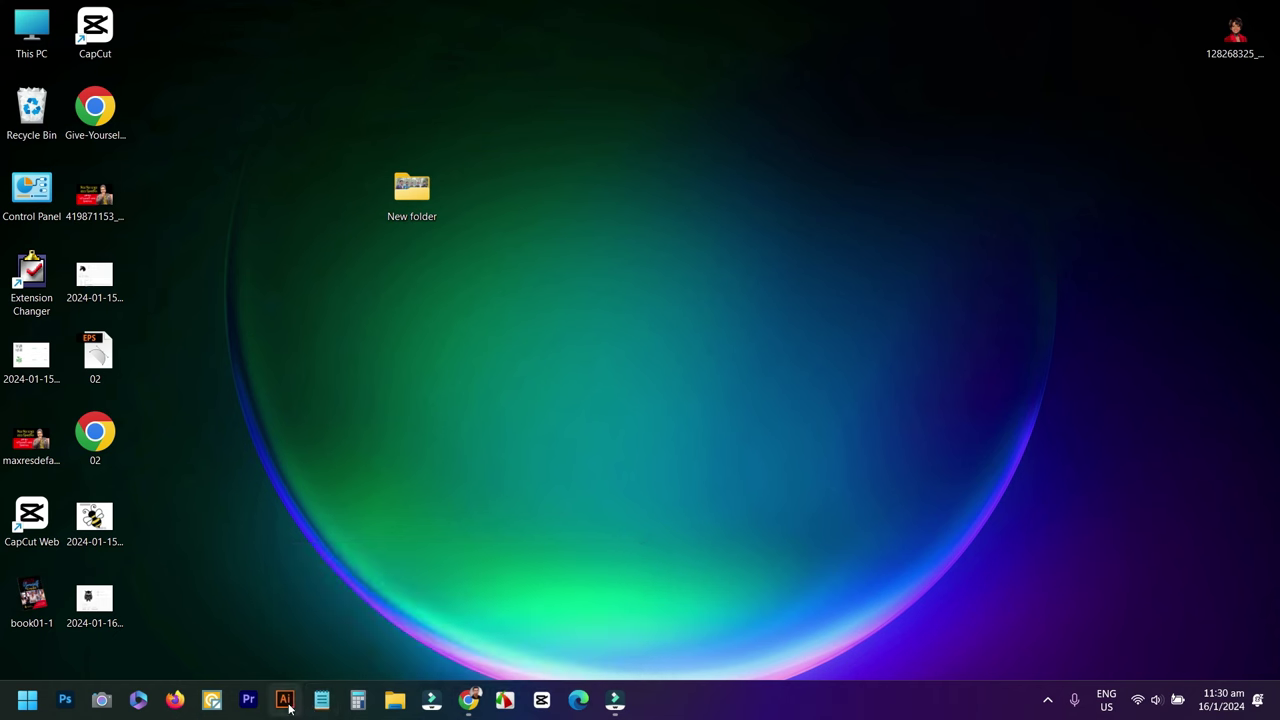
Launch Adobe Illustrator from the taskbar, getting past the registry error message.
left_click(287, 700)
left_click(659, 445)
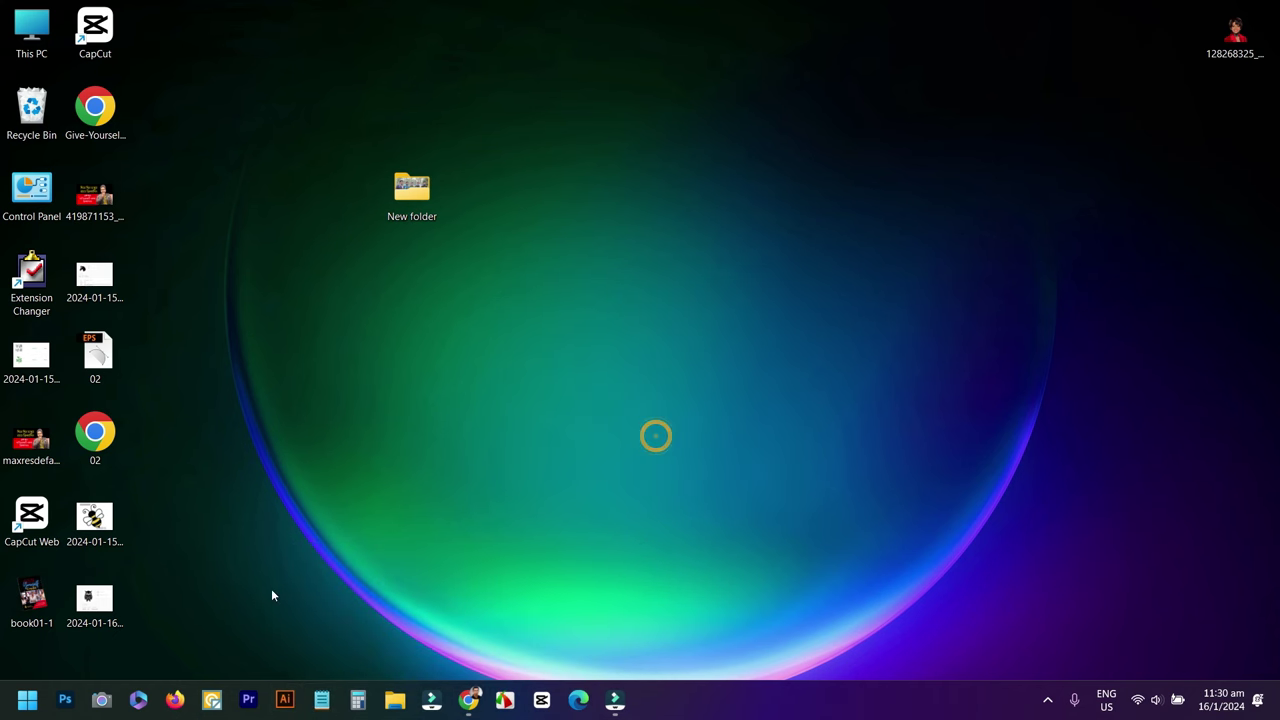
left_click(277, 700)
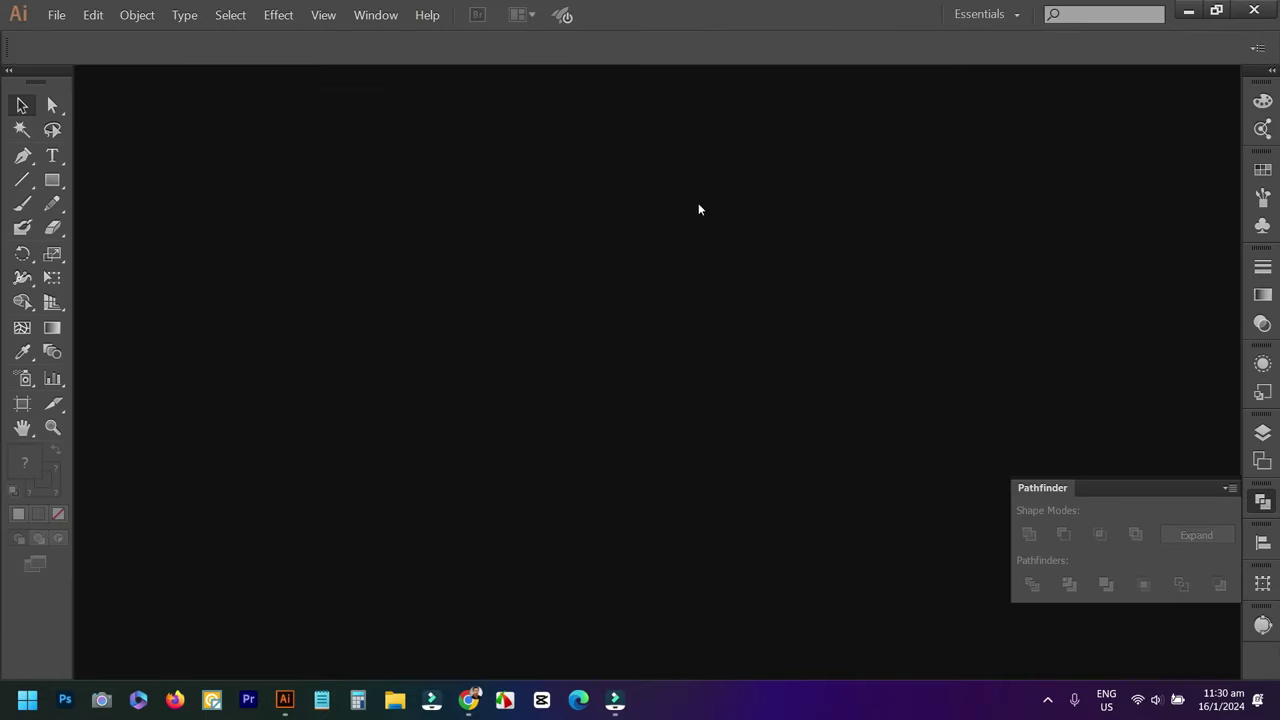
Close the Pathfinder panel.
left_click(1228, 494)
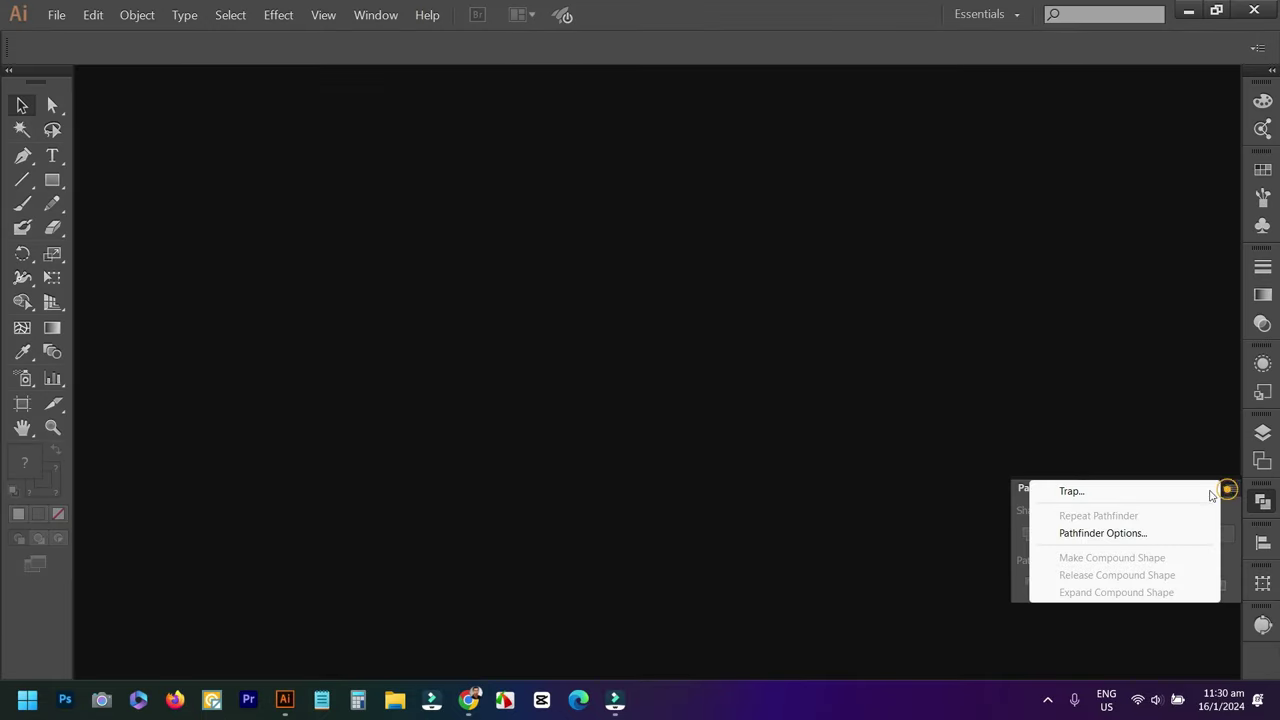
left_click(962, 407)
left_click(1205, 489)
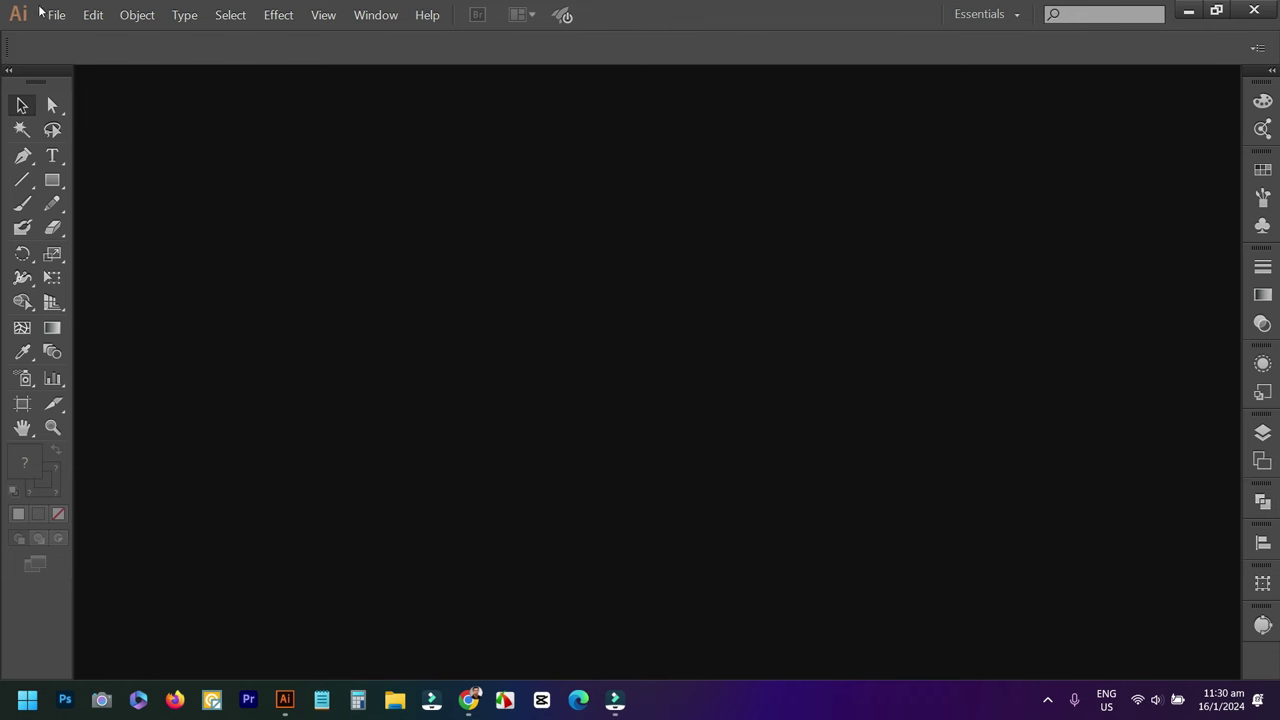
Open the first bee JPG from the Downloads folder.
left_click(52, 14)
left_click(86, 72)
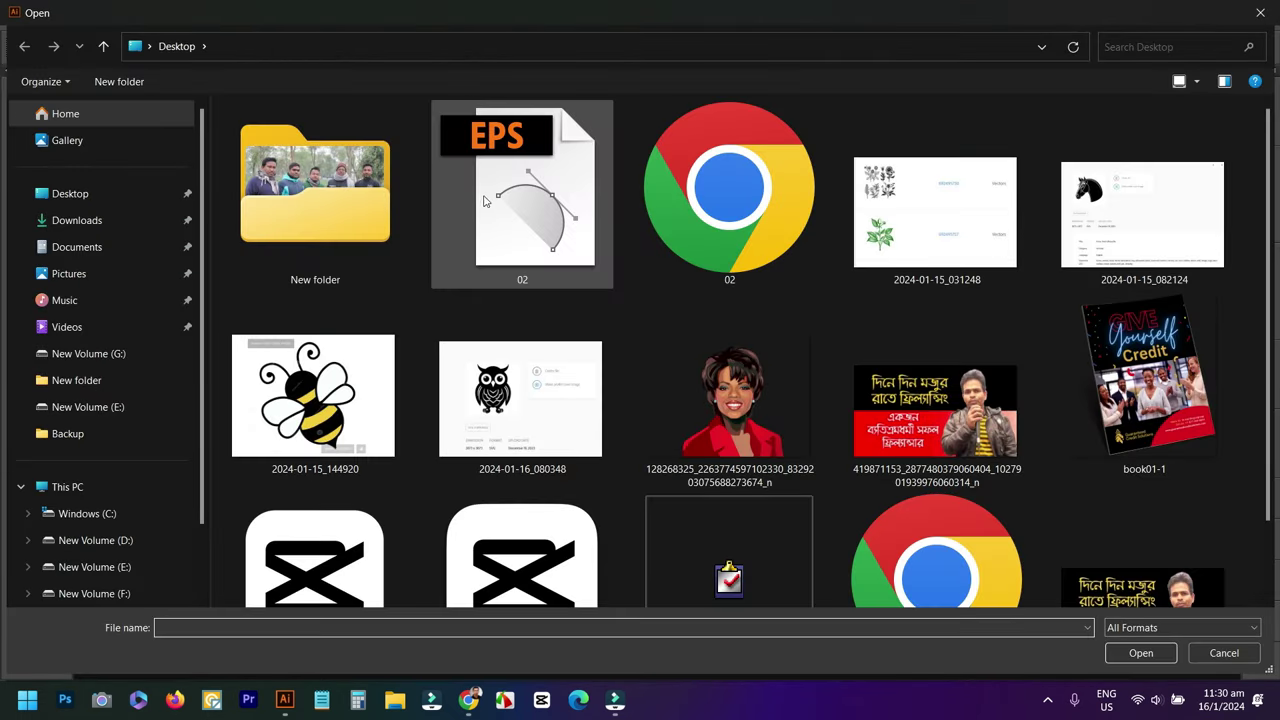
left_click(78, 220)
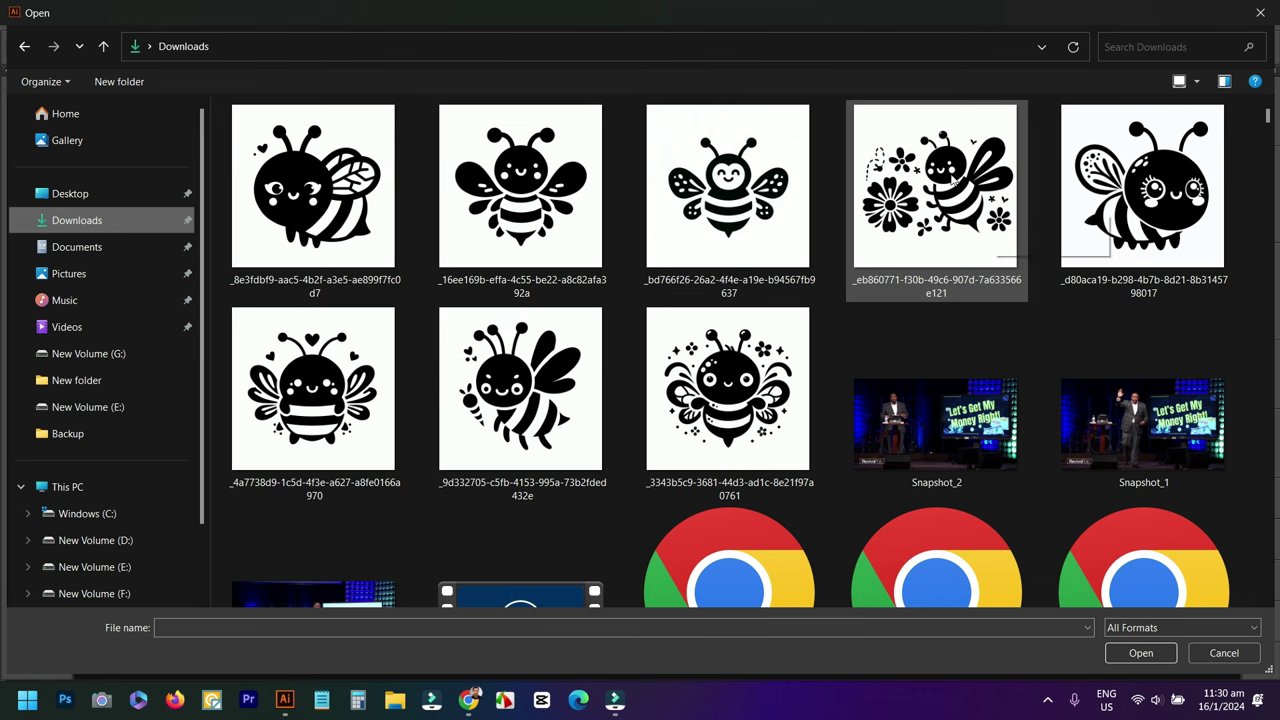
left_click(955, 180)
left_click(1137, 203)
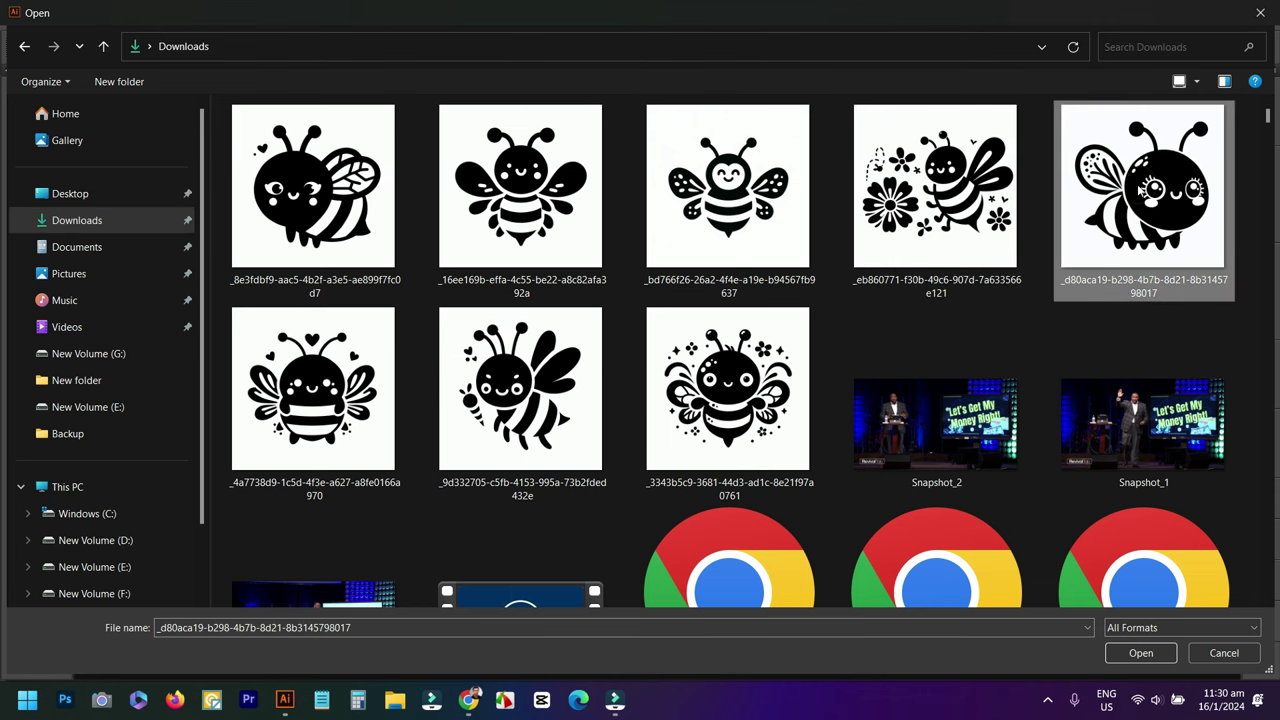
left_click(348, 165)
double_click(350, 160)
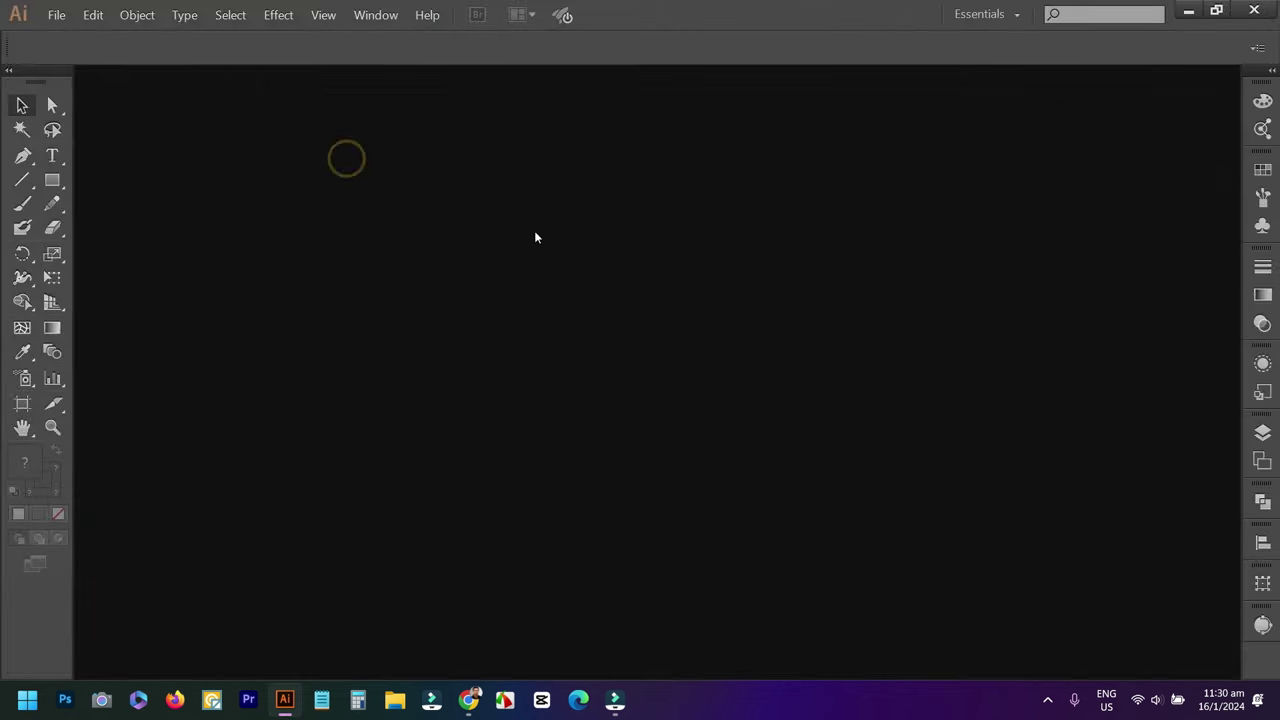
Scale the bee image up by its corner handles until it nearly fills the artboard.
scroll(560, 320, "down", 4)
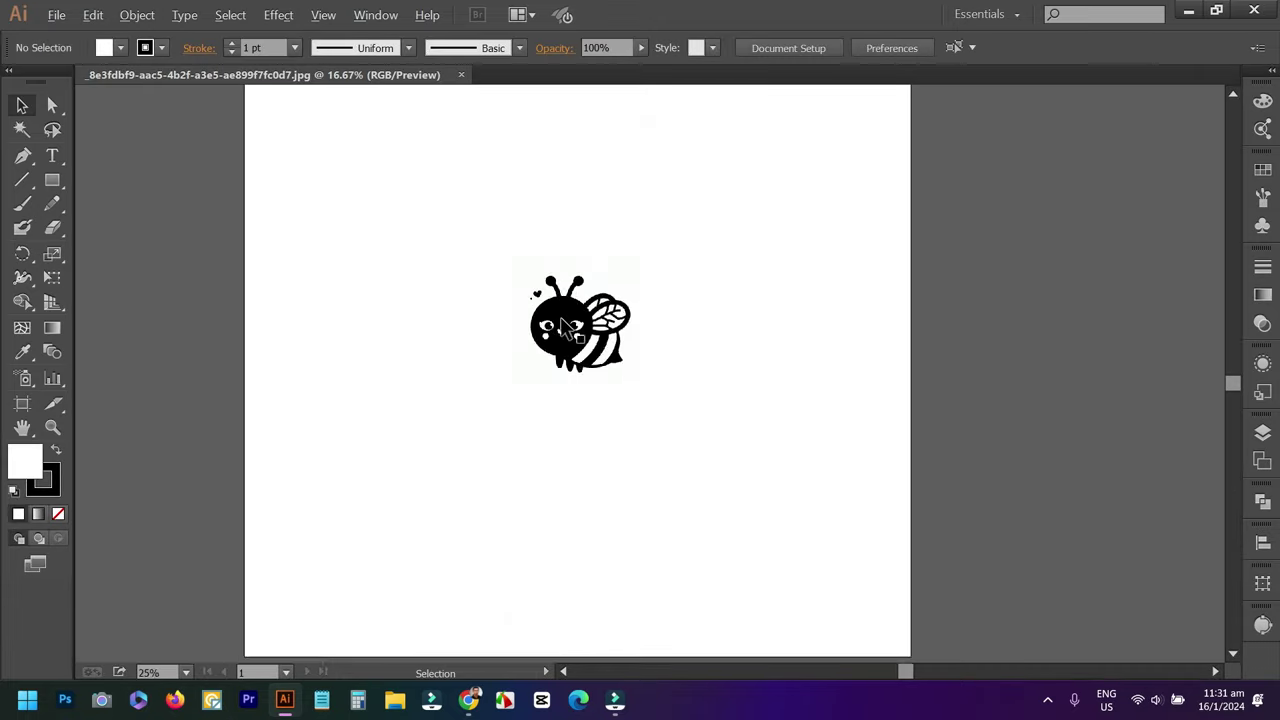
scroll(575, 335, "down", 1)
left_click(575, 337)
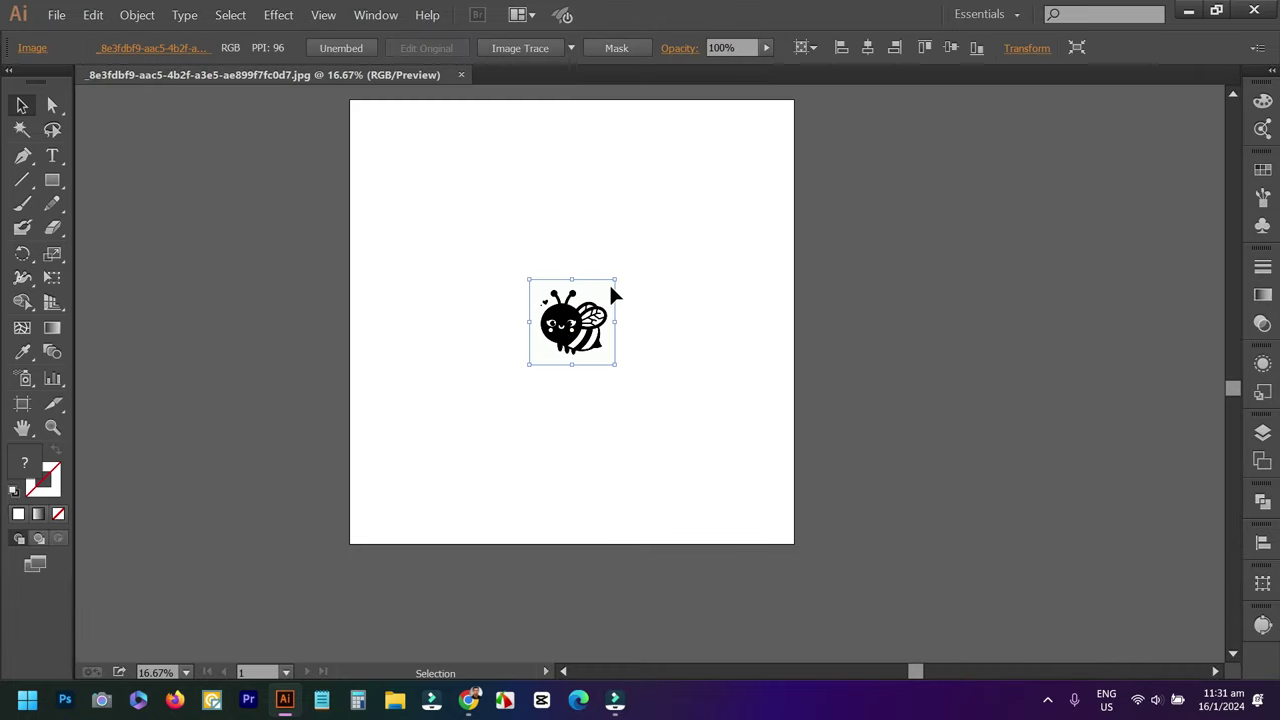
left_click_drag(616, 281, 764, 125)
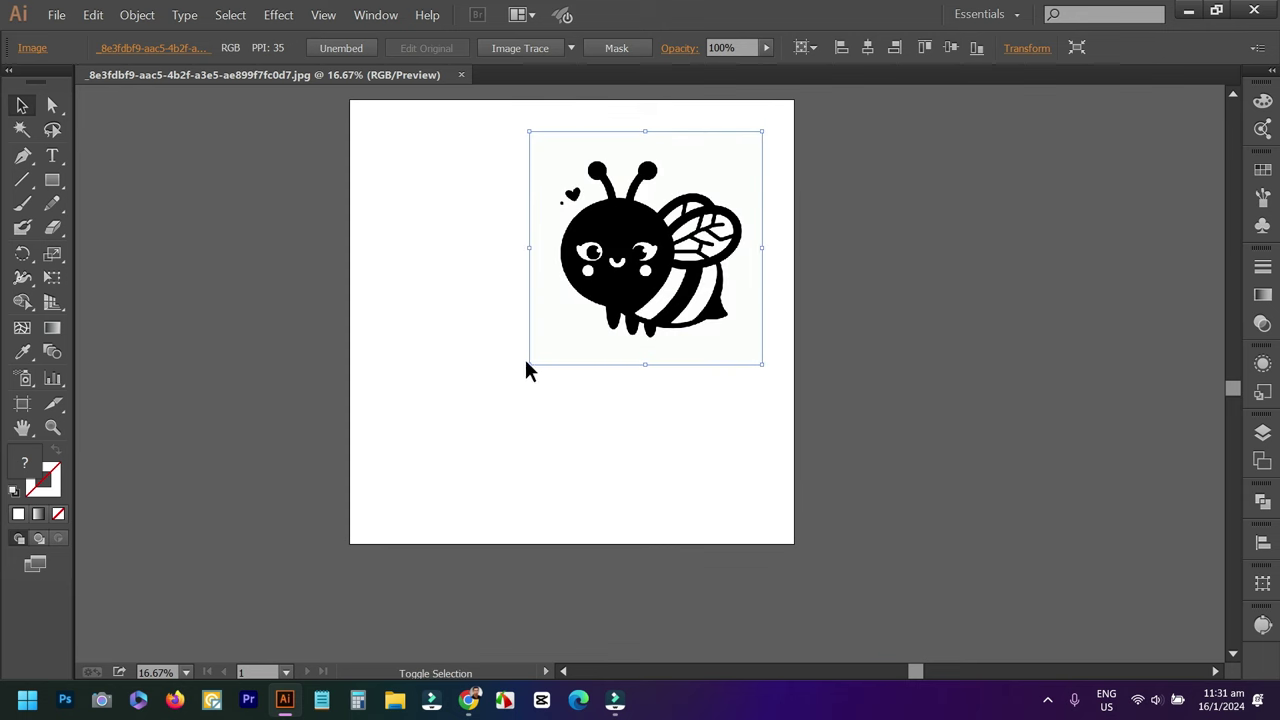
left_click_drag(534, 368, 406, 488)
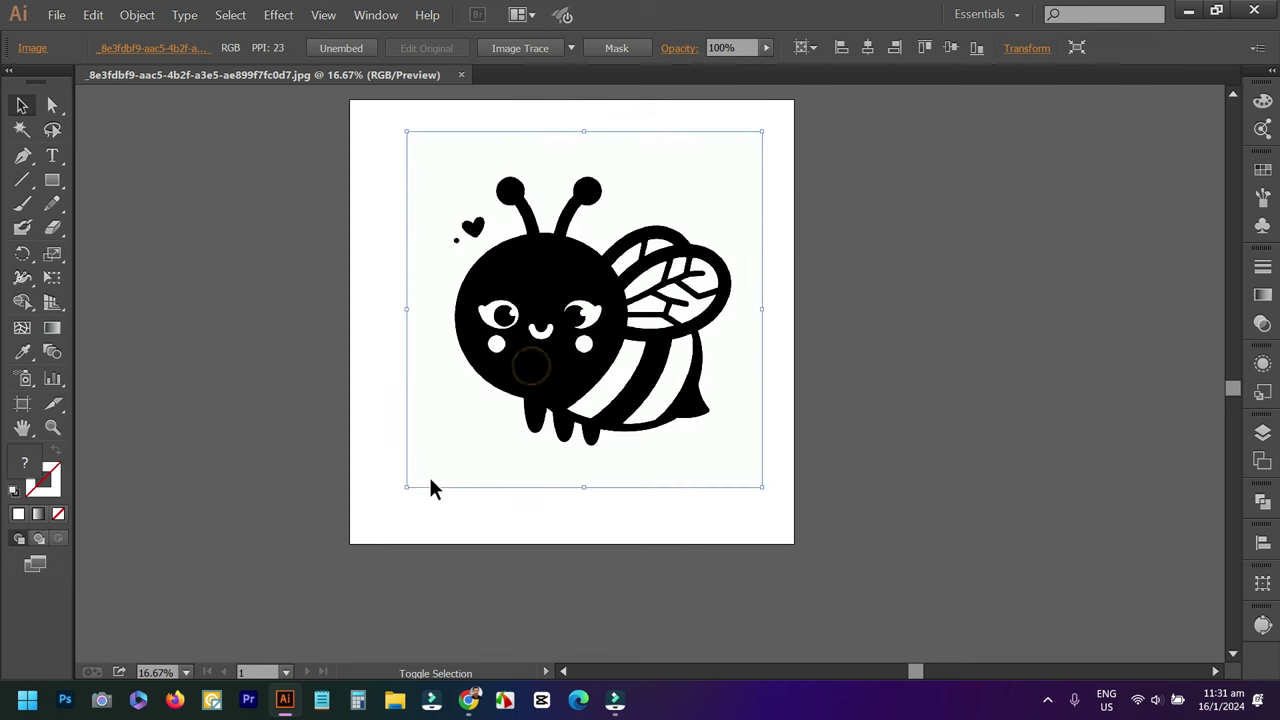
scroll(808, 362, "up", 1)
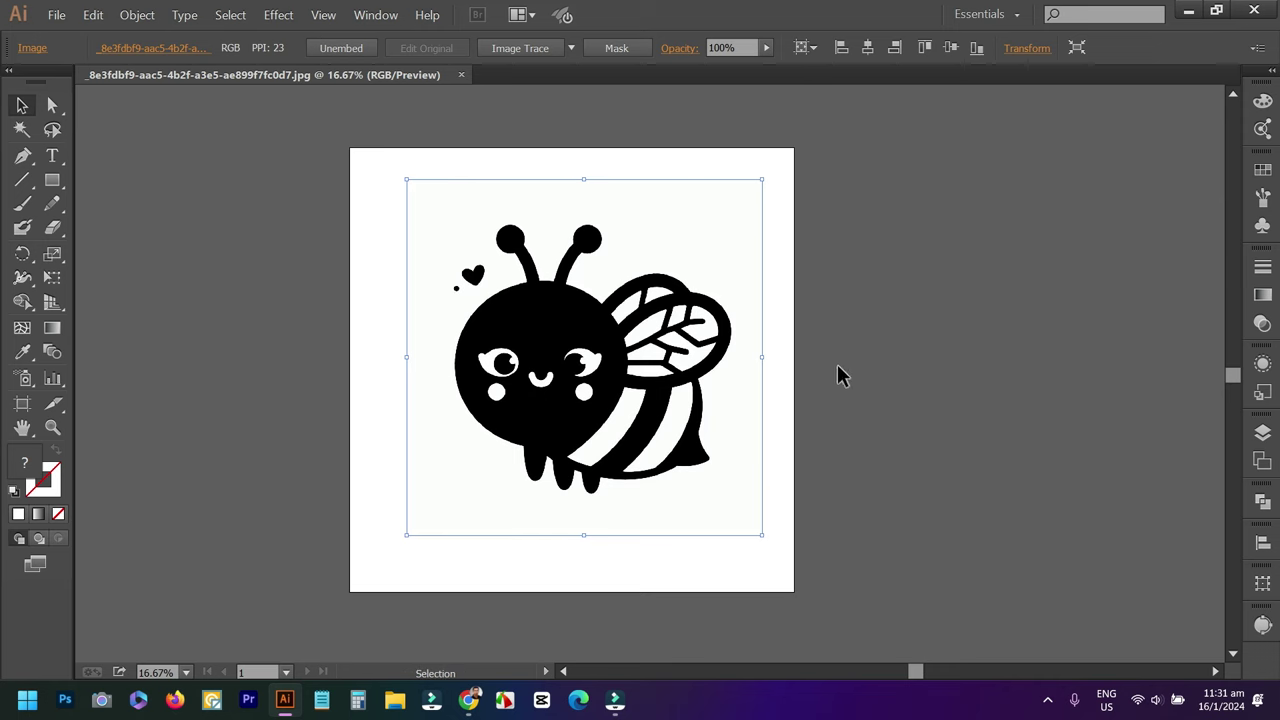
Image Trace the bee picture with the Silhouettes preset.
left_click(570, 48)
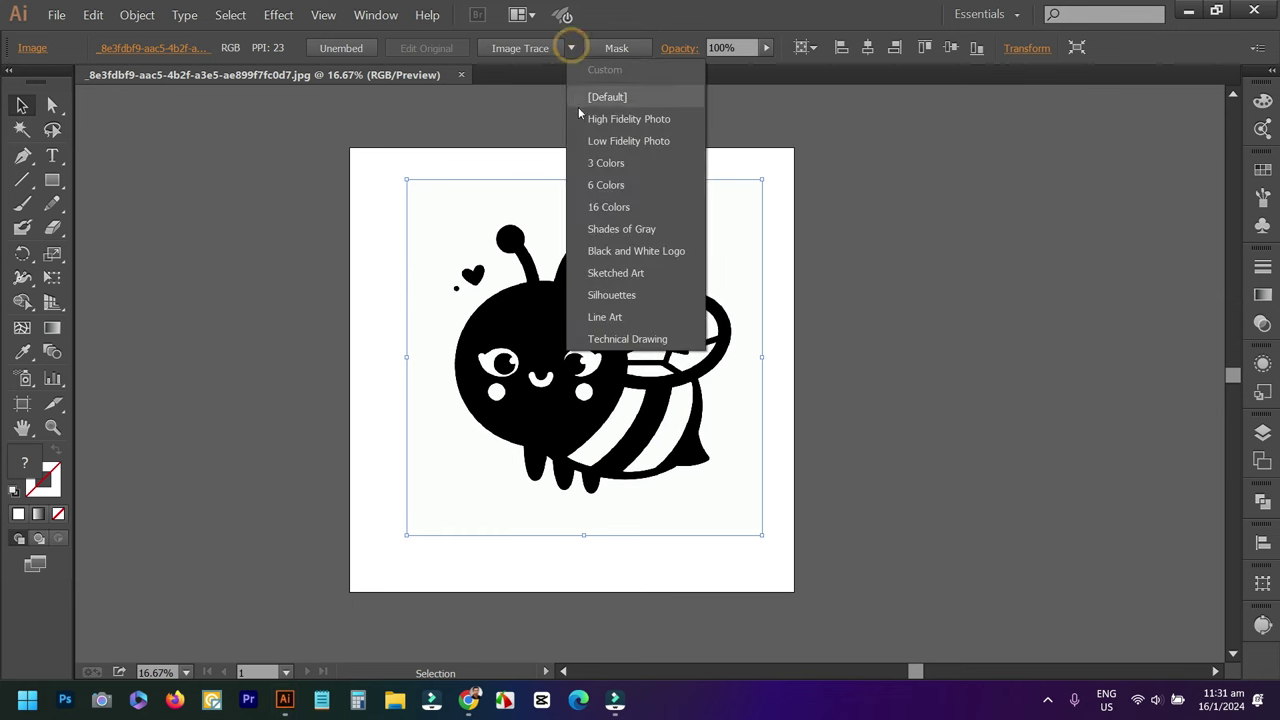
left_click(635, 296)
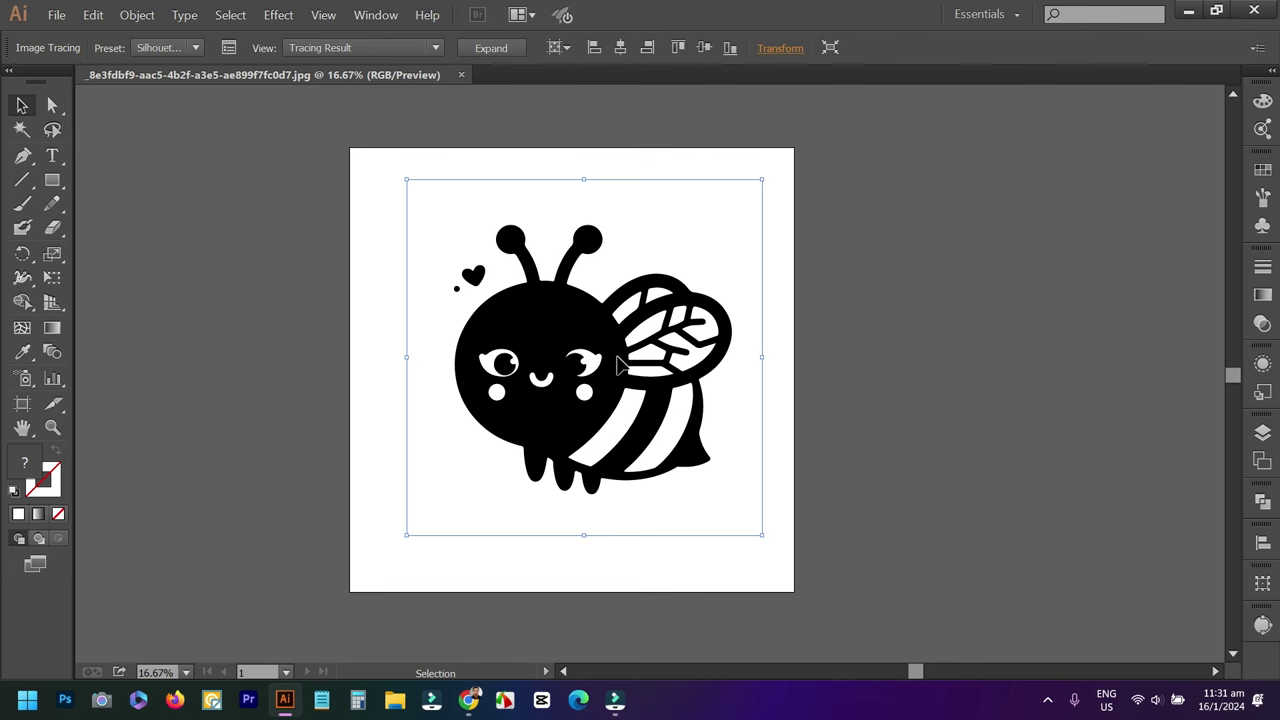
scroll(620, 360, "up", 1, "alt")
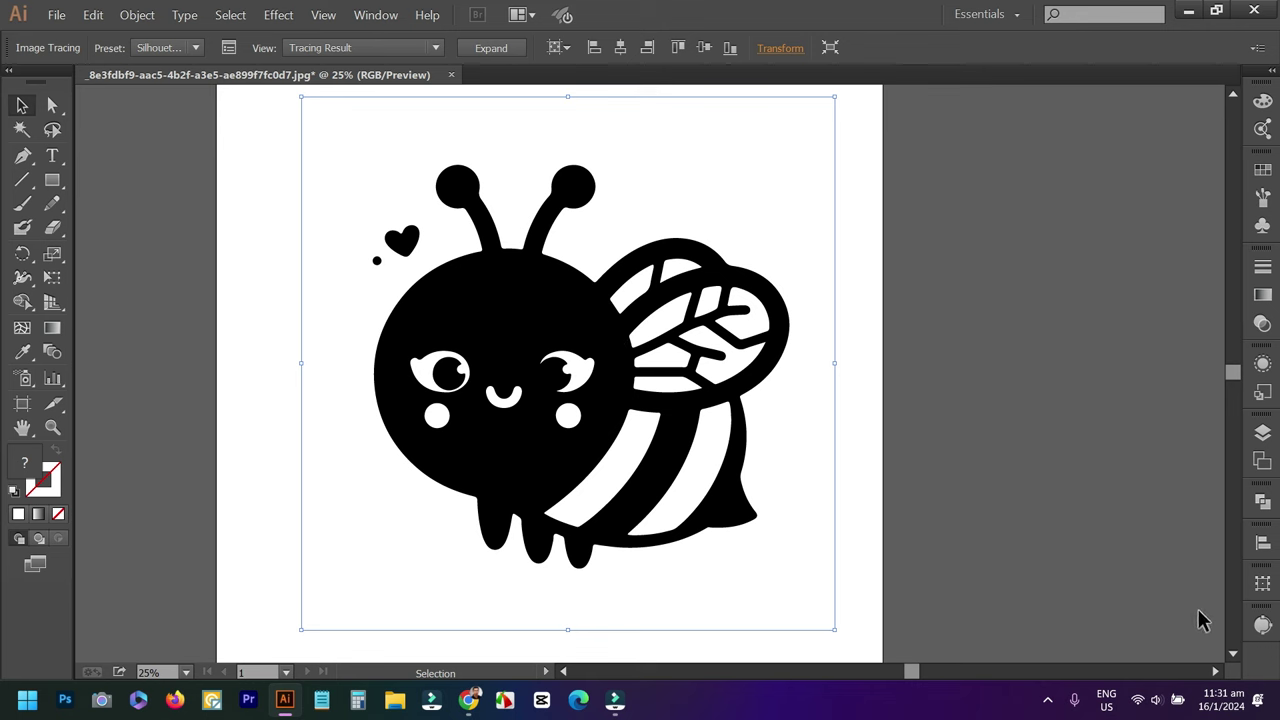
left_click(376, 15)
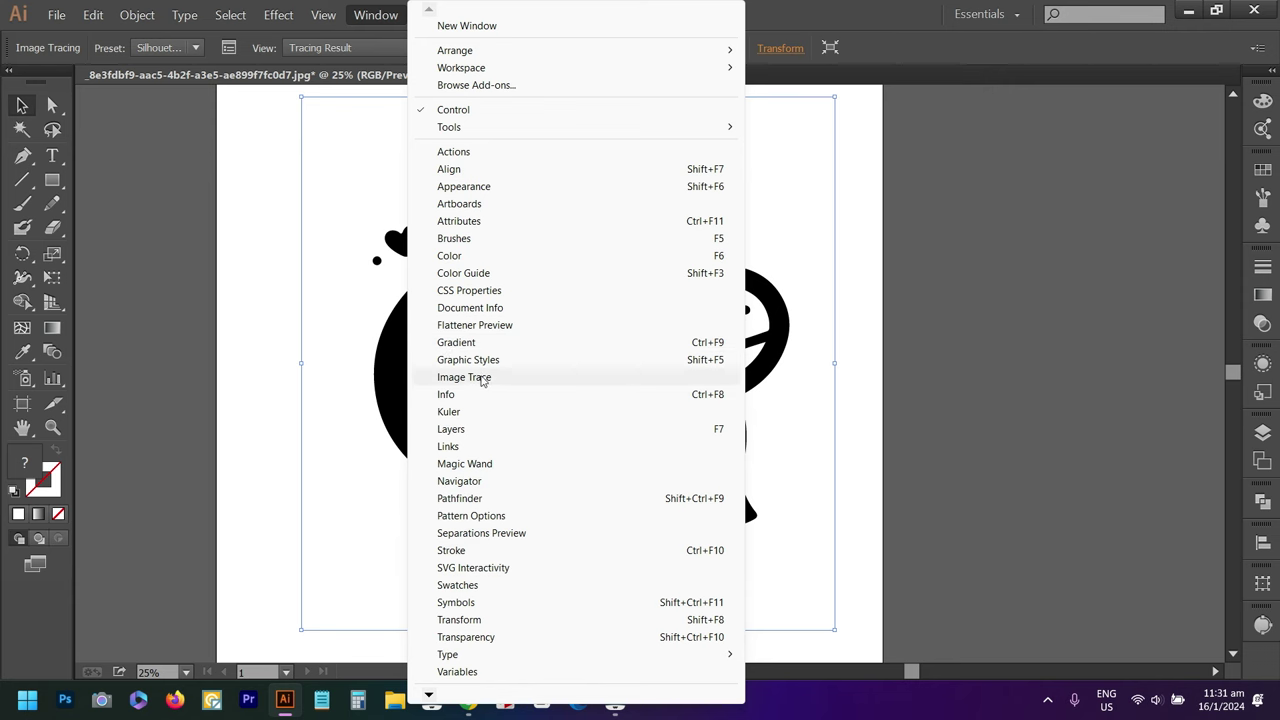
Lower the Image Trace threshold to about 45, then expand the trace into vector paths.
left_click(483, 378)
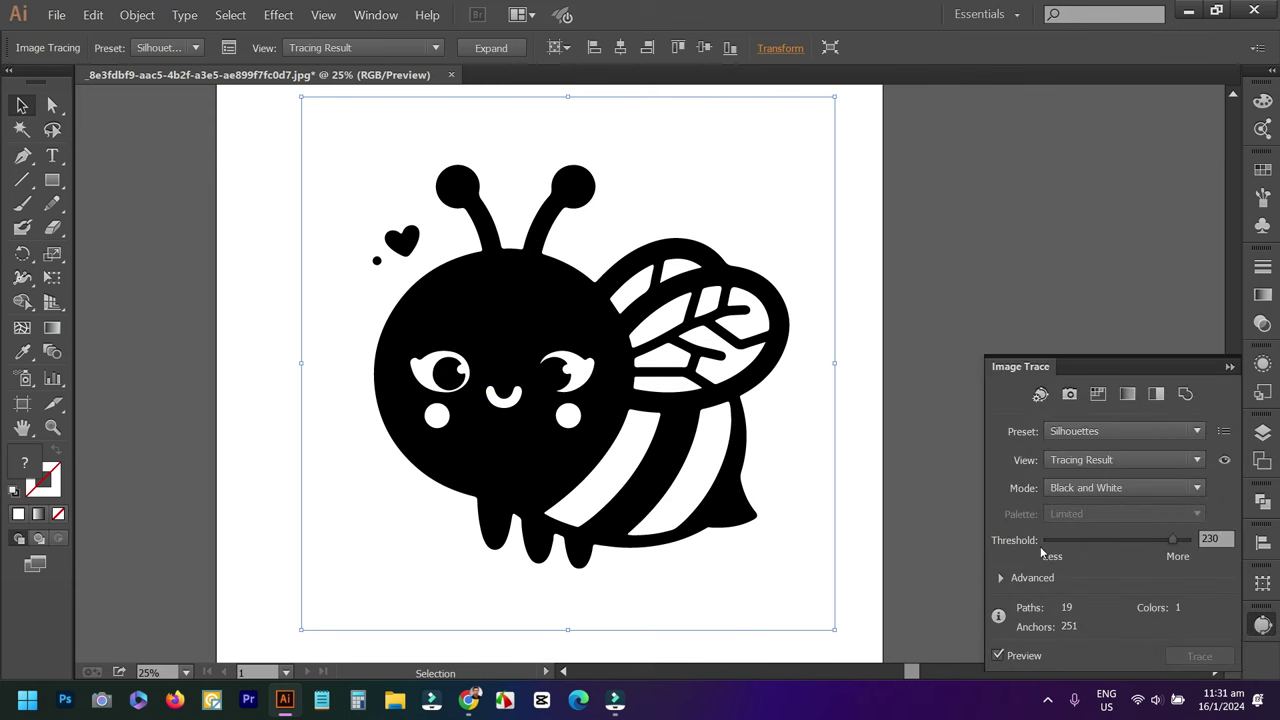
left_click(1215, 539)
left_click_drag(1168, 541, 1091, 545)
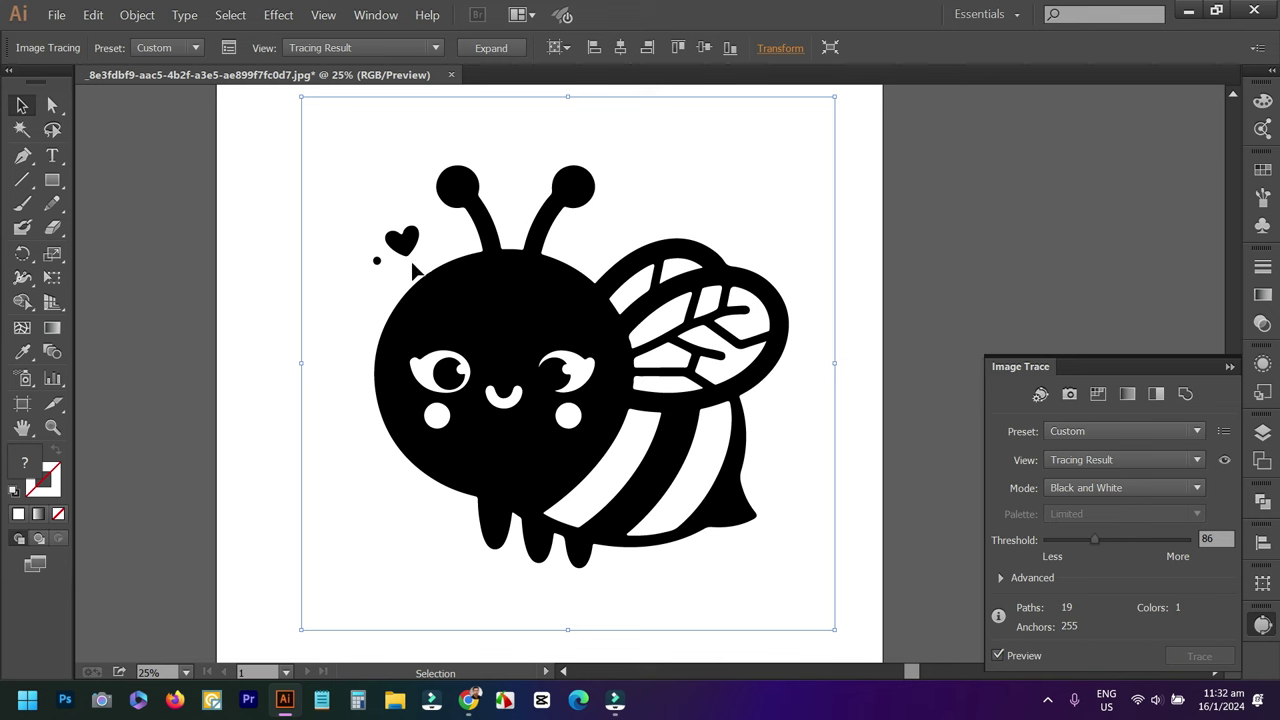
left_click_drag(1096, 545, 1086, 547)
left_click_drag(1086, 542, 1074, 541)
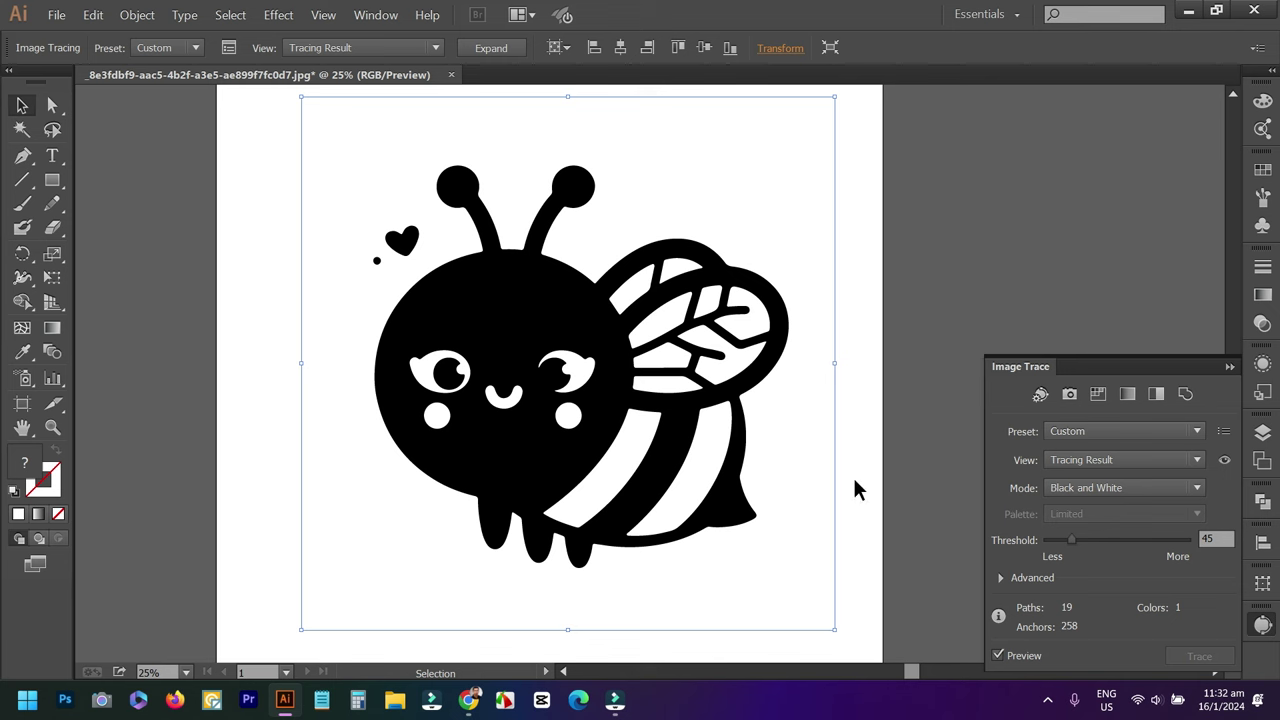
left_click(493, 49)
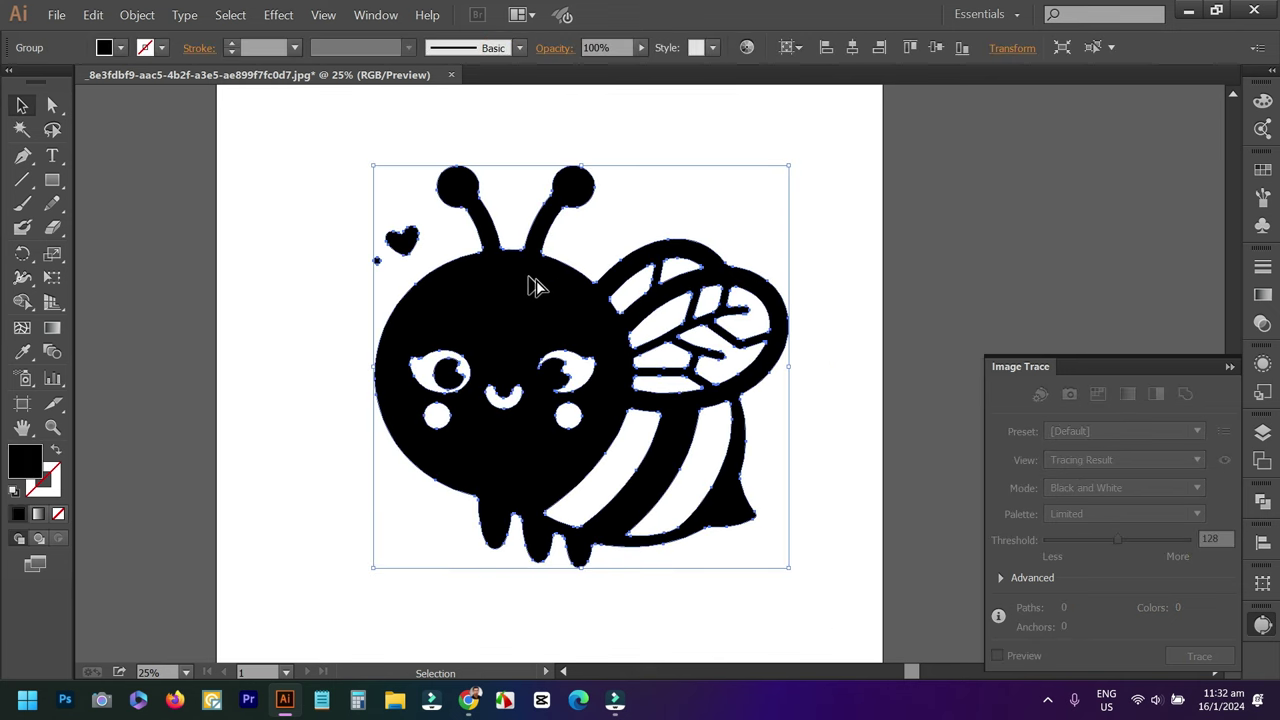
Drag the expanded bee group off to the left of the artboard and reframe the view.
key("ctrl+minus")
key("ctrl+minus")
key("ctrl+minus")
mouse_move(632, 295)
left_mouse_down()
mouse_move(451, 278)
mouse_move(370, 290)
left_mouse_up()
left_click(449, 215)
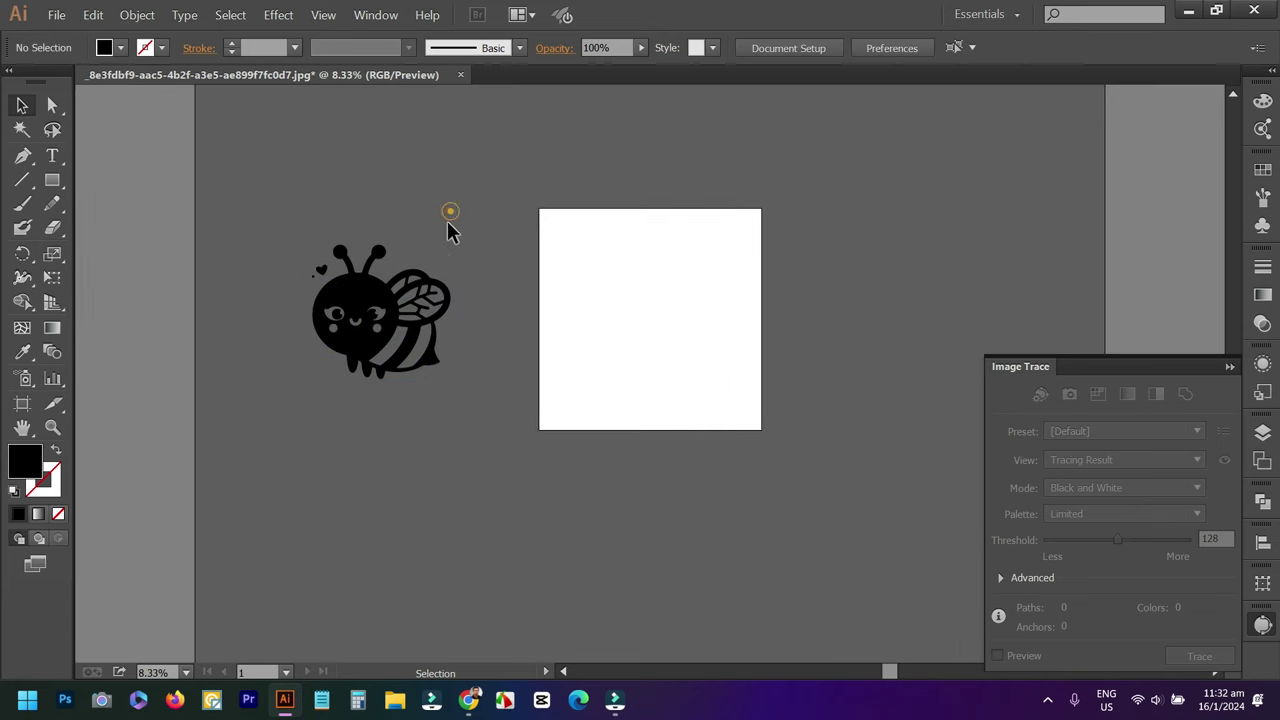
scroll(348, 382, "up", 2)
left_click_drag(380, 403, 450, 497)
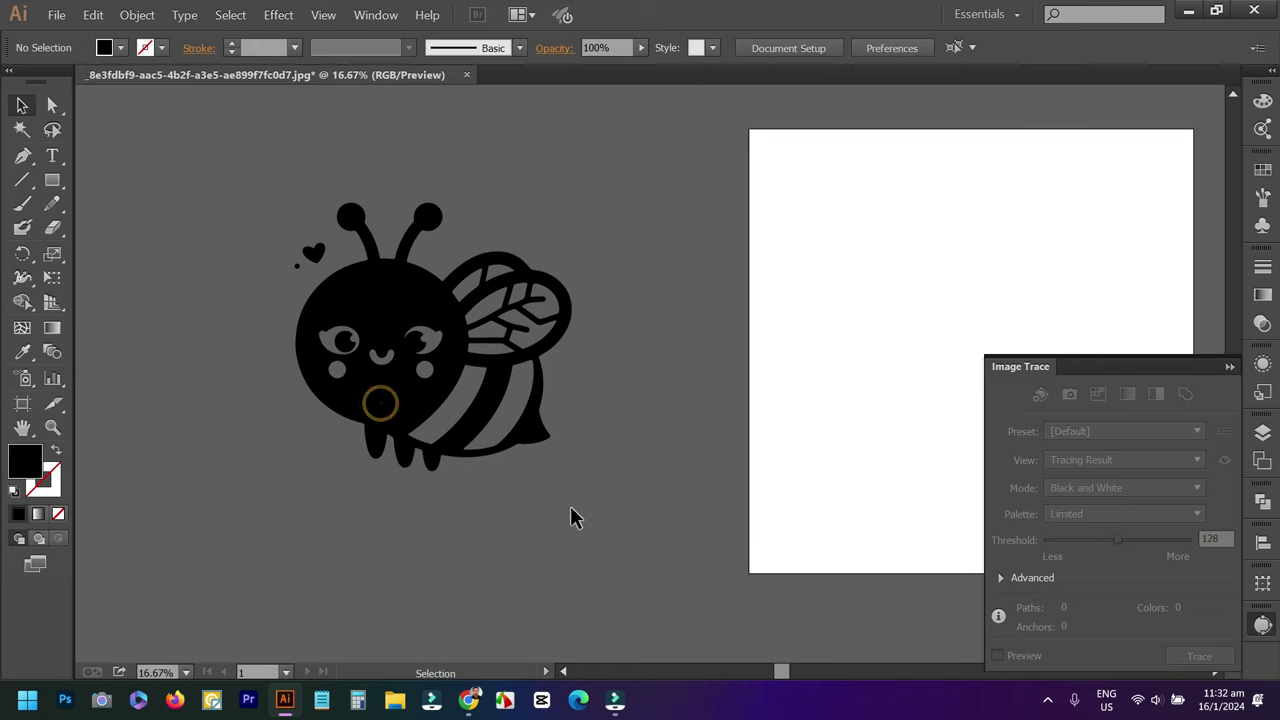
left_click(388, 320)
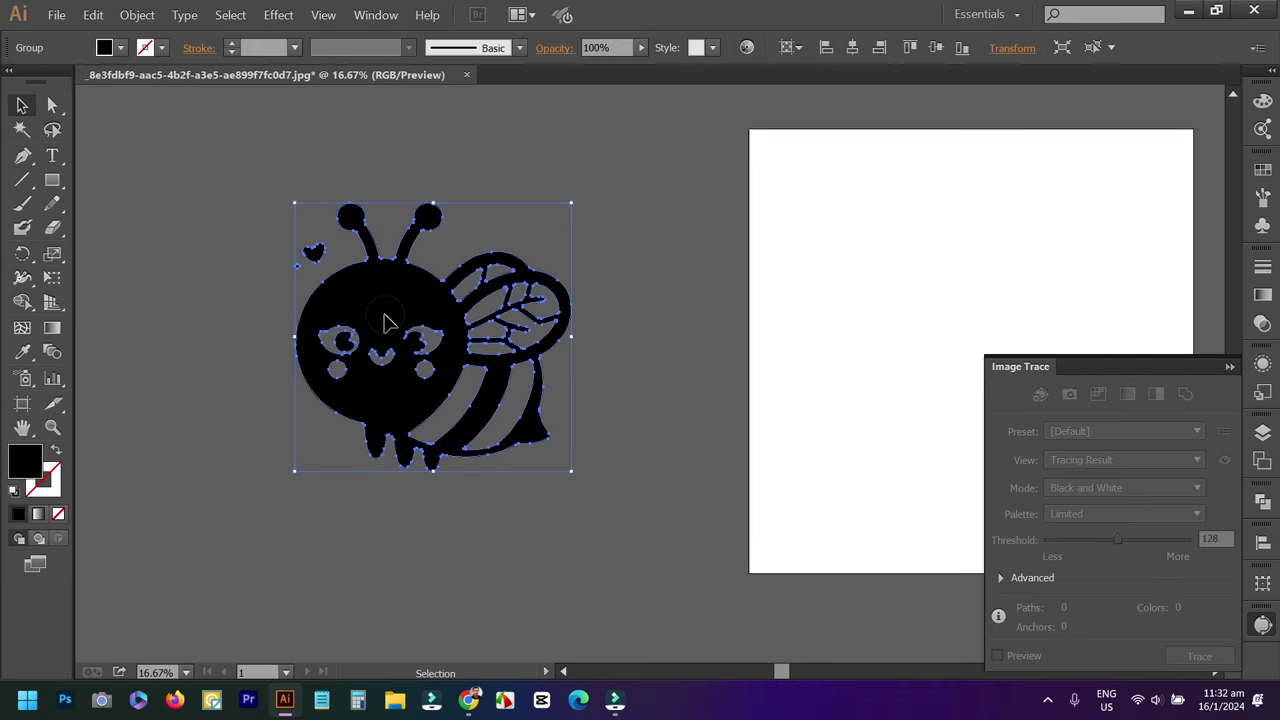
left_click(623, 309)
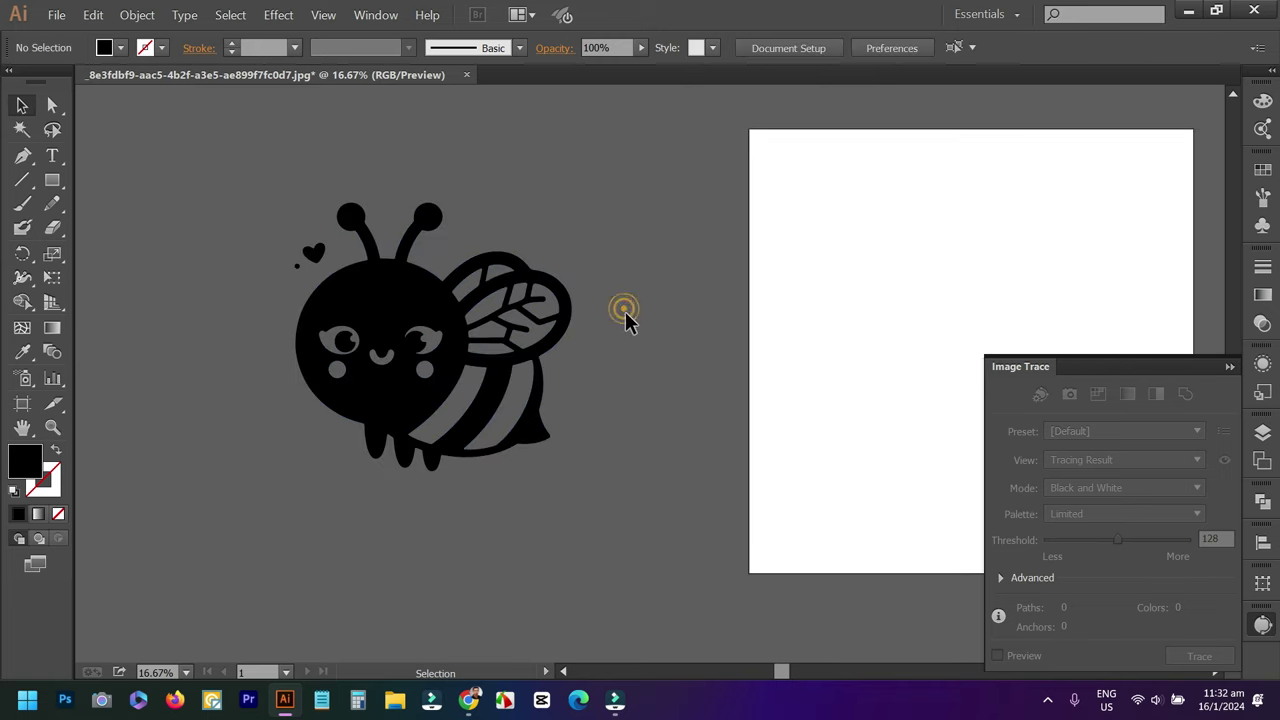
left_click_drag(631, 319, 504, 337)
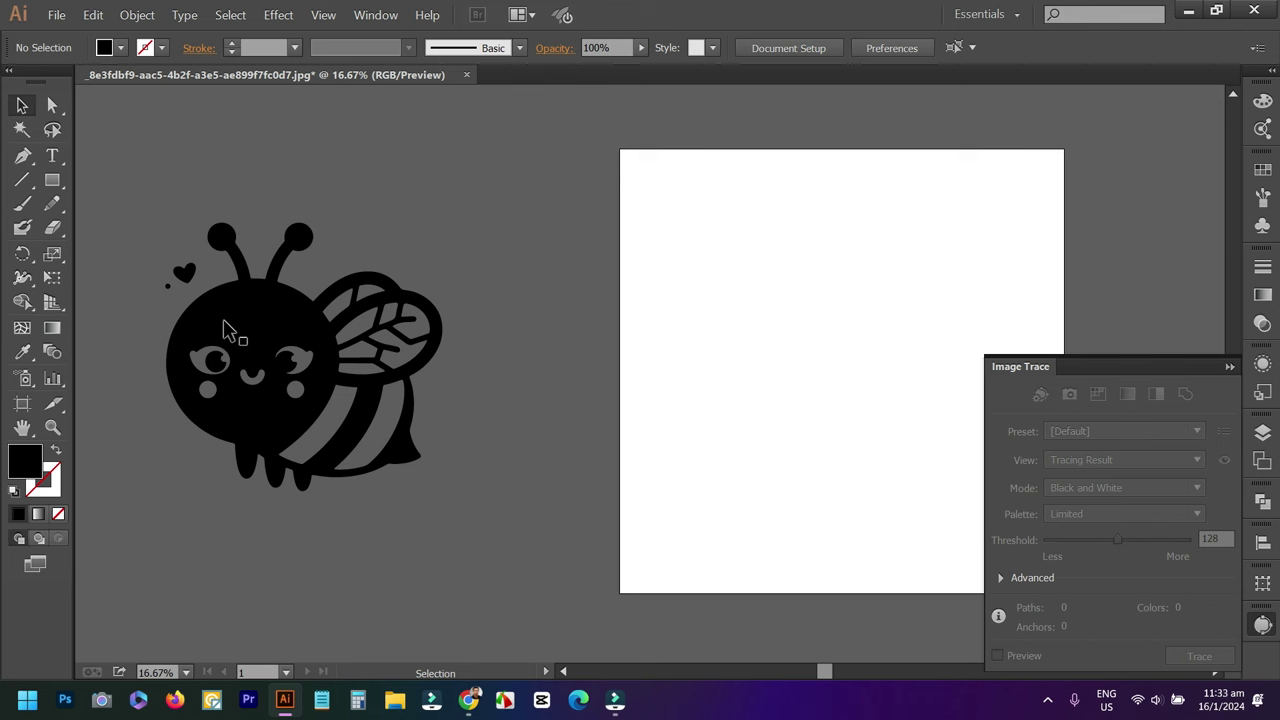
With the Pencil, redraw the small heart's bottom edge into a pointed tip.
scroll(175, 283, "up", 2)
scroll(179, 284, "up", 2)
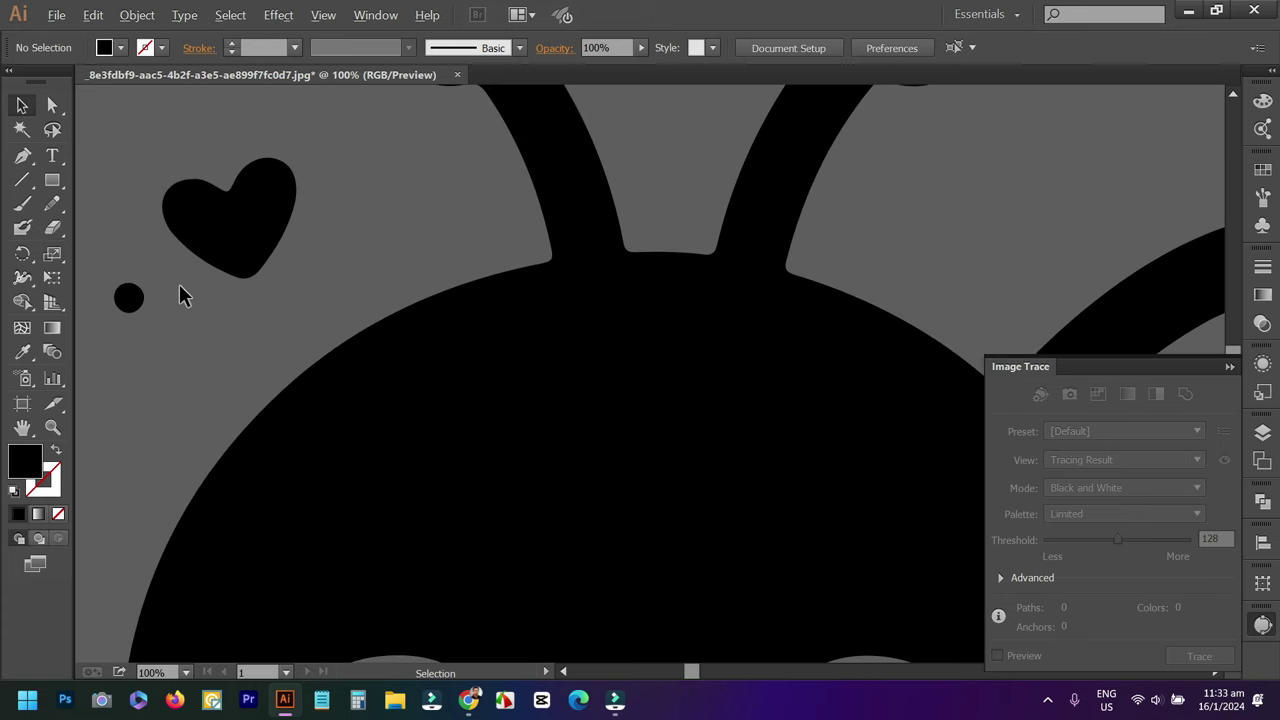
scroll(185, 275, "up", 1)
scroll(191, 264, "up", 1)
scroll(232, 318, "up", 1)
left_click(264, 300)
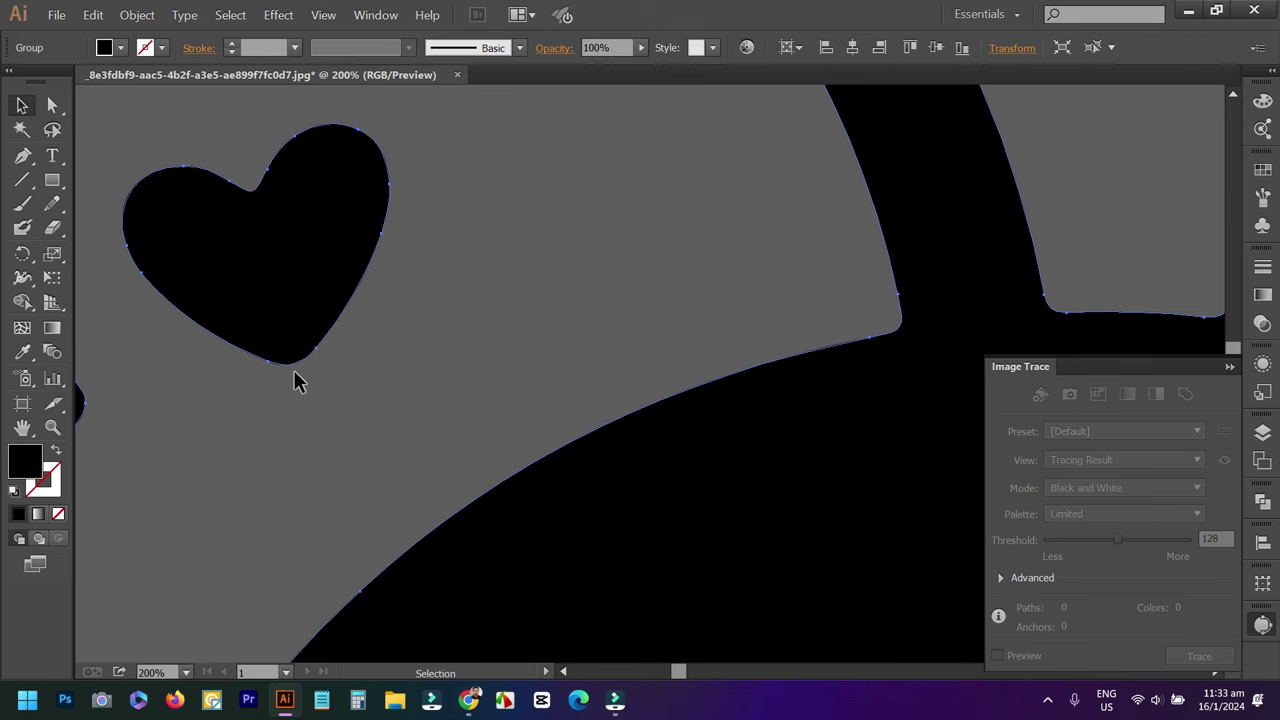
left_click(53, 206)
scroll(255, 338, "up", 2)
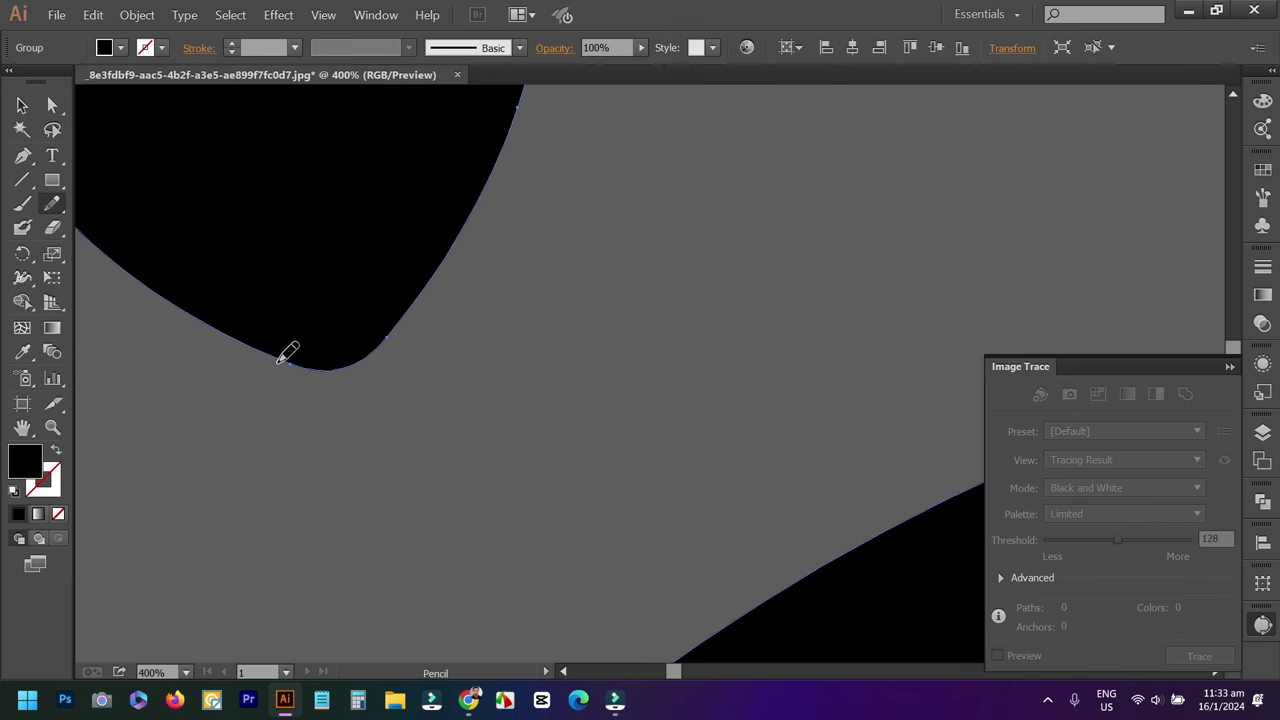
mouse_move(264, 349)
left_mouse_down()
mouse_move(342, 398)
mouse_move(400, 325)
left_mouse_up()
left_click_drag(407, 316, 523, 240)
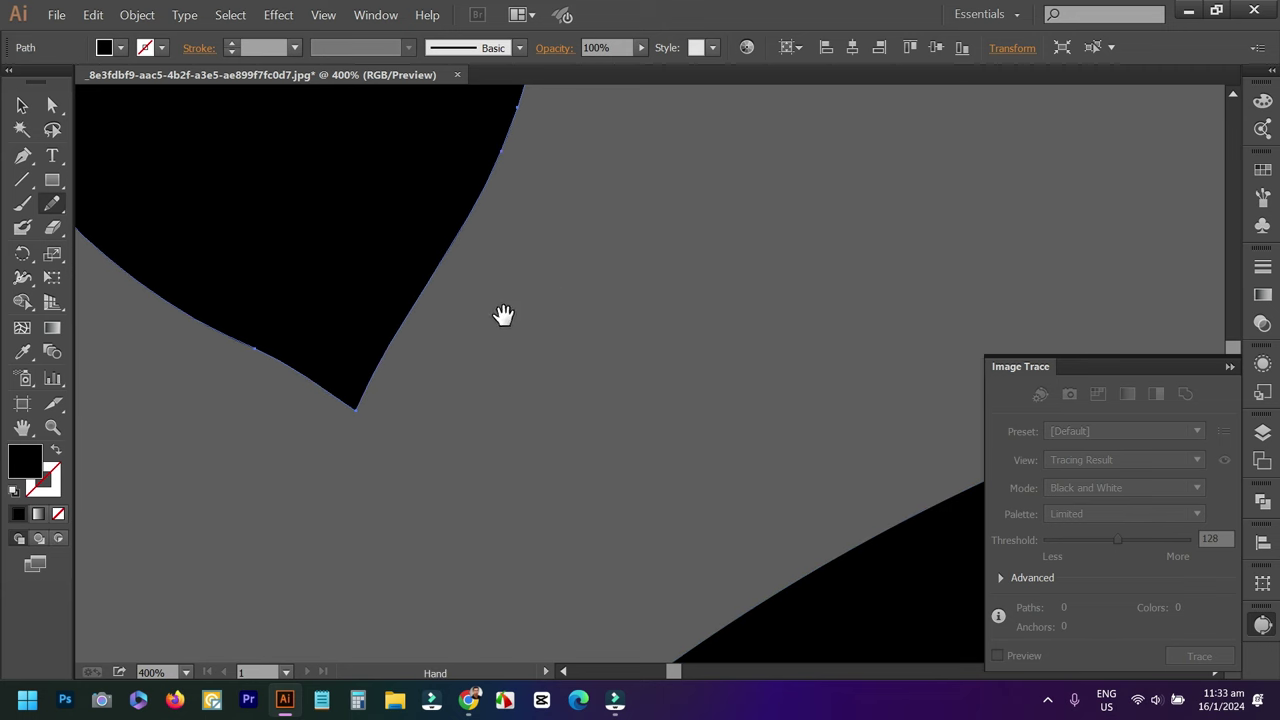
left_click_drag(503, 314, 586, 366)
scroll(586, 366, "down", 2)
left_click(626, 384, "ctrl")
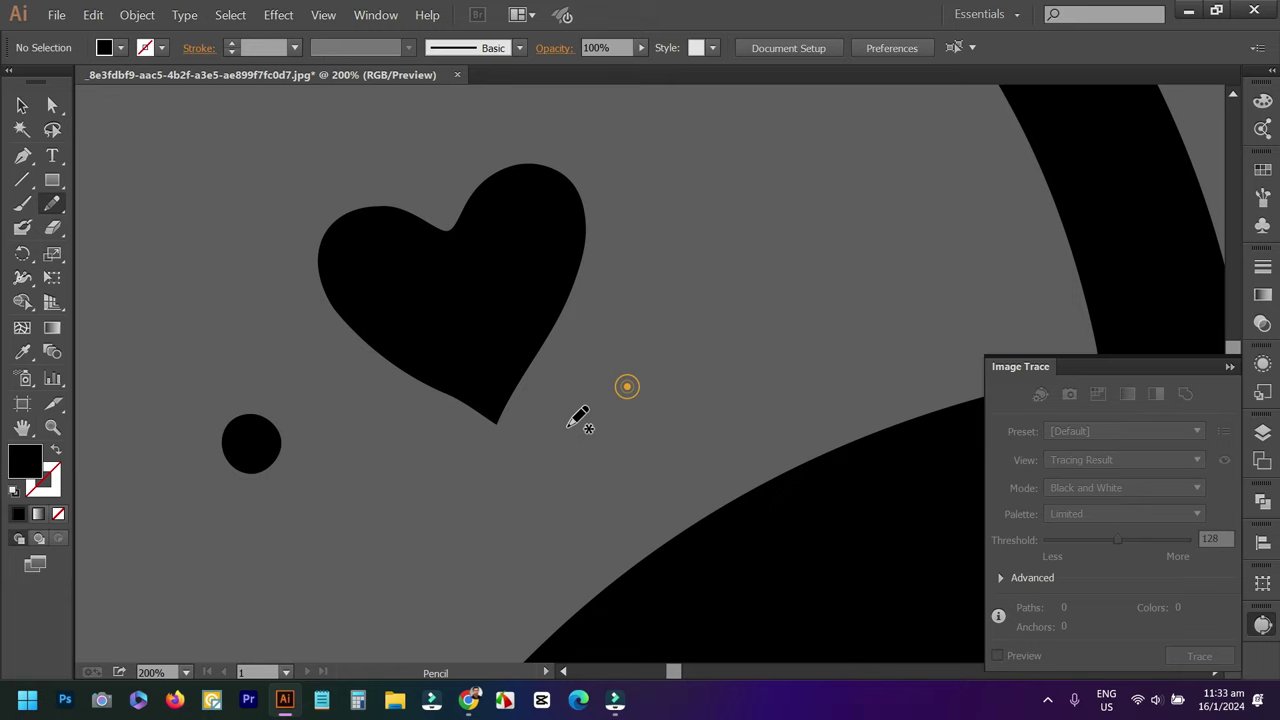
scroll(560, 418, "down", 2)
scroll(558, 420, "up", 3)
scroll(557, 420, "up", 1)
Redraw the heart's lower-left edge so it runs smoothly into the tip.
left_click(408, 372, "ctrl")
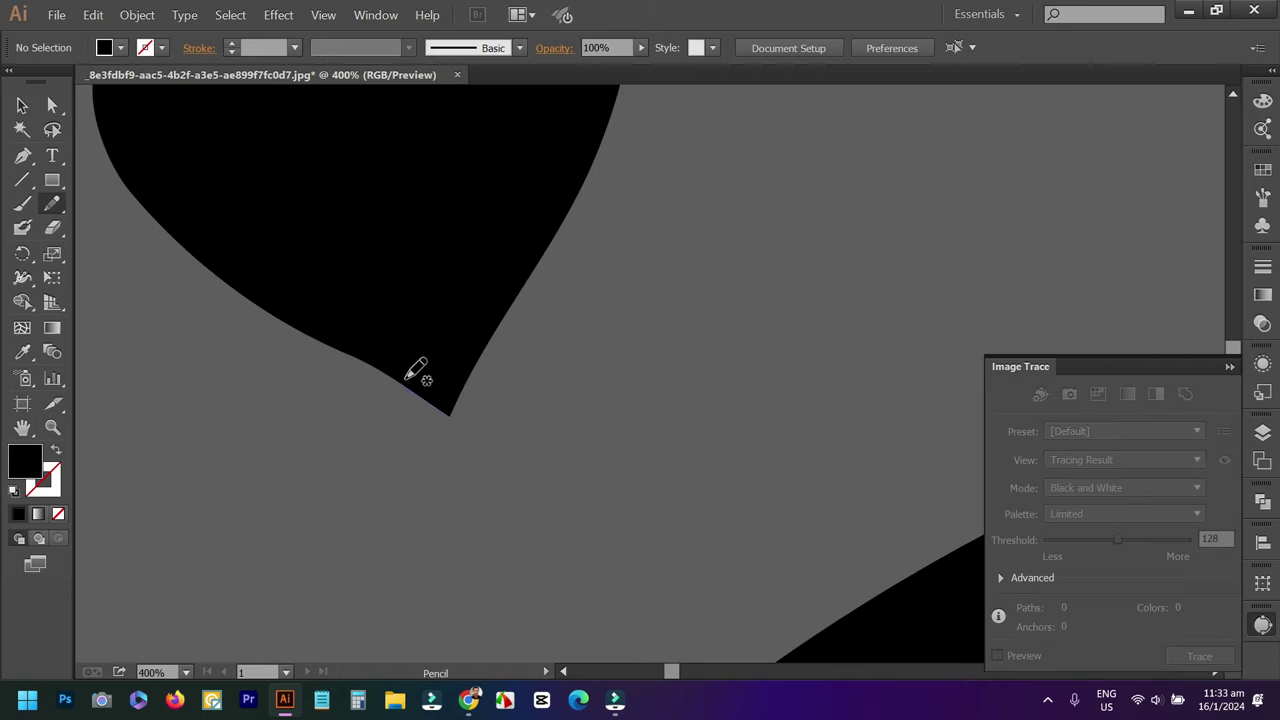
left_click_drag(289, 326, 438, 380)
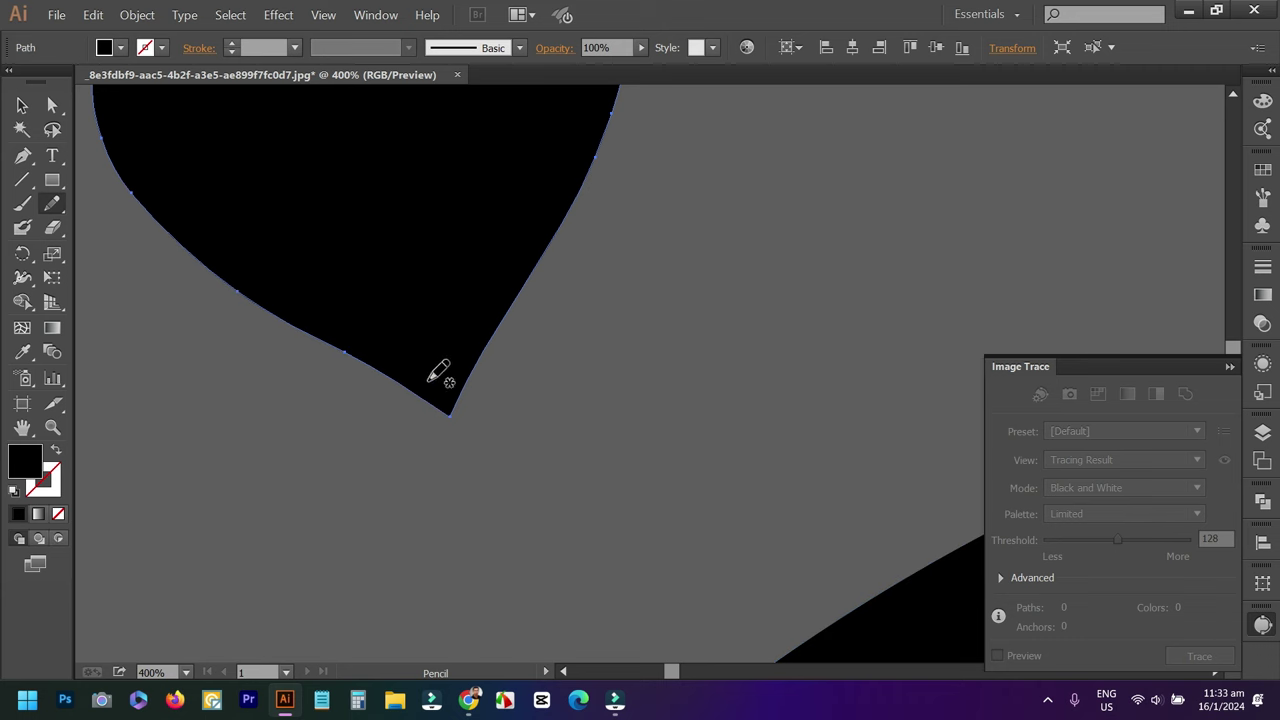
left_click_drag(258, 307, 420, 390)
scroll(376, 379, "up", 1)
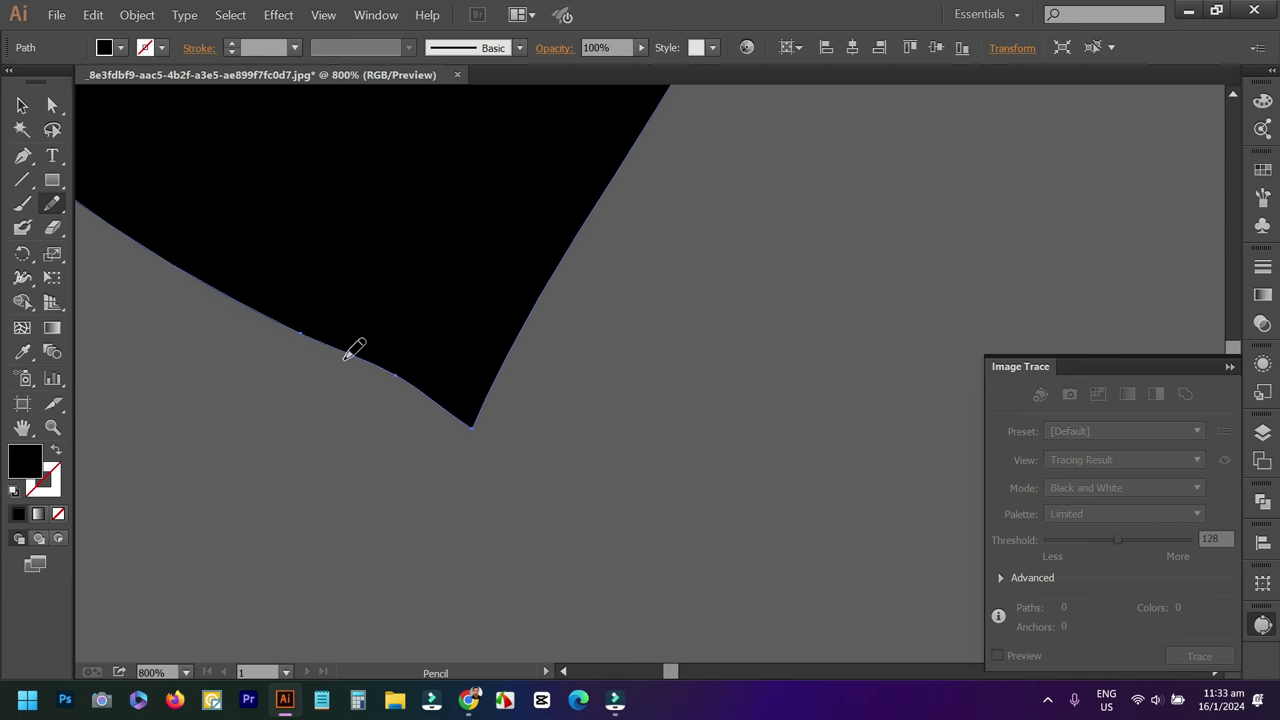
left_click_drag(299, 336, 455, 402)
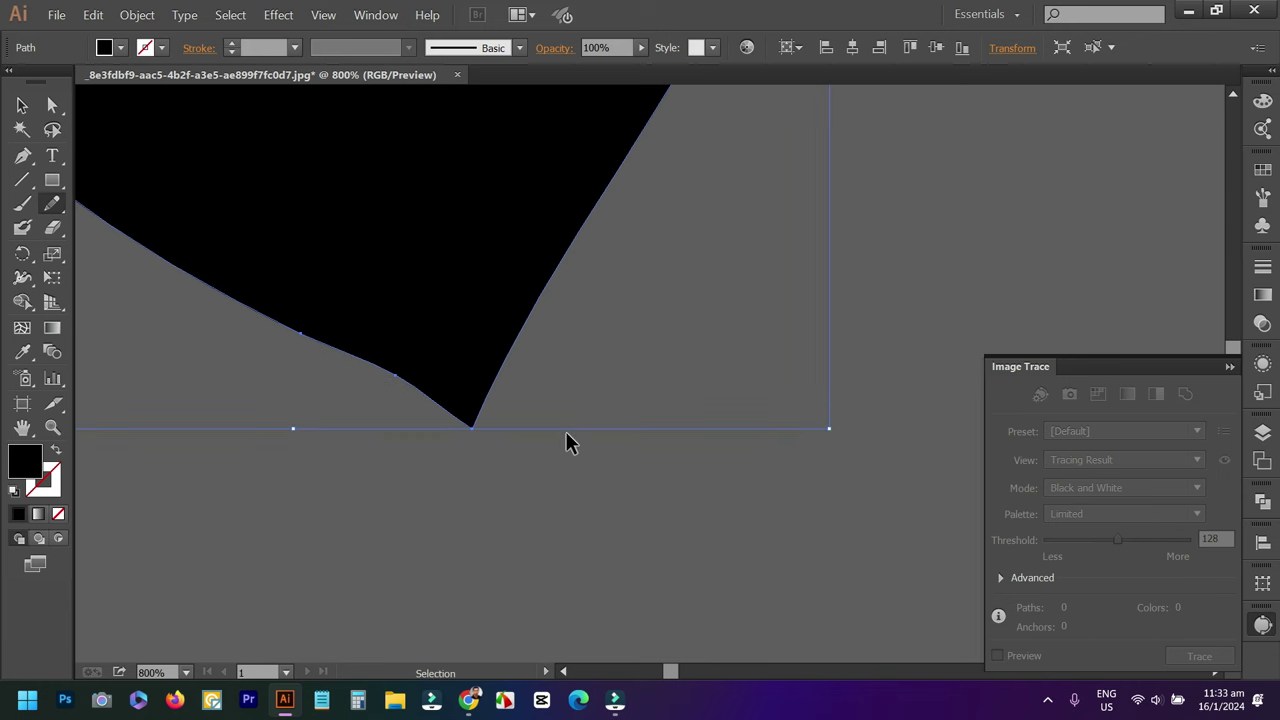
scroll(570, 400, "down", 2)
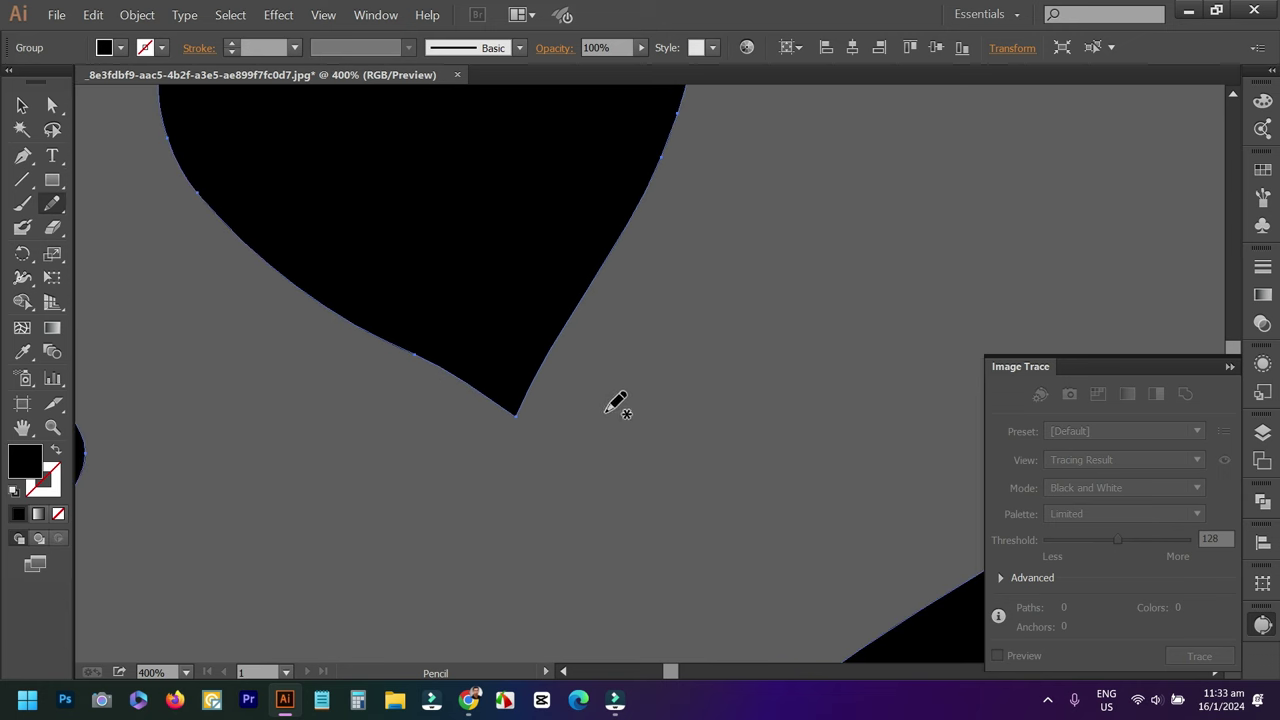
Confirm the Pencil tool settings and zoom in on the bee's tail.
double_click(53, 204)
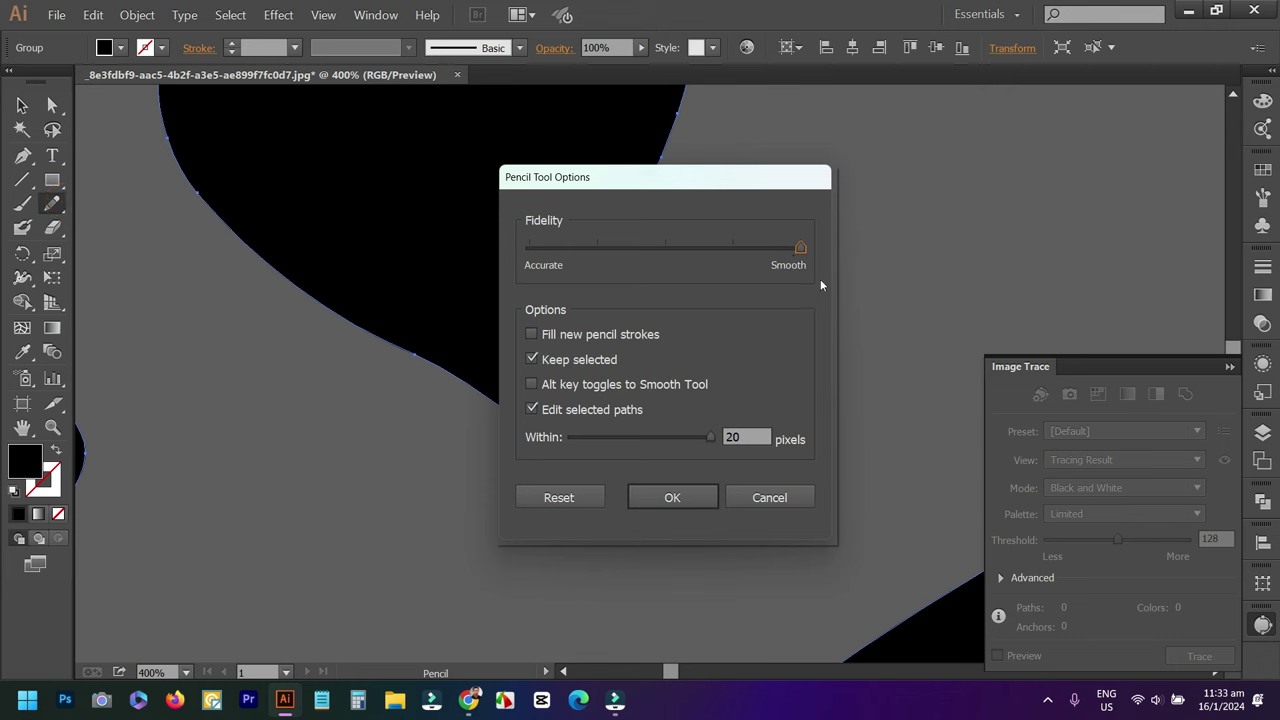
left_click(672, 497)
scroll(457, 406, "down", 2)
scroll(457, 406, "down", 3)
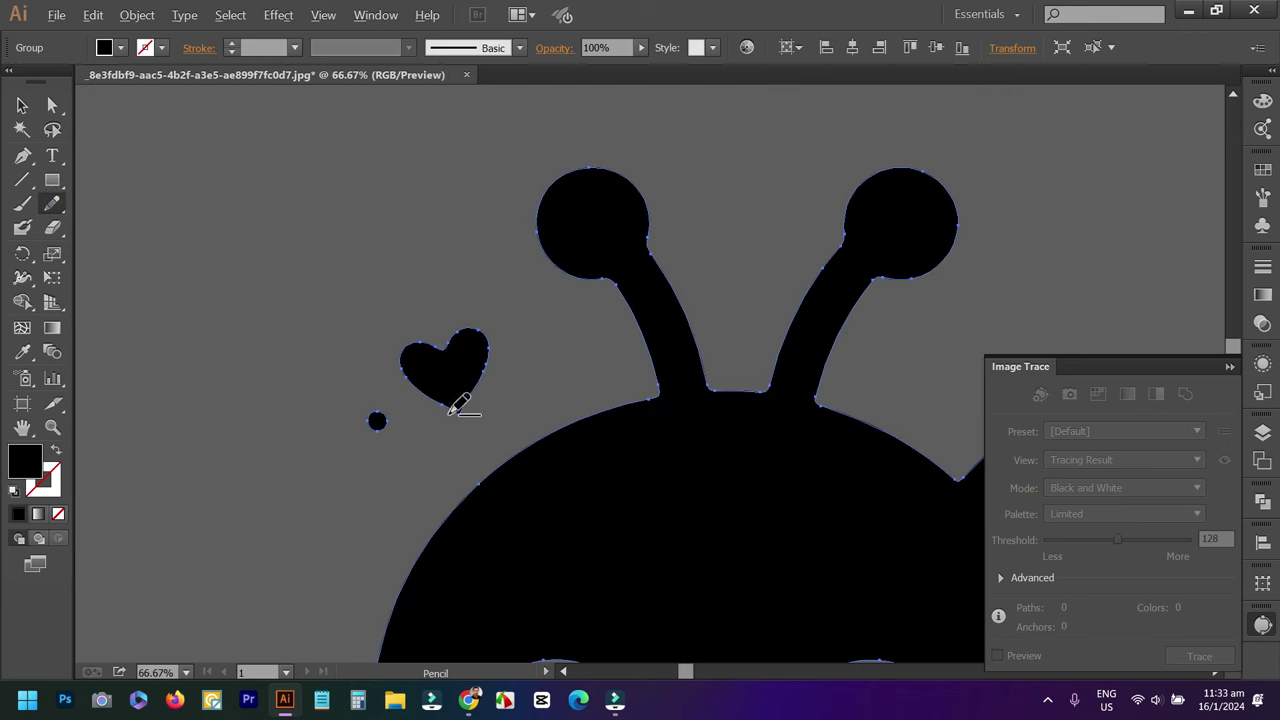
scroll(565, 254, "down", 5)
scroll(523, 249, "down", 4)
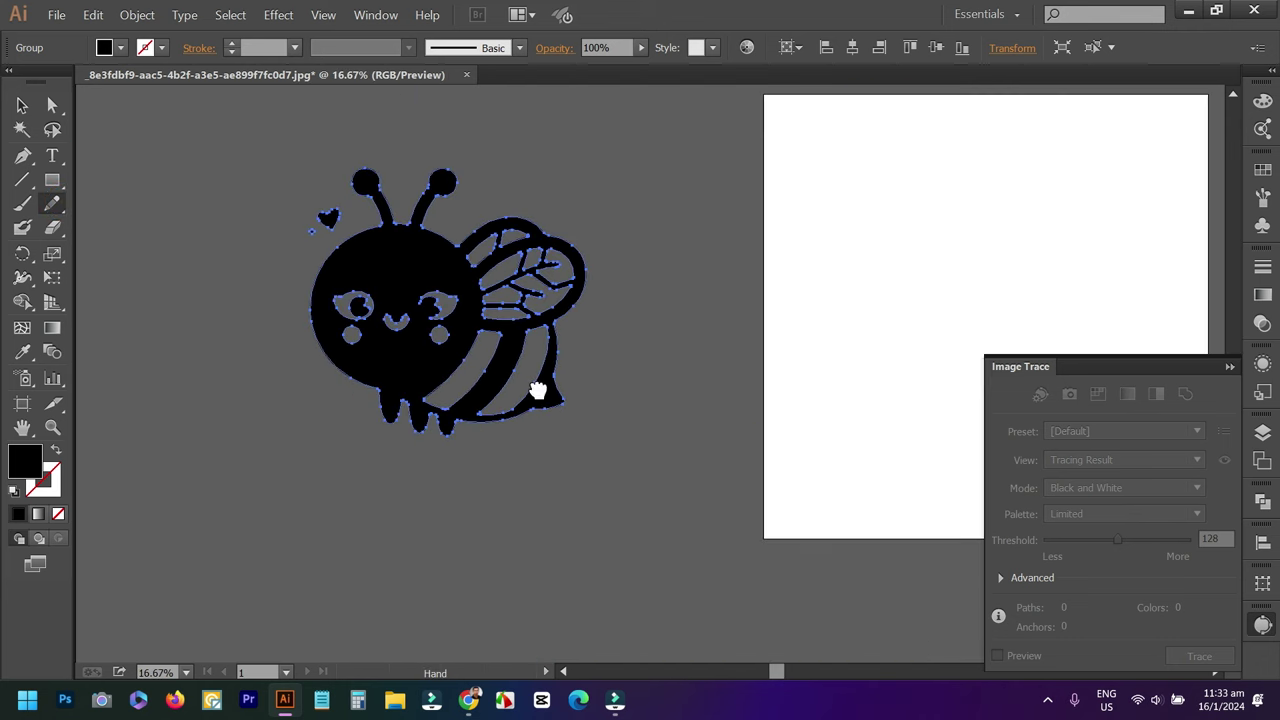
scroll(628, 372, "up", 3)
scroll(606, 343, "up", 1)
scroll(600, 290, "up", 1)
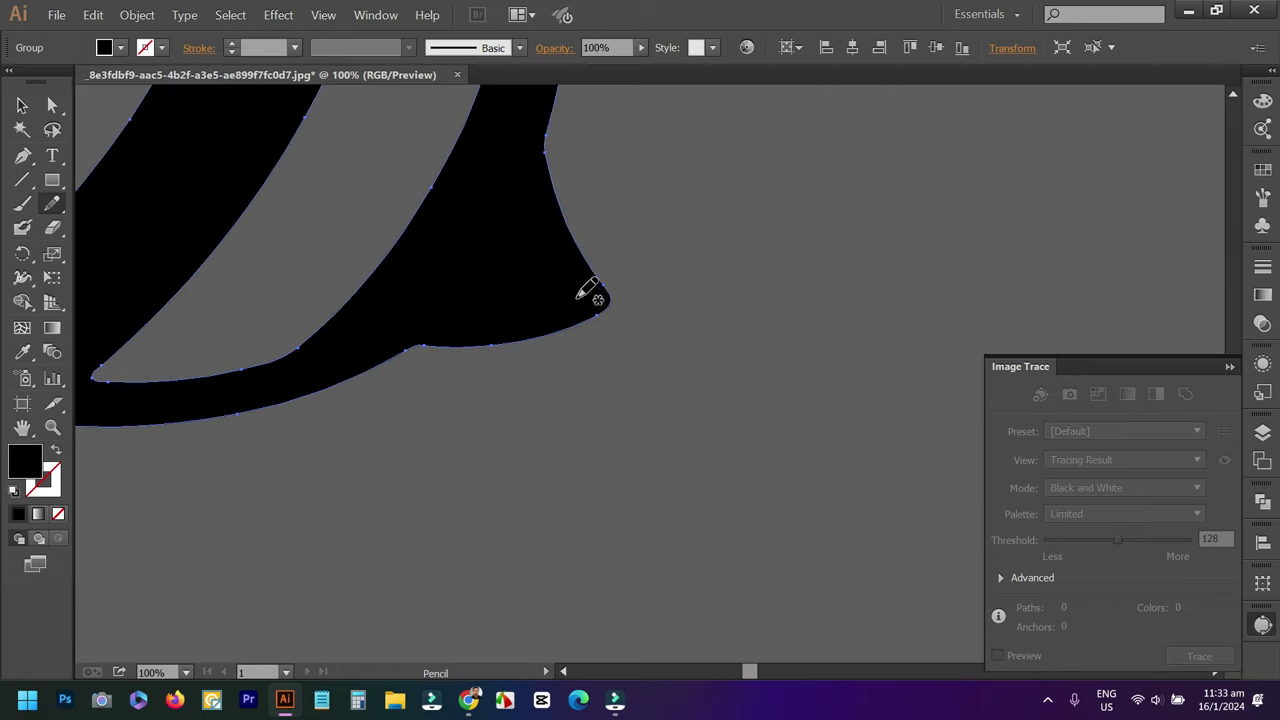
Redraw the tail's rounded edge with the Pencil into a sharp stinger point.
left_click(597, 272)
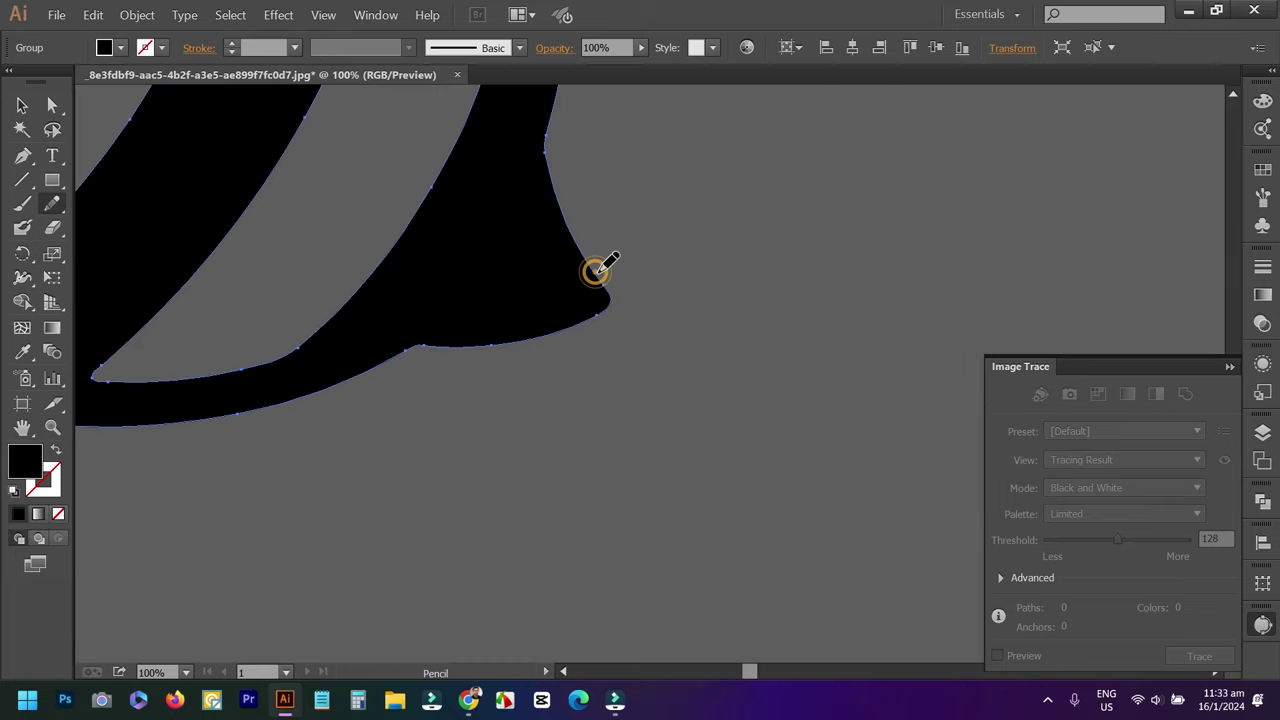
scroll(643, 275, "up", 2)
scroll(643, 275, "up", 1)
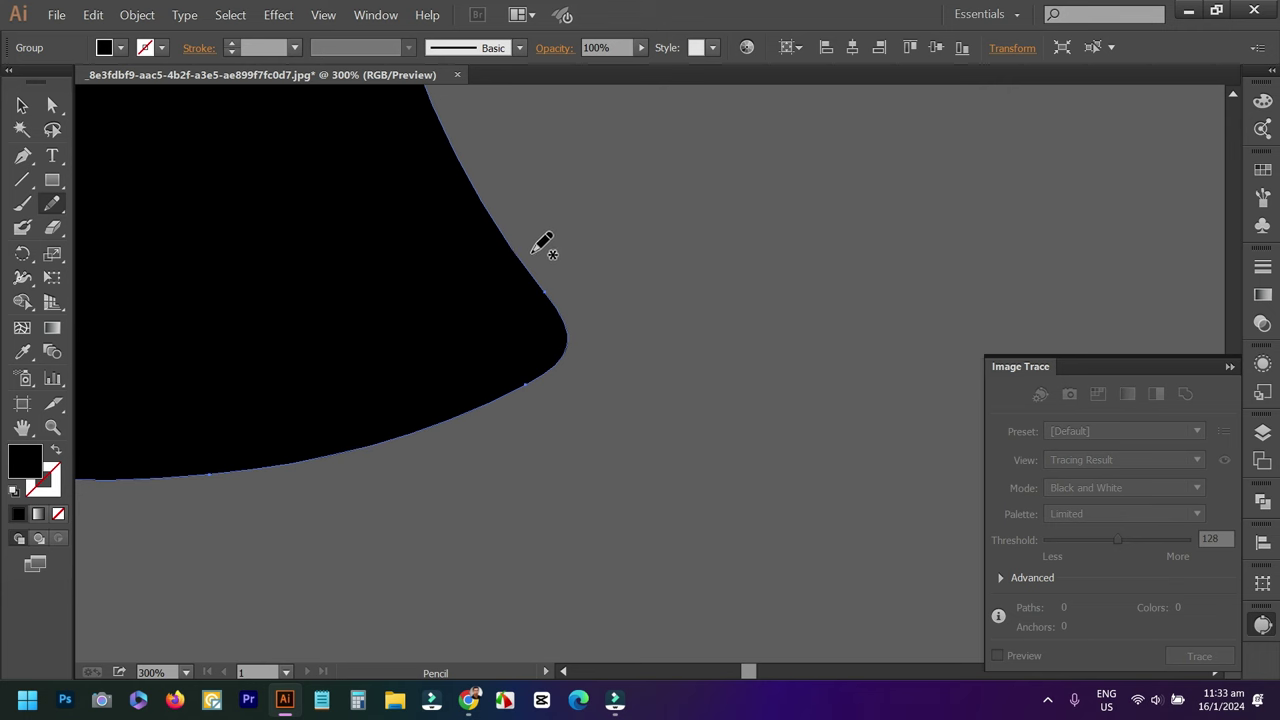
left_click(514, 248)
left_click_drag(580, 313, 546, 377)
left_click_drag(497, 397, 500, 395)
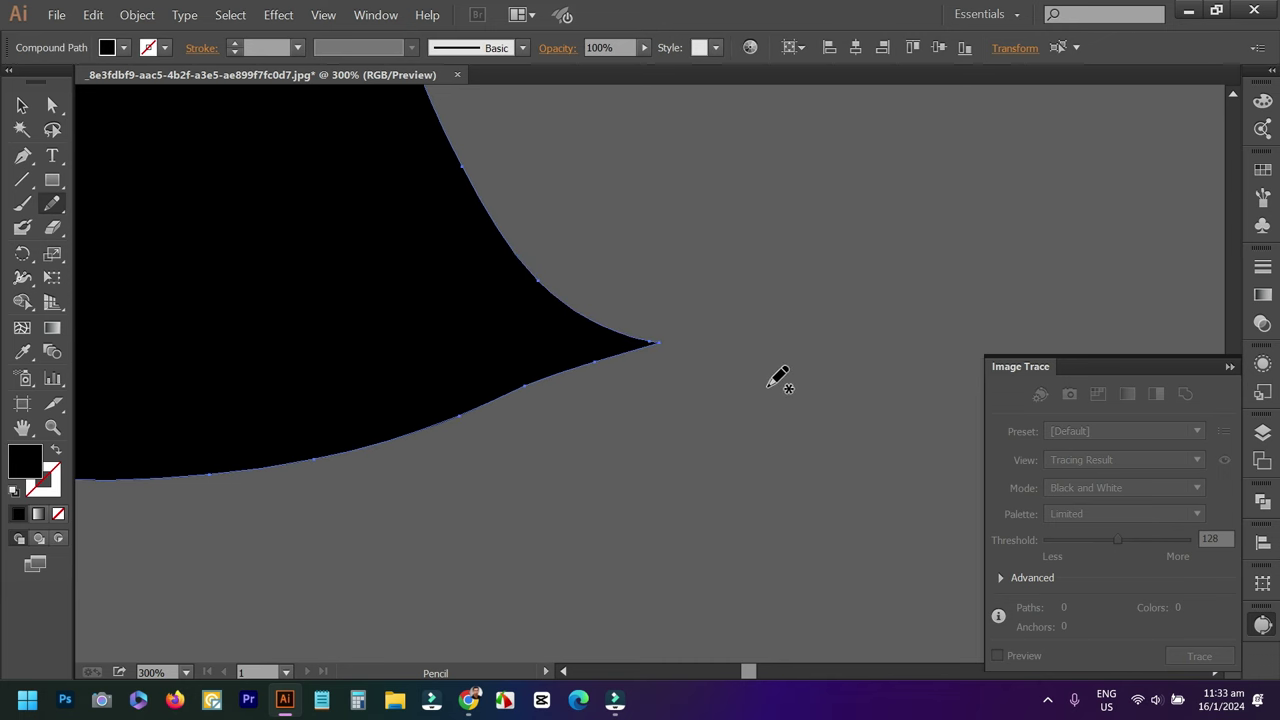
left_click(767, 385, "ctrl")
scroll(797, 375, "down", 4)
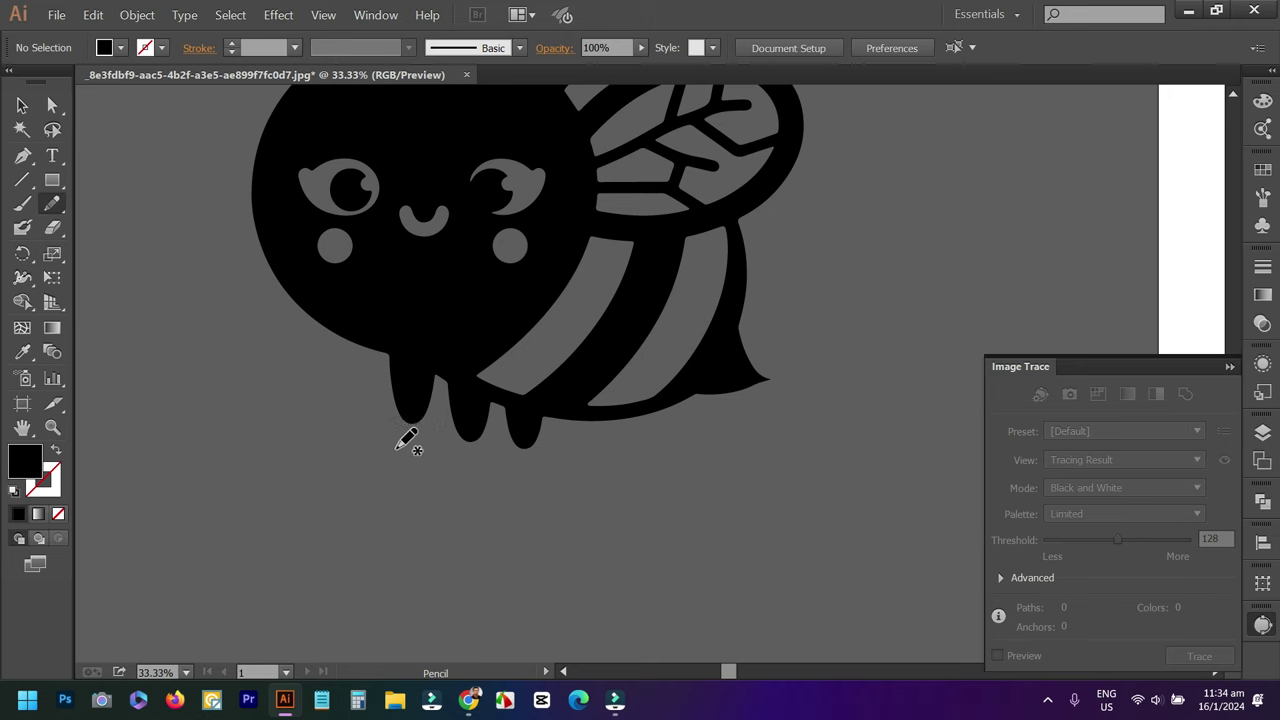
scroll(409, 431, "up", 2)
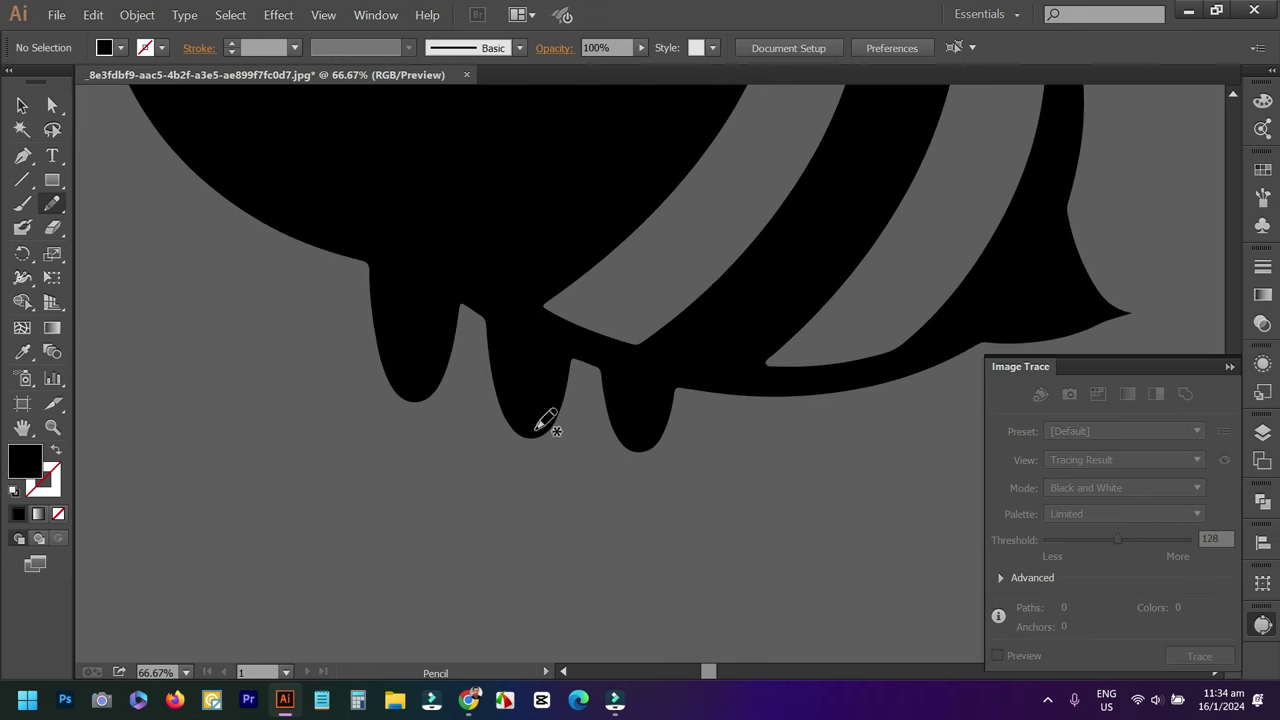
scroll(596, 445, "down", 1)
scroll(605, 437, "down", 3)
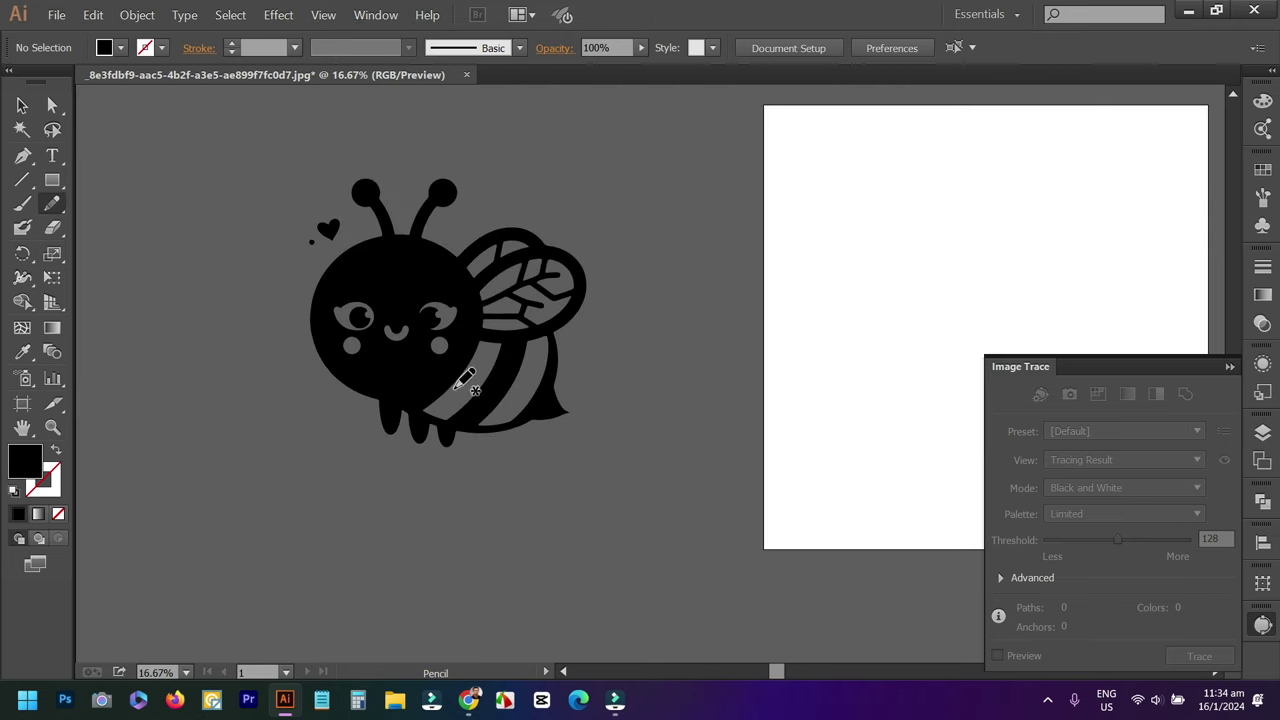
left_click(22, 107)
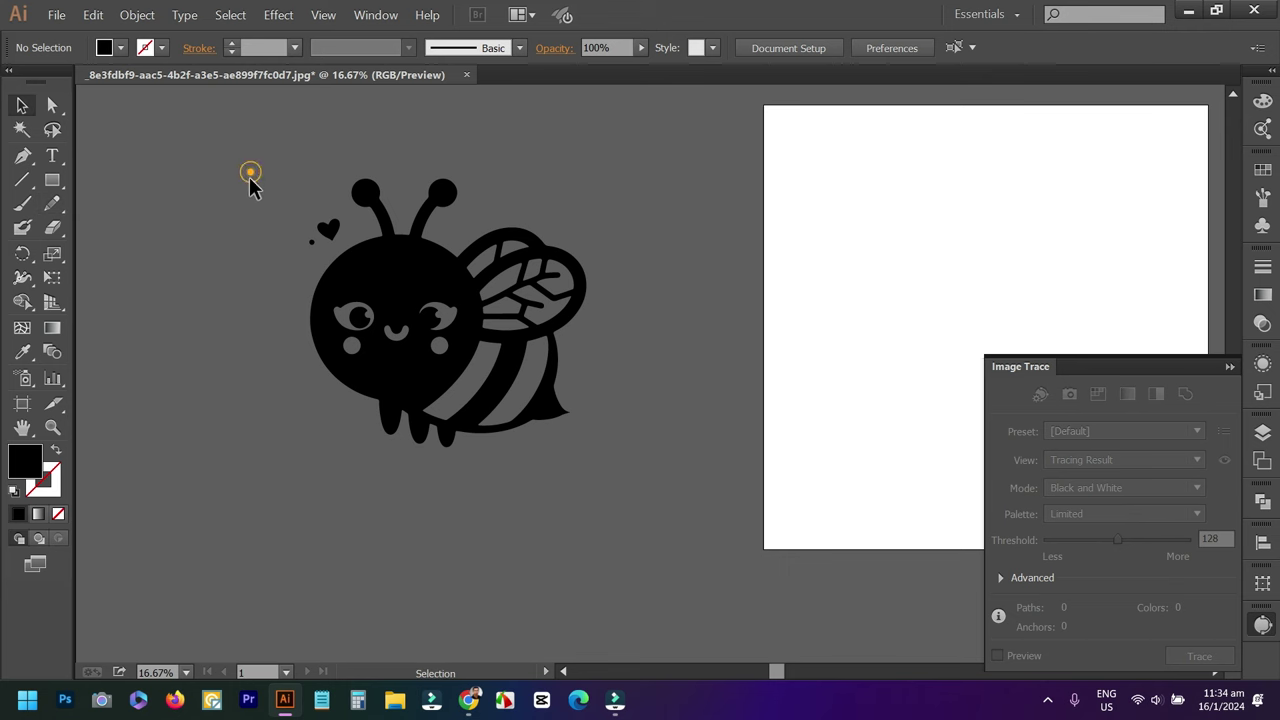
Move the bee onto the white artboard, undoing an accidental enlargement.
scroll(251, 180, "down", 2)
left_click_drag(415, 293, 418, 296)
left_click_drag(383, 257, 675, 265)
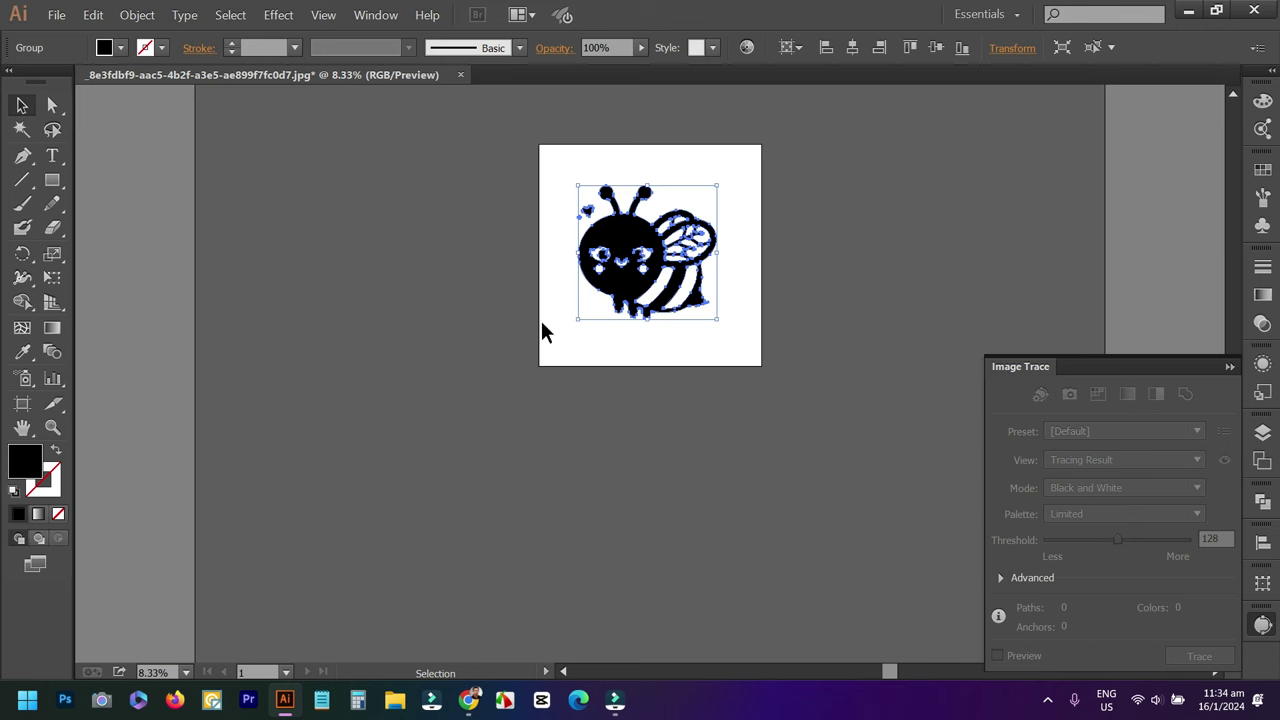
mouse_move(717, 320)
left_mouse_down()
mouse_move(741, 347)
mouse_move(719, 356)
left_mouse_up()
key("ctrl+z")
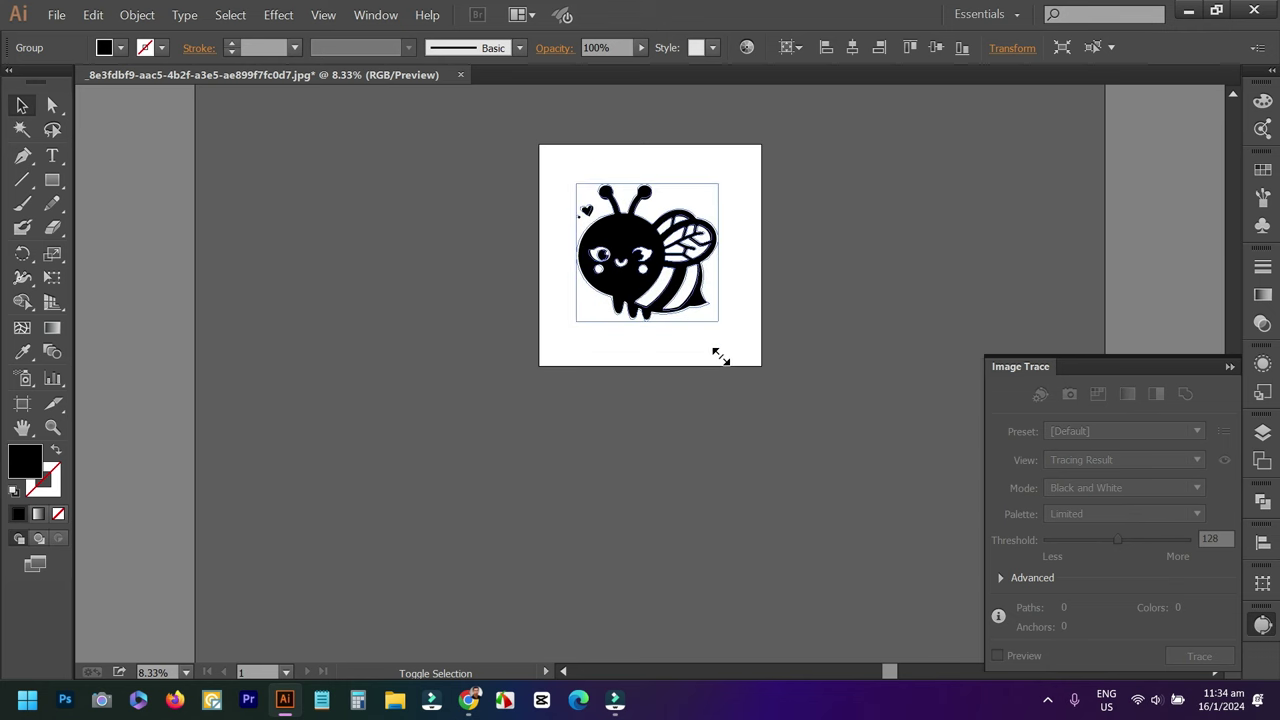
left_click(729, 366)
left_click_drag(827, 298, 717, 337)
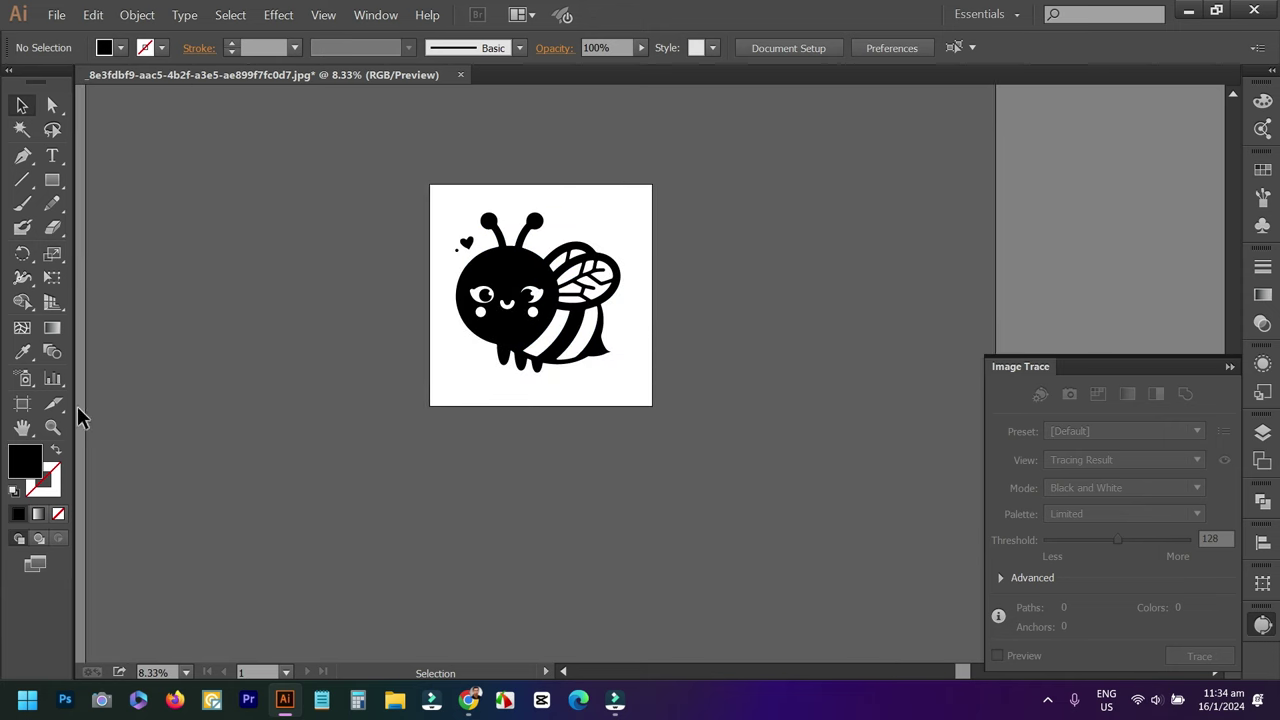
Check the artboard bounds, then marquee-select the entire traced bee.
left_click(23, 404)
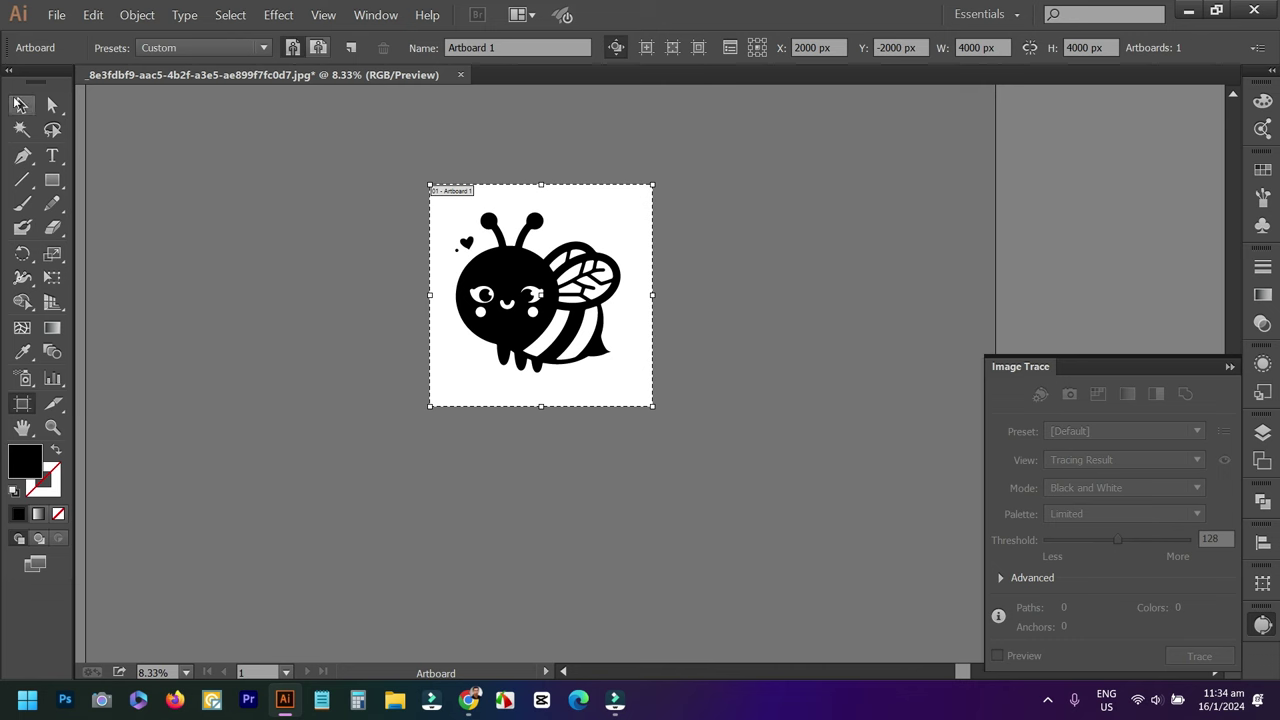
left_click(288, 183)
left_click_drag(377, 186, 643, 420)
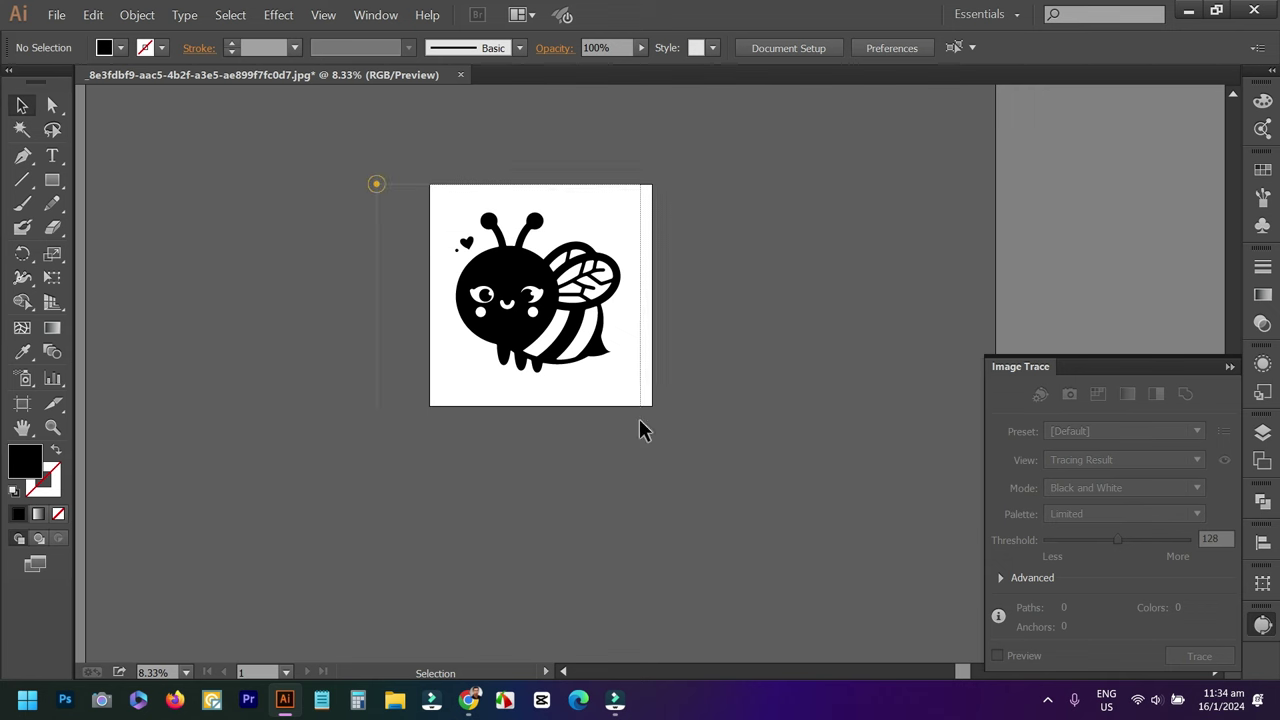
left_click(56, 14)
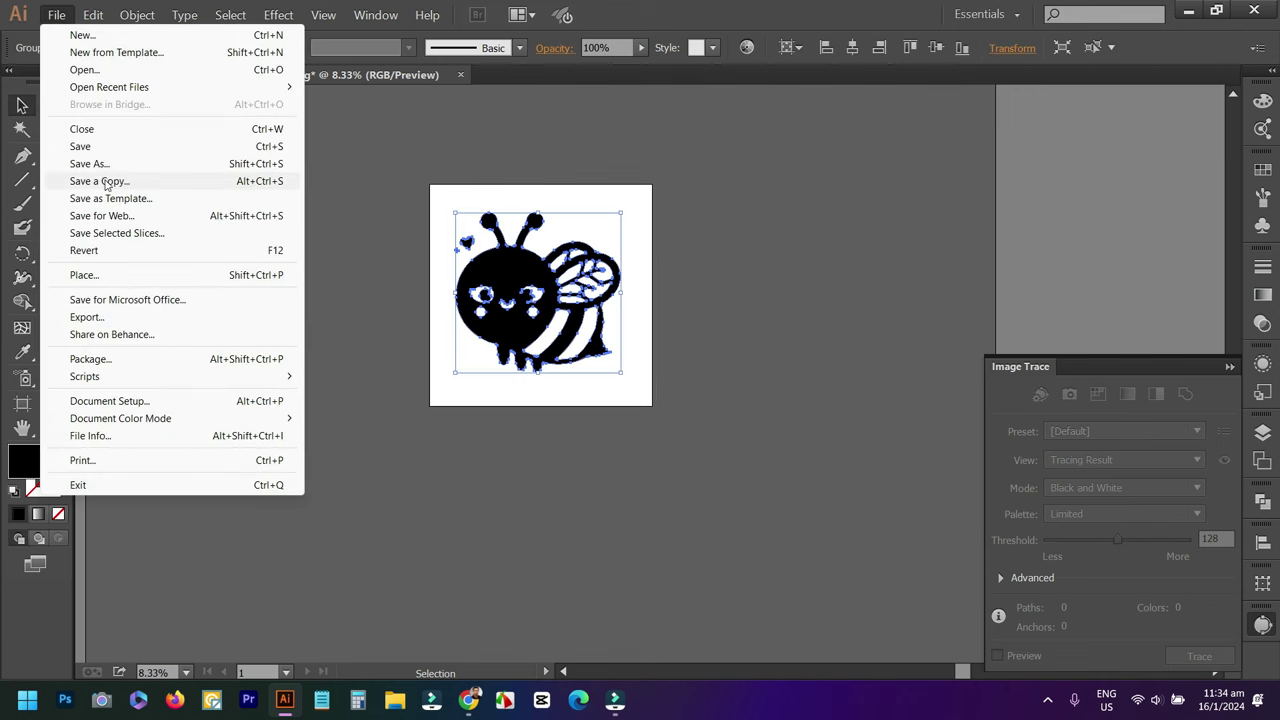
Save the artwork as an Illustrator EPS file named 'bee 1'.
left_click(102, 165)
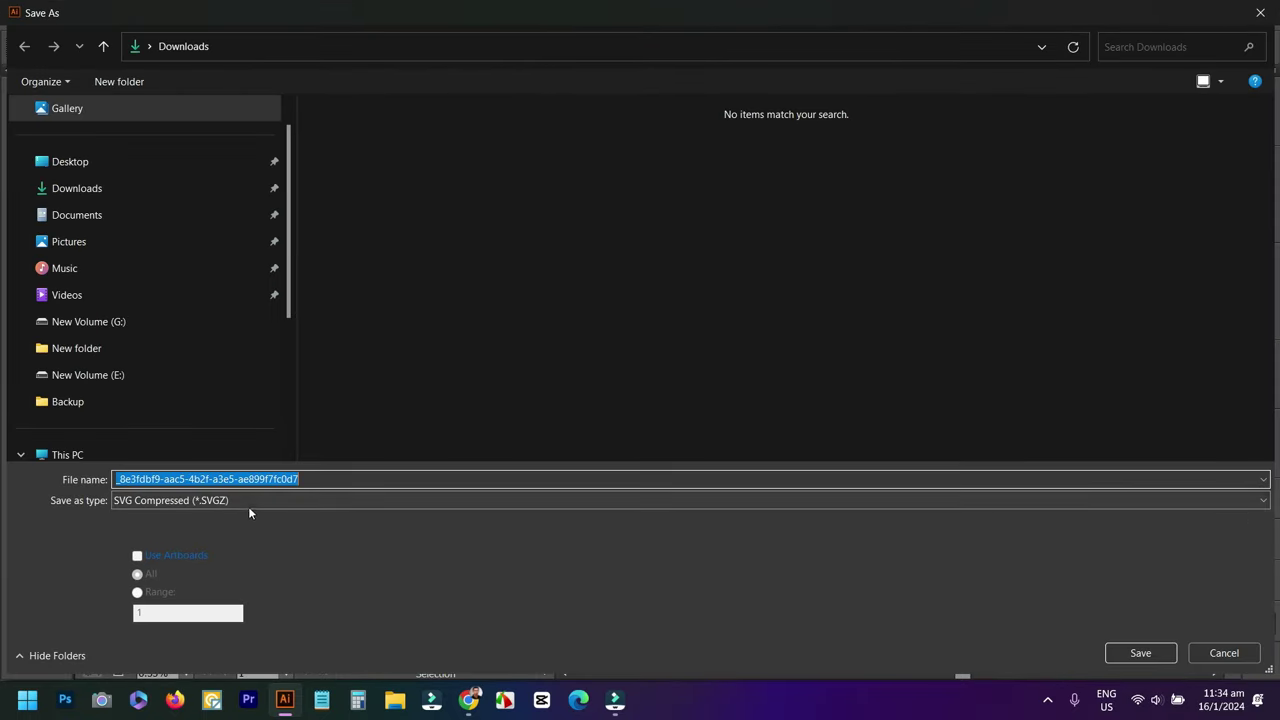
left_click(251, 498)
left_click(222, 541)
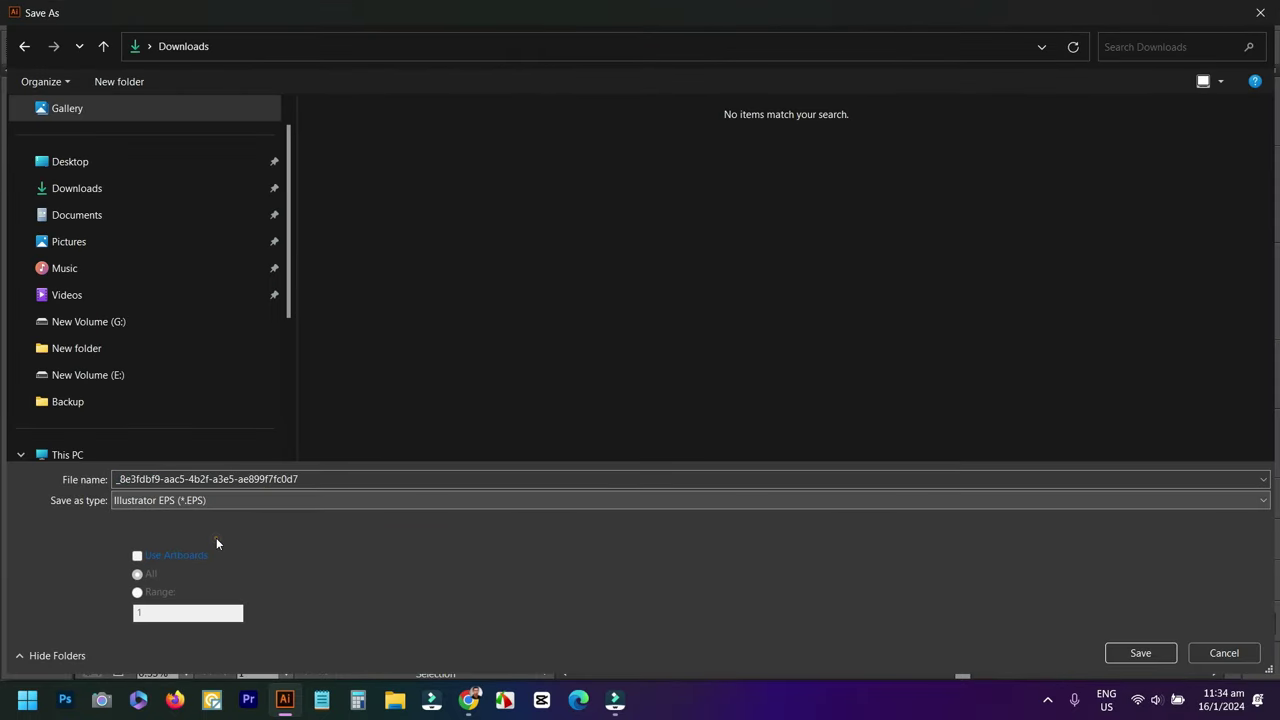
left_click(200, 477)
type("bee")
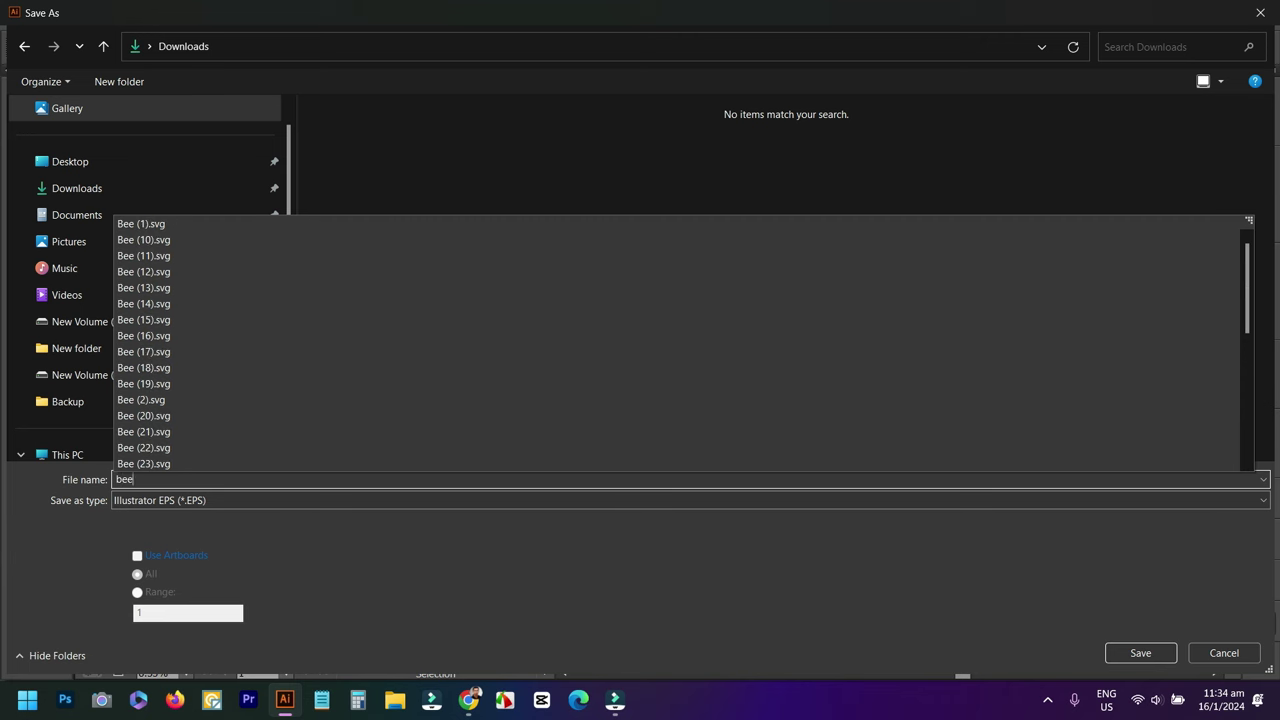
type(" 1")
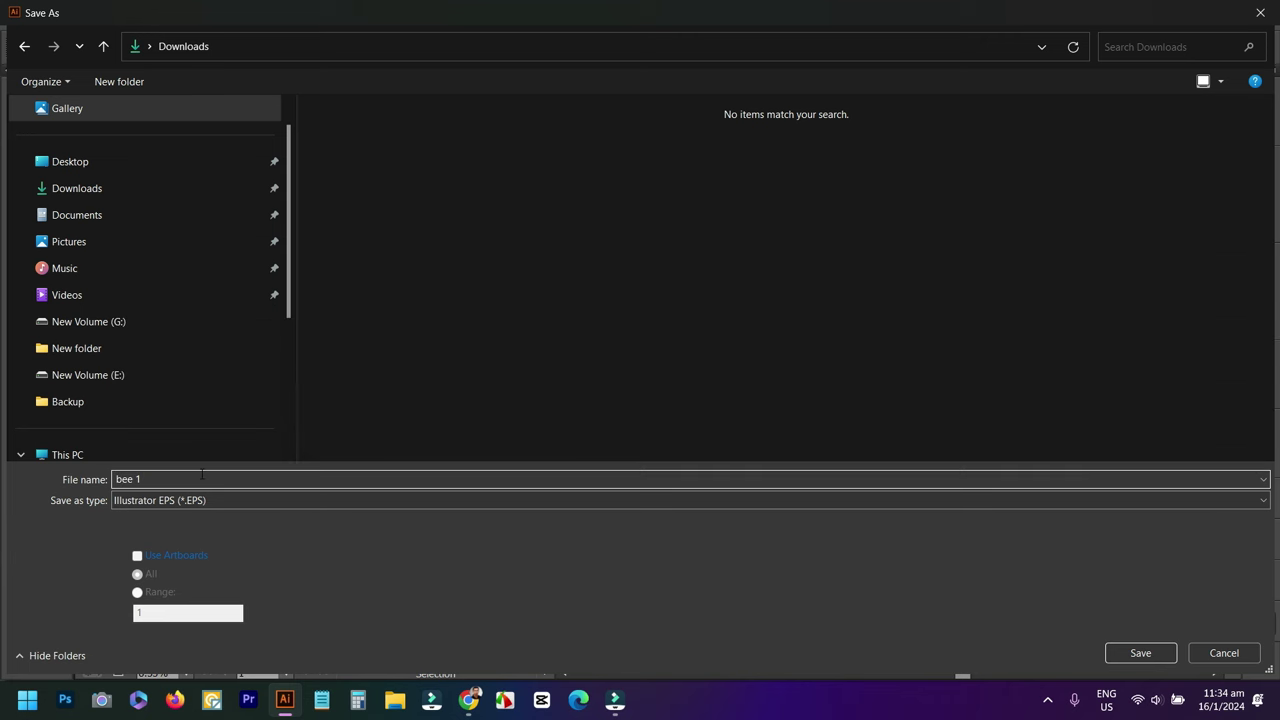
left_click(1162, 657)
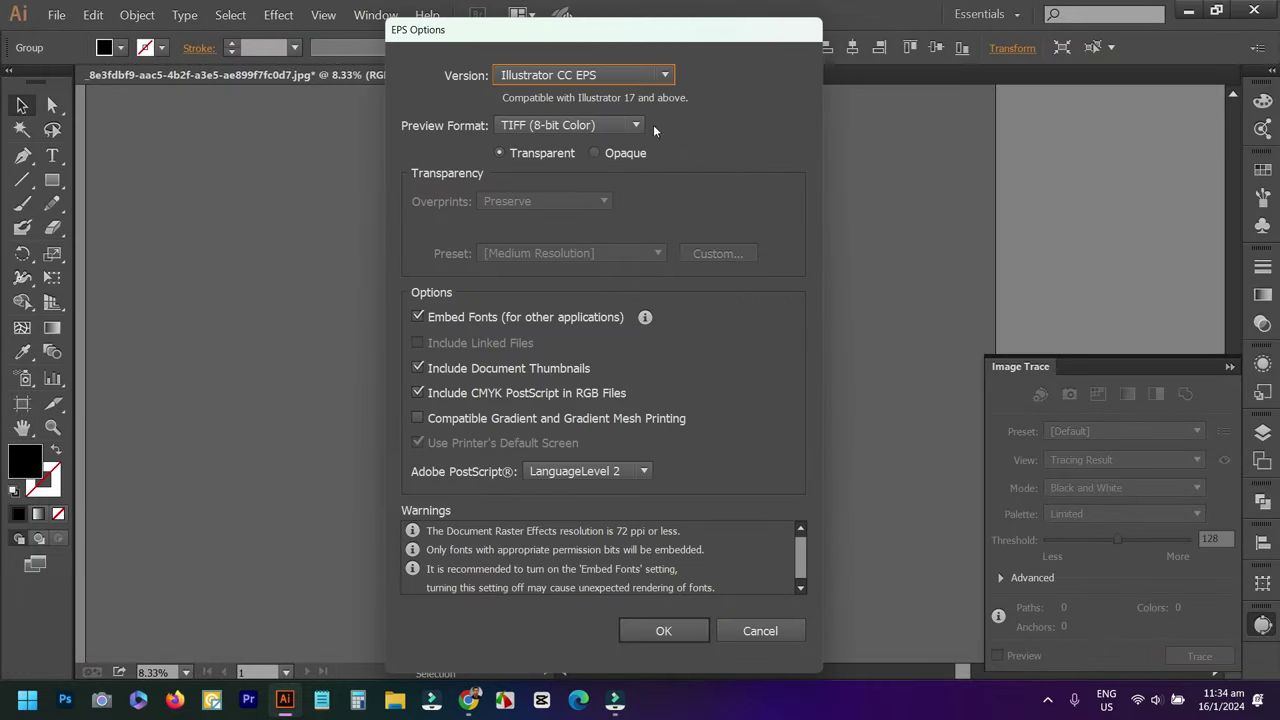
Set the EPS version to Illustrator 10 EPS and confirm.
left_click(630, 75)
left_click(585, 278)
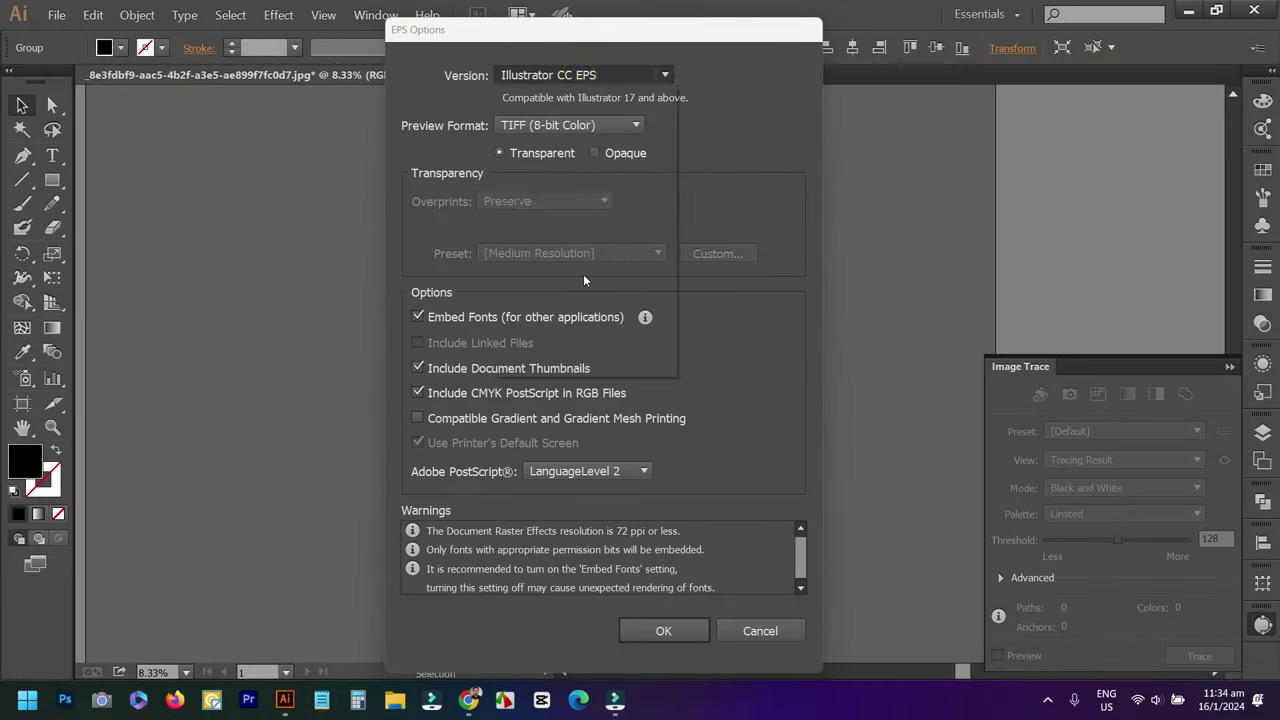
left_click(659, 614)
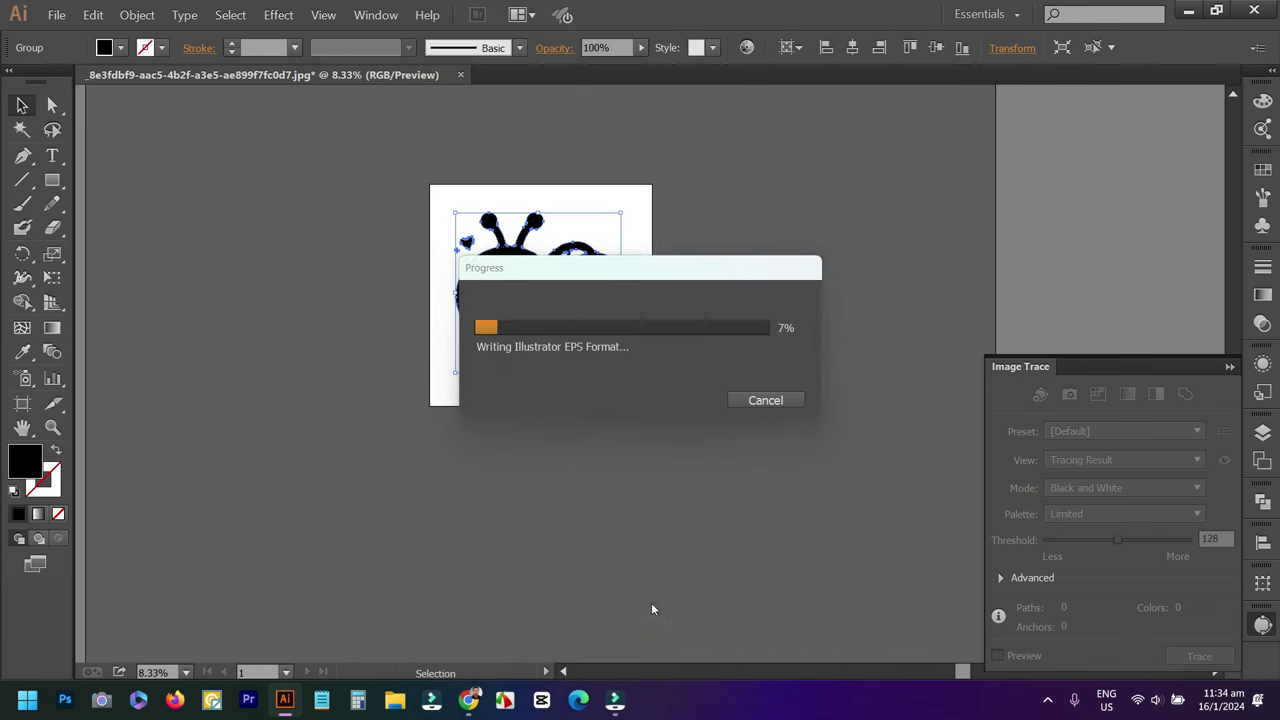
left_click(56, 14)
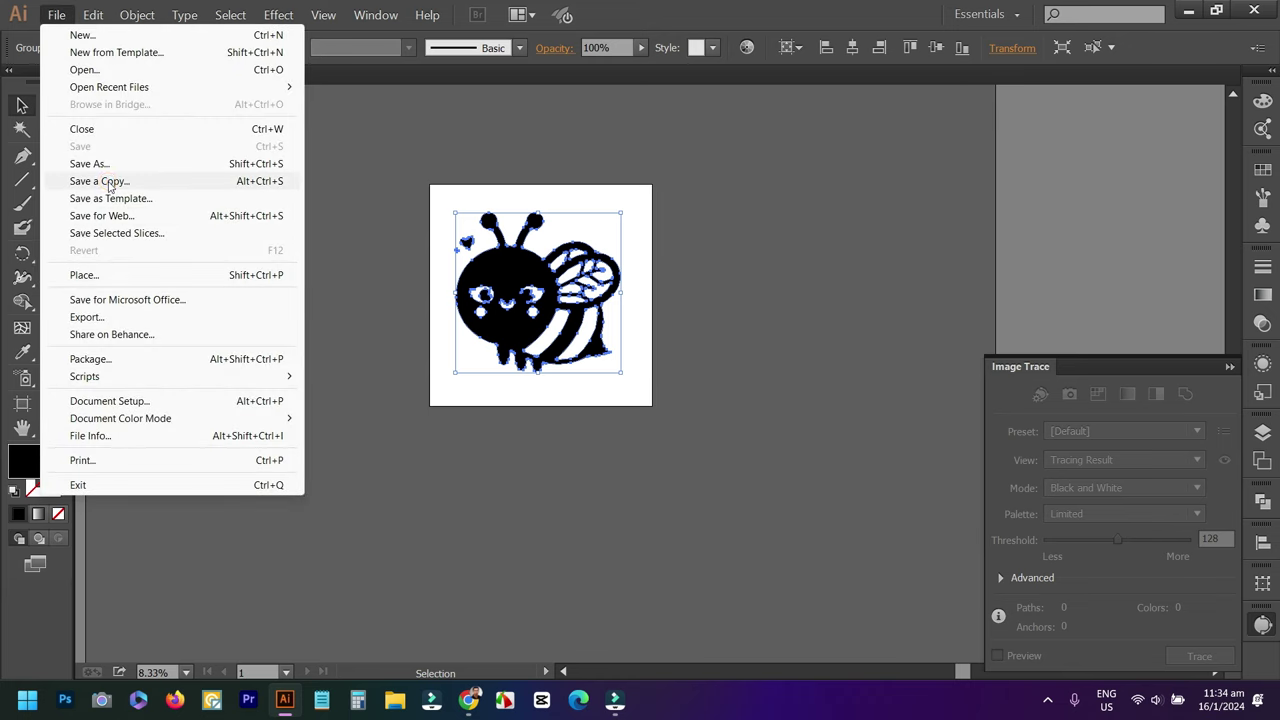
Drag bee 1 from Downloads onto the Desktop in the Save As sidebar, then cancel the dialog.
left_click(100, 181)
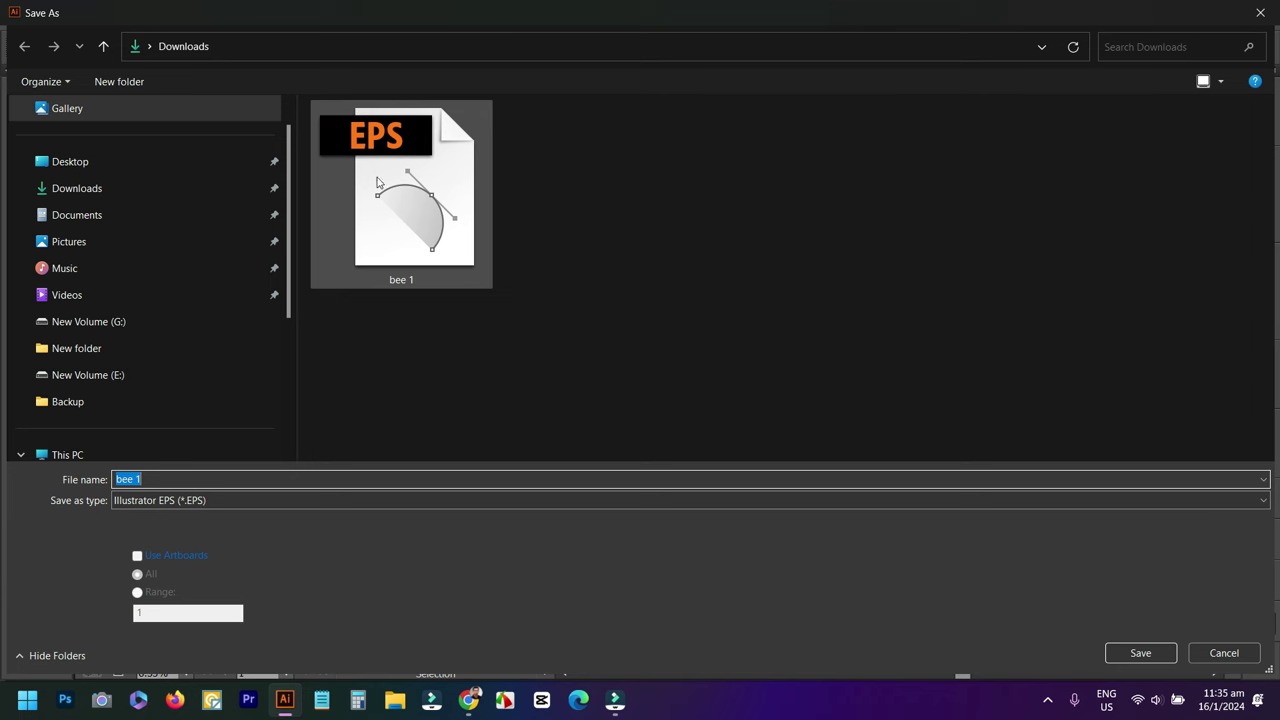
left_click_drag(426, 175, 105, 160)
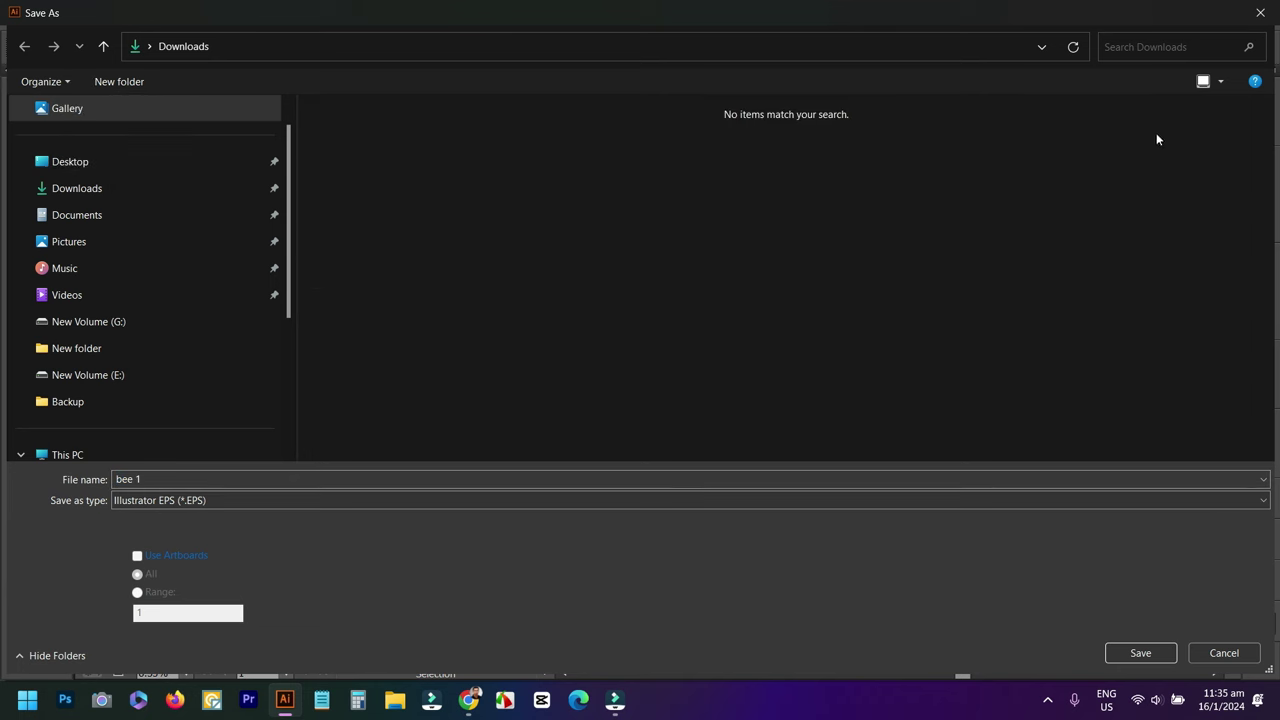
left_click(1261, 13)
left_click(727, 368)
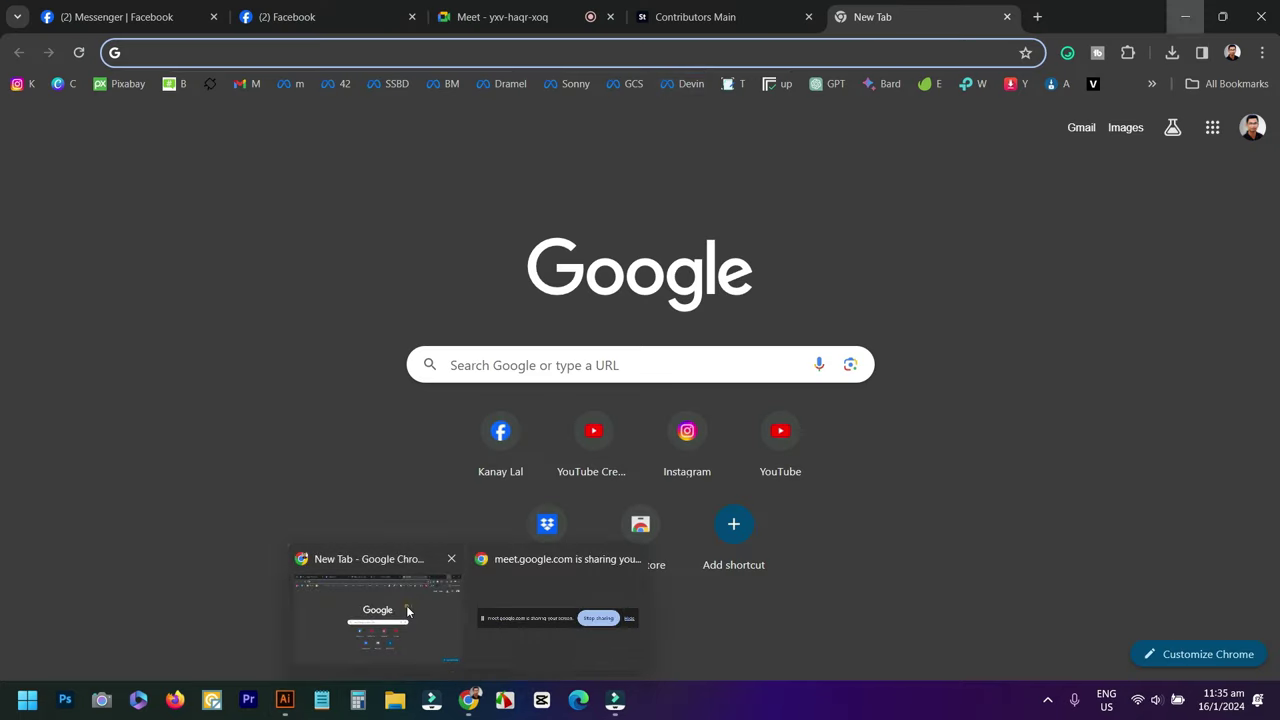
In Chrome's Contributors Main tab, upload the bee 1 EPS from the Desktop.
left_click(406, 605)
left_click(698, 17)
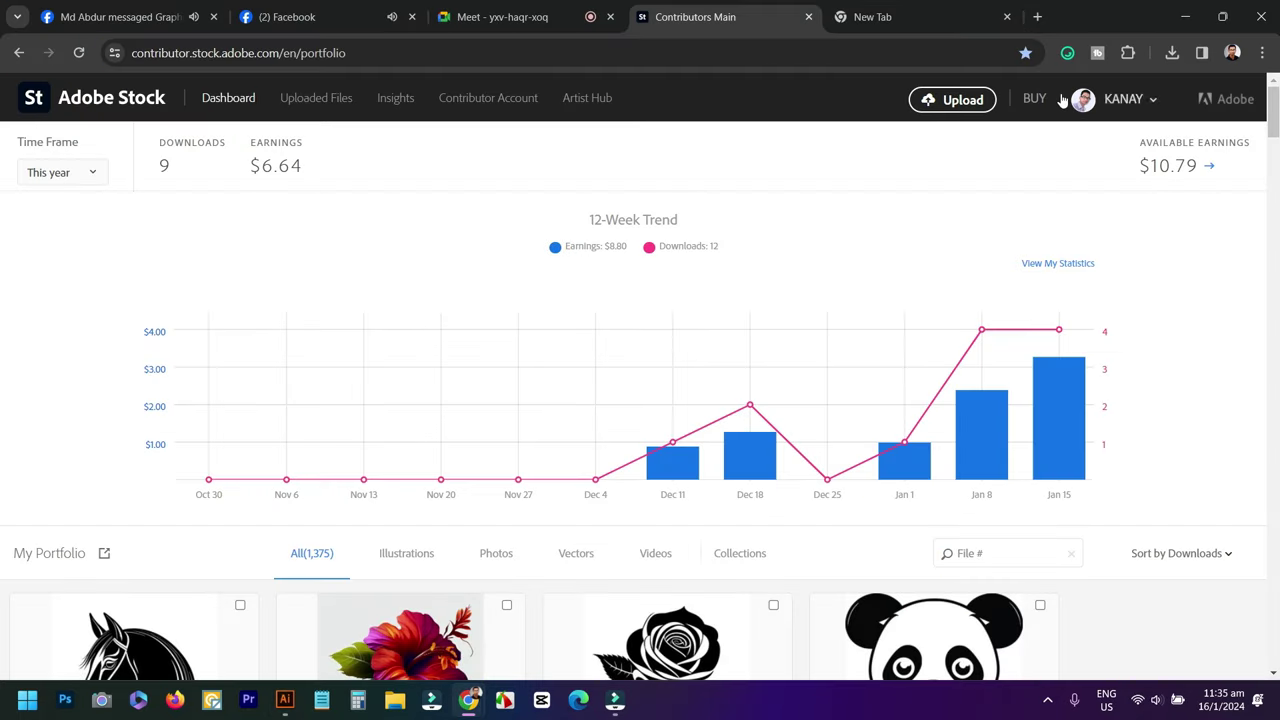
left_click(963, 101)
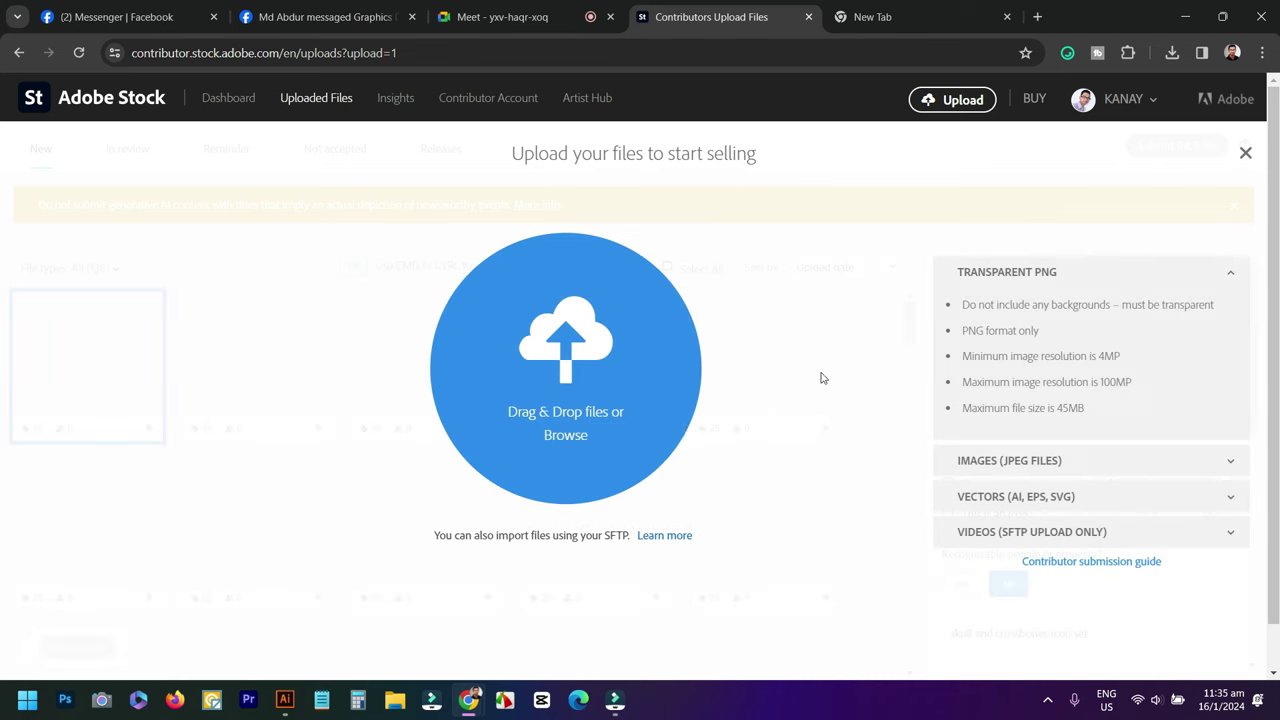
left_click(570, 438)
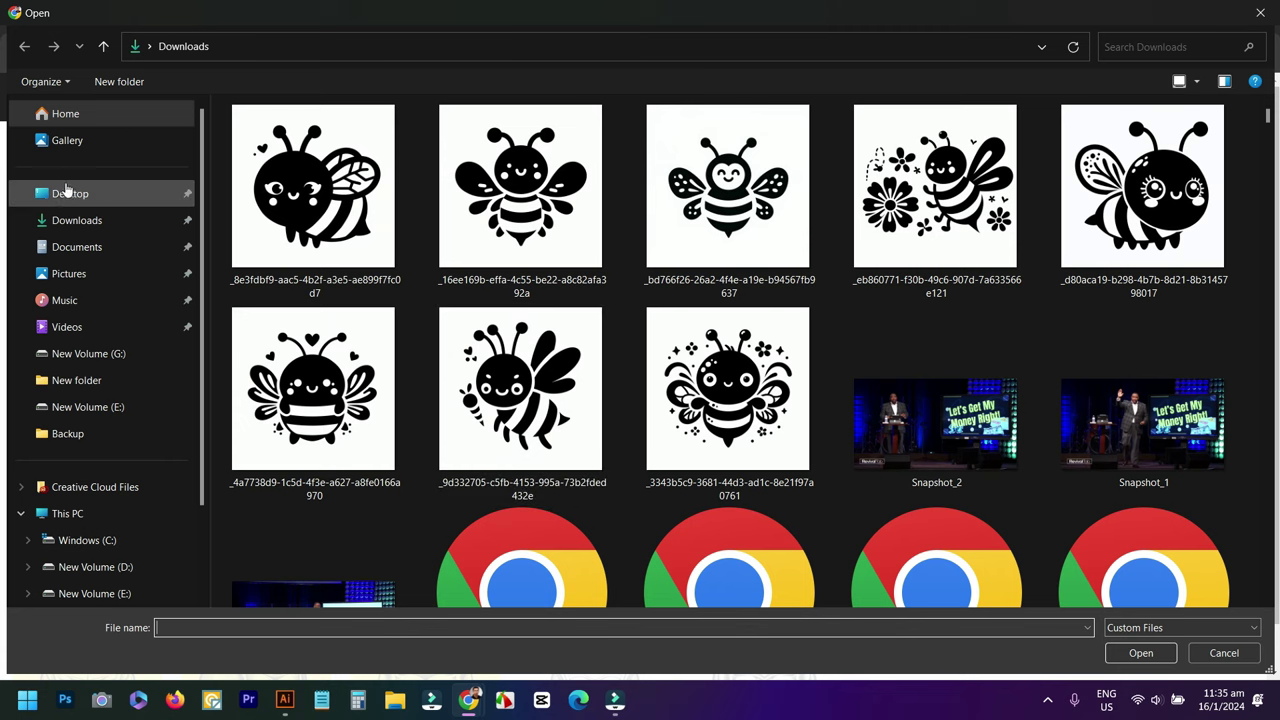
left_click(67, 192)
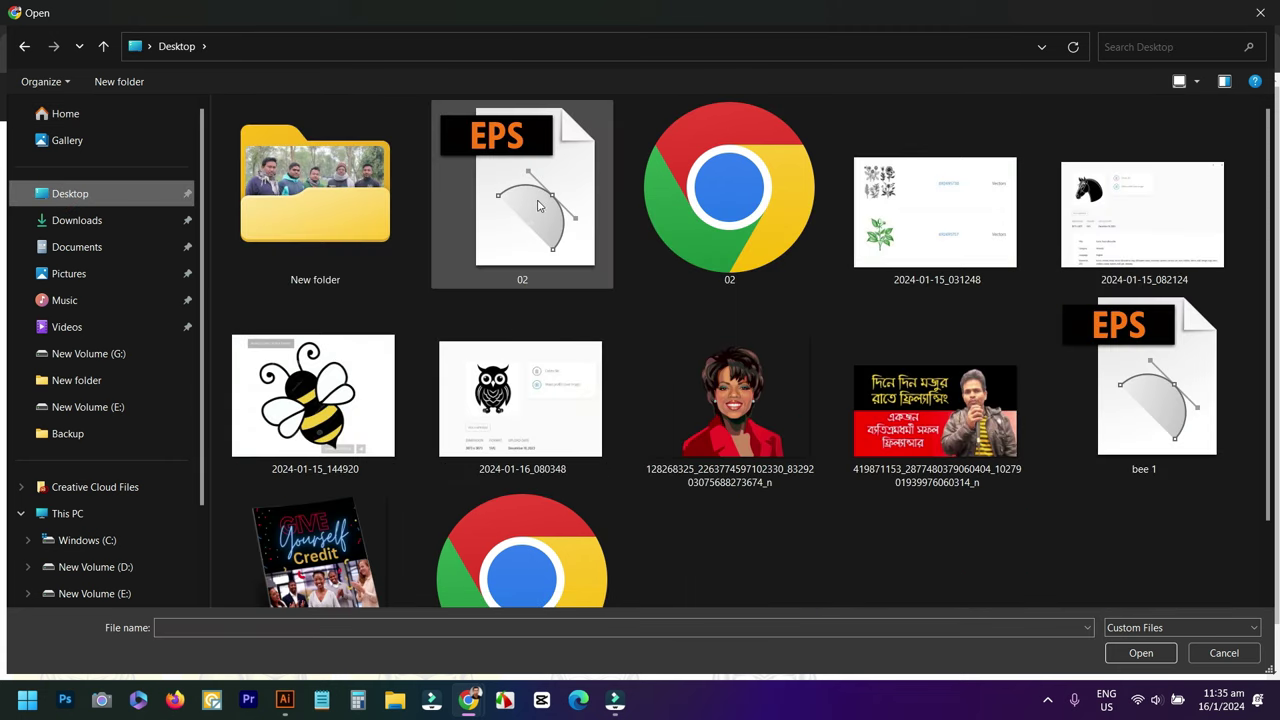
left_click(1136, 410)
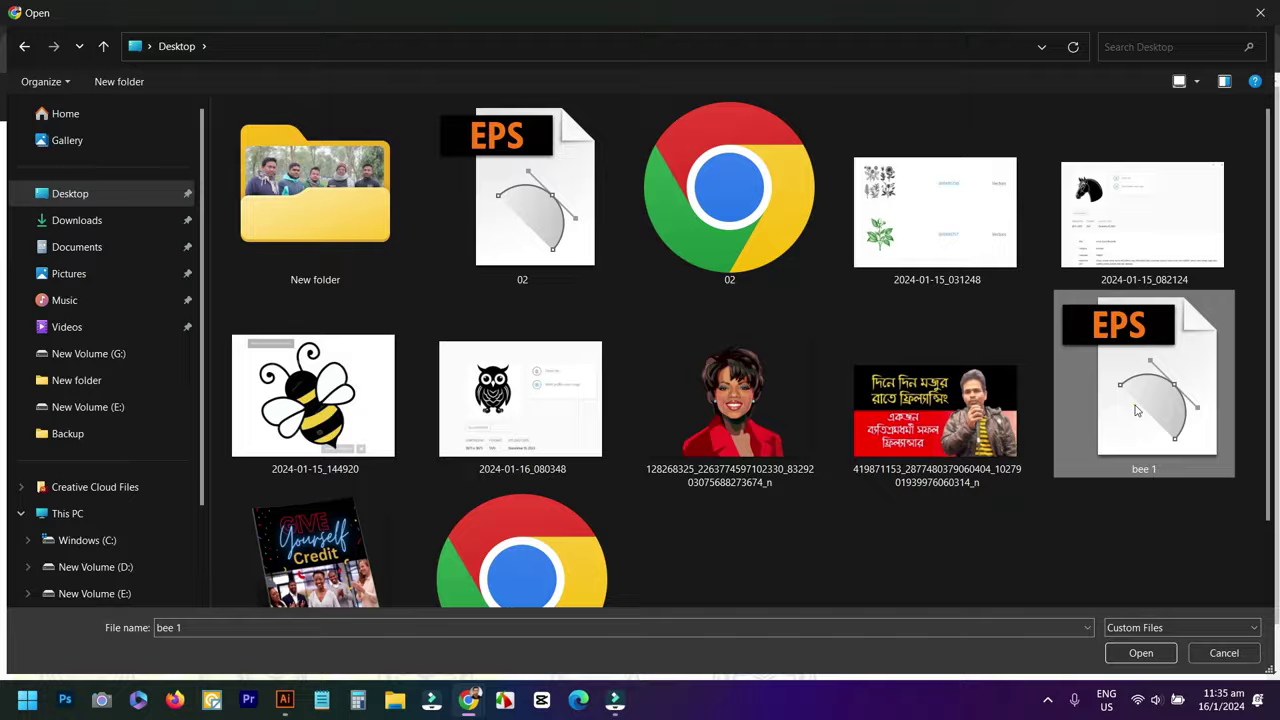
double_click(1136, 410)
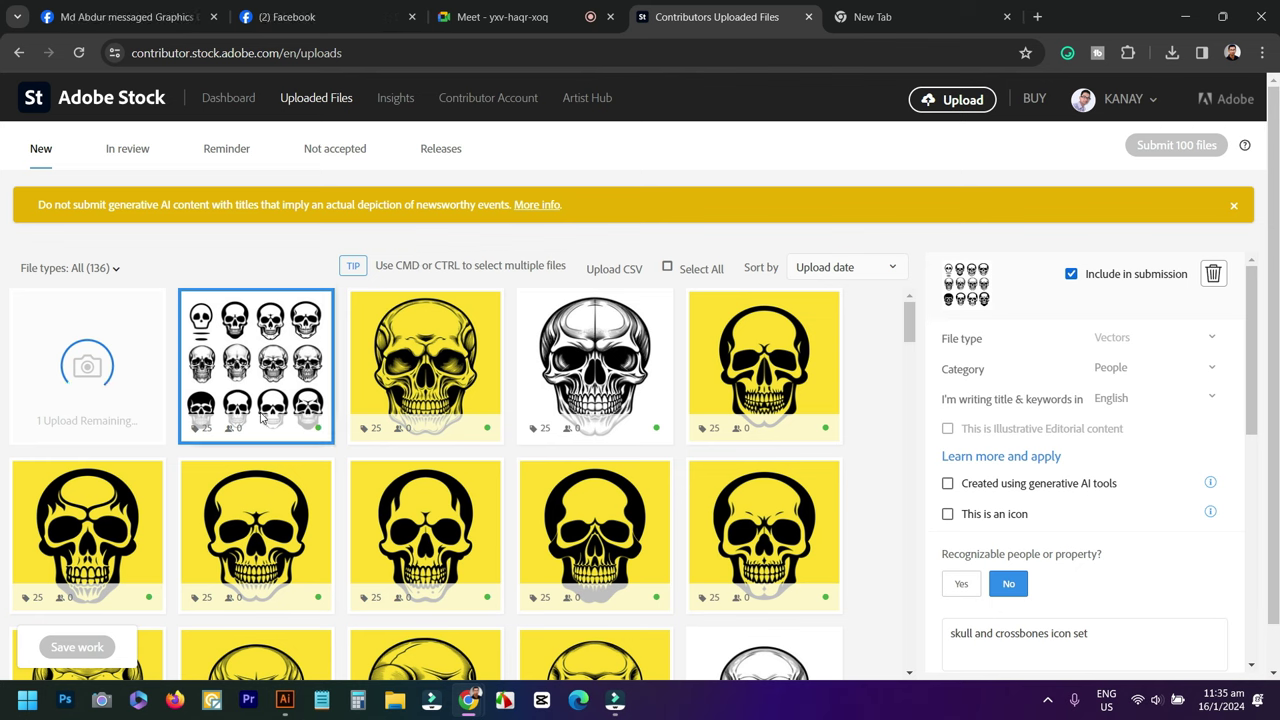
mouse_move(256, 366)
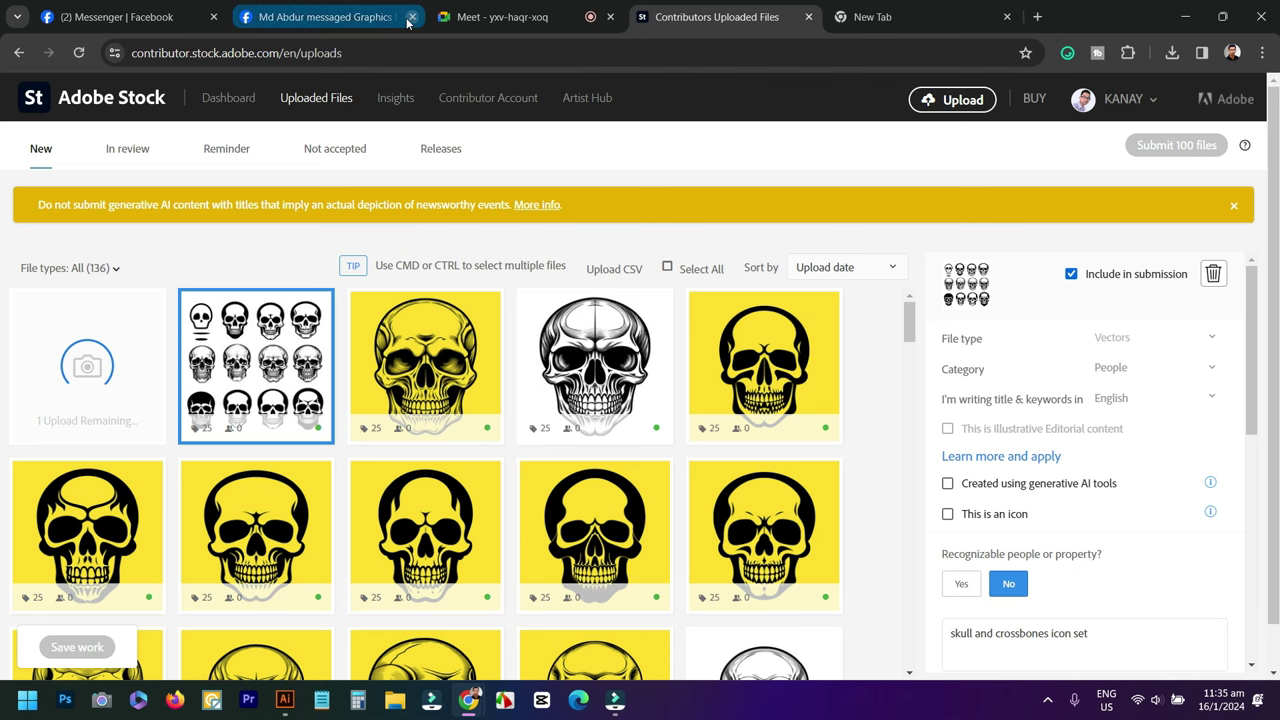
Close the two Facebook tabs and open the uploaded bee file's details.
middle_click(306, 30)
left_click(212, 17)
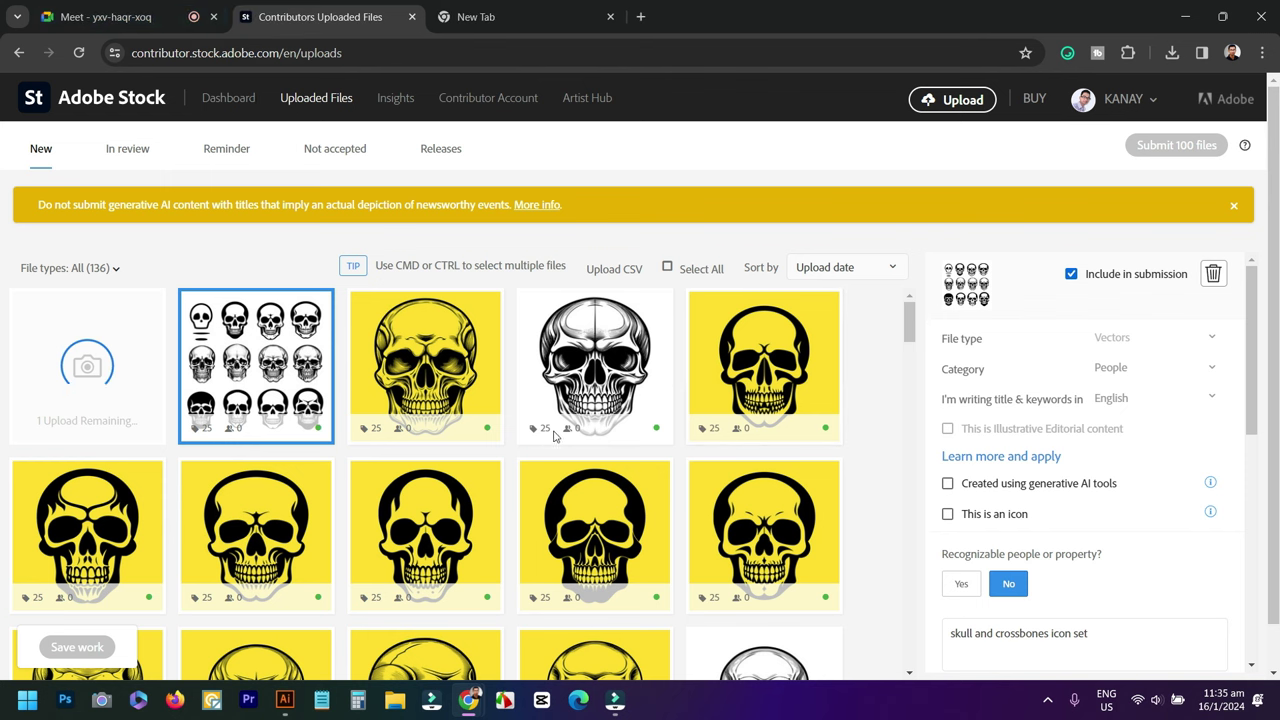
left_click(100, 360)
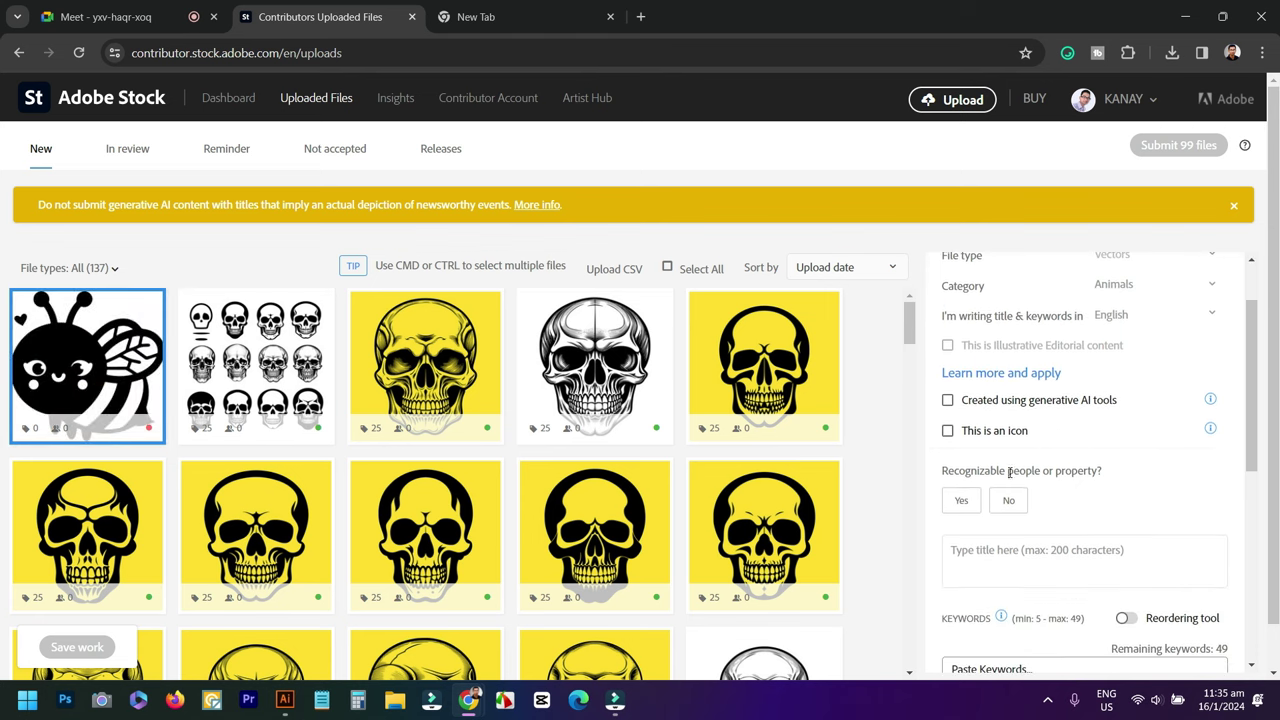
Mark the bee file as having no recognizable people or property, leaving 'This is an icon' off.
left_click(948, 431)
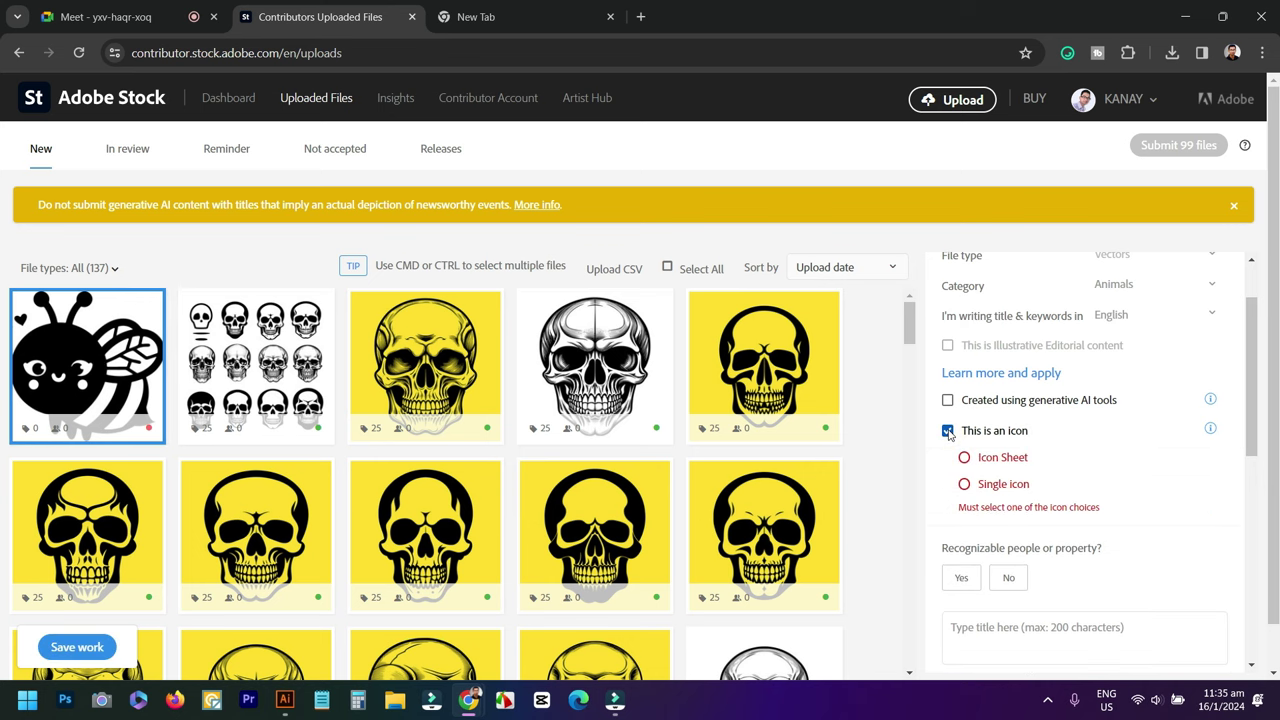
left_click(948, 431)
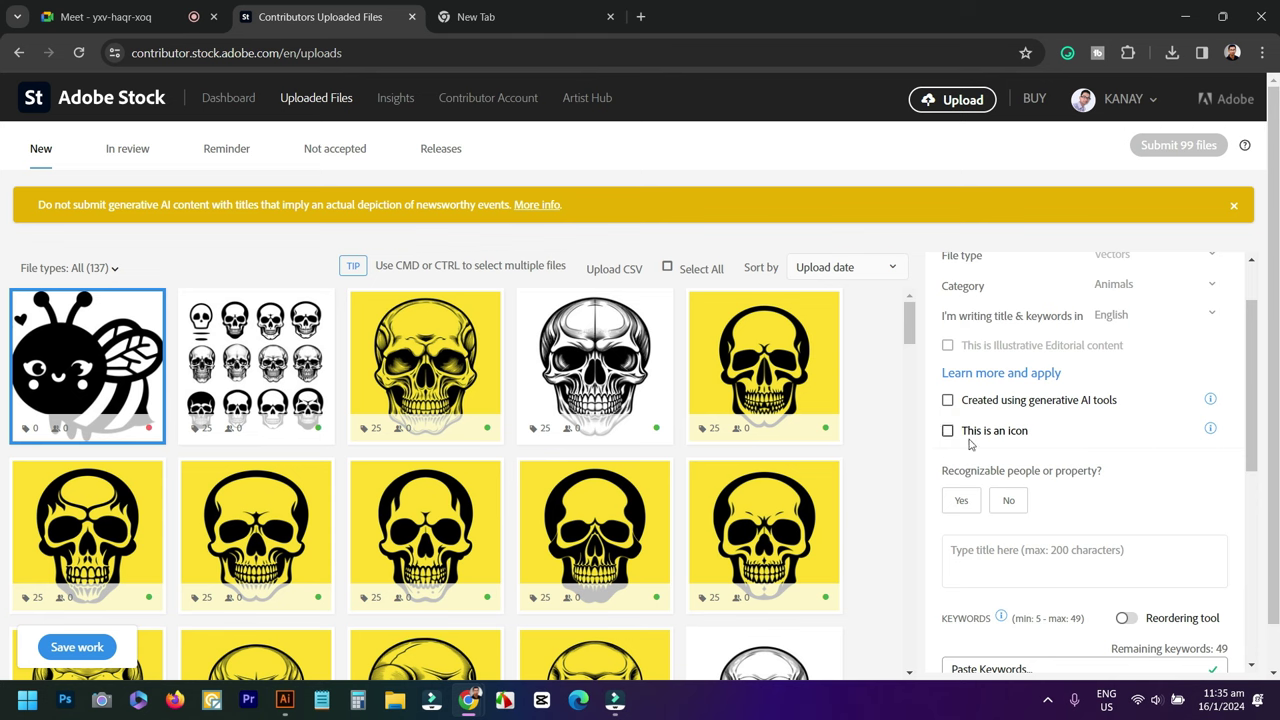
scroll(1037, 404, "down", 1)
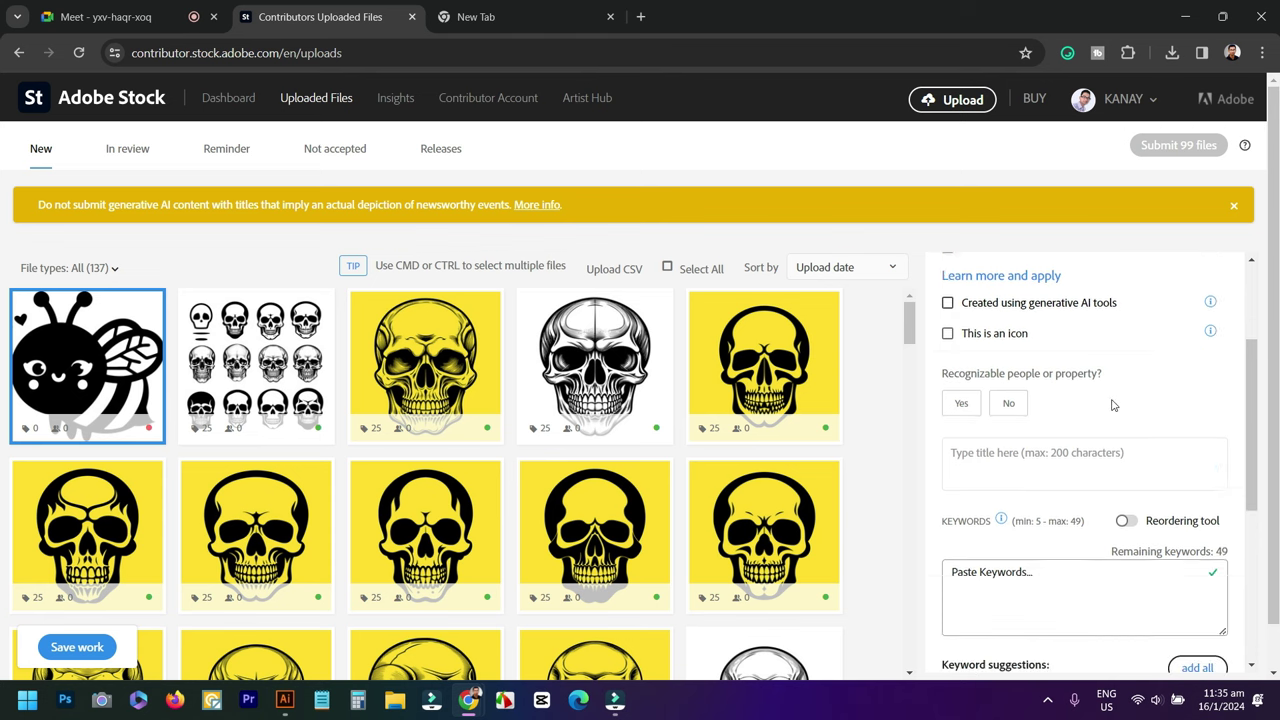
left_click(1011, 420)
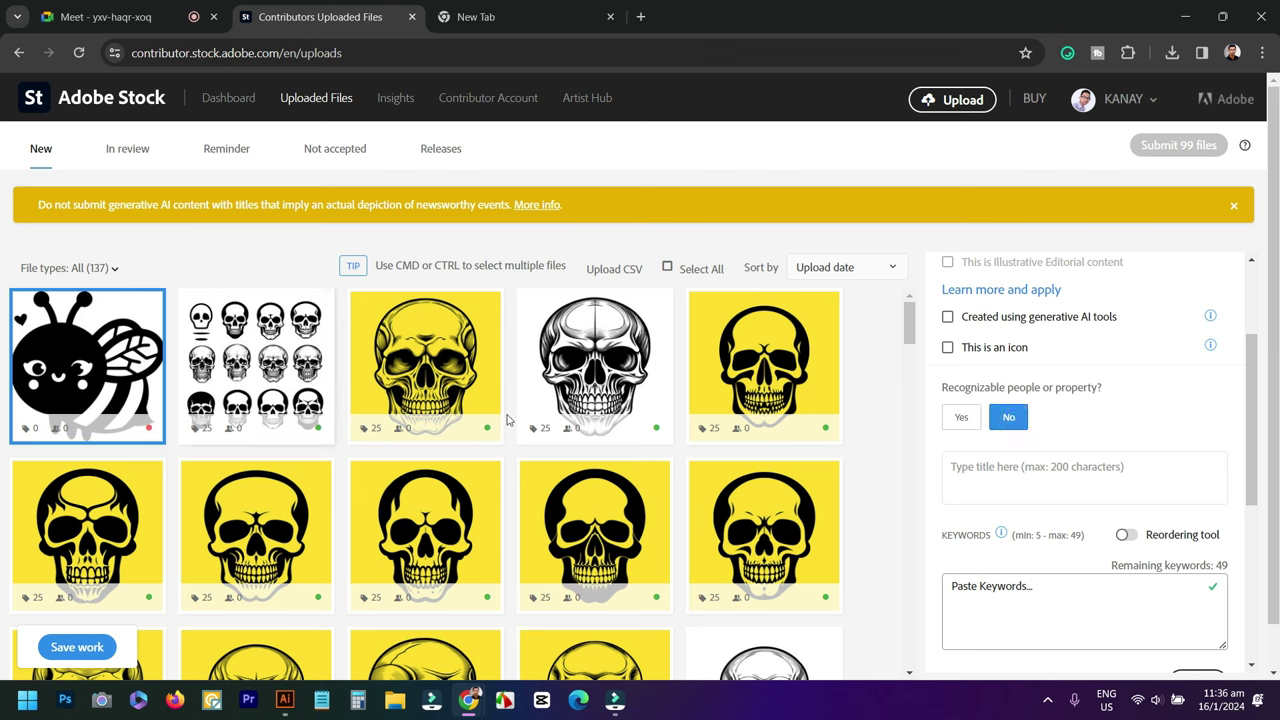
left_click(1020, 463)
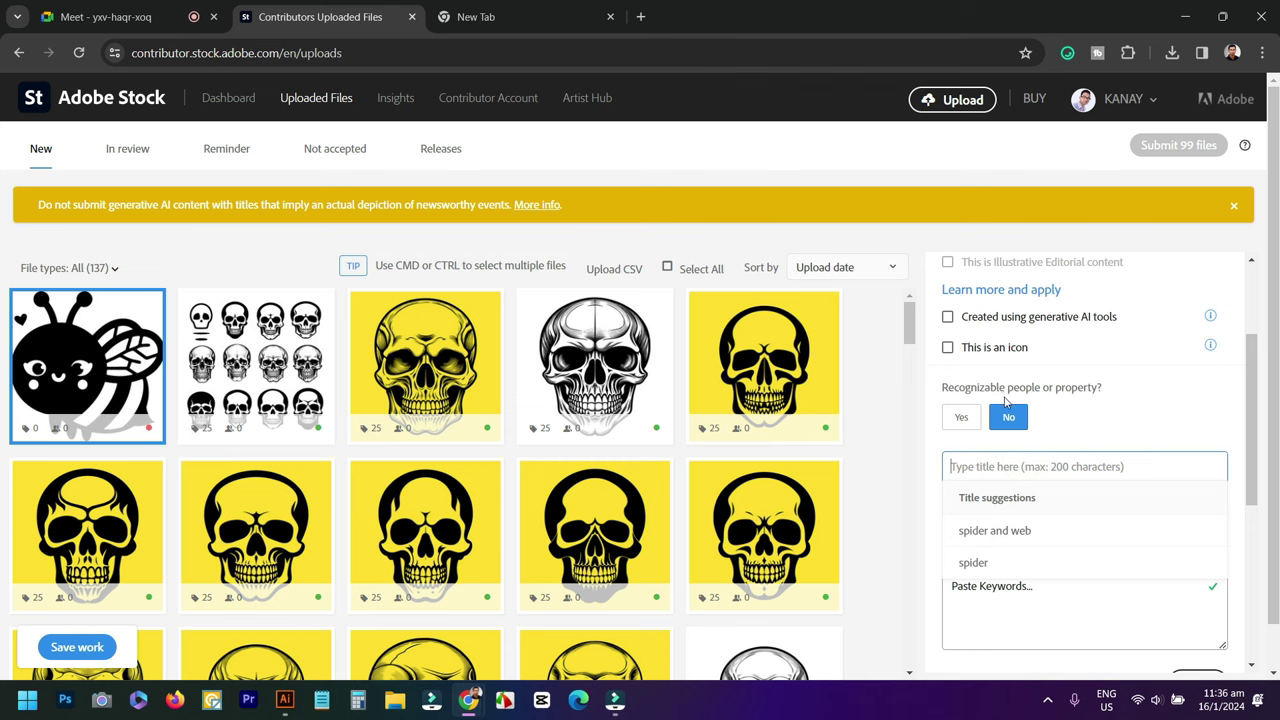
Title the bee upload 'Bee Cartoon Vector illustration'.
left_click(997, 468)
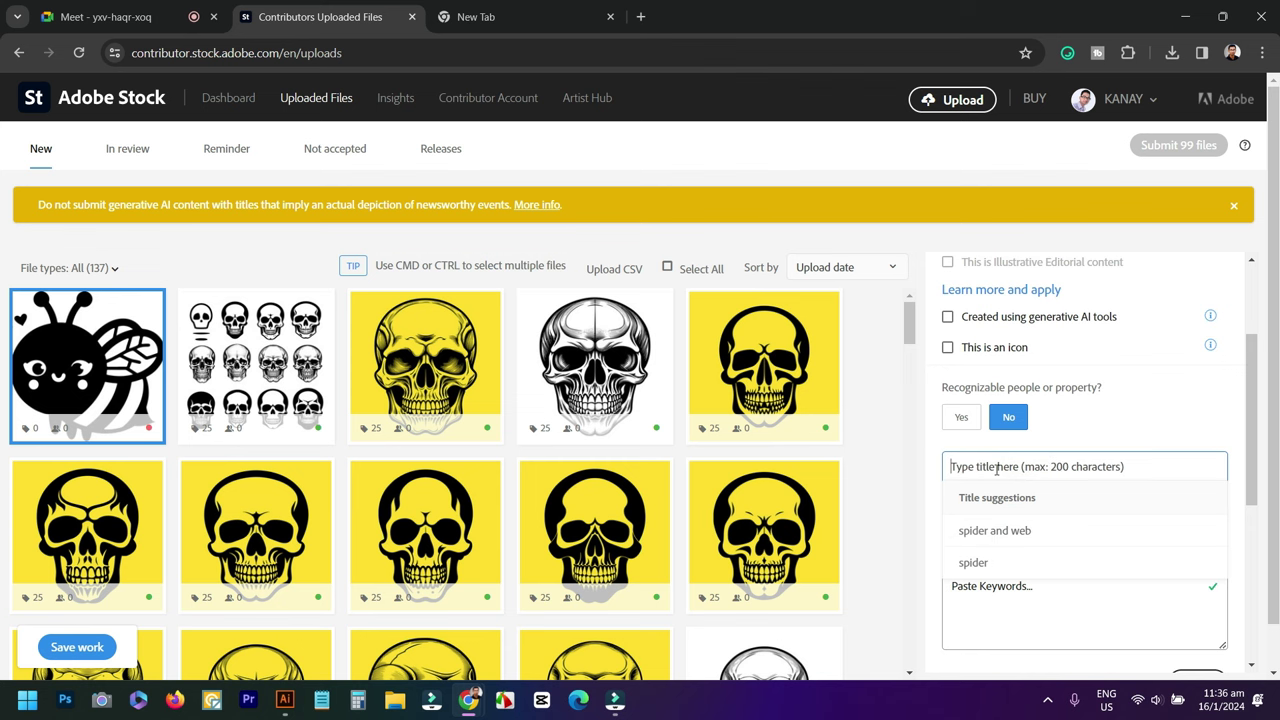
type("Bee Vector illustration")
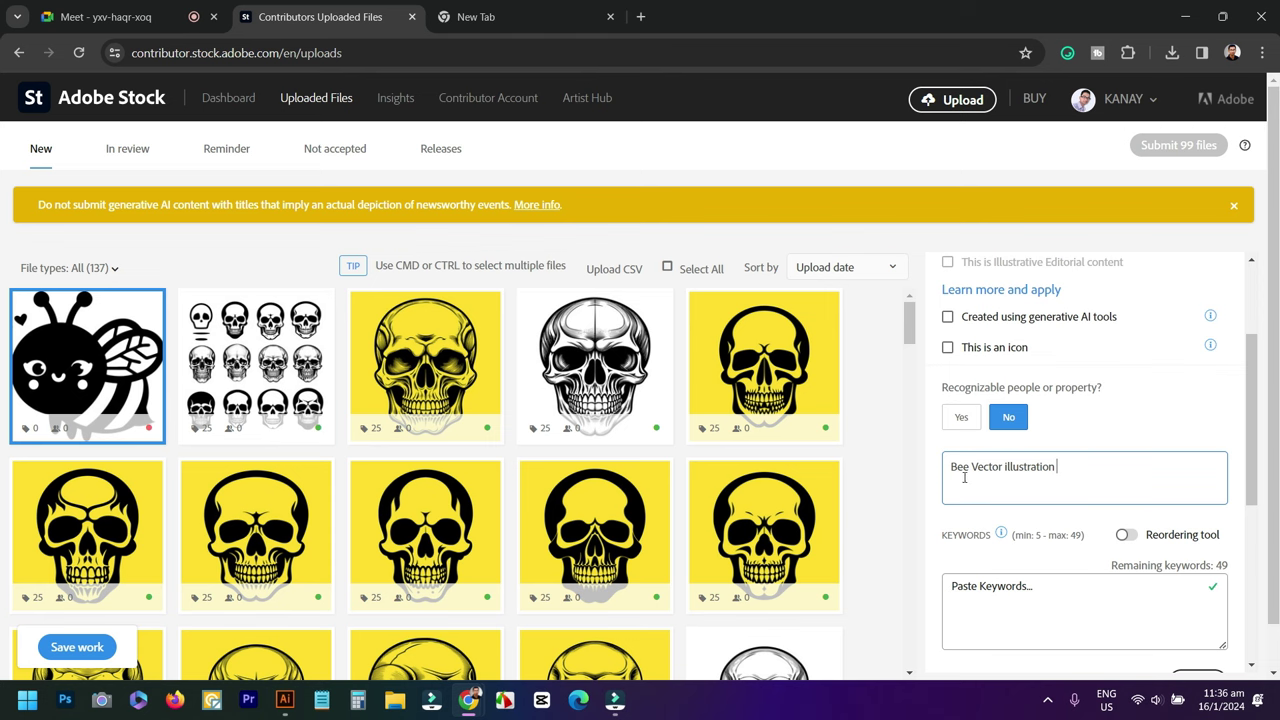
type("Cart oon")
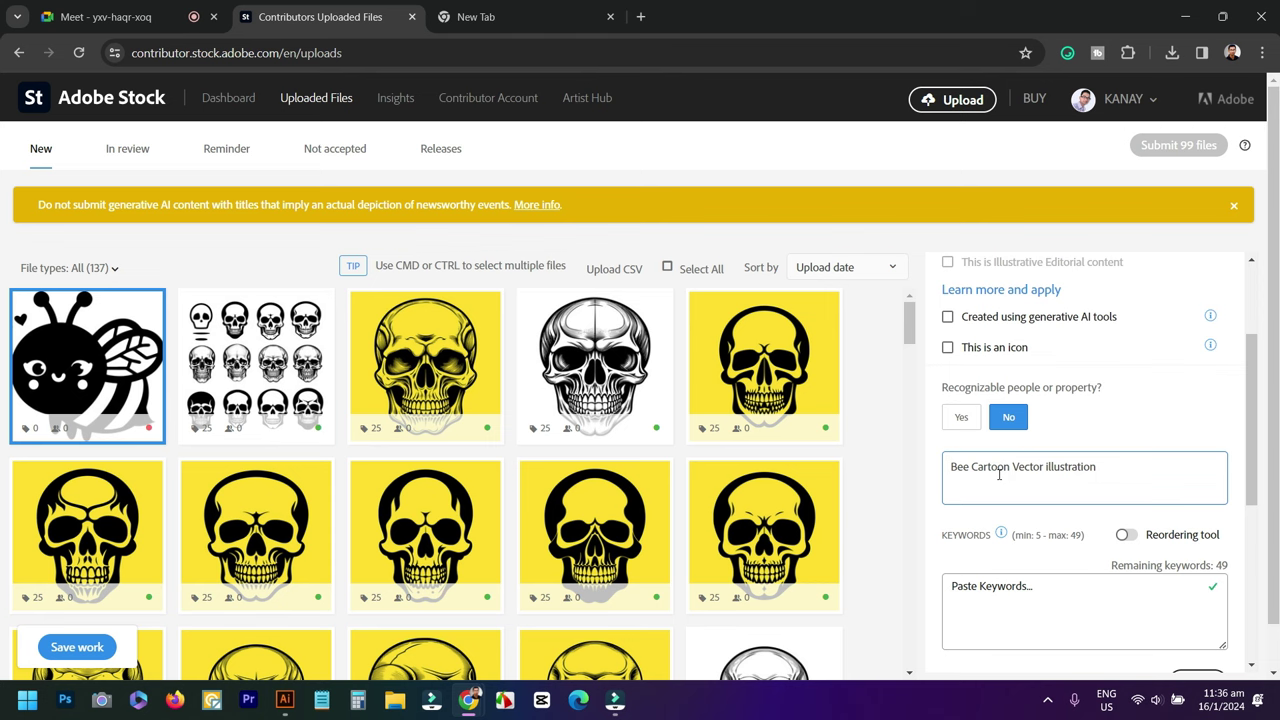
triple_click(1135, 470)
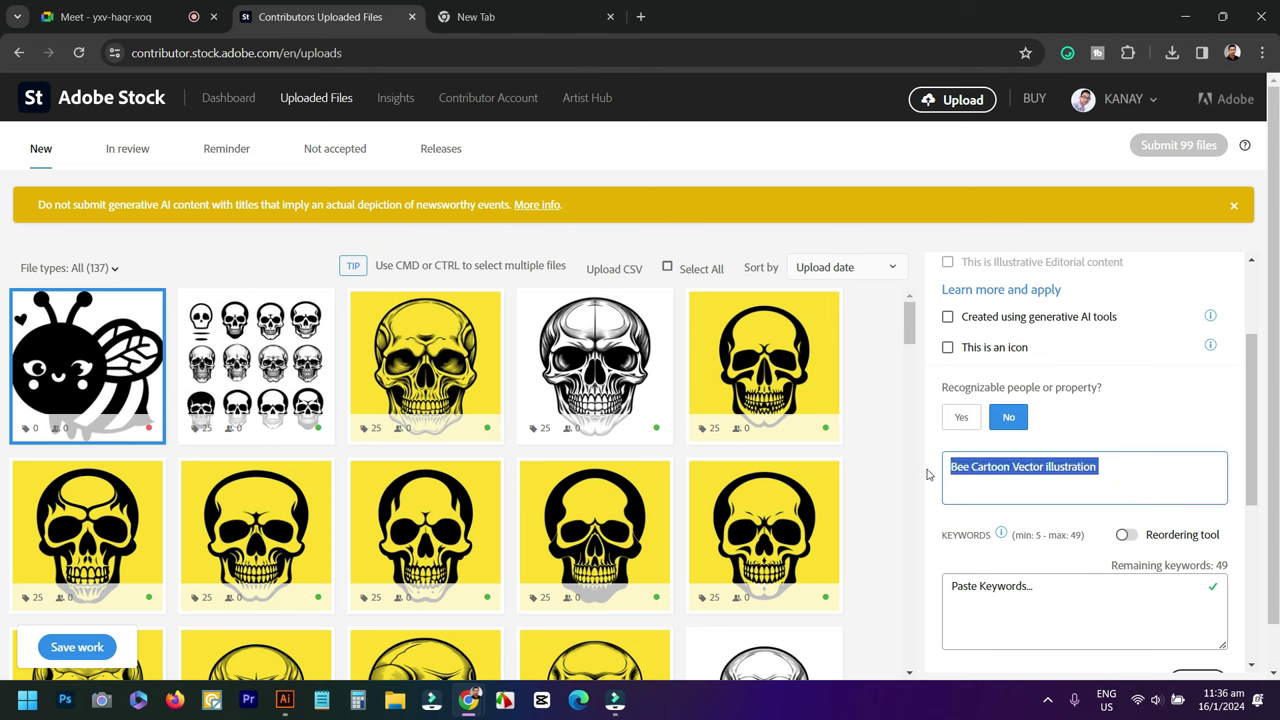
Add all 25 suggested keywords and dismiss the AI-content warning banner.
scroll(1150, 580, "down", 3)
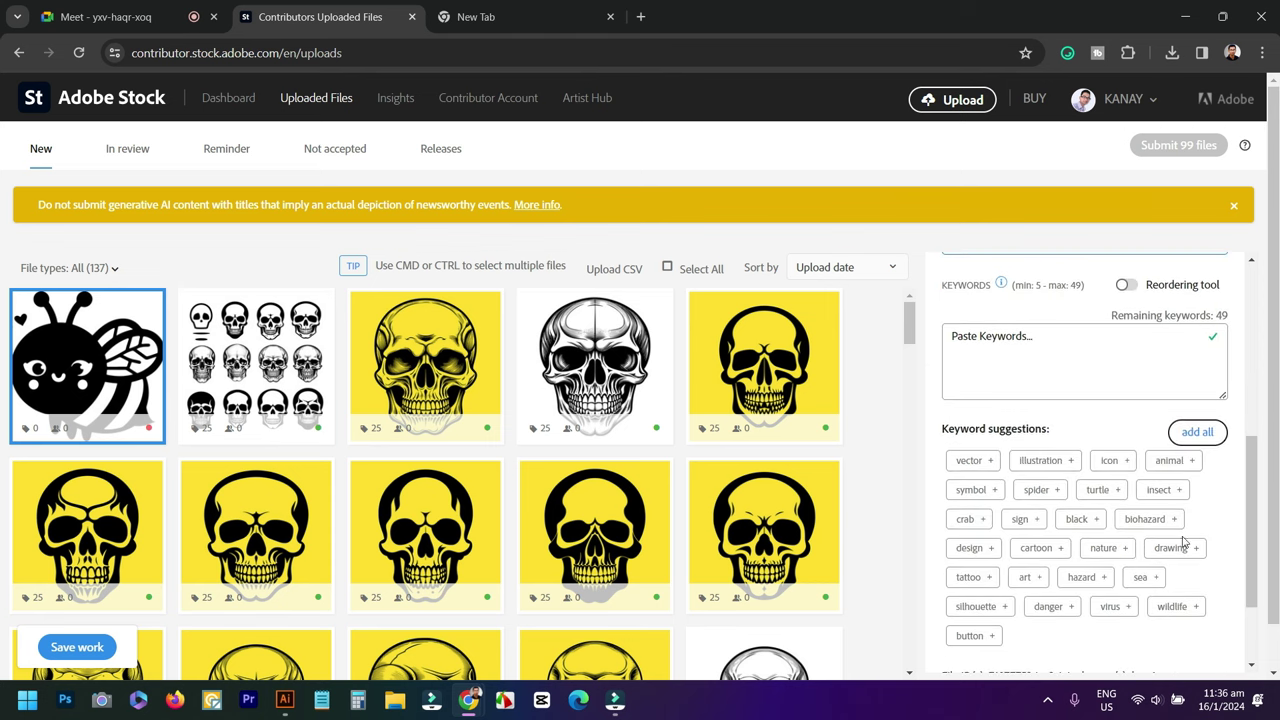
left_click(1197, 431)
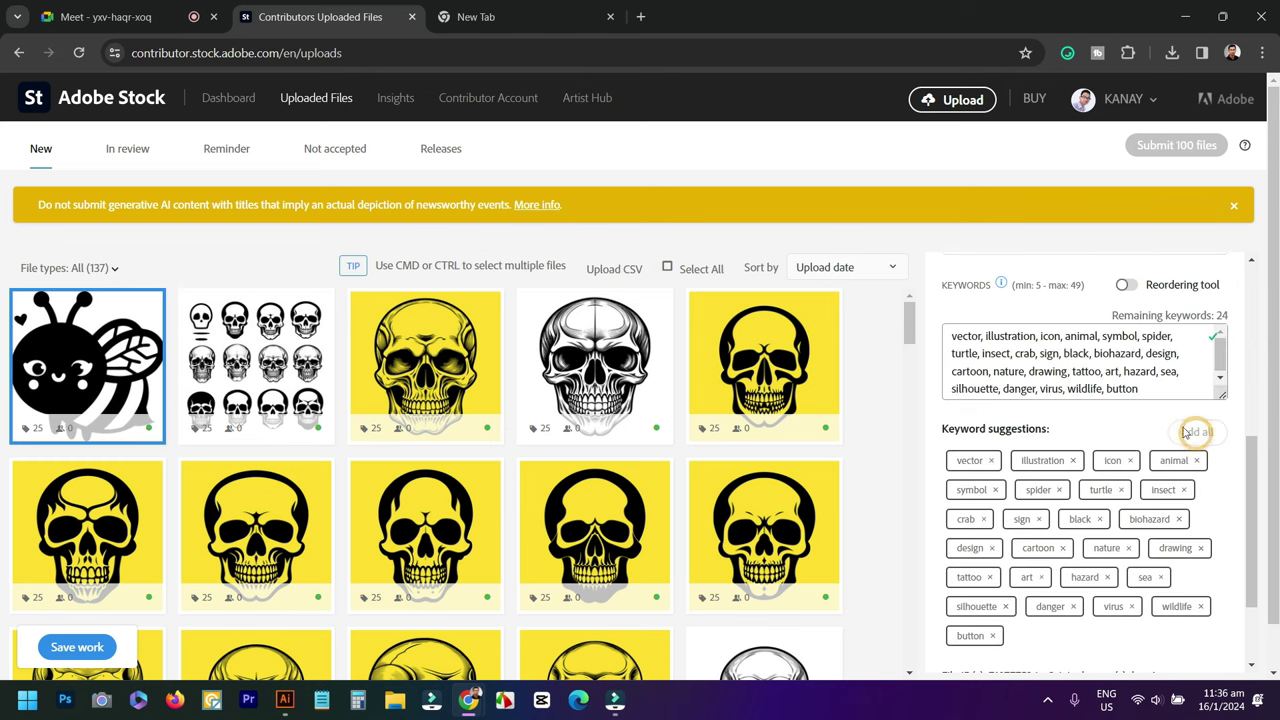
scroll(1010, 430, "up", 3)
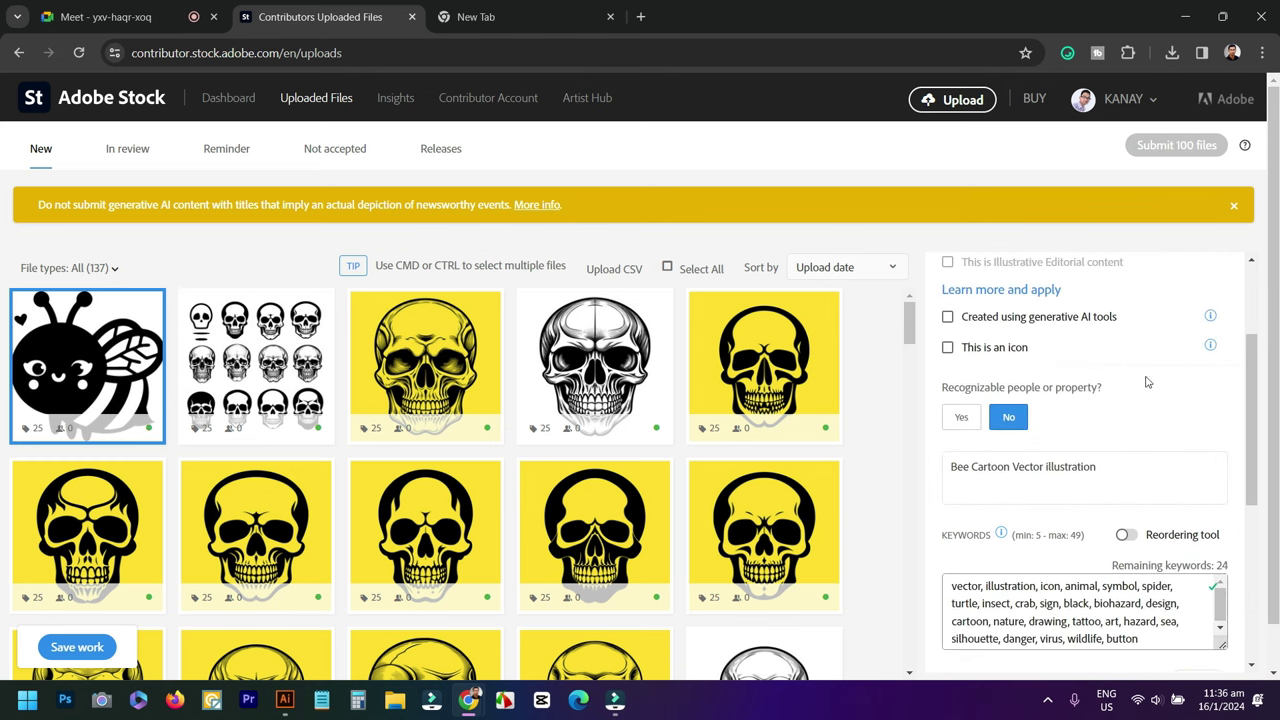
scroll(1147, 385, "up", 2)
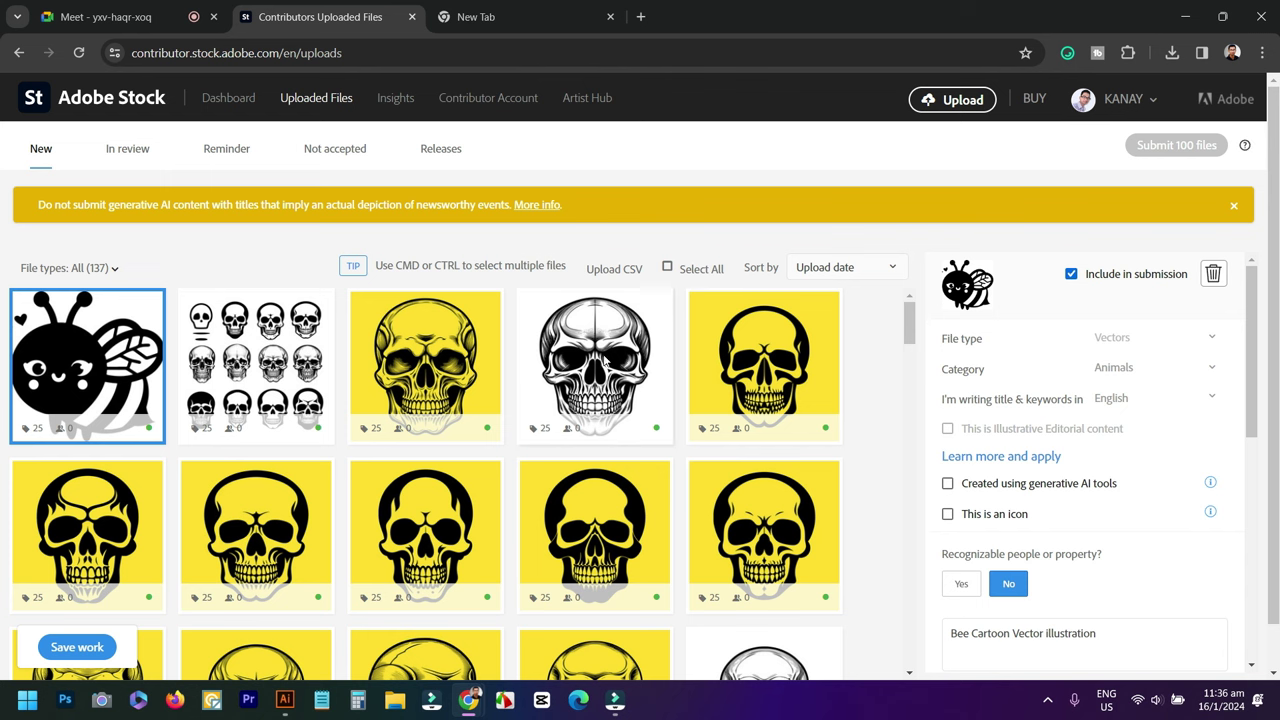
left_click(1232, 208)
Save the bee file's unsaved title and keywords and return to the New uploads list.
left_click(135, 149)
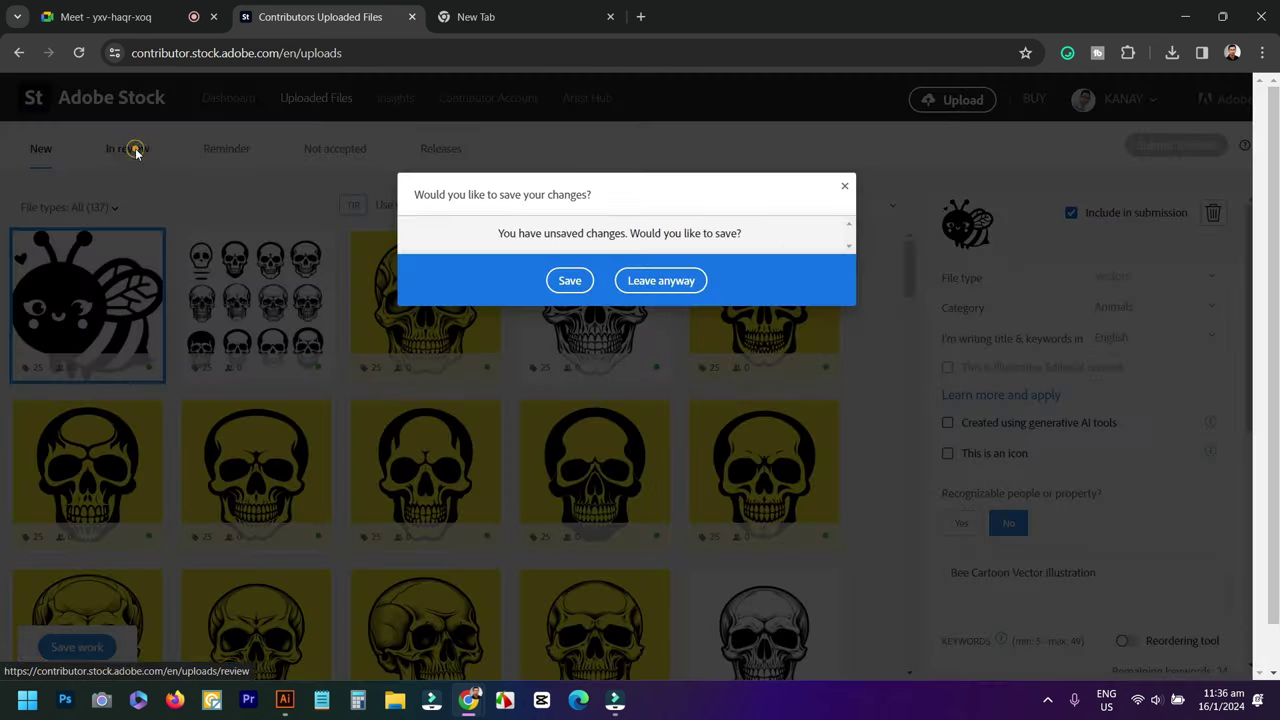
left_click(566, 281)
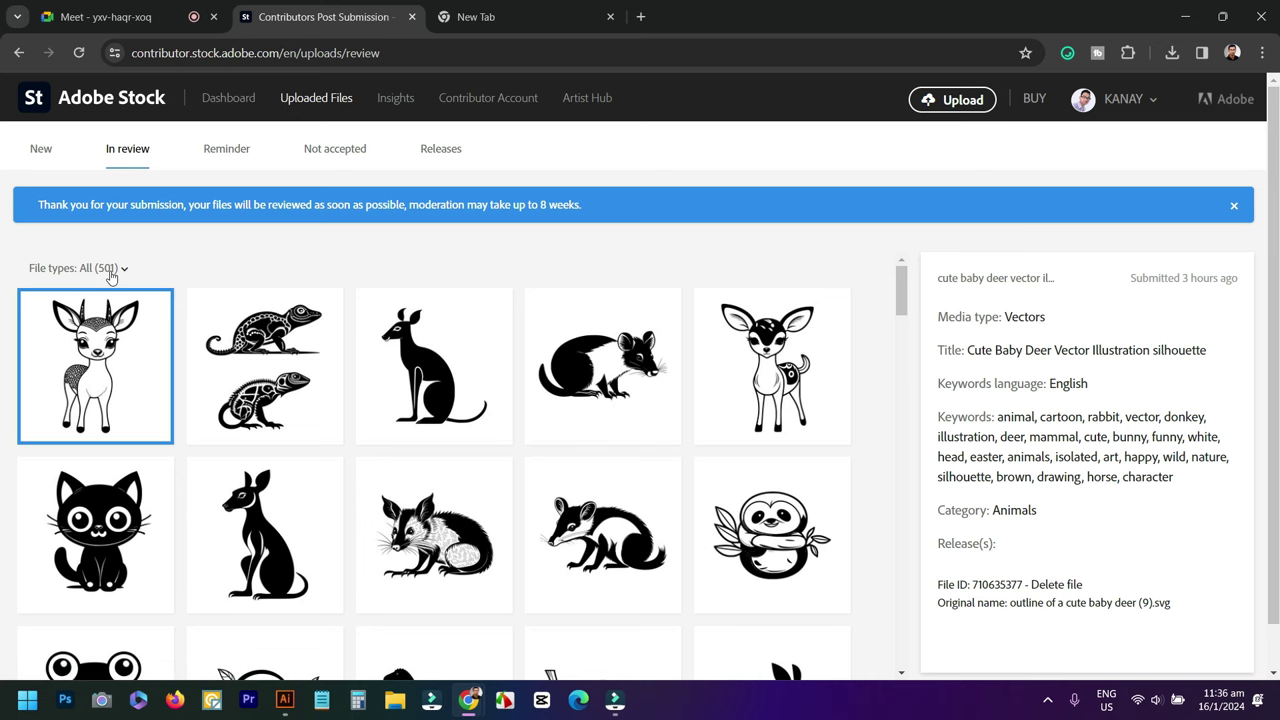
left_click(41, 152)
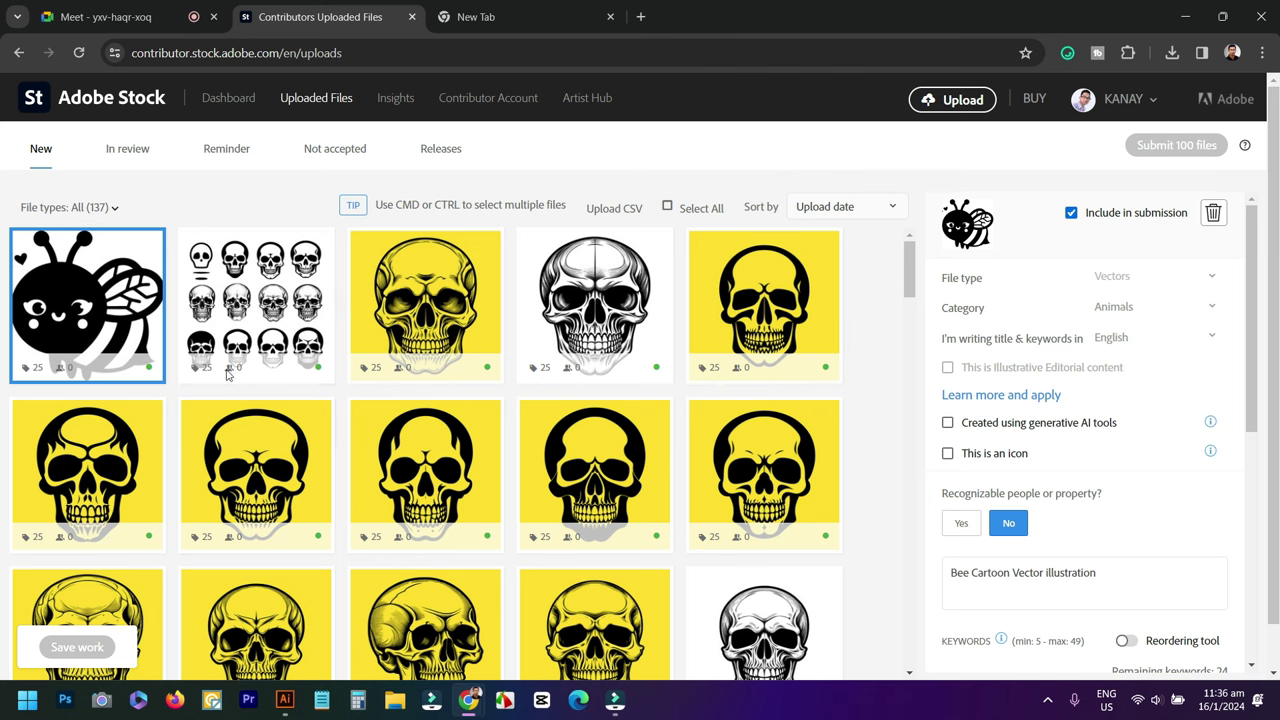
Scroll through the New files grid to check the bee upload.
scroll(480, 448, "down", 4)
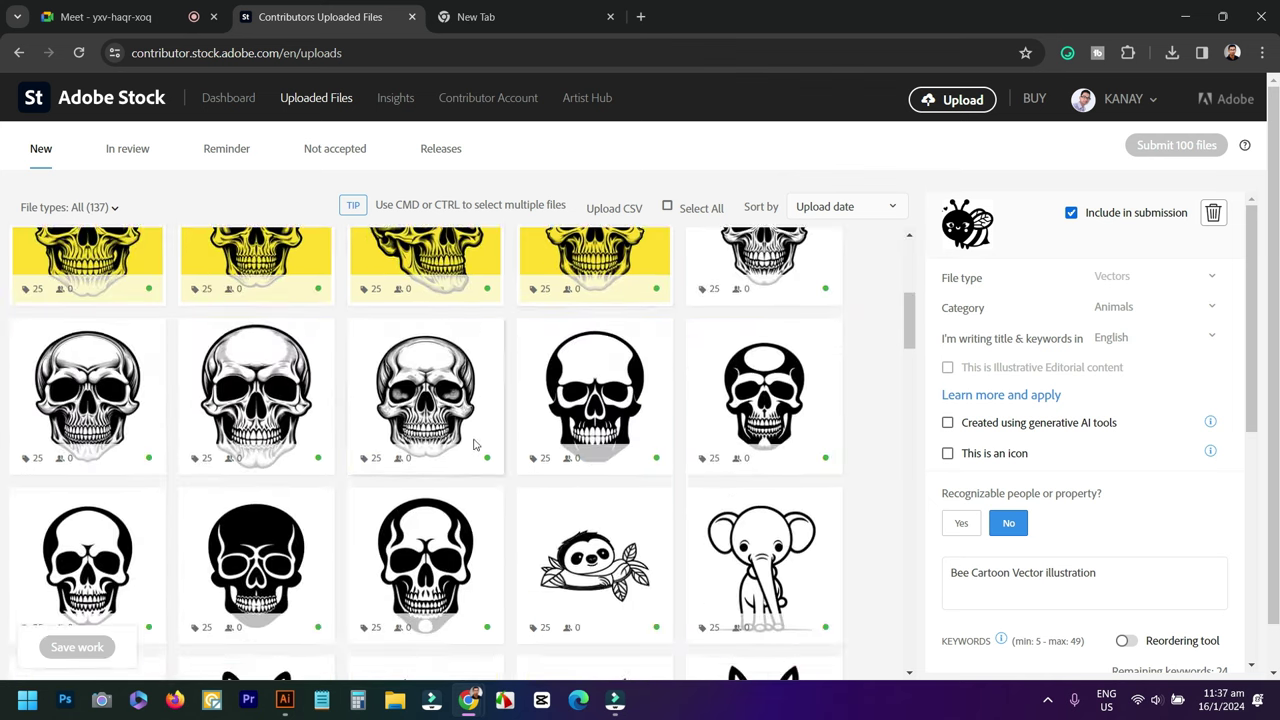
scroll(475, 444, "down", 6)
scroll(330, 420, "down", 5)
scroll(400, 440, "down", 5)
scroll(457, 465, "down", 5)
scroll(460, 462, "up", 1)
scroll(460, 462, "up", 5)
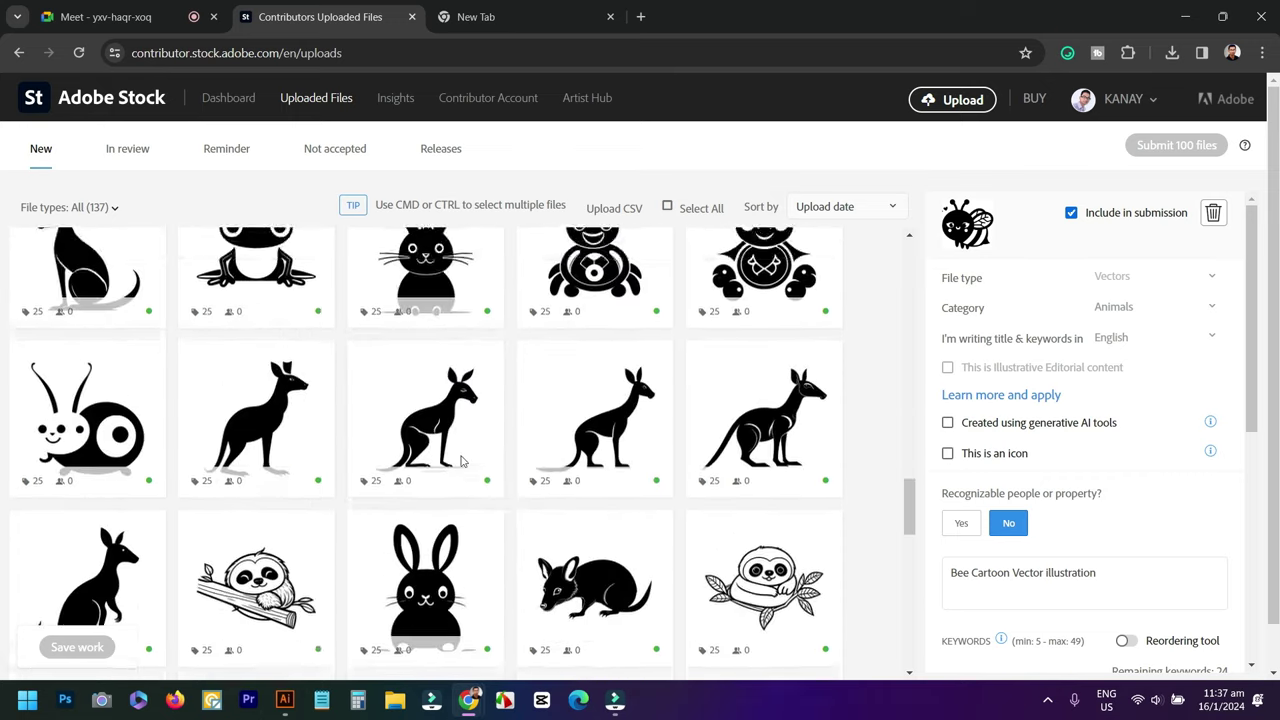
scroll(460, 455, "down", 5)
scroll(460, 450, "up", 1)
scroll(366, 395, "up", 2)
scroll(366, 395, "down", 2)
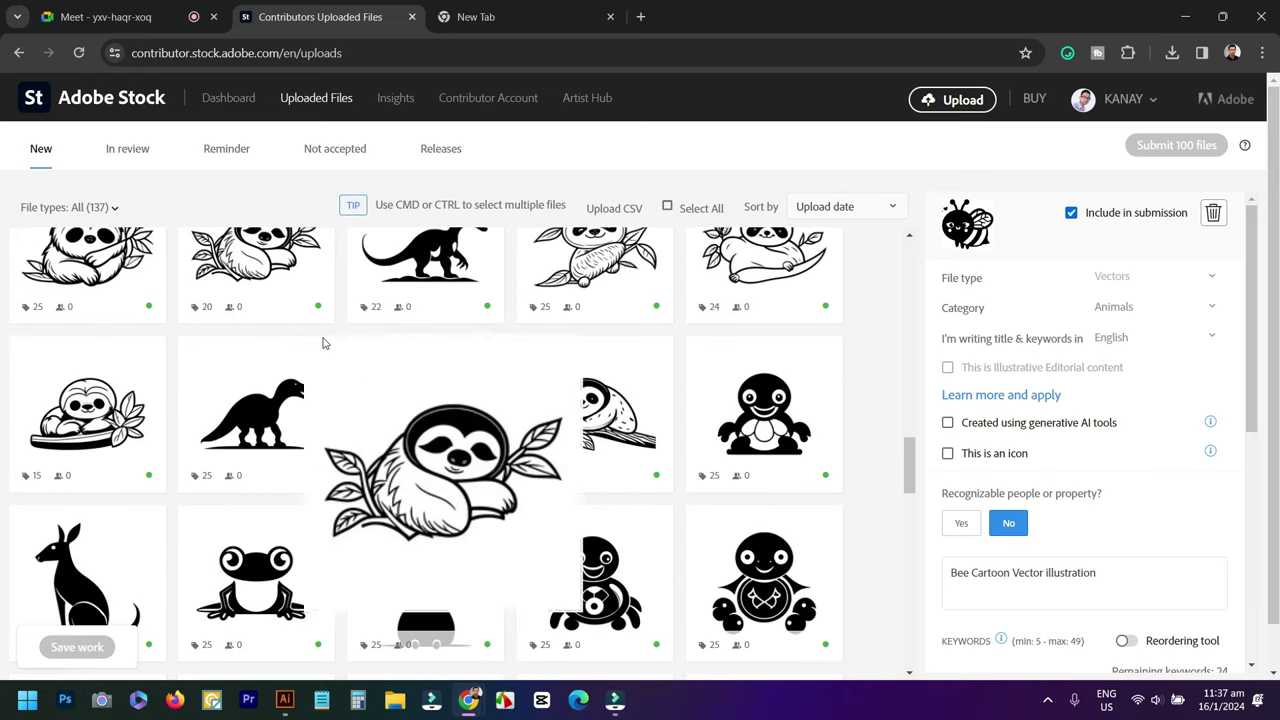
scroll(520, 390, "down", 1)
scroll(480, 384, "down", 1)
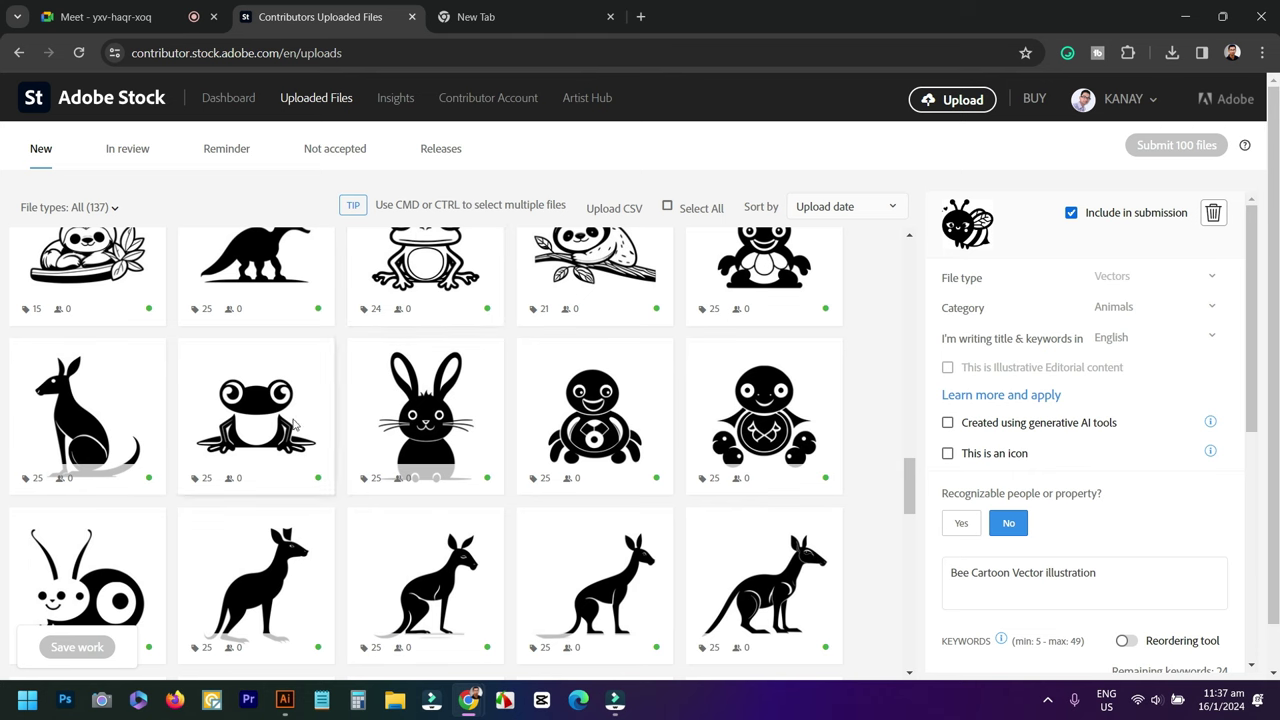
Delete all the bee artwork and close bee 1.eps without saving.
left_click(284, 704)
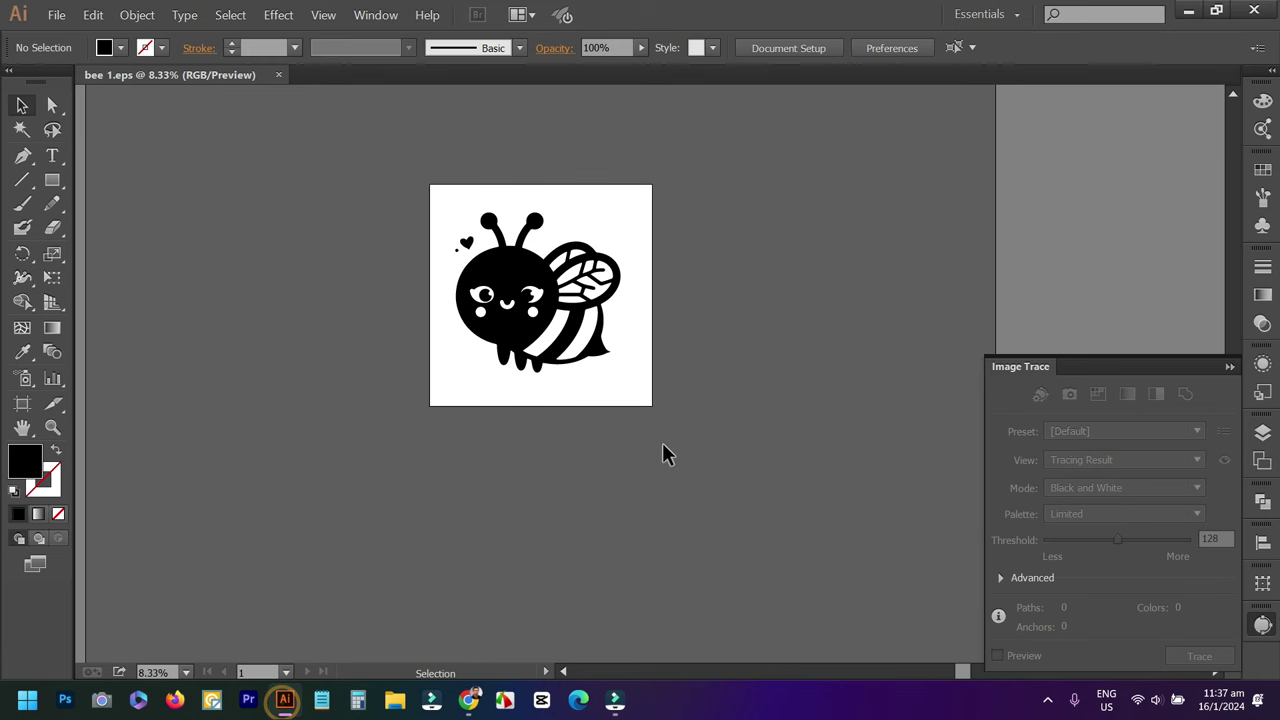
key("ctrl+a")
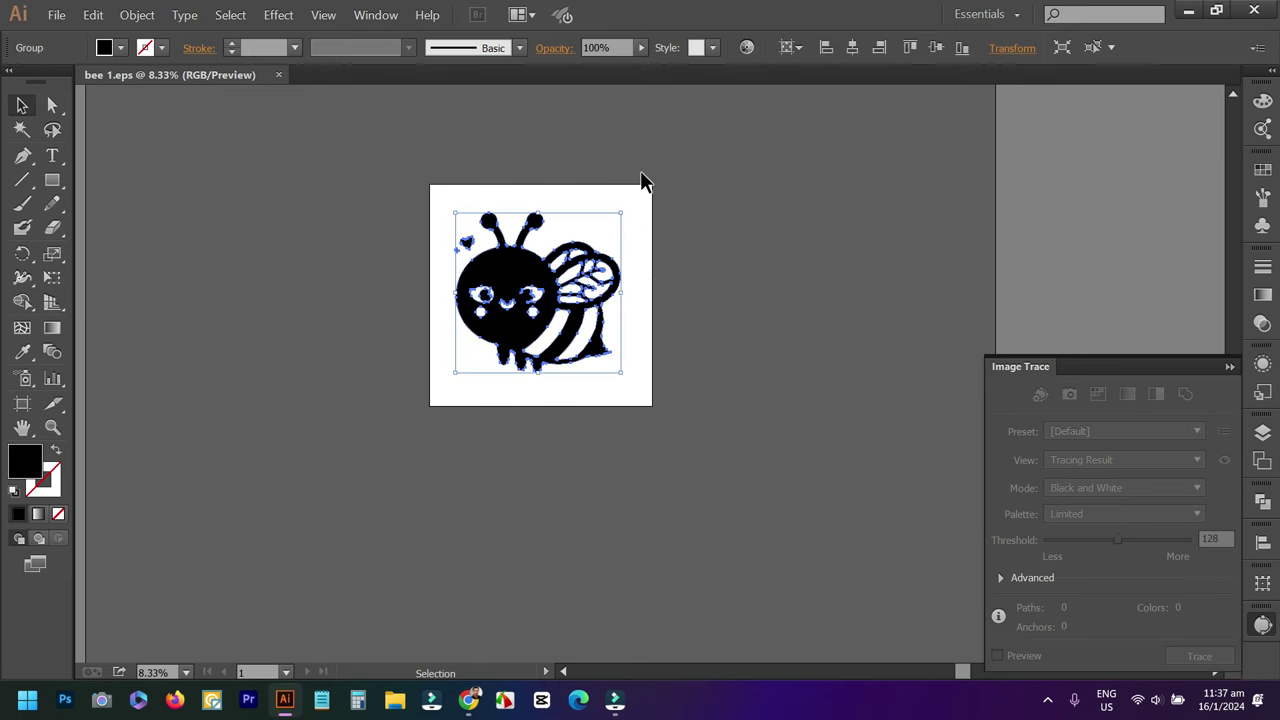
left_click(725, 210)
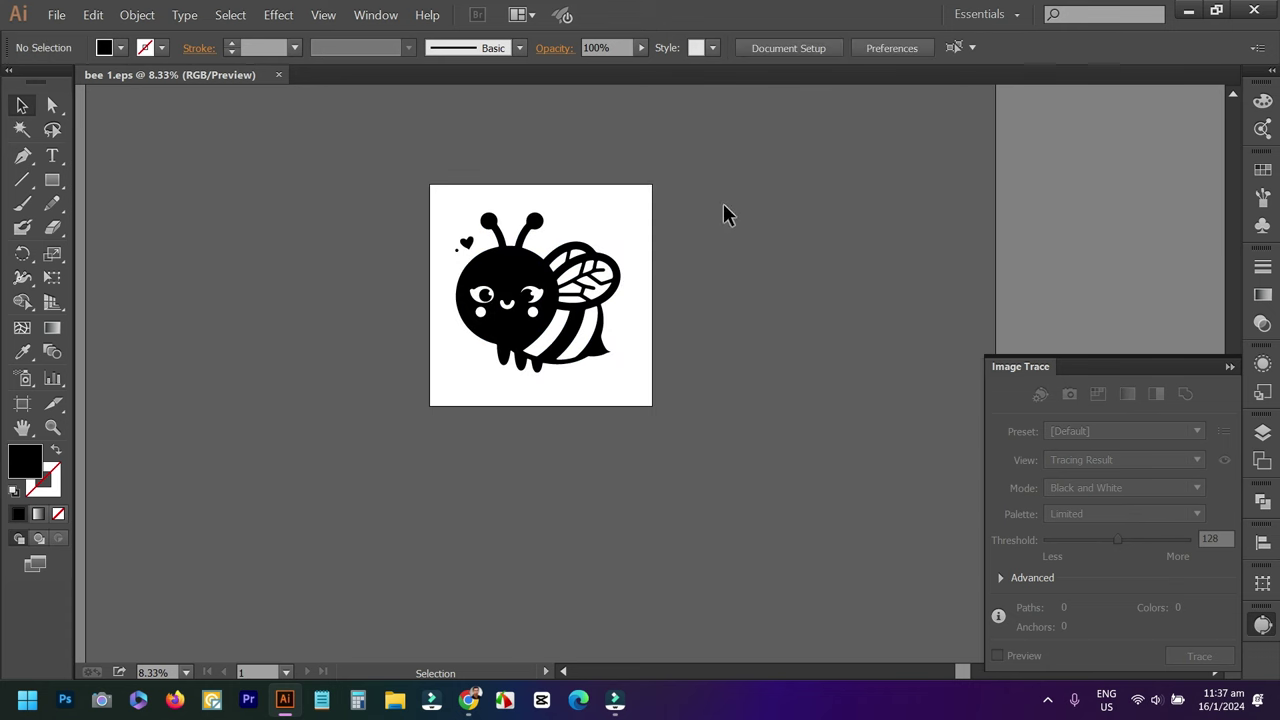
left_click_drag(357, 146, 629, 417)
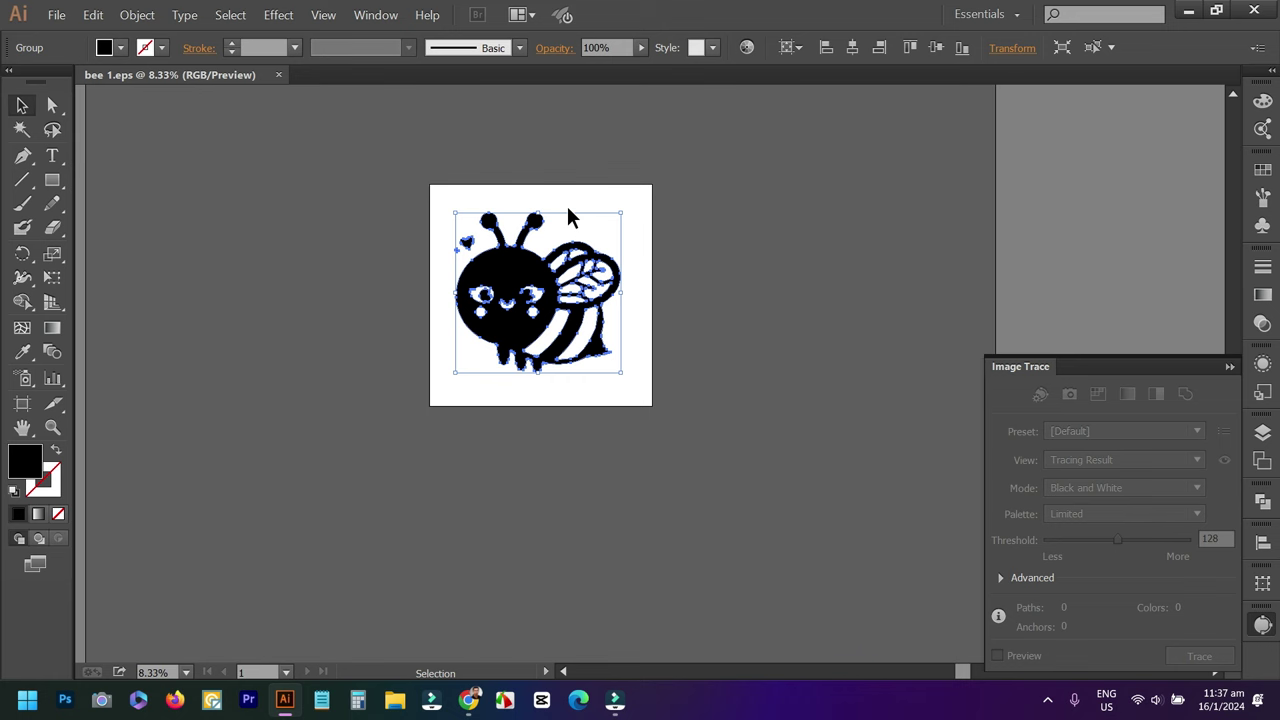
key("Delete")
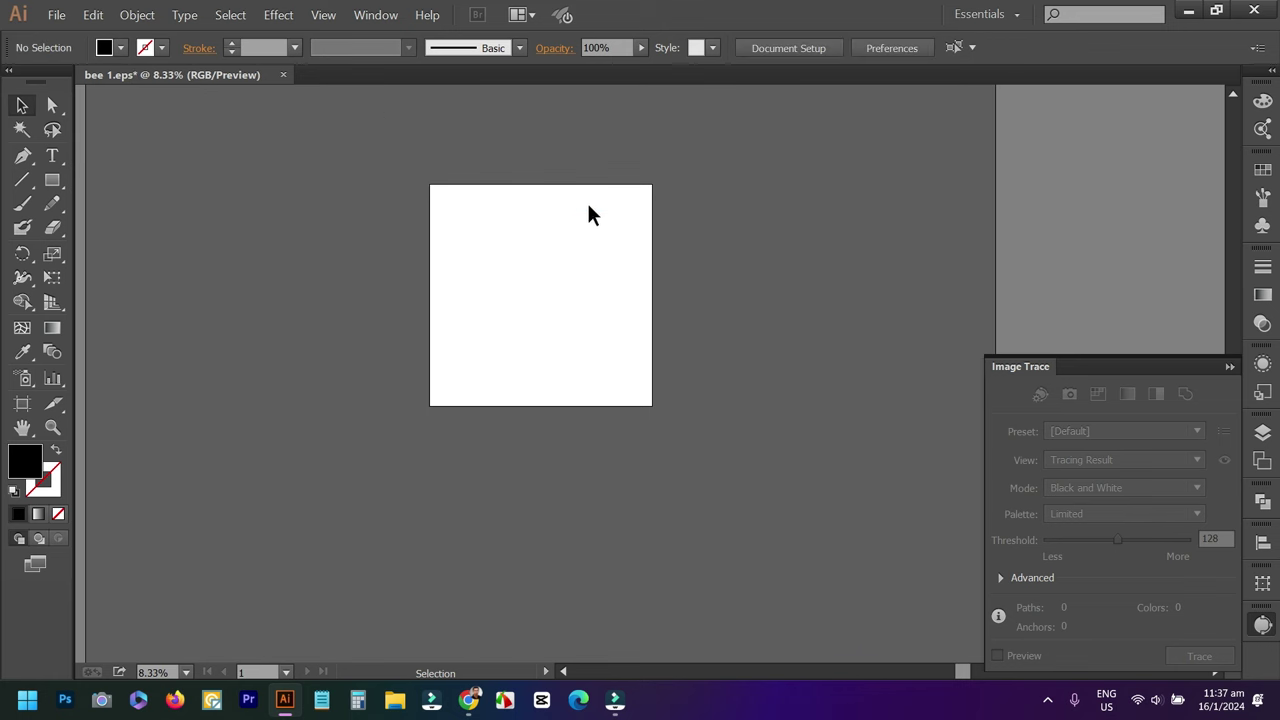
left_click(280, 77)
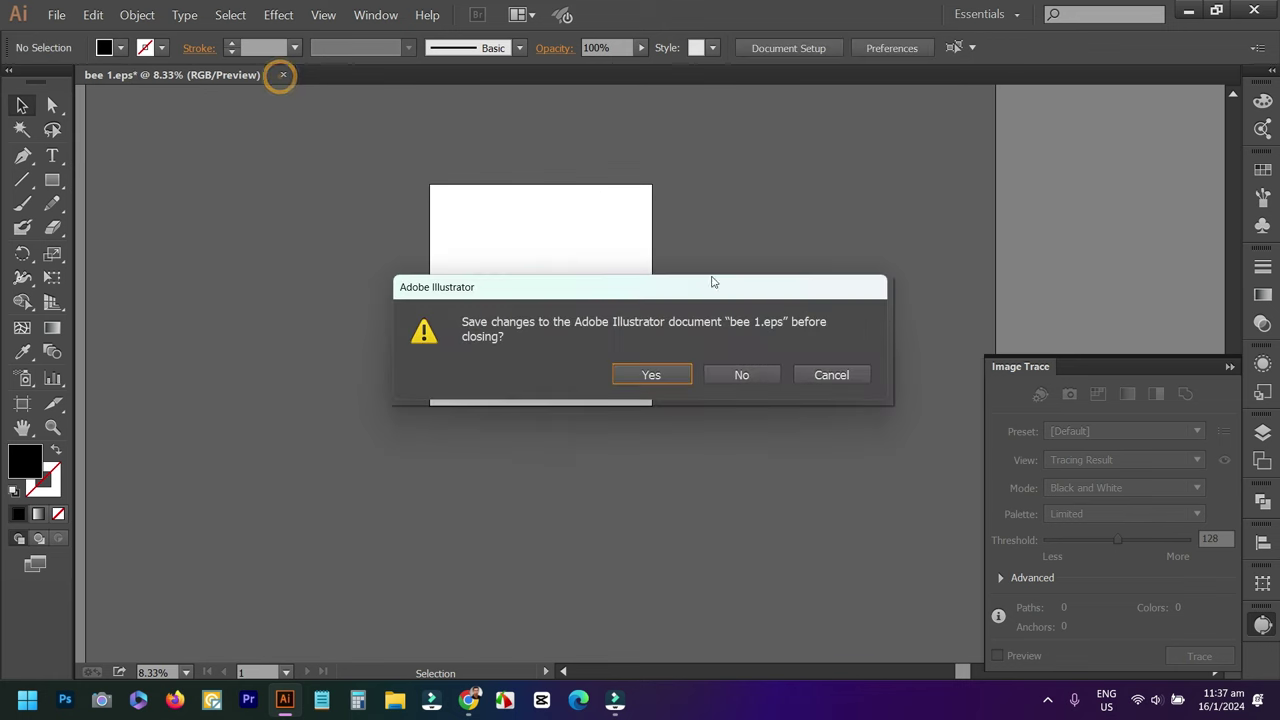
left_click(752, 375)
Open the _eb860771 bee-with-flowers image from Downloads as a new document.
left_click(57, 15)
left_click(86, 72)
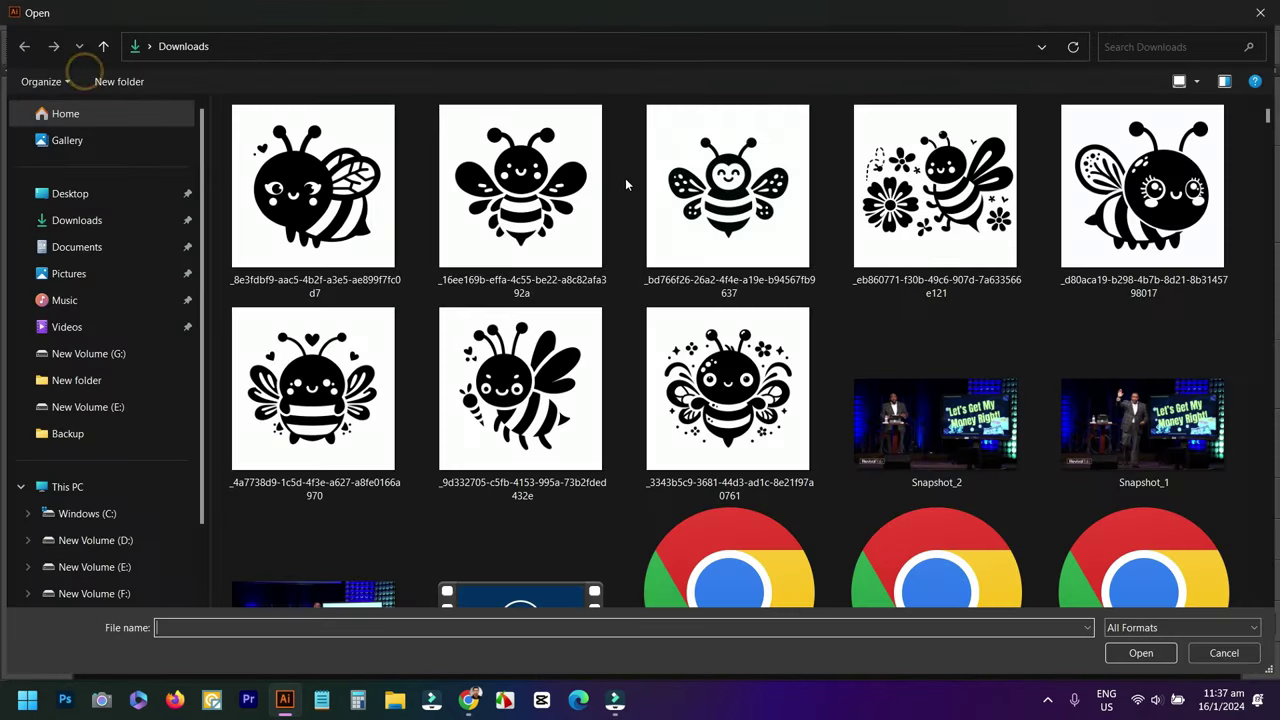
left_click(539, 196)
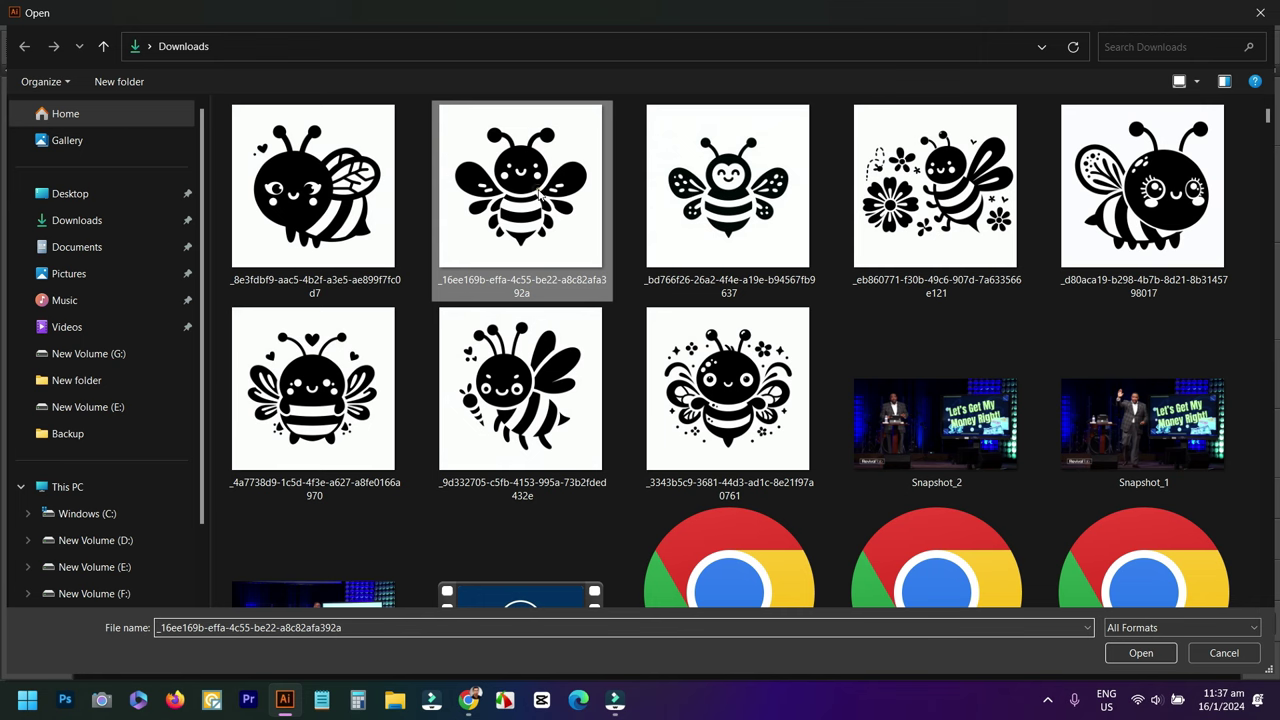
left_click(530, 418)
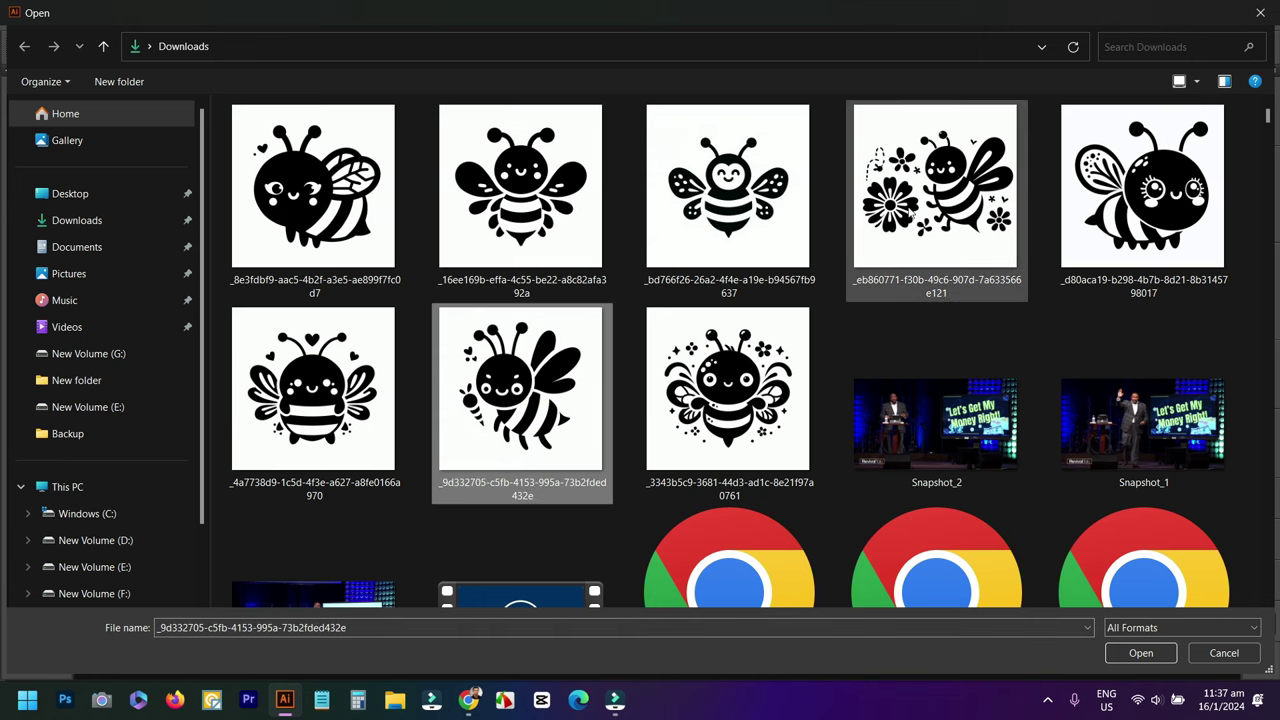
left_click(953, 187)
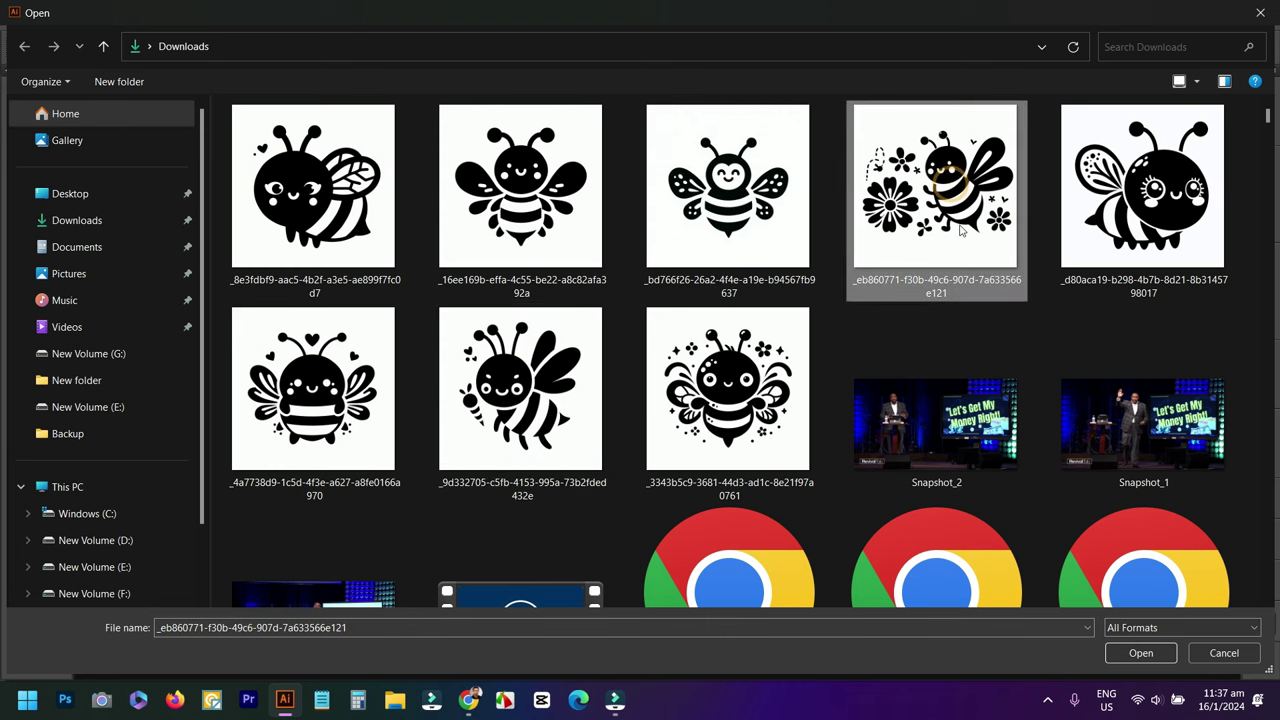
double_click(946, 200)
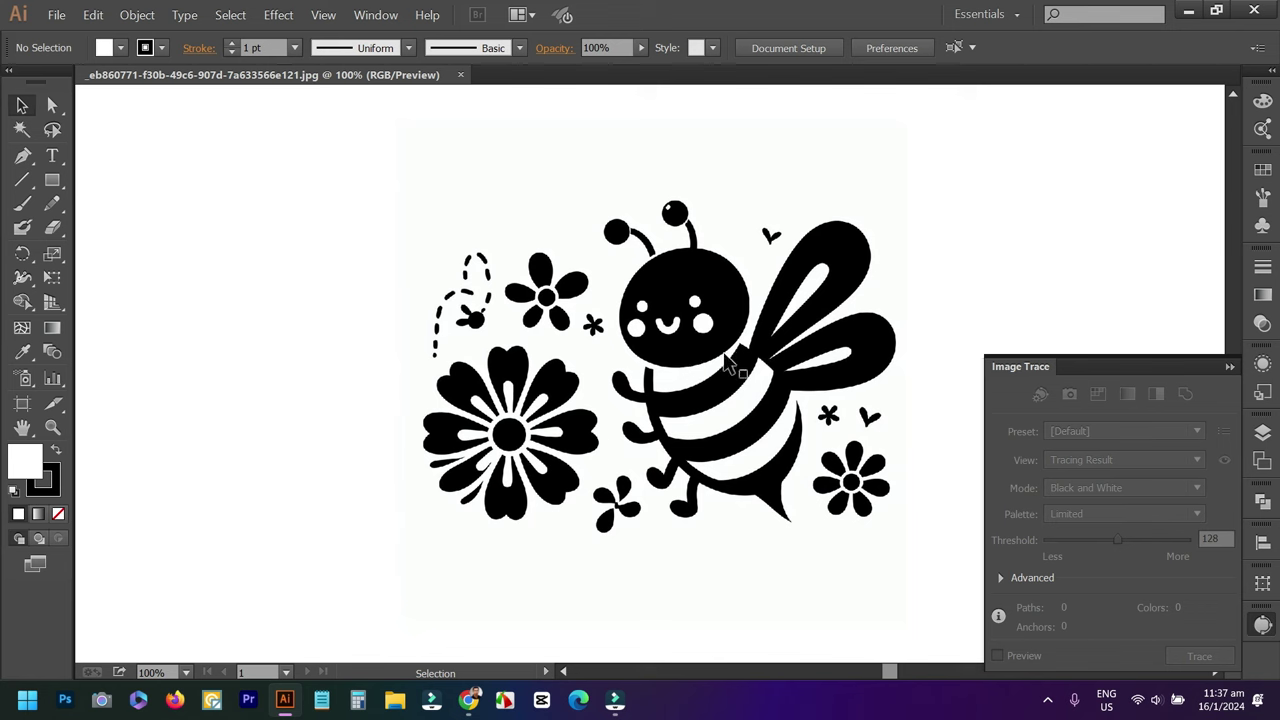
Trace the image with the Silhouettes preset, lower the threshold, and expand it to paths.
left_click(700, 335)
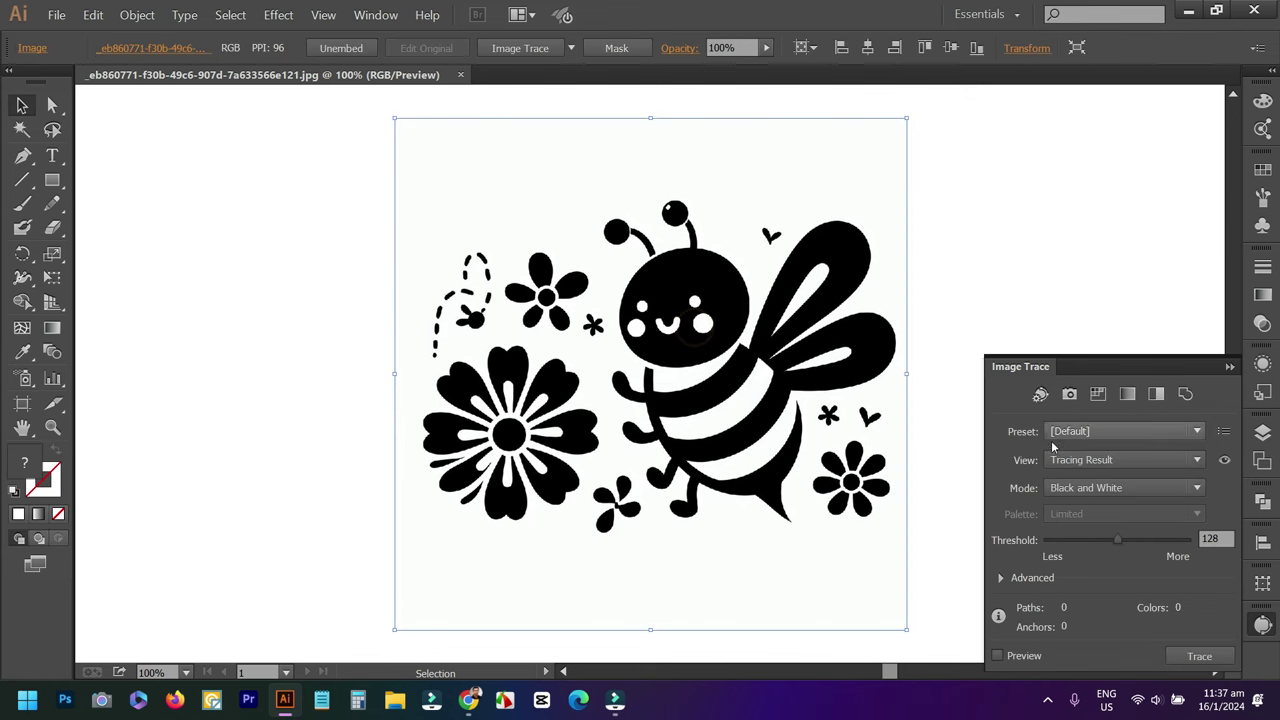
left_click(572, 50)
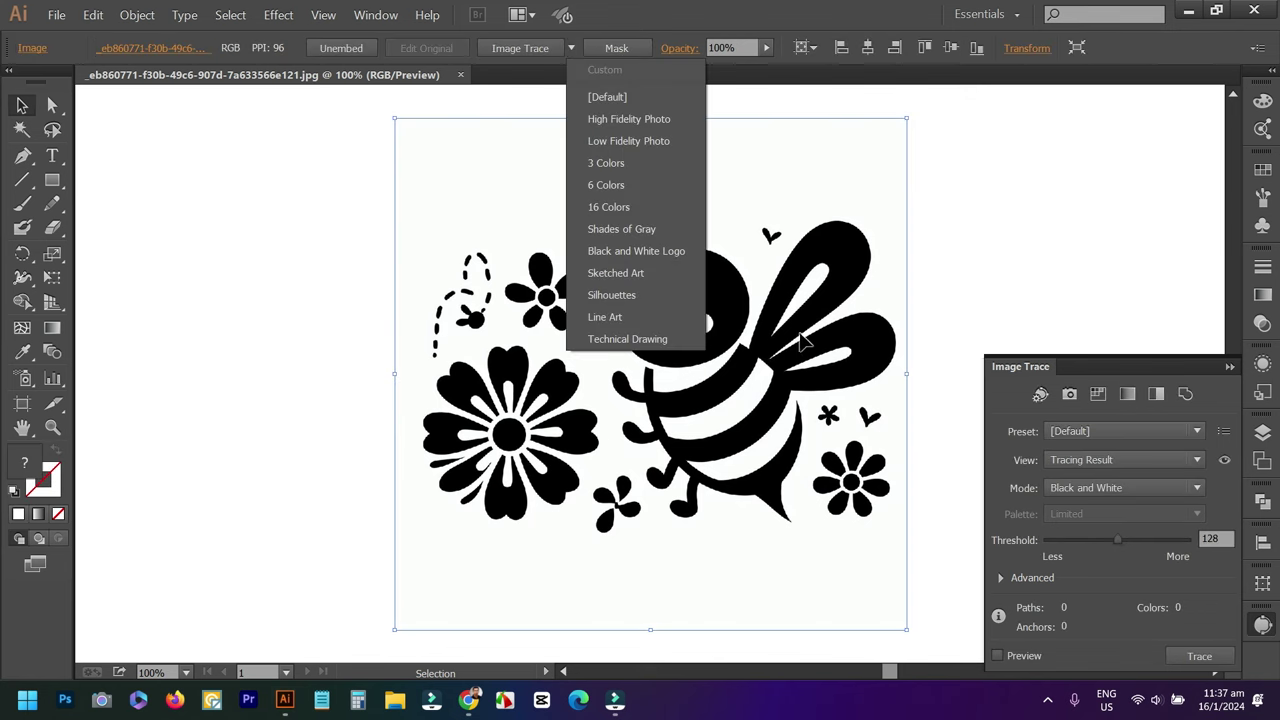
left_click(628, 295)
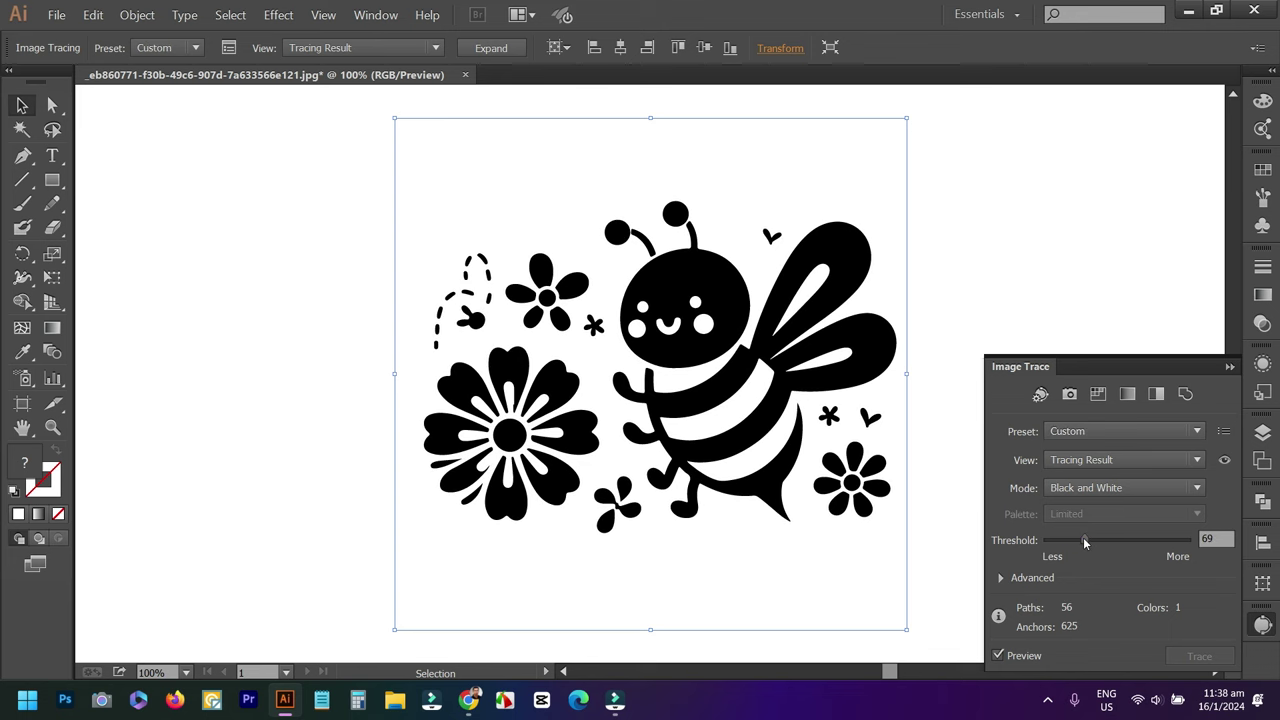
left_click_drag(1084, 540, 1077, 541)
left_click(500, 47)
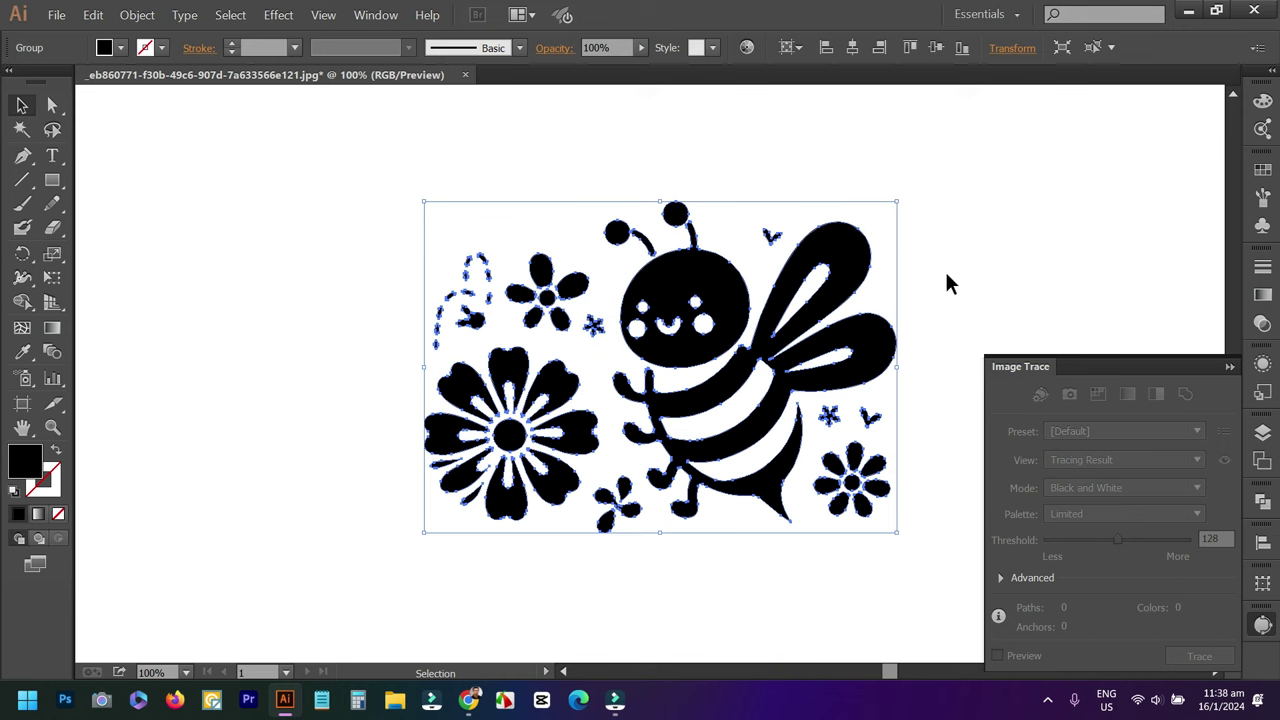
Scale the traced artwork up to fill most of the artboard and zoom in on it.
scroll(778, 282, "down", 3, "alt")
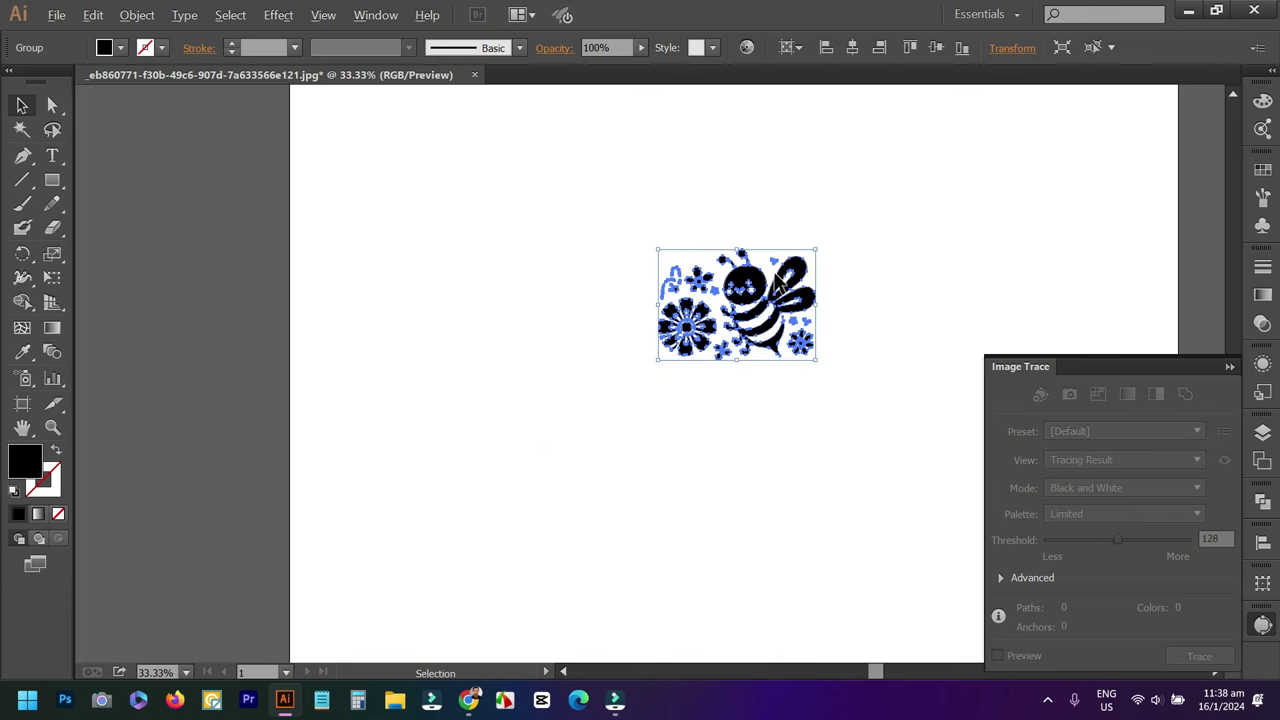
left_click(838, 292)
scroll(865, 320, "down", 1, "alt")
scroll(865, 320, "down", 1, "alt")
left_click_drag(872, 310, 691, 330)
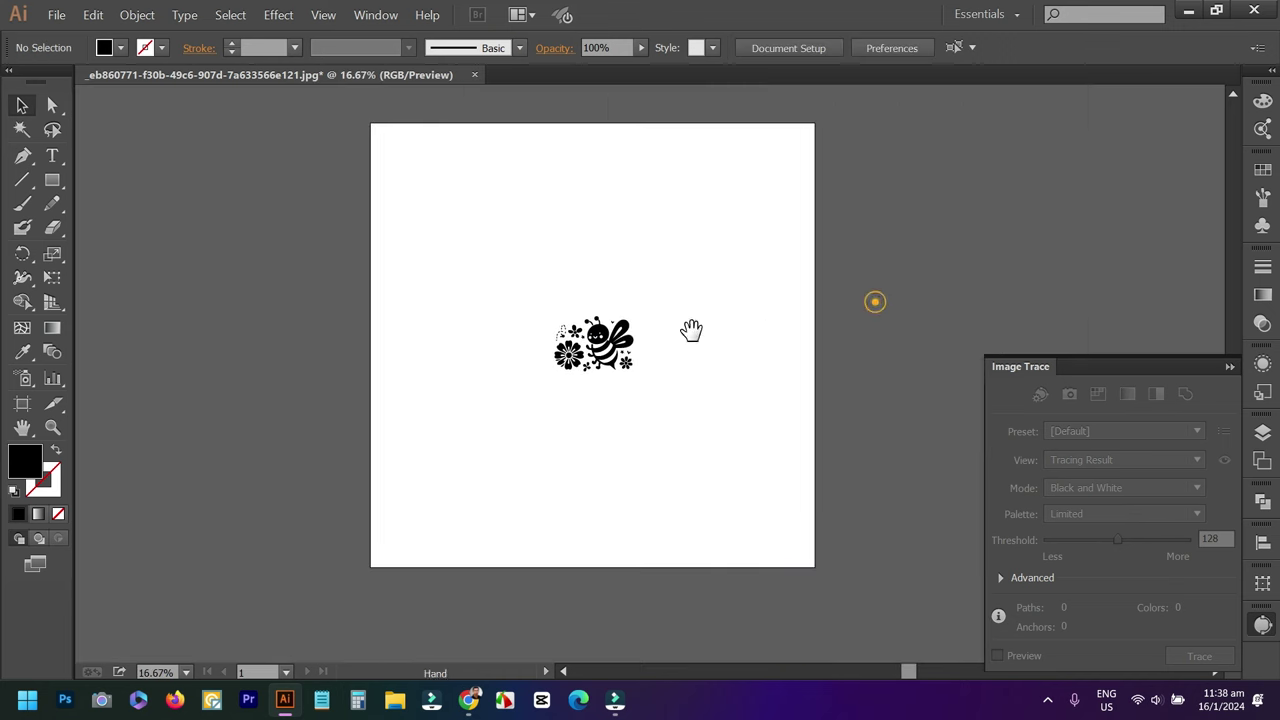
left_click_drag(506, 289, 706, 411)
left_click_drag(638, 314, 796, 148)
left_click(980, 203)
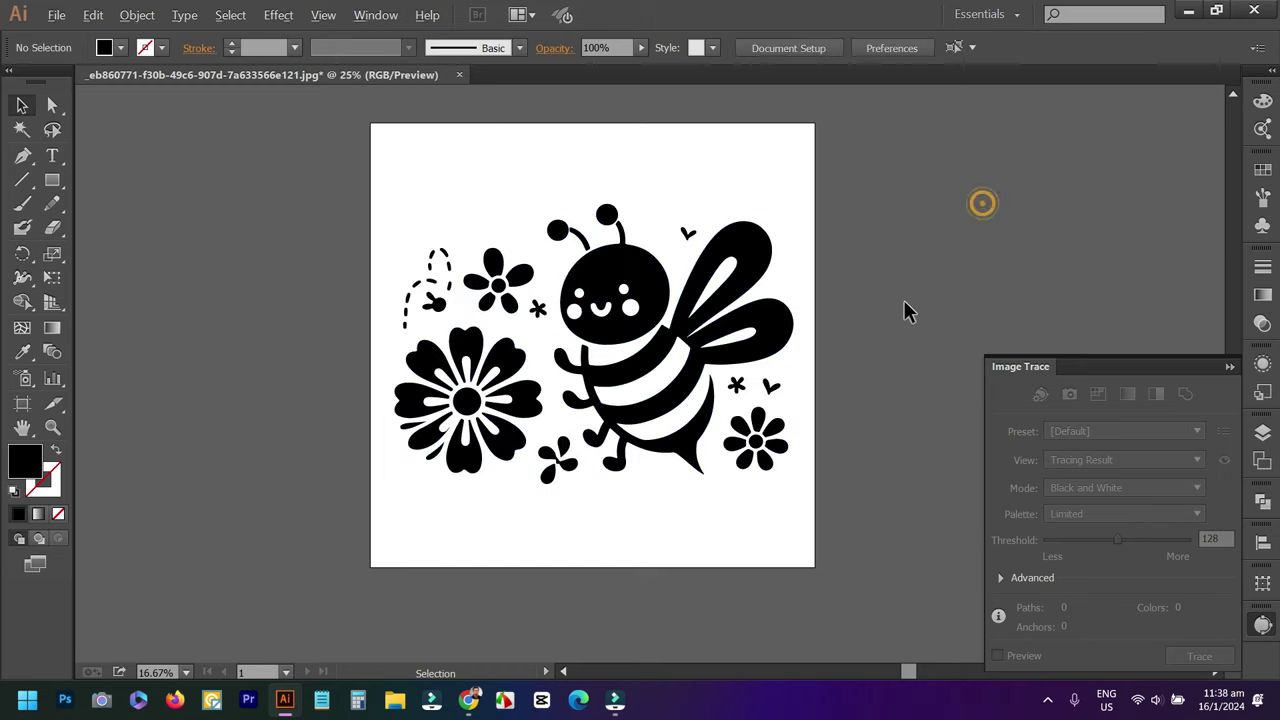
key("ctrl+equal")
left_click_drag(718, 430, 780, 380)
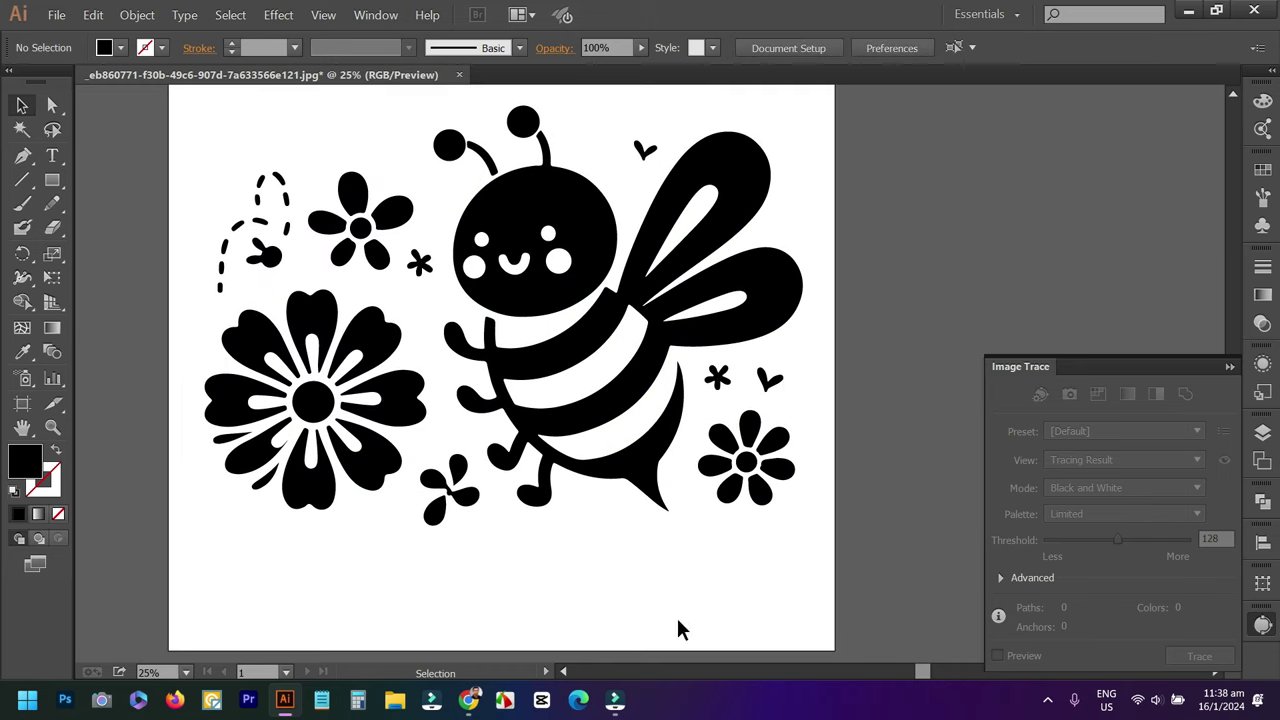
In Chrome, search Google Images for 'bee'.
mouse_move(468, 700)
left_click(430, 580)
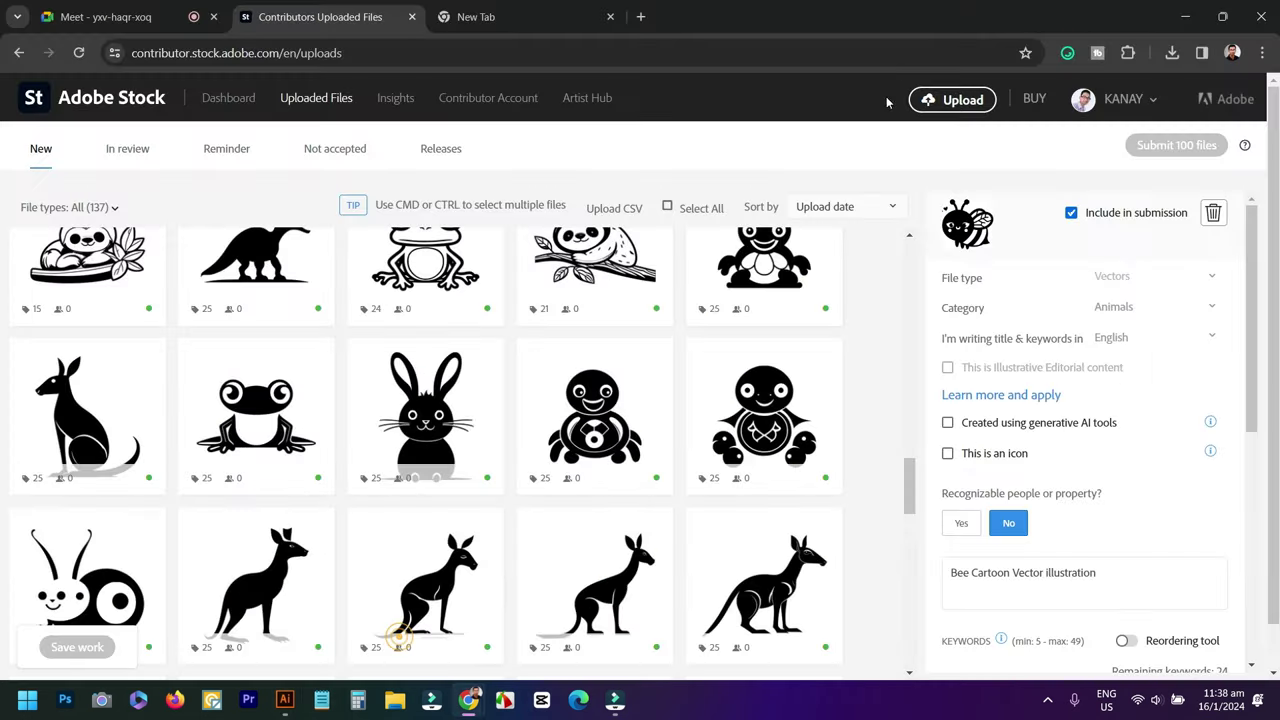
left_click(512, 22)
left_click(534, 57)
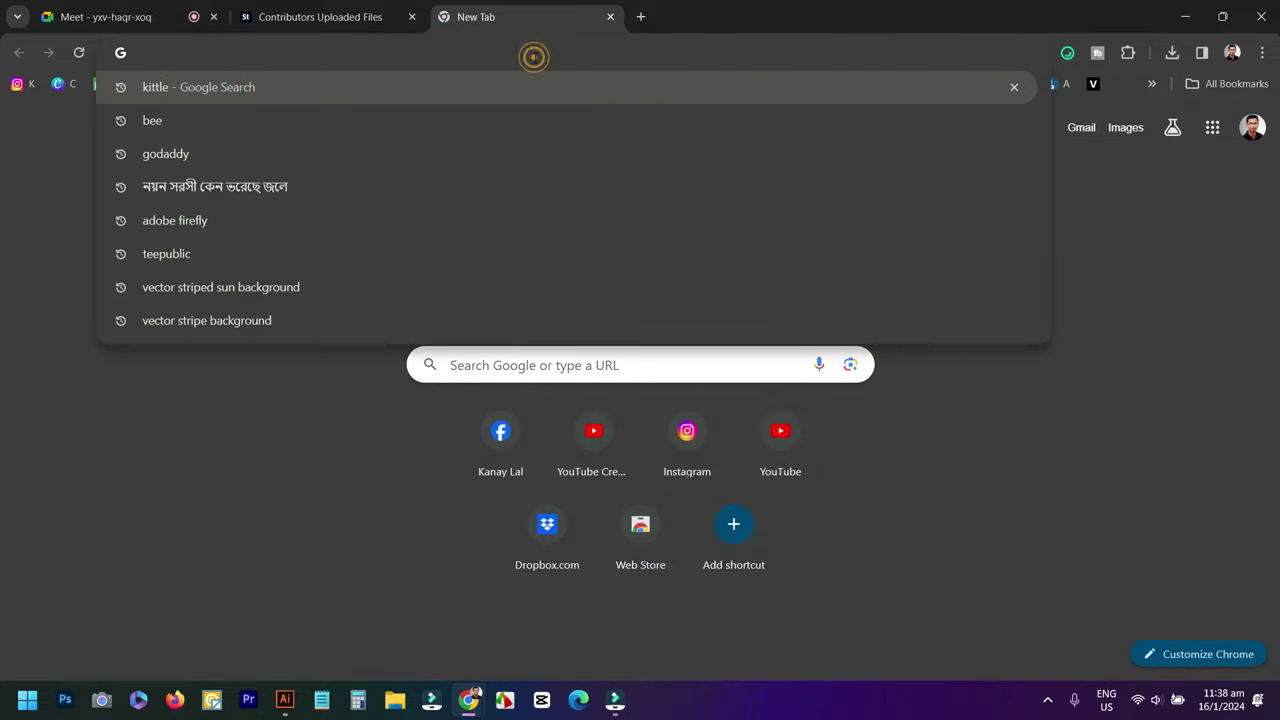
type("bee")
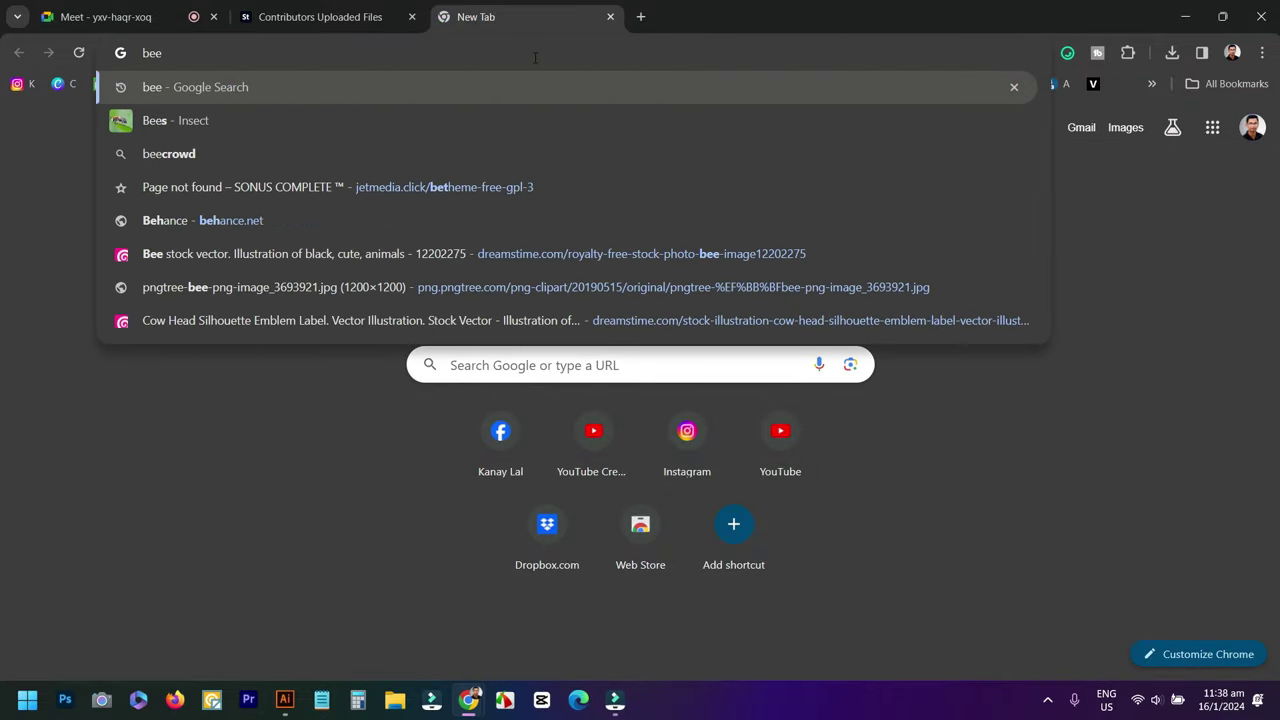
key("Return")
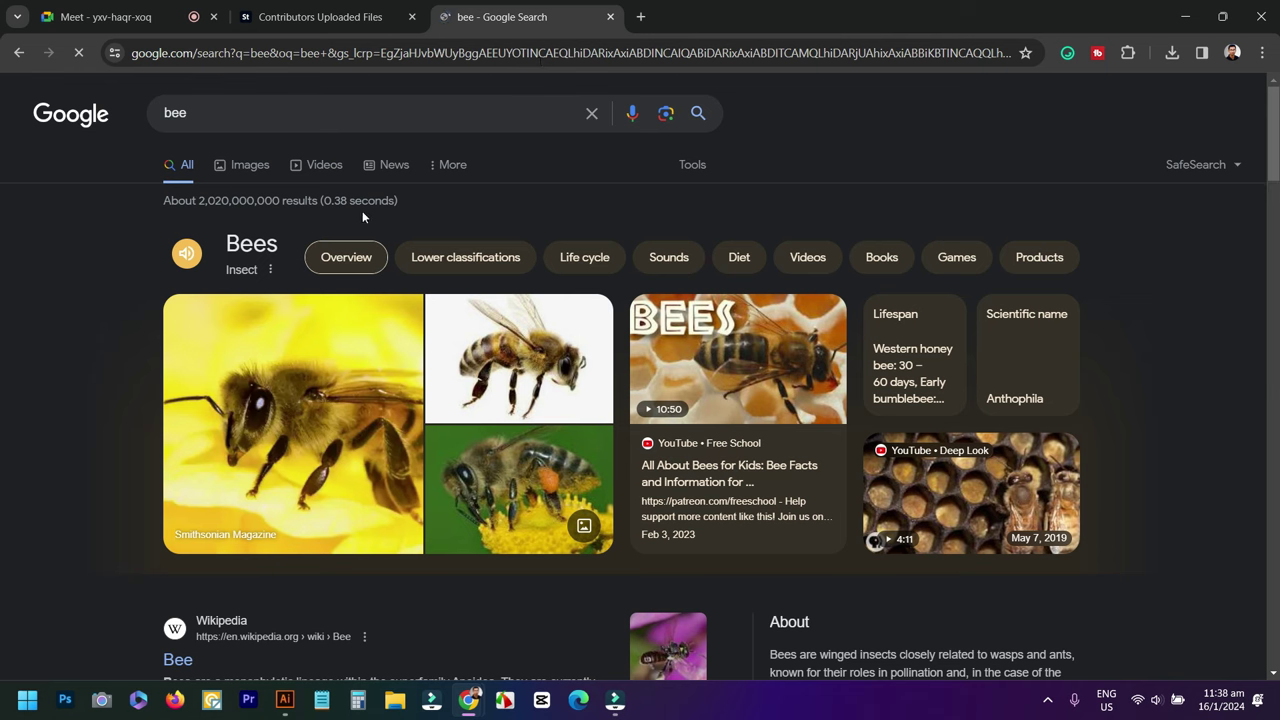
left_click(252, 167)
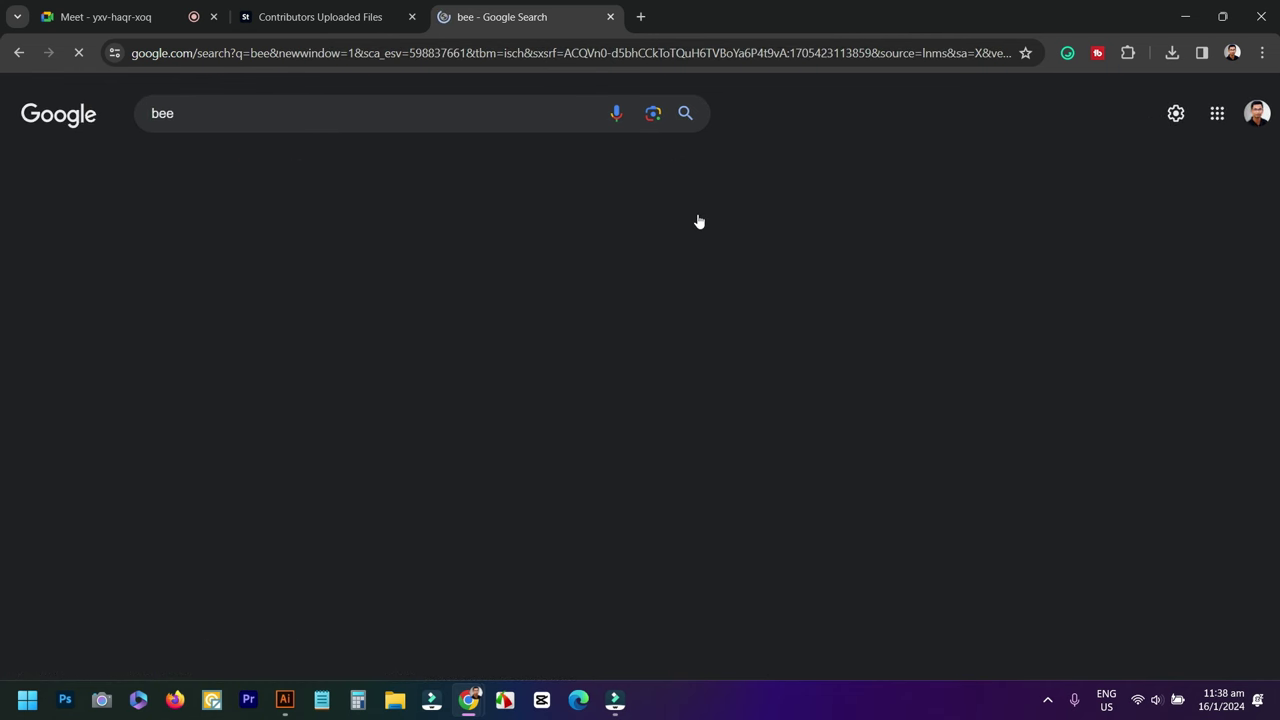
Refine the image search to 'bee vector'.
scroll(700, 390, "down", 3)
scroll(700, 400, "down", 3)
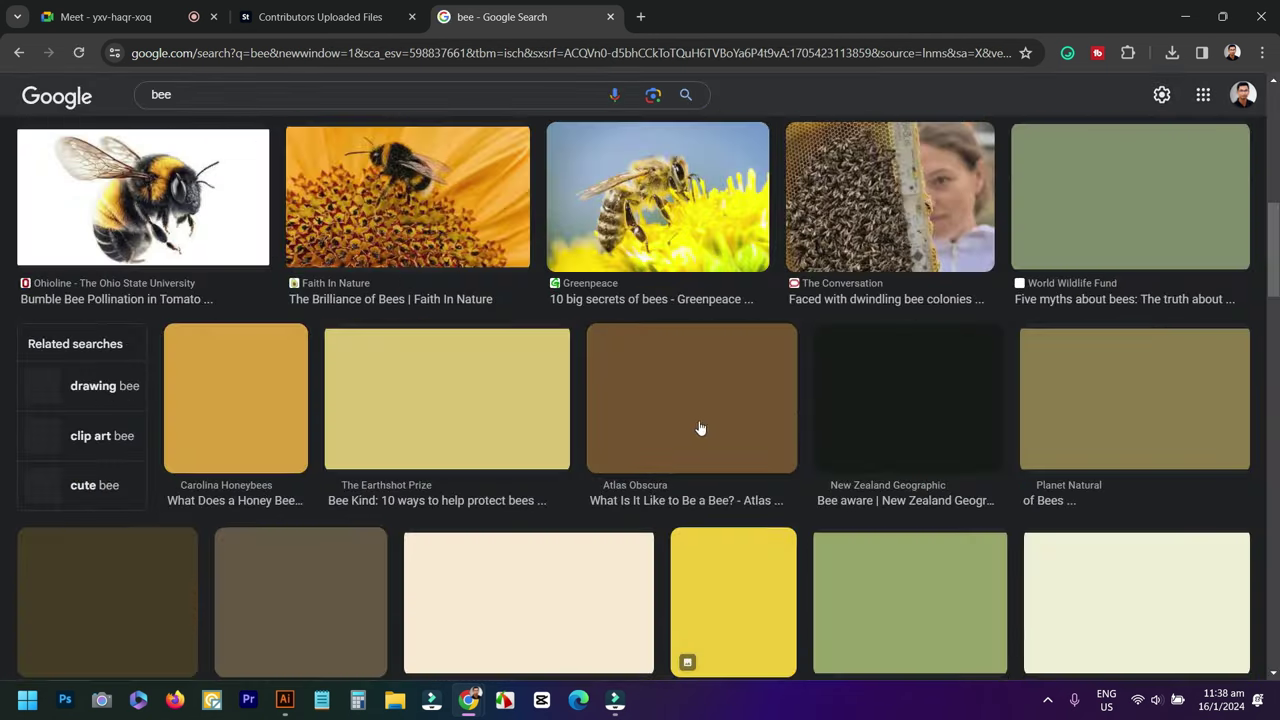
scroll(615, 393, "up", 10)
left_click(222, 122)
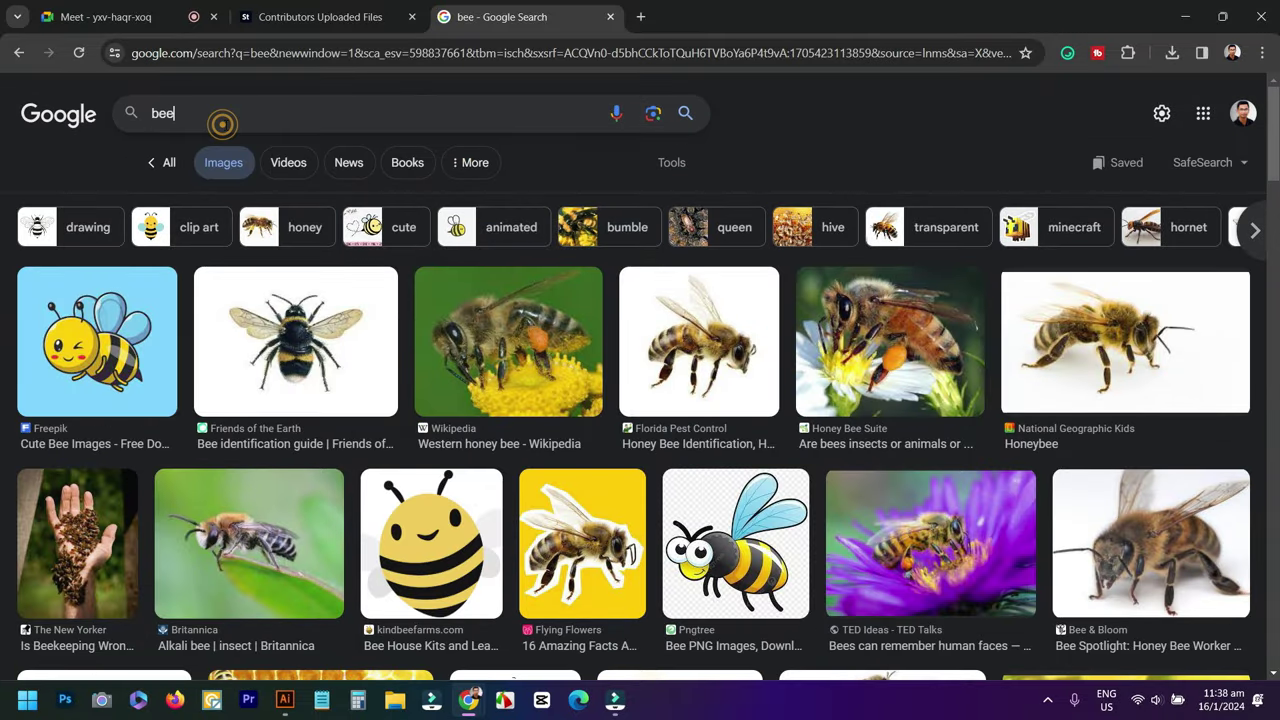
type(" vector")
key("Return")
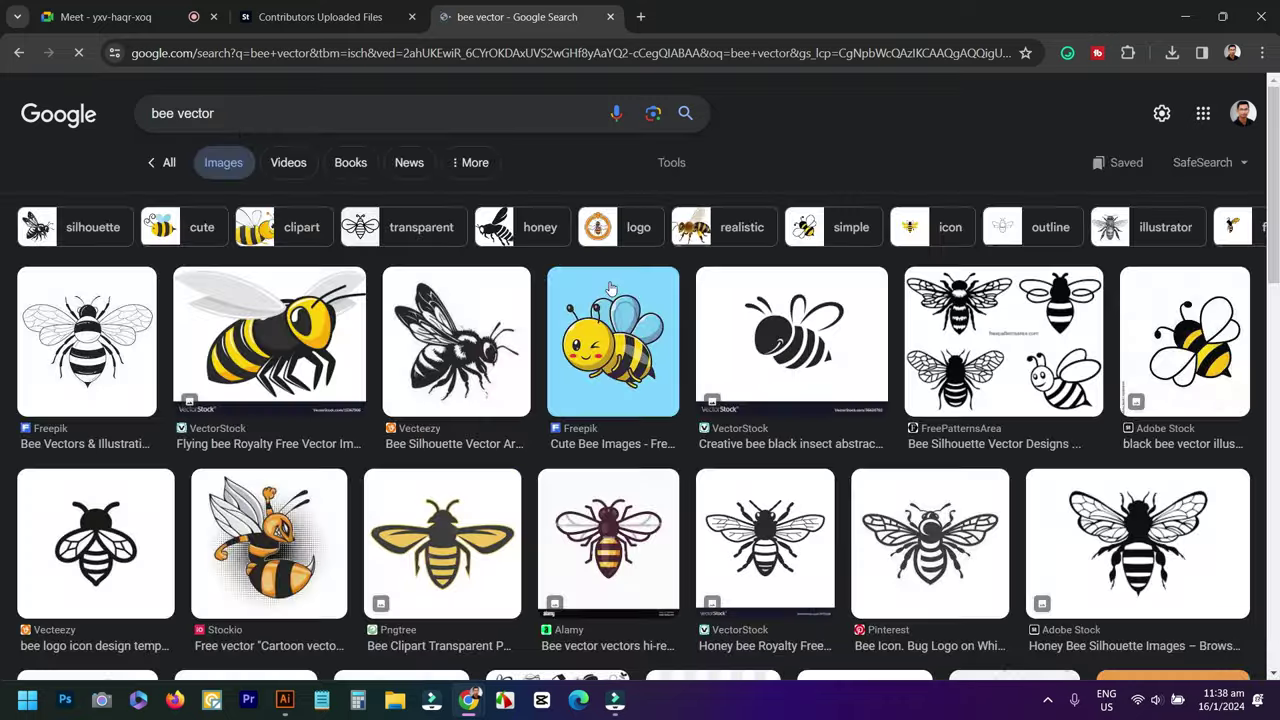
Browse the bee vector results, previewing the Freepik and Shutterstock cartoon bees.
scroll(838, 412, "down", 4)
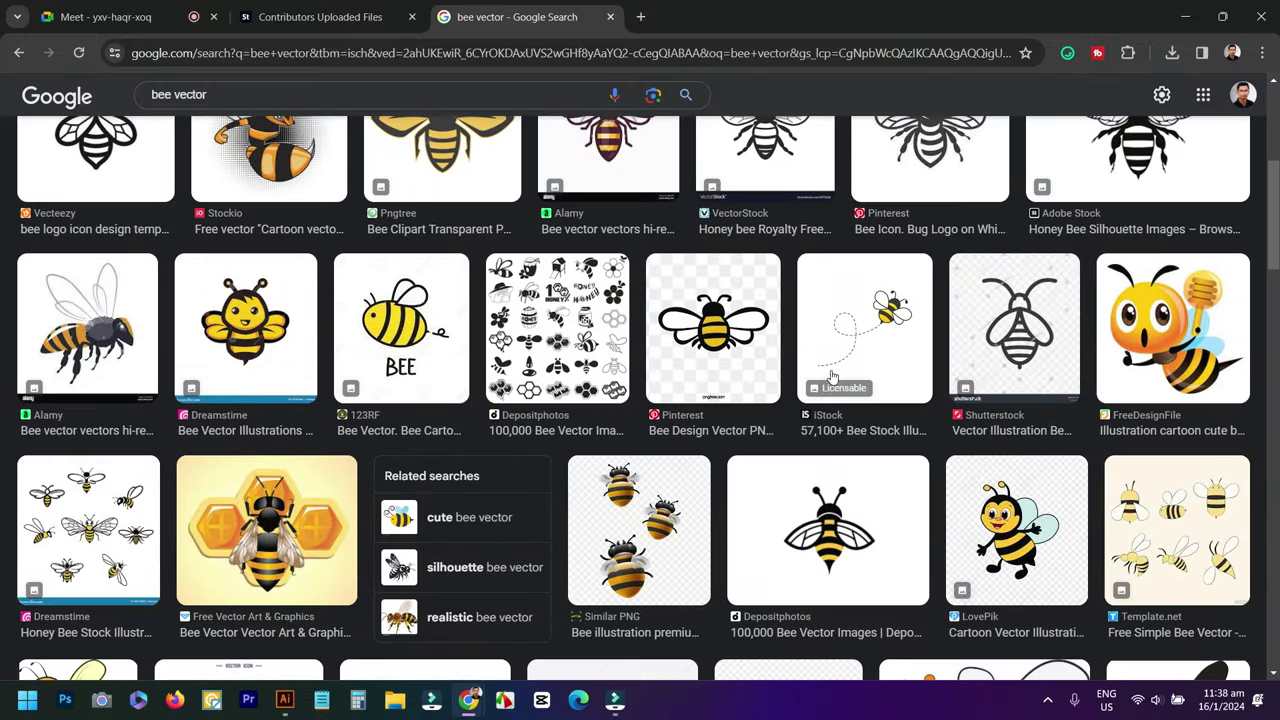
scroll(730, 379, "down", 3)
scroll(678, 400, "down", 3)
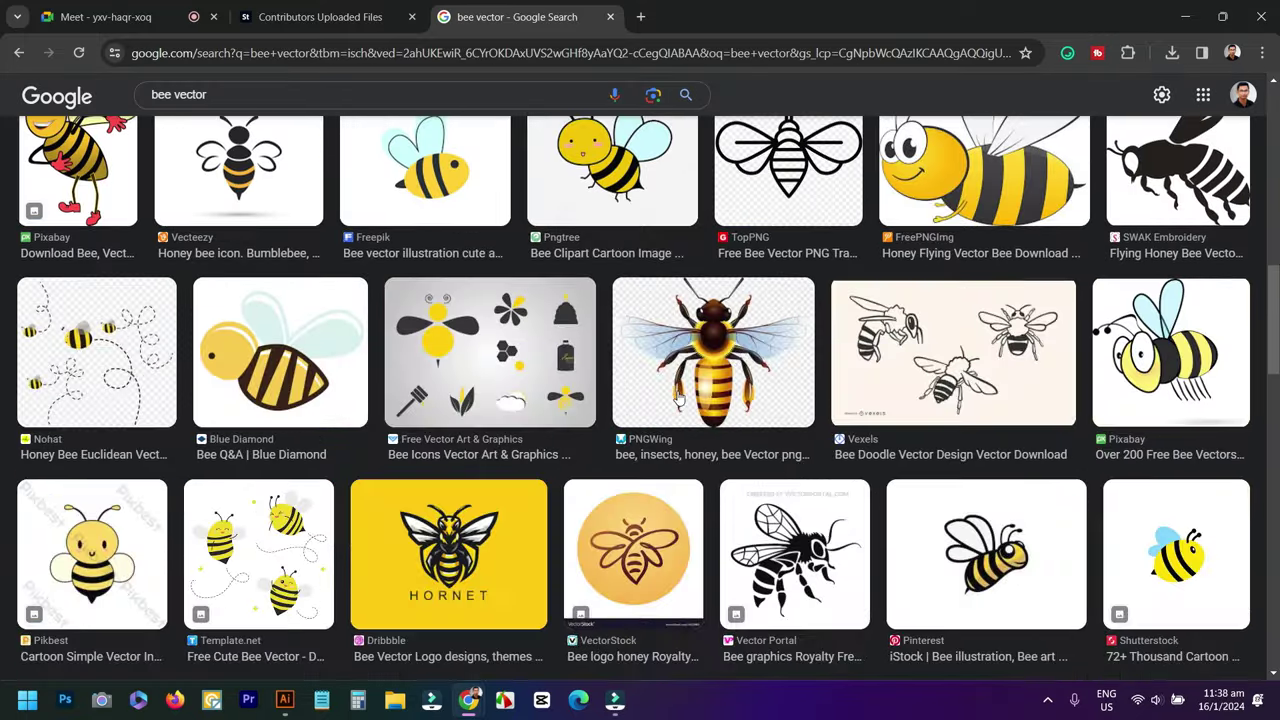
left_click(436, 178)
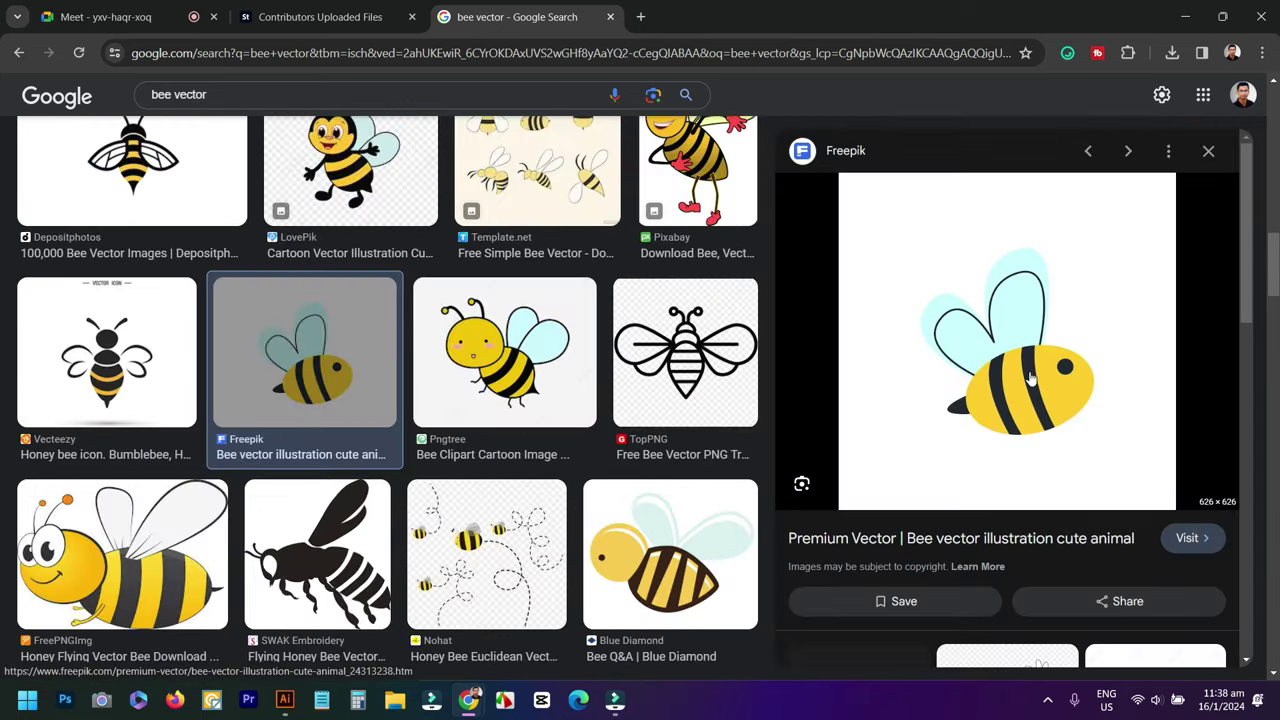
scroll(480, 457, "down", 5)
scroll(480, 457, "down", 4)
scroll(497, 457, "up", 2)
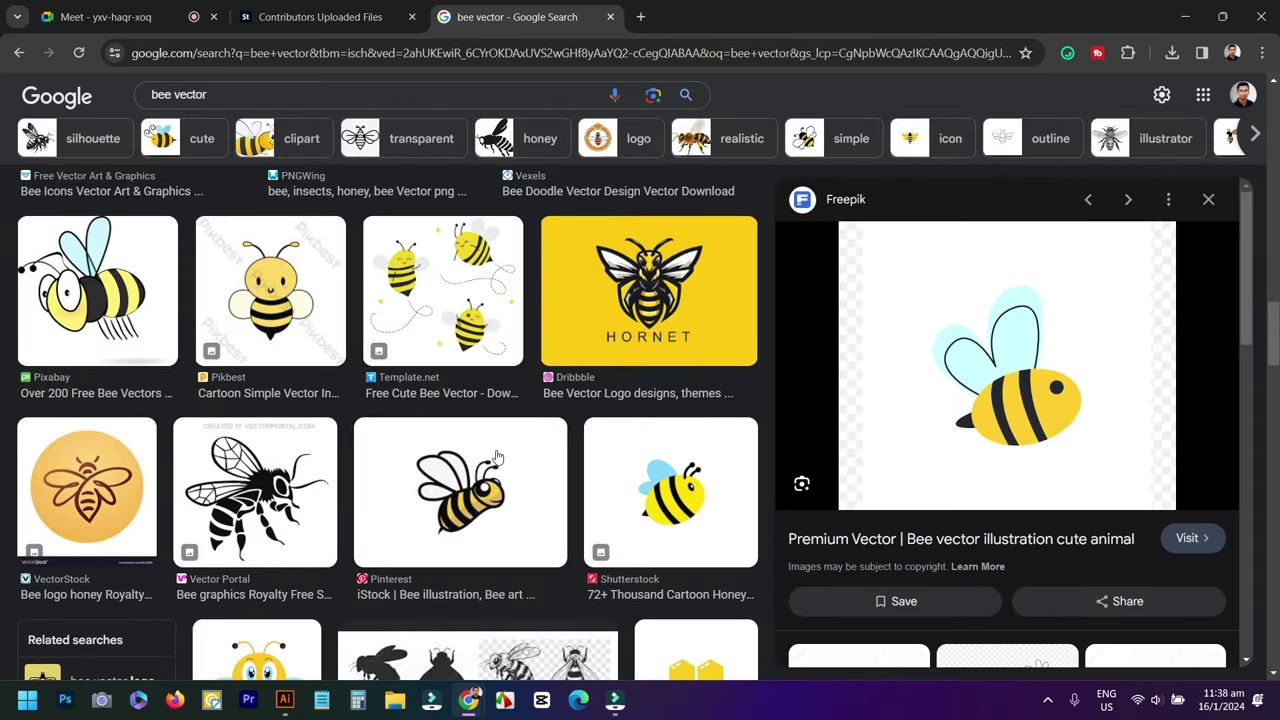
left_click(682, 510)
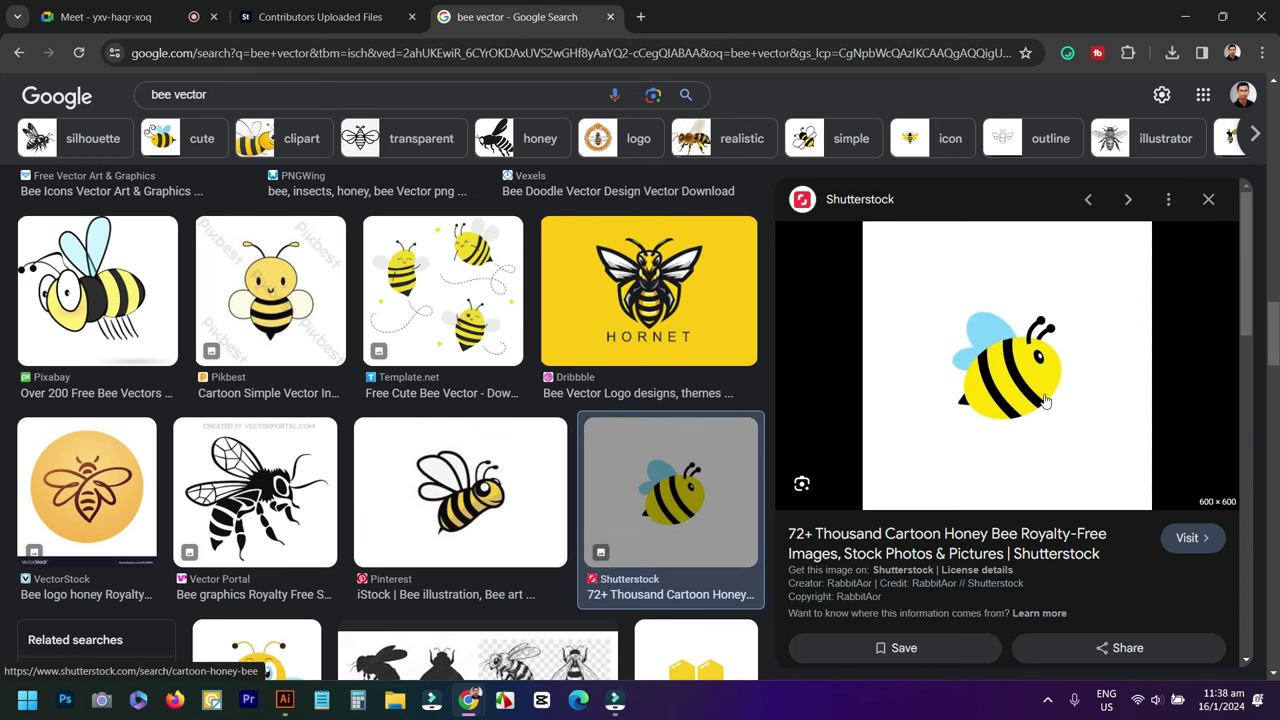
scroll(618, 358, "down", 4)
scroll(618, 358, "down", 5)
scroll(618, 358, "down", 5)
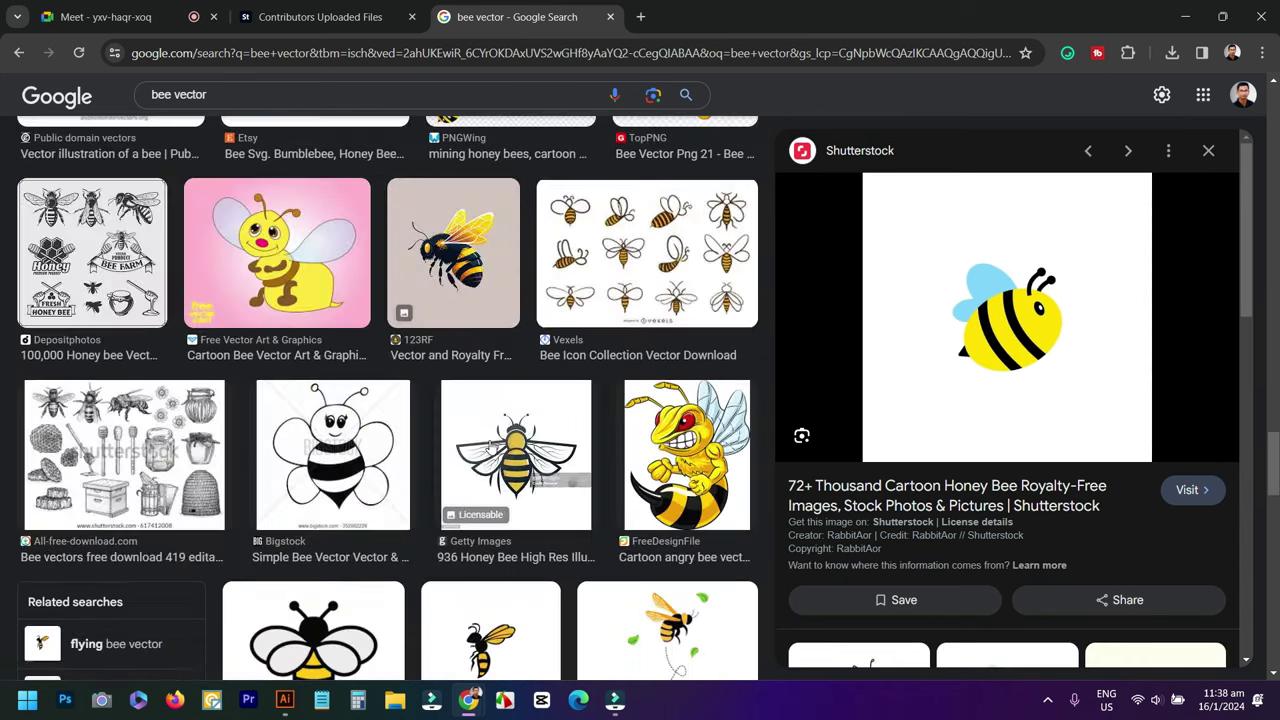
scroll(618, 358, "down", 4)
scroll(582, 471, "down", 3)
scroll(462, 335, "down", 3)
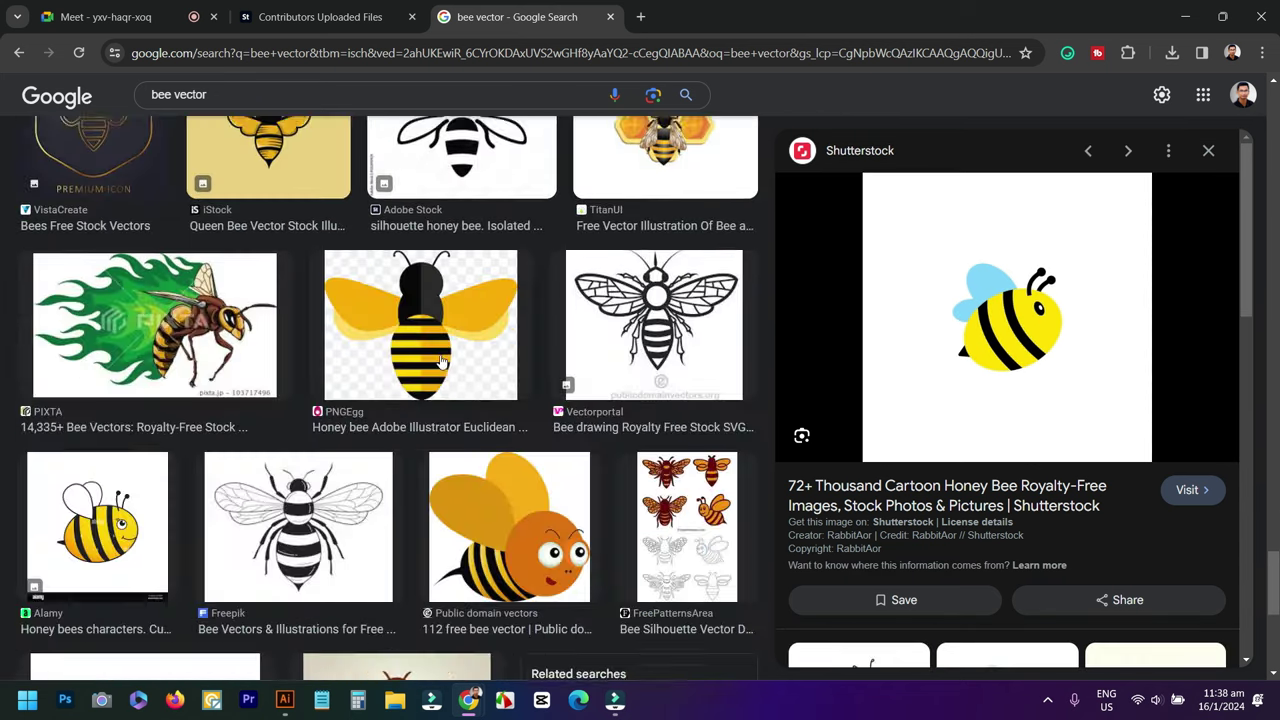
scroll(550, 350, "down", 1)
scroll(640, 365, "down", 3)
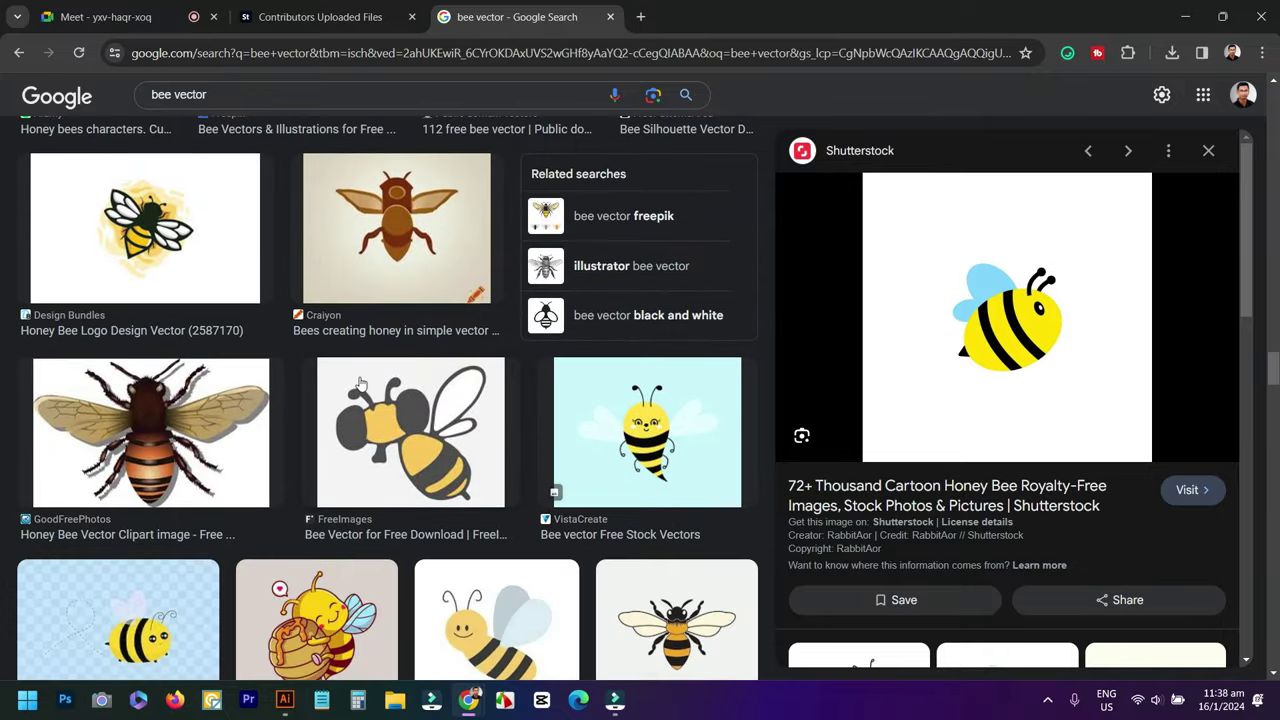
scroll(600, 378, "down", 3)
scroll(450, 385, "down", 3)
scroll(480, 388, "down", 3)
scroll(497, 389, "down", 4)
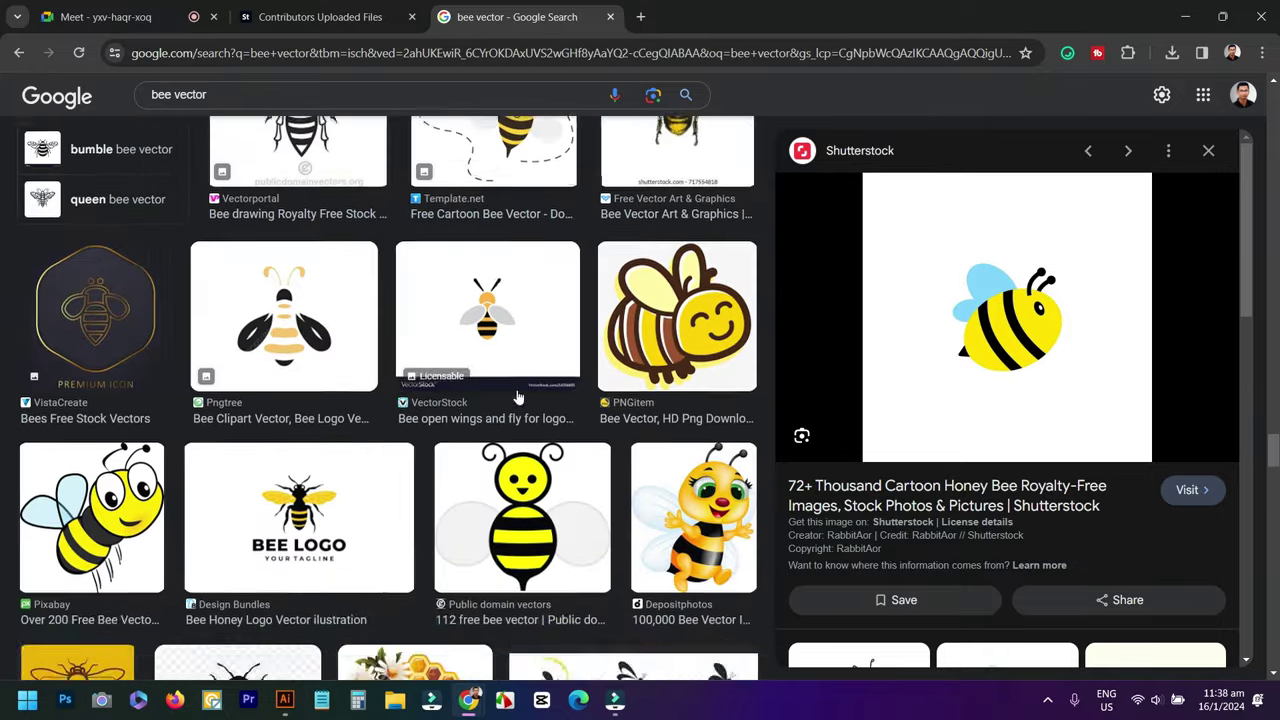
scroll(517, 380, "down", 3)
scroll(517, 395, "down", 3)
scroll(523, 391, "down", 2)
scroll(522, 387, "down", 3)
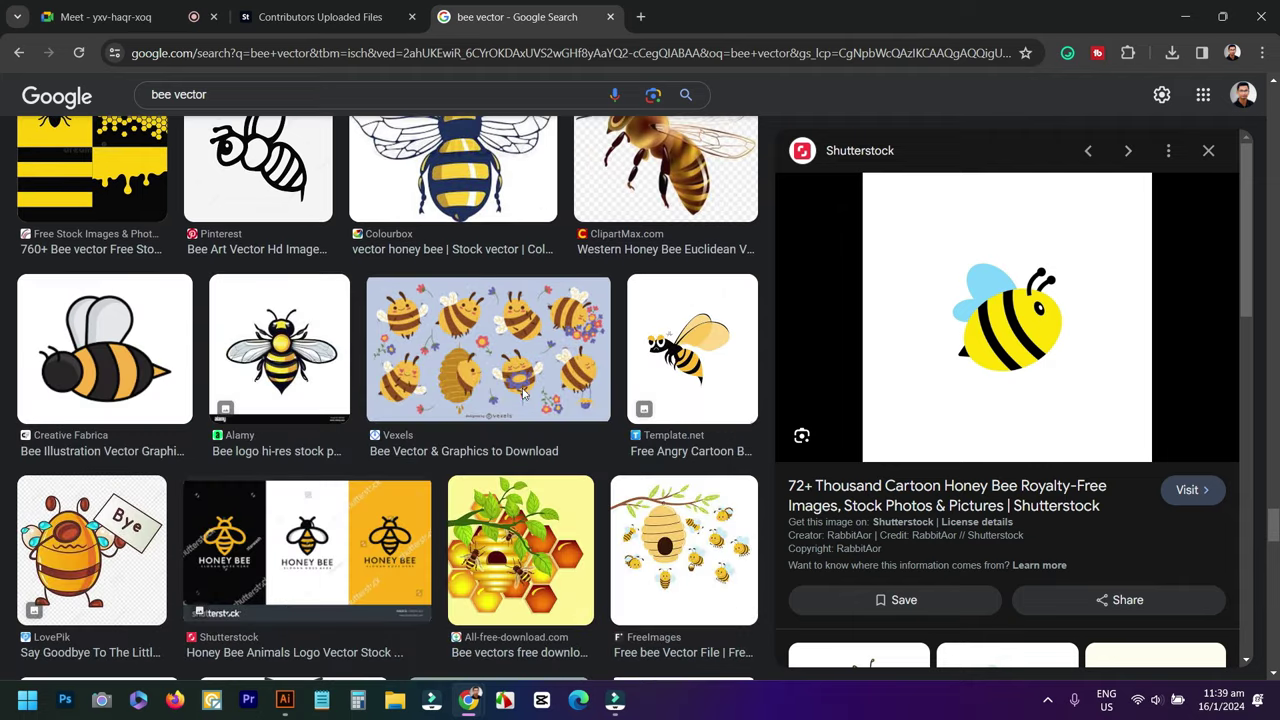
scroll(522, 387, "down", 3)
scroll(522, 387, "down", 3)
scroll(523, 386, "down", 3)
scroll(560, 382, "up", 5)
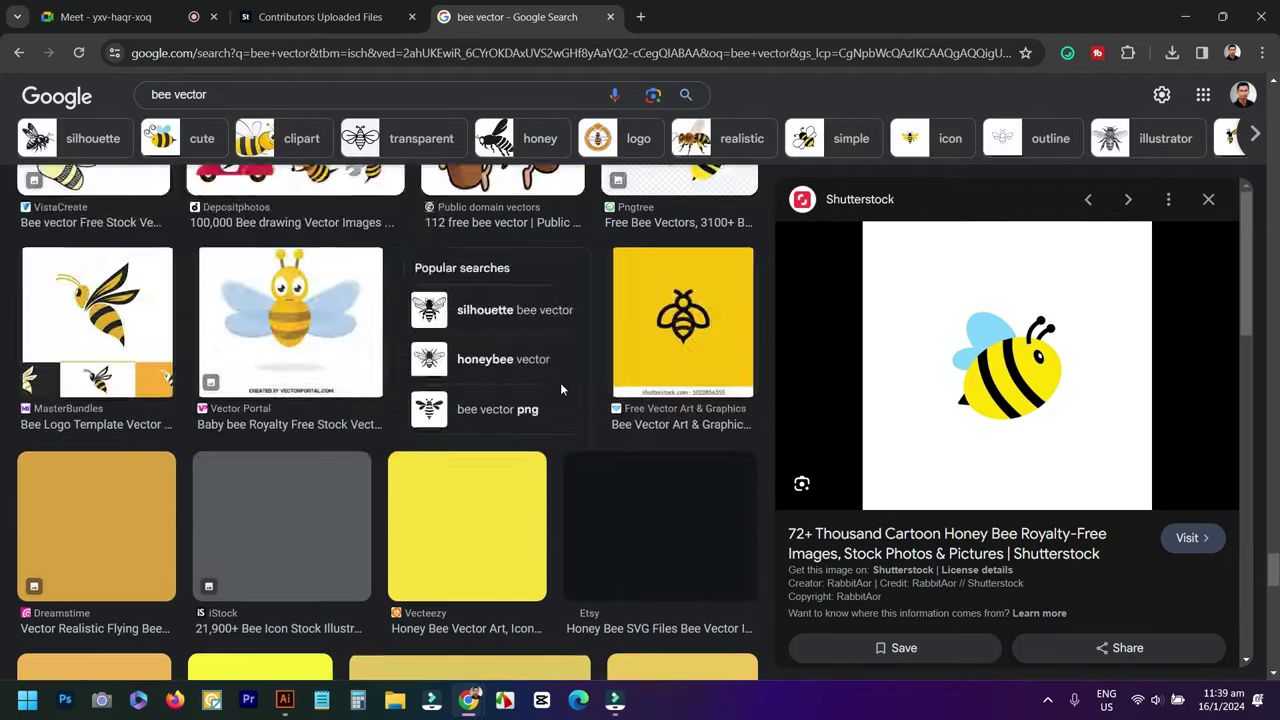
scroll(700, 375, "down", 1)
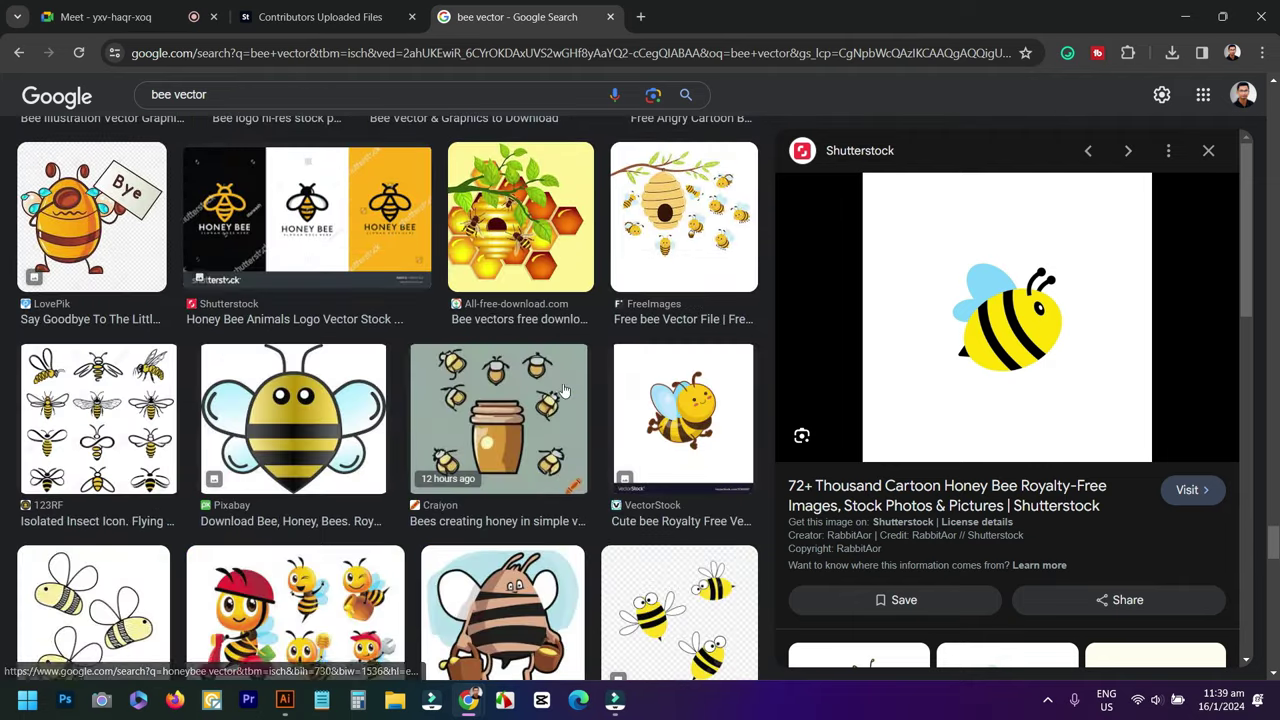
Preview the VectorStock cute cartoon bee and copy the image.
right_click(1014, 304)
left_click(702, 418)
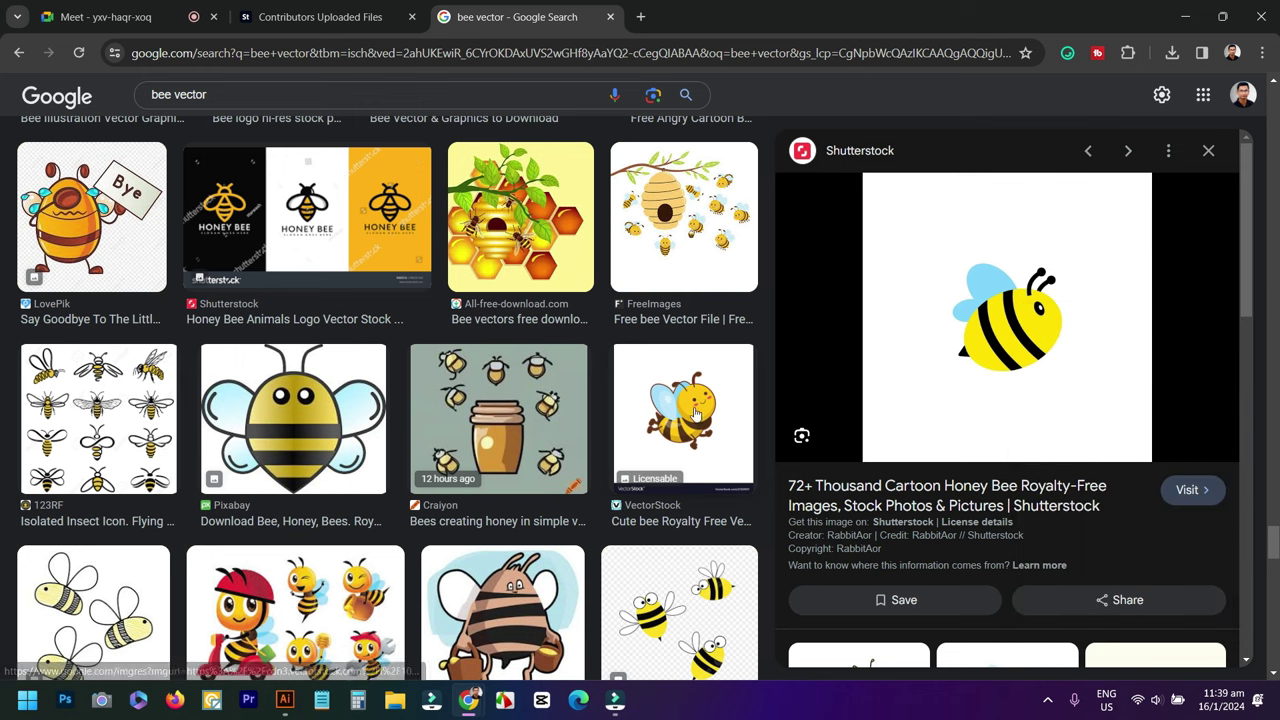
left_click(700, 415)
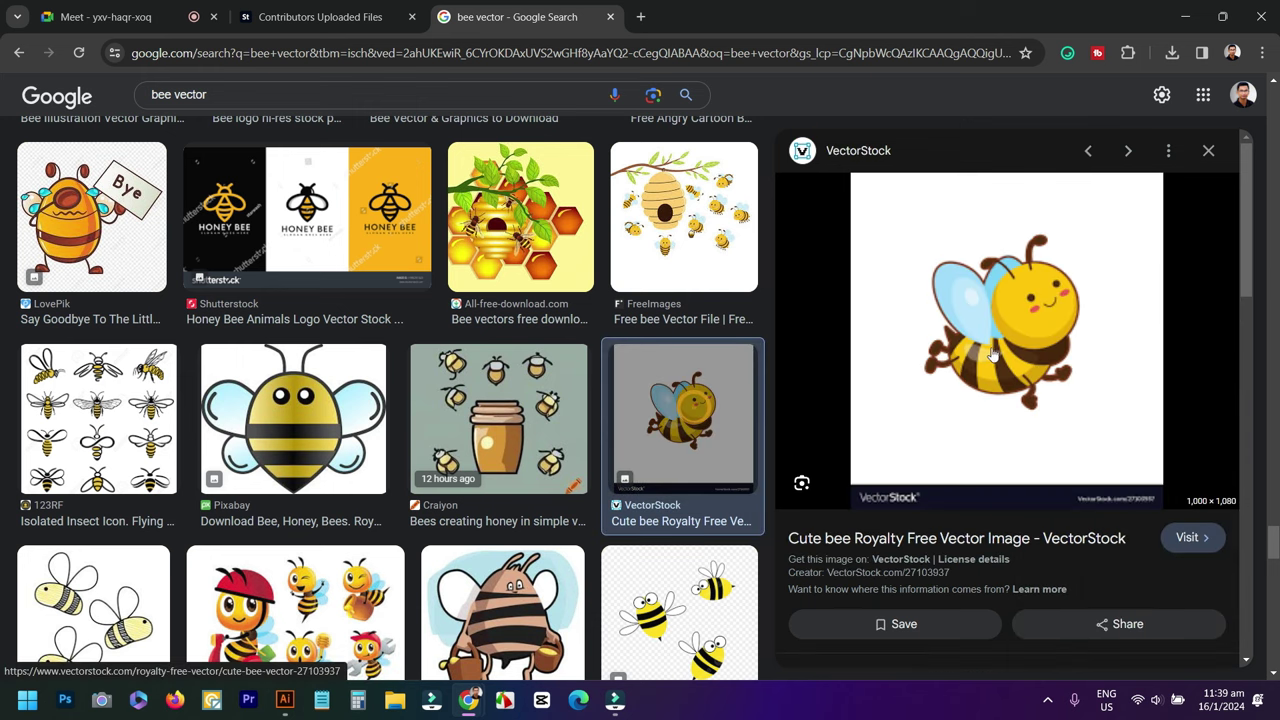
right_click(1022, 274)
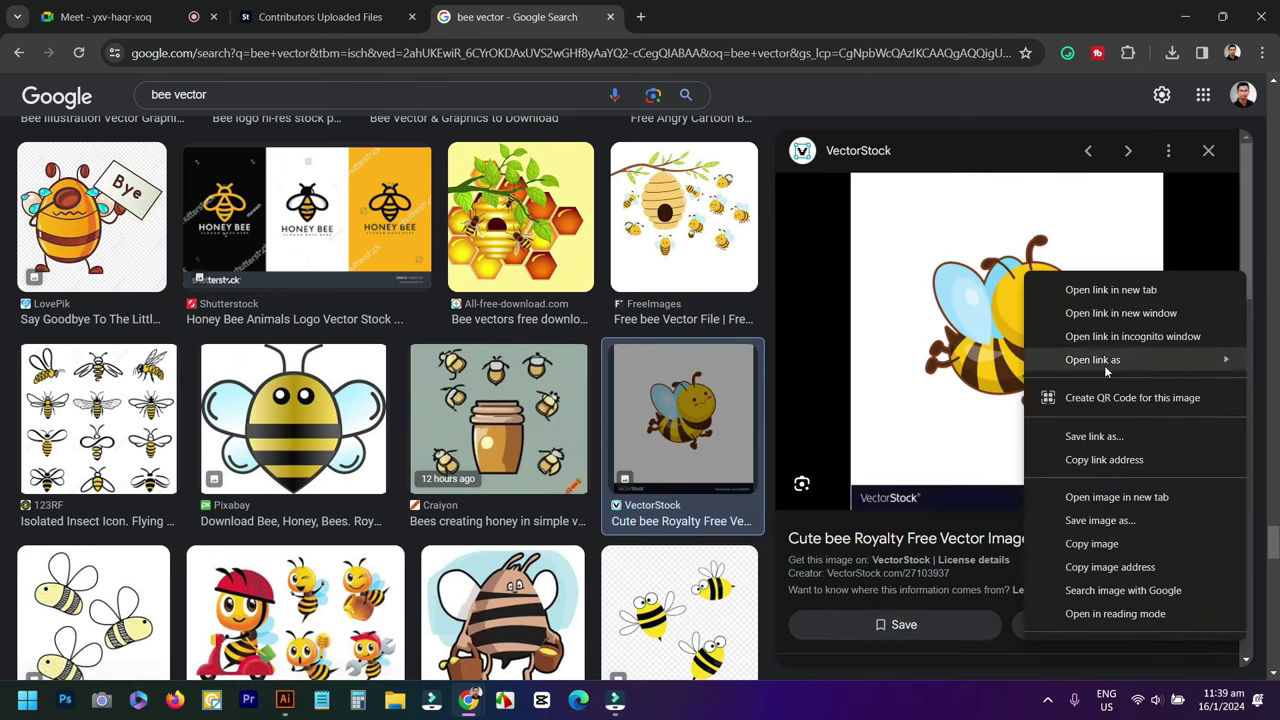
left_click(1090, 543)
Paste the colour bee picture into Illustrator, move it left of the artboard, and enlarge it.
left_click(285, 700)
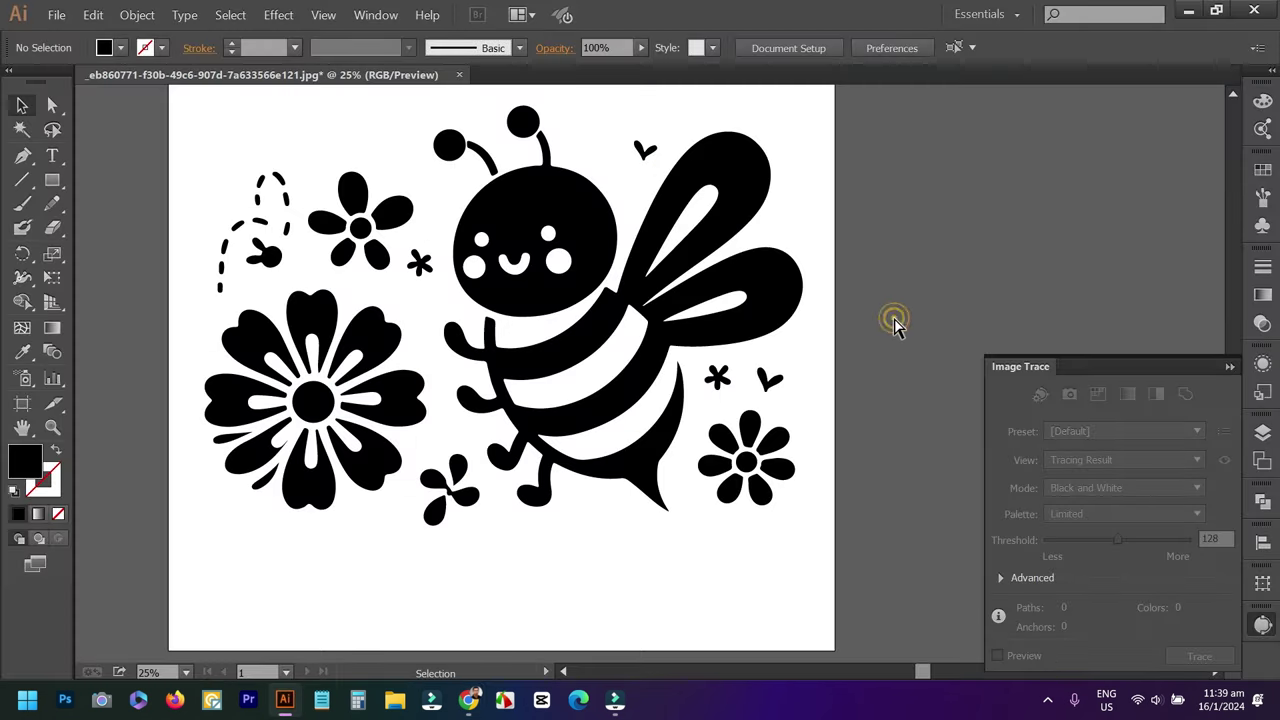
key("ctrl+v")
left_click_drag(548, 428, 378, 368)
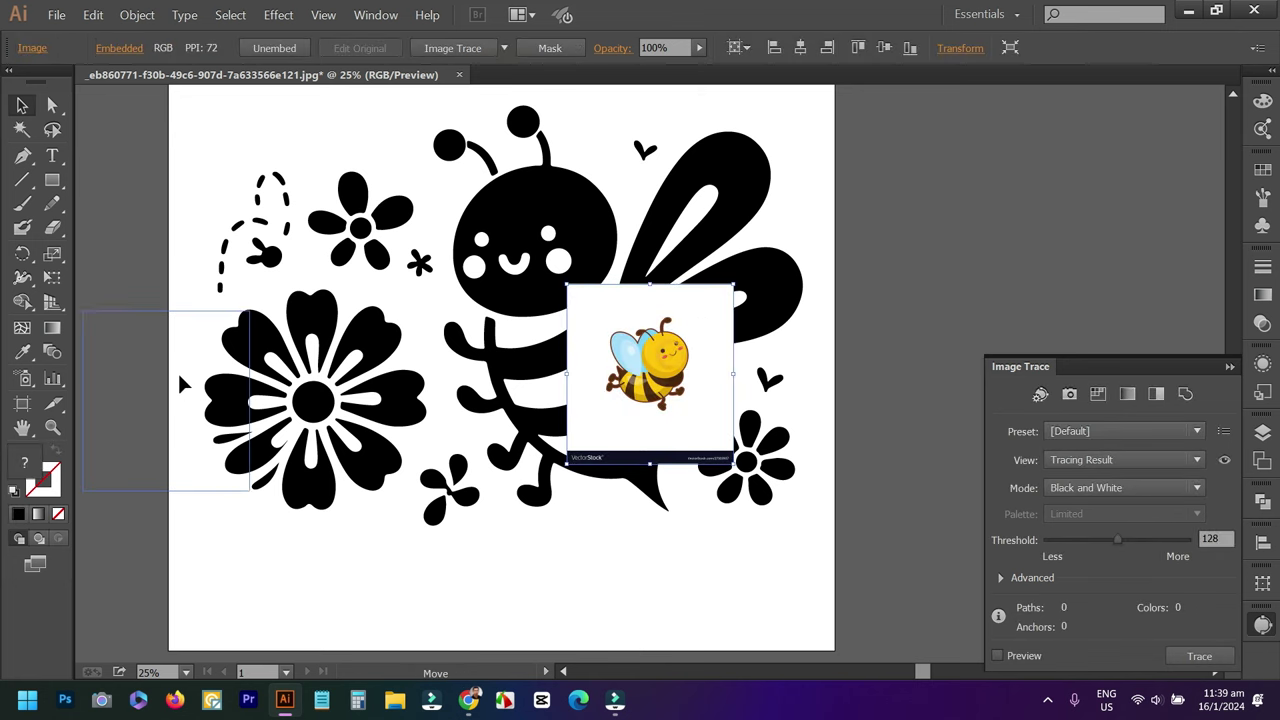
key("ctrl+minus")
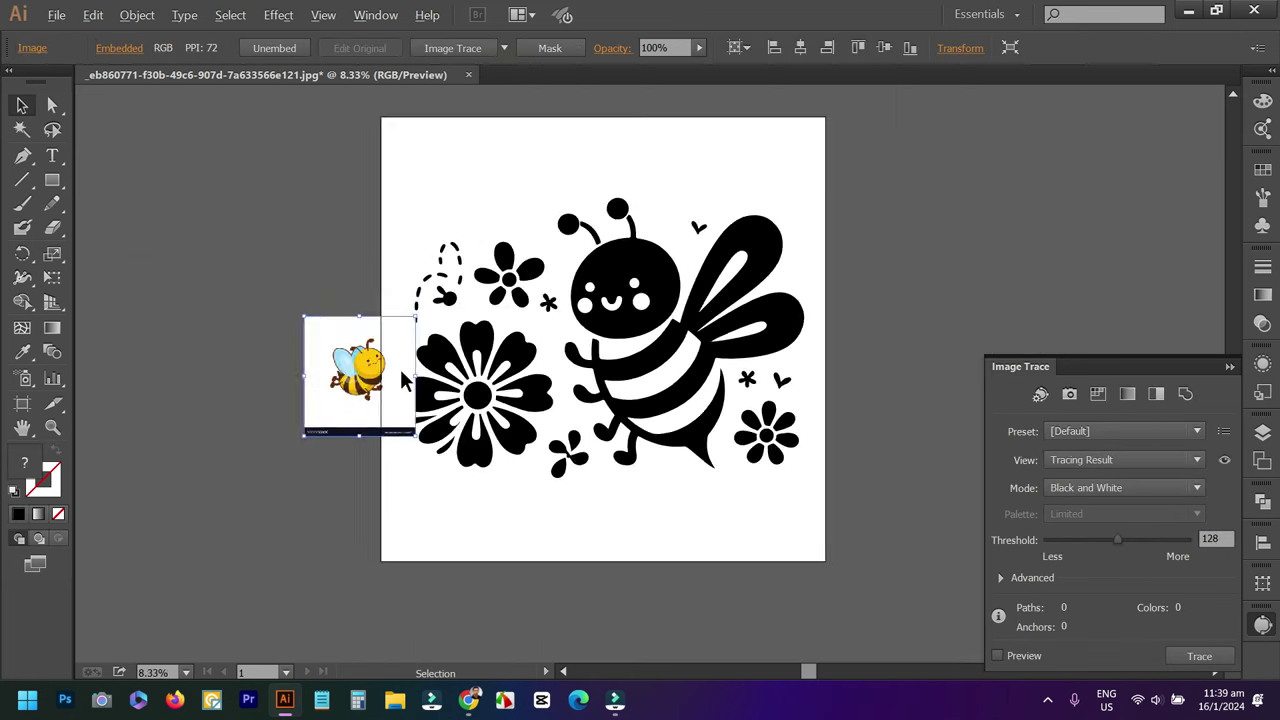
key("ctrl+minus")
key("ctrl+minus")
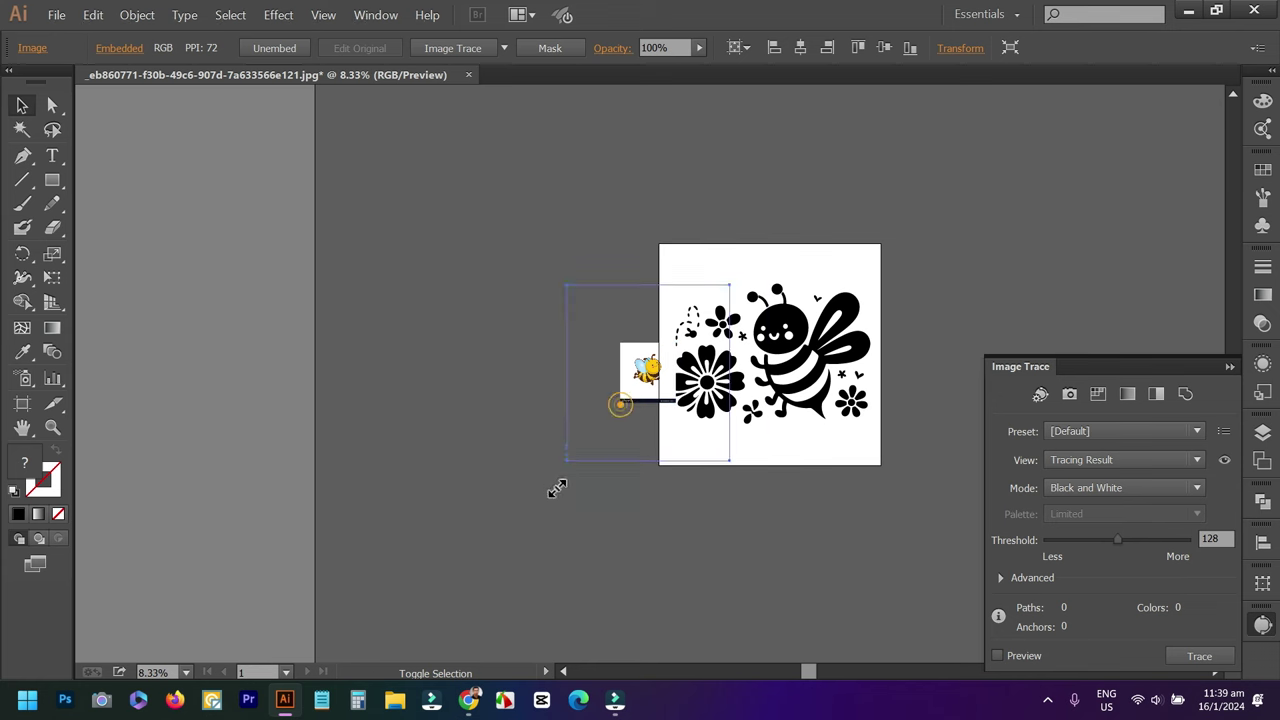
left_click_drag(620, 410, 591, 463)
left_click_drag(537, 403, 475, 408)
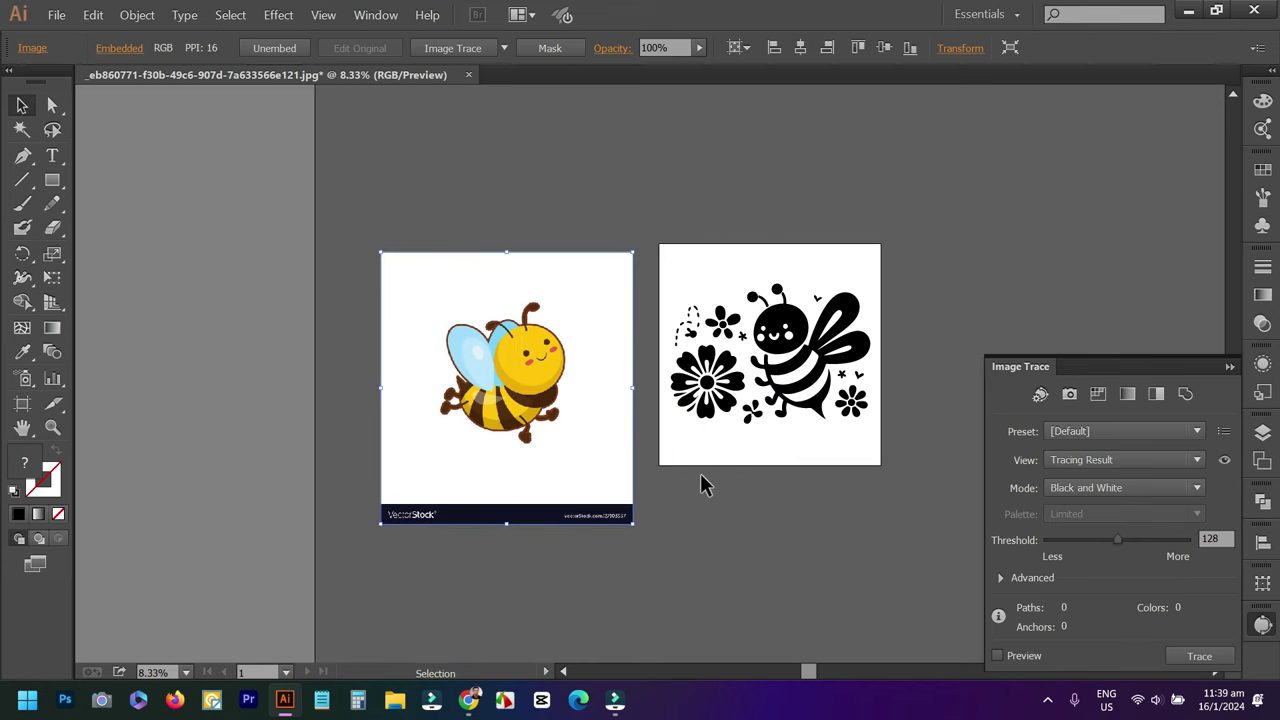
left_click(700, 482)
key("ctrl+plus")
key("ctrl+plus")
key("ctrl+plus")
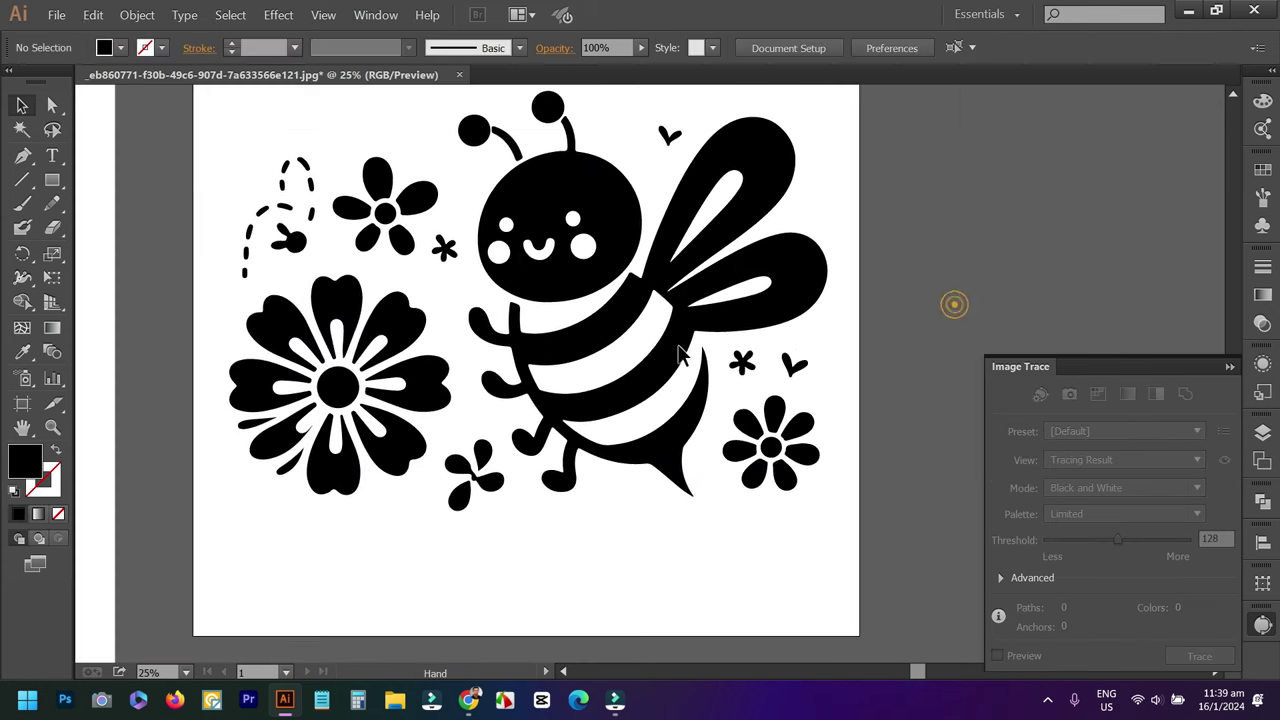
key("ctrl+plus")
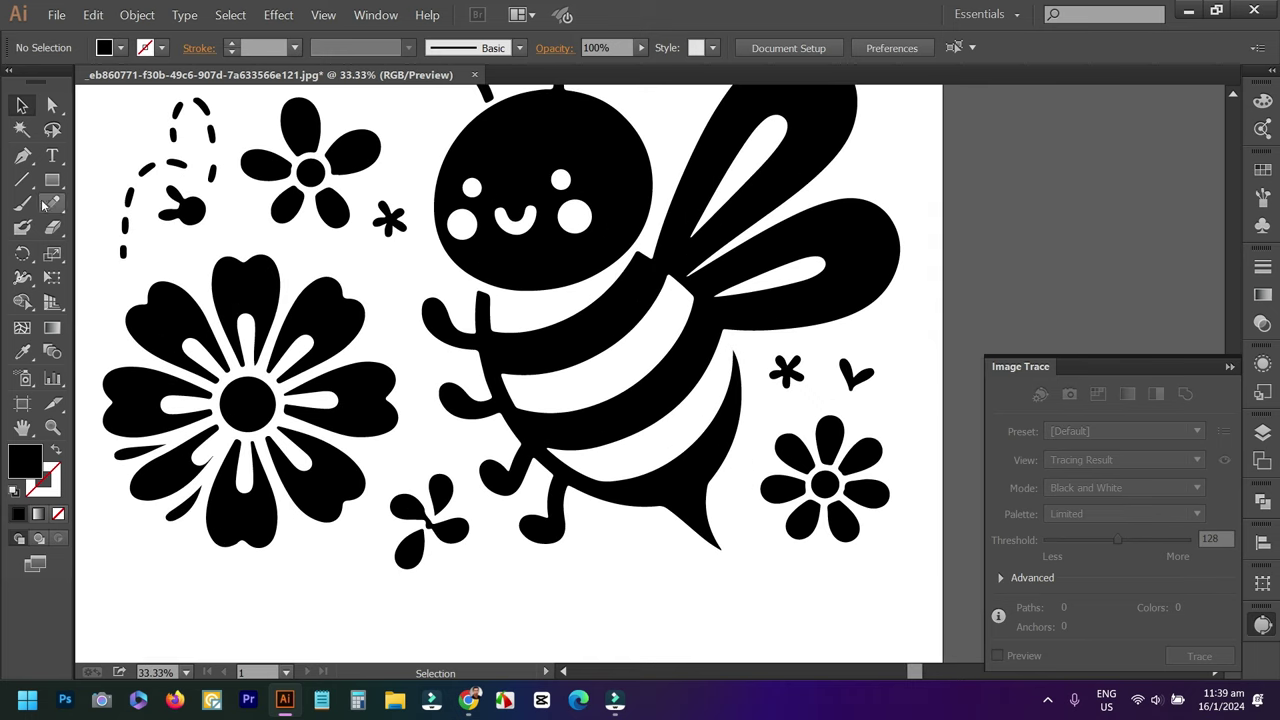
Select the Pen tool and scroll the view up over the traced artwork.
left_click(22, 158)
scroll(494, 300, "up", 3)
scroll(485, 260, "up", 1)
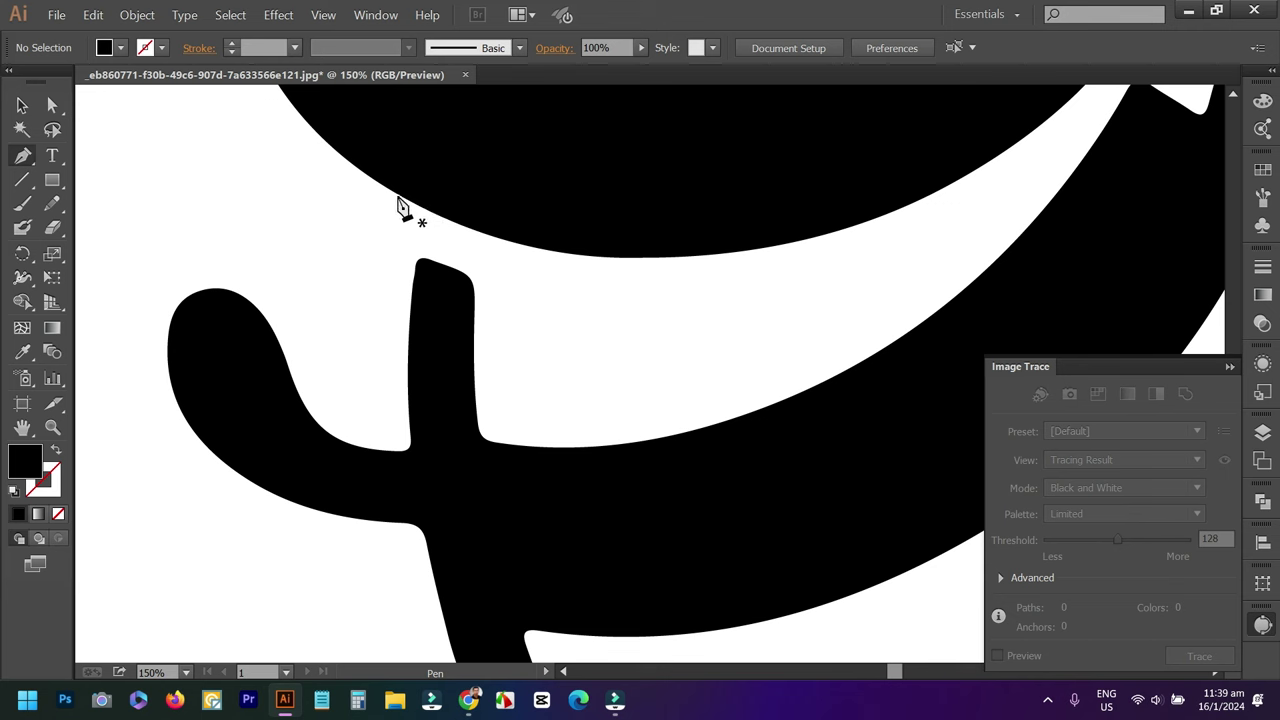
Start a new pen path at the bee's top and place anchors down its arm and side.
left_click(387, 188)
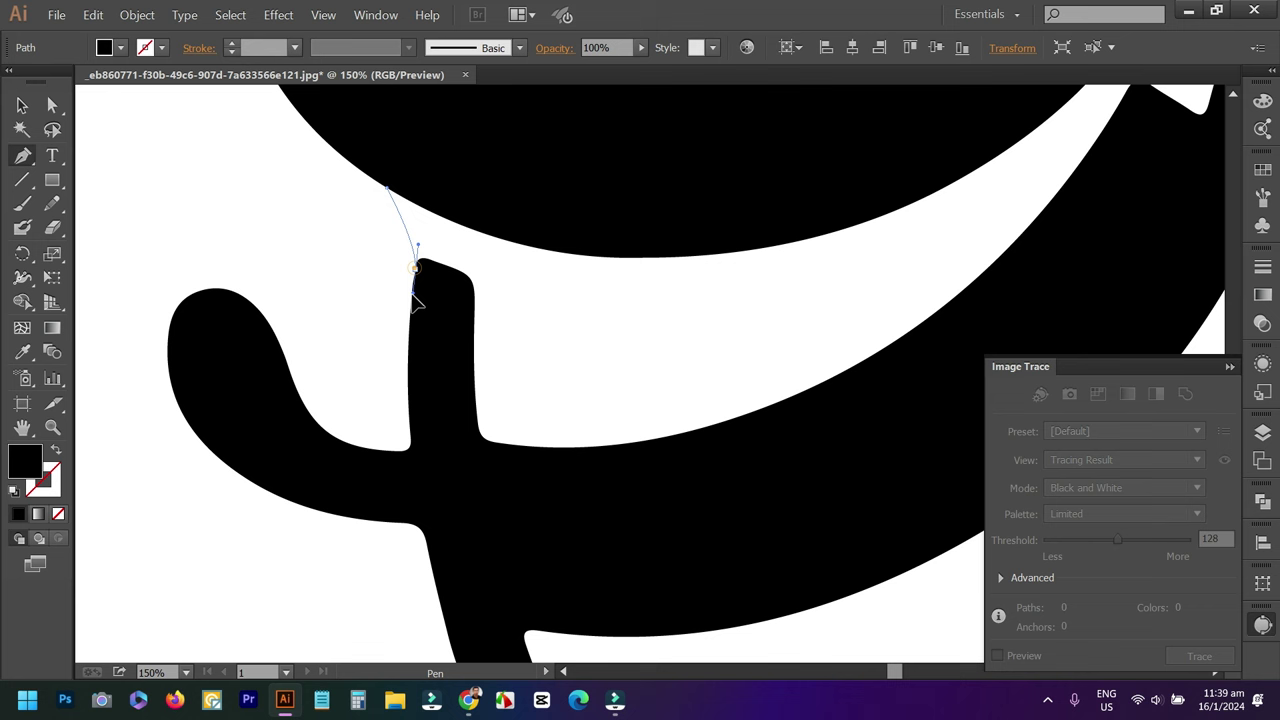
left_click_drag(449, 466, 457, 486)
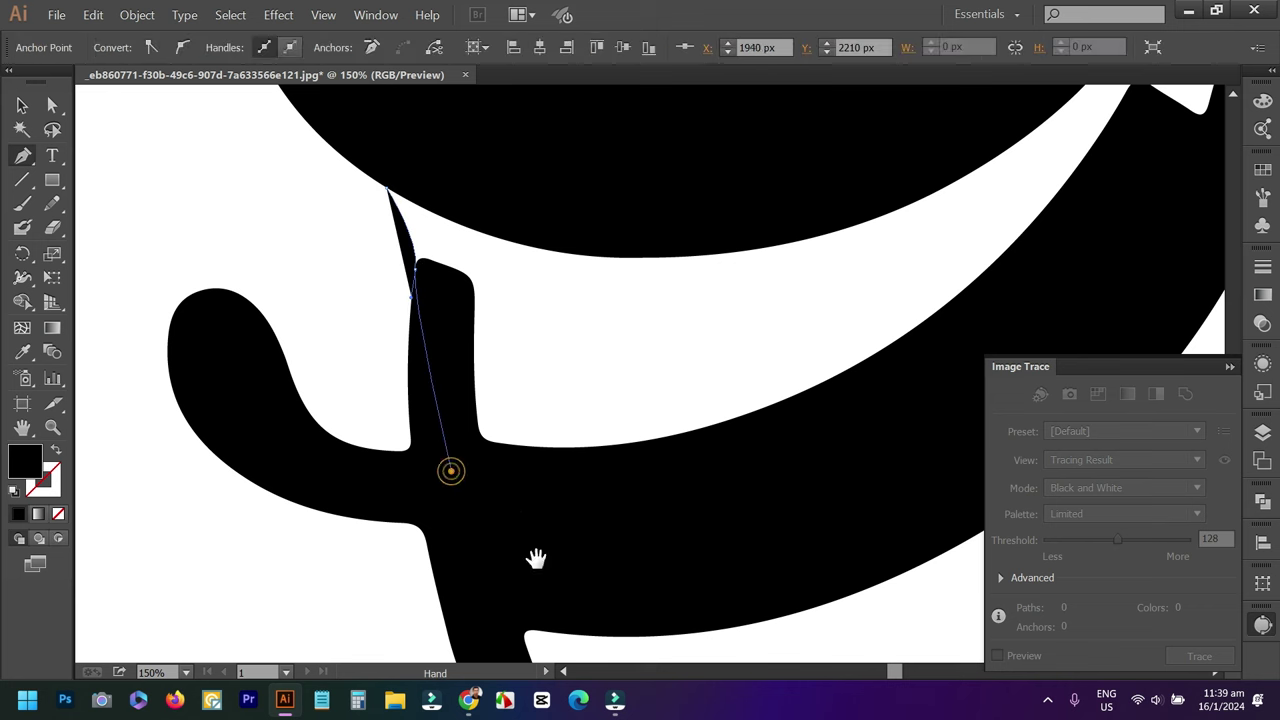
left_click_drag(534, 557, 270, 268)
left_click_drag(300, 320, 403, 486)
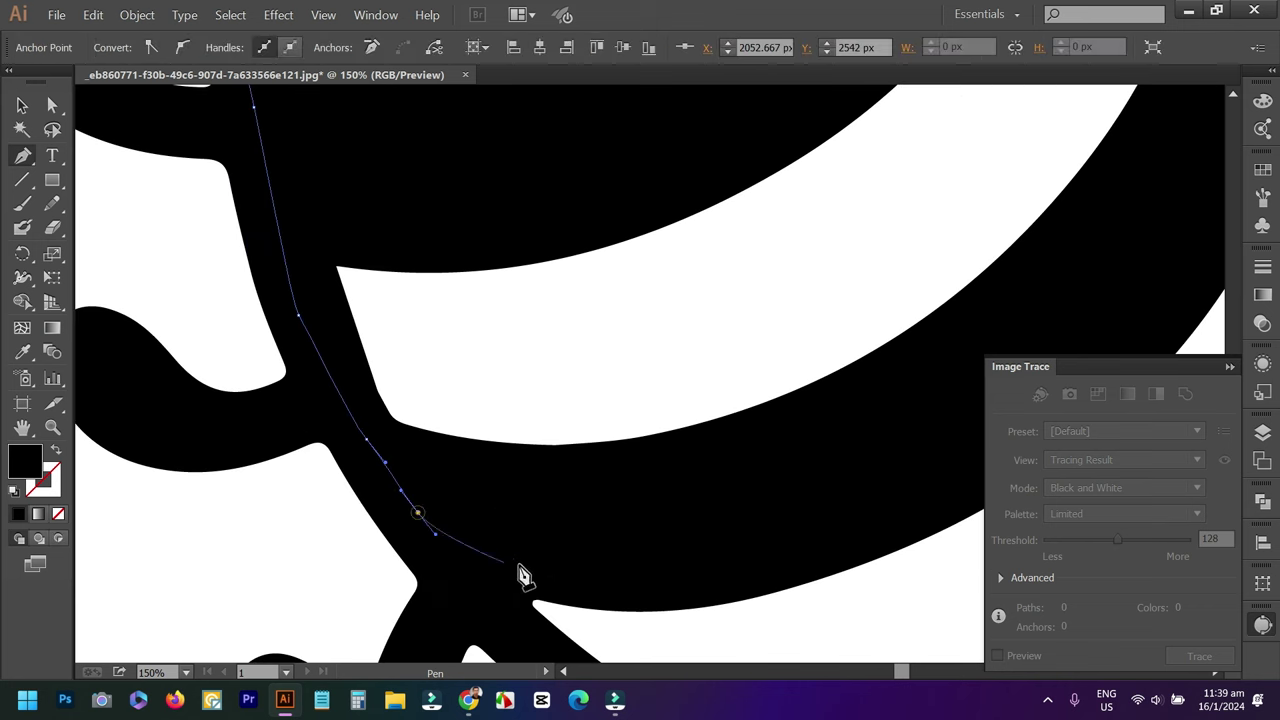
left_click_drag(521, 564, 399, 344)
left_click(443, 403)
left_click(511, 453)
left_click(658, 517)
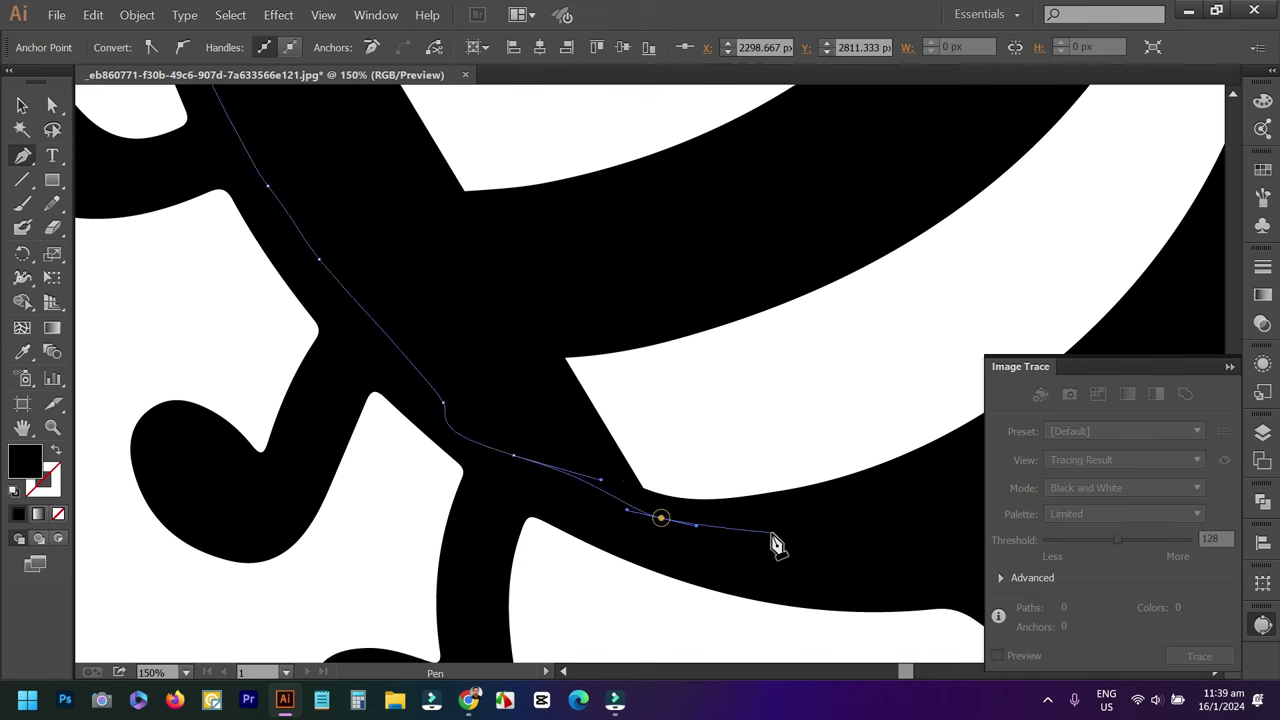
left_click(772, 532)
Continue anchors up the bee's body edge to its top, with the path's fill set to None.
left_click_drag(859, 520, 550, 523)
left_click(671, 491)
left_click(791, 423)
left_click(880, 286)
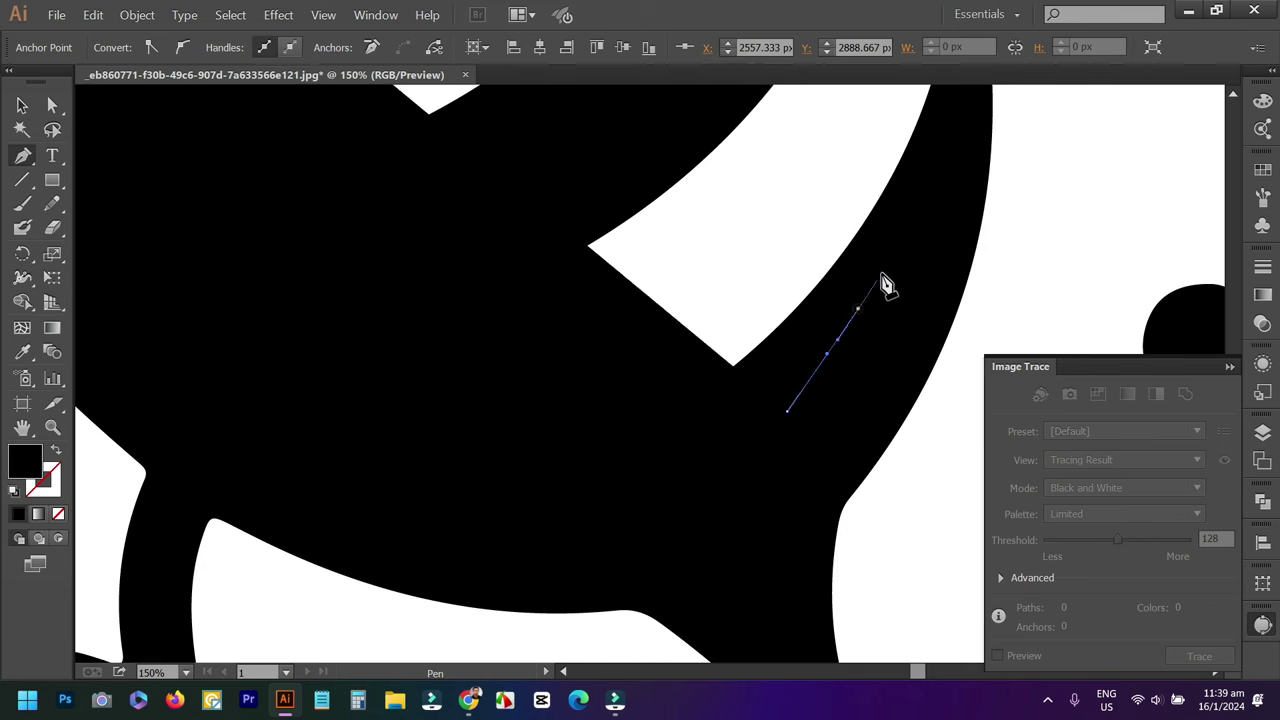
left_click(903, 210)
left_click(928, 195)
left_click_drag(940, 134, 908, 308)
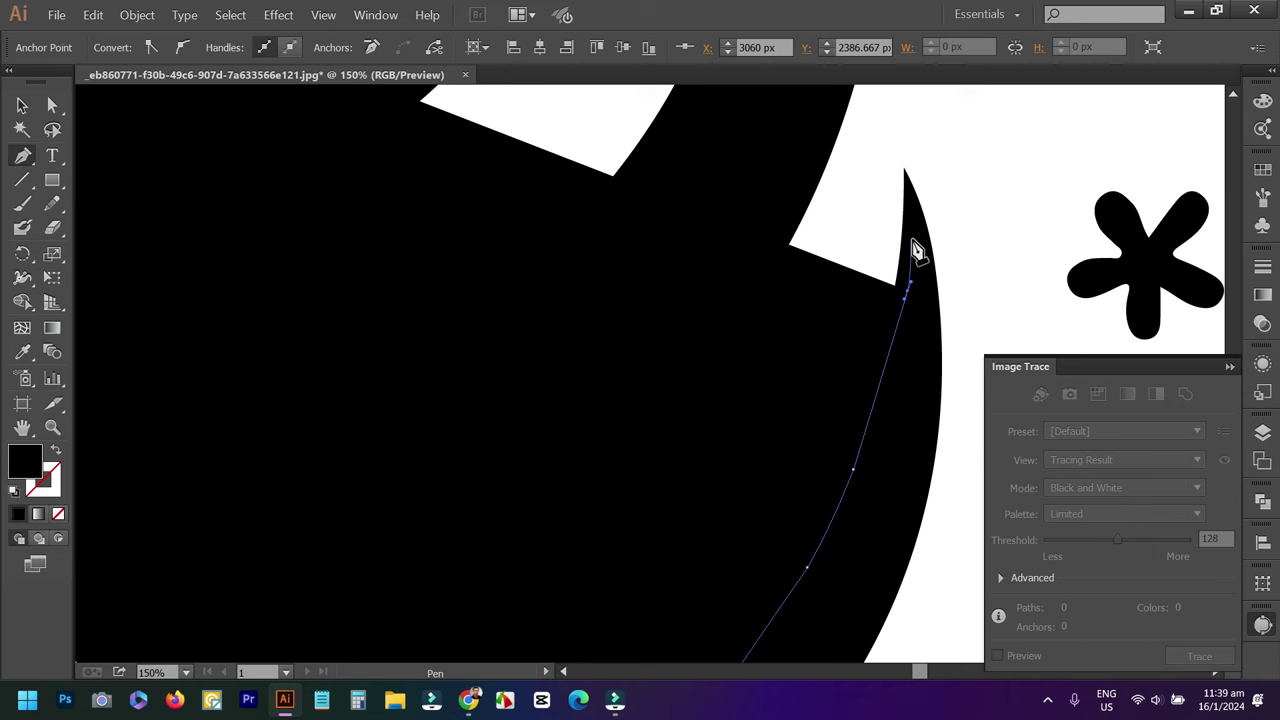
left_click(911, 238)
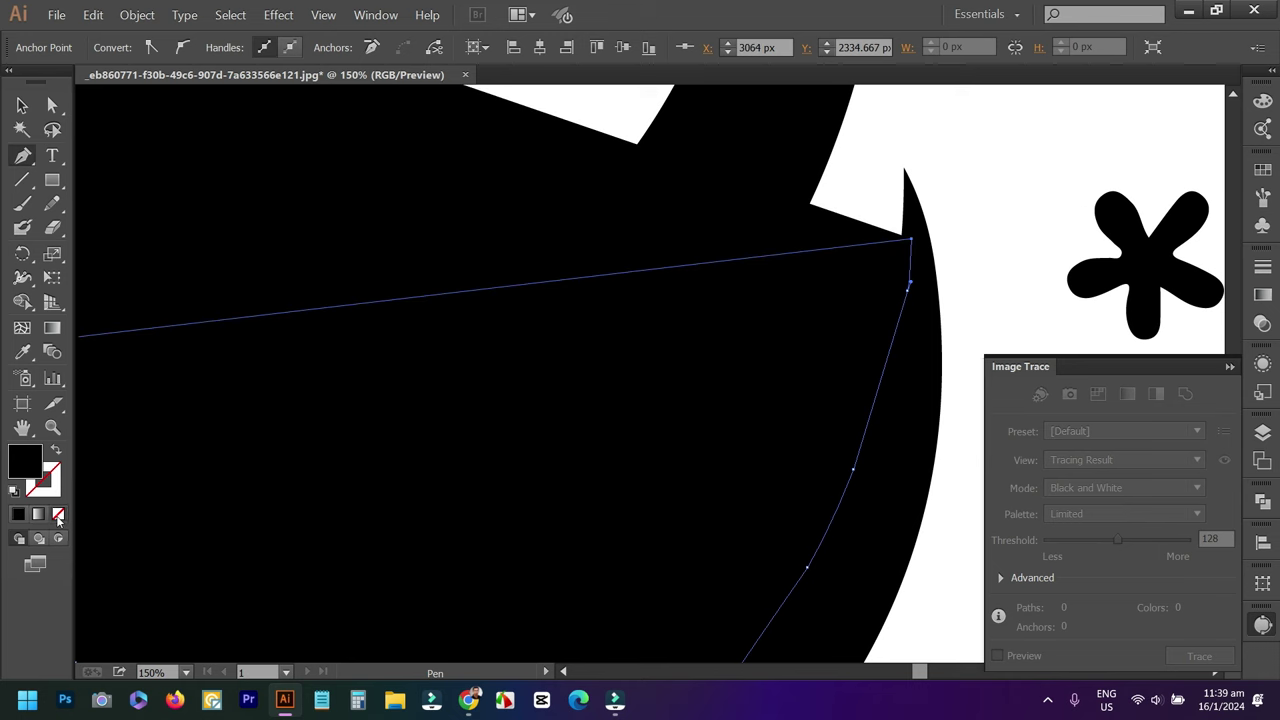
left_click(58, 514)
mouse_move(879, 222)
left_mouse_down()
mouse_move(865, 381)
mouse_move(896, 542)
left_mouse_up()
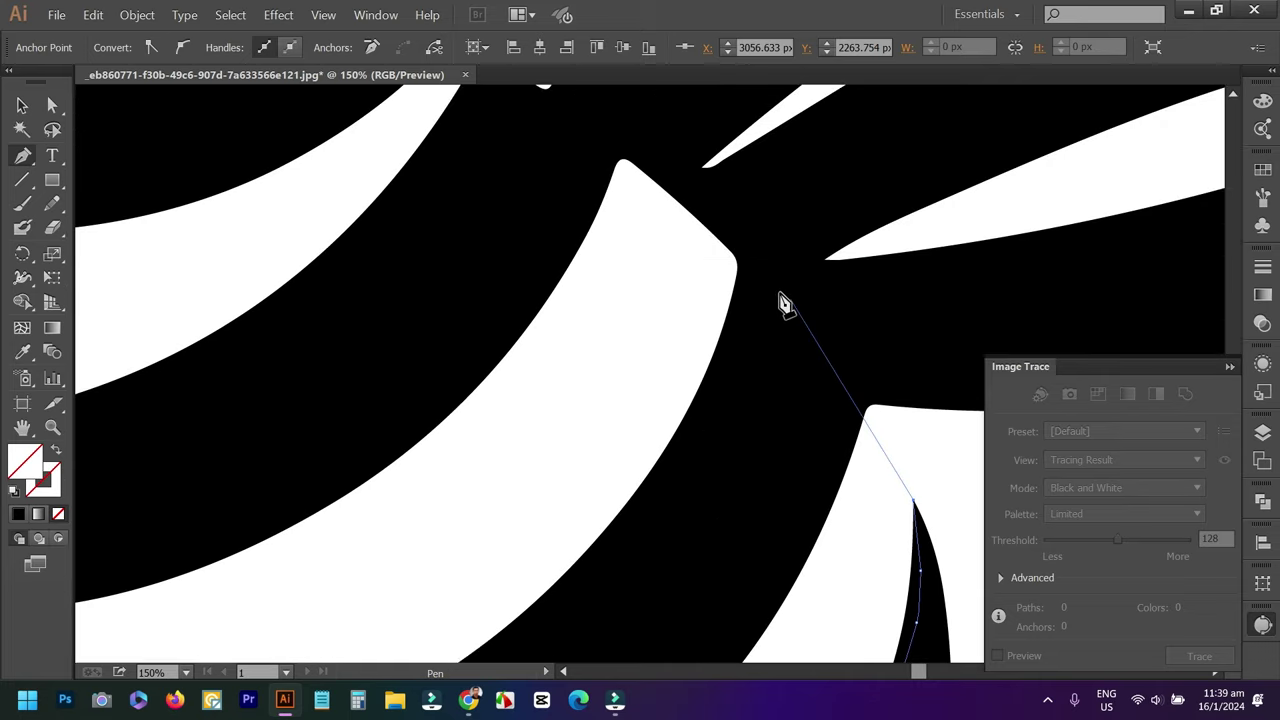
Trace anchors along the stripe edge down to the stripe's notch.
mouse_move(767, 259)
left_mouse_down()
mouse_move(686, 207)
mouse_move(759, 330)
left_mouse_up()
left_click(755, 286)
scroll(755, 288, "down", 2)
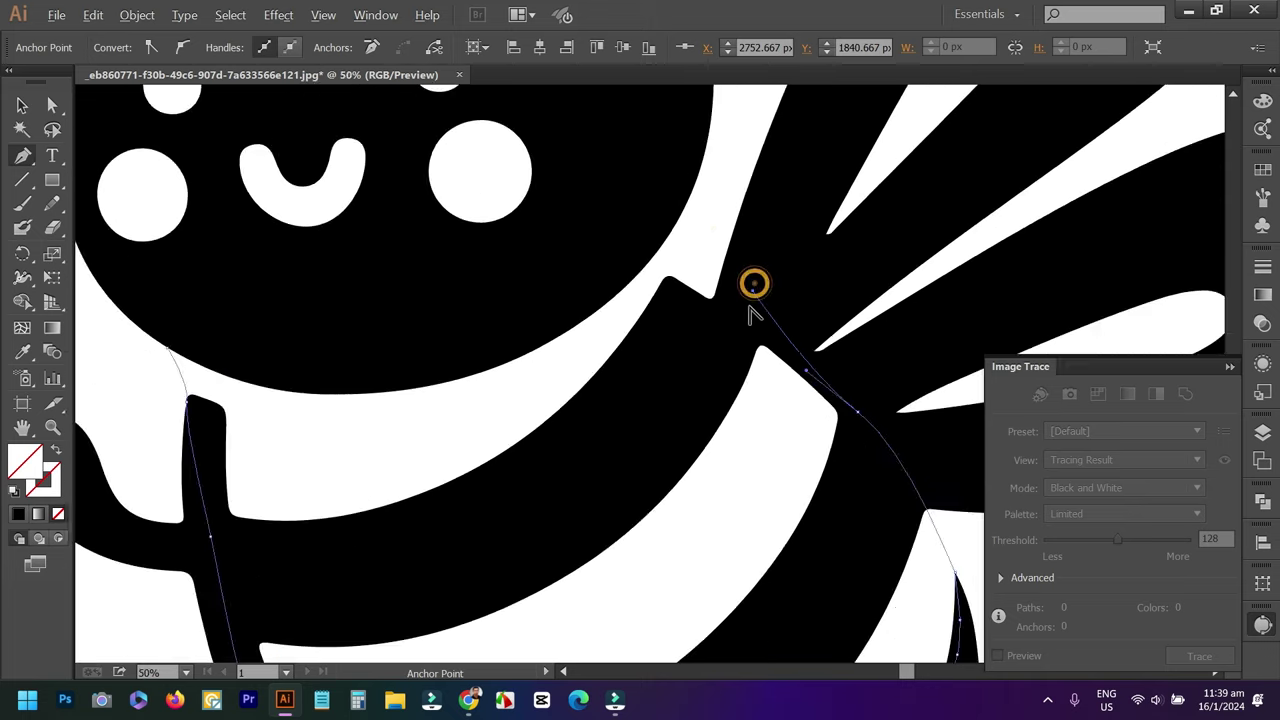
scroll(755, 288, "down", 2)
scroll(750, 295, "up", 2)
scroll(740, 308, "up", 2)
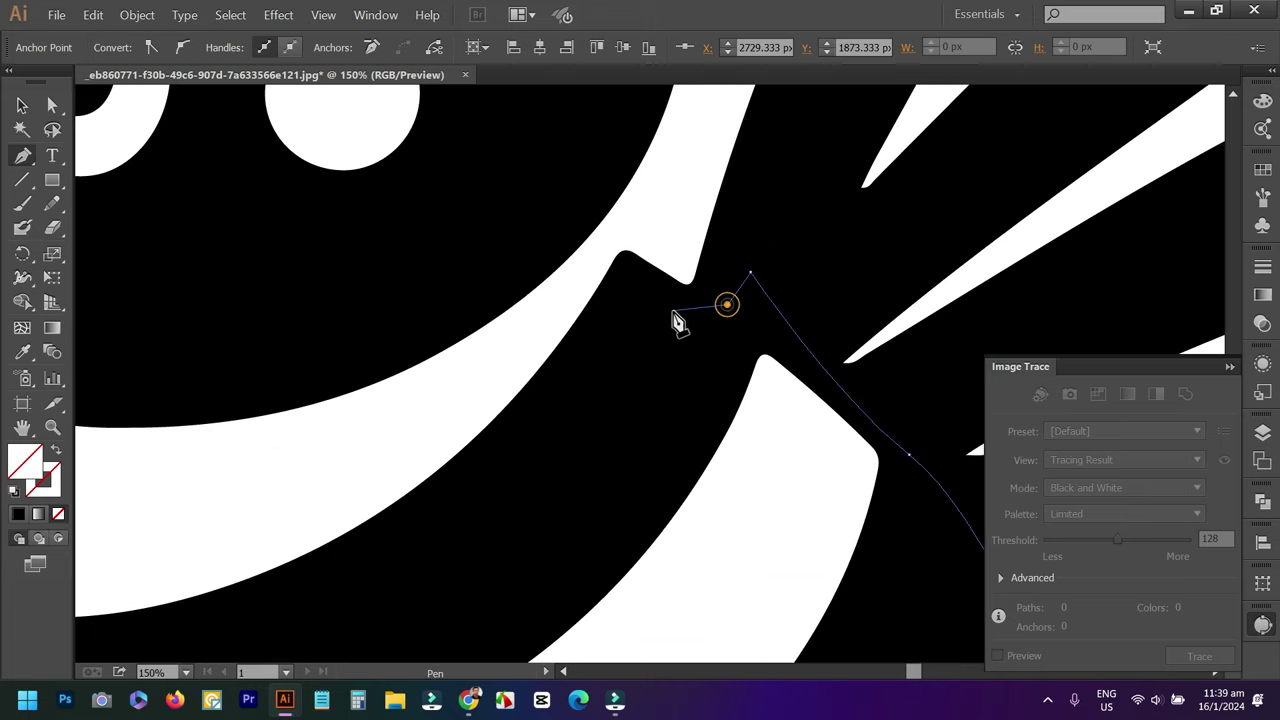
scroll(655, 285, "up", 3)
left_click(637, 284)
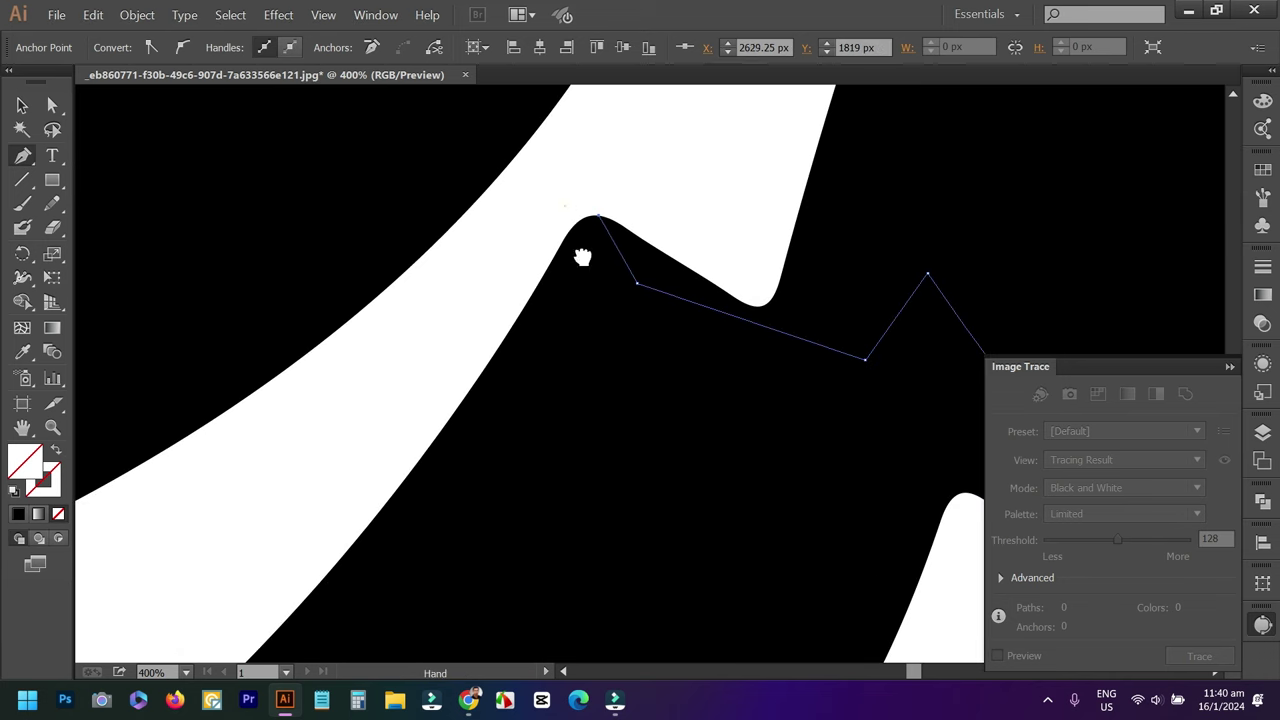
left_click_drag(583, 257, 614, 374)
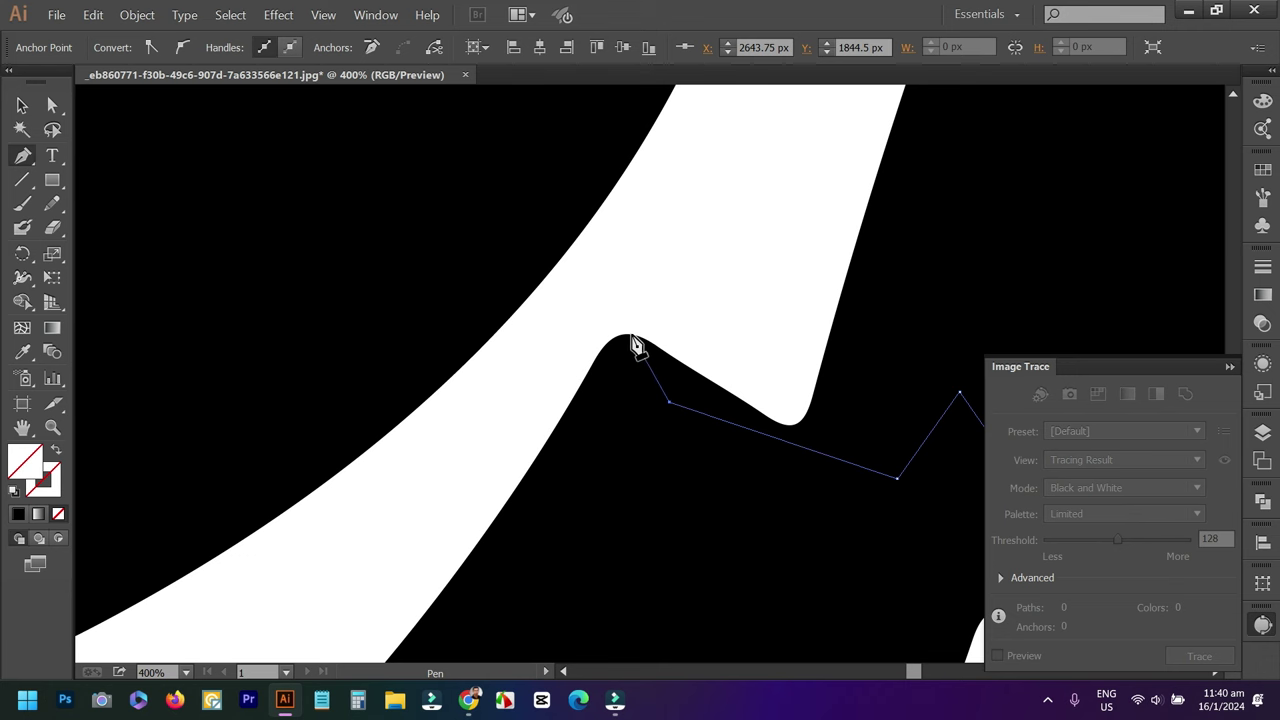
Place the final anchors round the stripe corner and neck, closing the path at its start.
left_click_drag(607, 196, 628, 127)
scroll(566, 251, "down", 1)
scroll(566, 251, "down", 2)
scroll(565, 305, "down", 2)
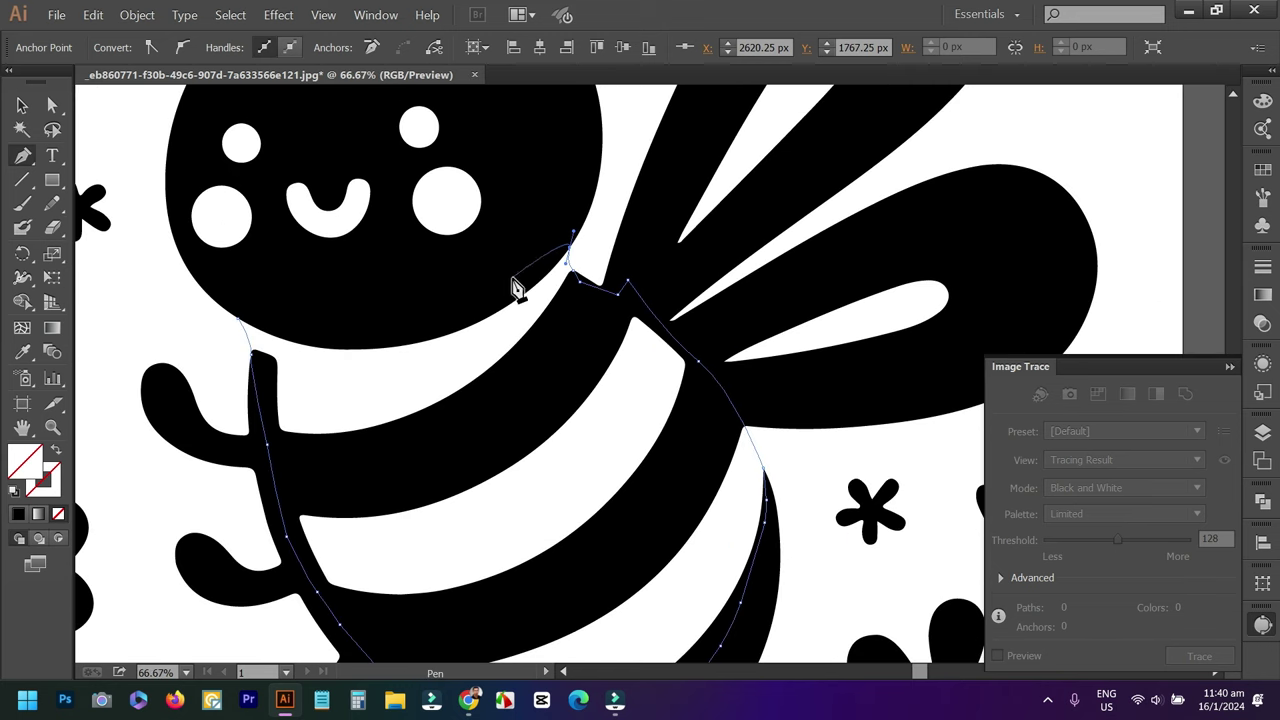
left_click_drag(490, 275, 297, 336)
left_click(248, 318)
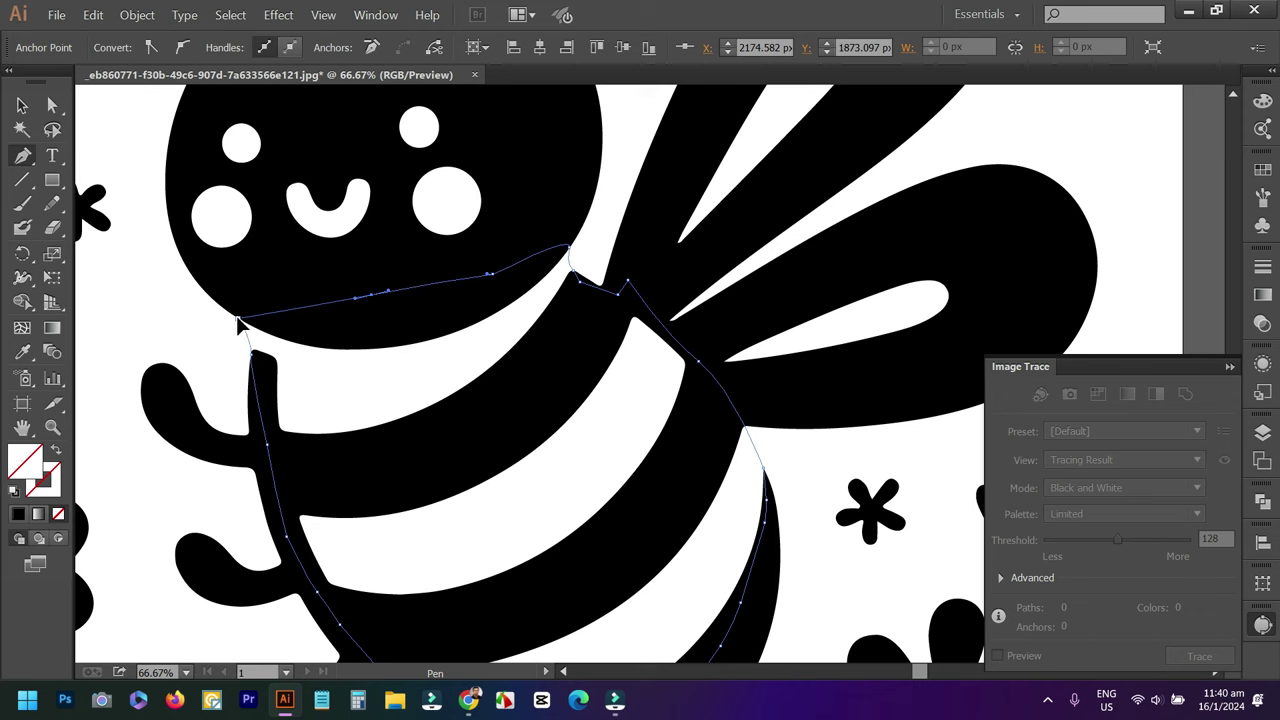
scroll(449, 346, "down", 1)
scroll(480, 445, "down", 1)
left_click_drag(478, 443, 590, 414)
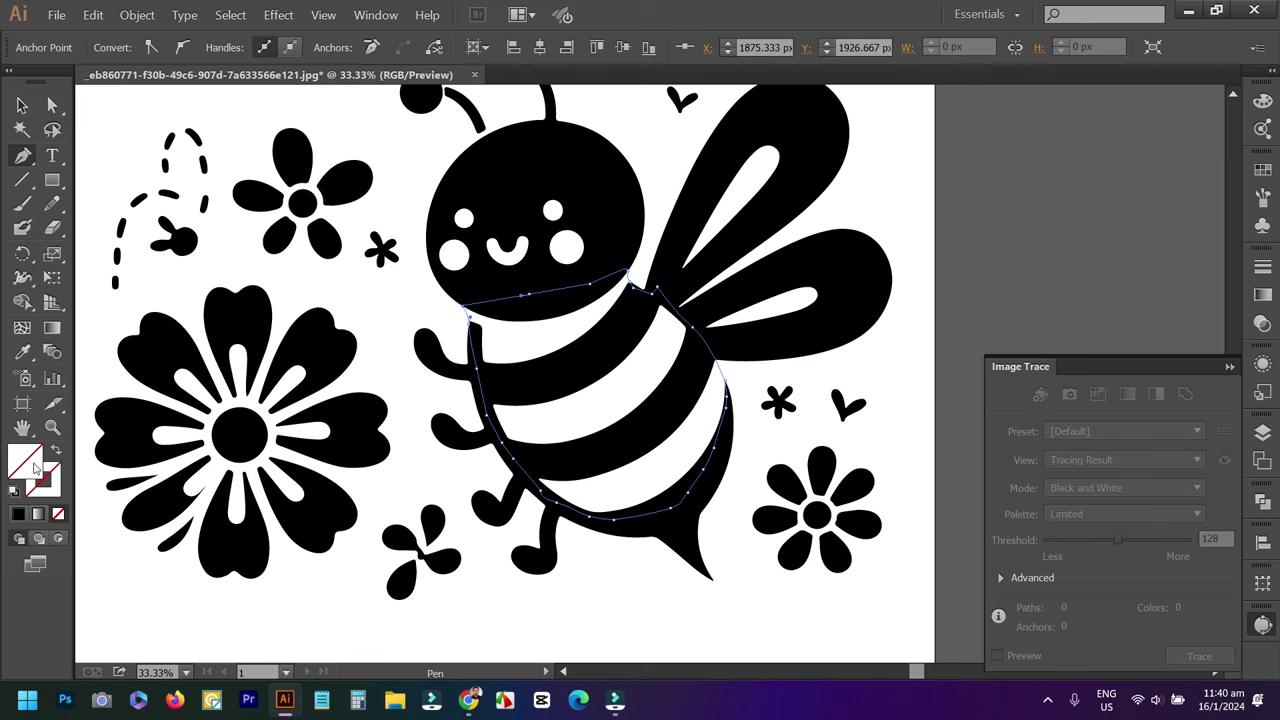
Fill the closed body outline with the reference bee's yellow using the Eyedropper.
left_click_drag(164, 366, 476, 391)
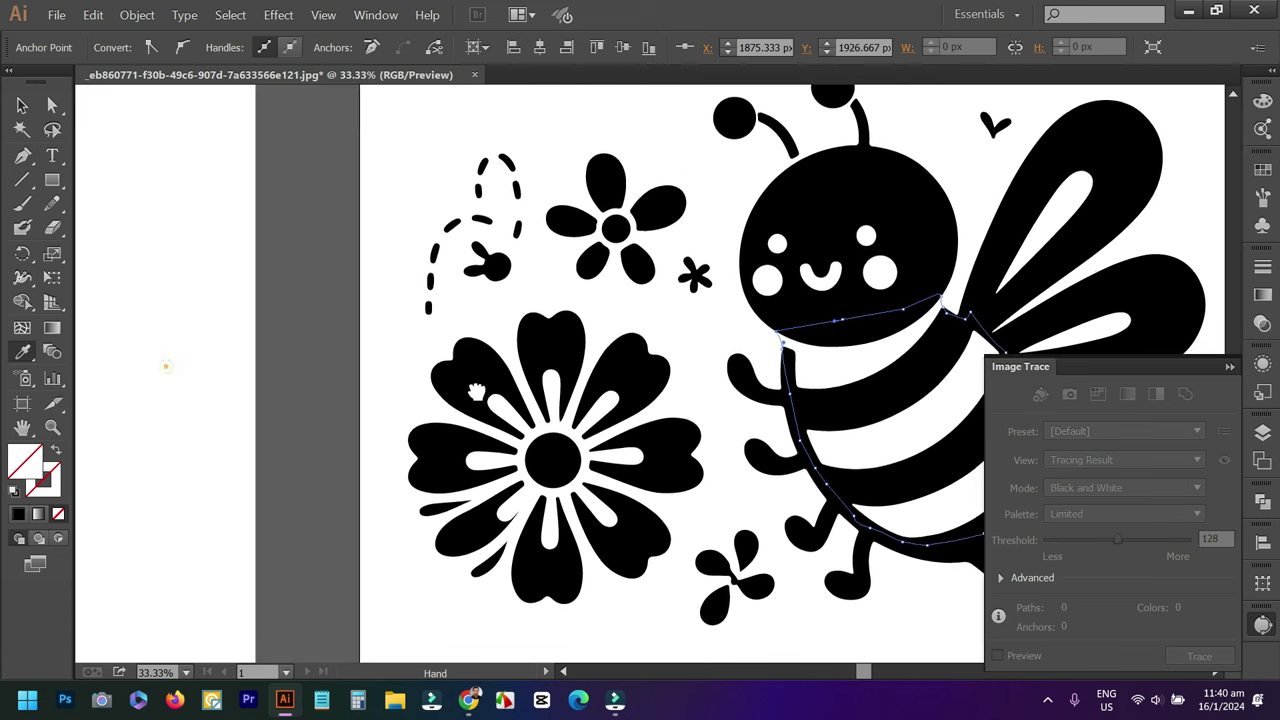
scroll(497, 385, "down", 3)
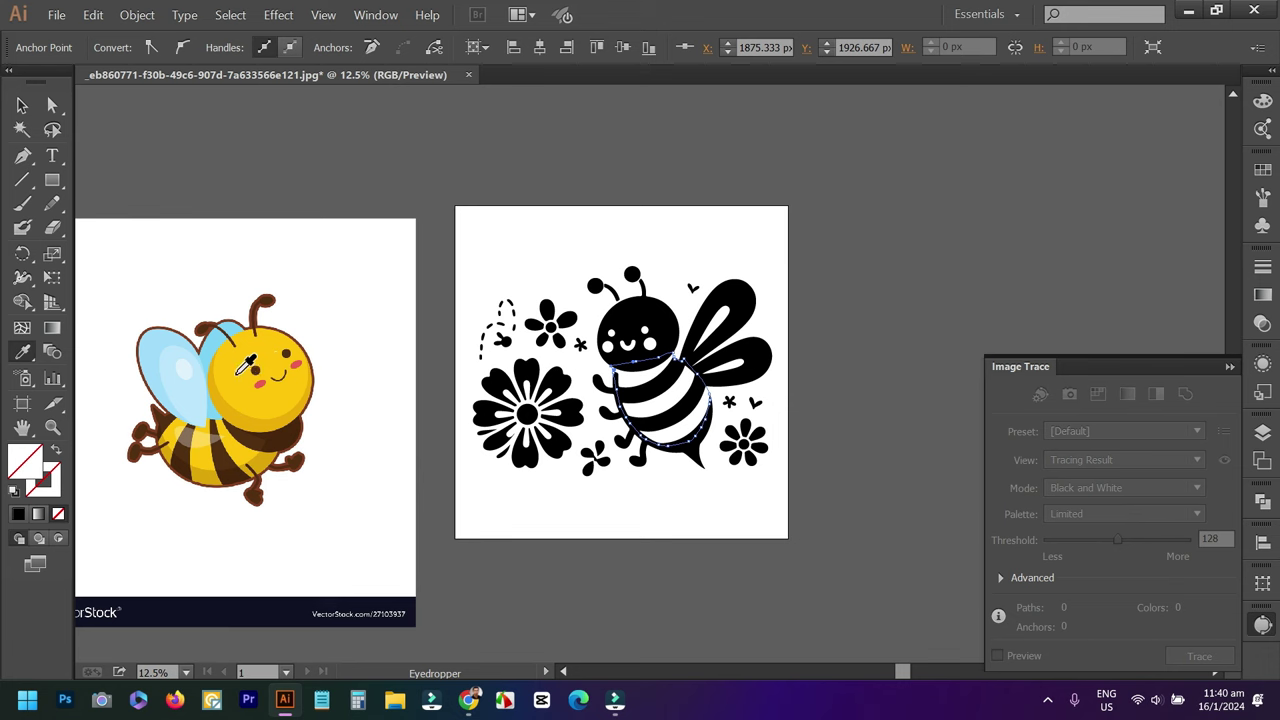
left_click(240, 372)
left_click(24, 108)
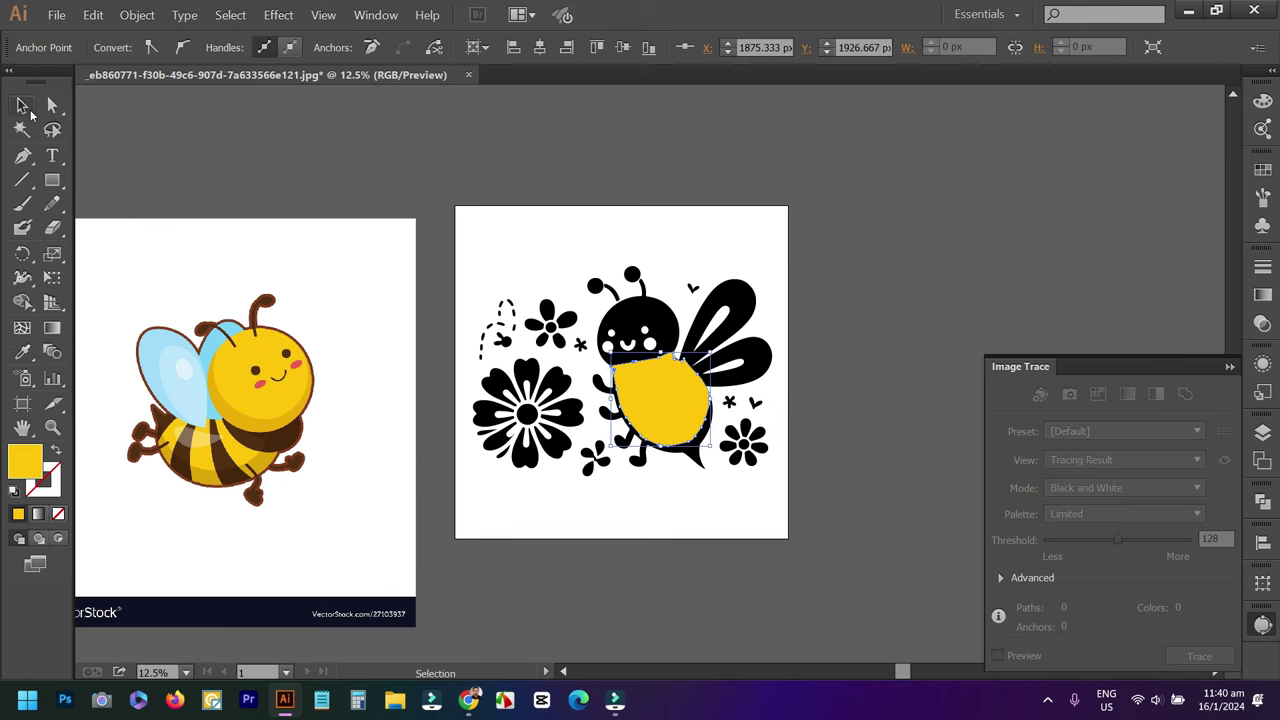
Send the yellow body shape to the back, behind the black stripes, and deselect it.
scroll(681, 462, "up", 2)
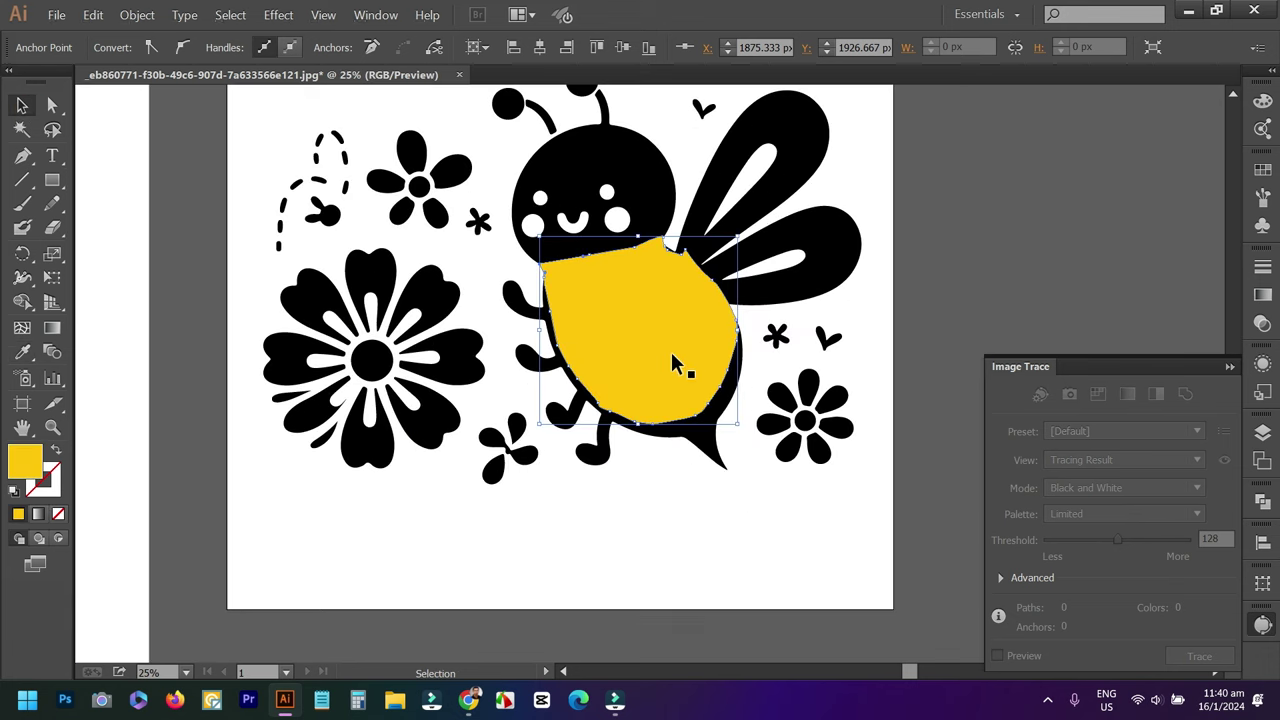
scroll(670, 349, "up", 2)
scroll(669, 377, "up", 1)
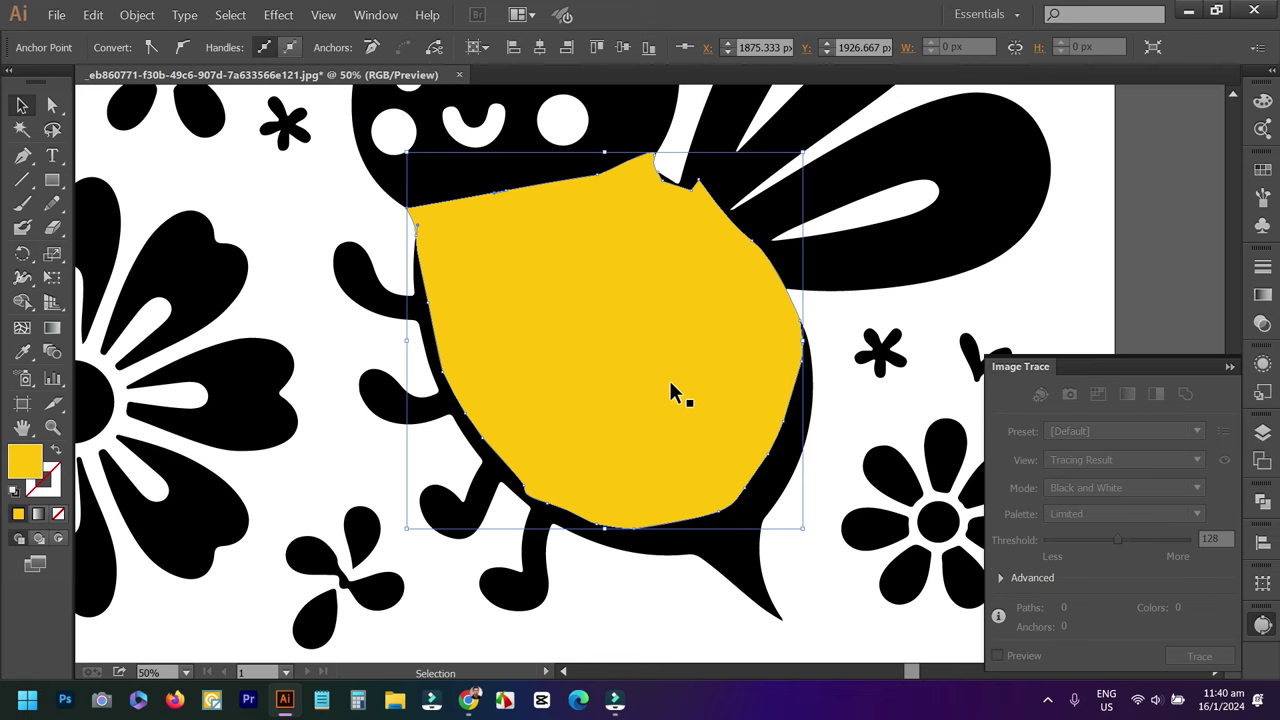
right_click(671, 383)
mouse_move(718, 613)
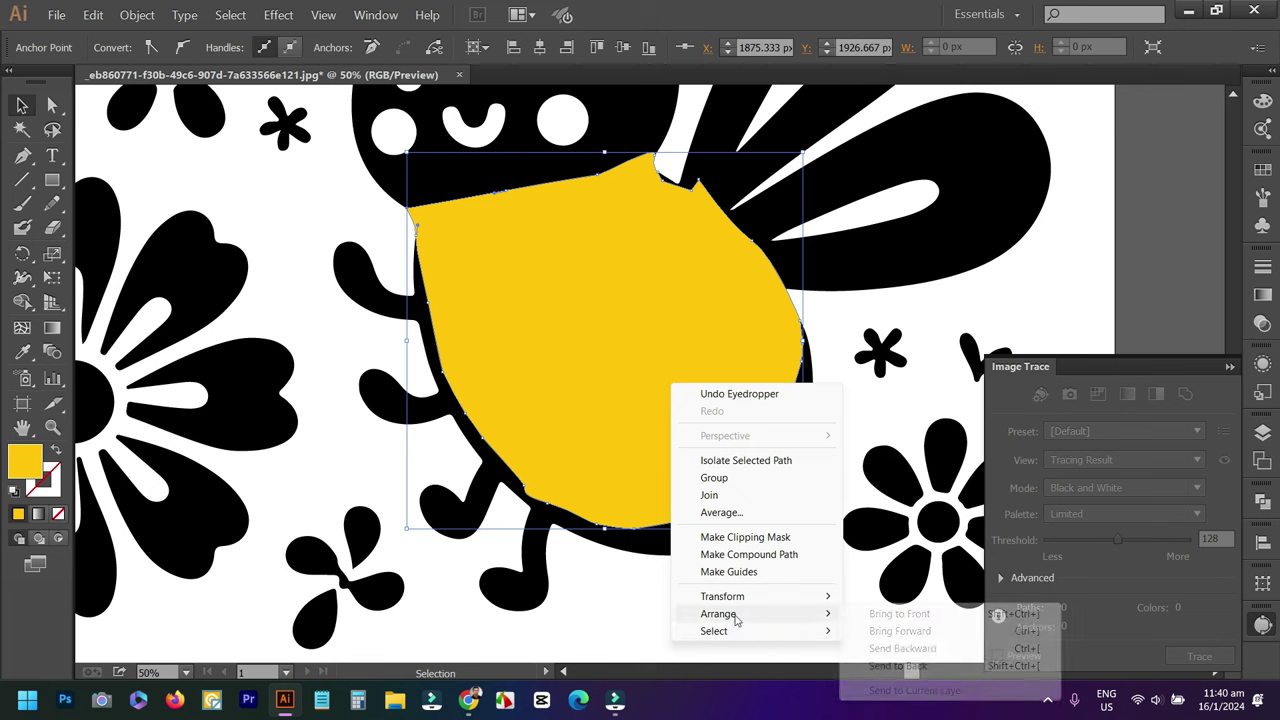
left_click(893, 666)
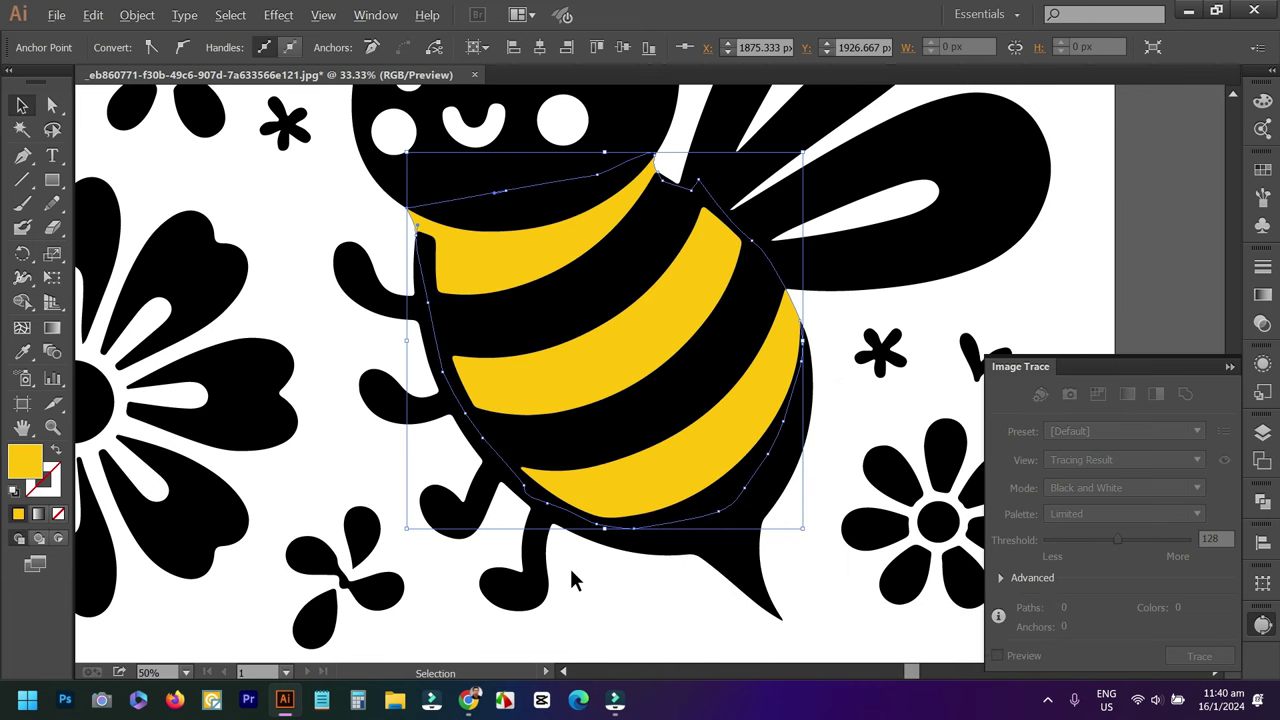
scroll(572, 574, "down", 1)
left_click(804, 492)
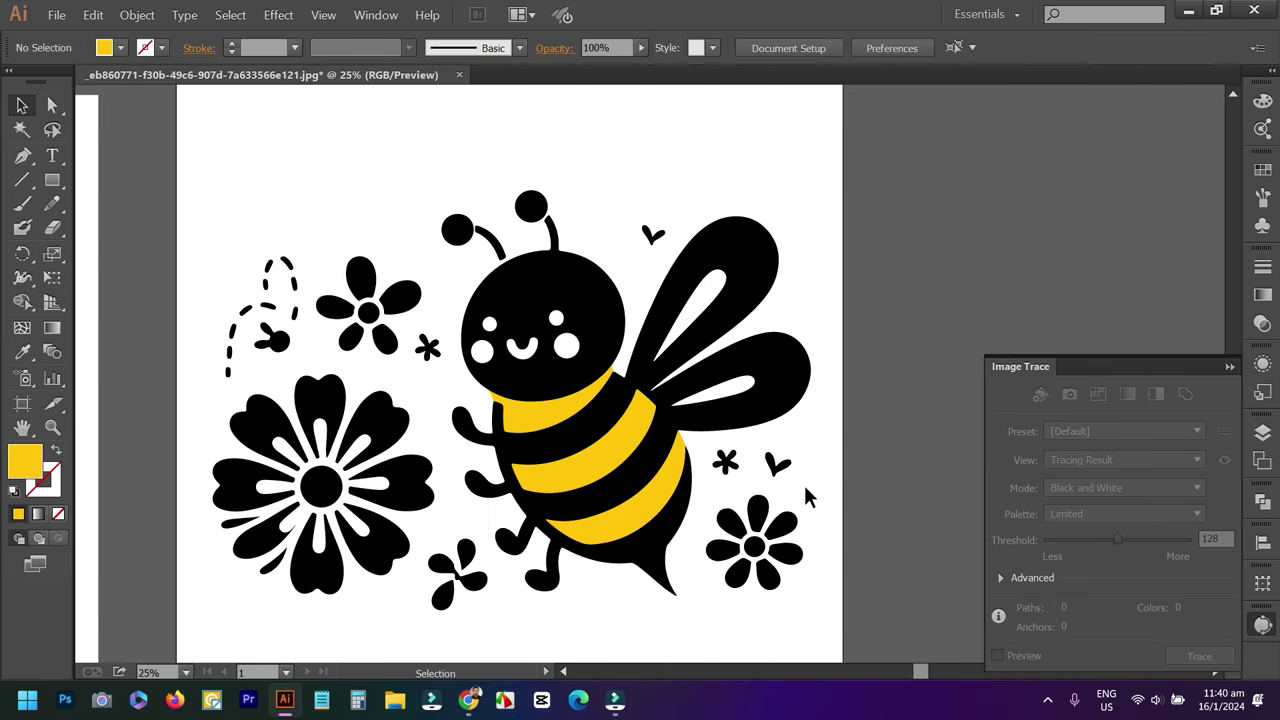
scroll(652, 486, "up", 1)
scroll(657, 482, "up", 2)
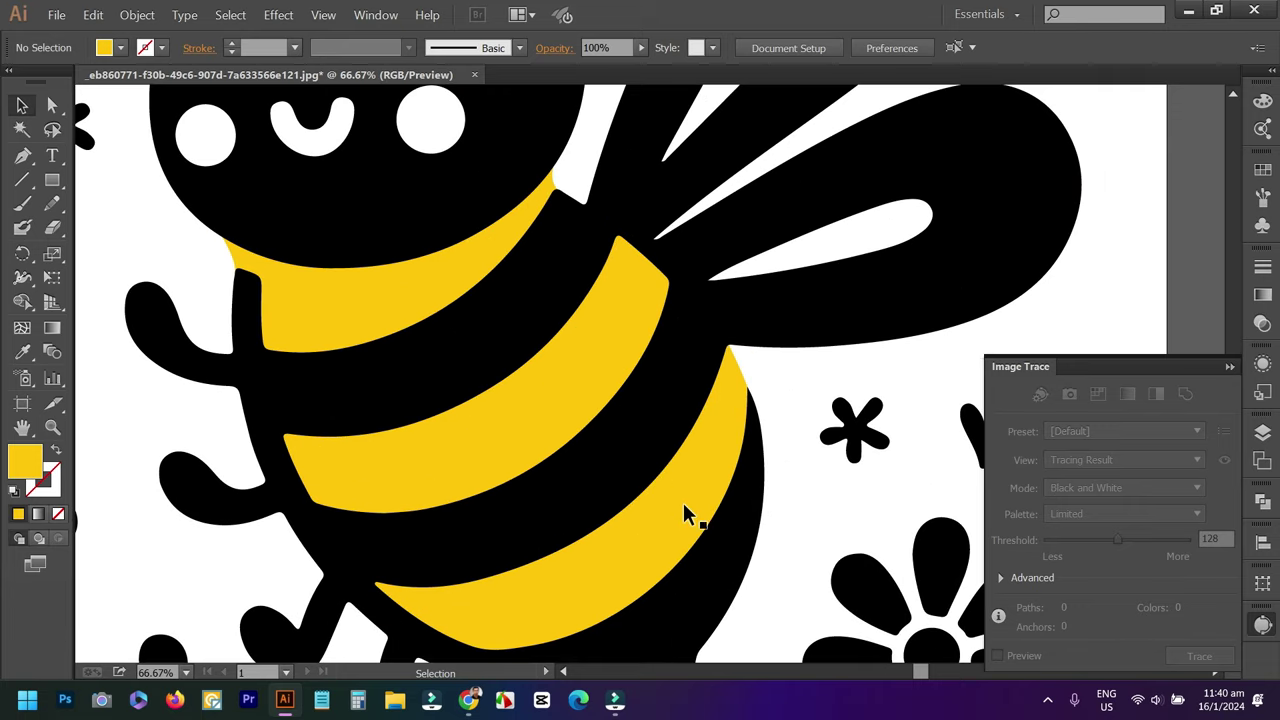
scroll(682, 500, "down", 2)
scroll(672, 493, "down", 1)
left_click_drag(699, 527, 685, 430)
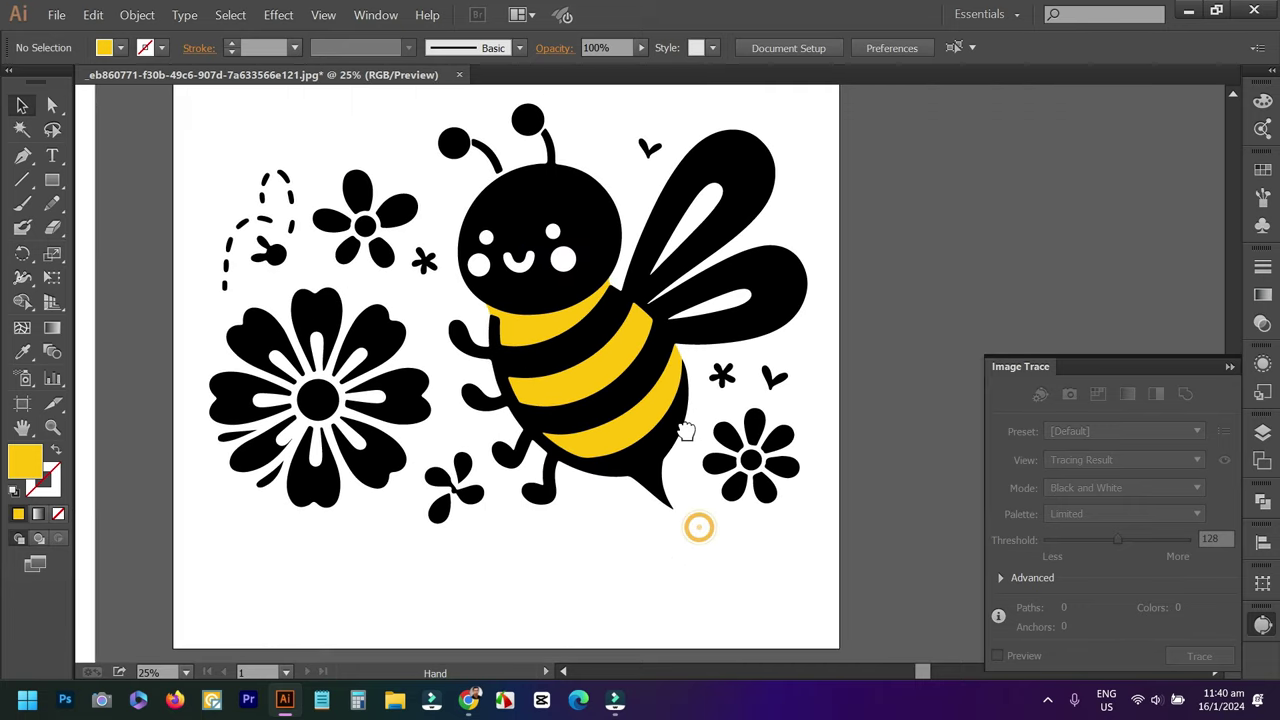
Zoom in on the large flower and switch to the Pen tool.
scroll(640, 350, "down", 2)
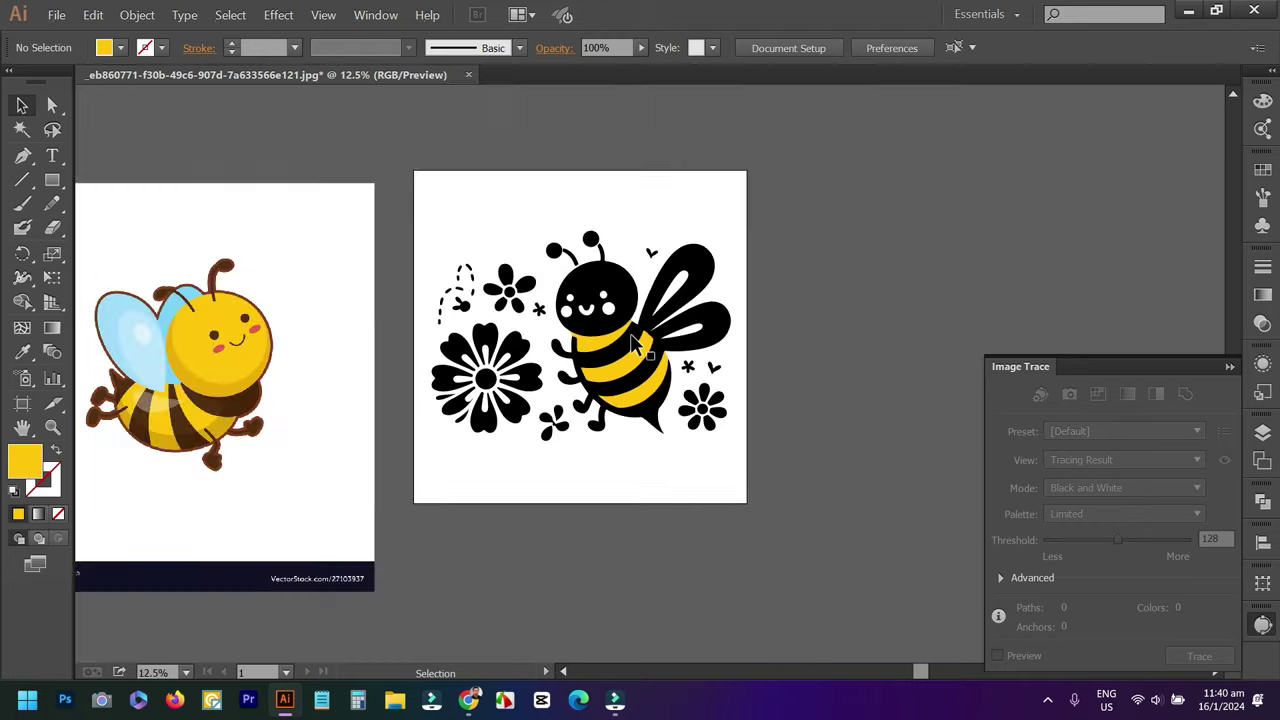
scroll(703, 320, "up", 3)
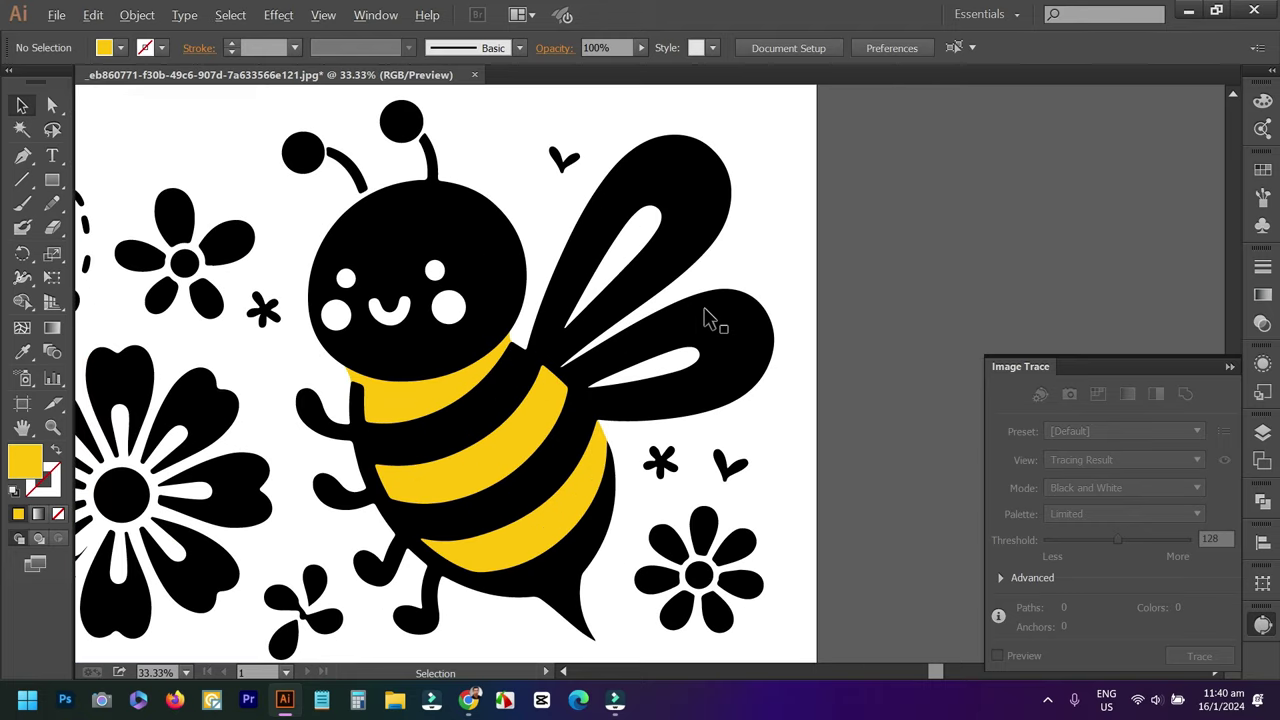
scroll(655, 290, "down", 1)
scroll(690, 312, "down", 2)
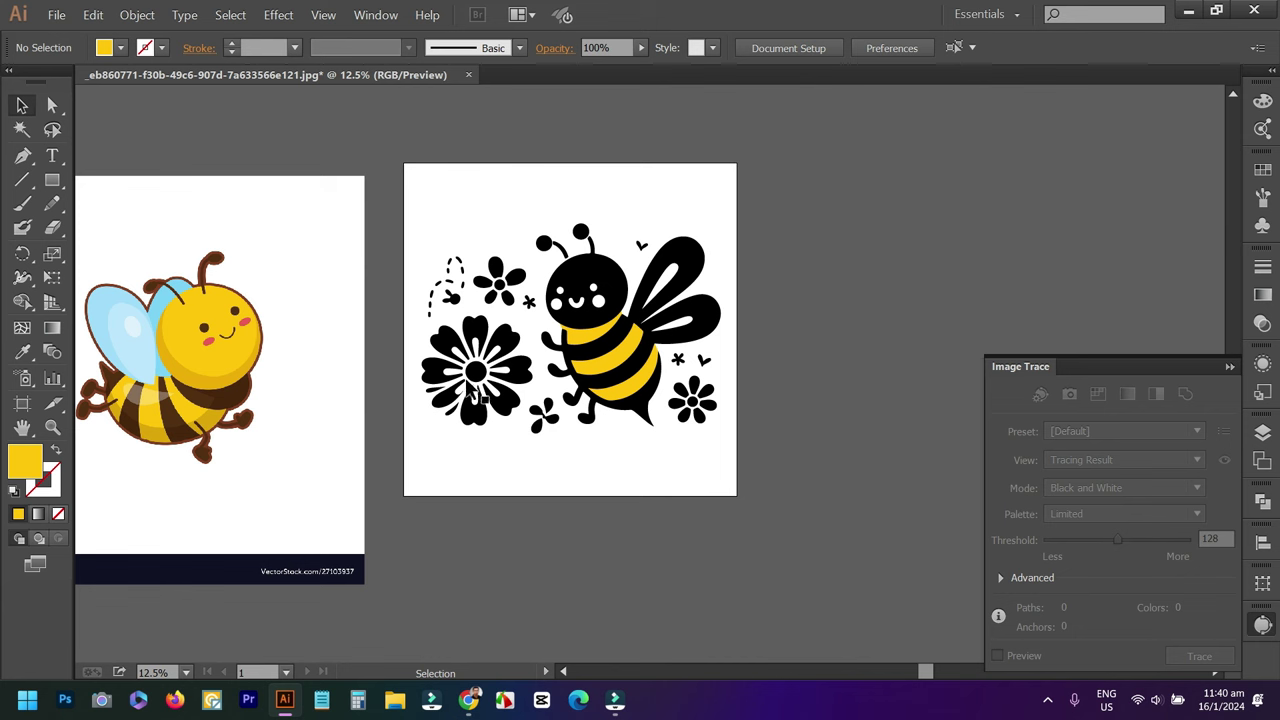
scroll(470, 384, "up", 2)
scroll(490, 430, "up", 2)
scroll(502, 420, "up", 1)
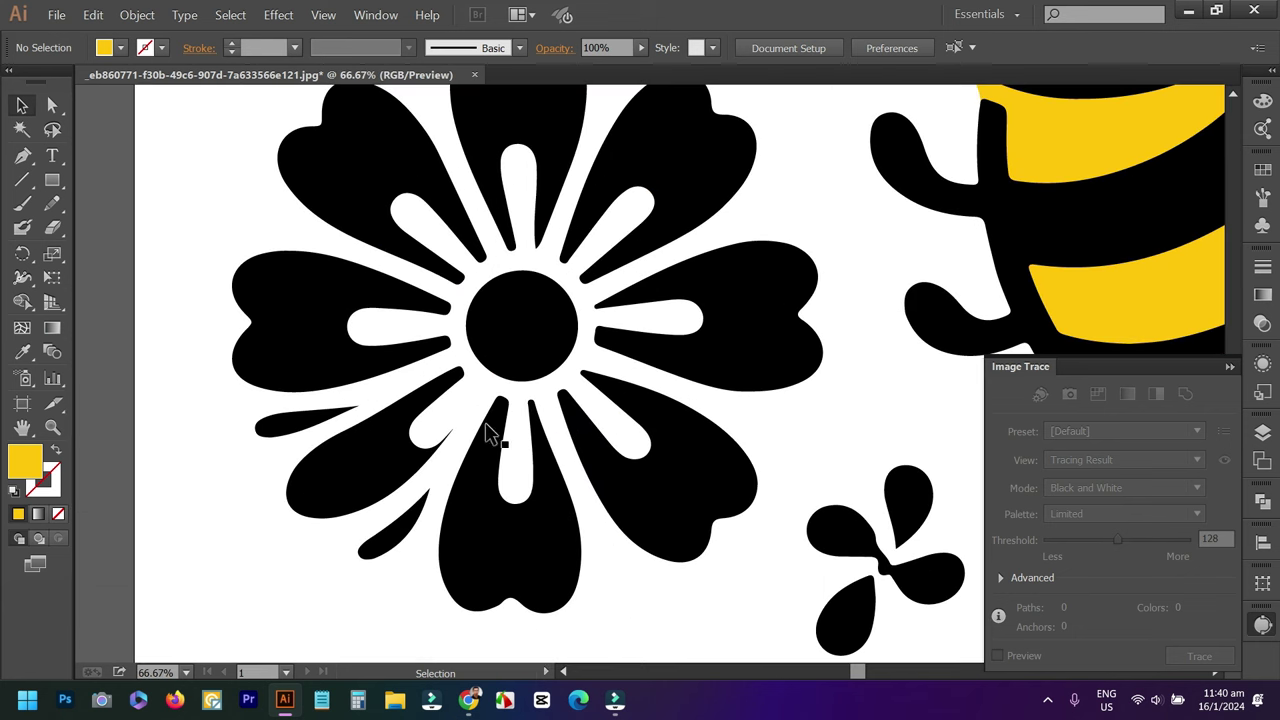
scroll(484, 428, "up", 1)
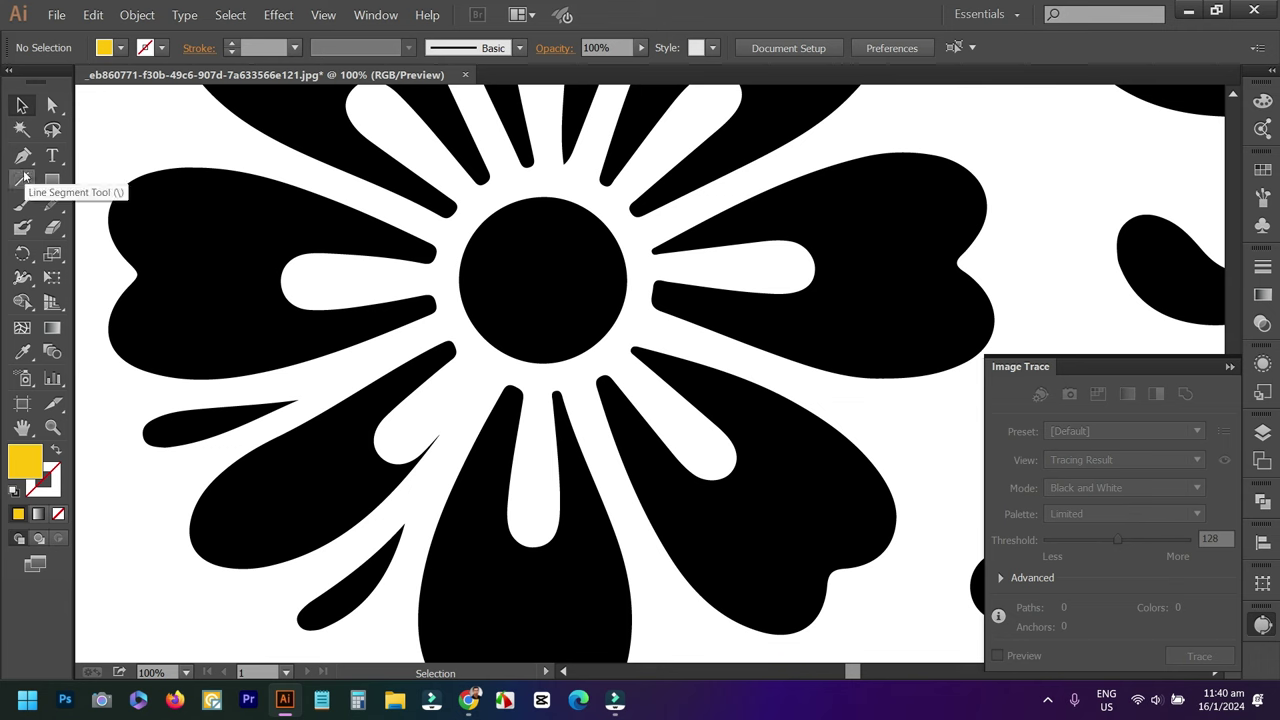
left_click(24, 160)
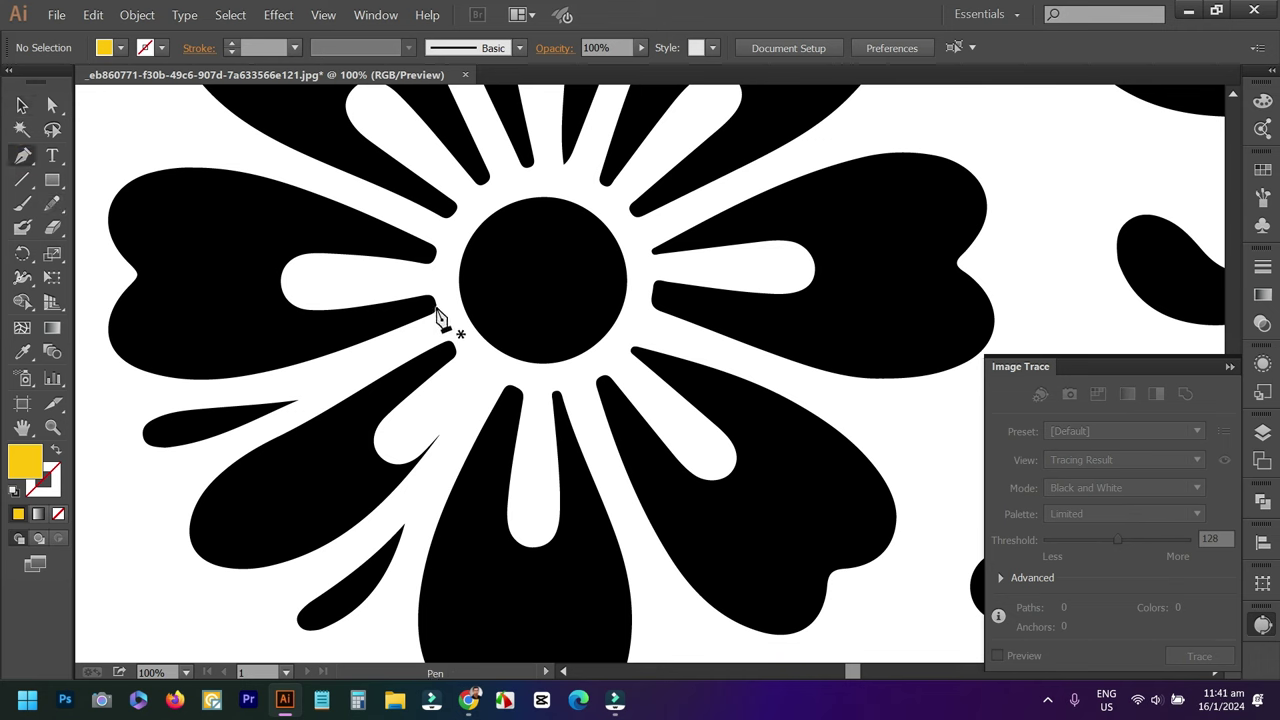
Draw an unfilled ellipse around the flower centre, then move and enlarge it to fit.
left_click(52, 180)
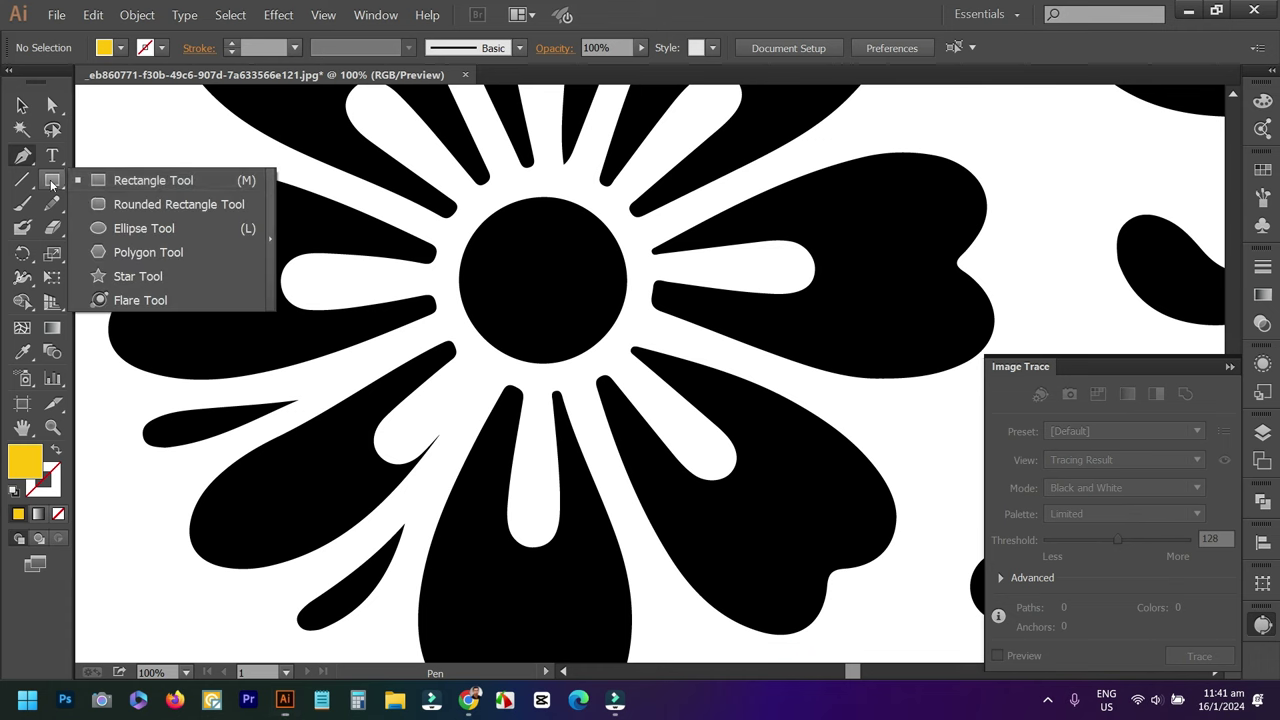
left_click(116, 225)
left_click_drag(420, 186, 648, 405)
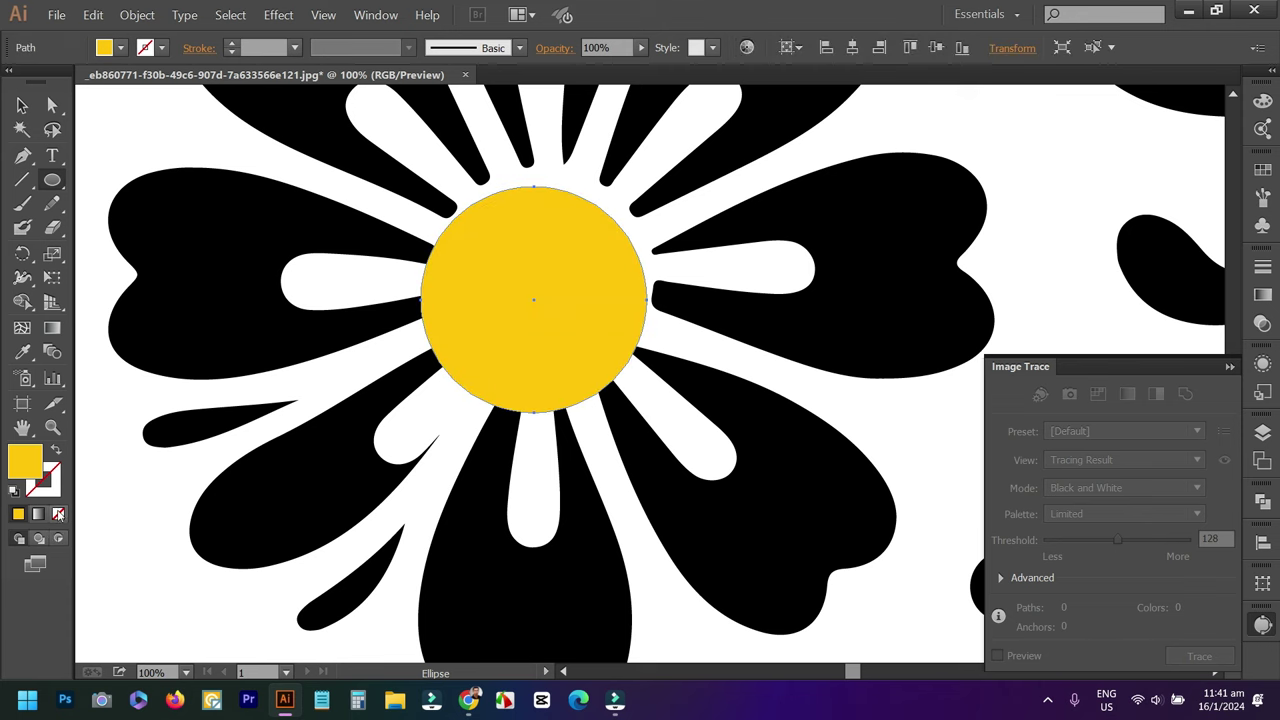
left_click(58, 513)
left_click(21, 105)
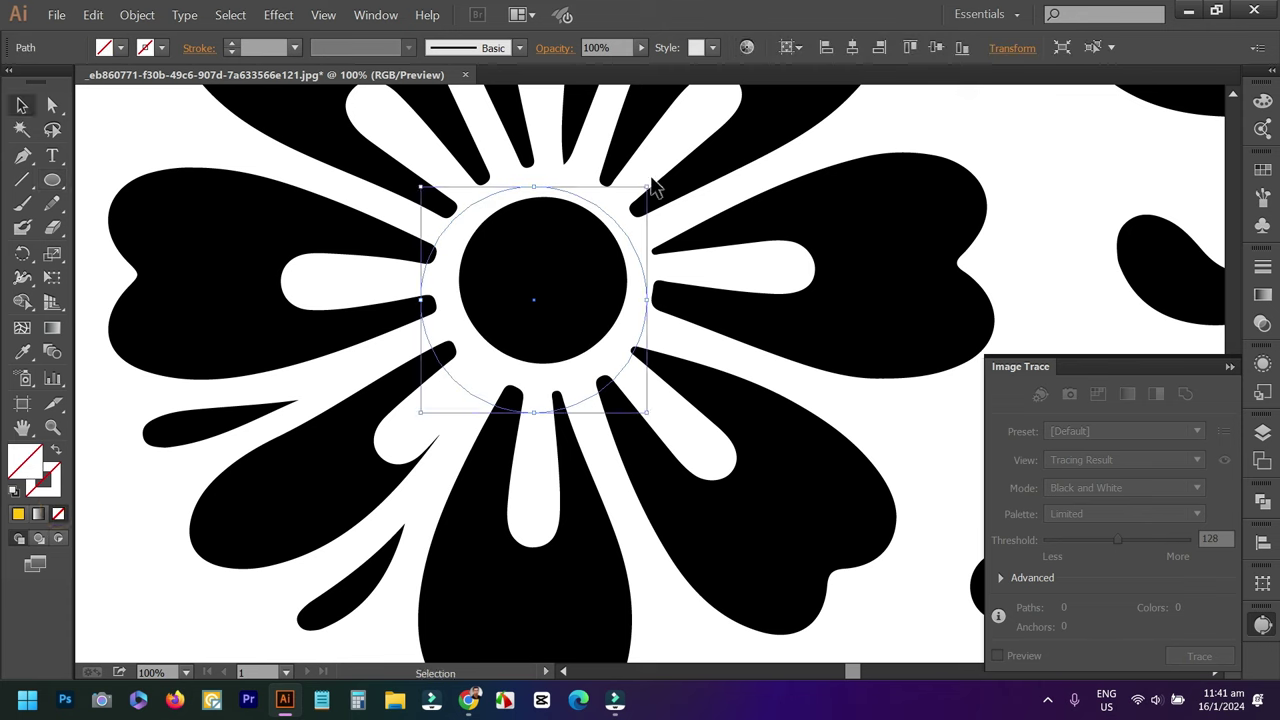
left_click_drag(555, 198, 563, 173)
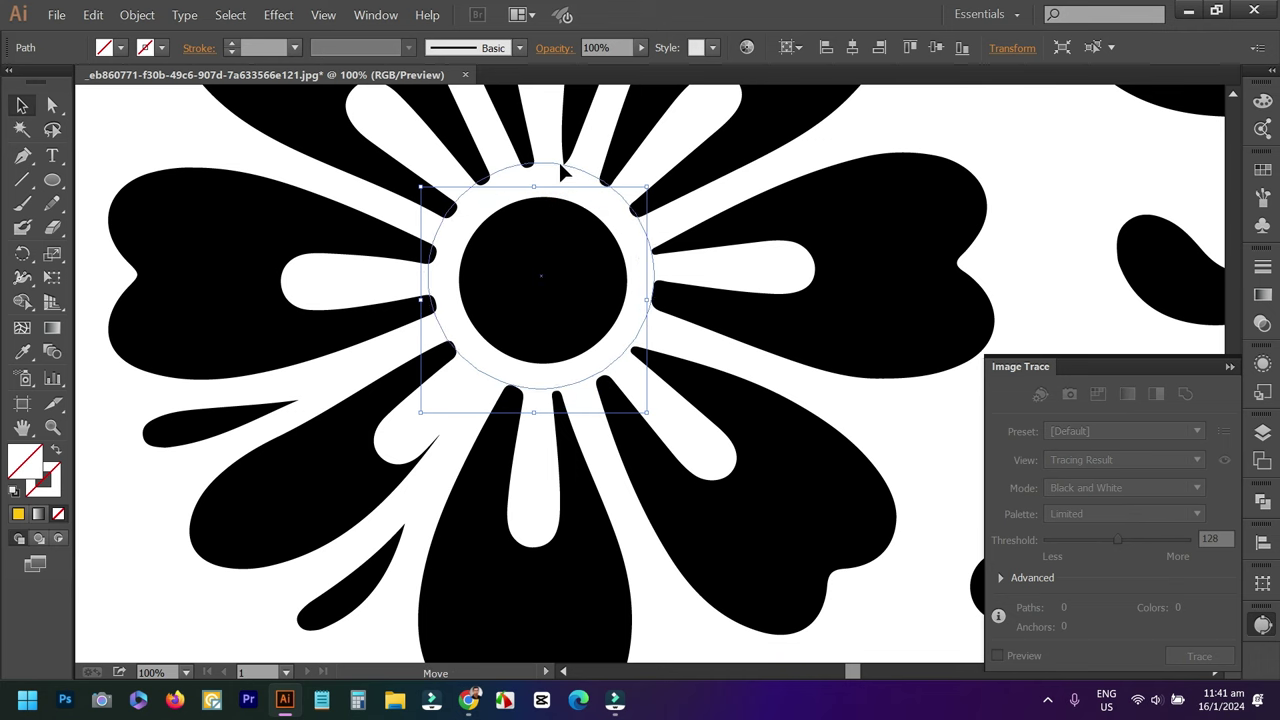
left_click_drag(563, 173, 563, 173)
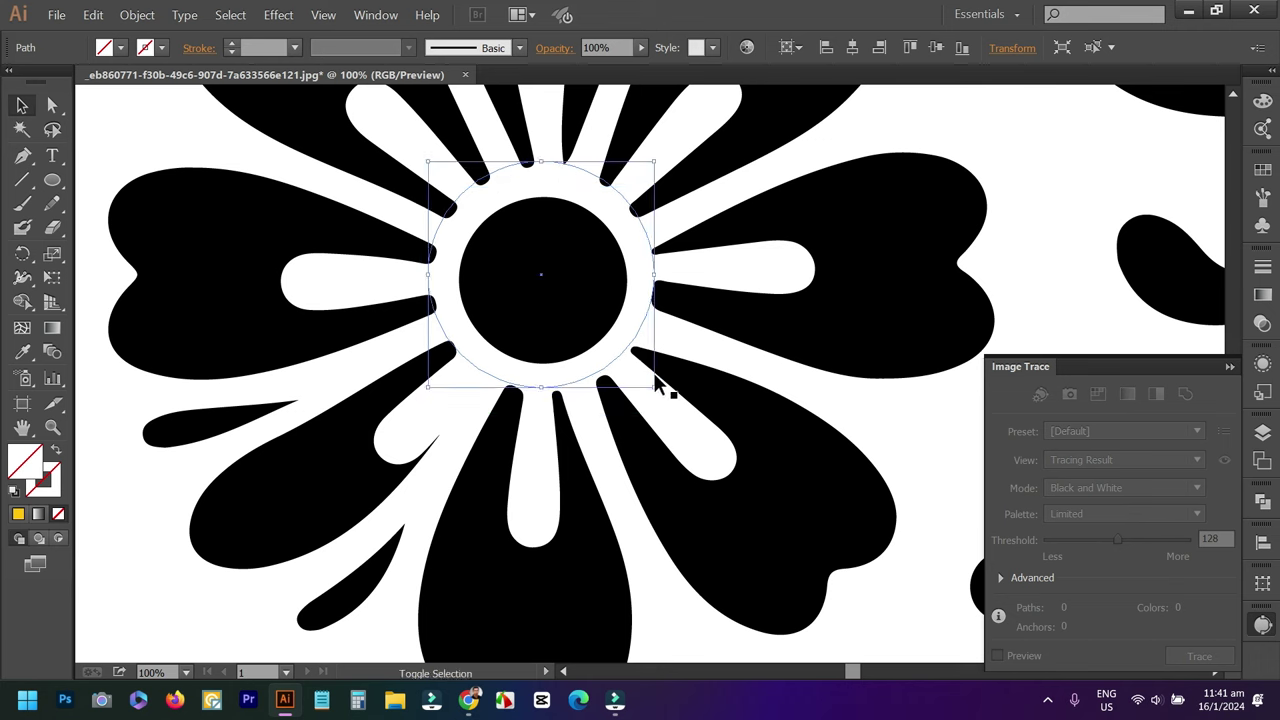
left_click_drag(654, 388, 659, 394)
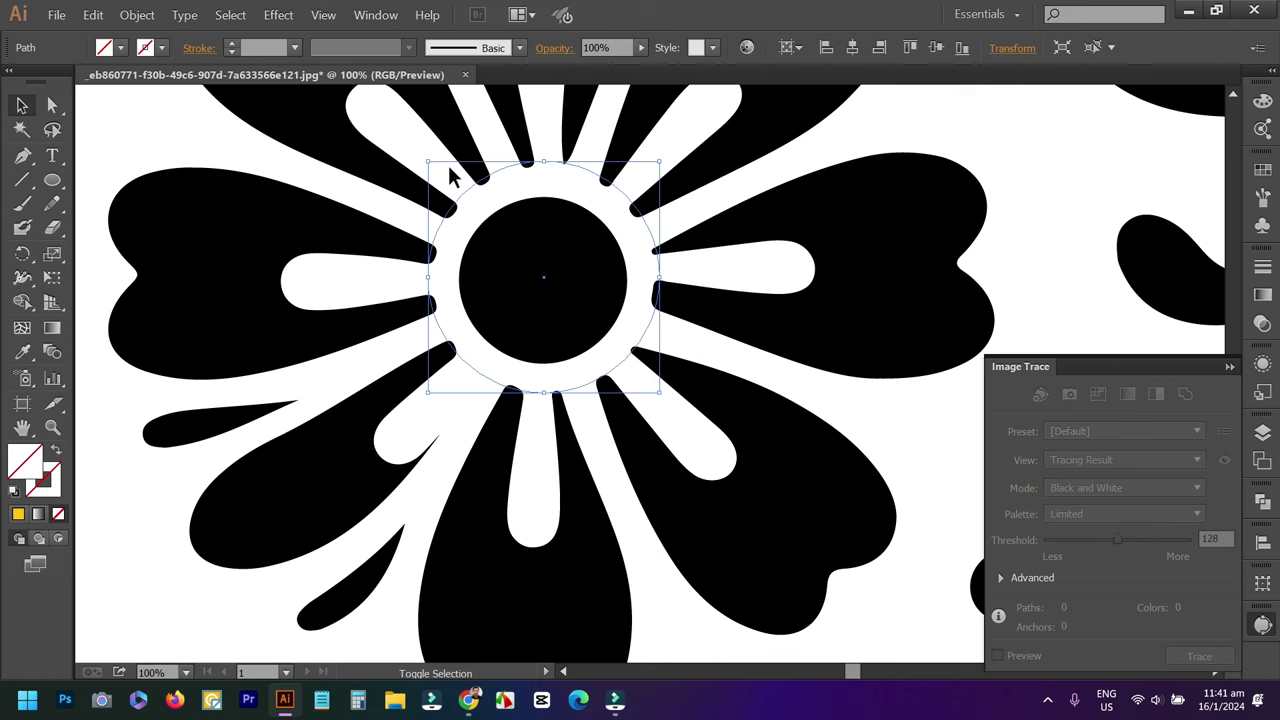
left_click_drag(660, 162, 664, 158)
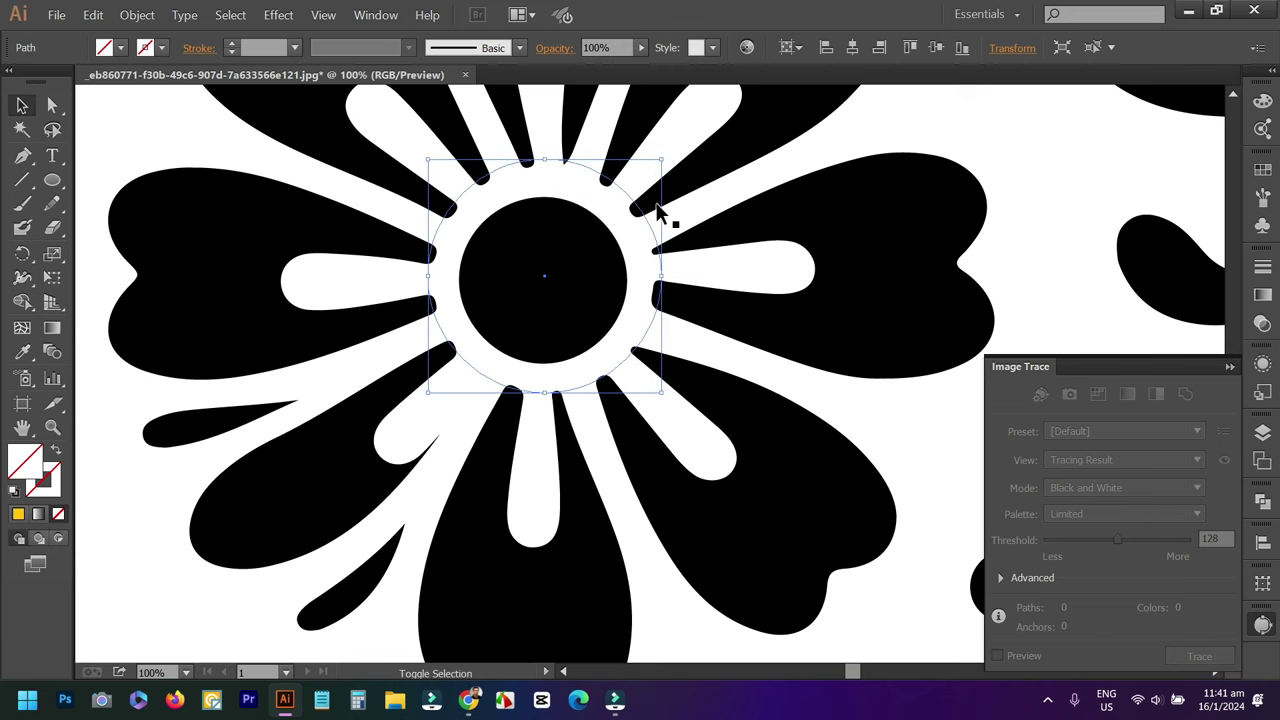
left_click(450, 492)
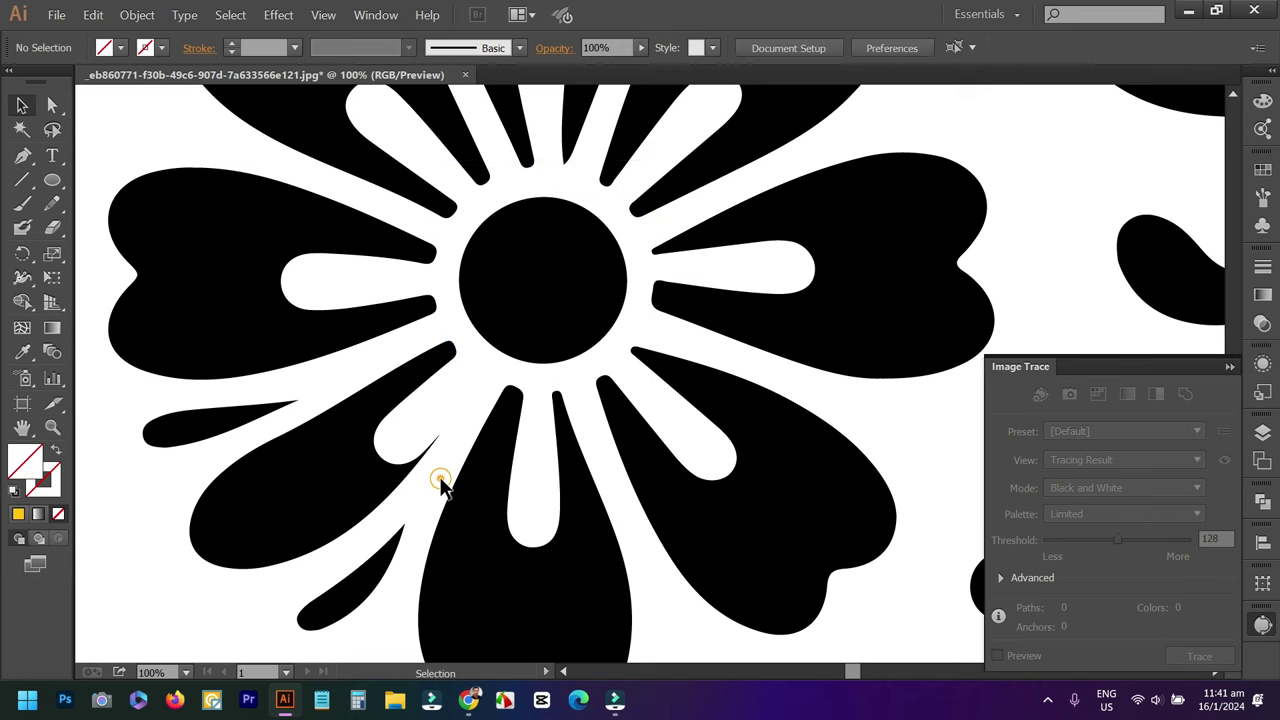
Give the ring around the flower centre a 2 pt stroke weight.
scroll(446, 485, "up", 1)
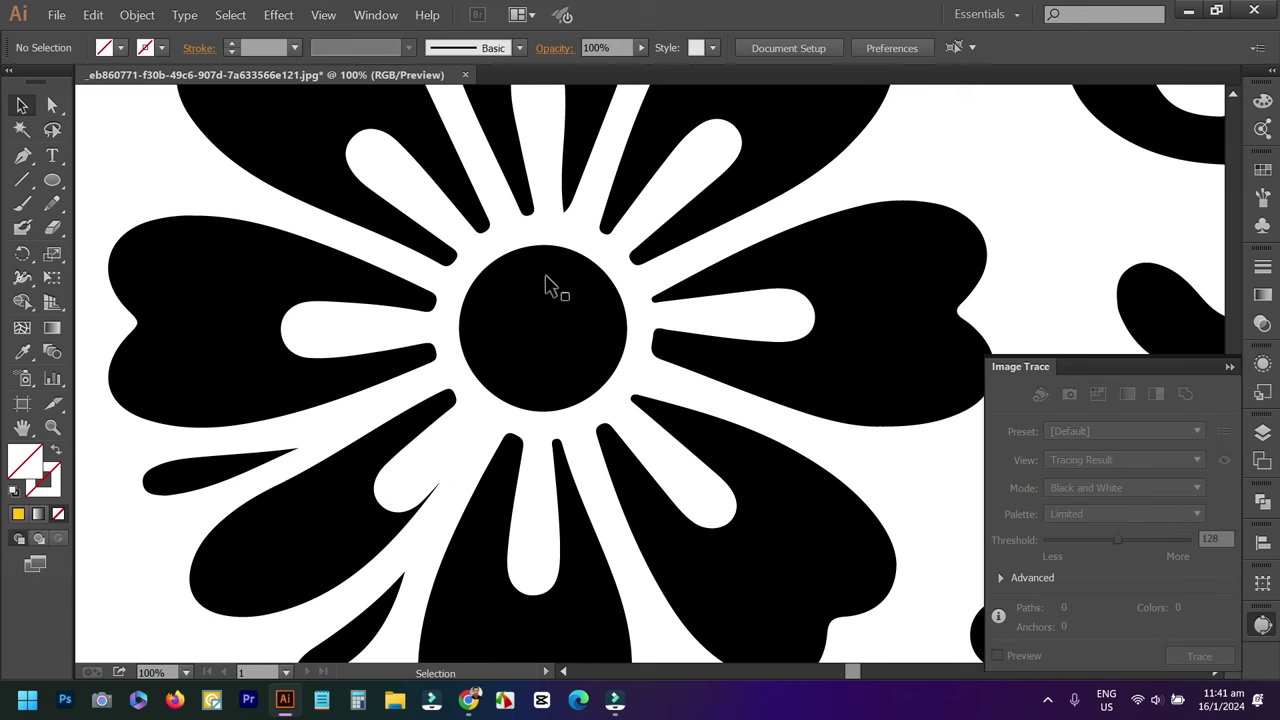
key("ctrl+a")
left_click(598, 246)
key("ctrl+a")
left_click(438, 282)
left_click(438, 280)
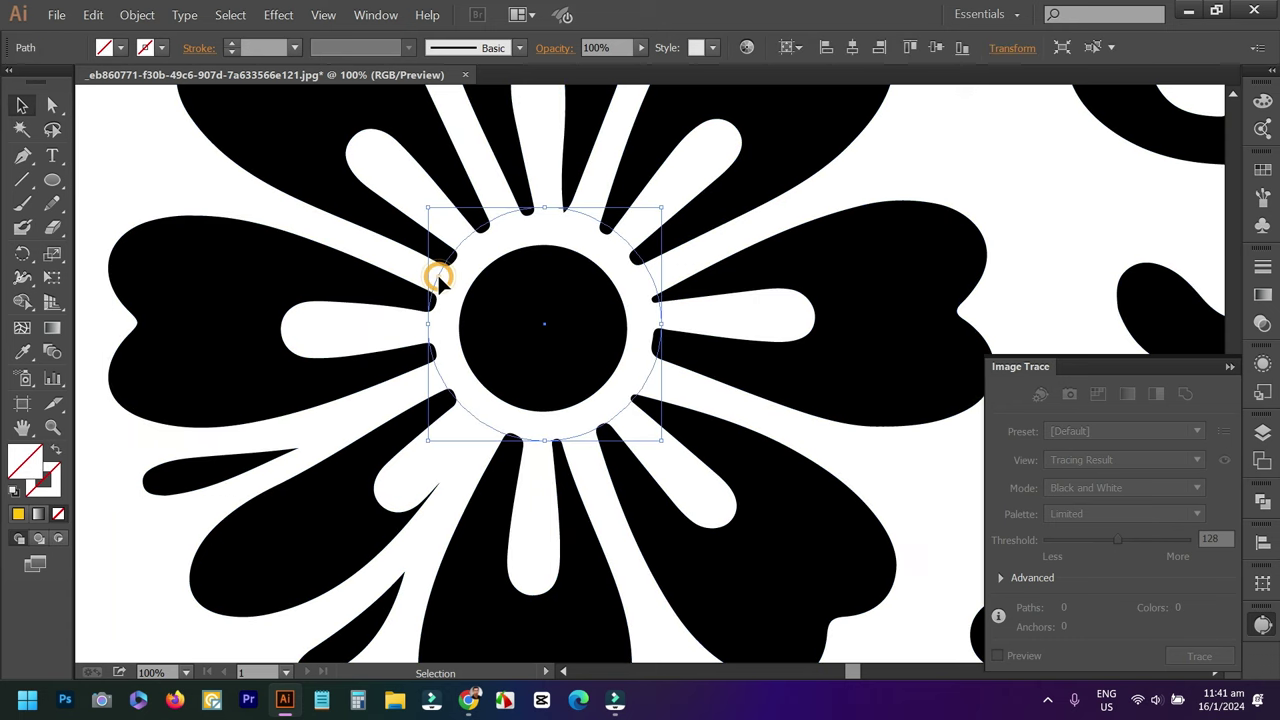
left_click(231, 45)
left_click(231, 46)
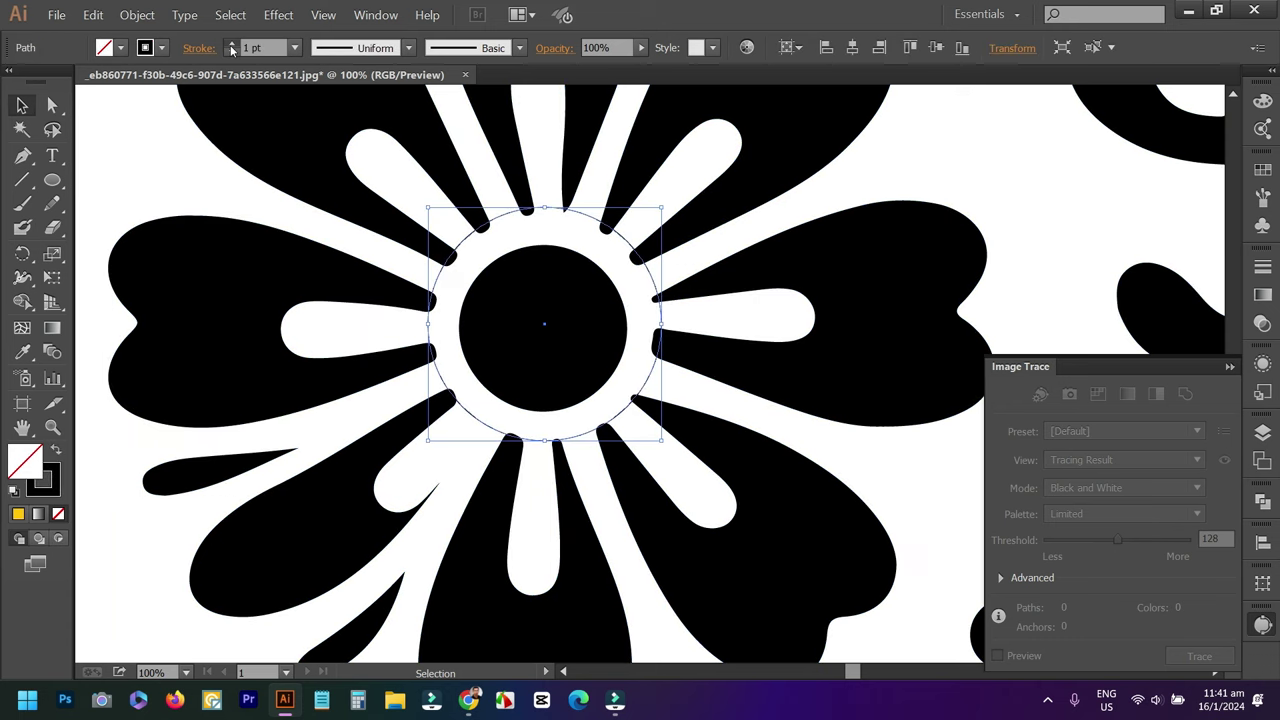
left_click(508, 258)
With the traced artwork selected, fill the white gap at the petal tip with black using the Pencil.
scroll(505, 265, "down", 1, "alt")
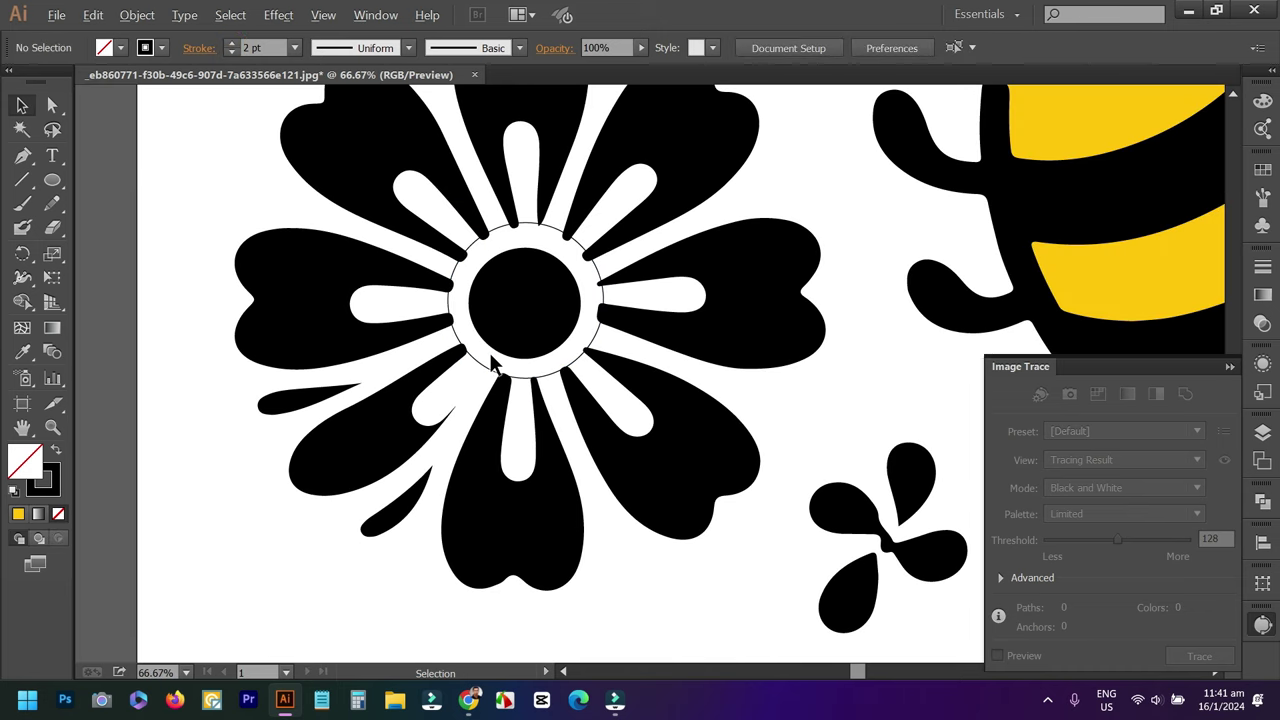
scroll(519, 373, "up", 1, "alt")
scroll(457, 423, "up", 1, "alt")
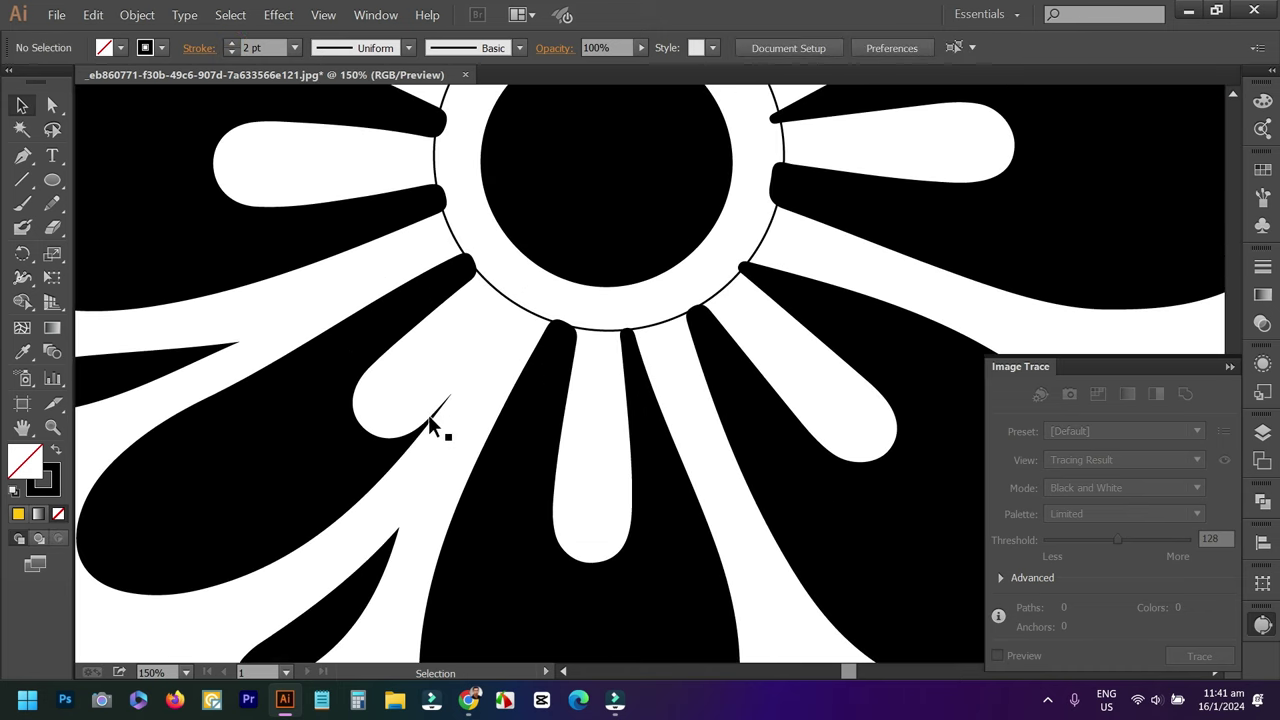
left_click(388, 460)
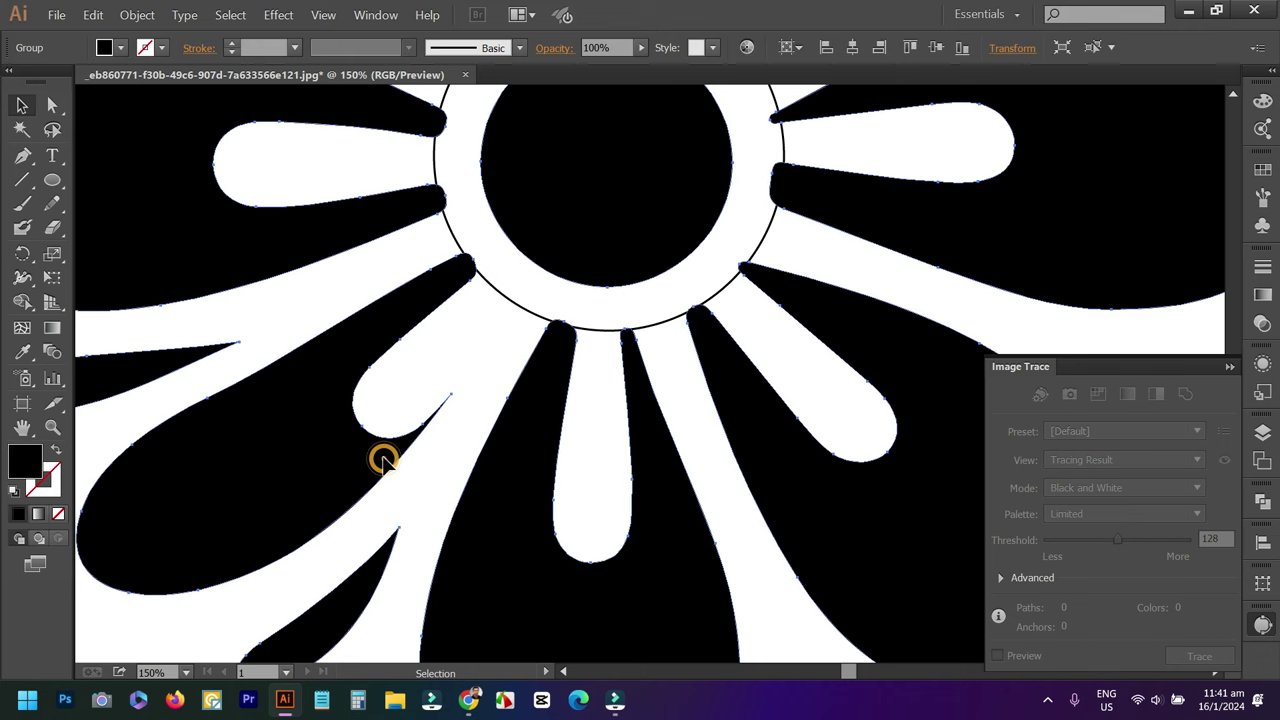
left_click(52, 202)
scroll(445, 390, "up", 1, "alt")
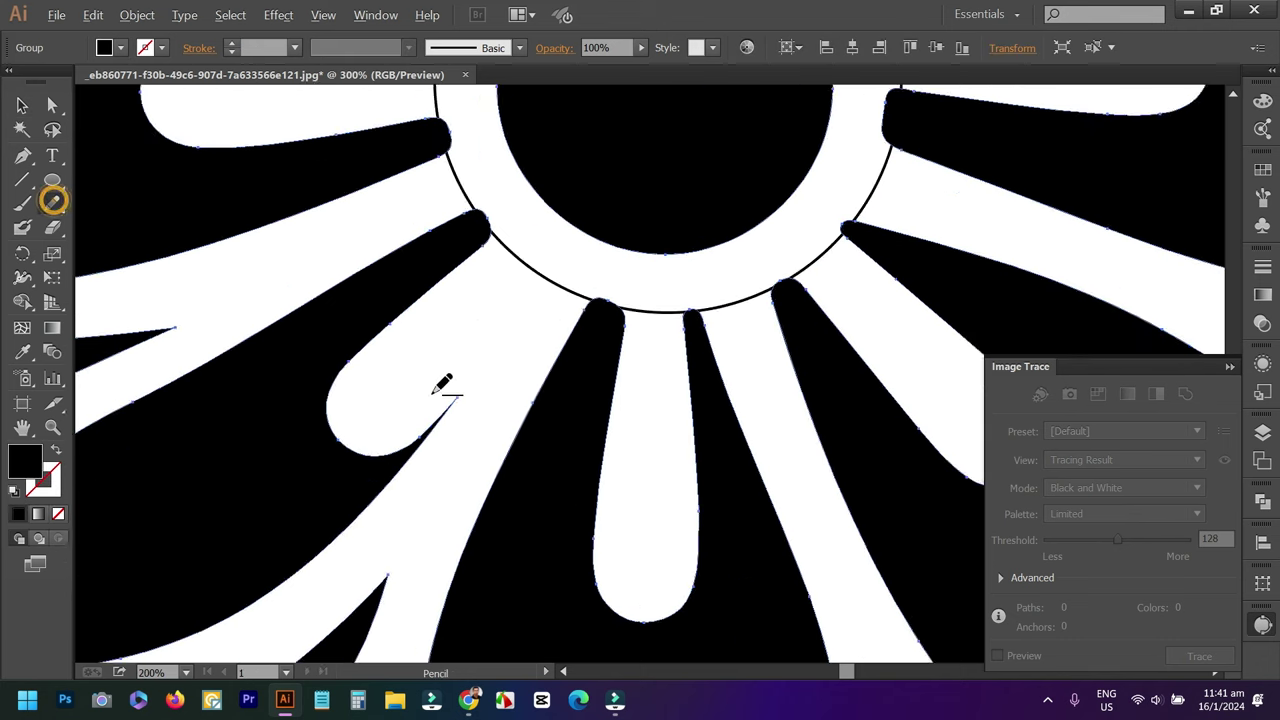
scroll(455, 415, "up", 1, "alt")
left_click_drag(441, 432, 464, 401)
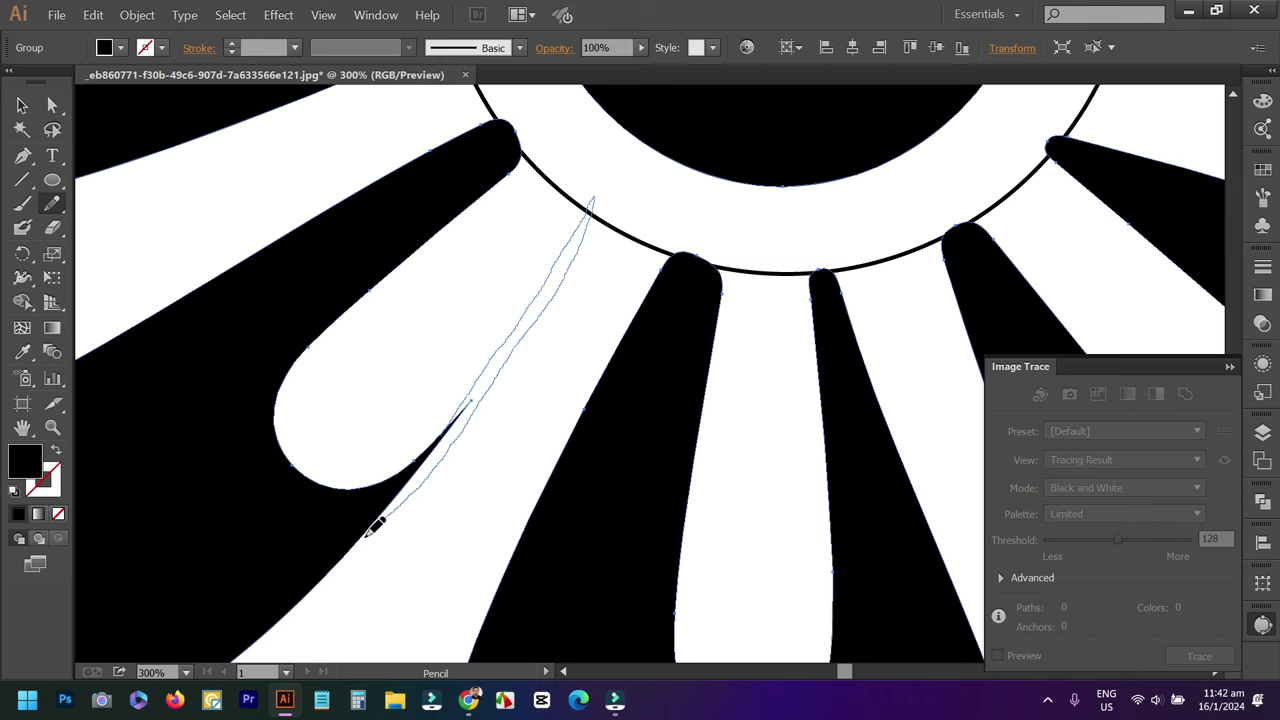
left_click_drag(341, 558, 384, 557)
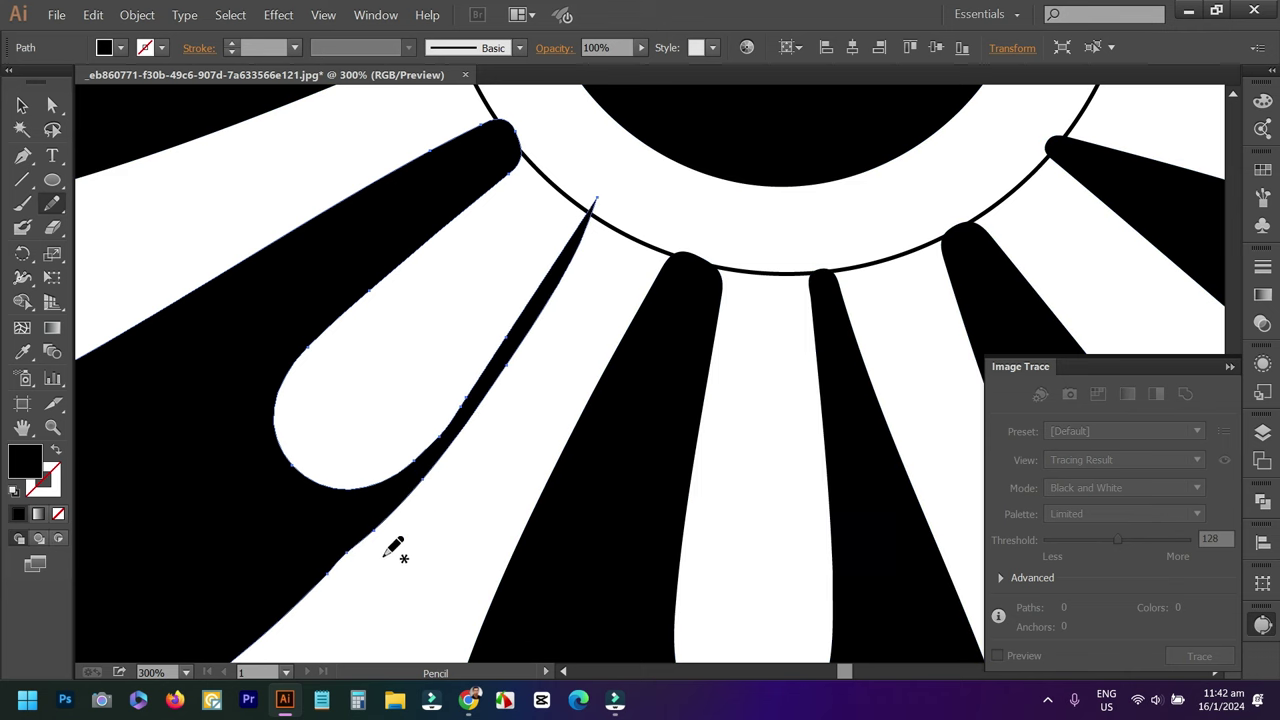
left_click(502, 446)
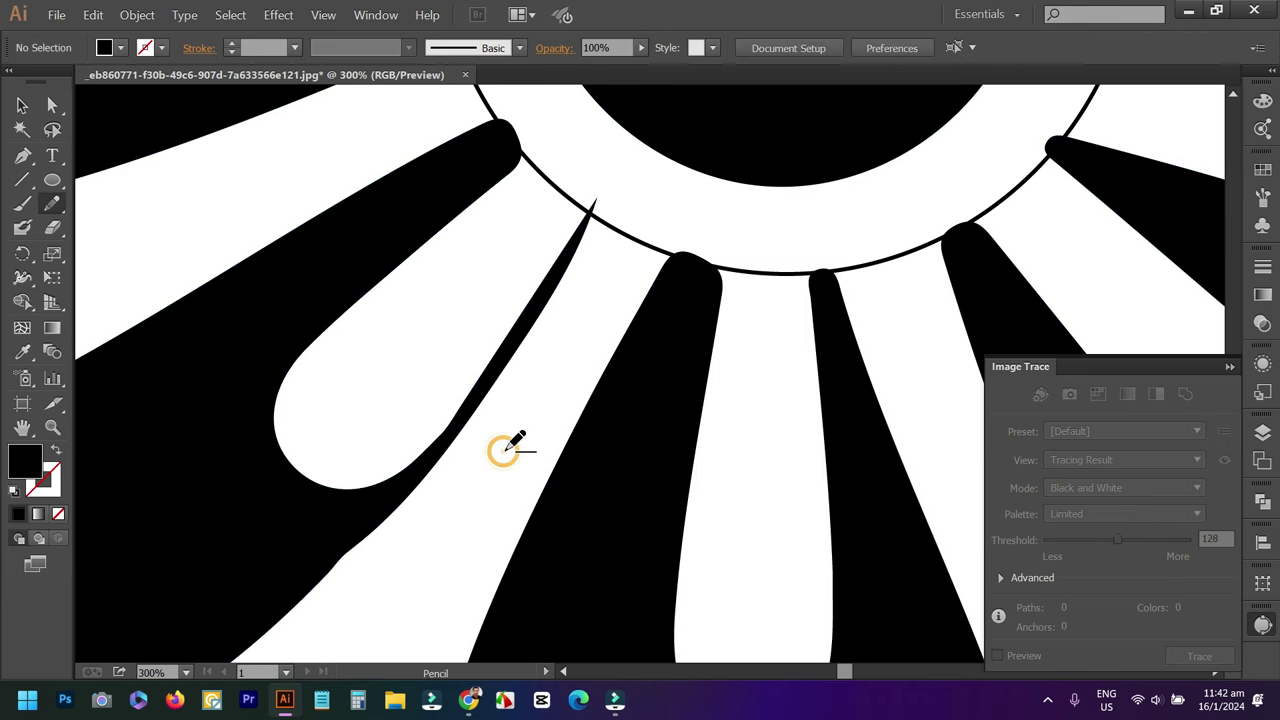
Redraw the black edge beside the small petal so it tapers smoothly to the circle.
scroll(510, 445, "down", 2)
scroll(440, 492, "up", 2)
left_click(437, 486, "ctrl")
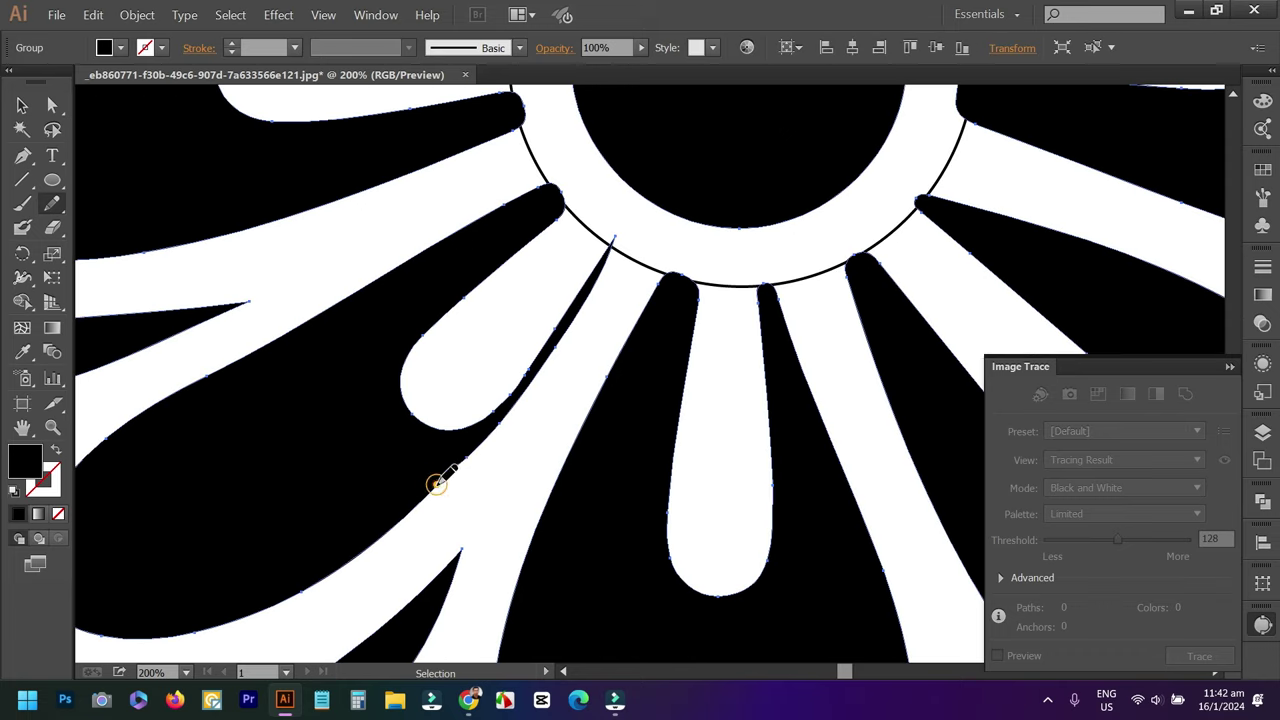
scroll(440, 486, "up", 1)
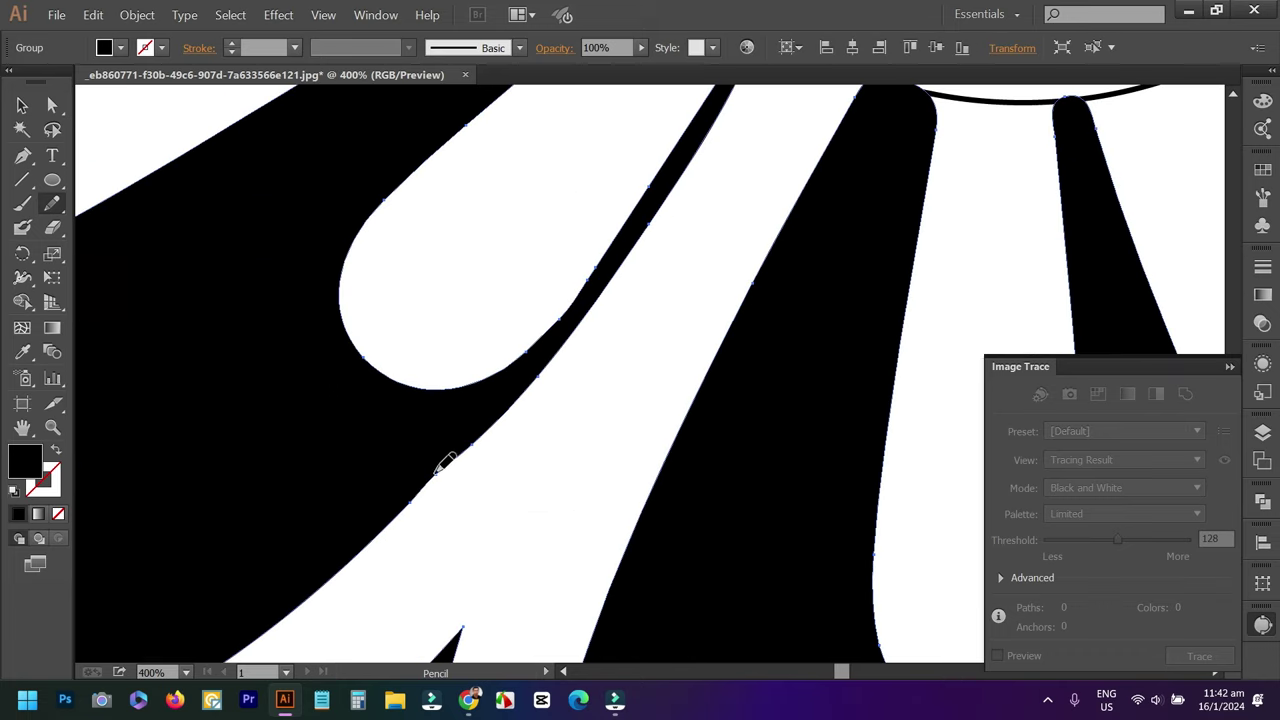
left_click_drag(436, 471, 496, 409)
left_click_drag(578, 325, 600, 302)
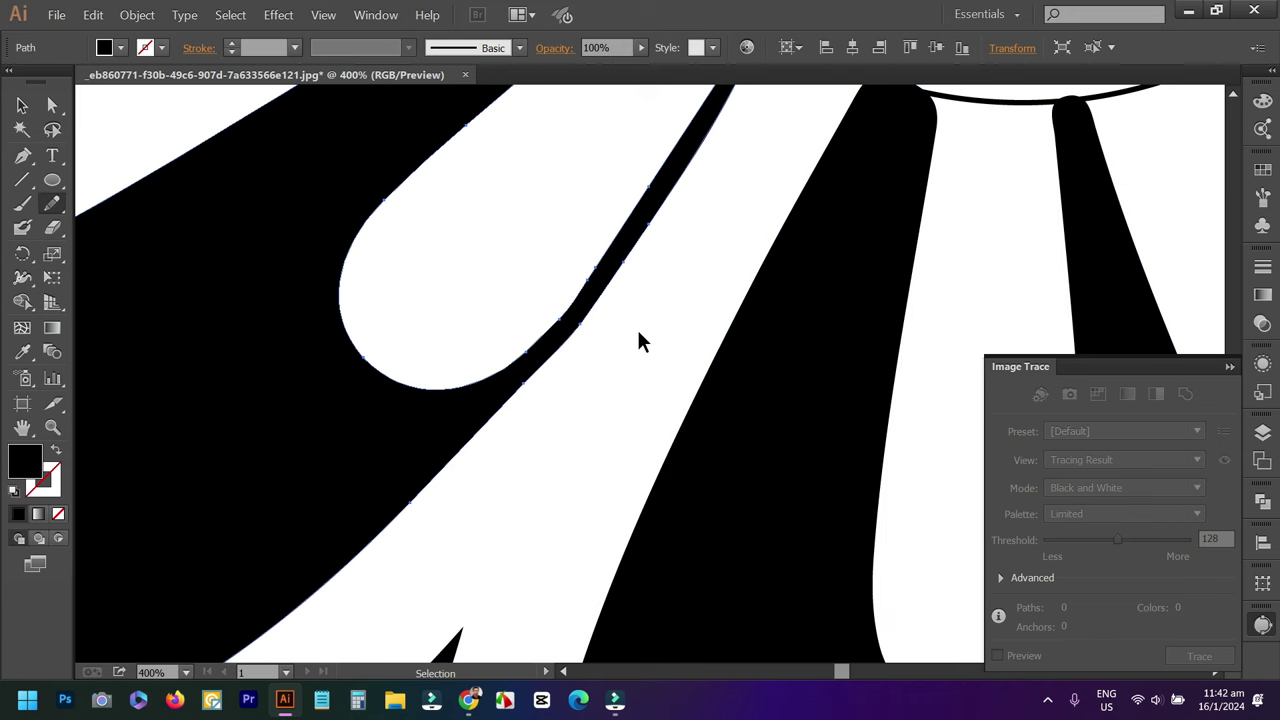
Deselect the edited path and pan and zoom to centre the large flower and bee.
left_click(640, 341, "ctrl")
scroll(640, 336, "down", 2)
scroll(645, 335, "down", 1)
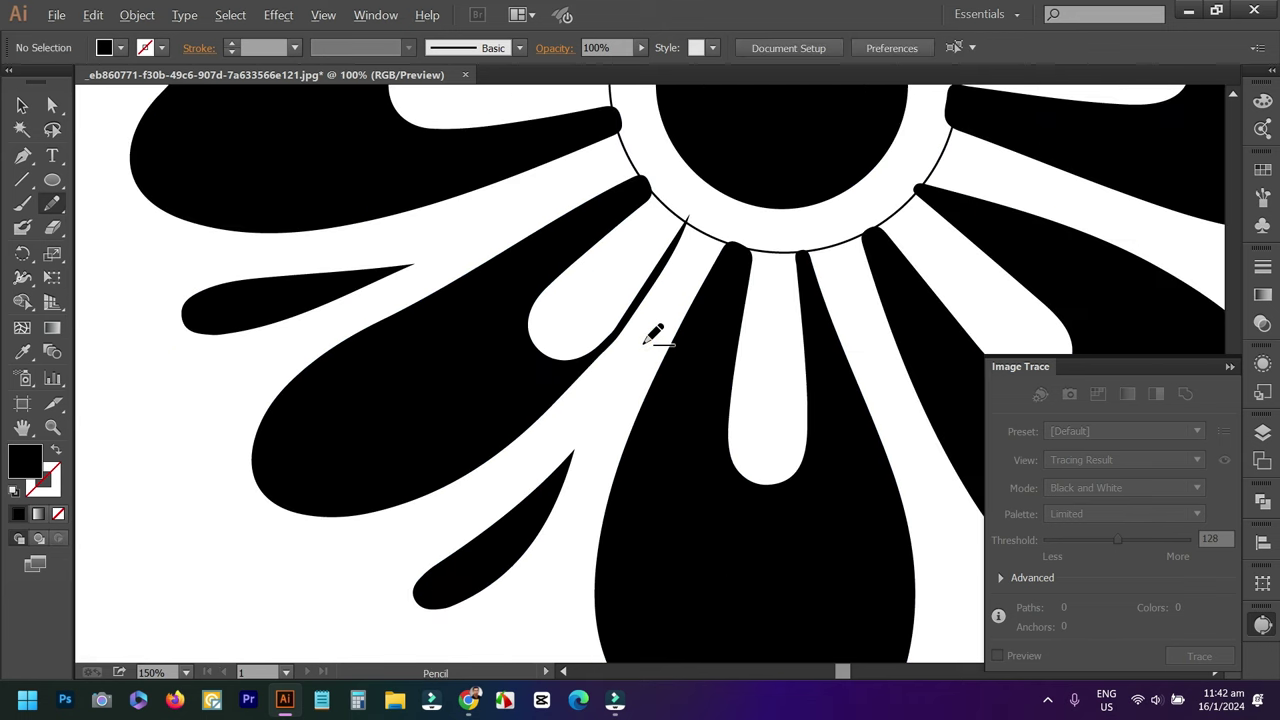
scroll(653, 335, "down", 1)
scroll(594, 406, "down", 1)
scroll(643, 366, "up", 1)
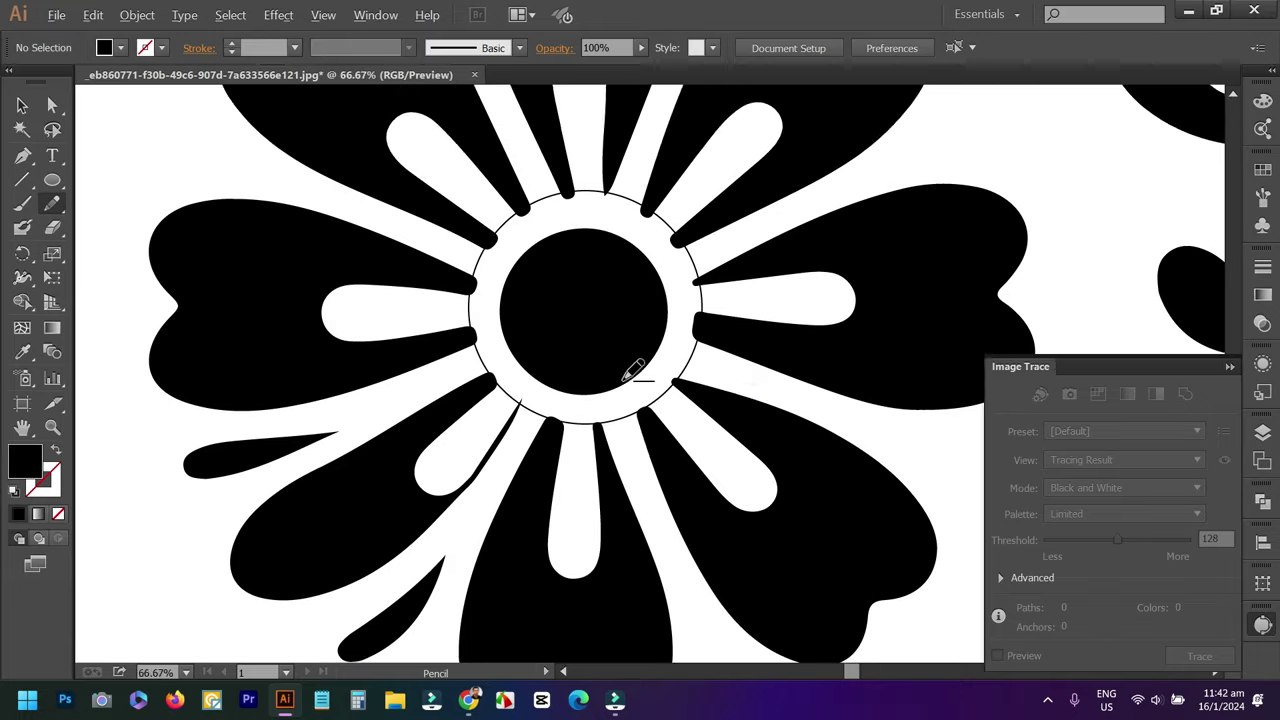
scroll(625, 365, "down", 2)
scroll(600, 400, "down", 1)
scroll(585, 425, "down", 1)
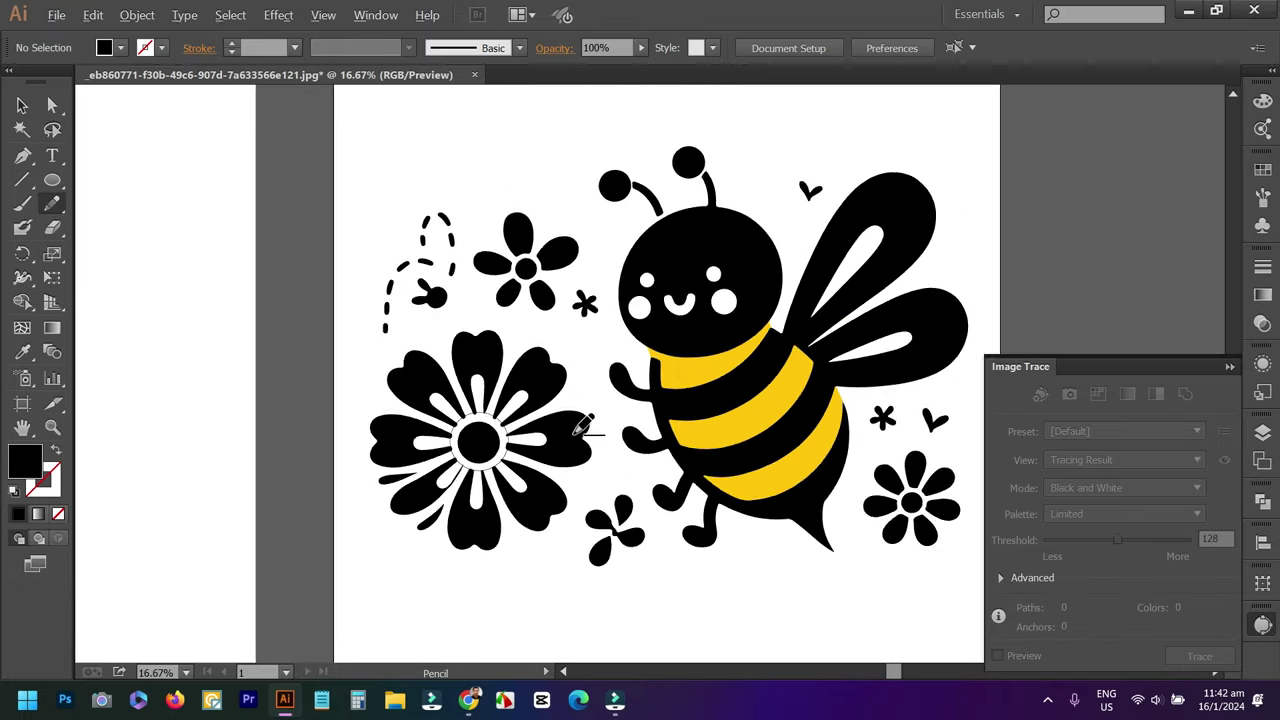
scroll(578, 430, "down", 1)
scroll(572, 497, "up", 3)
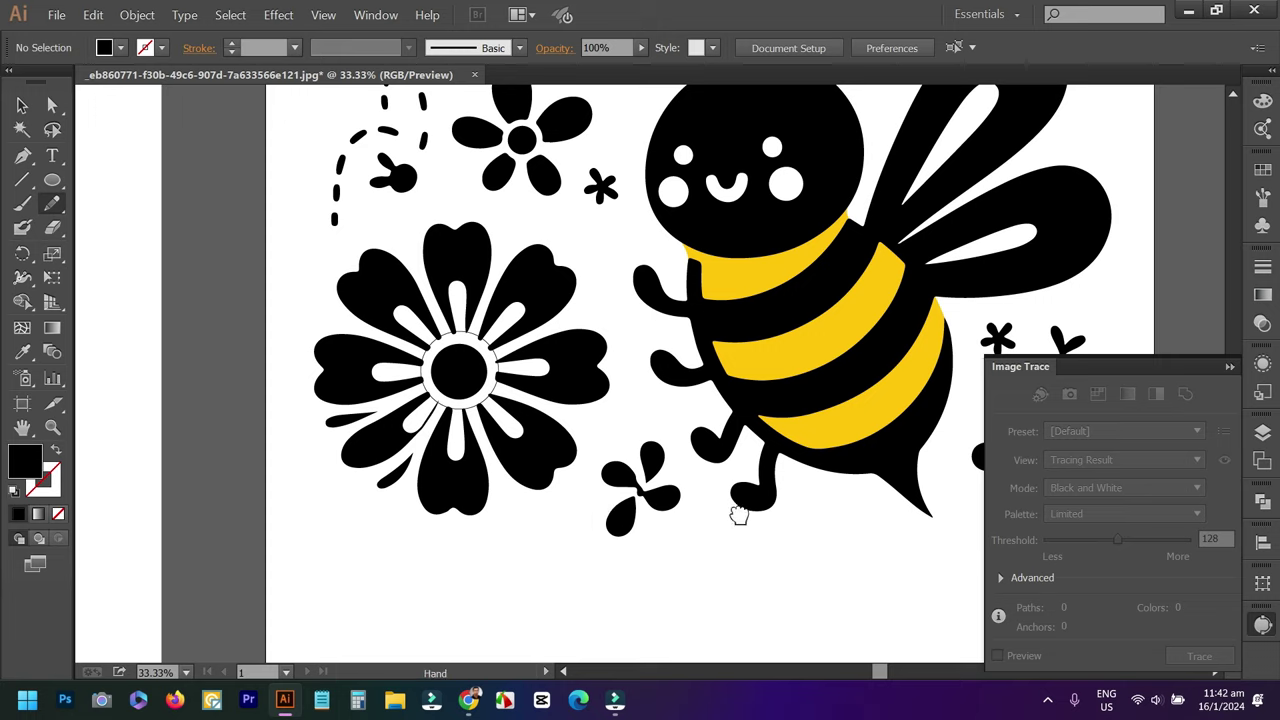
left_click_drag(738, 515, 443, 452)
scroll(782, 376, "down", 1)
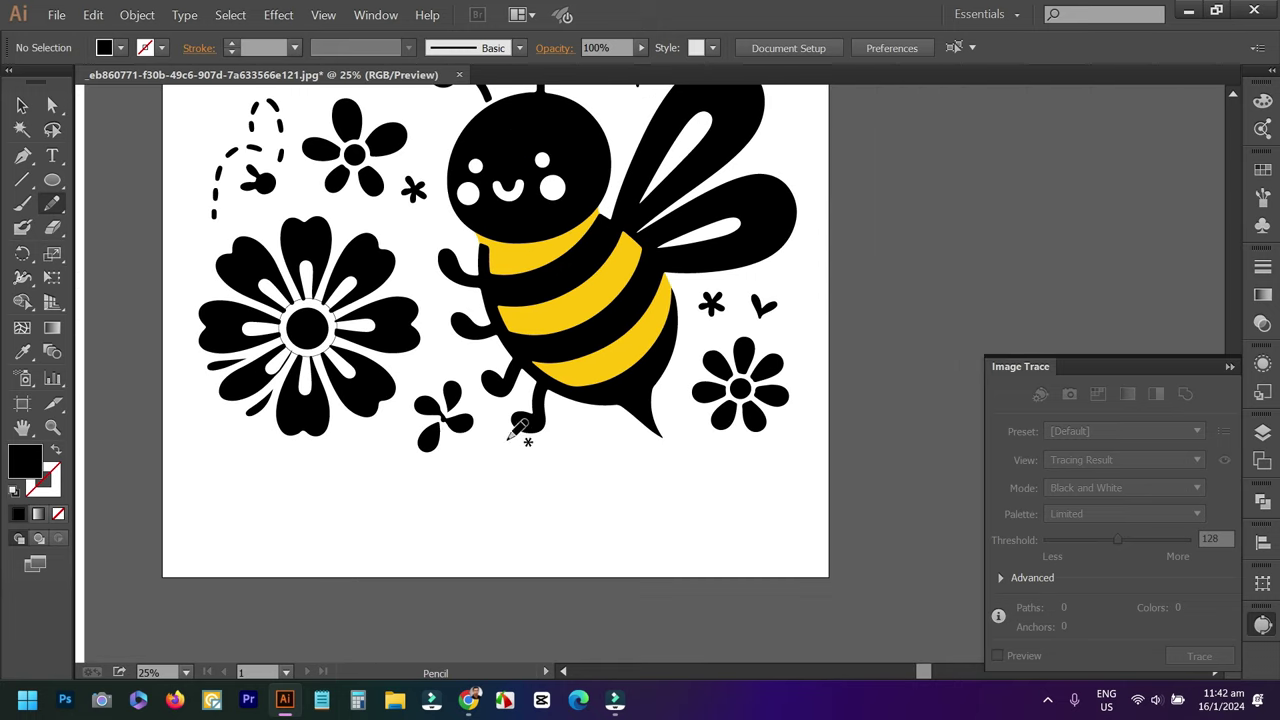
scroll(518, 430, "up", 1)
left_click_drag(386, 449, 583, 506)
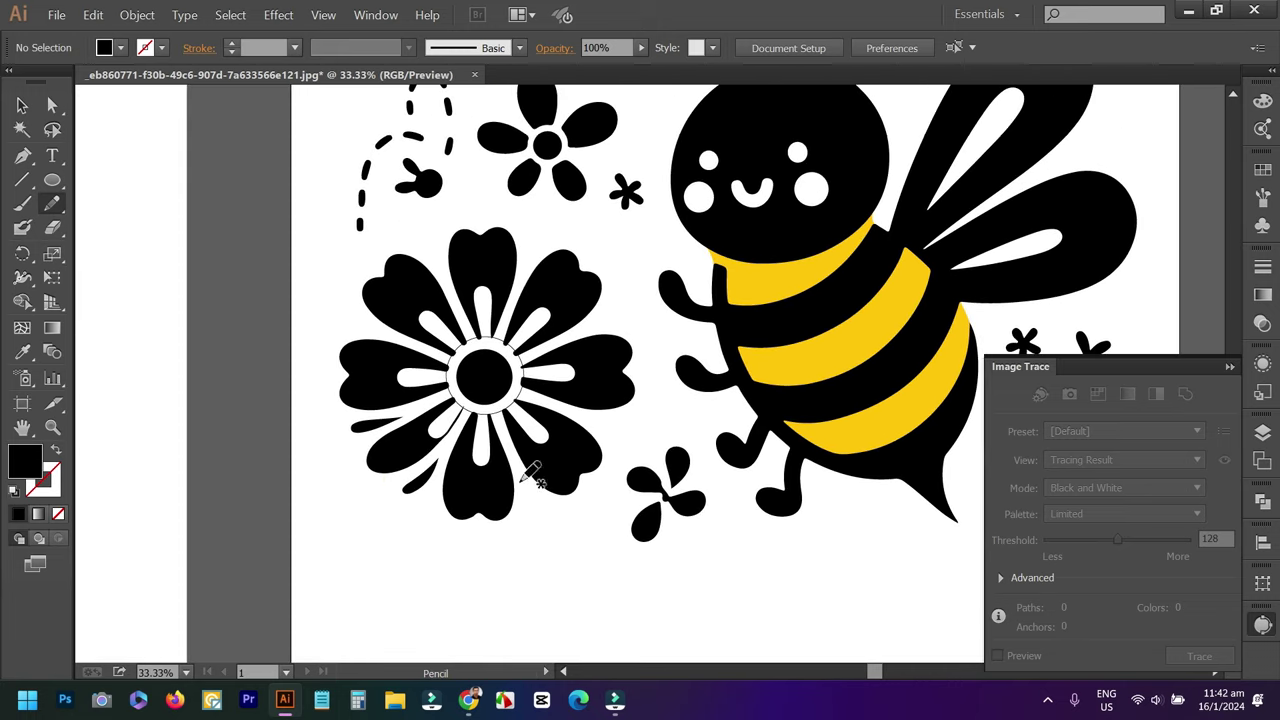
scroll(470, 420, "up", 2)
Select all the traced artwork and merge the centre ring with its neighbouring piece using Shape Builder.
left_click(22, 105)
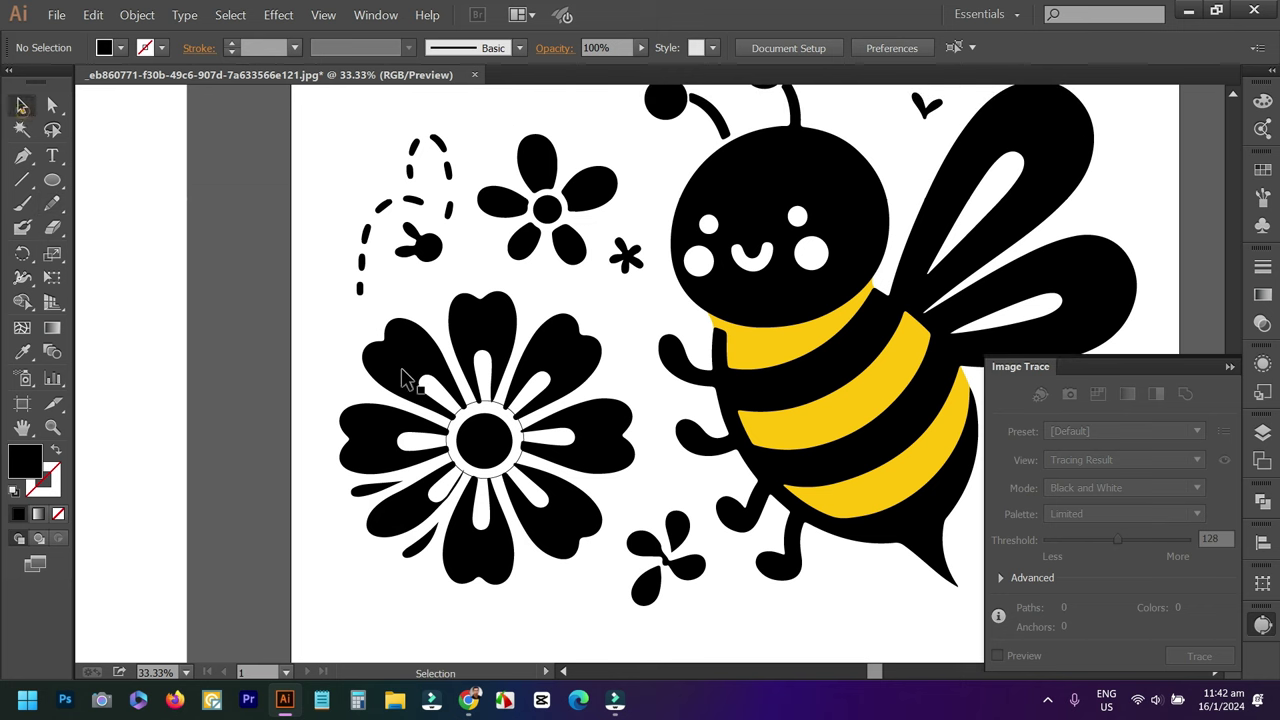
left_click_drag(320, 350, 565, 535)
scroll(510, 475, "up", 1)
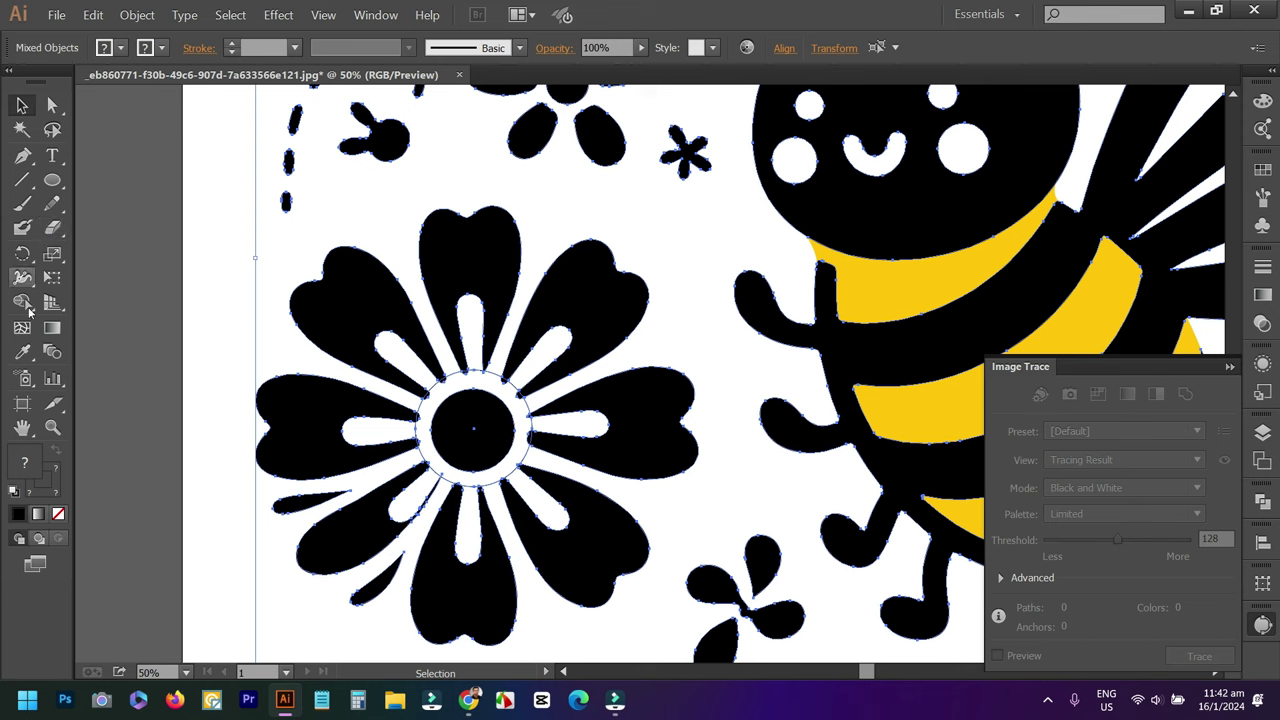
left_click(24, 296)
scroll(460, 440, "up", 2)
scroll(491, 395, "up", 2)
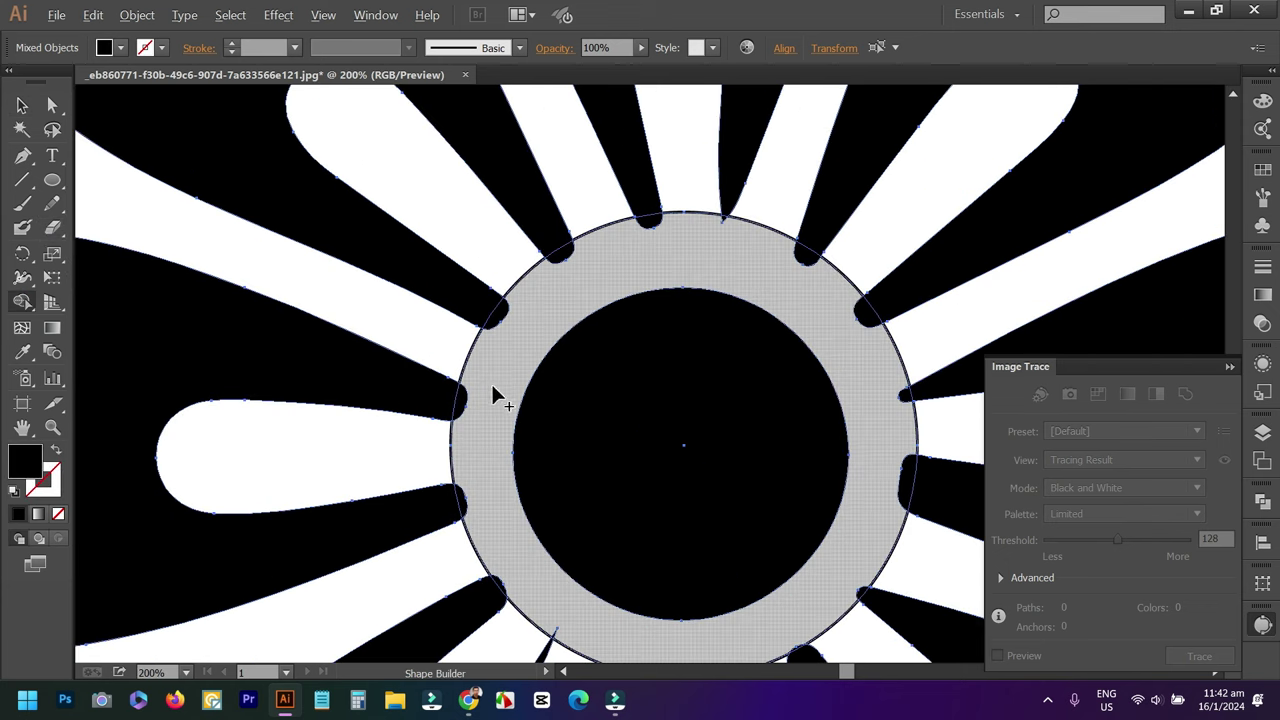
scroll(487, 395, "up", 1)
scroll(510, 360, "up", 1)
left_click_drag(517, 324, 445, 415)
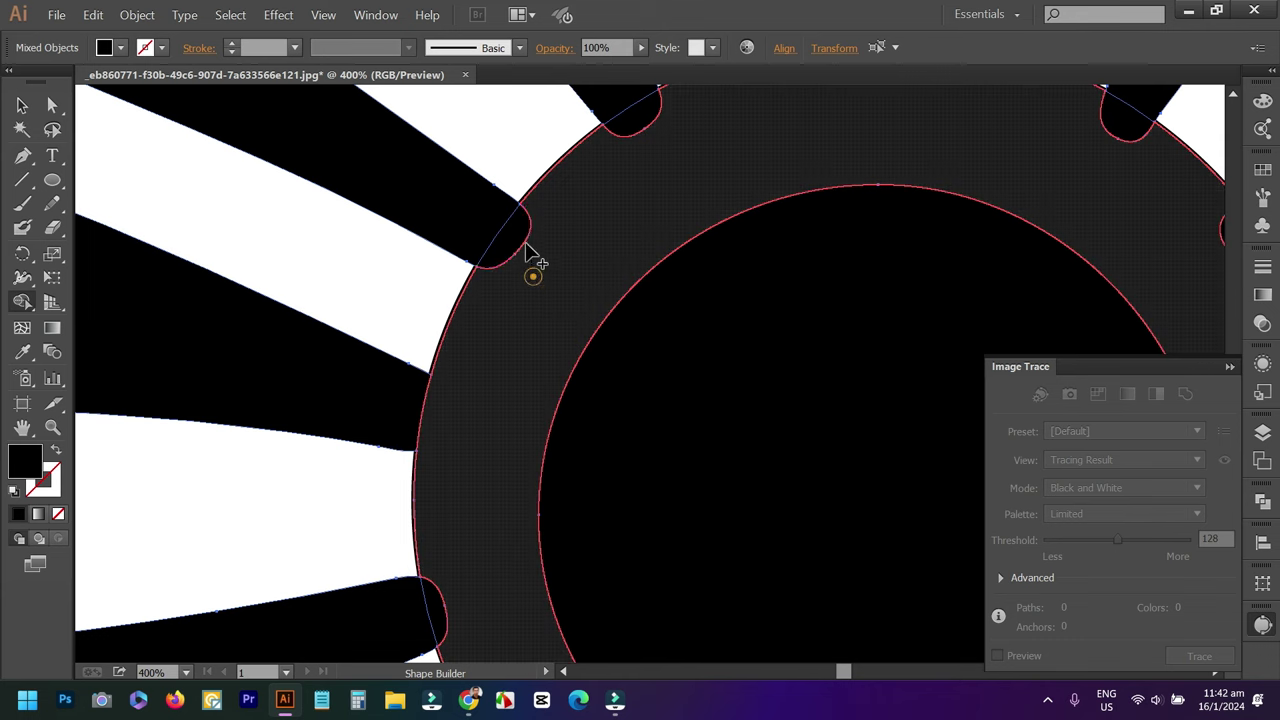
Merge the small notches on the ring's top and right edge into the centre ring.
left_click_drag(746, 131, 503, 207)
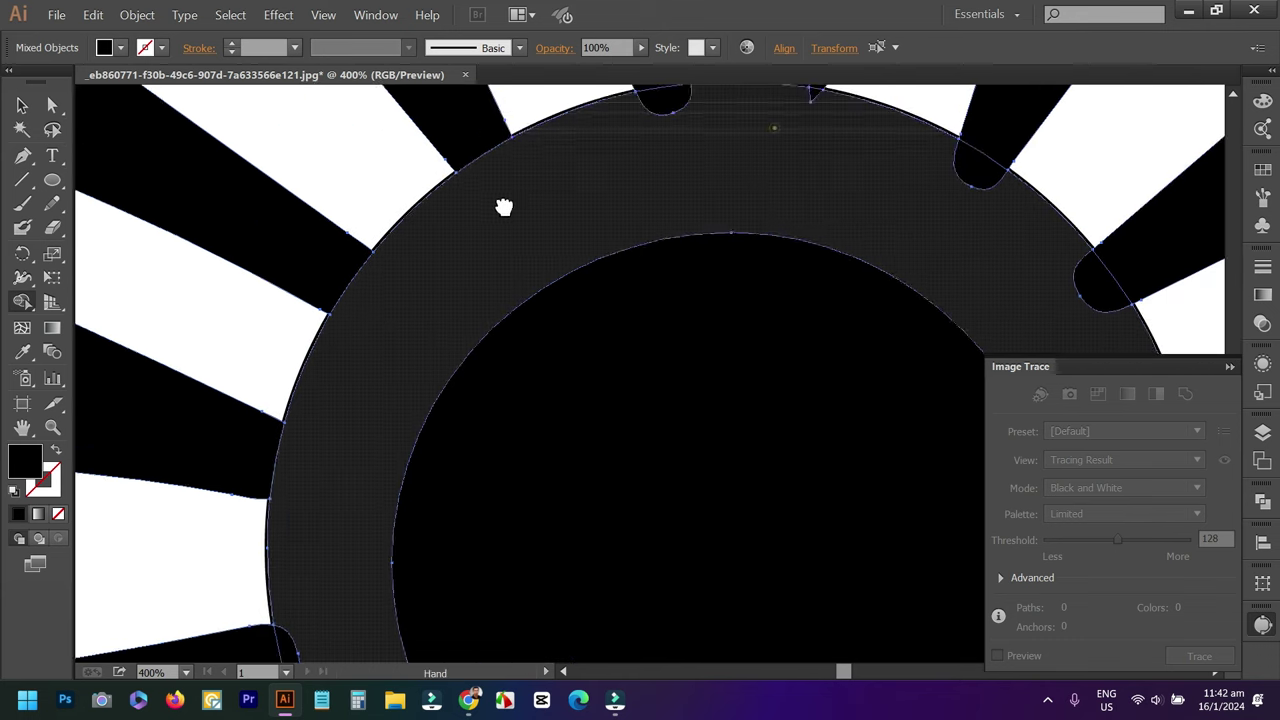
scroll(771, 210, "down", 1)
scroll(770, 214, "down", 2)
left_click(781, 210)
left_click(665, 185)
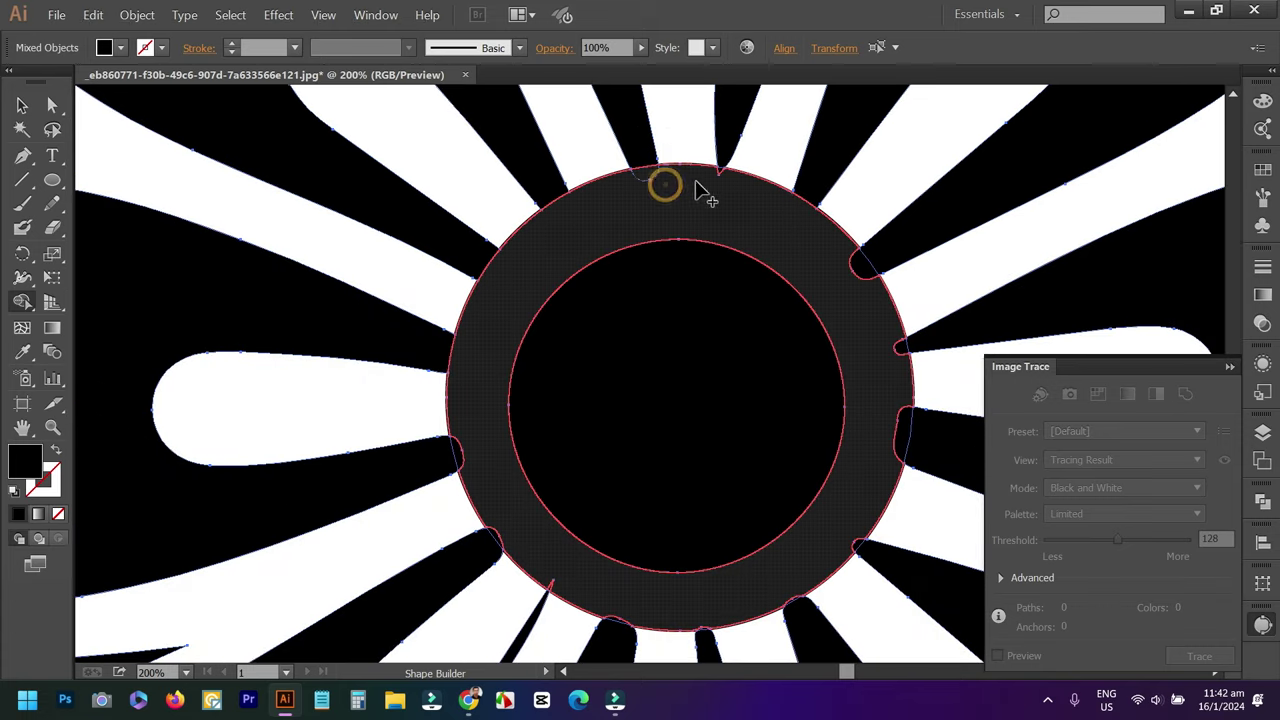
left_click(713, 173)
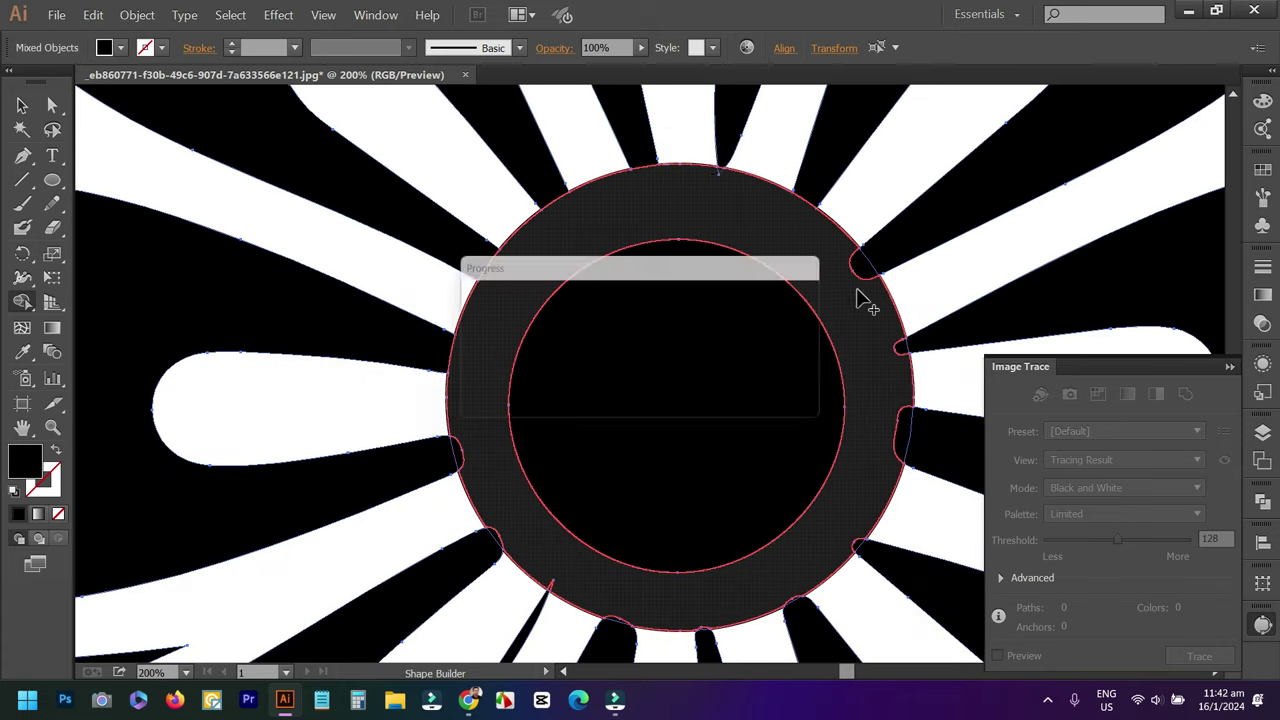
left_click(896, 345)
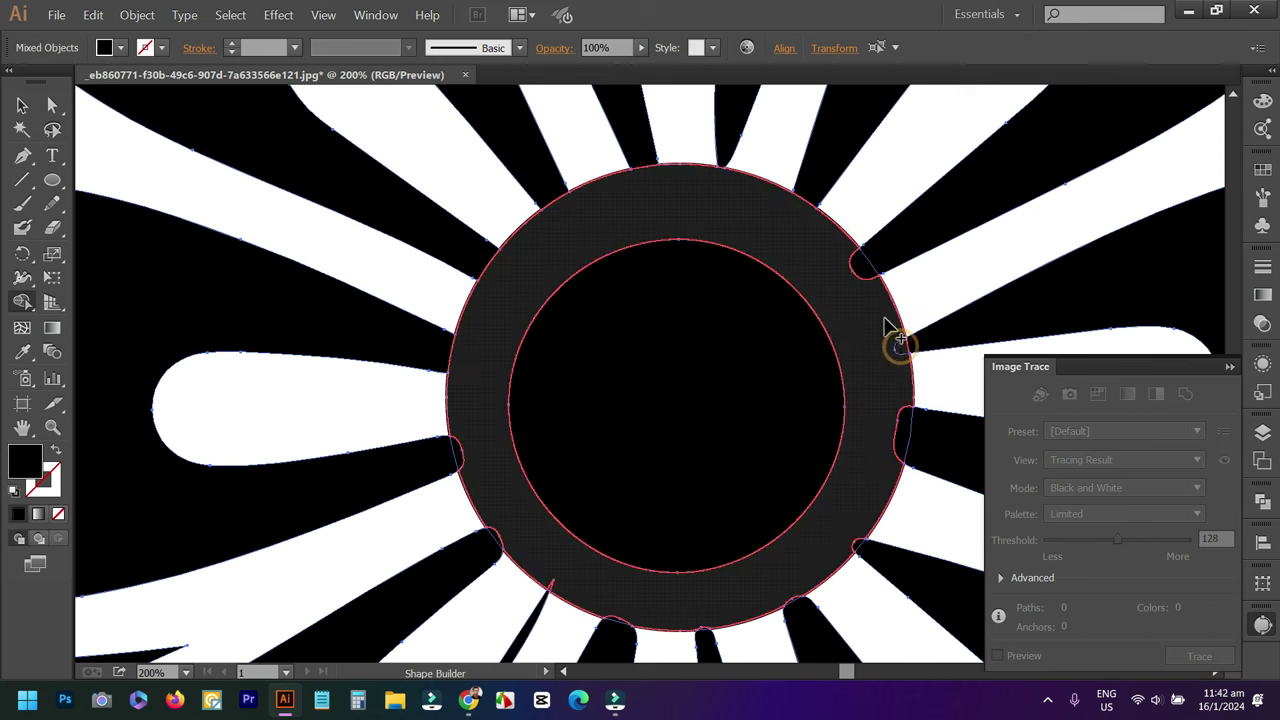
scroll(866, 285, "down", 3)
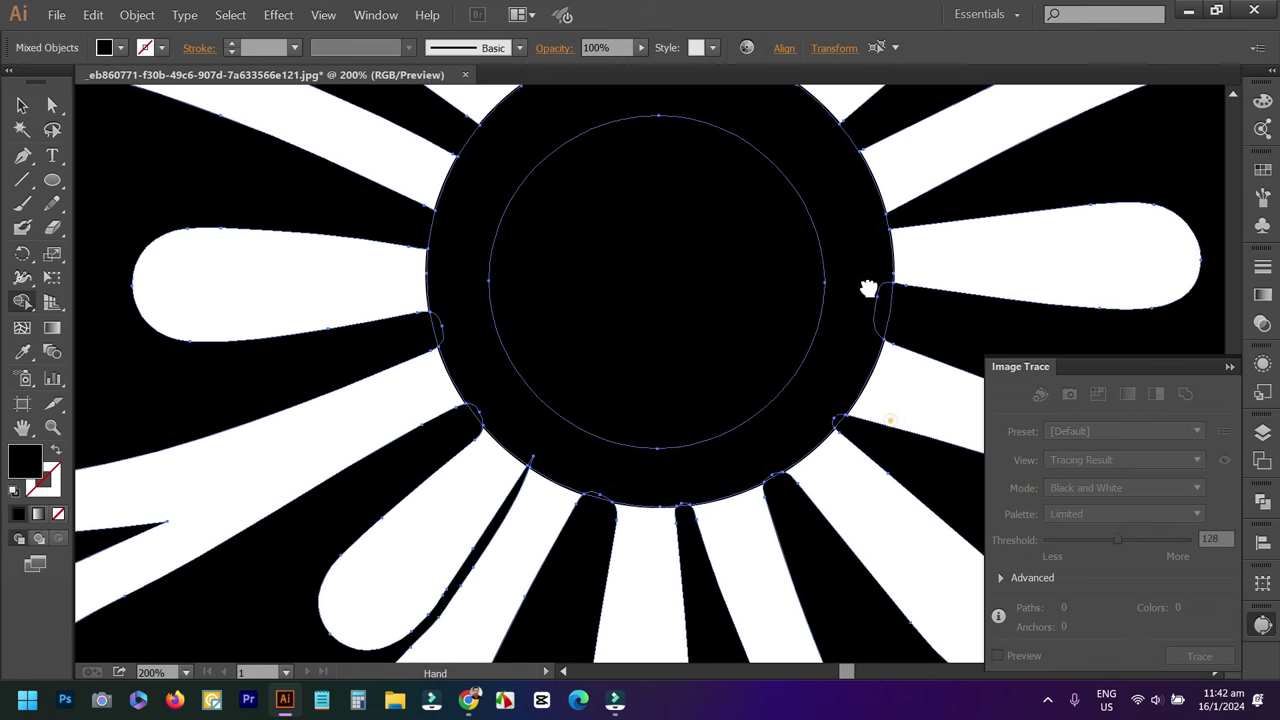
left_click(868, 266)
left_click(839, 390)
Merge the bottom, lower-left, left and right-spoke notches into the centre ring.
left_click(604, 490)
left_click(548, 450)
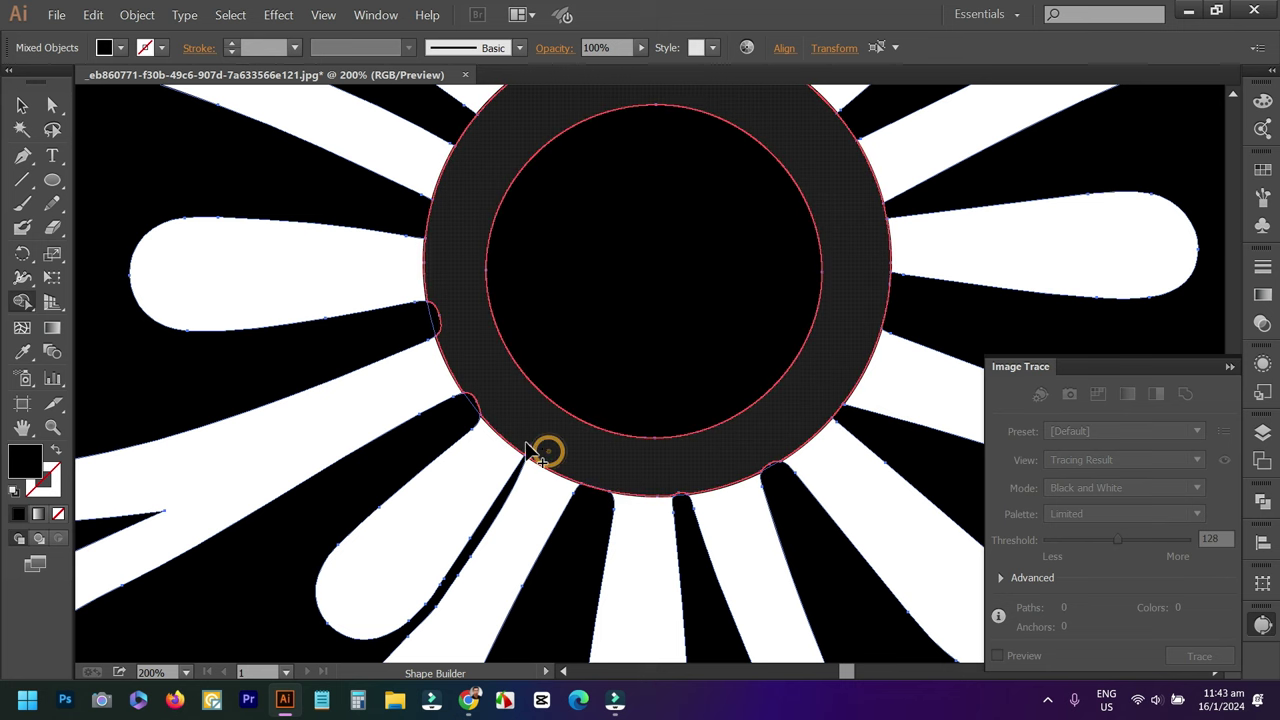
left_click(479, 400)
left_click(440, 320)
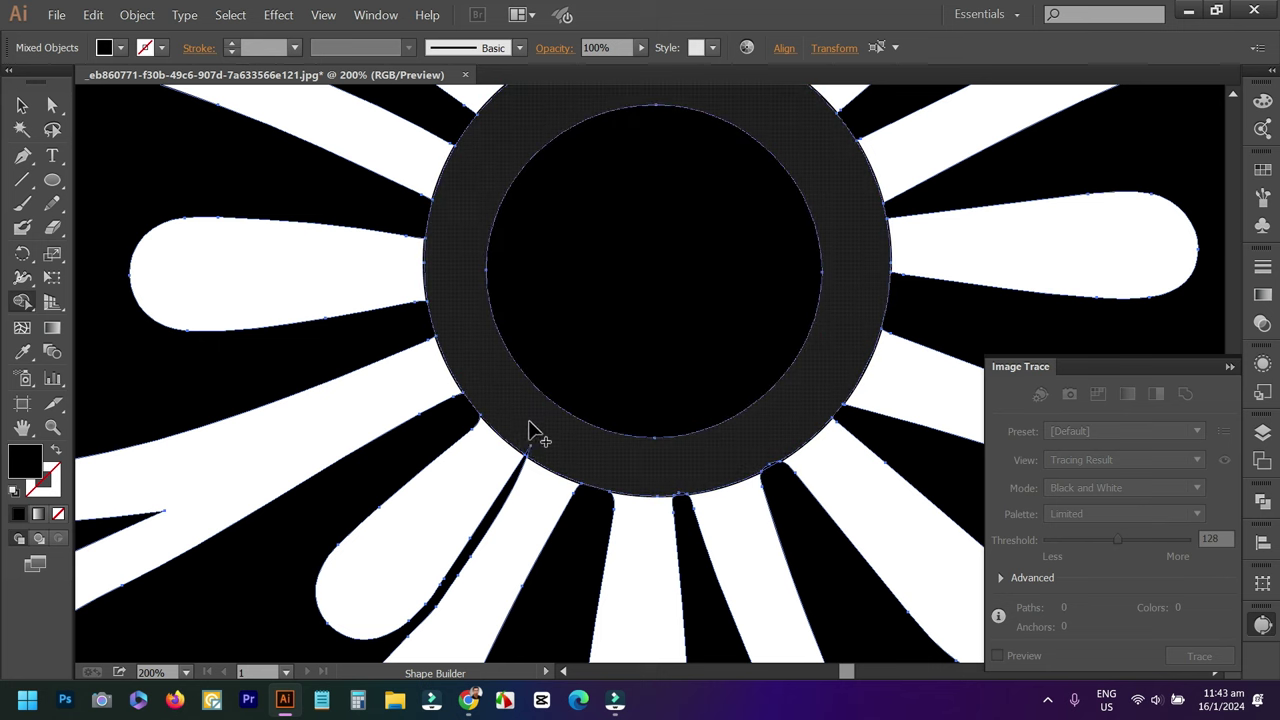
left_click(523, 437)
scroll(677, 494, "up", 3)
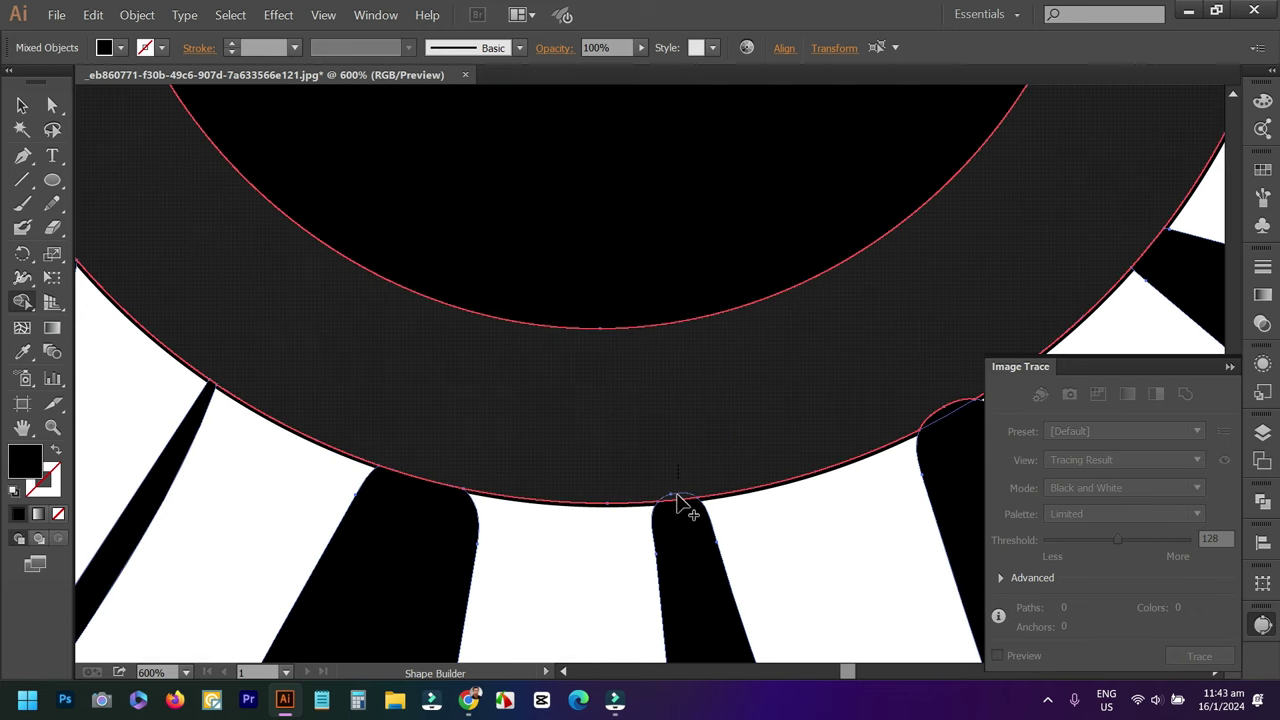
left_click(918, 394)
scroll(843, 403, "down", 2)
scroll(857, 257, "down", 1)
scroll(893, 252, "down", 1)
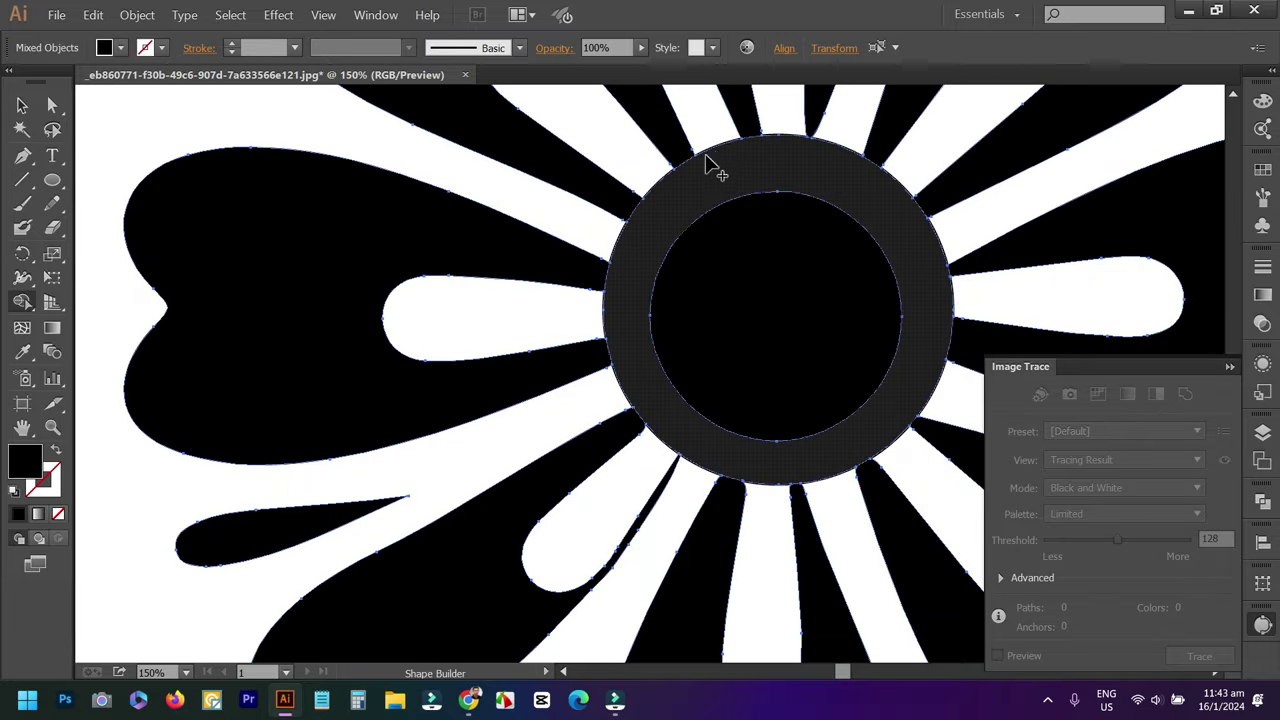
left_click(705, 160)
Ungroup the flower's centre ring group with the Selection tool.
left_click(22, 106)
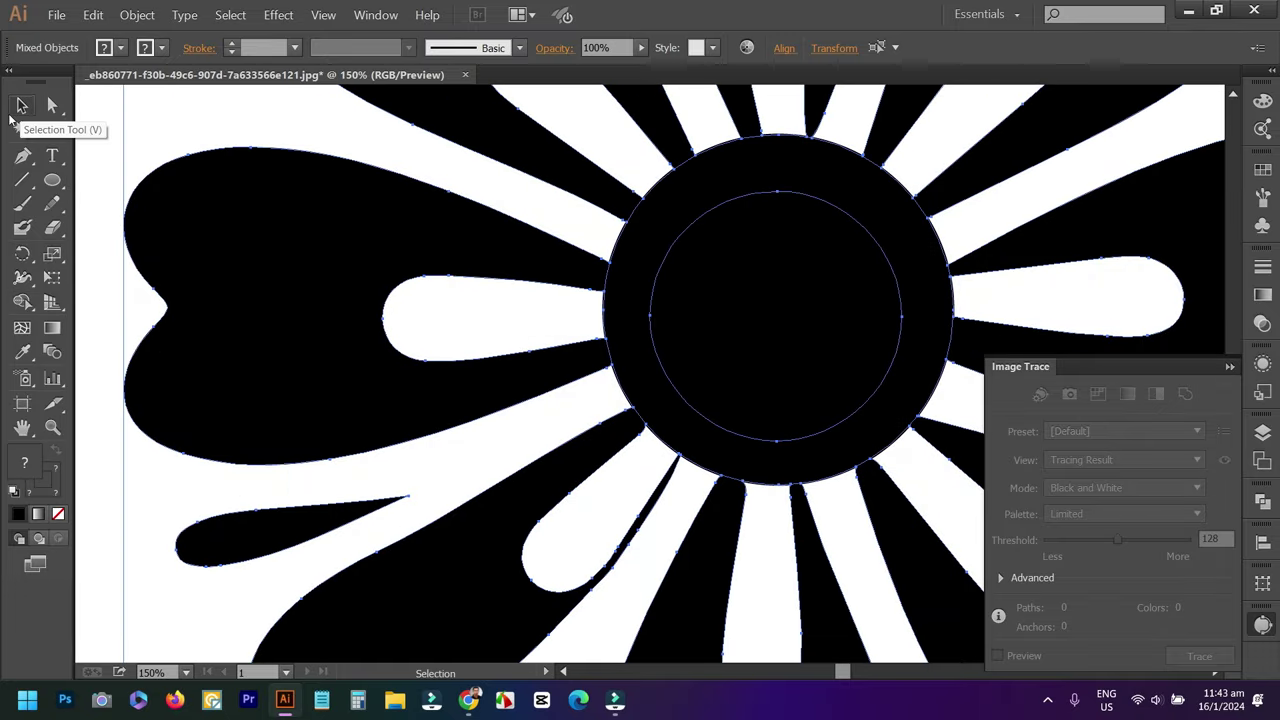
left_click(175, 133)
left_click(745, 297)
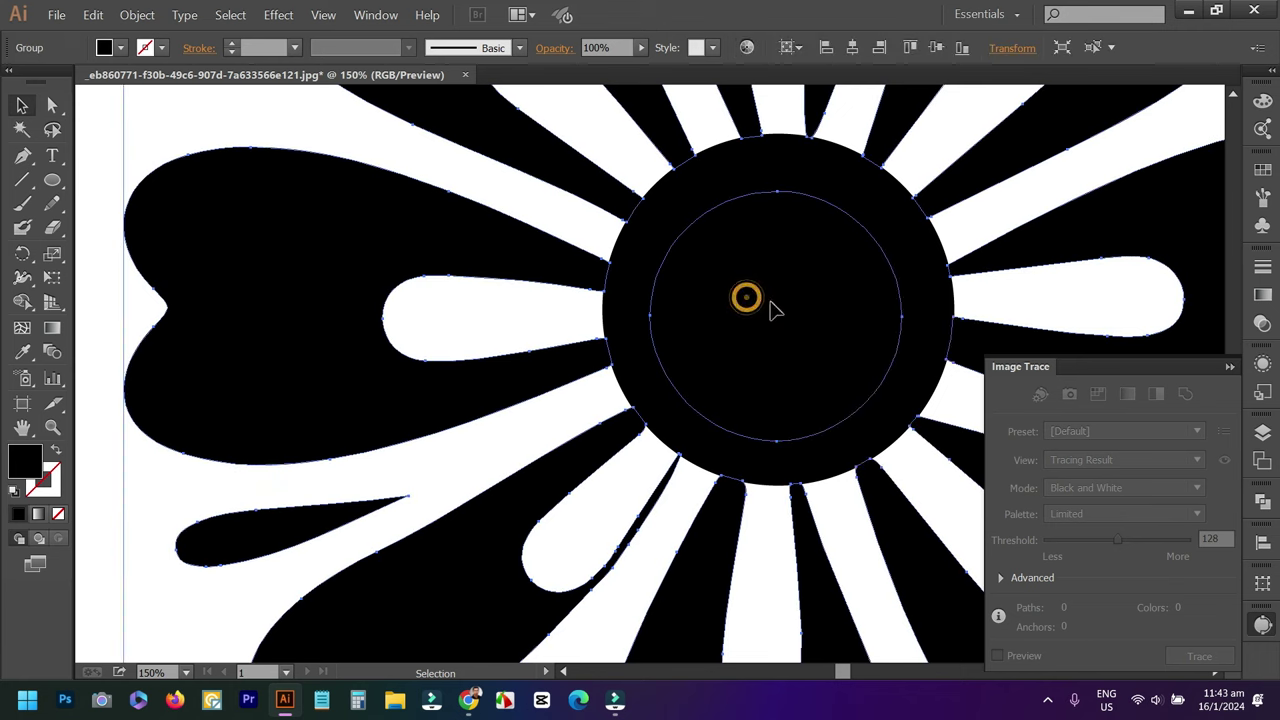
right_click(771, 305)
left_click(820, 398)
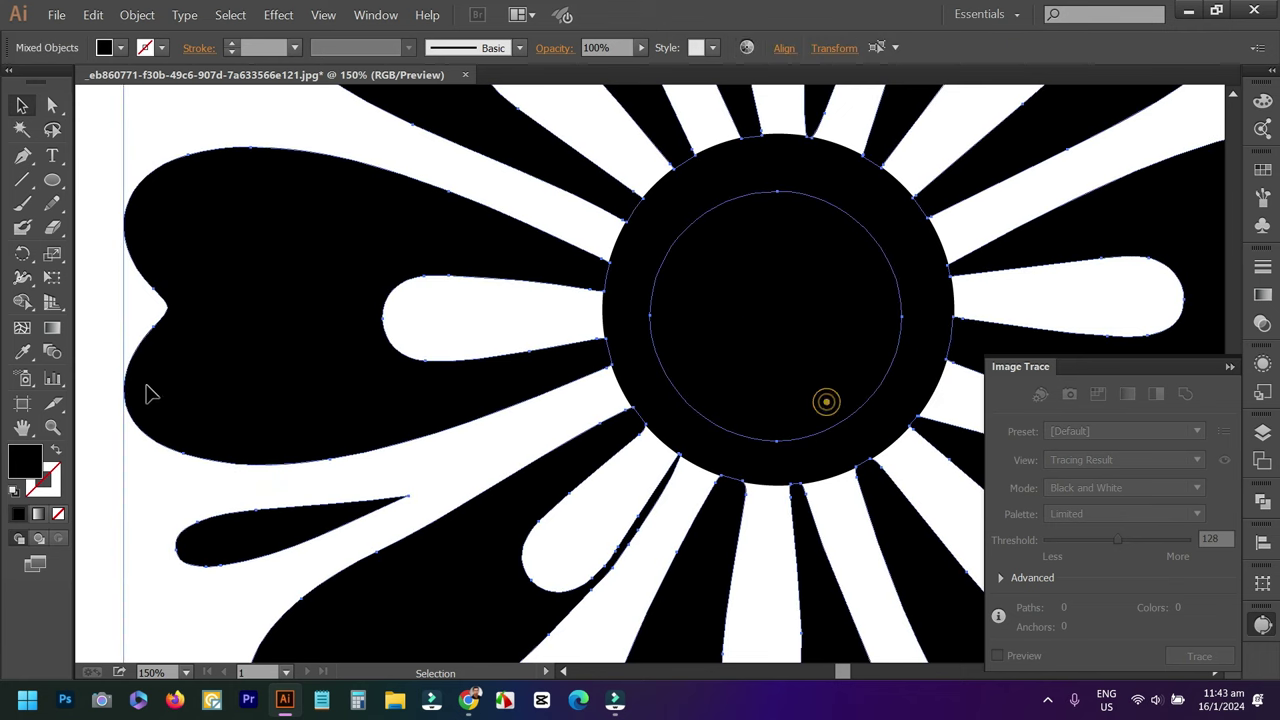
Check the inner centre circle and its surrounding ring, then clear the selection.
left_click(104, 345)
left_click(762, 310)
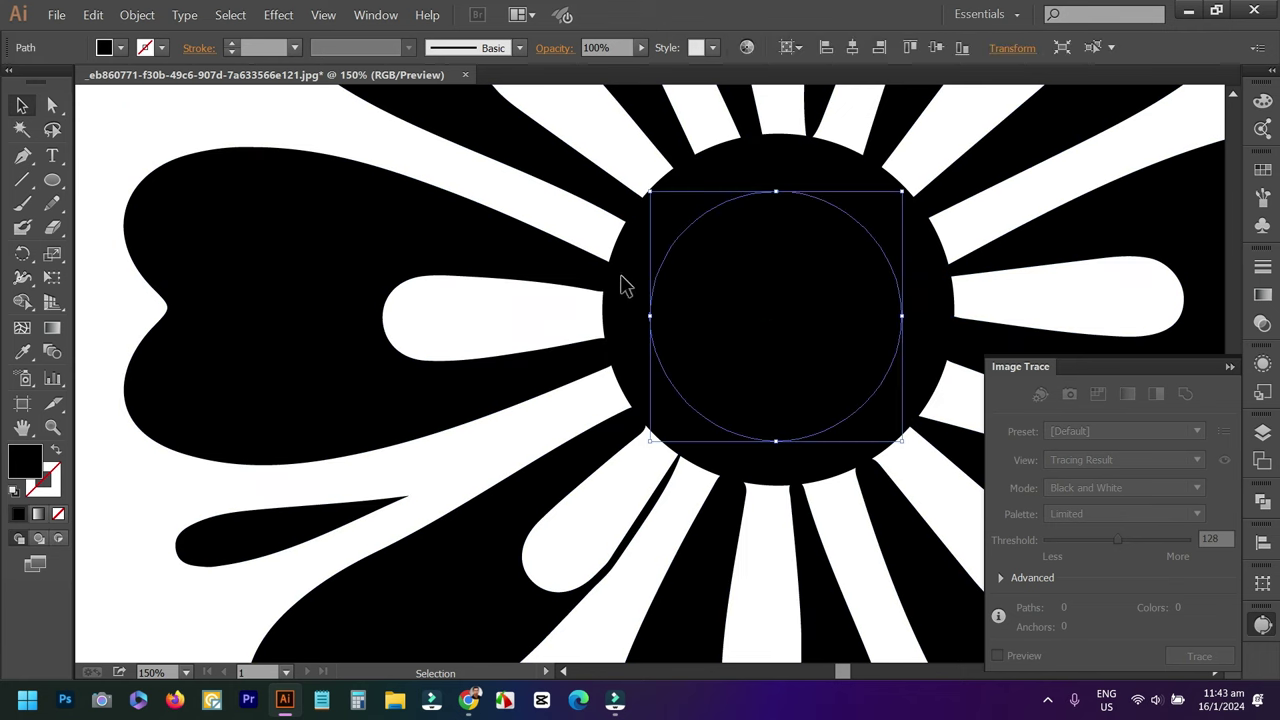
left_click(624, 286)
left_click(537, 318)
scroll(537, 318, "down", 1)
scroll(546, 326, "down", 3)
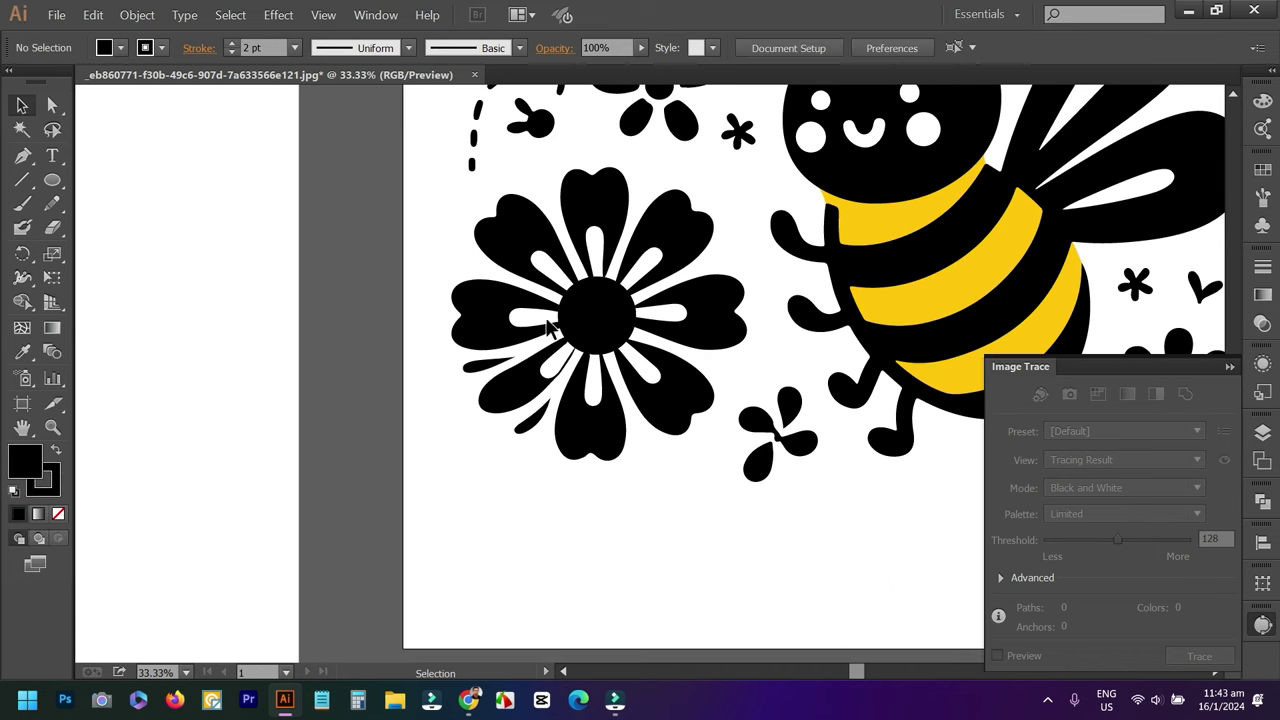
Select the large flower and split the upper petal slots into separate shapes with Shape Builder.
left_click_drag(430, 210, 700, 425)
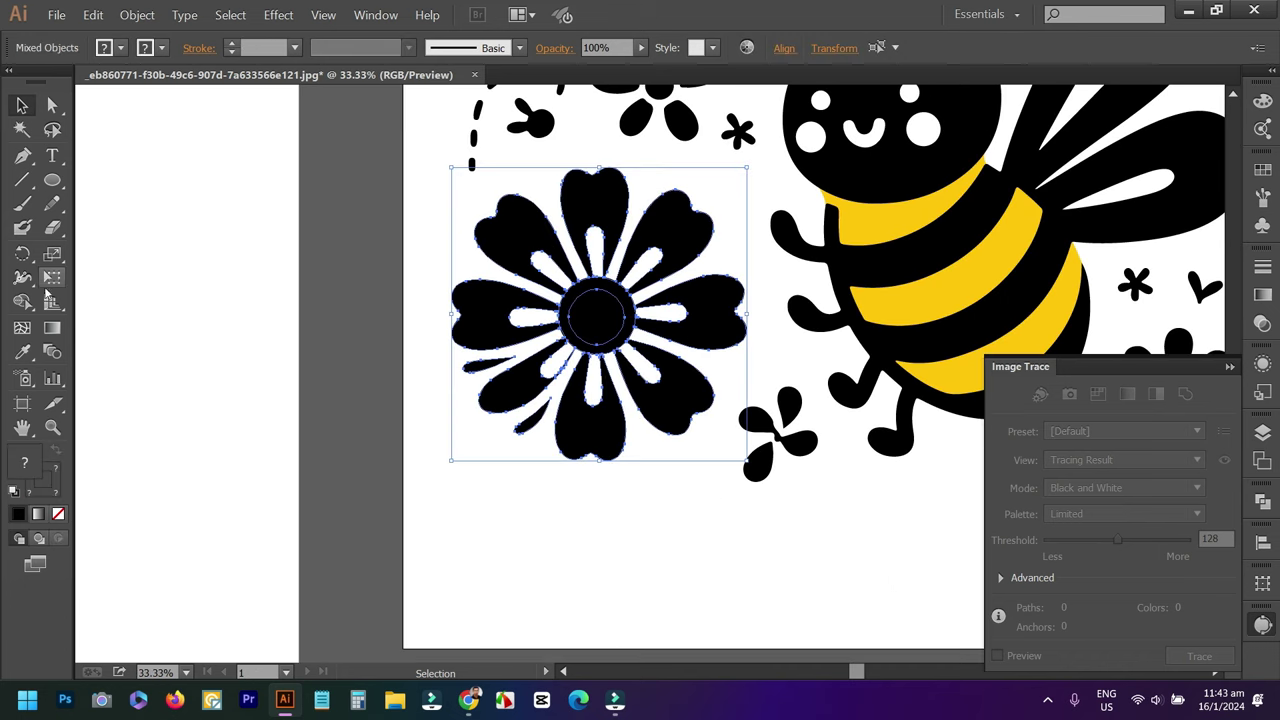
left_click(22, 302)
scroll(664, 330, "up", 3)
scroll(666, 329, "up", 1)
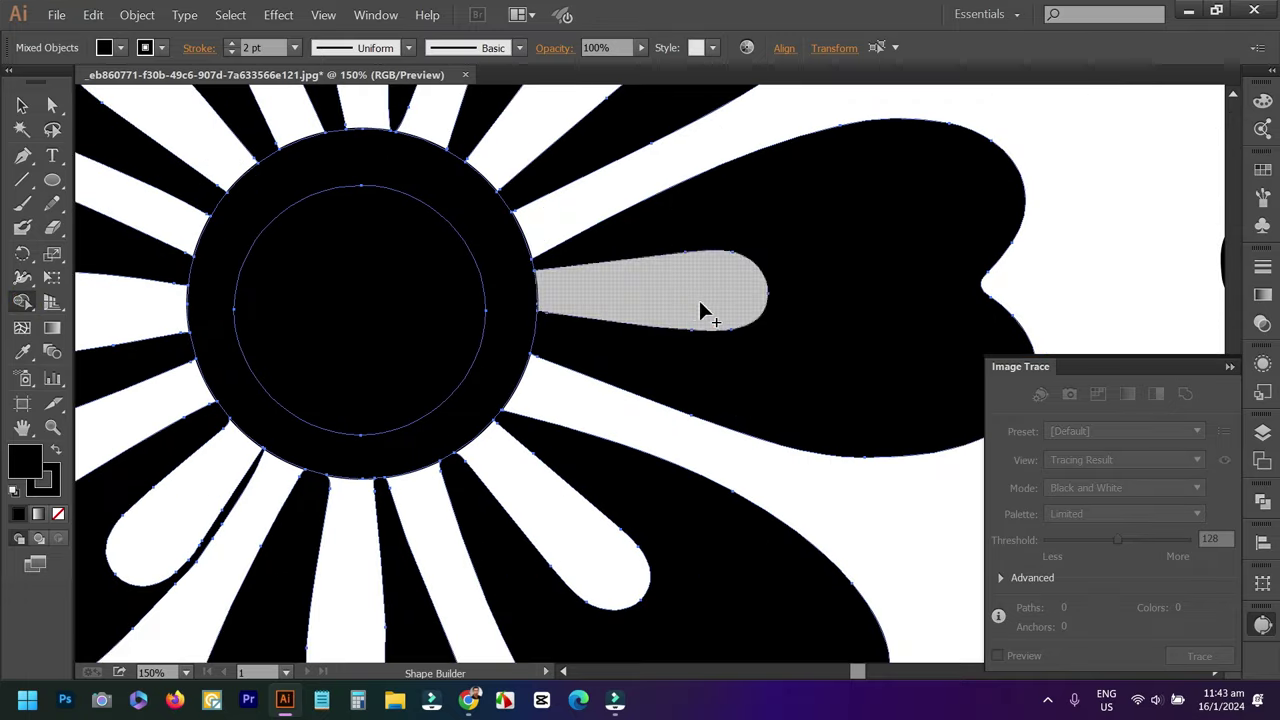
scroll(614, 234, "up", 1)
left_click(592, 126)
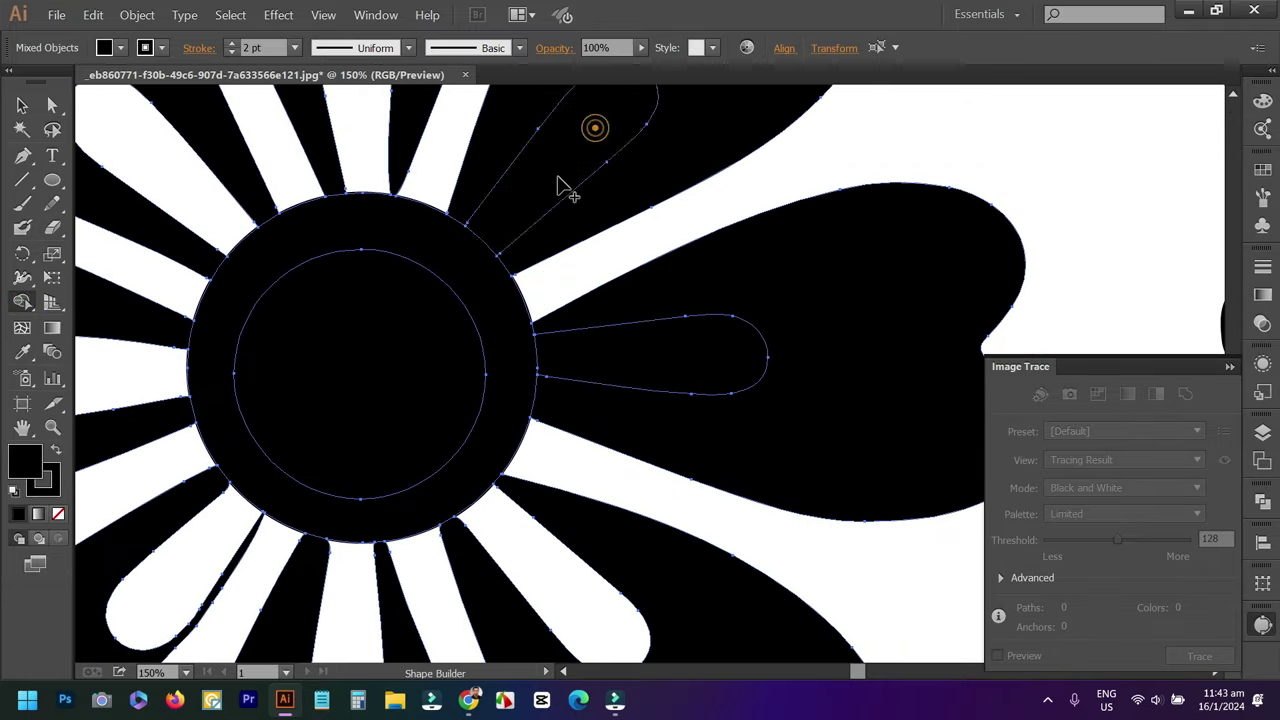
scroll(500, 215, "up", 1)
left_click(458, 178)
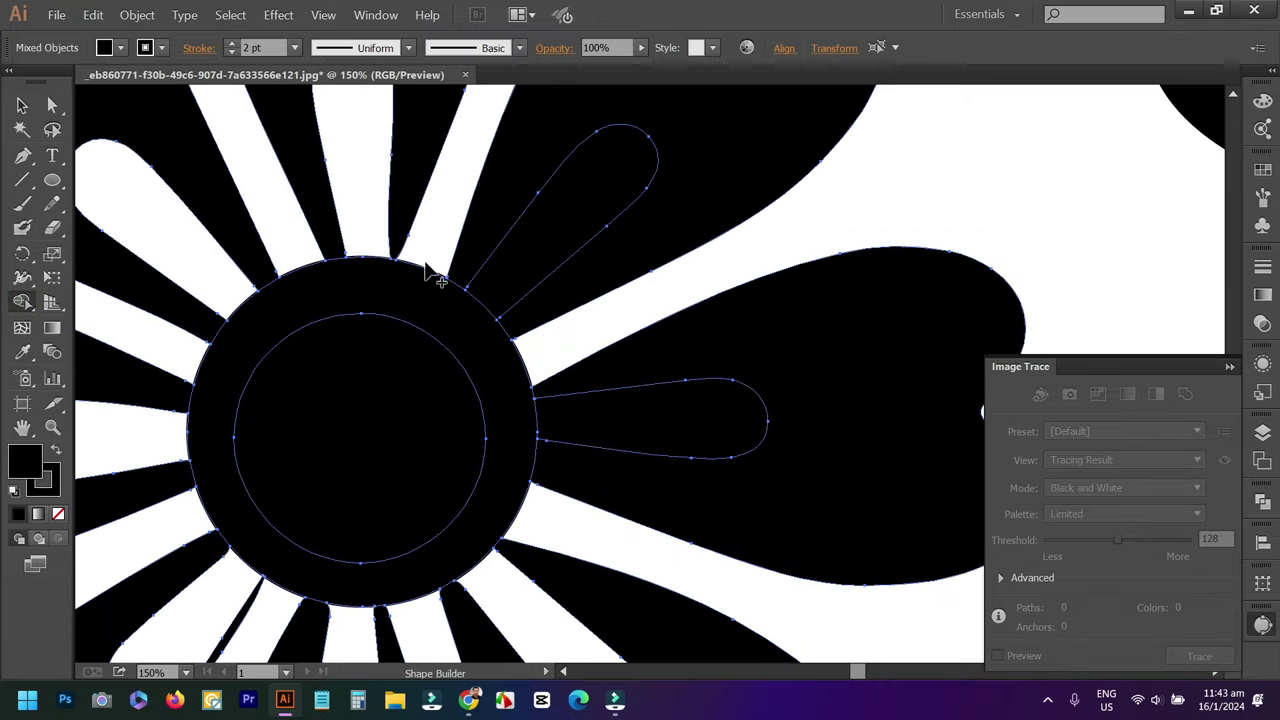
scroll(468, 188, "up", 1)
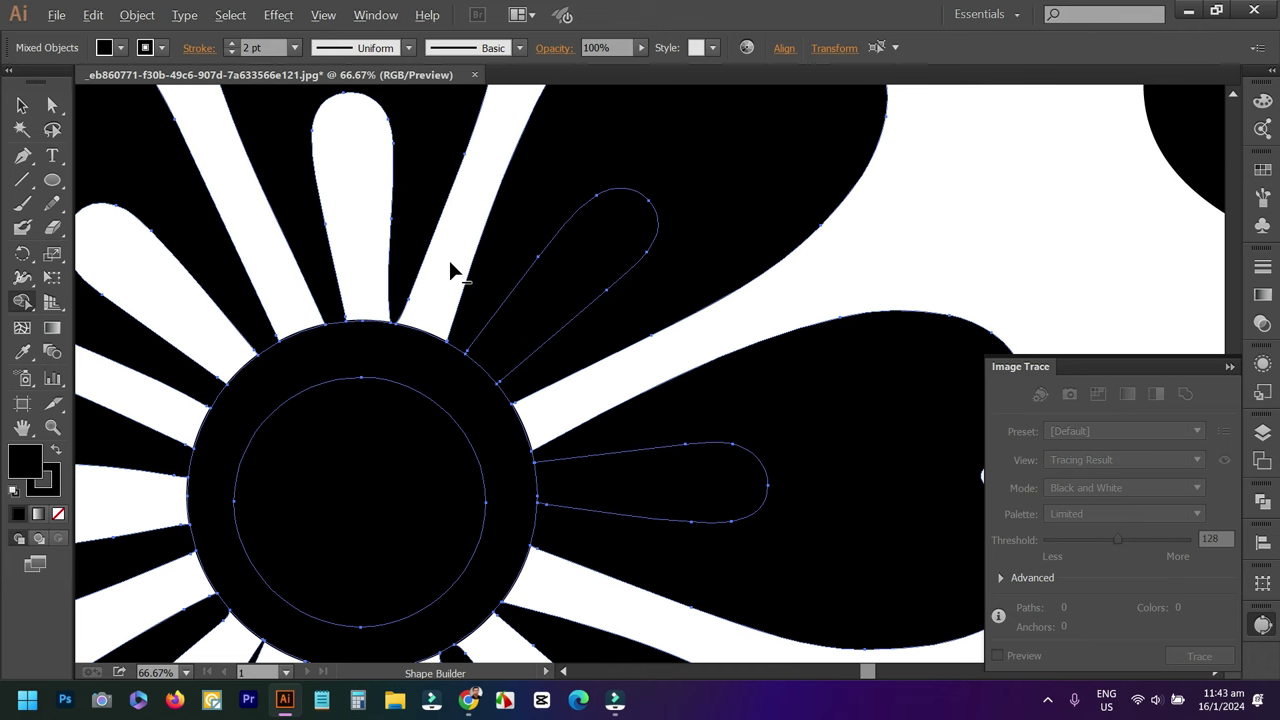
scroll(449, 260, "down", 2)
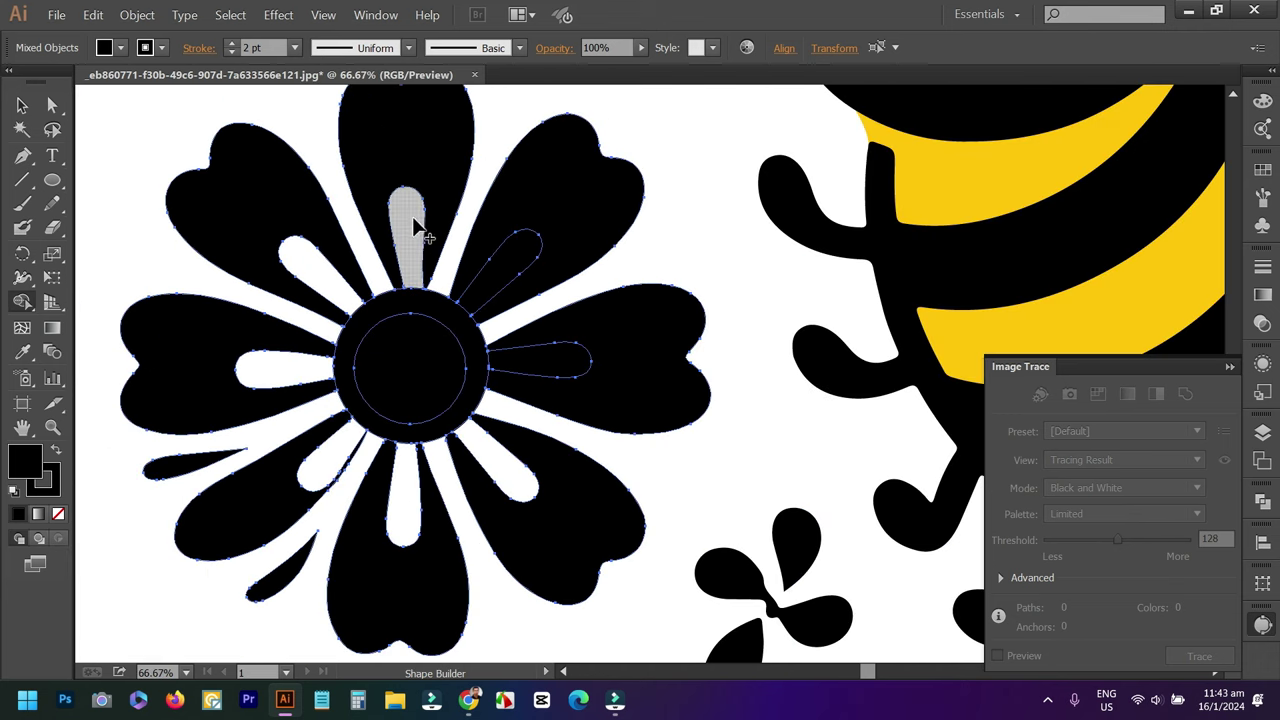
Fill the upper, upper-left, left, lower-left, lower and lower-right petal slots black.
left_click(409, 243)
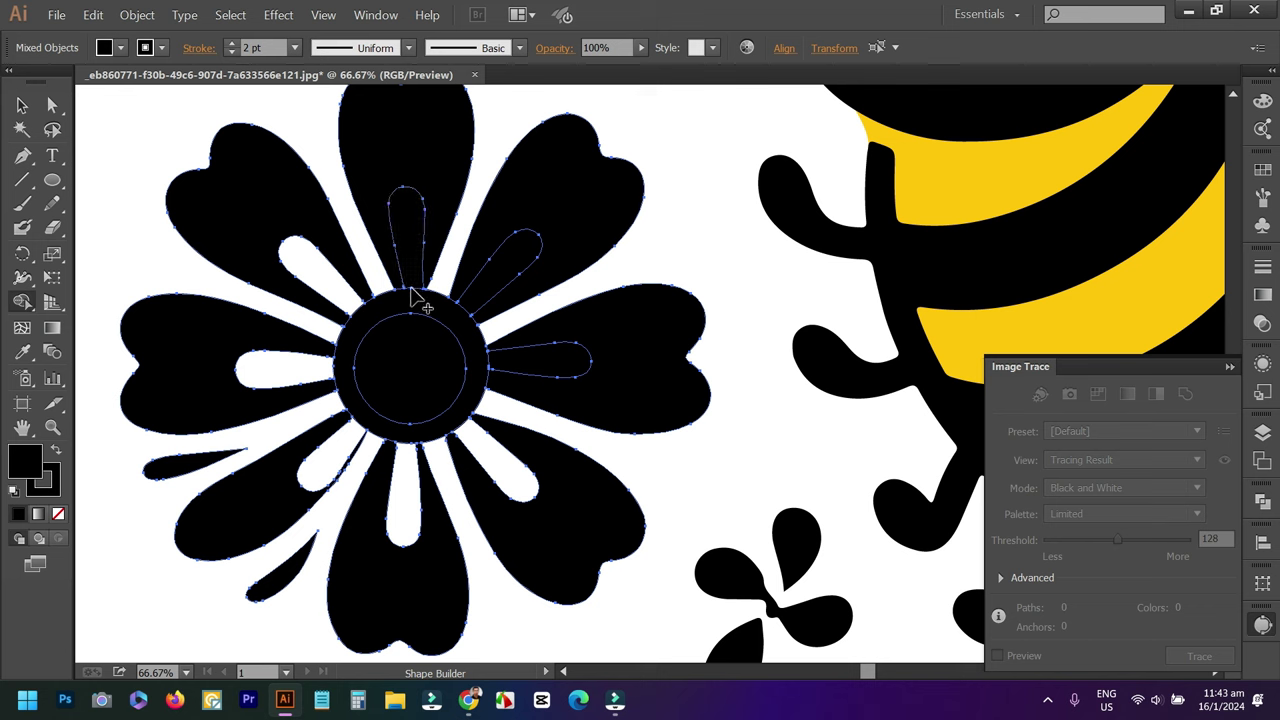
left_click(310, 262)
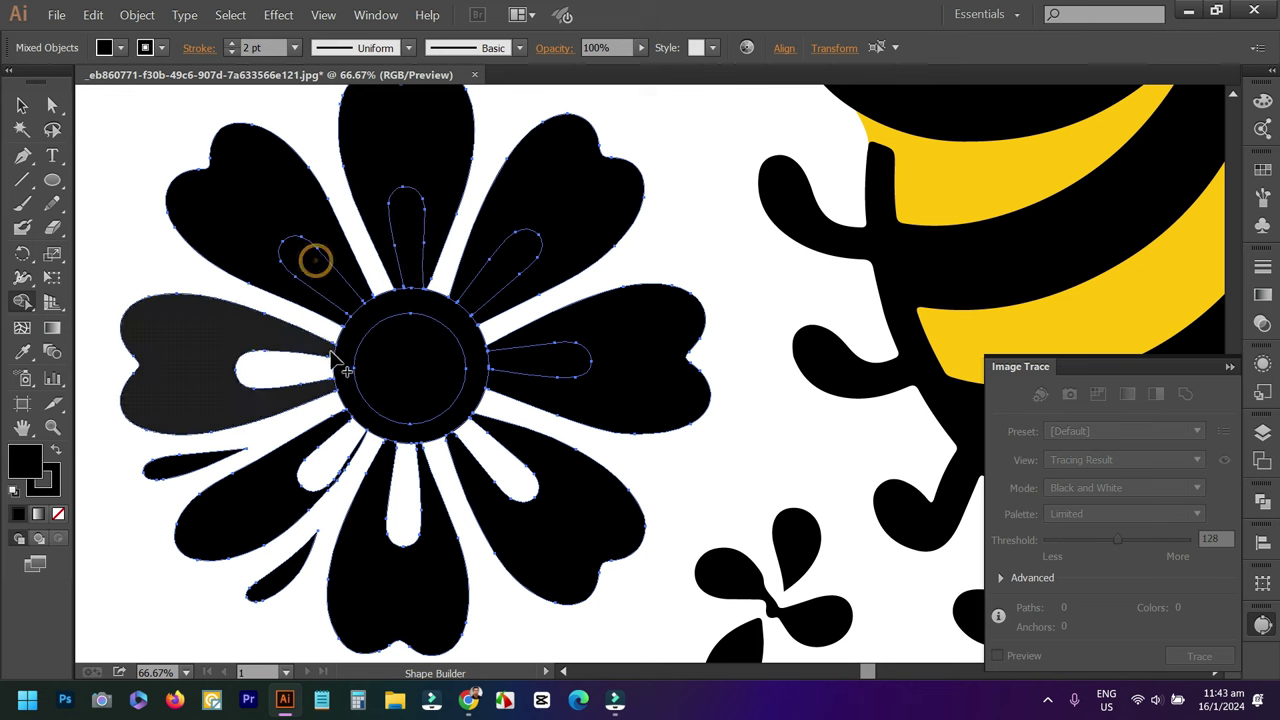
left_click(300, 368)
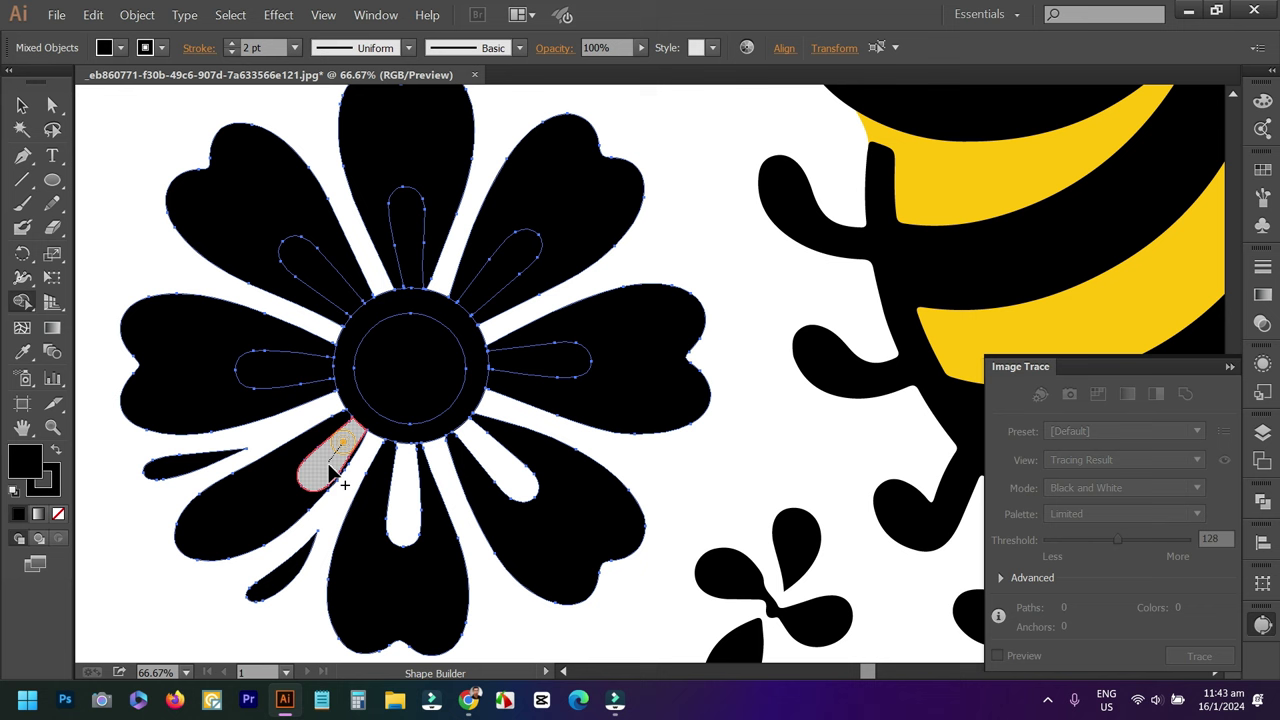
left_click(338, 458)
left_click(403, 495)
left_click_drag(493, 453, 530, 490)
scroll(560, 475, "down", 2)
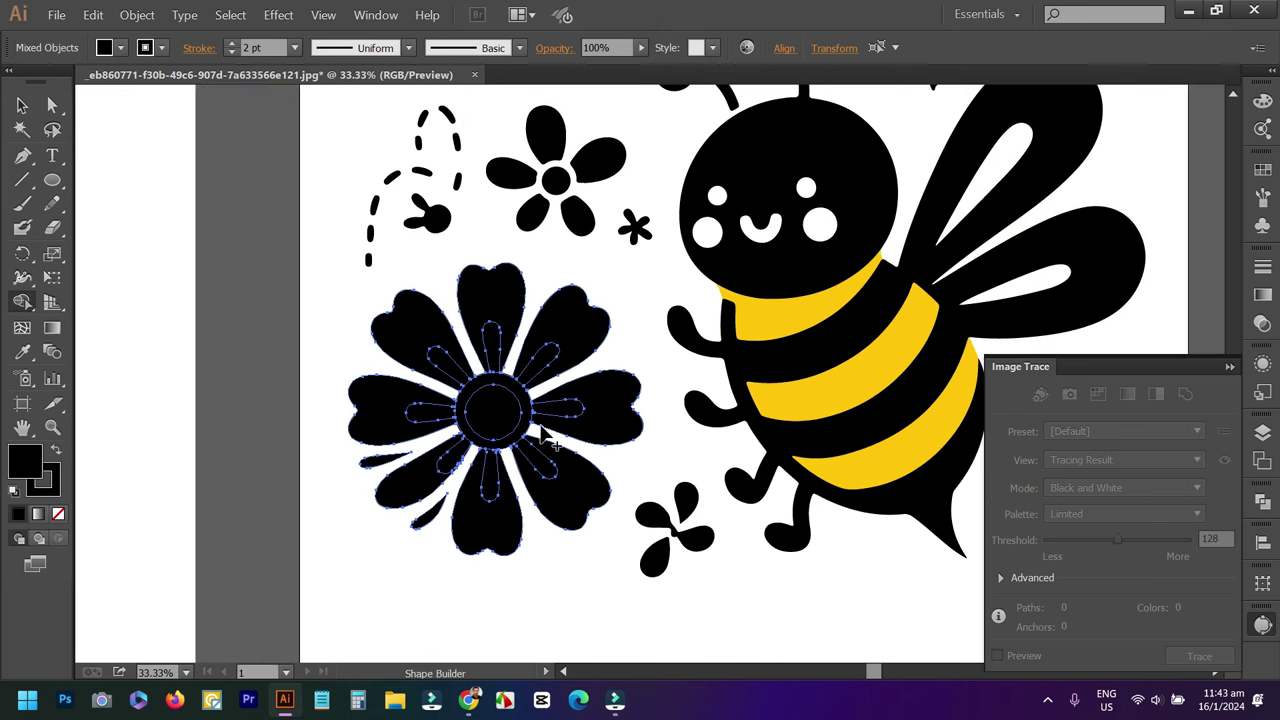
Return to the Selection tool, check a petal's context menu, and clear the selection.
left_click(23, 105)
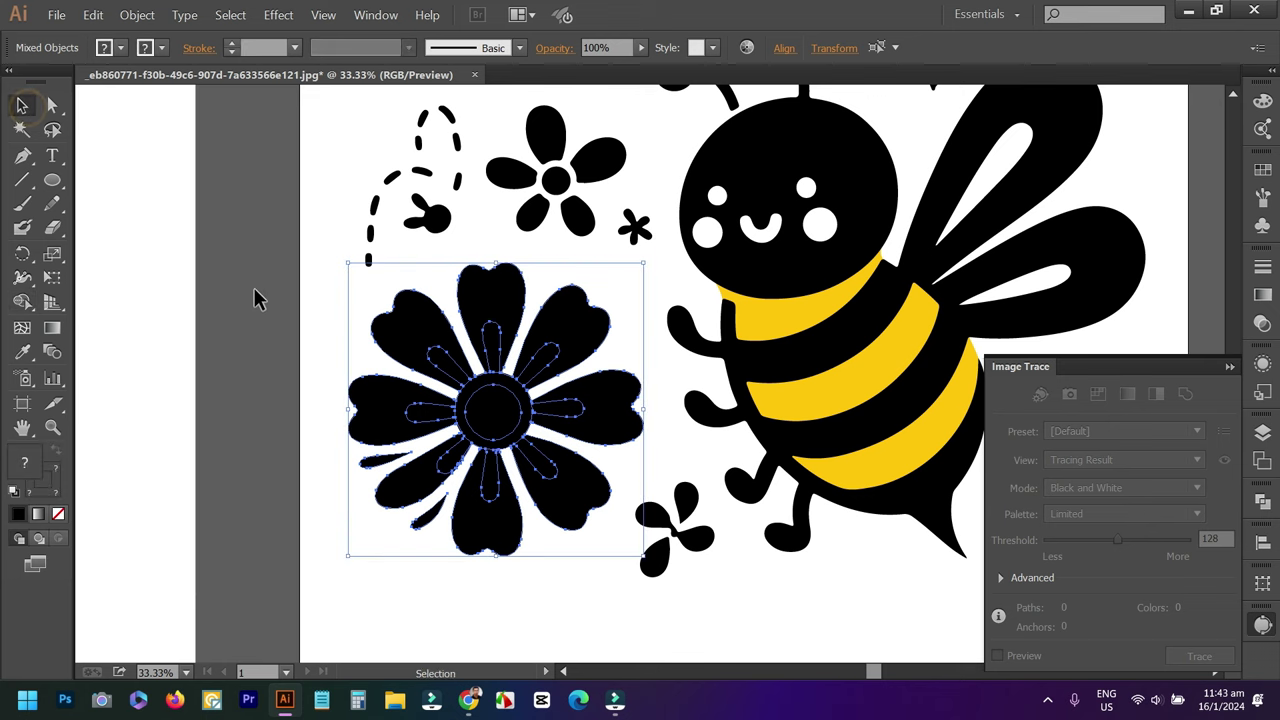
left_click(251, 292)
left_click(505, 303)
right_click(503, 298)
key("Escape")
left_click(354, 350)
Select all eight petals of the large flower together.
left_click(412, 335)
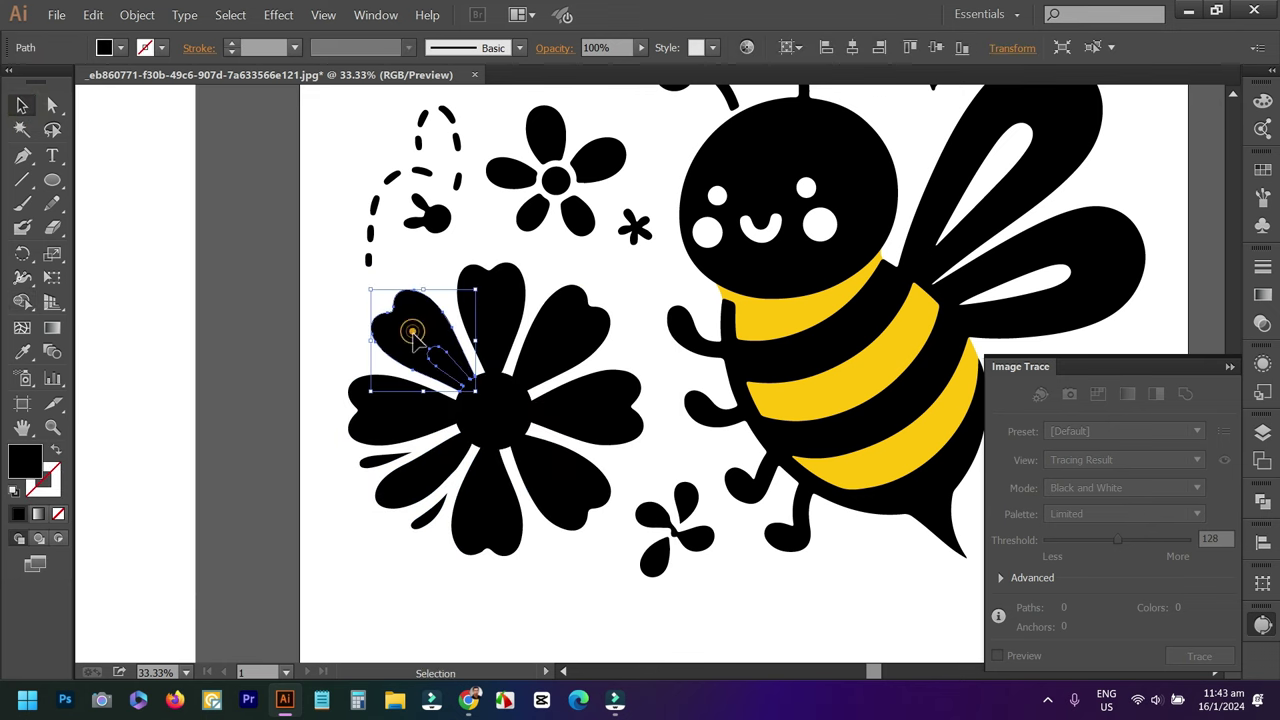
left_click(380, 438, "shift")
left_click(405, 497, "shift")
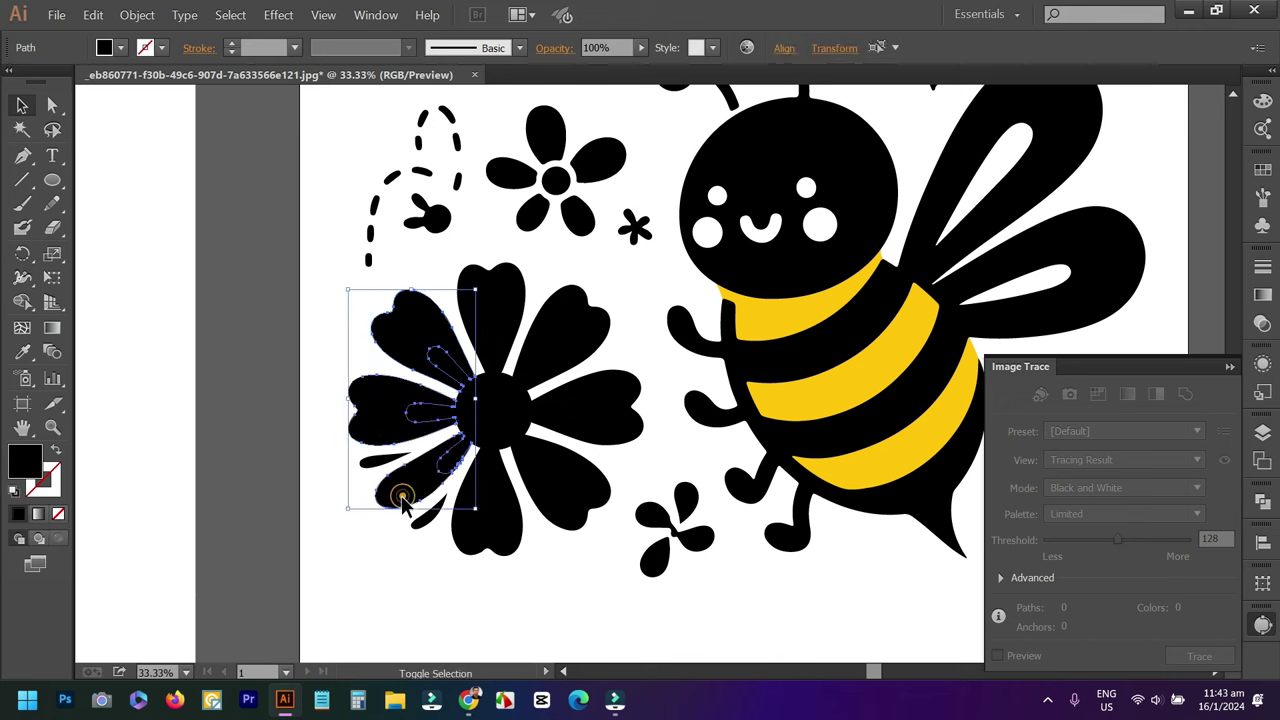
left_click(480, 545, "shift")
left_click(577, 511, "shift")
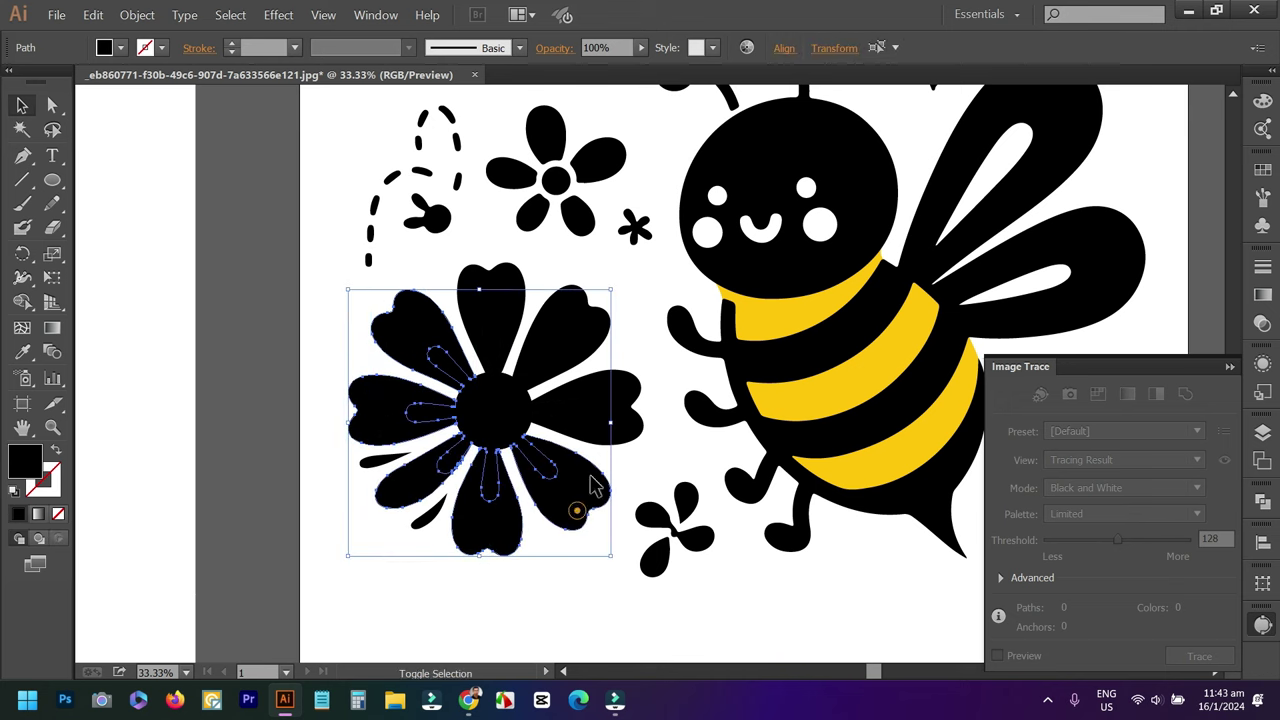
left_click(628, 387, "shift")
left_click(590, 335, "shift")
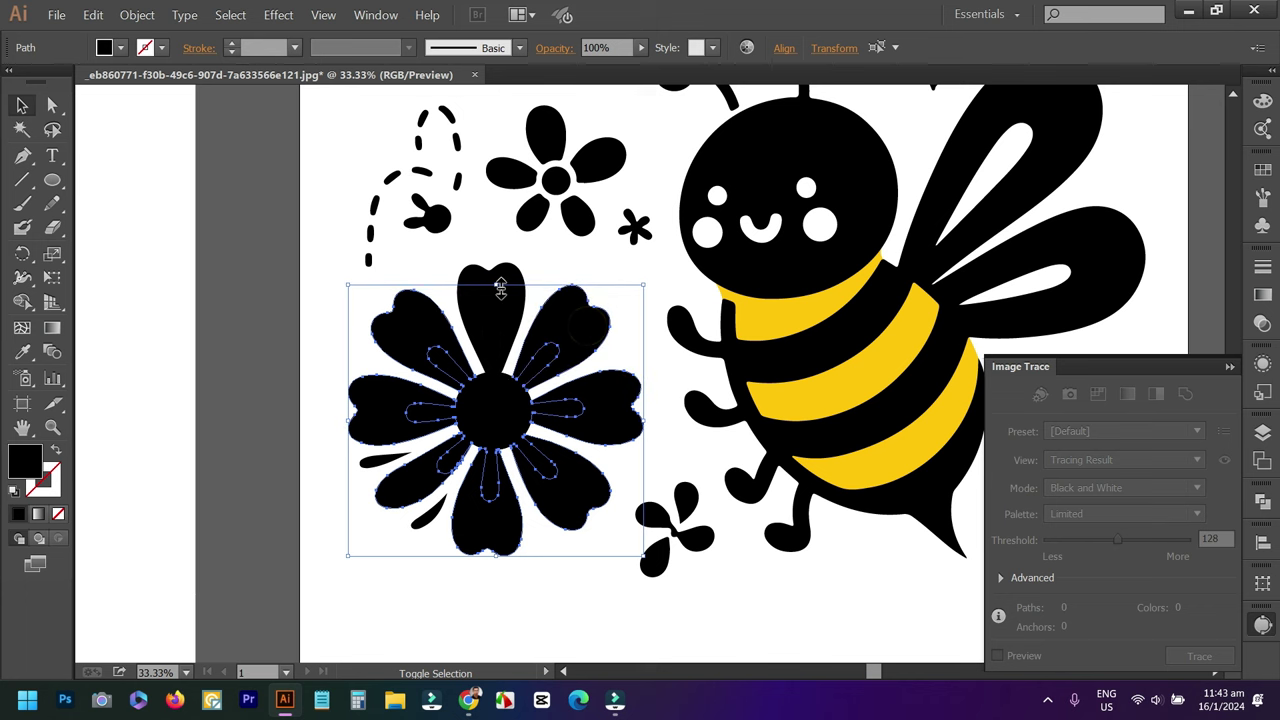
left_click(500, 277, "shift")
scroll(571, 329, "down", 2)
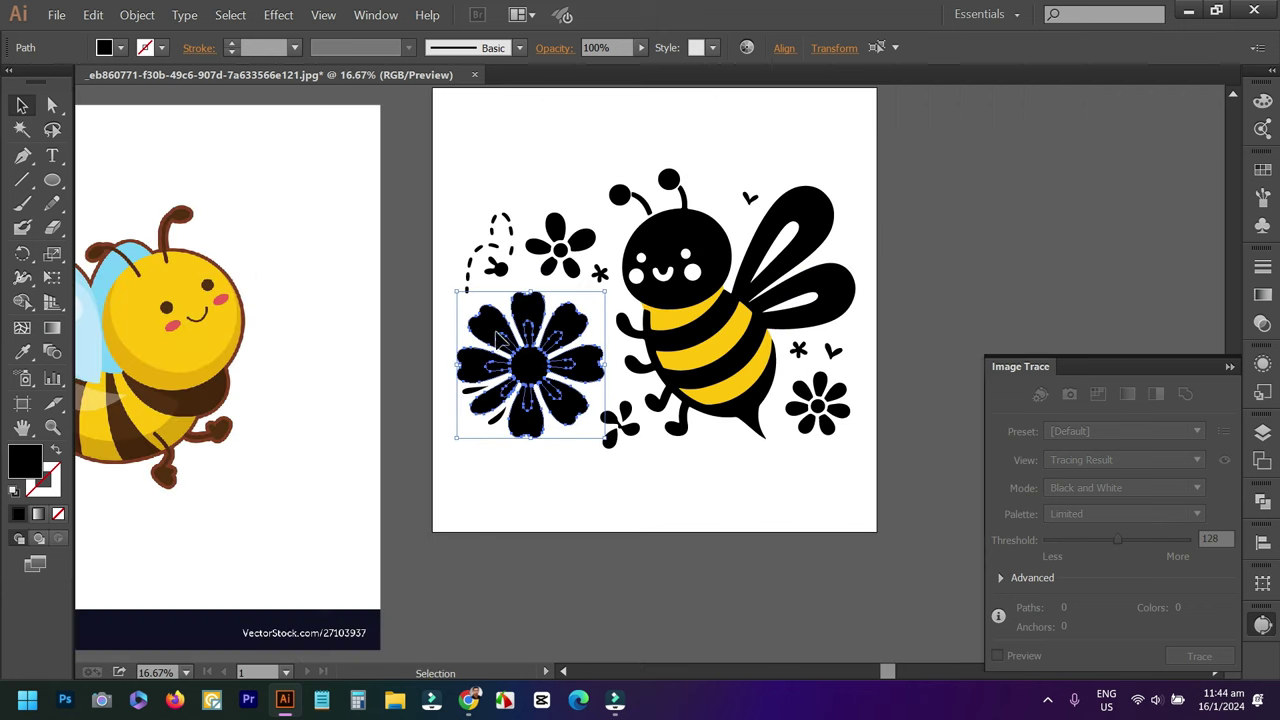
Sample the bee's pink cheek onto the petals, then adjust their fill to magenta FF2E92.
left_click(22, 351)
scroll(224, 296, "up", 3)
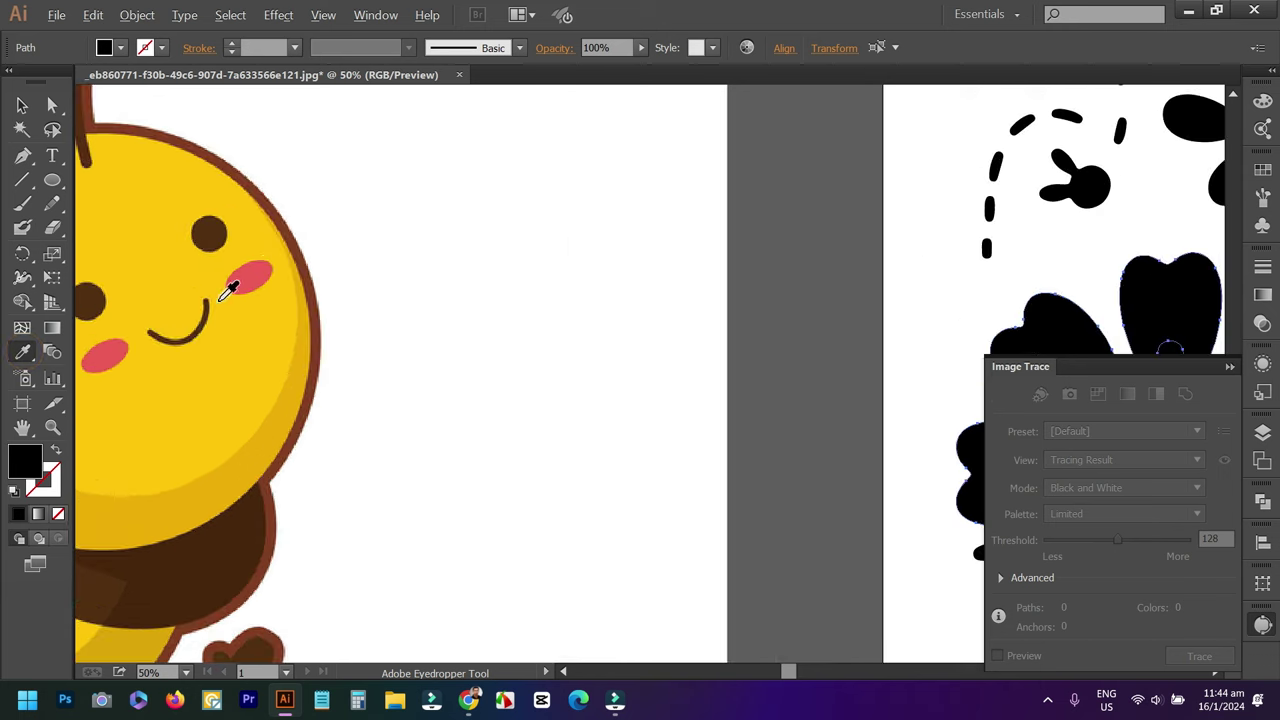
left_click(258, 268)
scroll(260, 270, "down", 2)
scroll(300, 262, "down", 1)
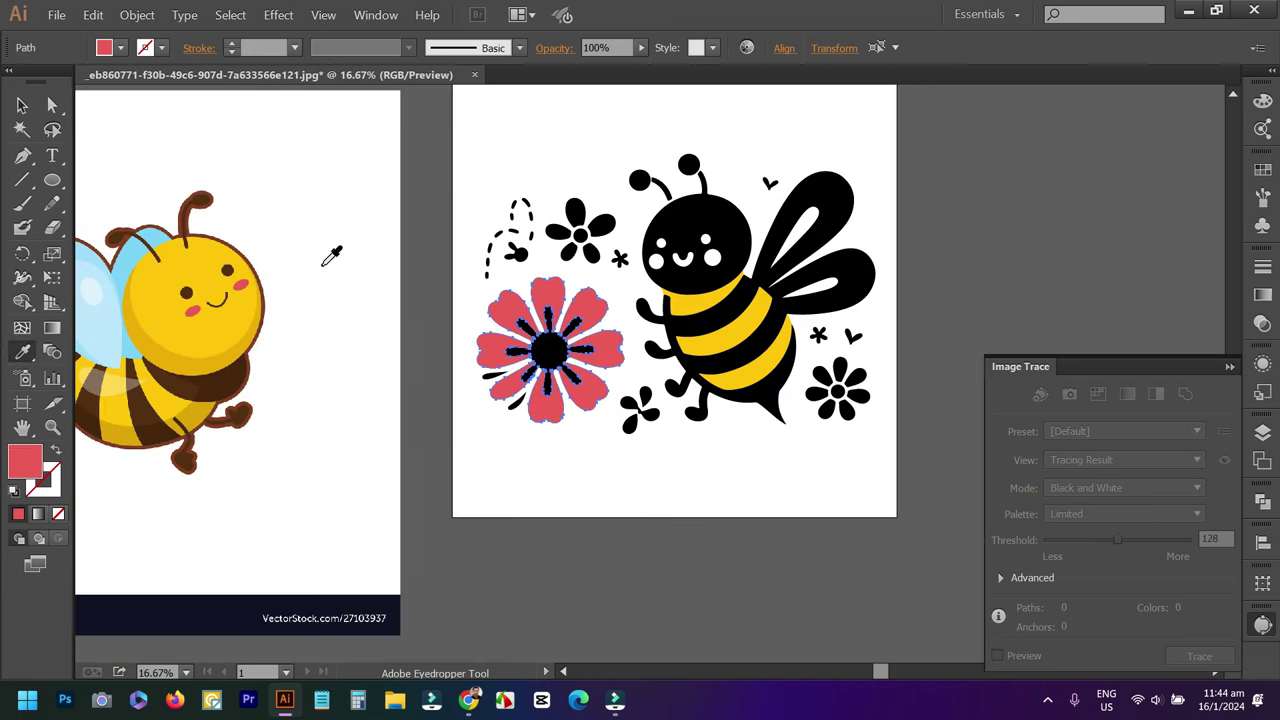
double_click(25, 460)
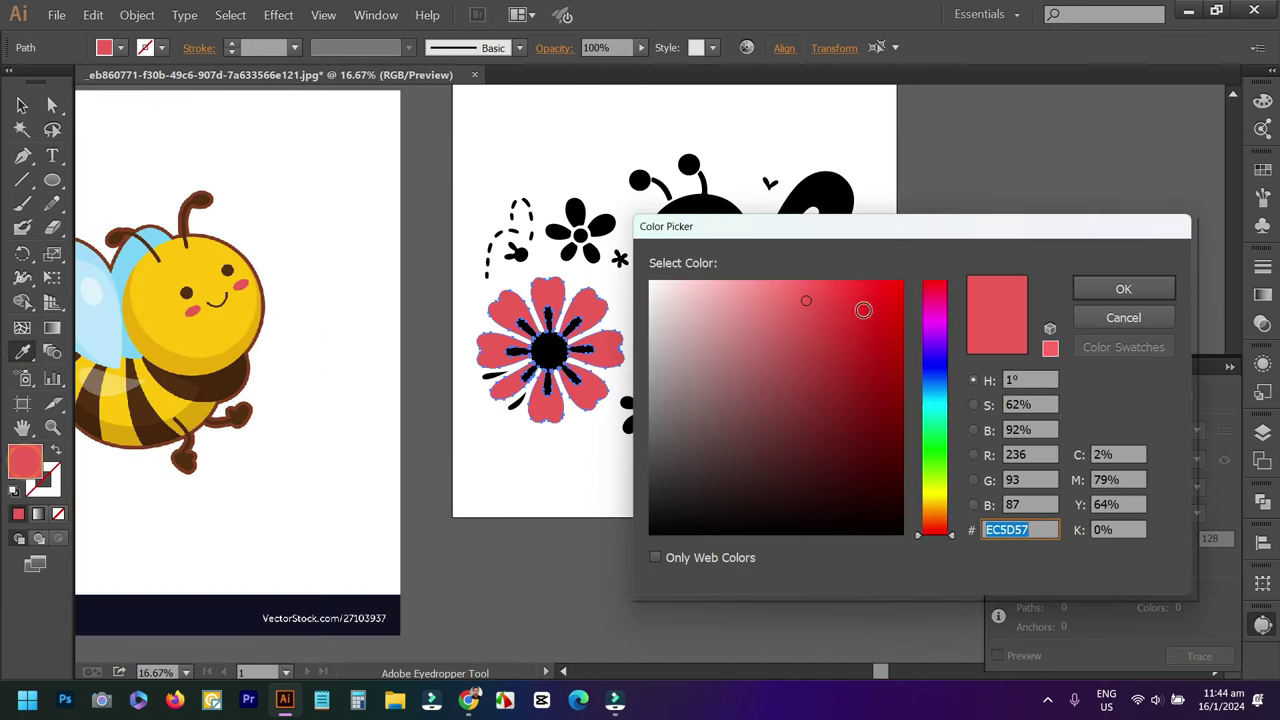
mouse_move(928, 318)
left_mouse_down()
mouse_move(935, 306)
mouse_move(858, 276)
left_mouse_up()
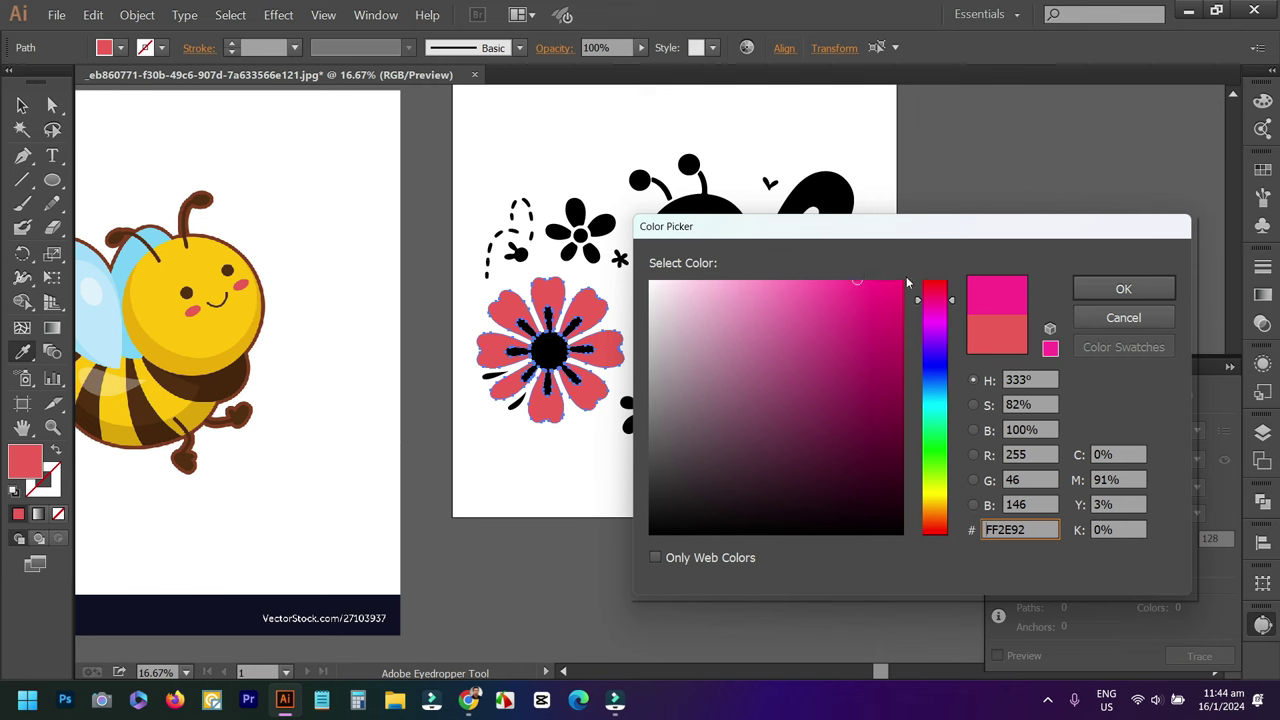
left_click(1108, 288)
Zoom in and eyedrop the petal magenta onto the centre circle and its black ring.
left_click(571, 445)
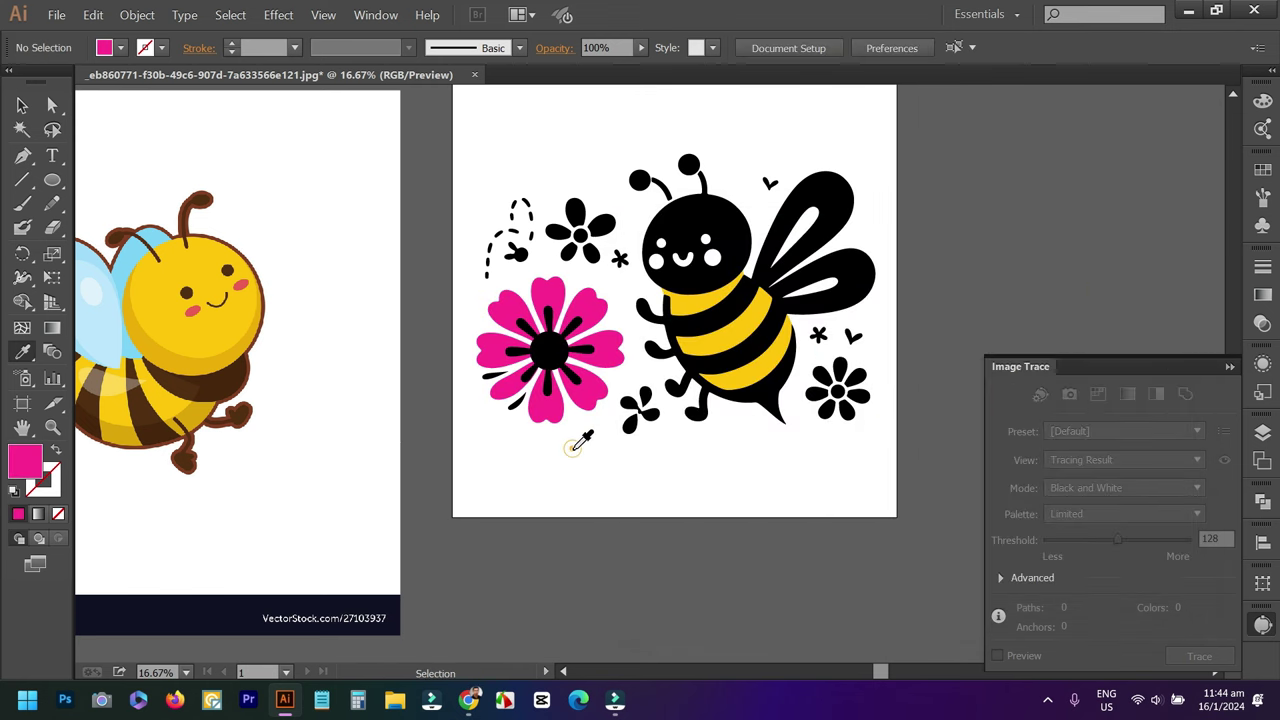
key("ctrl+plus")
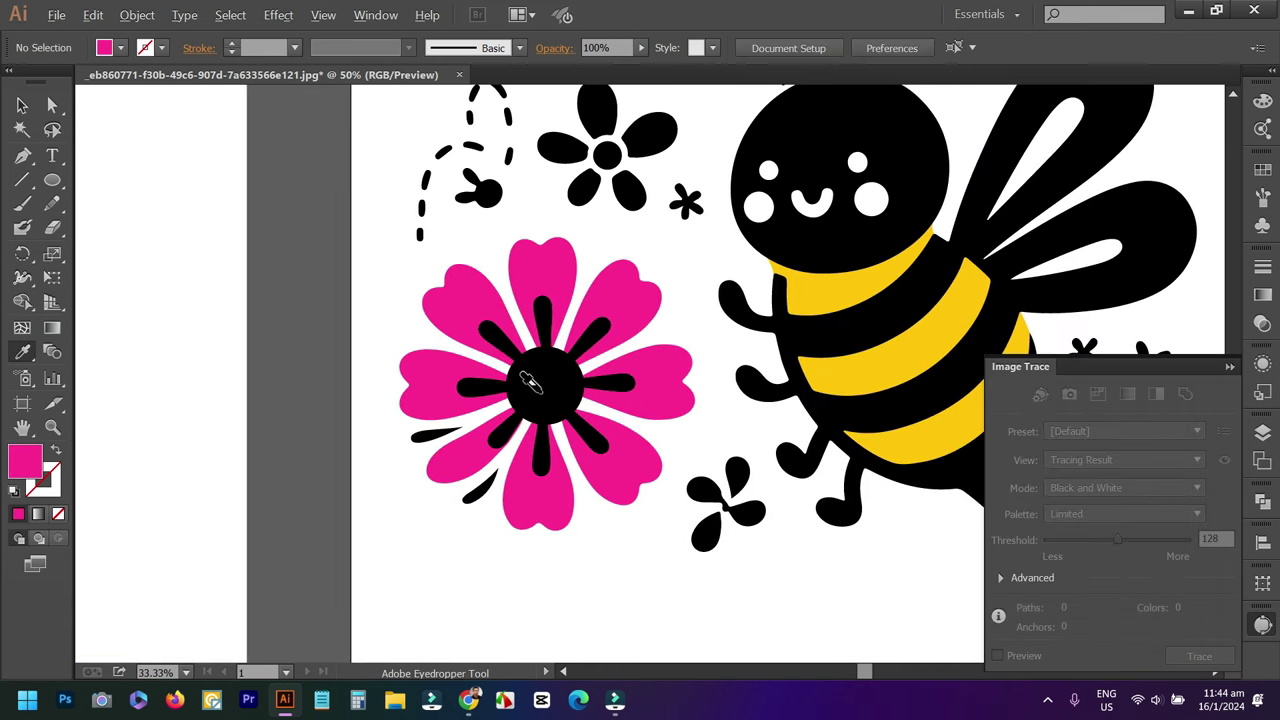
key("ctrl+plus")
left_click(548, 390)
key("i")
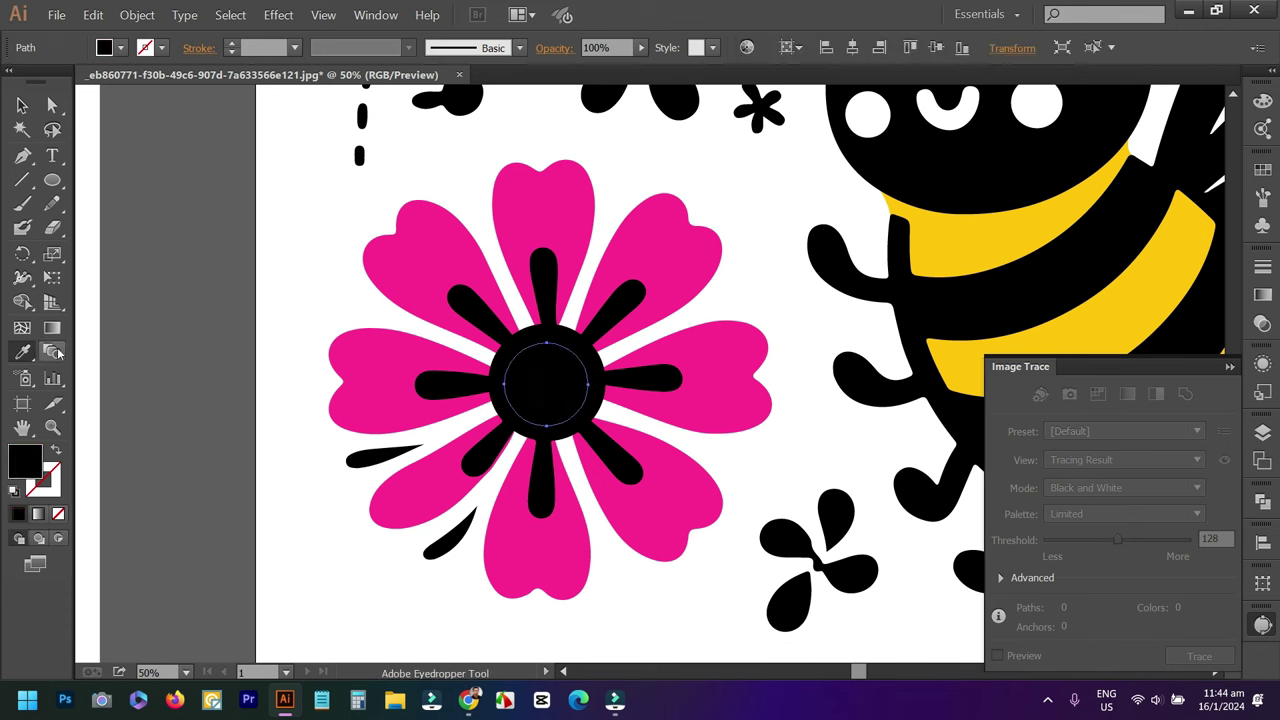
left_click(548, 218)
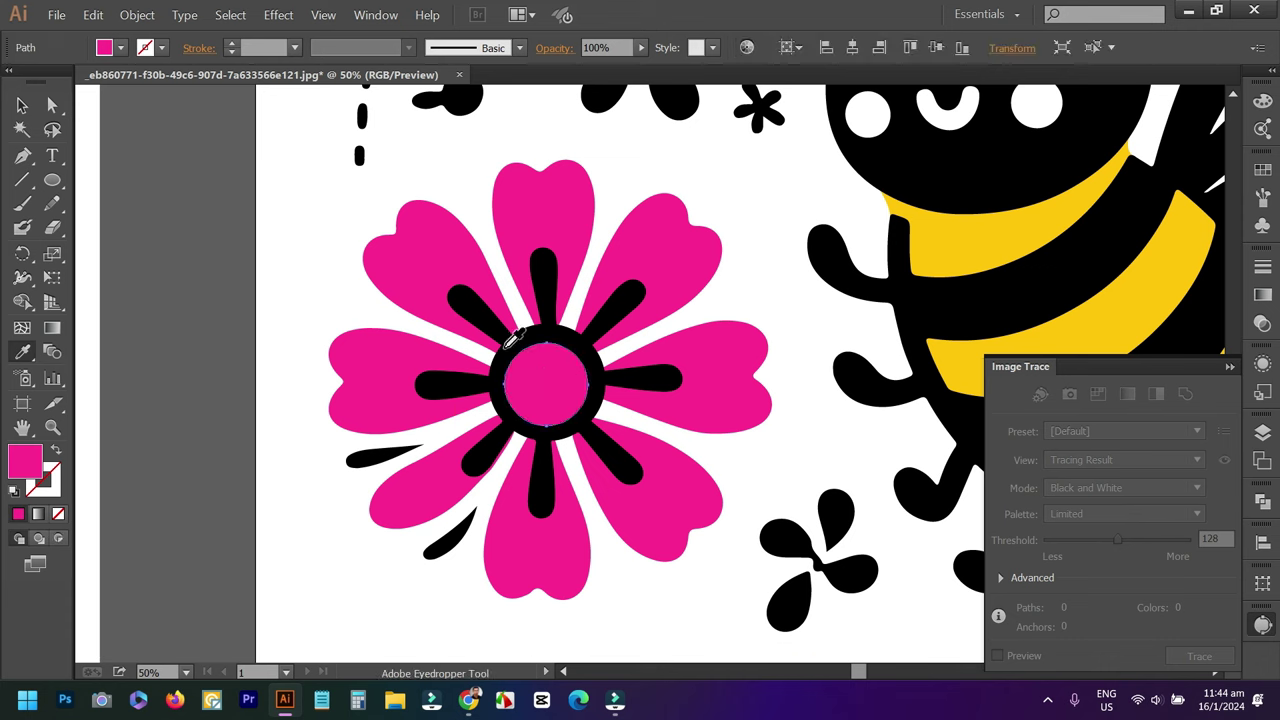
key("v")
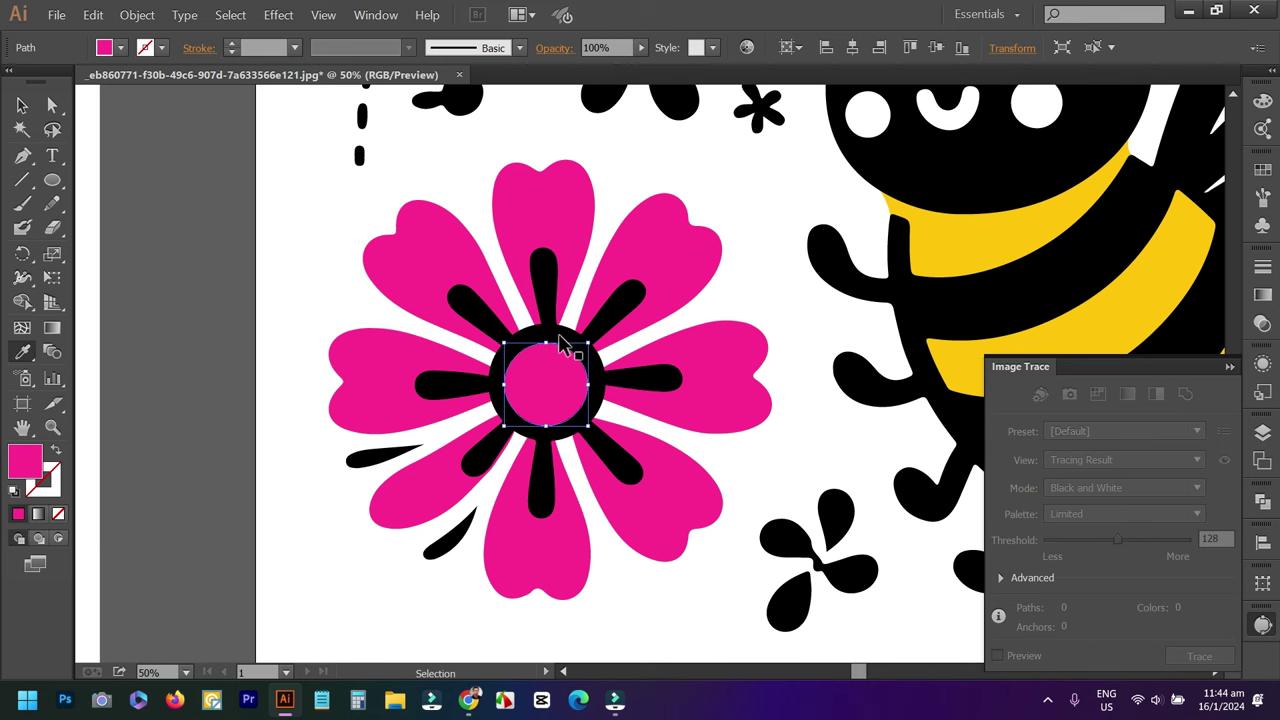
left_click(575, 340)
key("i")
left_click(563, 224)
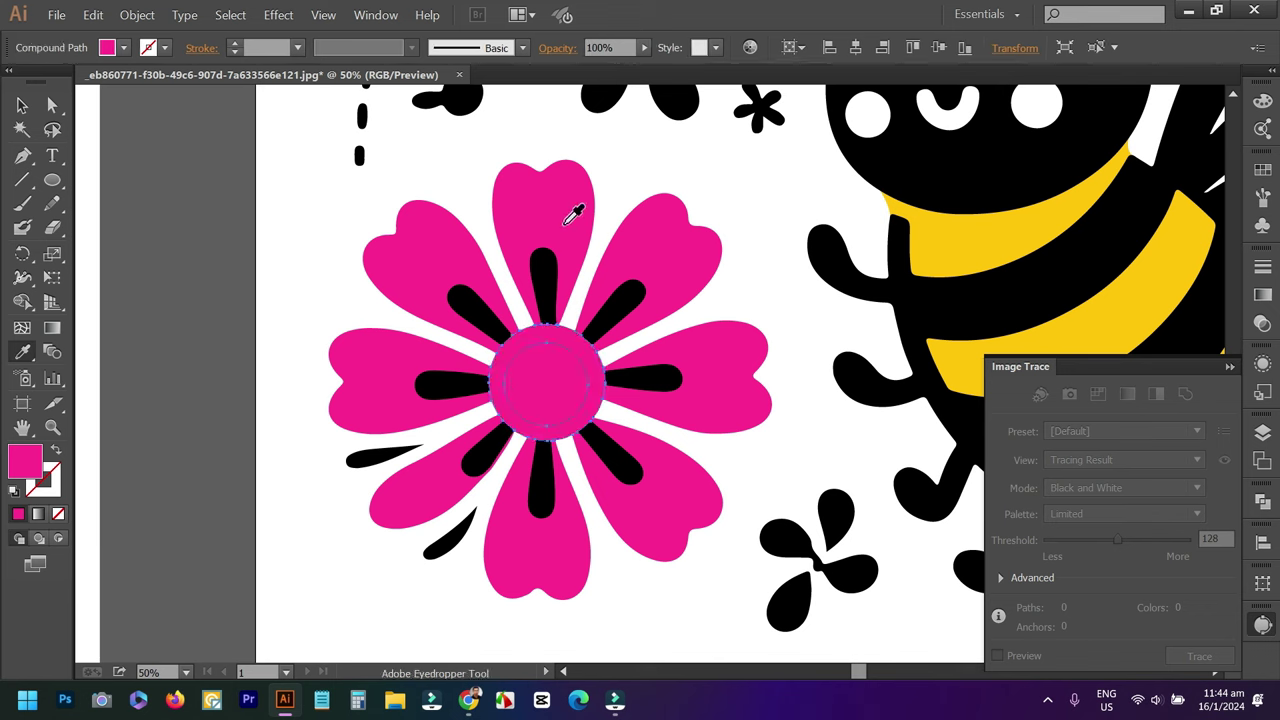
key("v")
Reselect the centre circle and open its Fill colour settings showing FF2E92.
left_click(178, 192)
left_click(540, 390)
key("a")
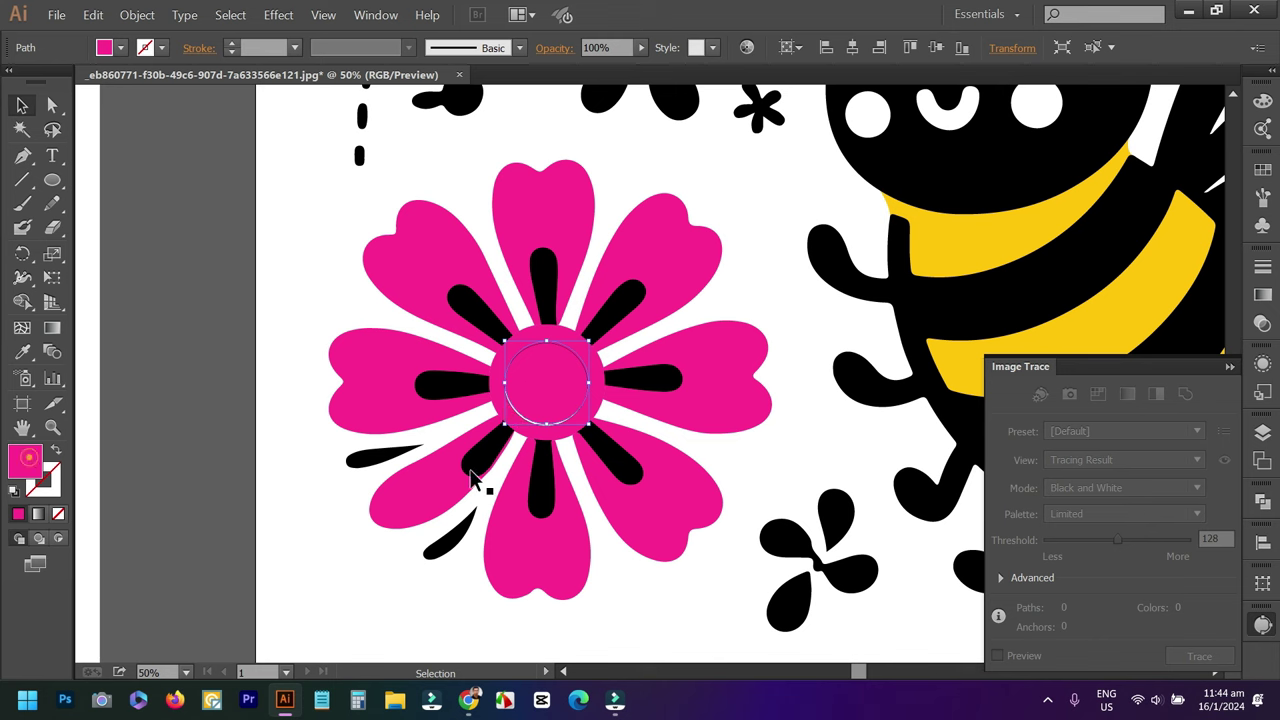
key("v")
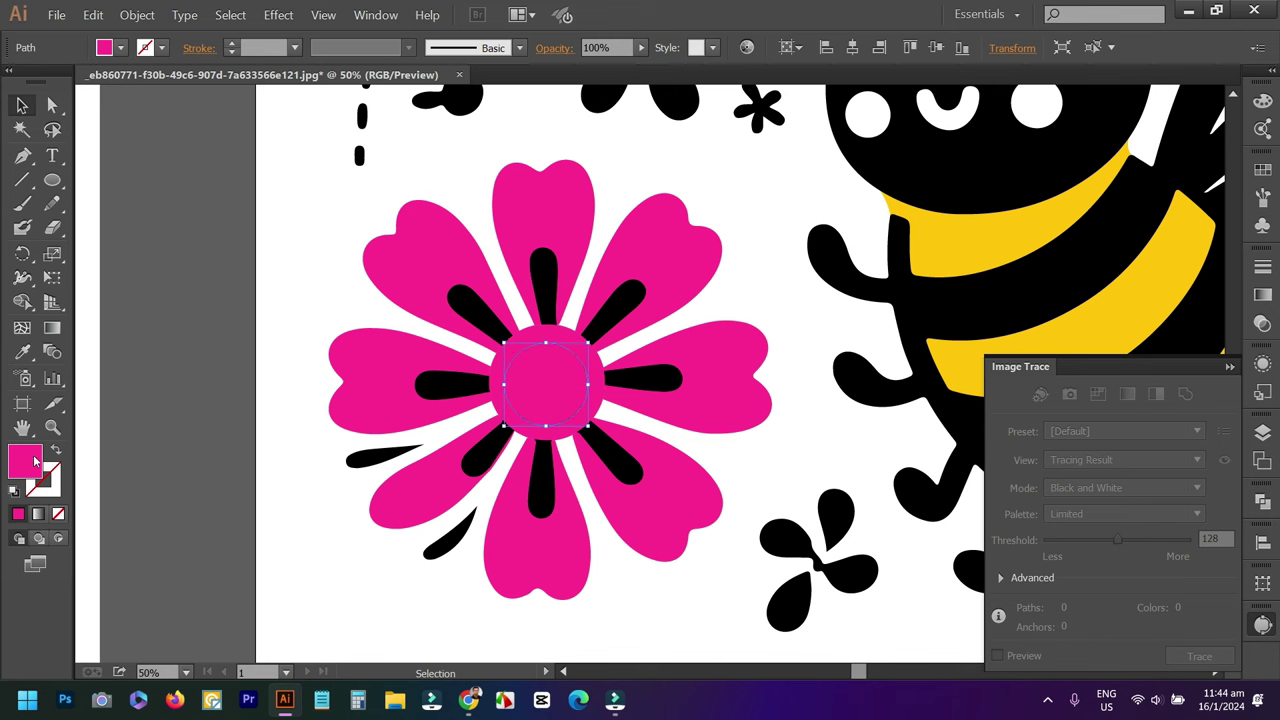
double_click(35, 460)
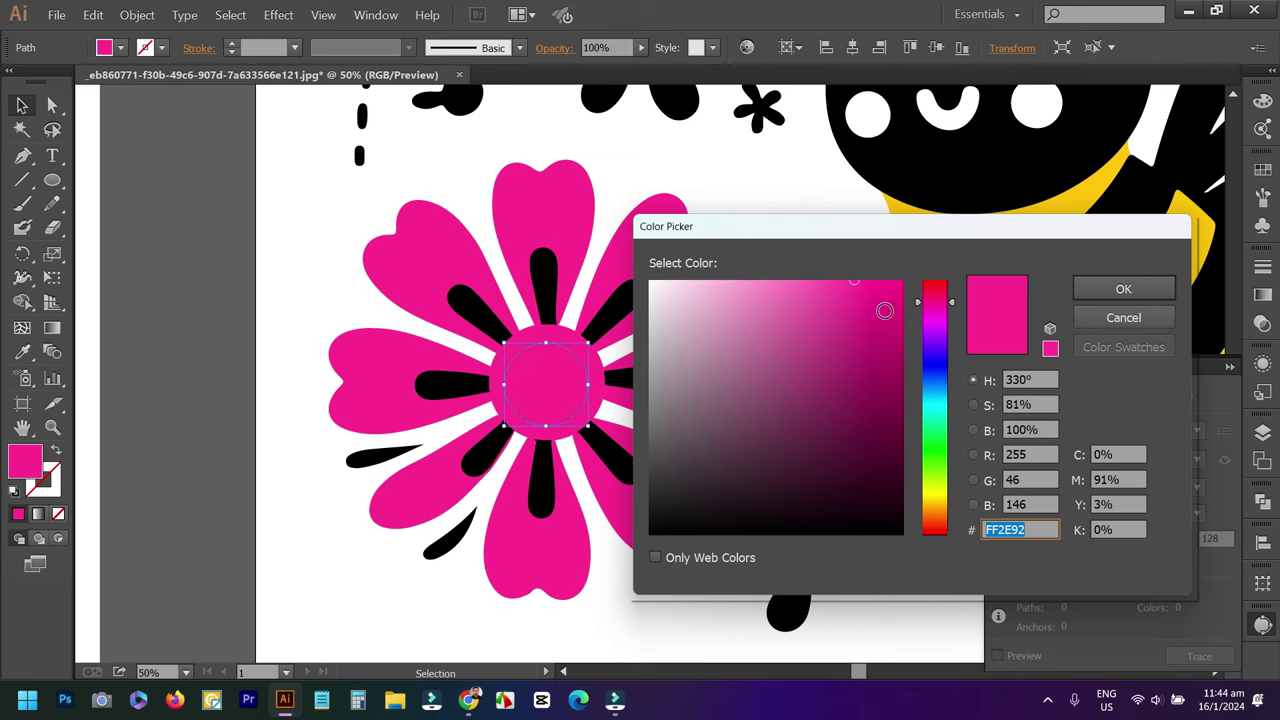
Eyedrop the bee's yellow onto the flower centre, then select the pink ring.
left_click(1122, 317)
left_click(22, 352)
left_click(994, 249)
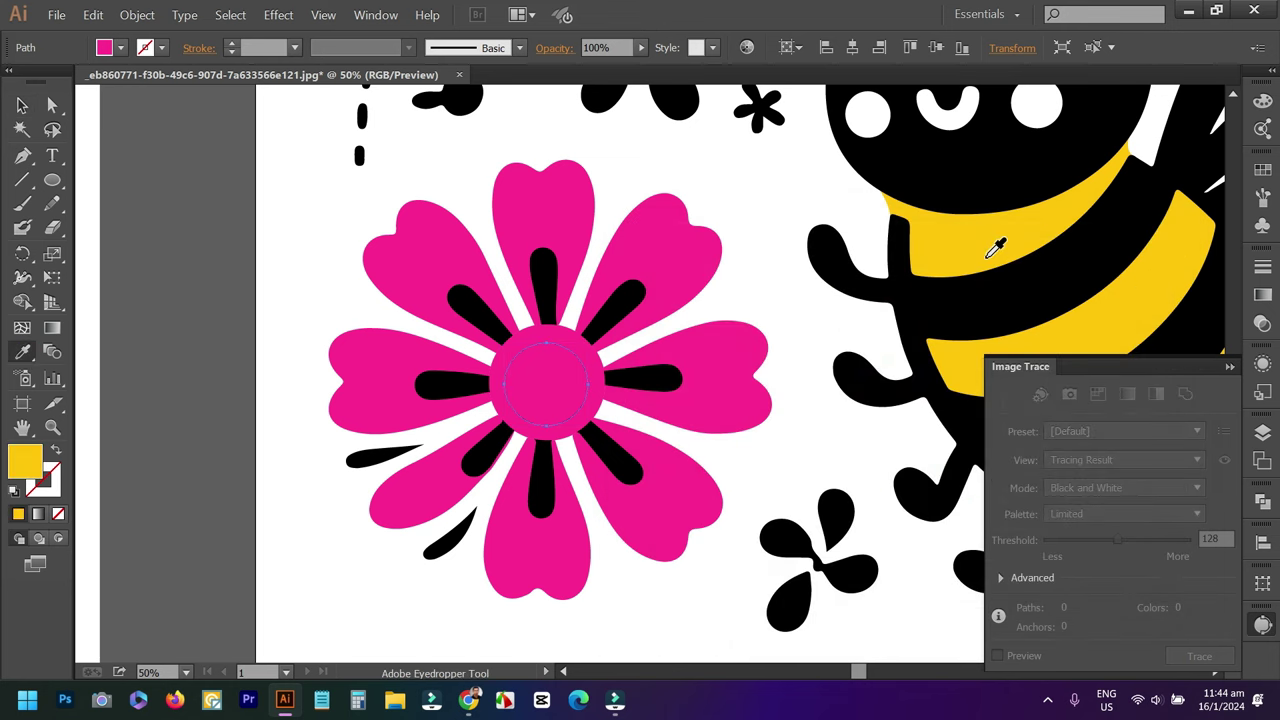
left_click(22, 106)
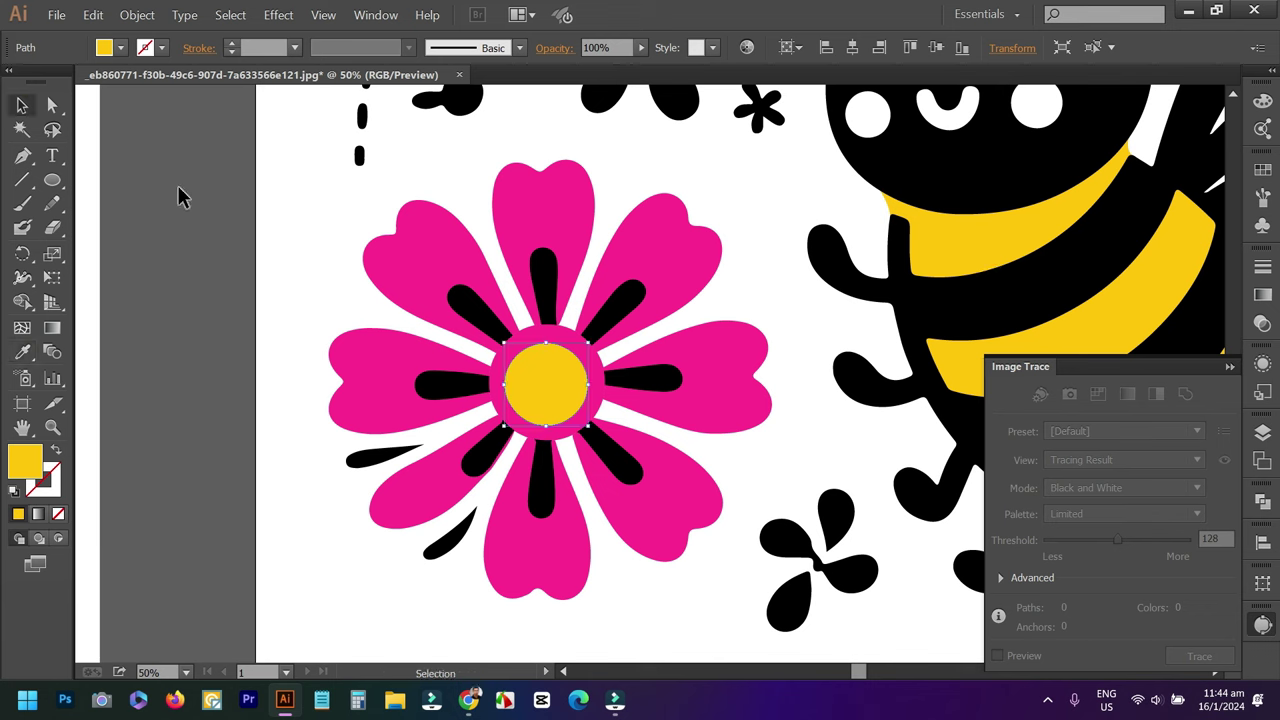
left_click(178, 192)
left_click(561, 343)
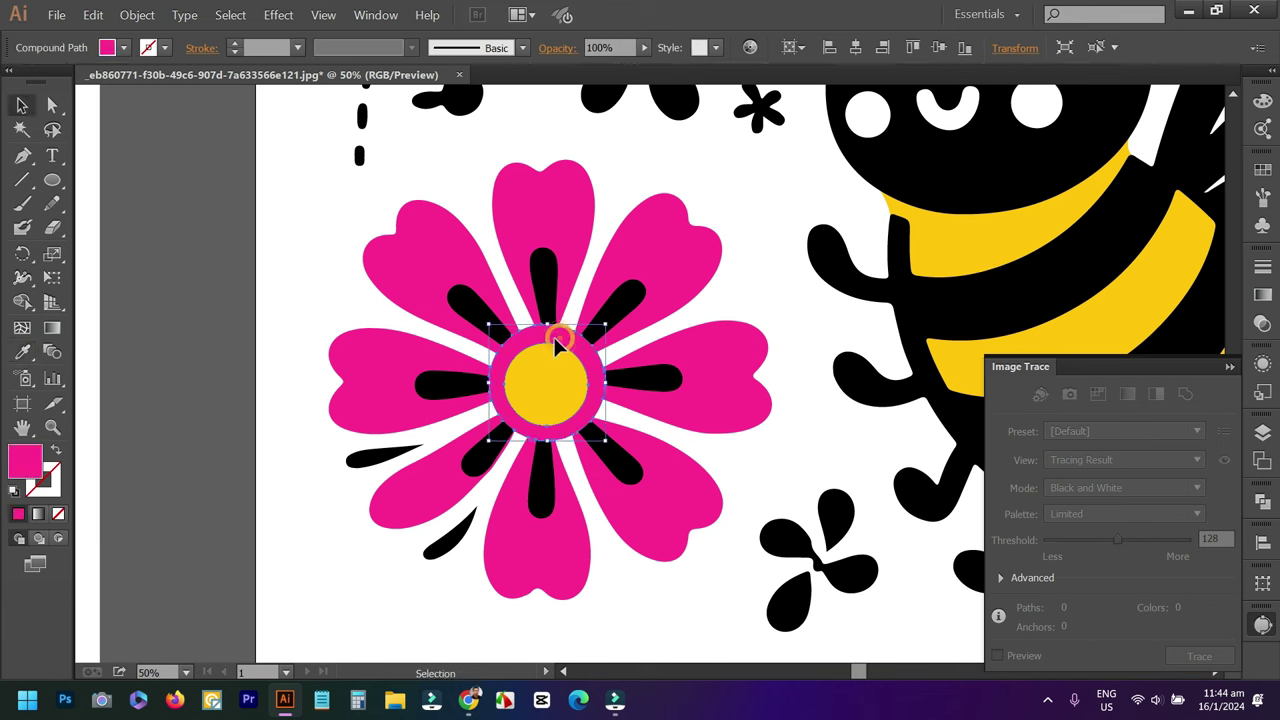
Fill the ring with the centre's yellow, then lighten it to FFD655.
double_click(24, 460)
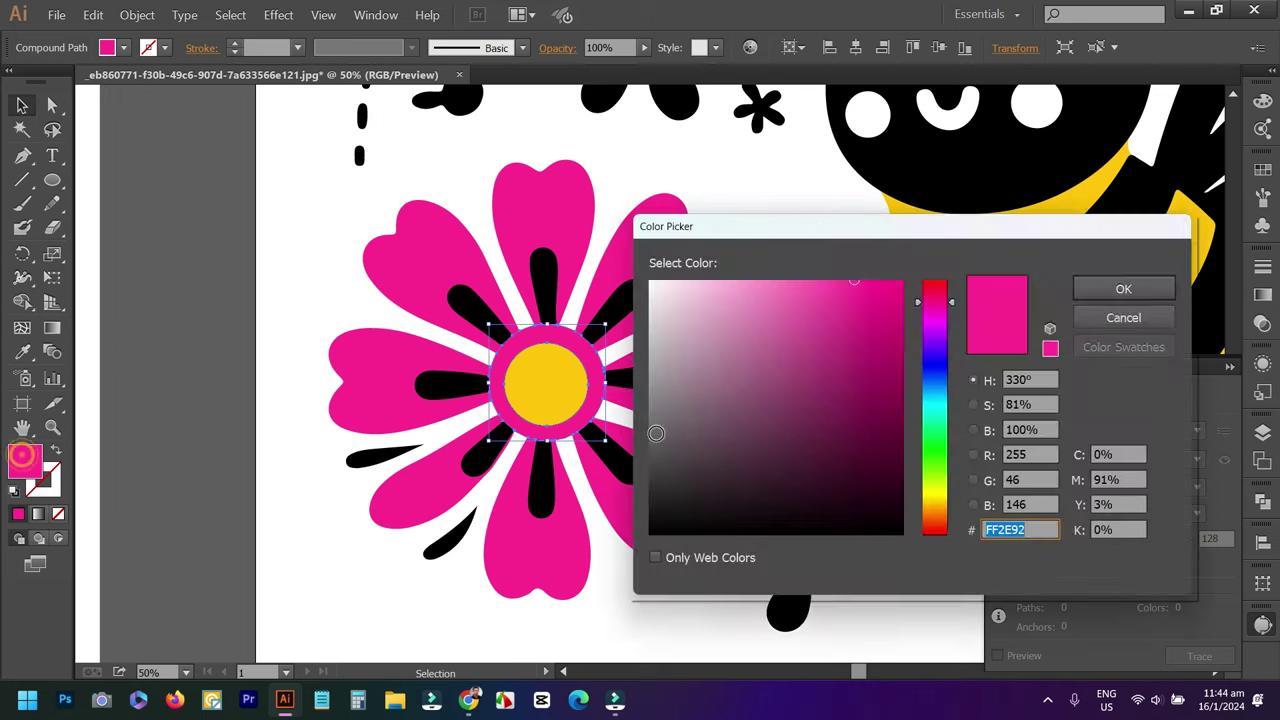
left_click(1112, 318)
key("i")
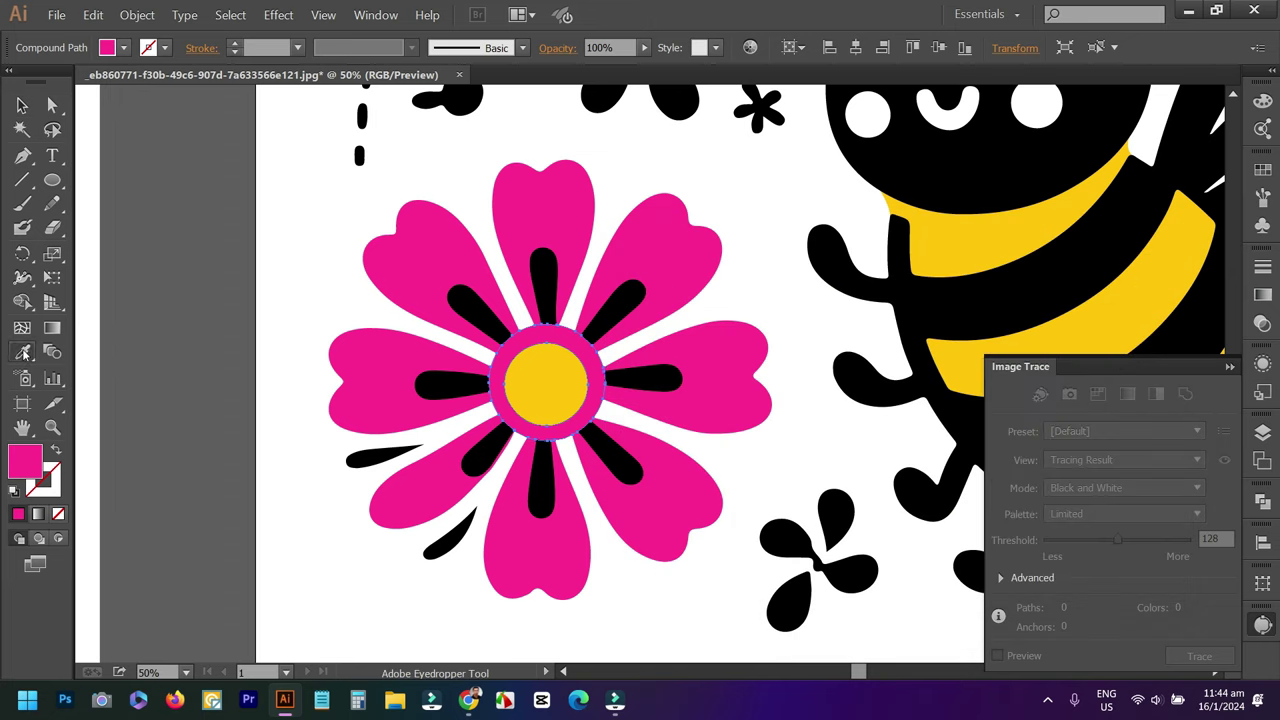
left_click(551, 393)
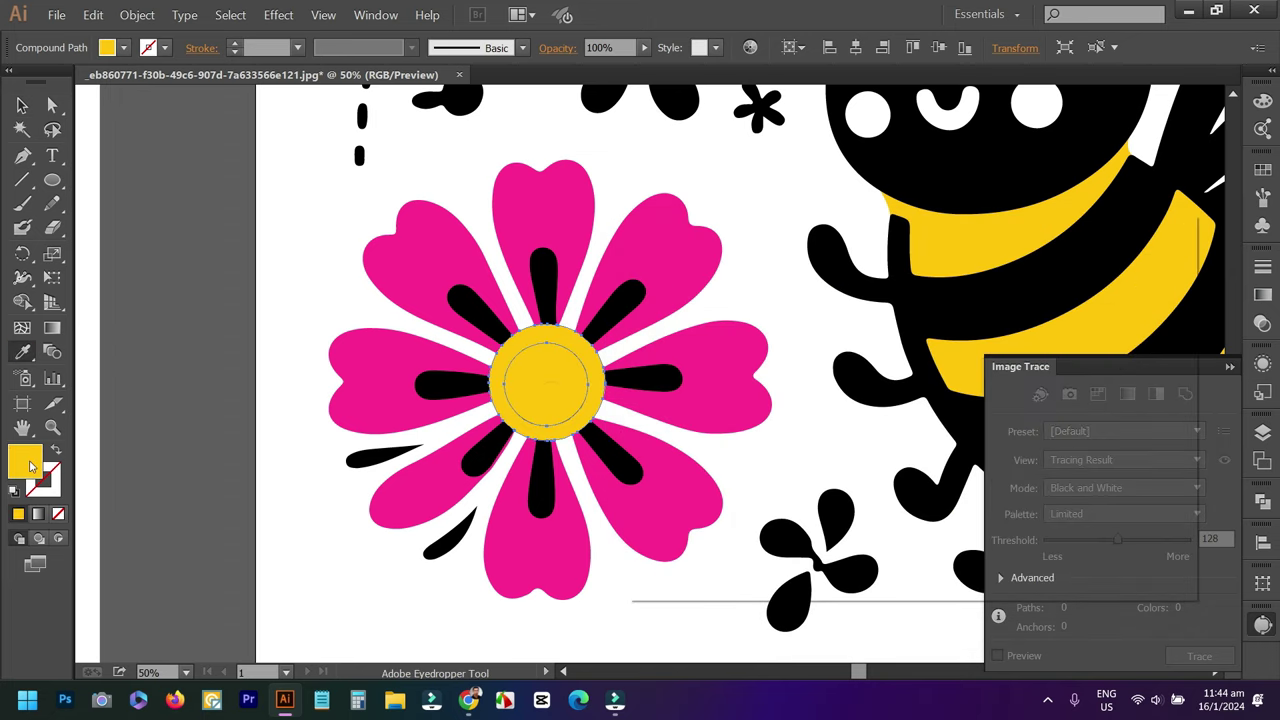
double_click(30, 466)
mouse_move(880, 337)
left_mouse_down()
mouse_move(877, 297)
mouse_move(815, 253)
left_mouse_up()
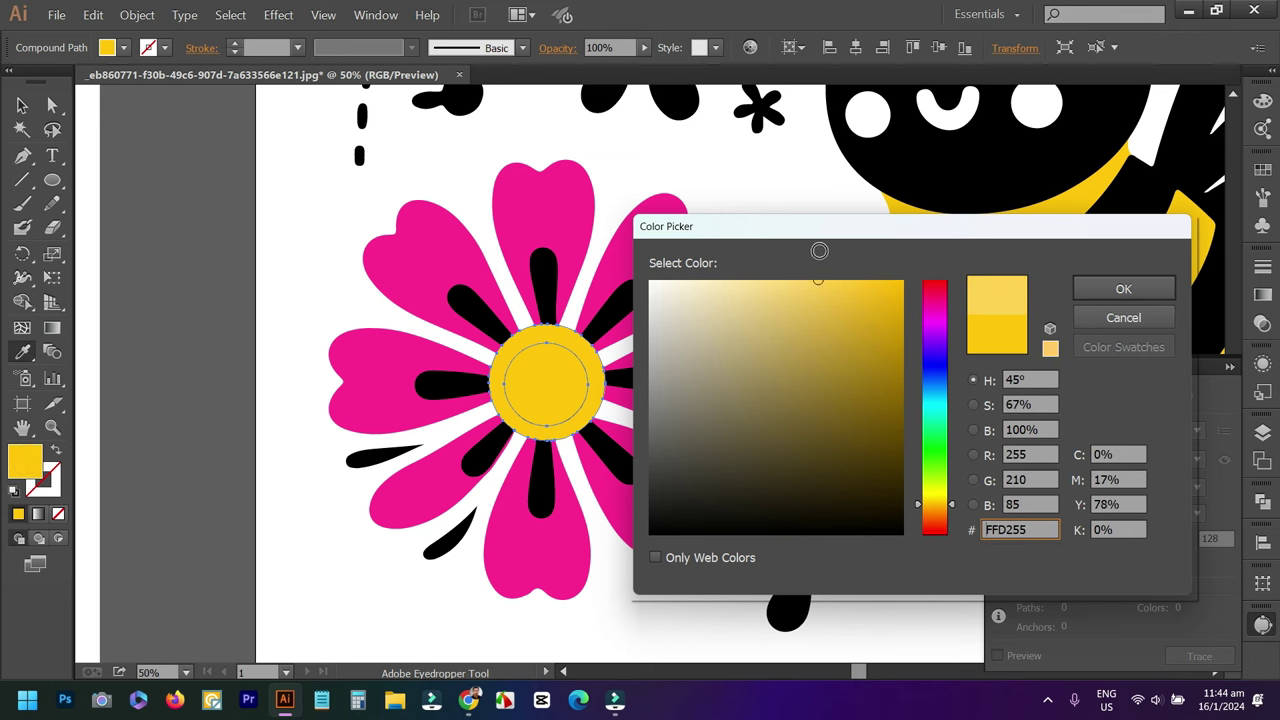
left_click_drag(950, 509, 950, 505)
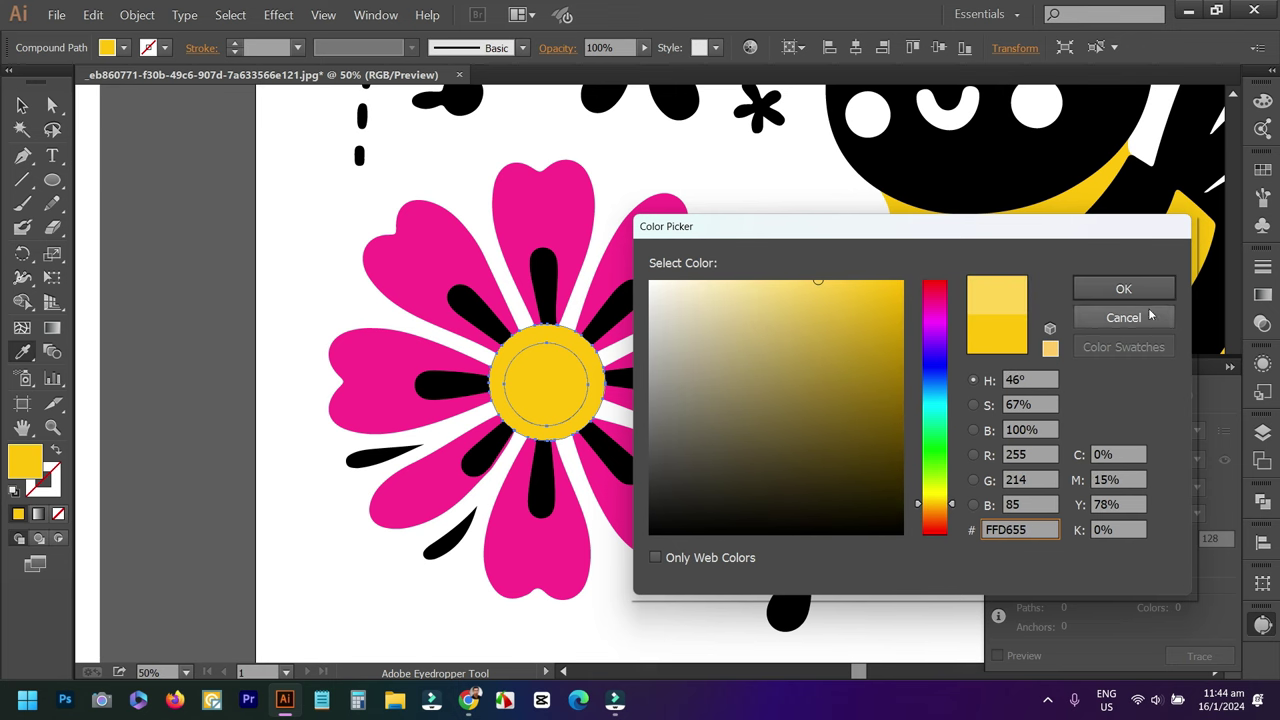
left_click(1123, 288)
key("ctrl+shift+a")
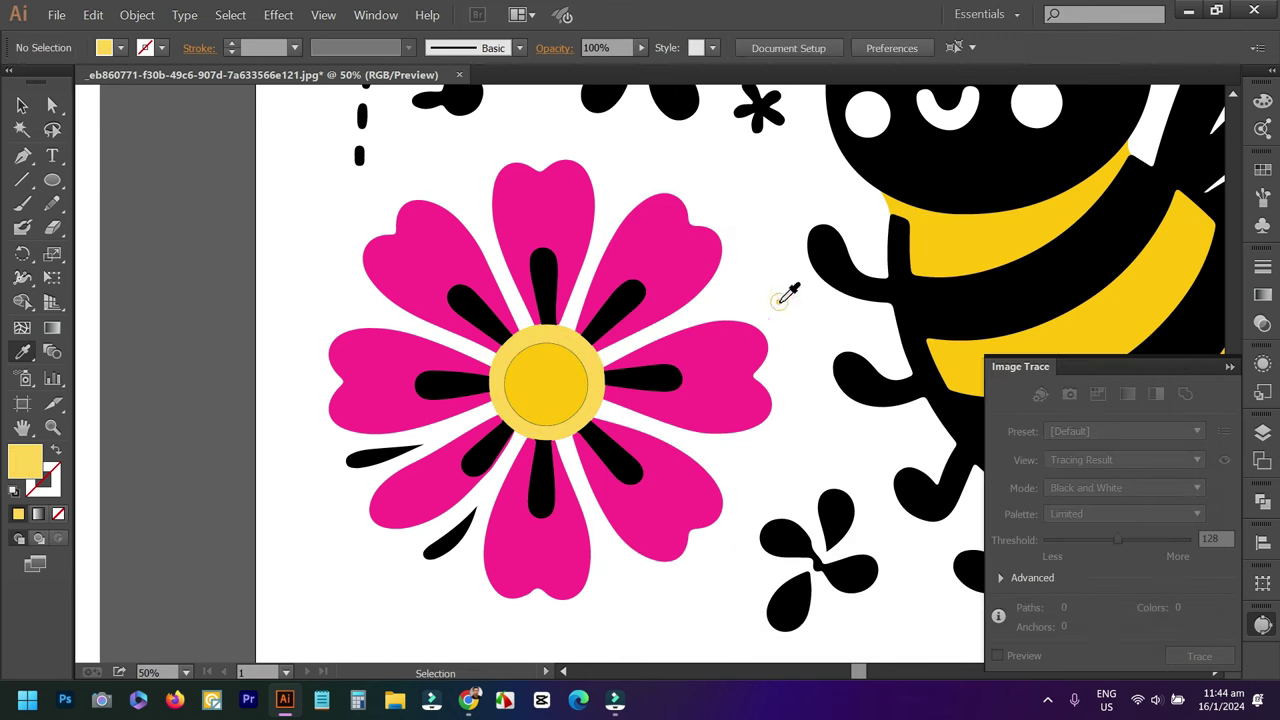
scroll(786, 297, "up", 2)
scroll(528, 414, "up", 1, "alt")
key("v")
left_click(508, 434)
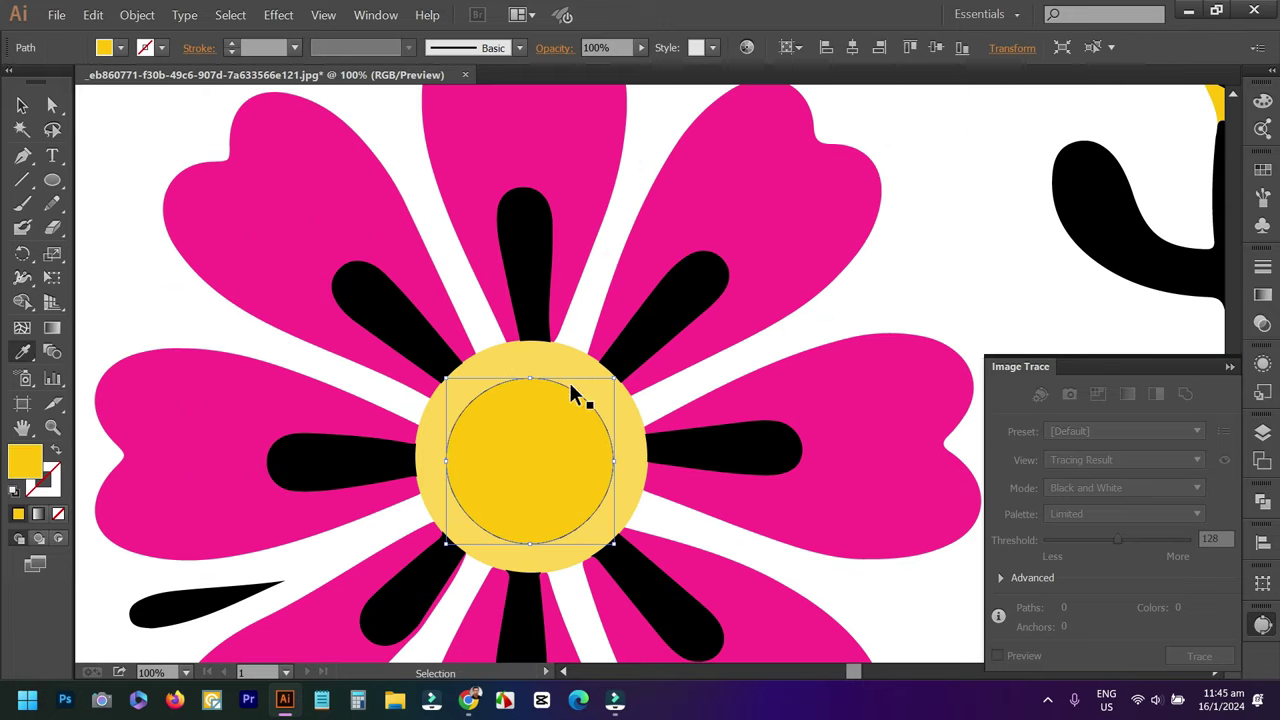
left_click(567, 378)
key("i")
key("v")
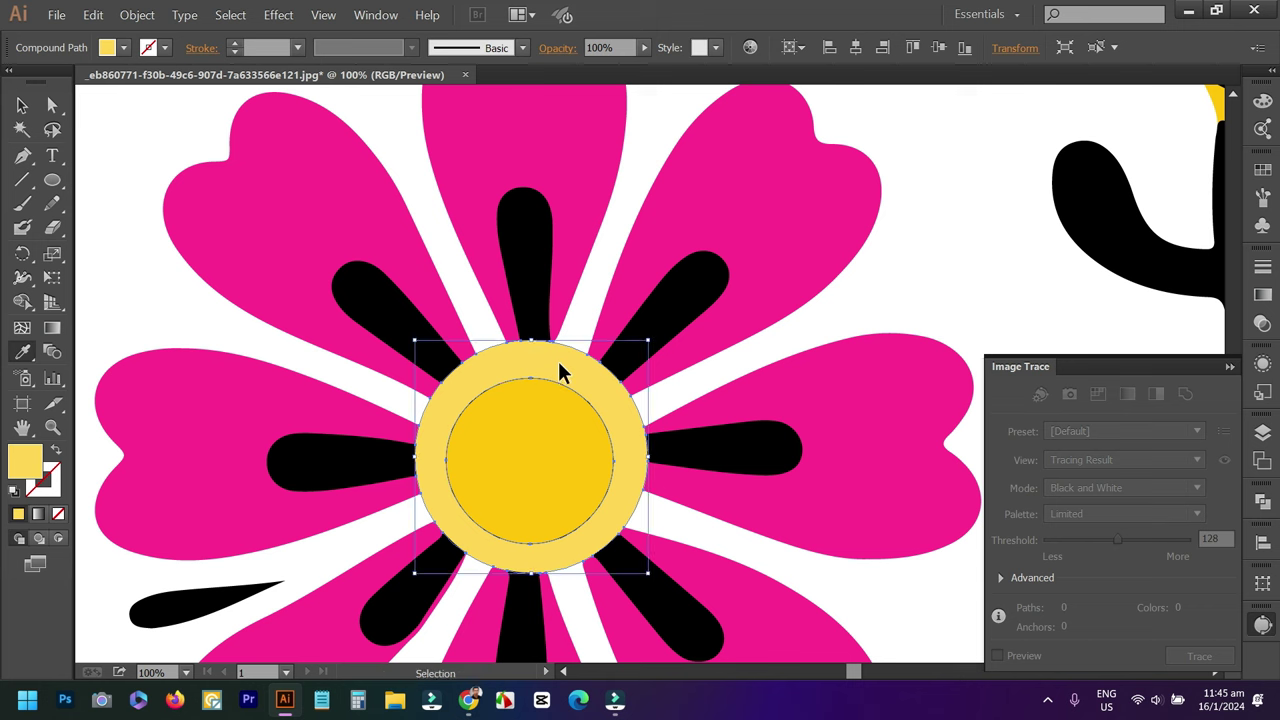
key("i")
key("v")
left_click(133, 305)
left_click(572, 375)
key("i")
left_click(493, 415, "ctrl")
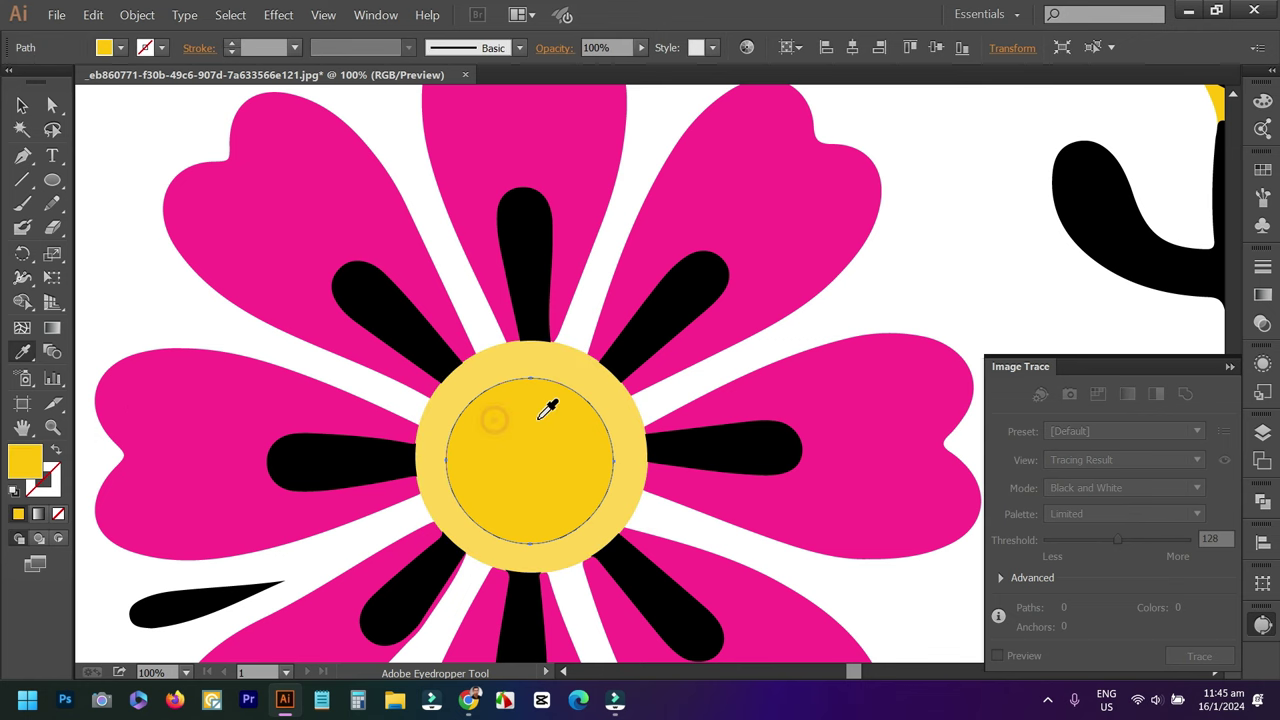
left_click(22, 104)
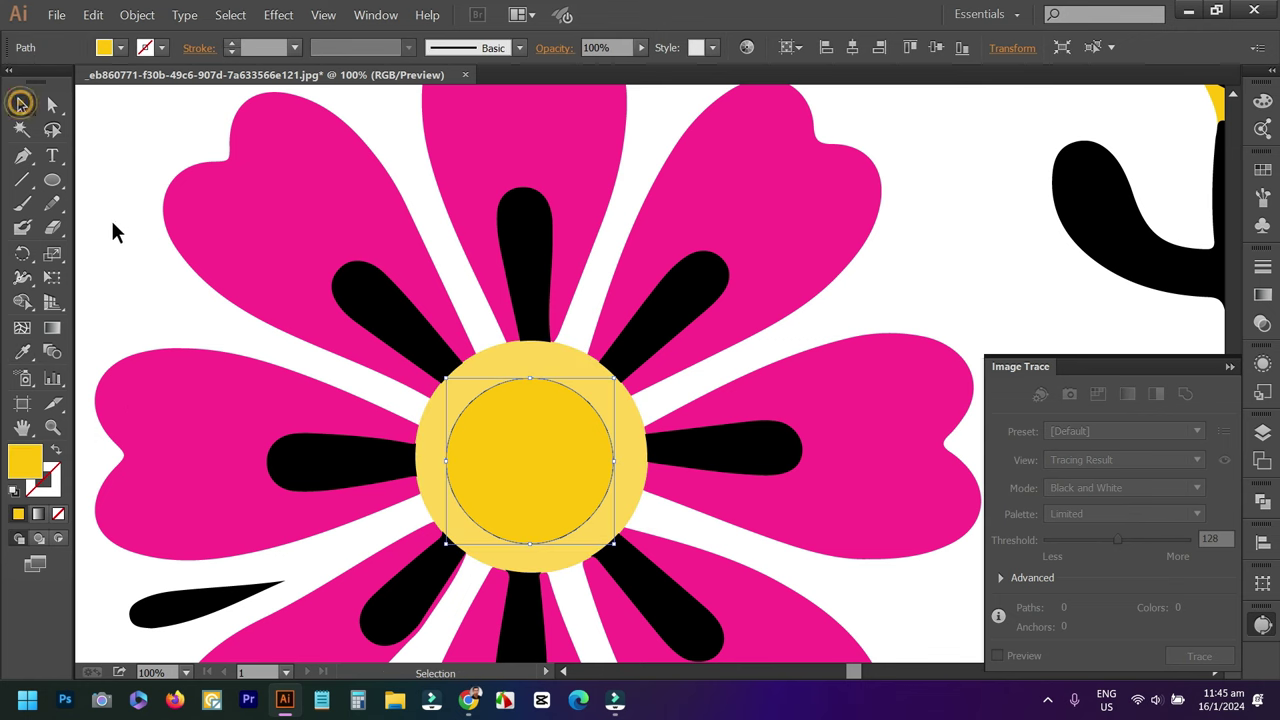
left_click(130, 225)
scroll(514, 420, "up", 2)
scroll(516, 412, "up", 2)
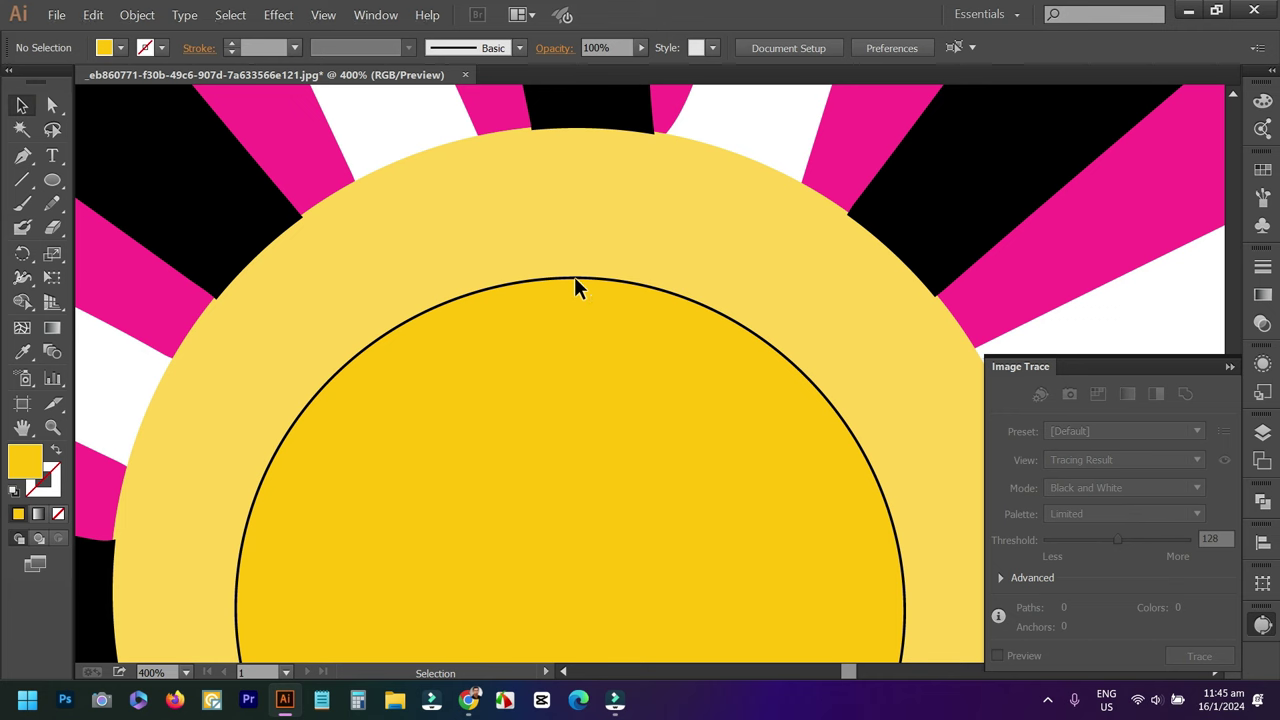
left_click(576, 287)
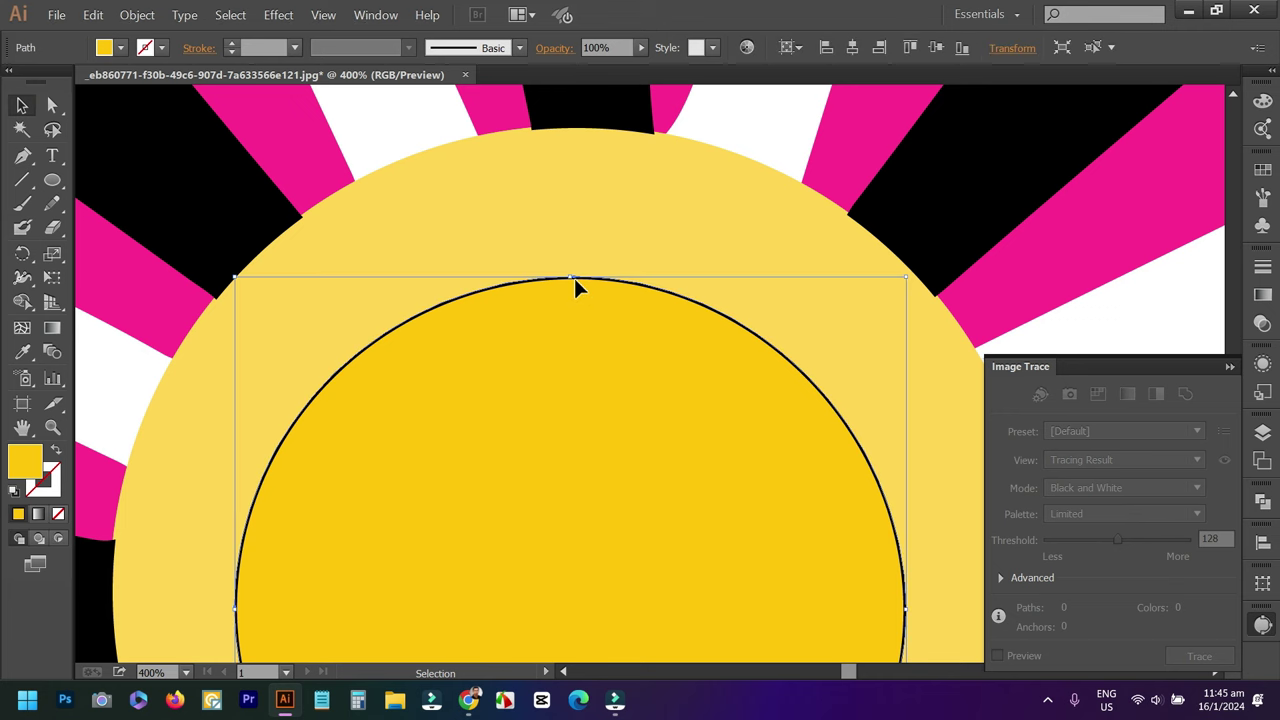
left_click_drag(574, 278, 761, 515)
left_click(436, 300, "shift")
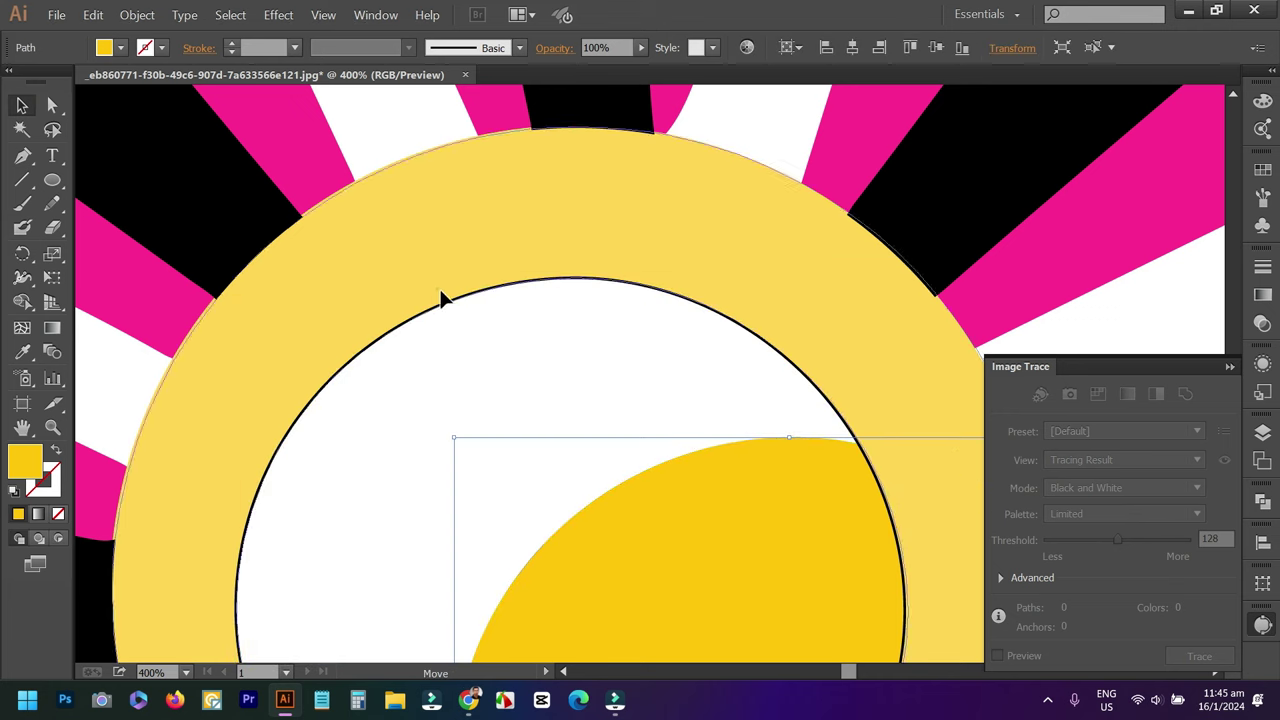
key("ctrl+8")
key("ctrl+z")
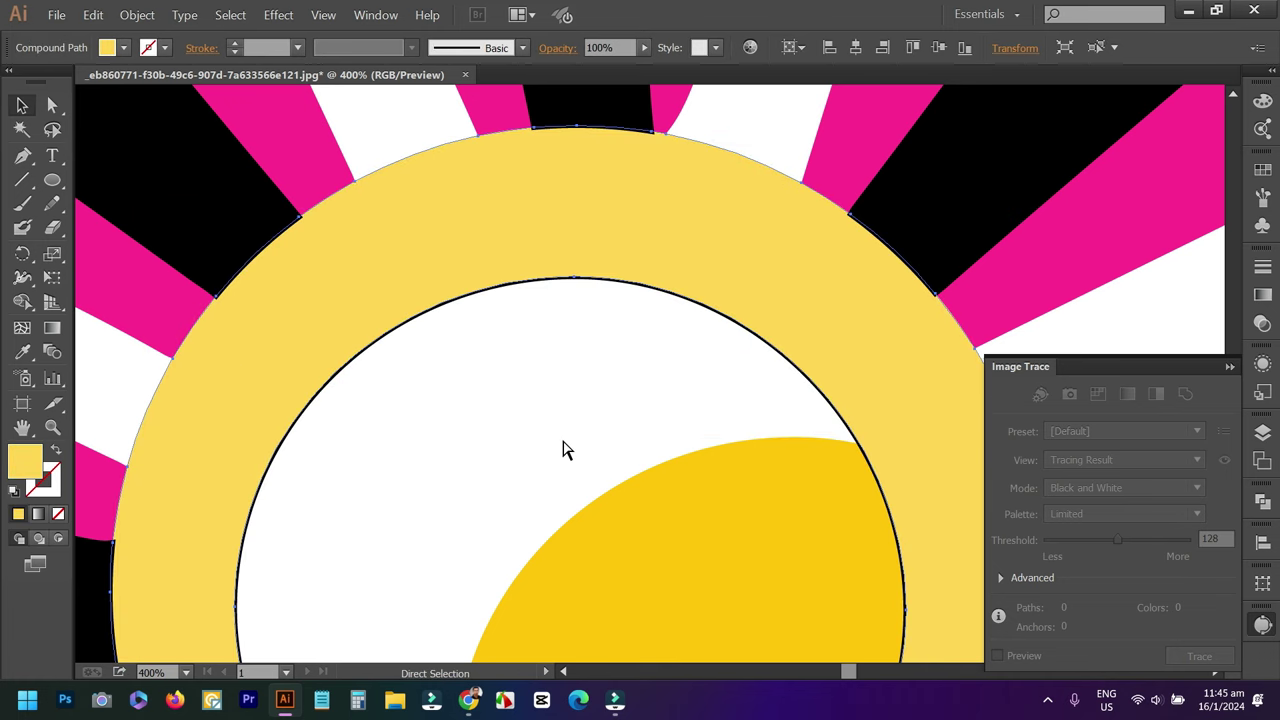
key("v")
mouse_move(551, 284)
left_mouse_down()
mouse_move(577, 322)
mouse_move(579, 465)
left_mouse_up()
left_click(577, 278)
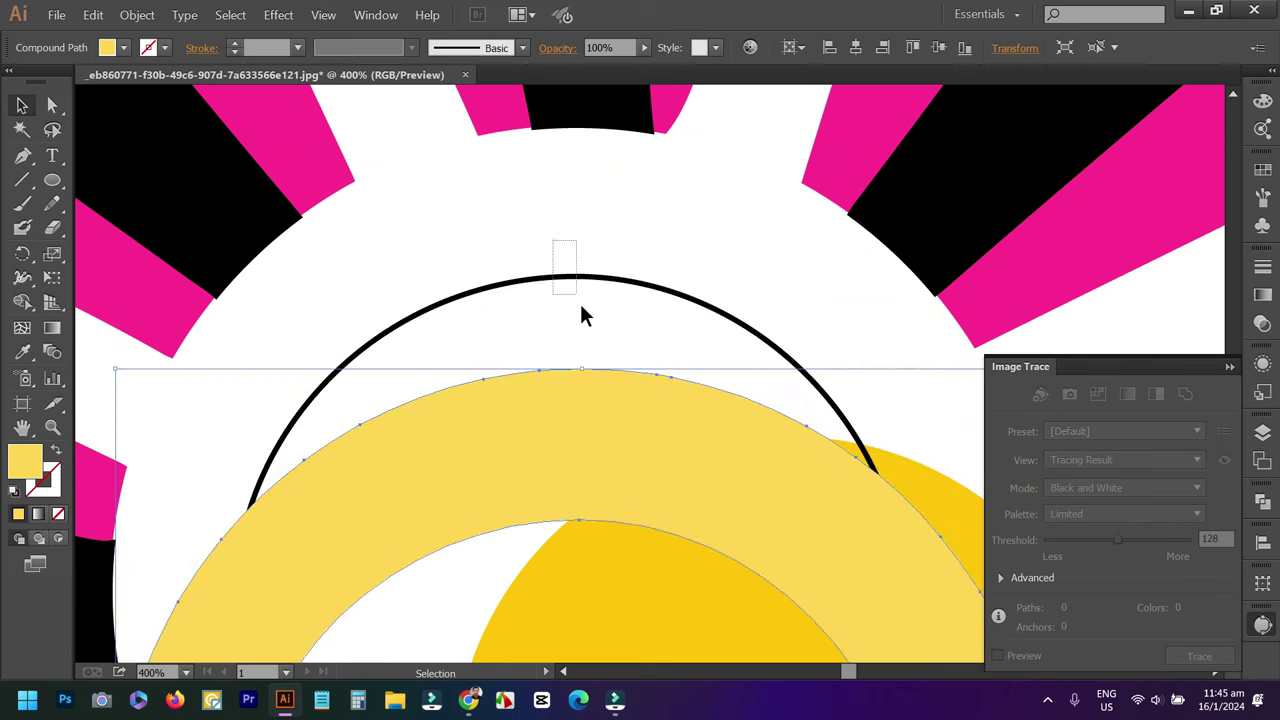
key("a")
key("ctrl+z")
key("ctrl+z")
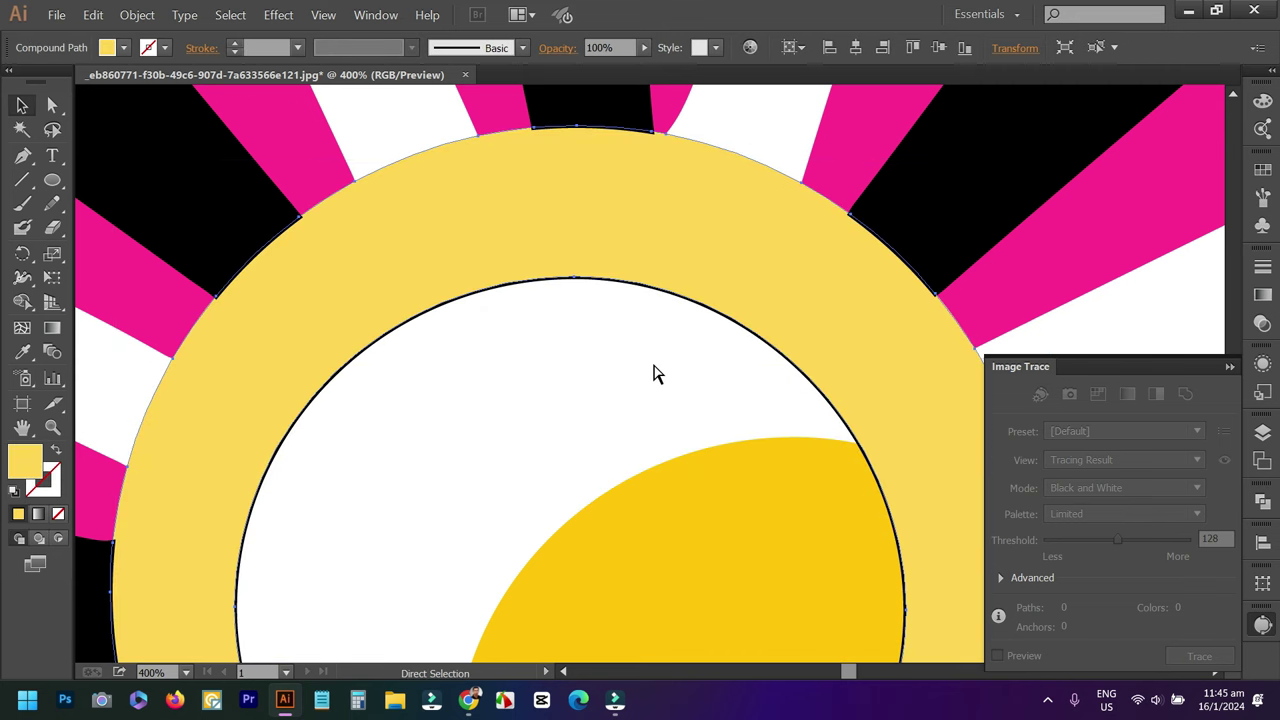
key("ctrl+z")
key("v")
scroll(590, 360, "down", 2)
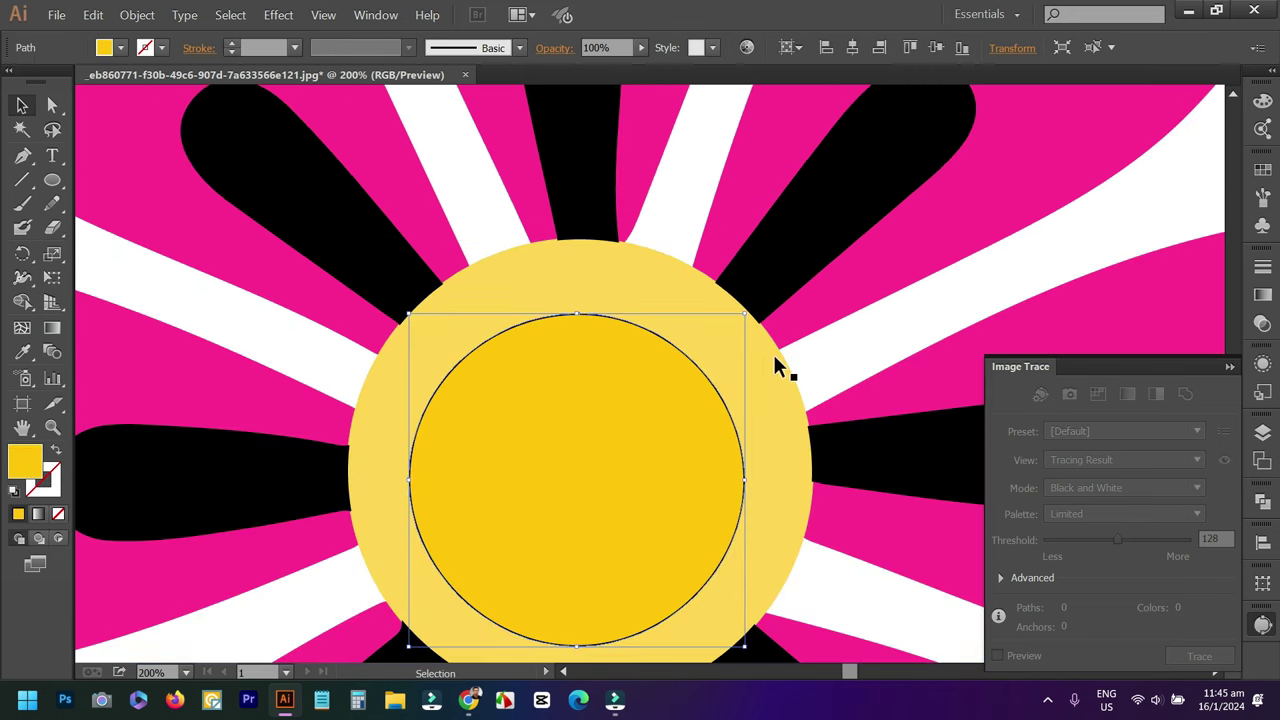
Undo back to the yellow centre and zoom in to check the outer ring.
key("ctrl+z")
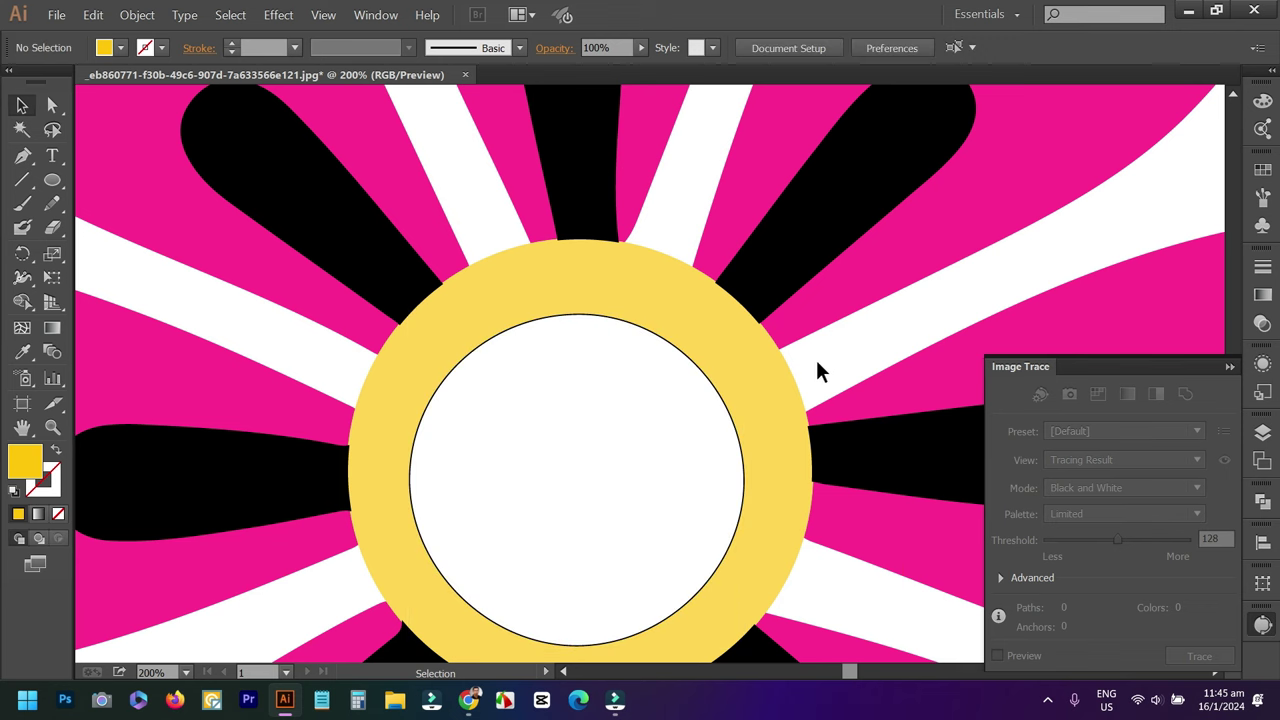
key("ctrl+shift+z")
left_click(843, 367)
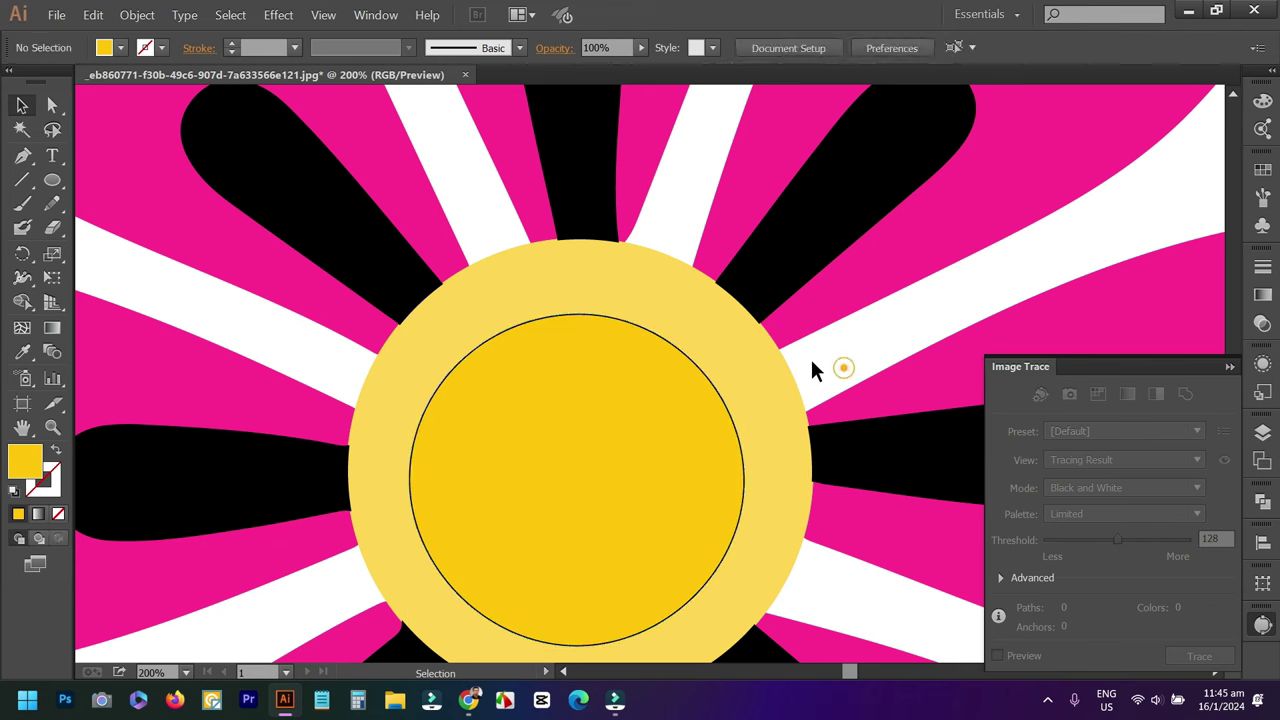
key("ctrl+a")
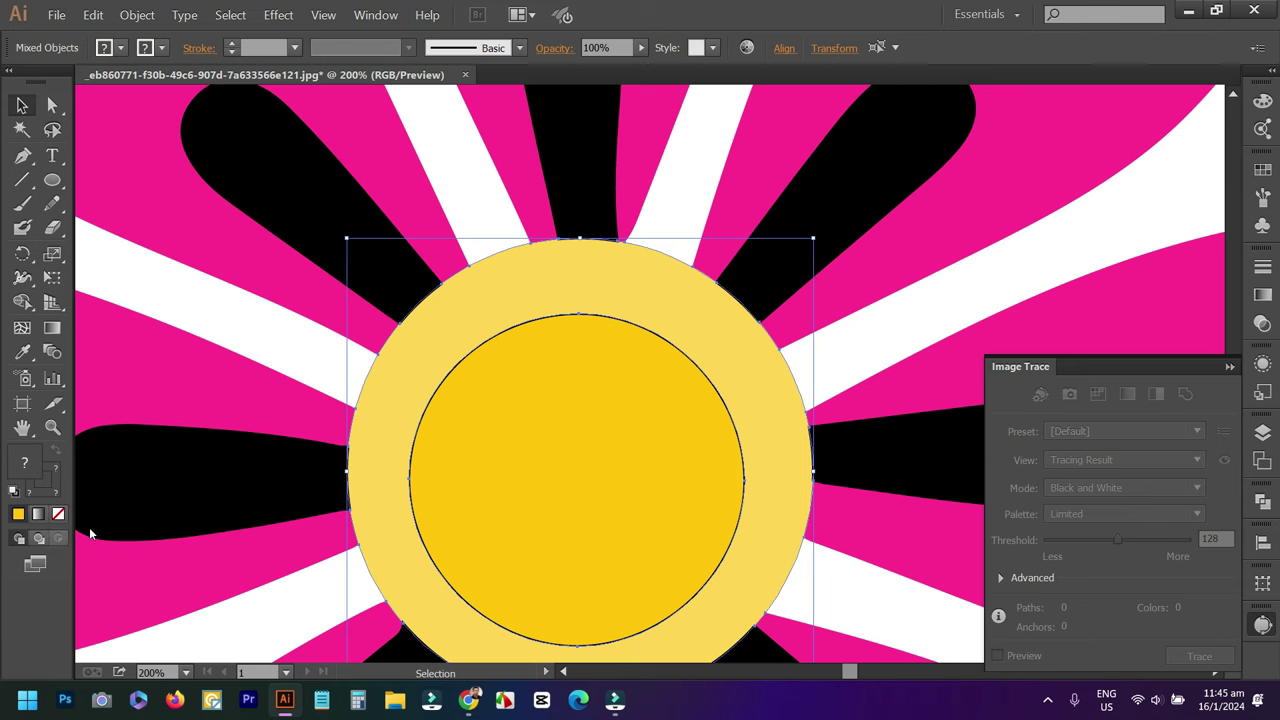
left_click(379, 515, "ctrl")
left_click(1104, 258, "ctrl")
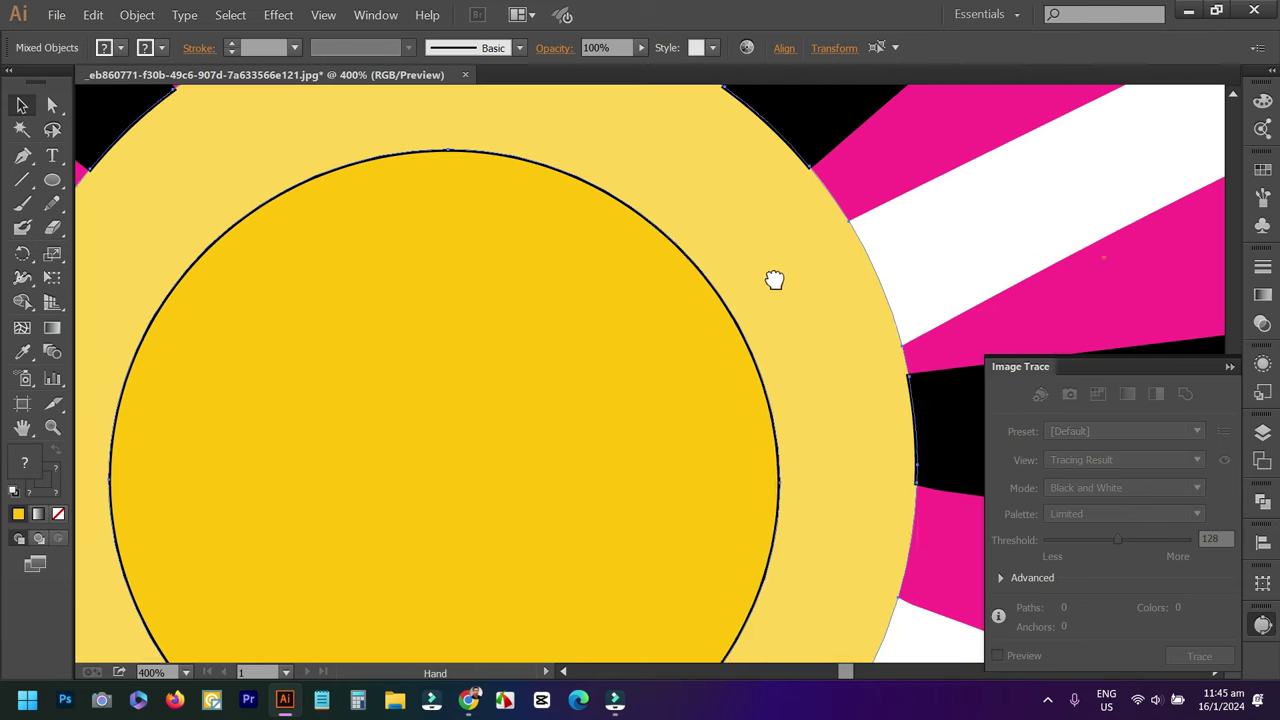
left_click(929, 262)
scroll(717, 382, "up", 1)
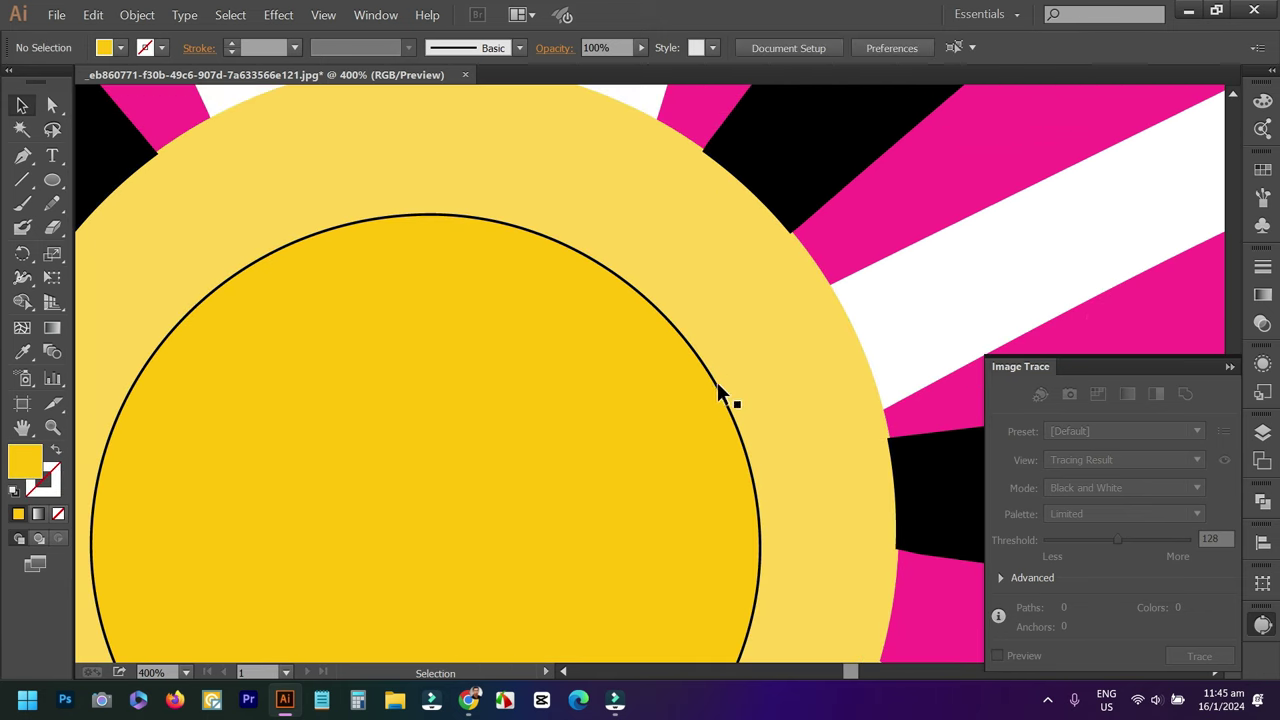
left_click(889, 339)
key("ctrl+minus")
key("ctrl+minus")
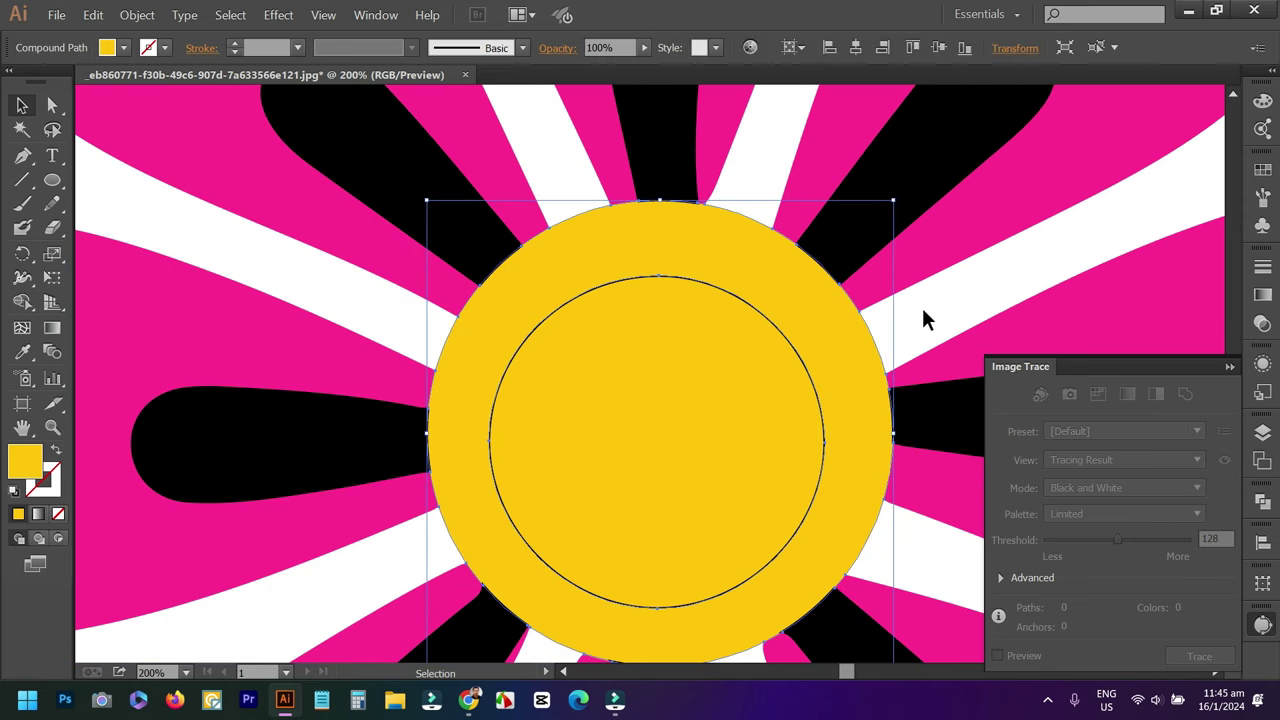
left_click(925, 311)
Shift the inner yellow shape down-left off-centre over white, undoing a stray deletion.
left_click(797, 353)
left_click_drag(731, 357, 669, 413)
key("Delete")
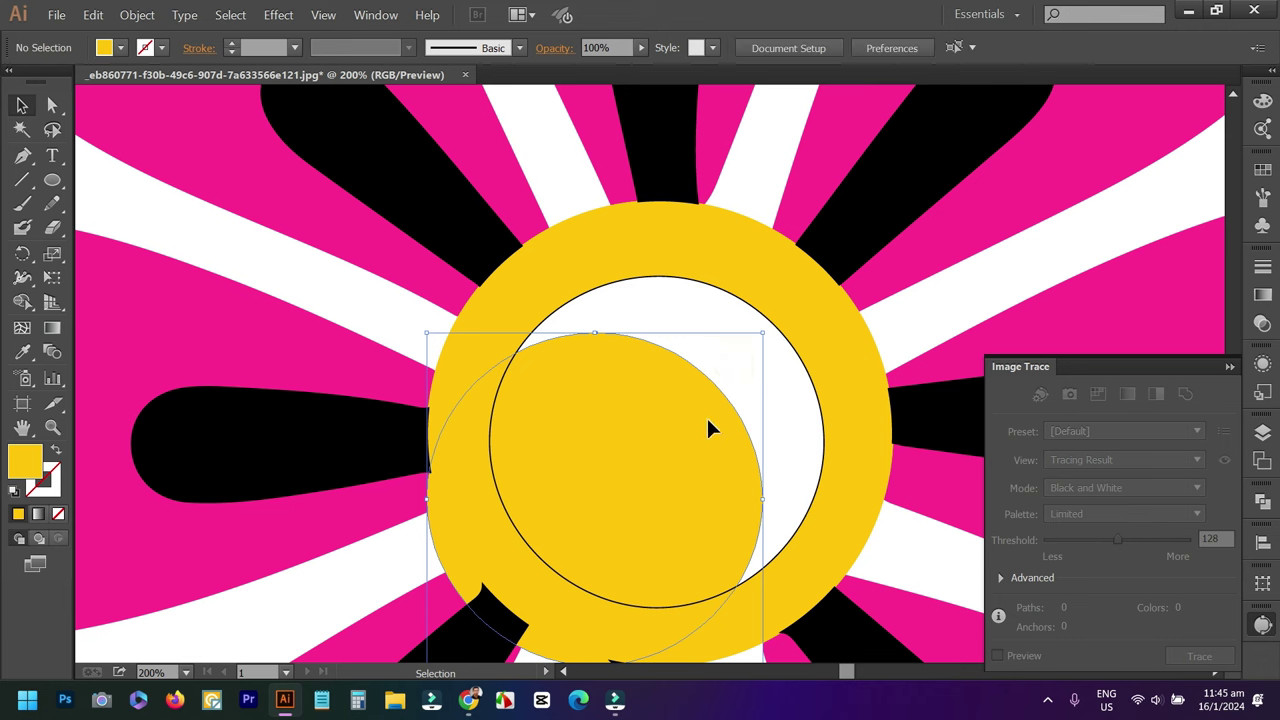
left_click(797, 352)
left_click_drag(799, 362, 744, 390)
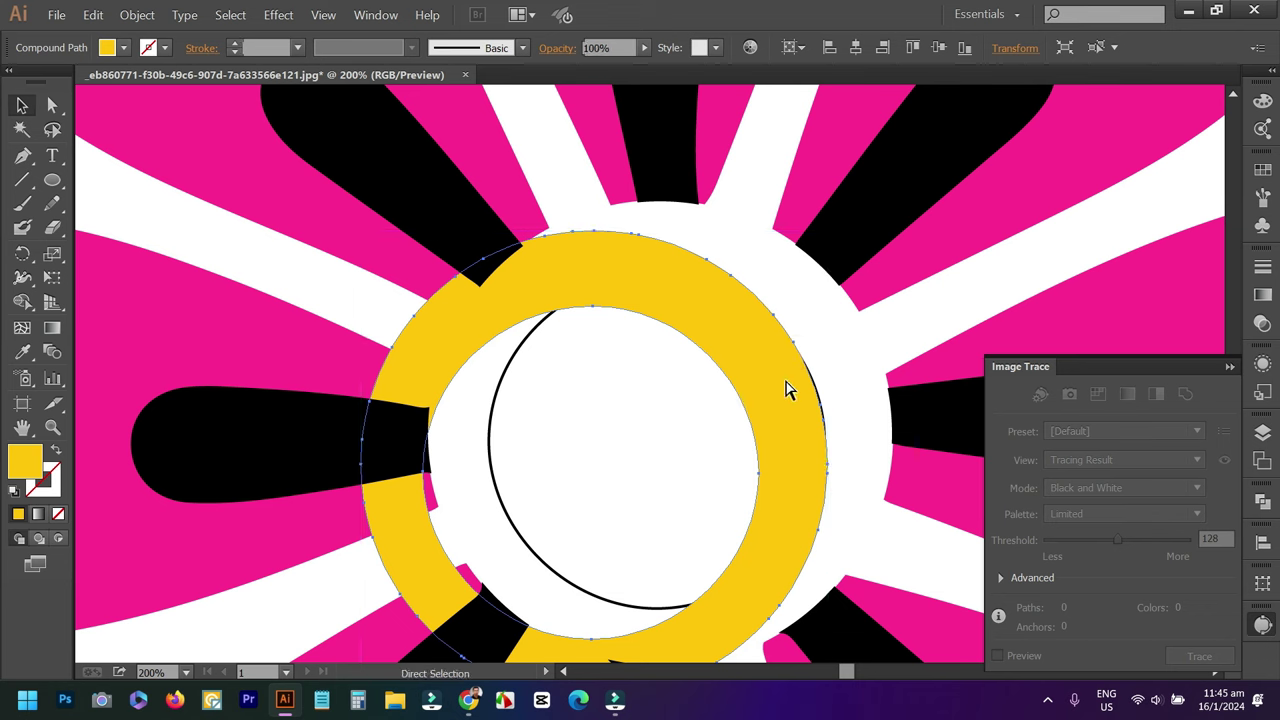
key("Delete")
key("ctrl+z")
key("ctrl+z")
key("ctrl+shift+z")
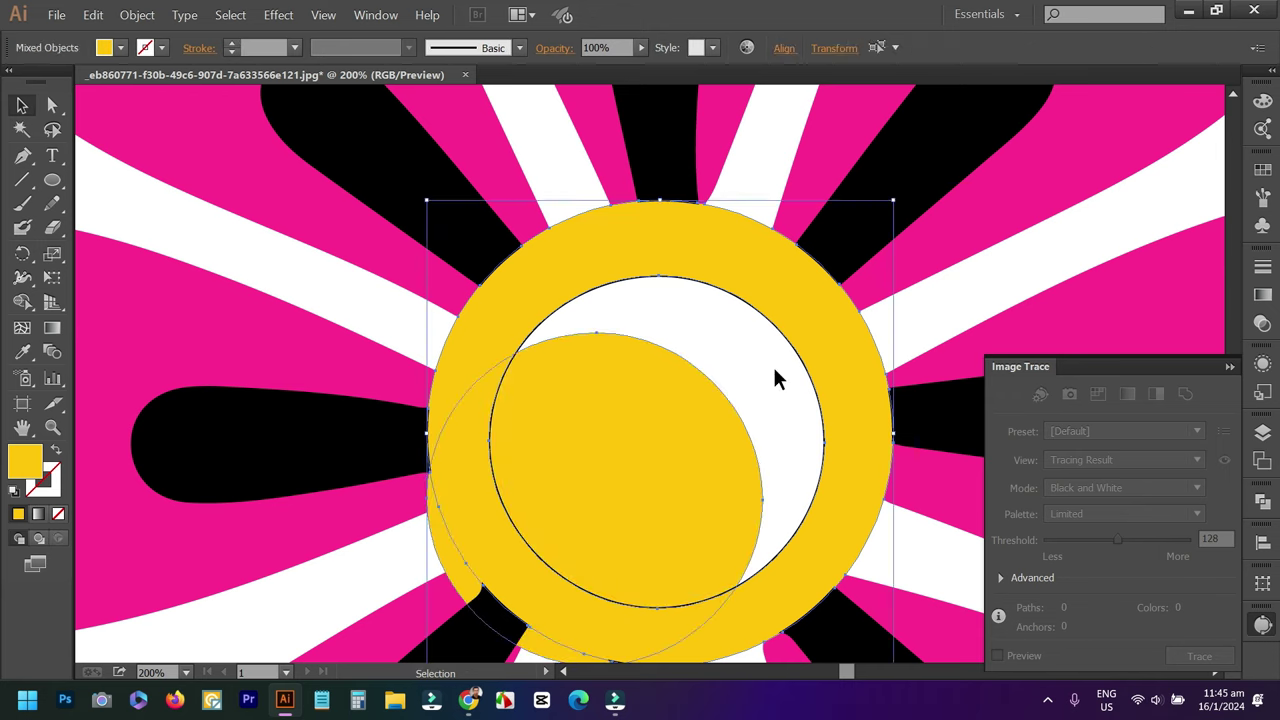
left_click(773, 365)
scroll(793, 361, "up", 5)
scroll(799, 369, "up", 1)
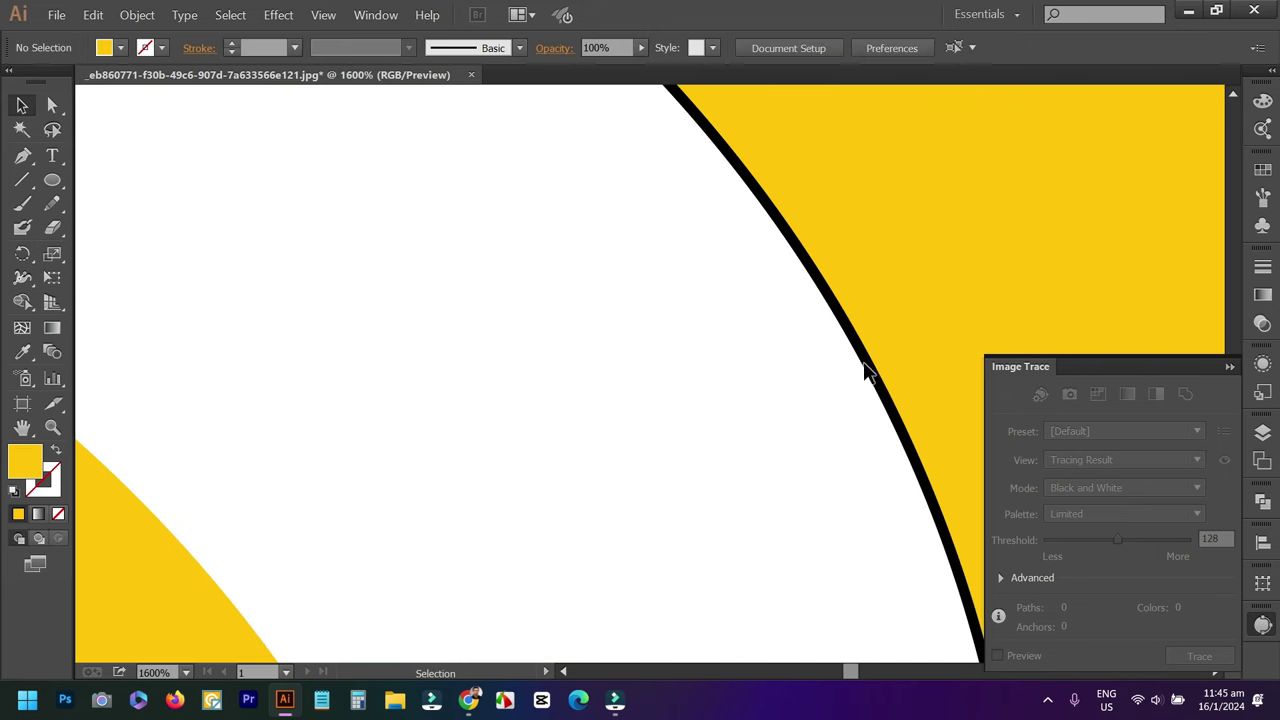
mouse_move(868, 368)
left_mouse_down()
mouse_move(805, 373)
mouse_move(868, 370)
left_mouse_up()
key("ctrl+z")
scroll(766, 388, "down", 2)
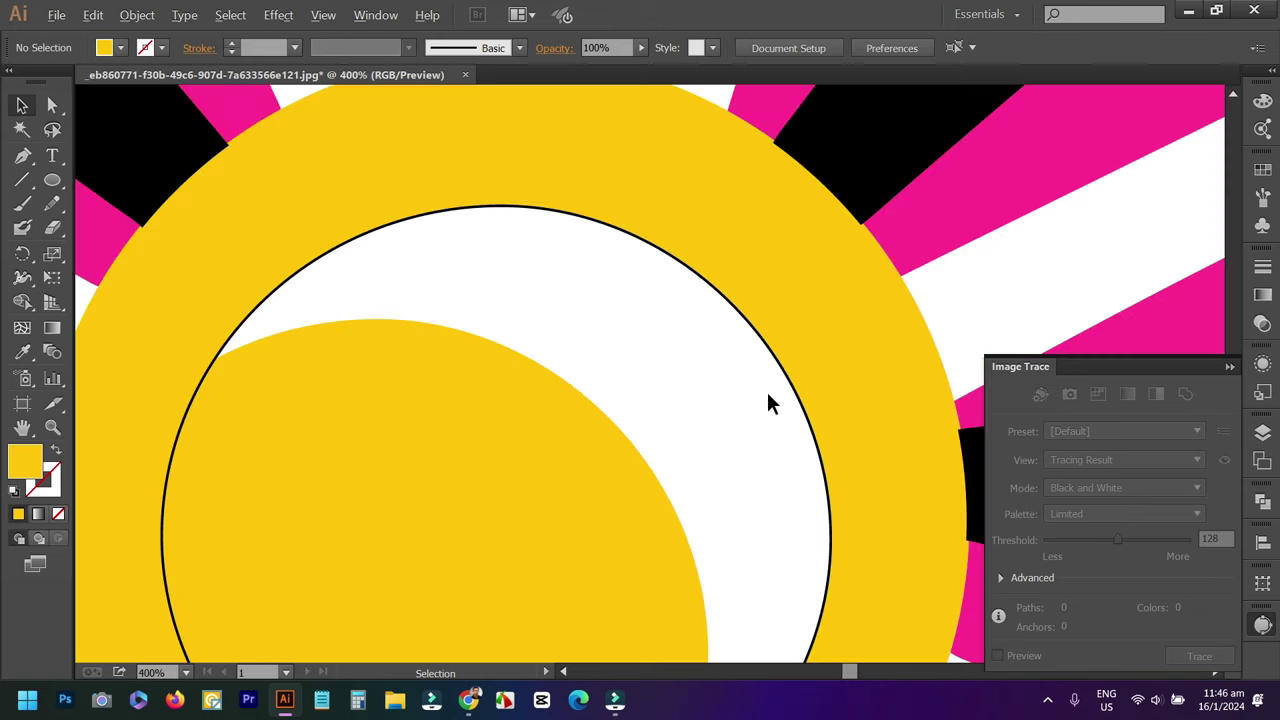
scroll(741, 391, "up", 2)
mouse_move(884, 328)
left_mouse_down()
mouse_move(904, 318)
mouse_move(693, 418)
left_mouse_up()
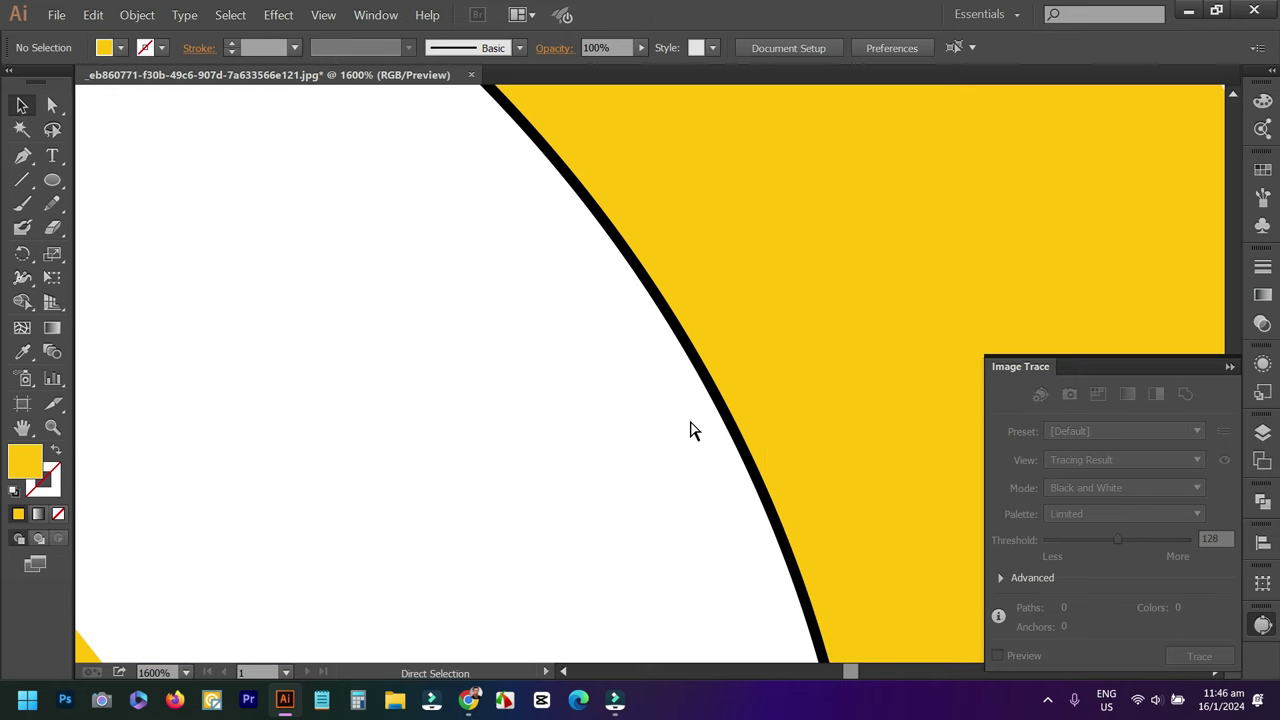
left_click_drag(726, 414, 731, 416)
right_click(576, 411)
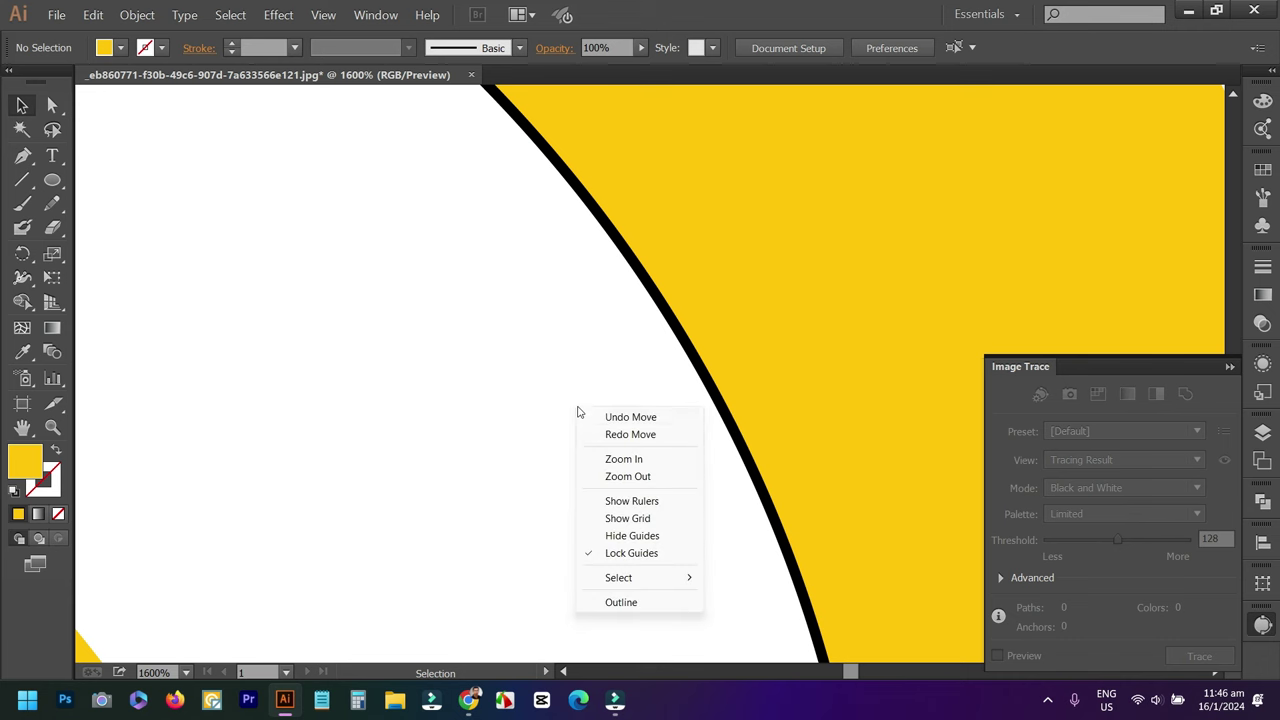
left_click(505, 479)
right_click(522, 474)
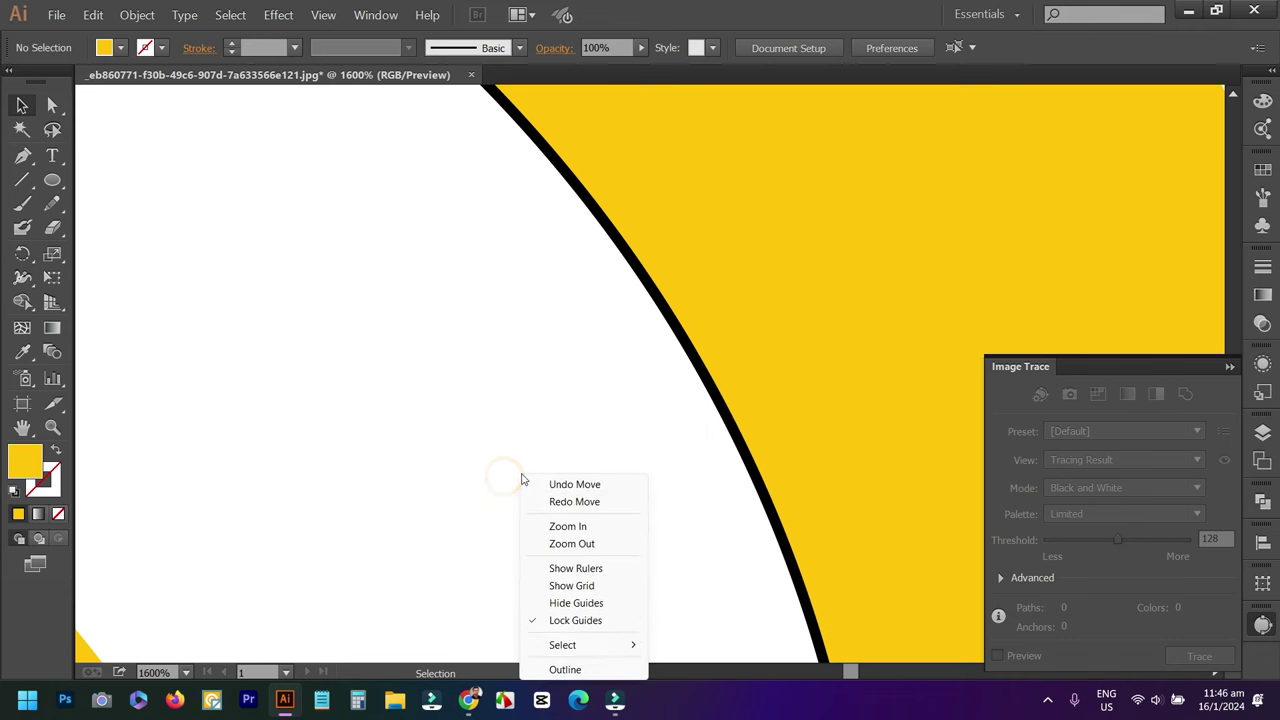
left_click(582, 670)
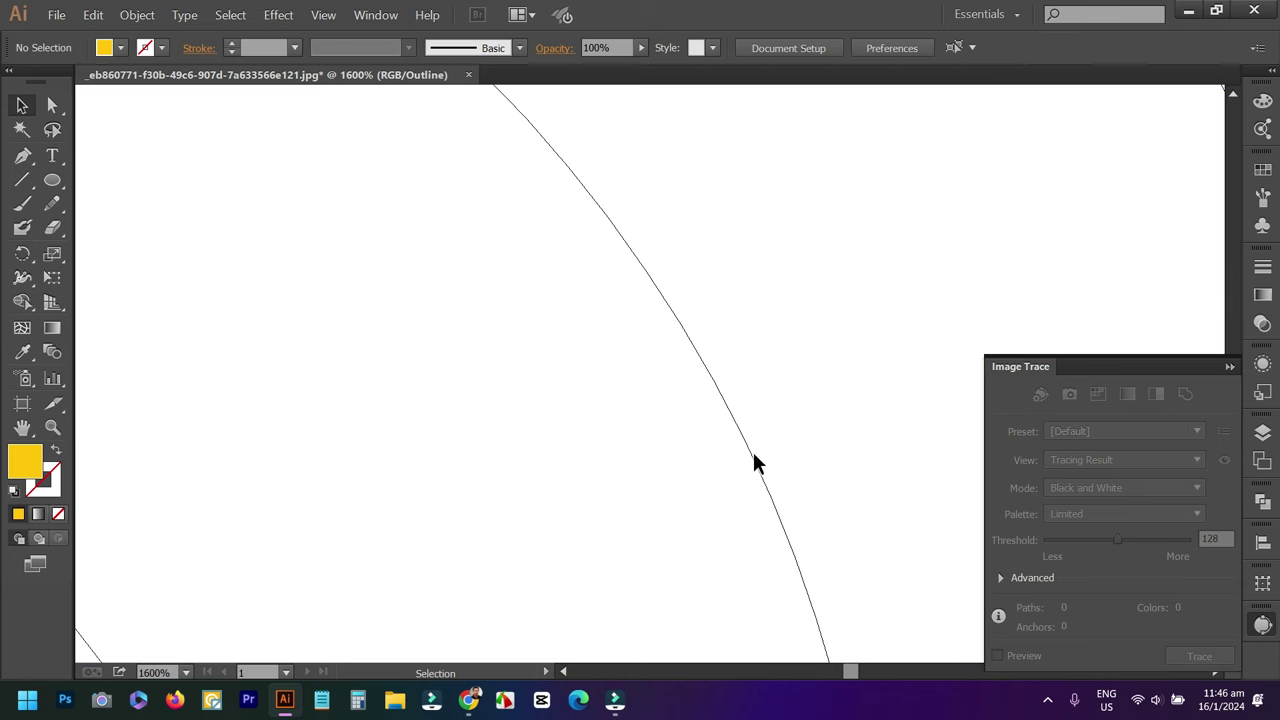
left_click(753, 462)
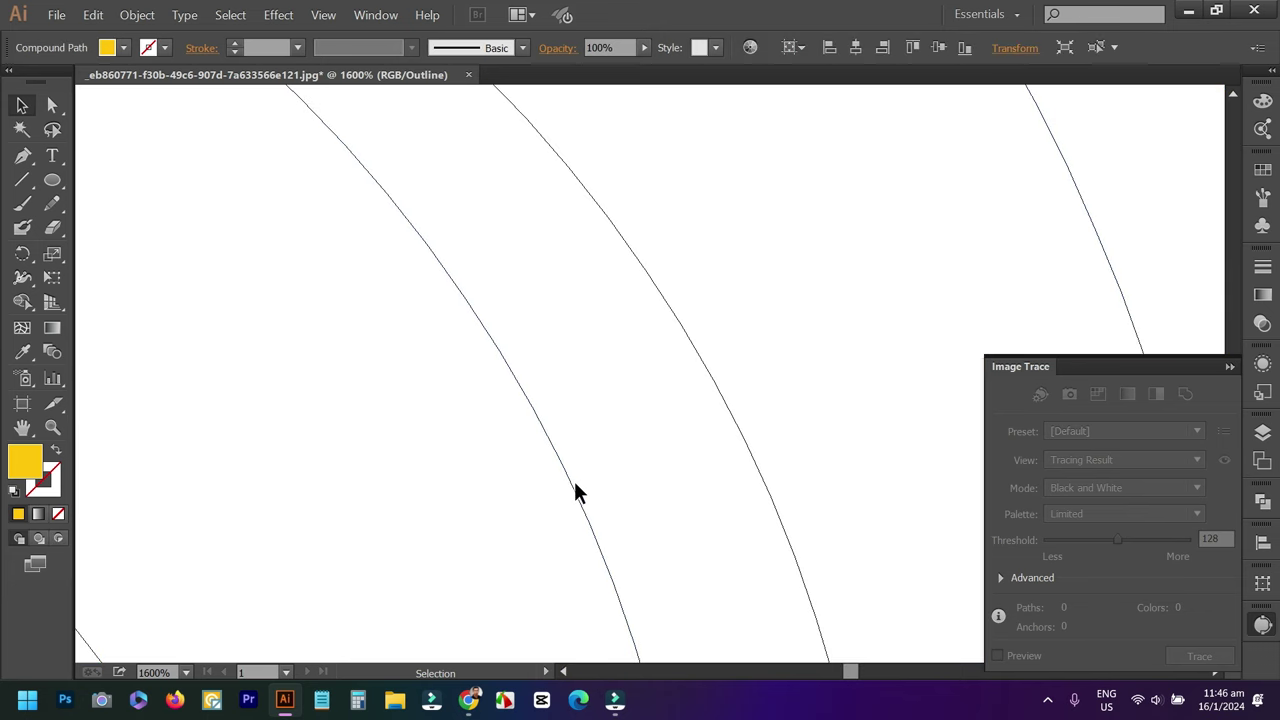
left_click(705, 457)
scroll(726, 451, "down", 5)
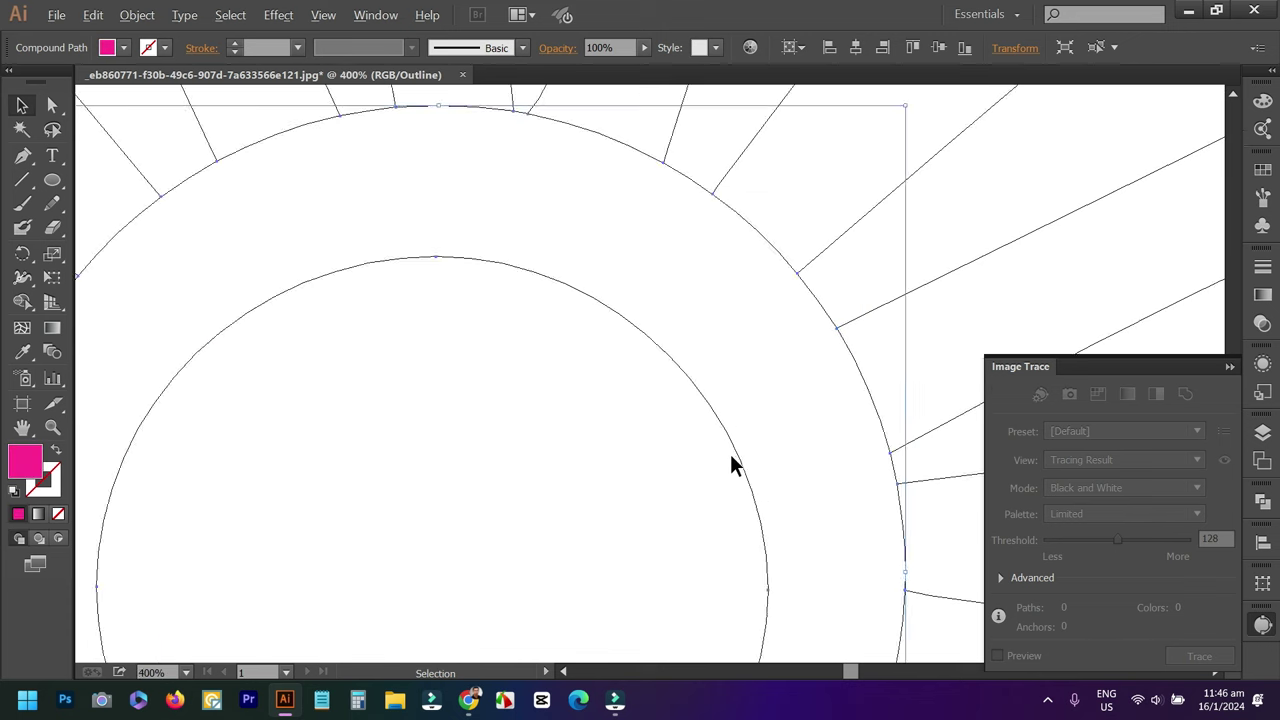
scroll(729, 456, "down", 1)
left_click(891, 317)
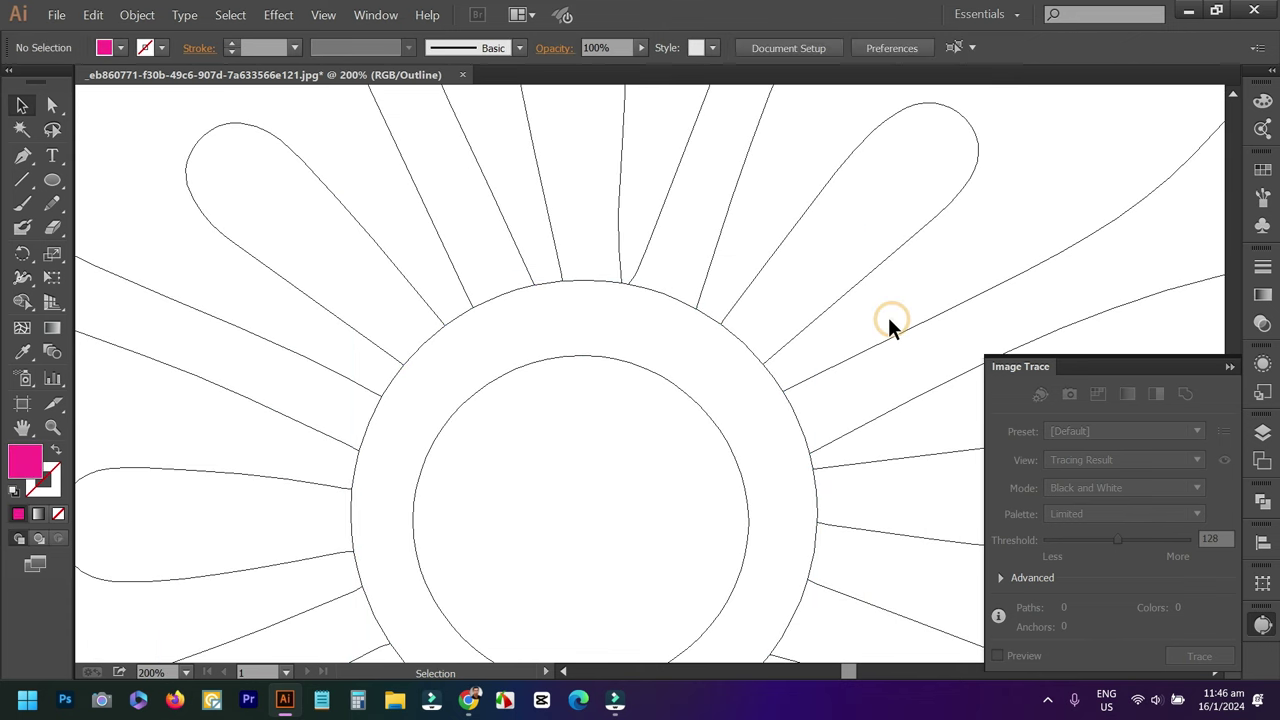
right_click(515, 398)
Select the yellow centre circle and try merging its black rim with Shape Builder.
left_click(568, 668)
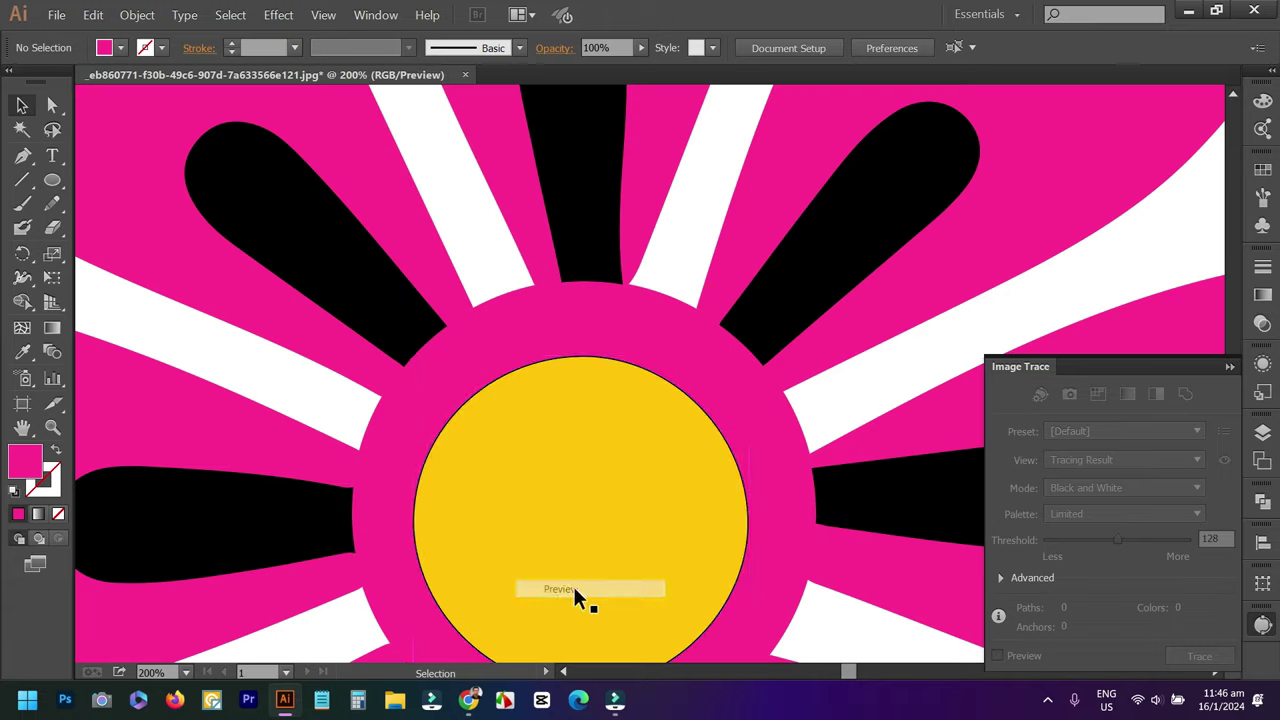
left_click(700, 530)
scroll(735, 505, "up", 1)
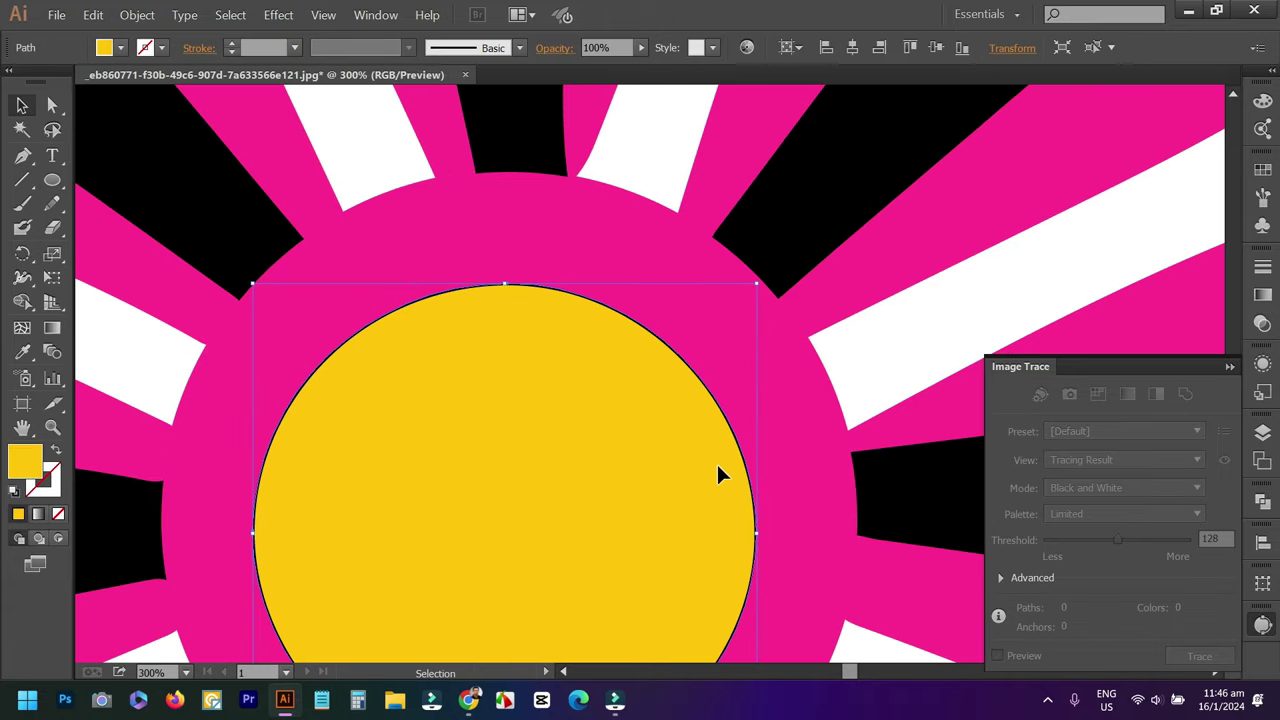
left_click(22, 302)
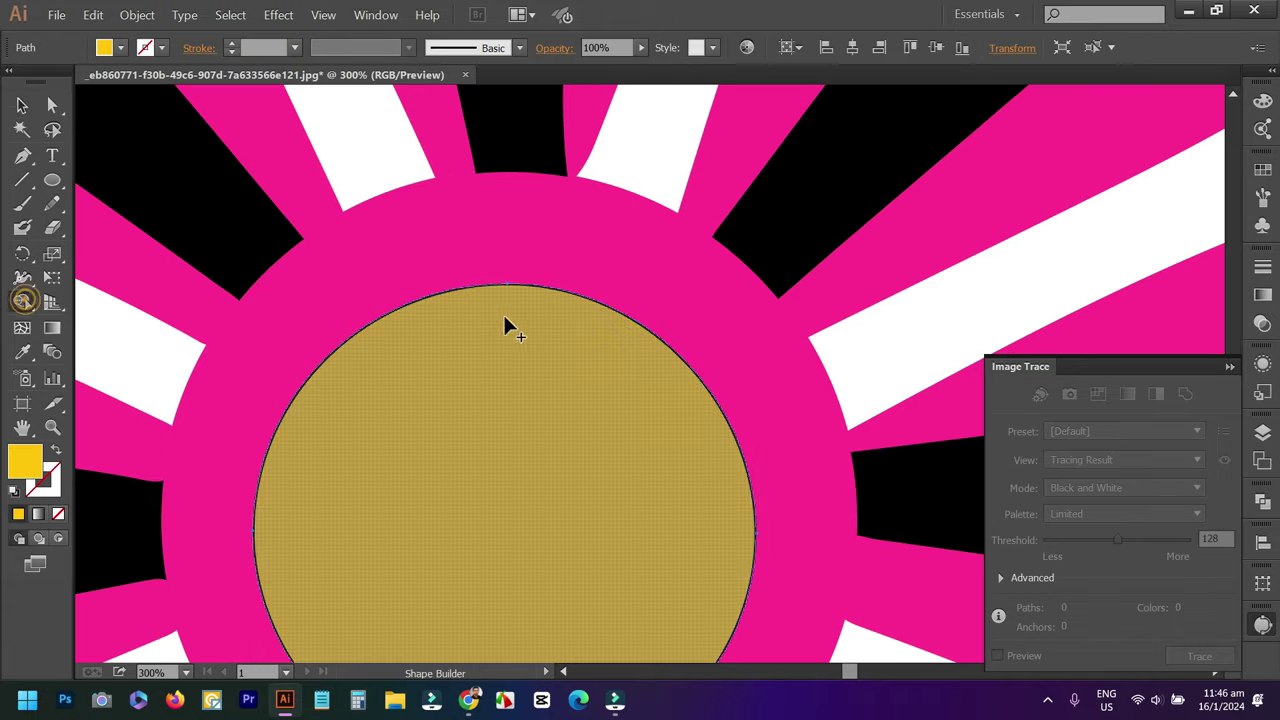
scroll(743, 406, "up", 3)
left_click_drag(727, 393, 806, 371)
left_click(773, 381)
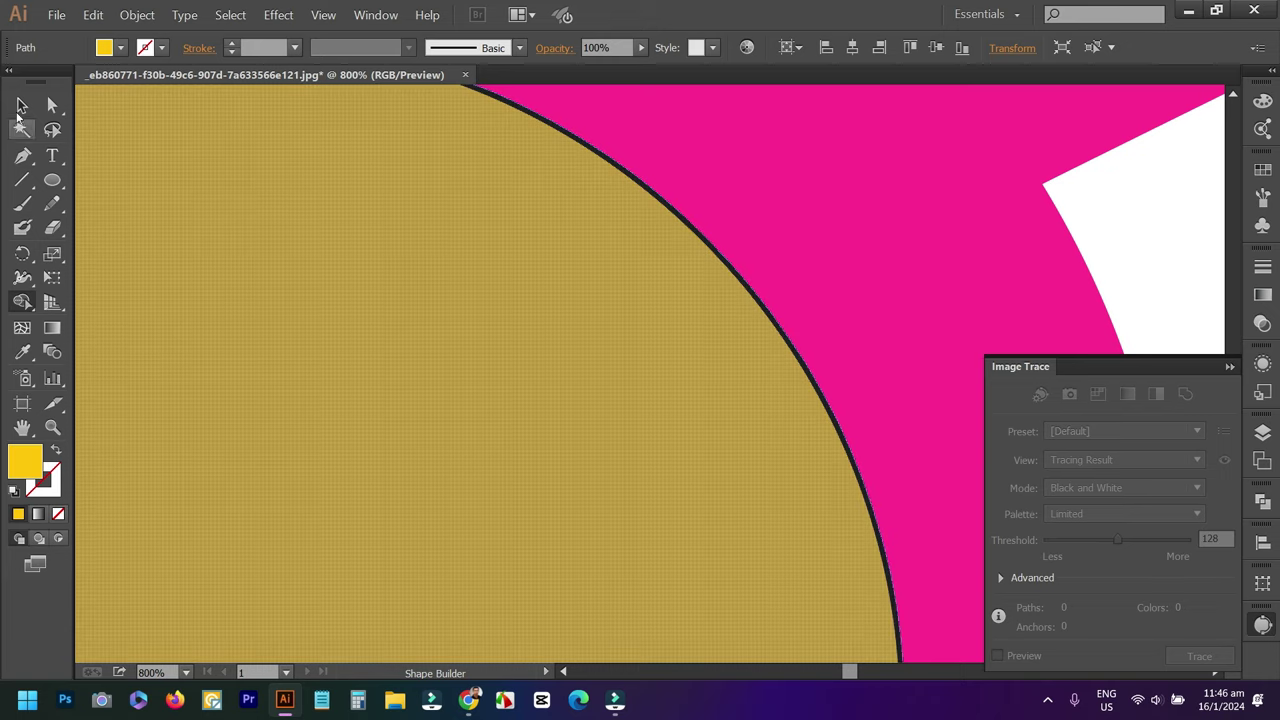
Select the circle and black rim together and merge them into one yellow disc.
left_click(22, 104)
left_click_drag(1127, 214, 530, 380)
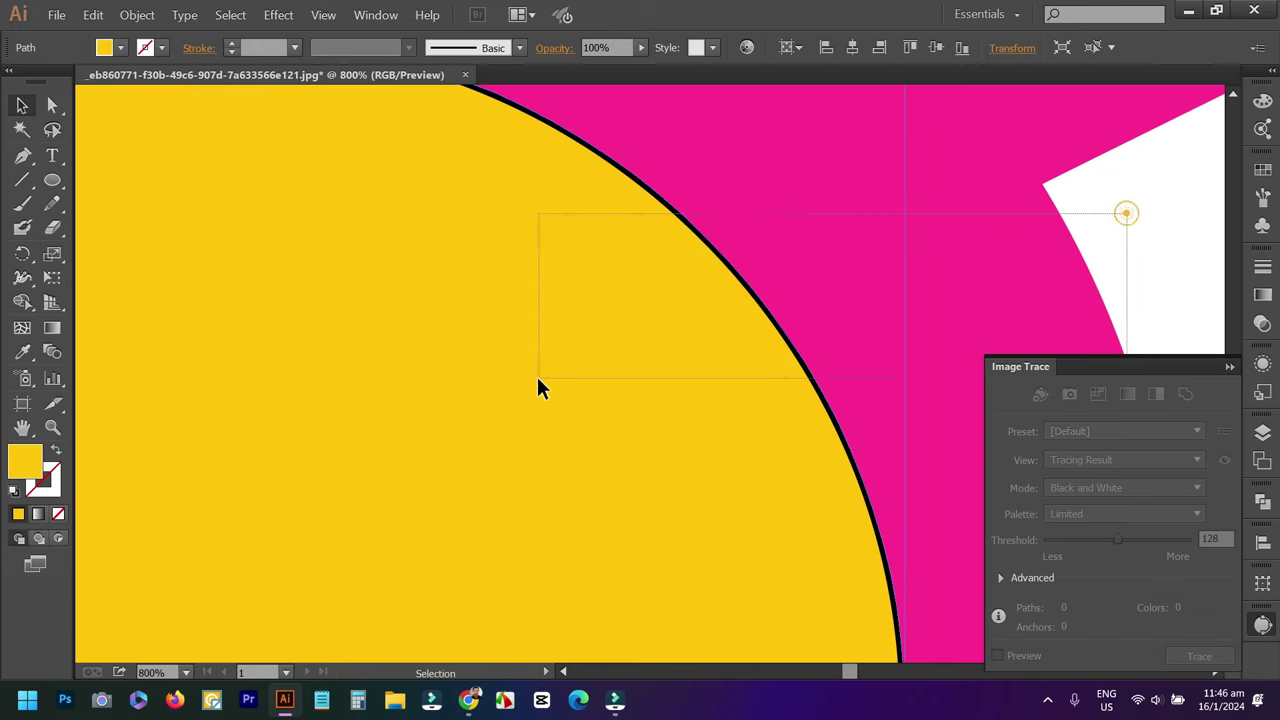
left_click(22, 302)
left_click_drag(815, 393, 813, 391)
scroll(751, 404, "down", 5)
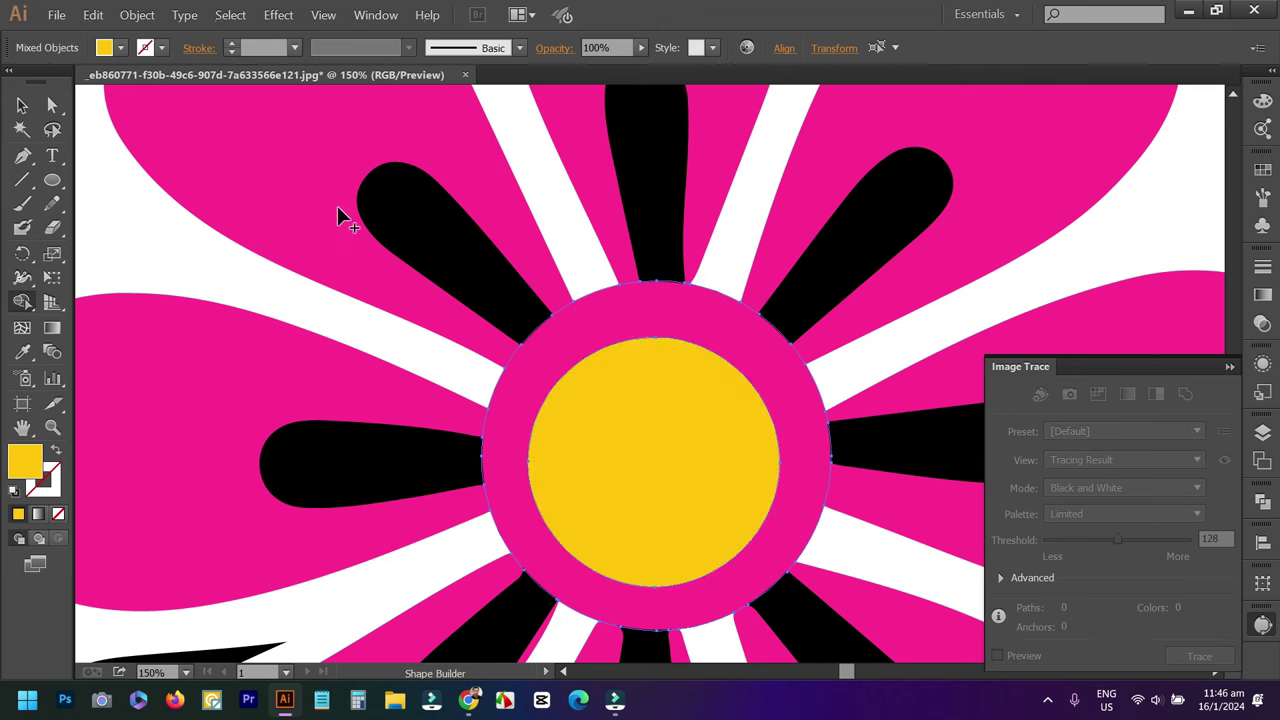
left_click(23, 105)
Select the merged yellow centre circle, then the pink ring around it.
left_click(862, 364)
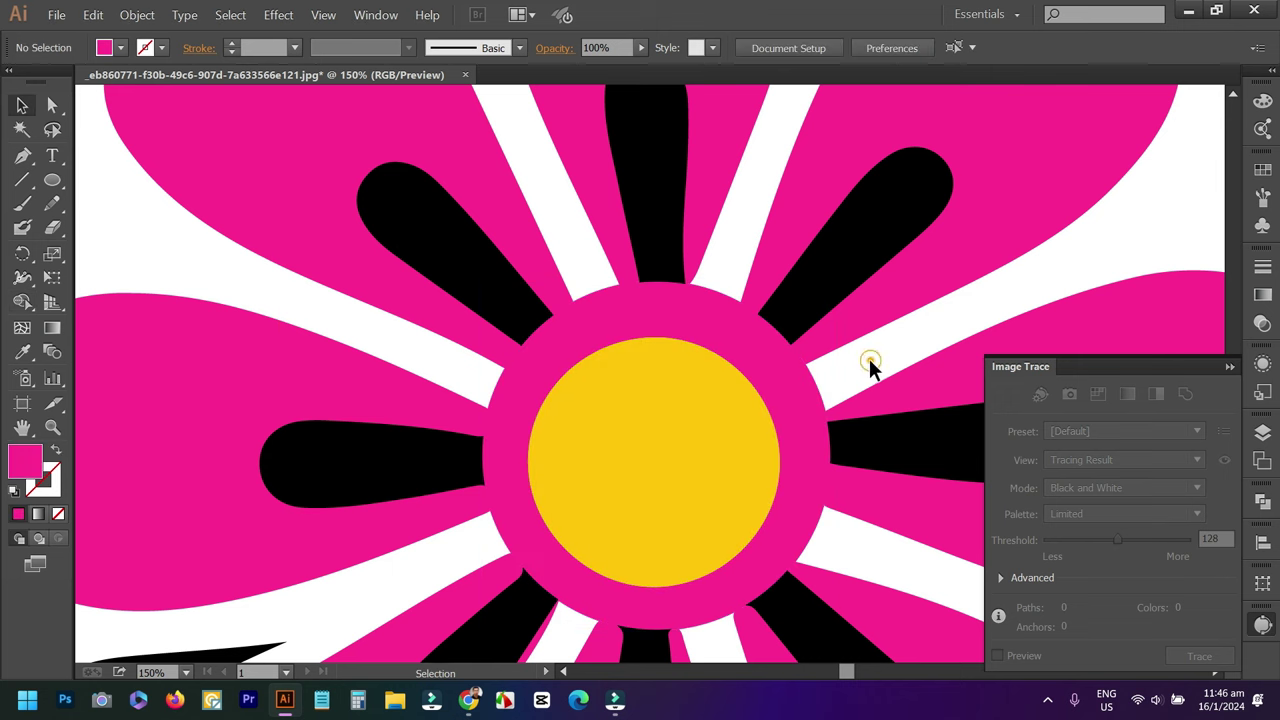
left_click(647, 408)
scroll(703, 409, "down", 2)
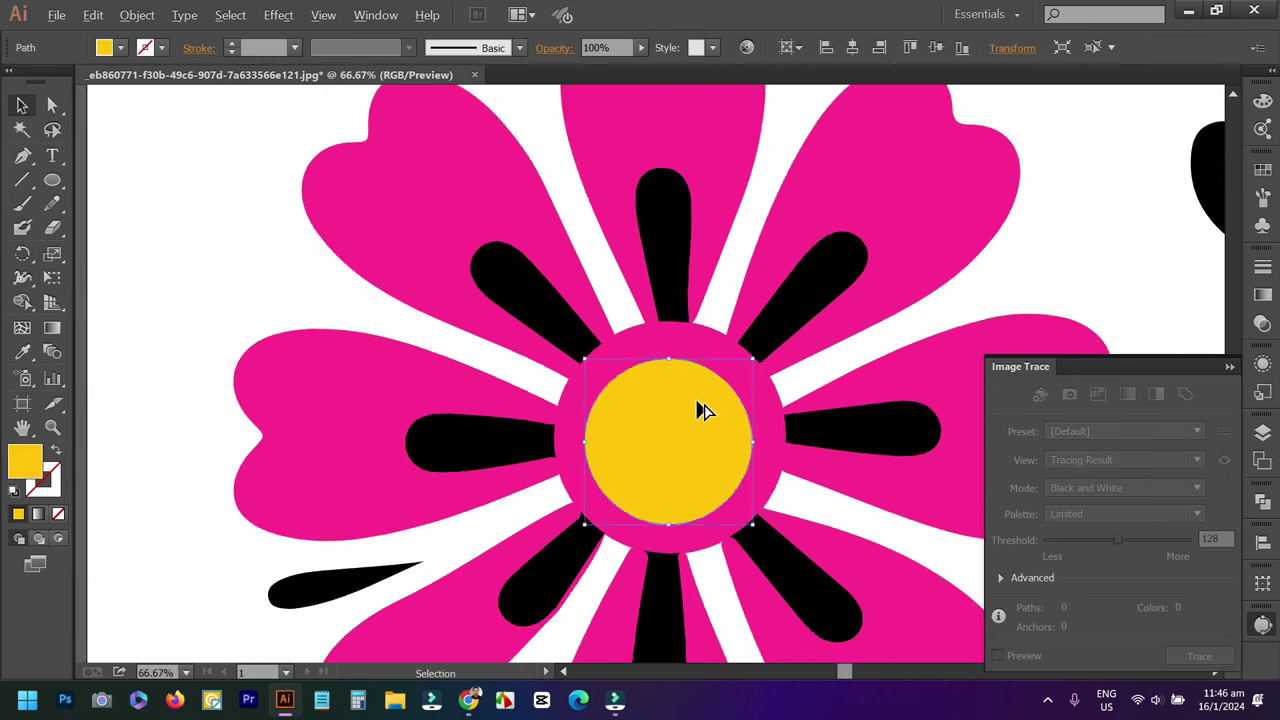
scroll(700, 408, "down", 2)
scroll(745, 405, "up", 2)
scroll(745, 405, "up", 1)
left_click(763, 381)
Set the selected ring's fill to bright yellow FFF039.
double_click(30, 462)
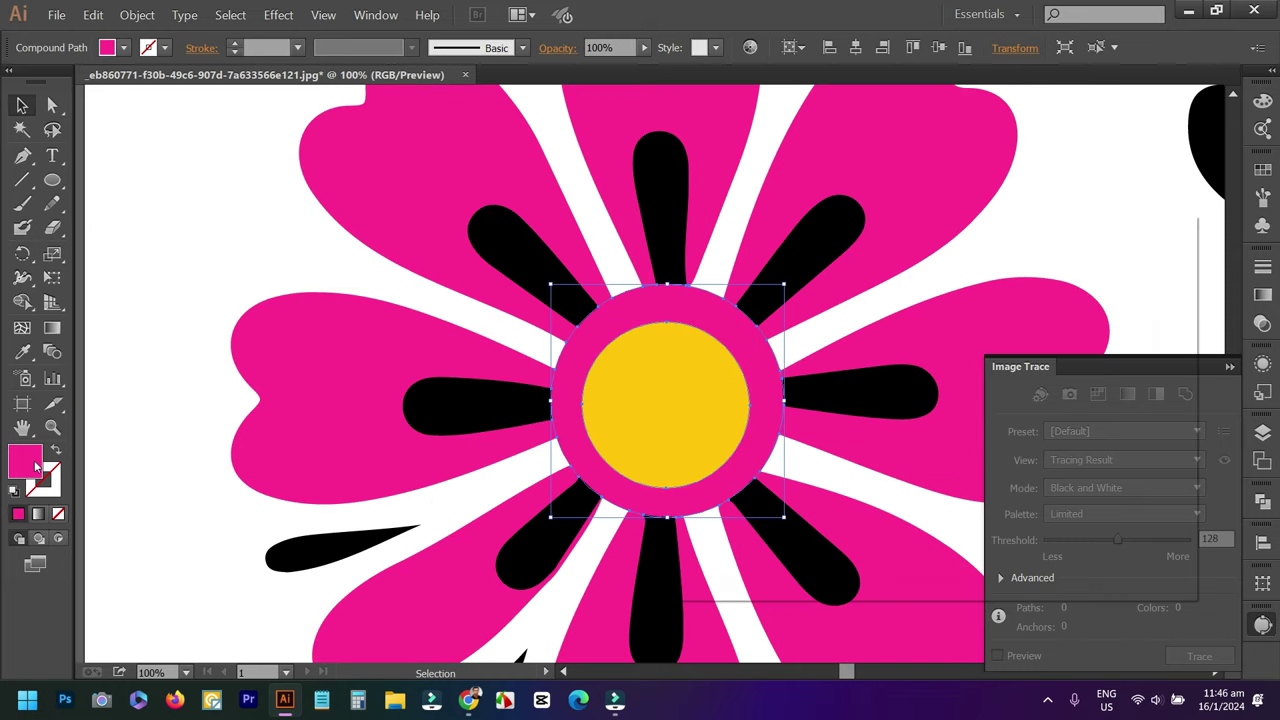
left_click_drag(940, 497, 940, 502)
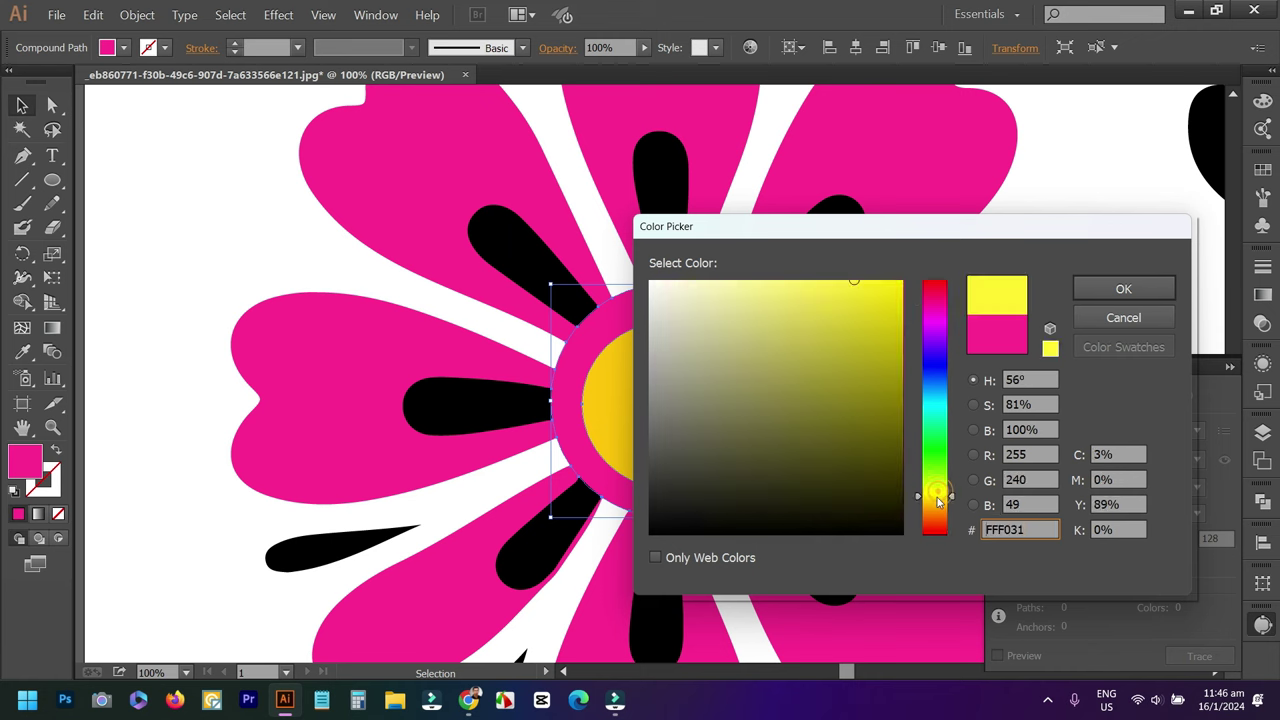
left_click_drag(854, 280, 849, 264)
left_click(1115, 290)
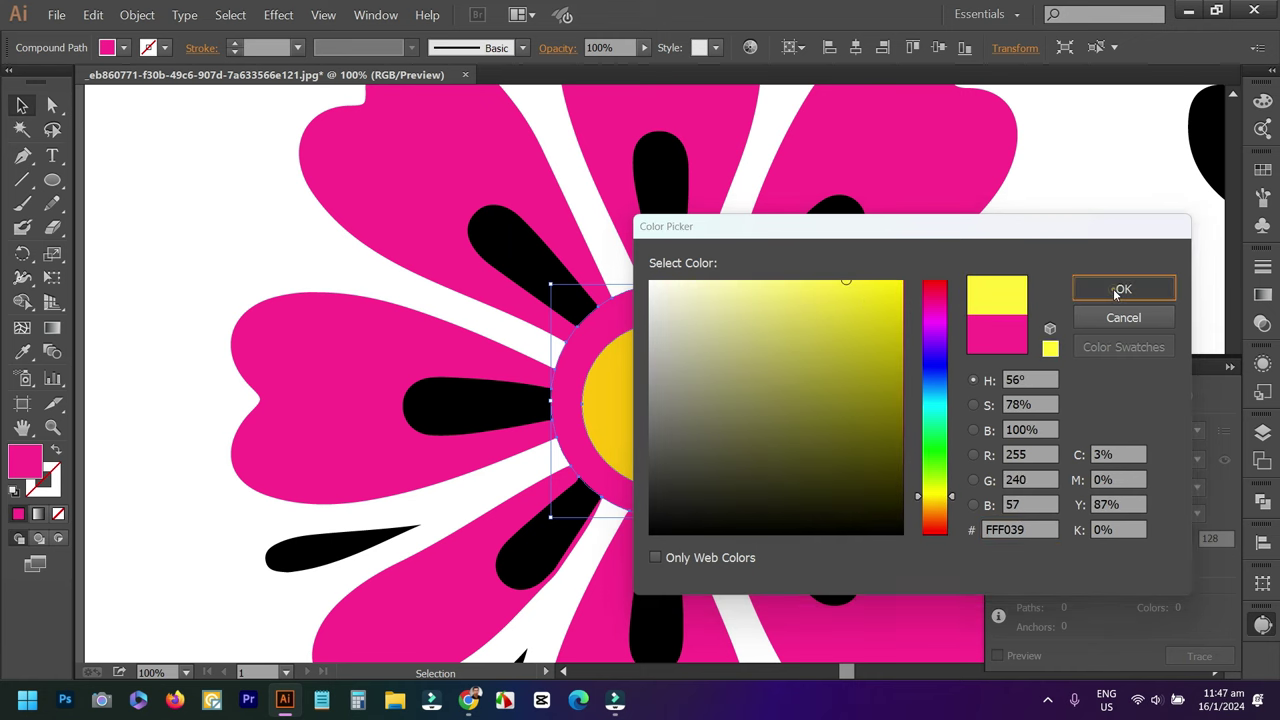
Select all eight black inner petals of the flower together.
left_click(918, 294)
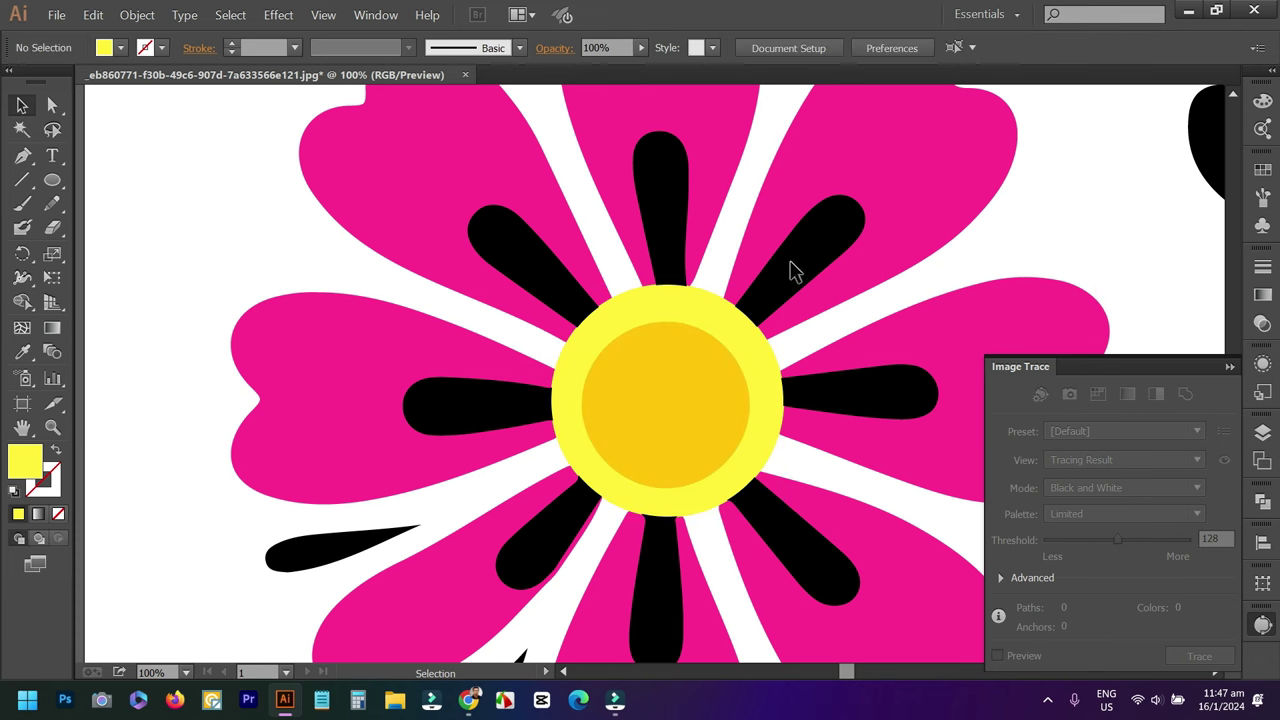
left_click(791, 262)
left_click(652, 198, "shift")
left_click(534, 256, "shift")
left_click(503, 391, "shift")
left_click(537, 549, "shift")
left_click(661, 575, "shift")
left_click(806, 553, "shift")
left_click(895, 391, "shift")
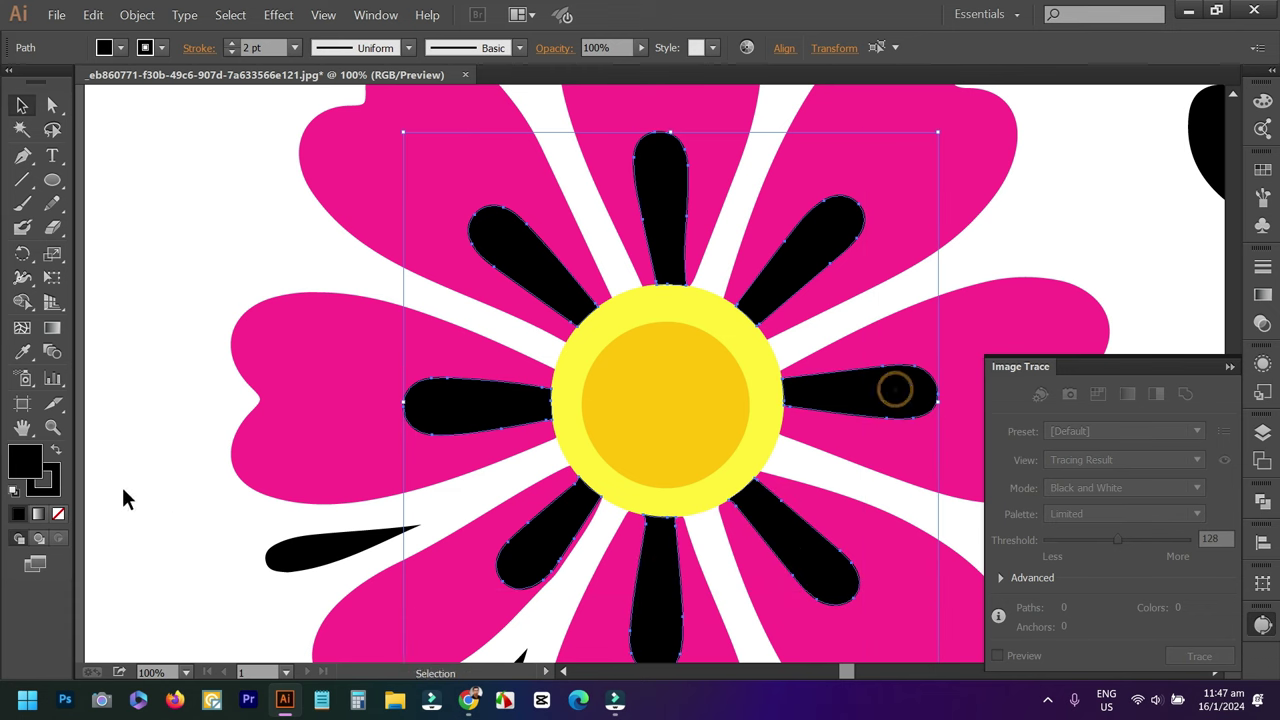
Eyedrop the outer petal pink onto the black petals, then lighten them to FF80C3.
left_click(22, 352)
left_click(320, 371)
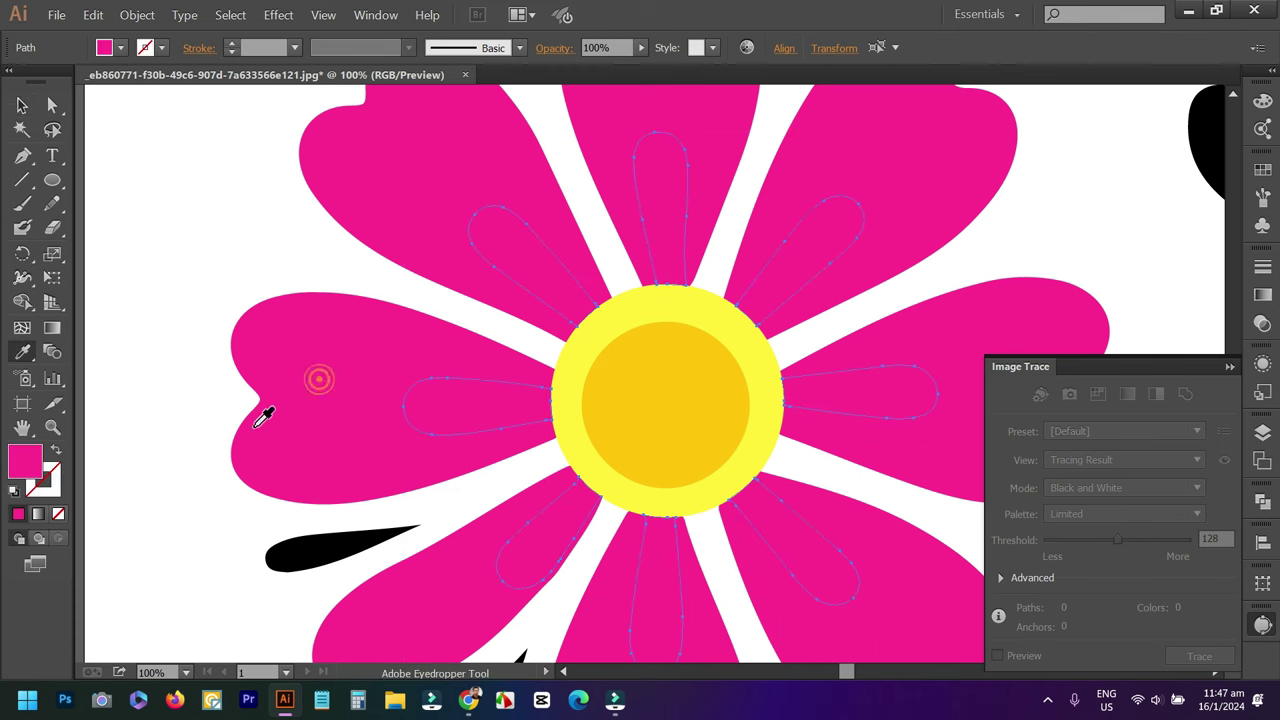
double_click(20, 464)
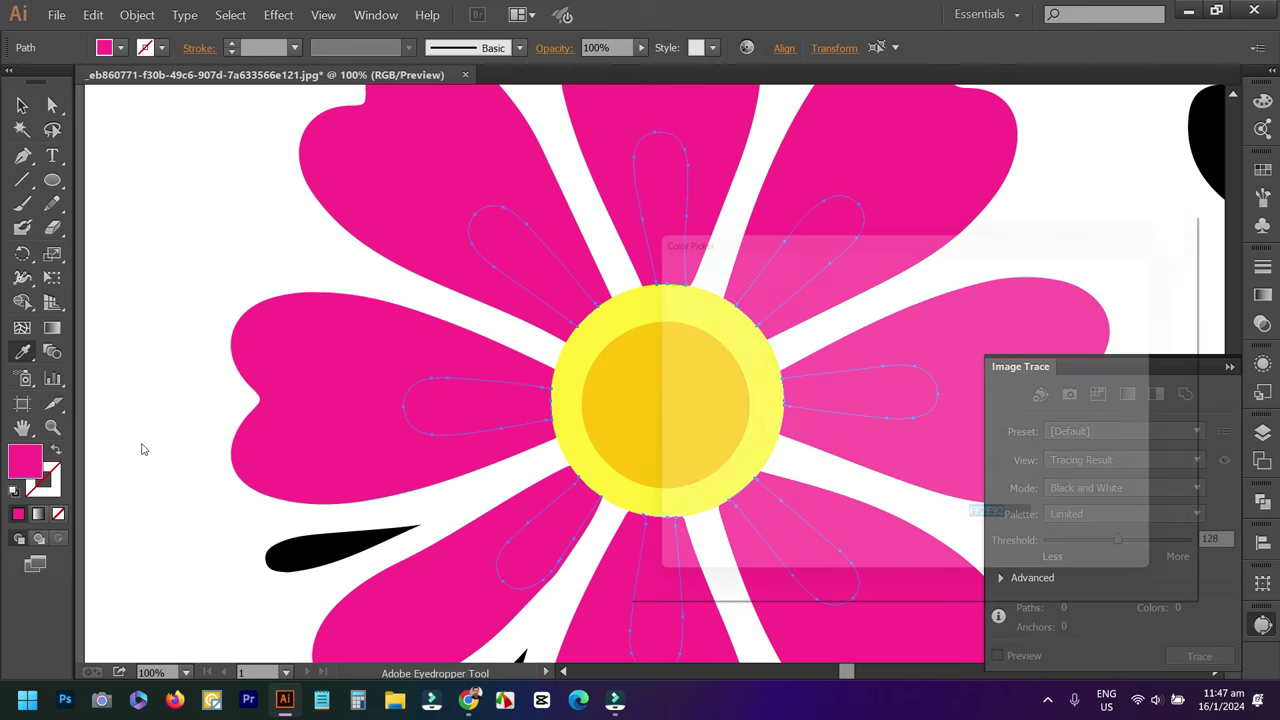
left_click_drag(841, 295, 778, 263)
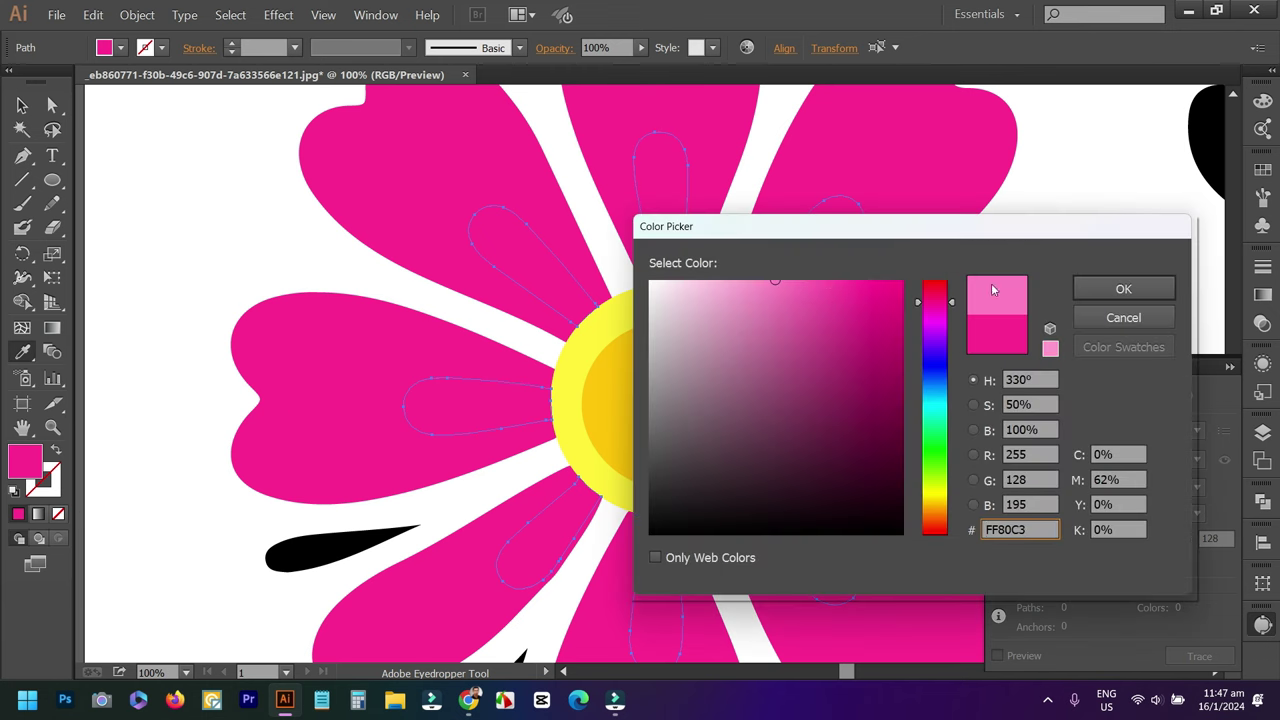
left_click(1118, 288)
left_click(1042, 240, "ctrl")
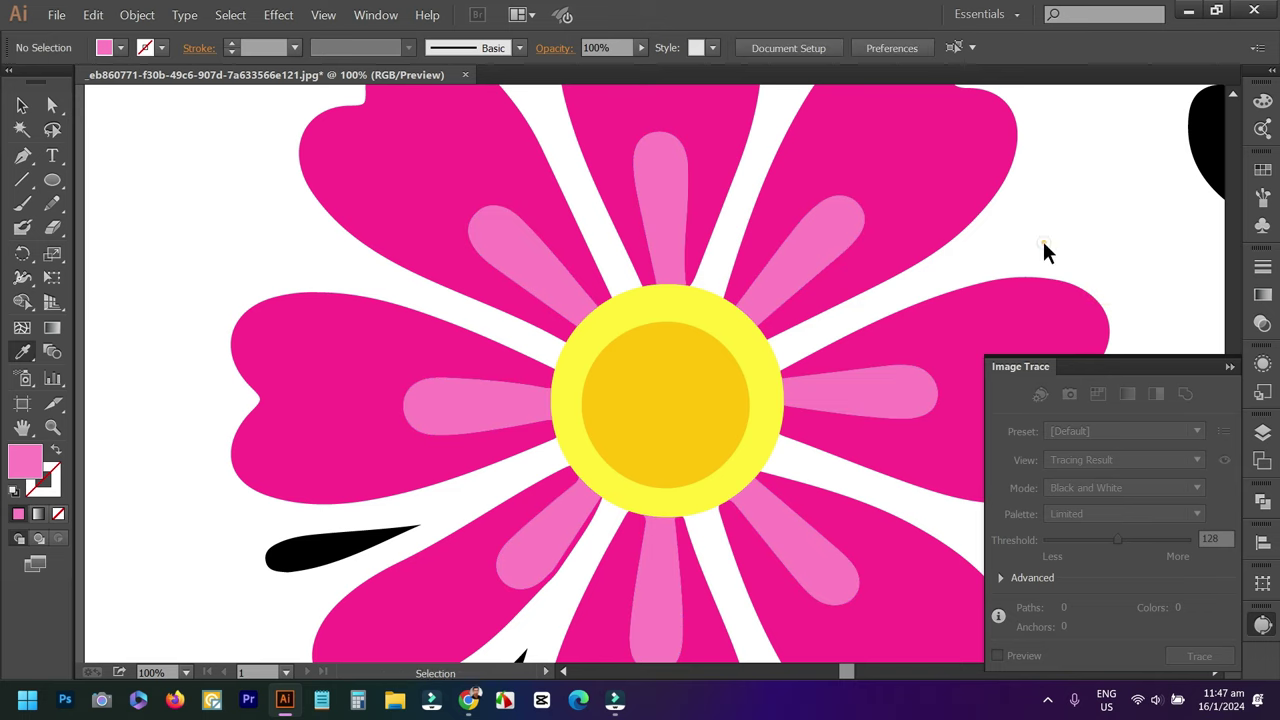
scroll(1042, 240, "down", 3)
scroll(1030, 250, "down", 1)
left_click_drag(1063, 266, 851, 283)
left_click(22, 105)
Give the two small black strokes near the flower the light petal pink.
left_click(663, 368)
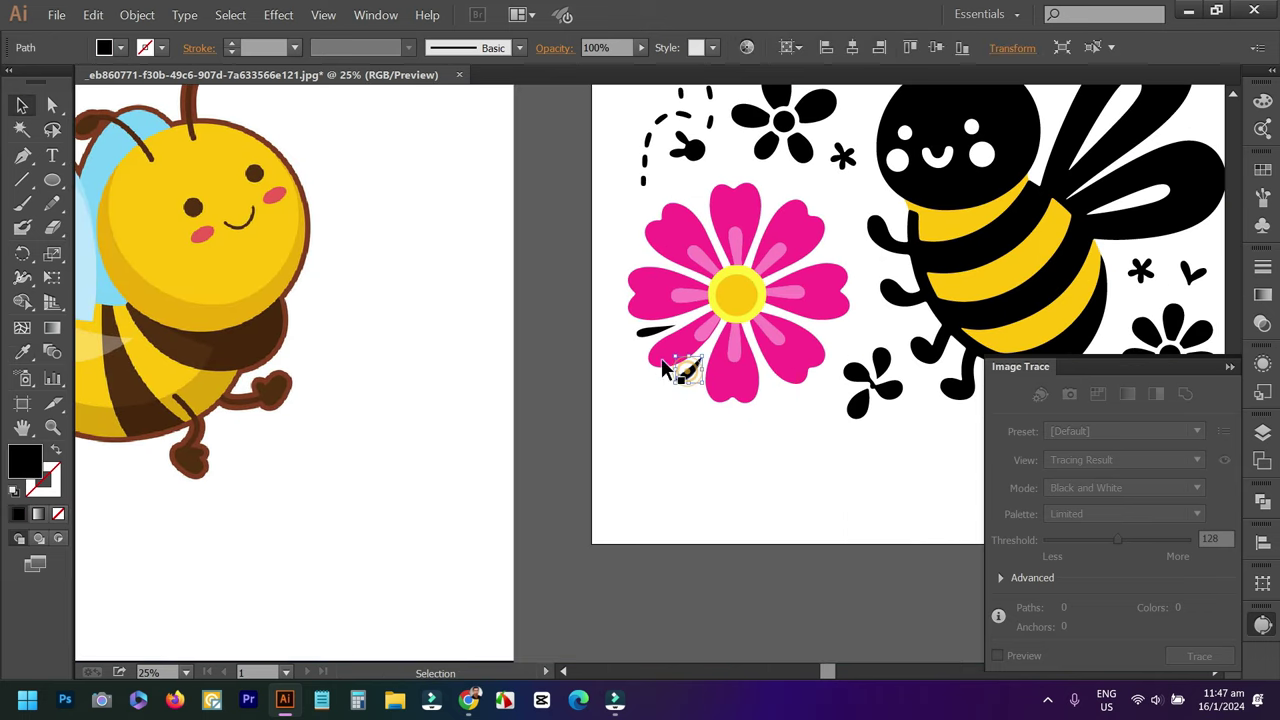
left_click(655, 331, "shift")
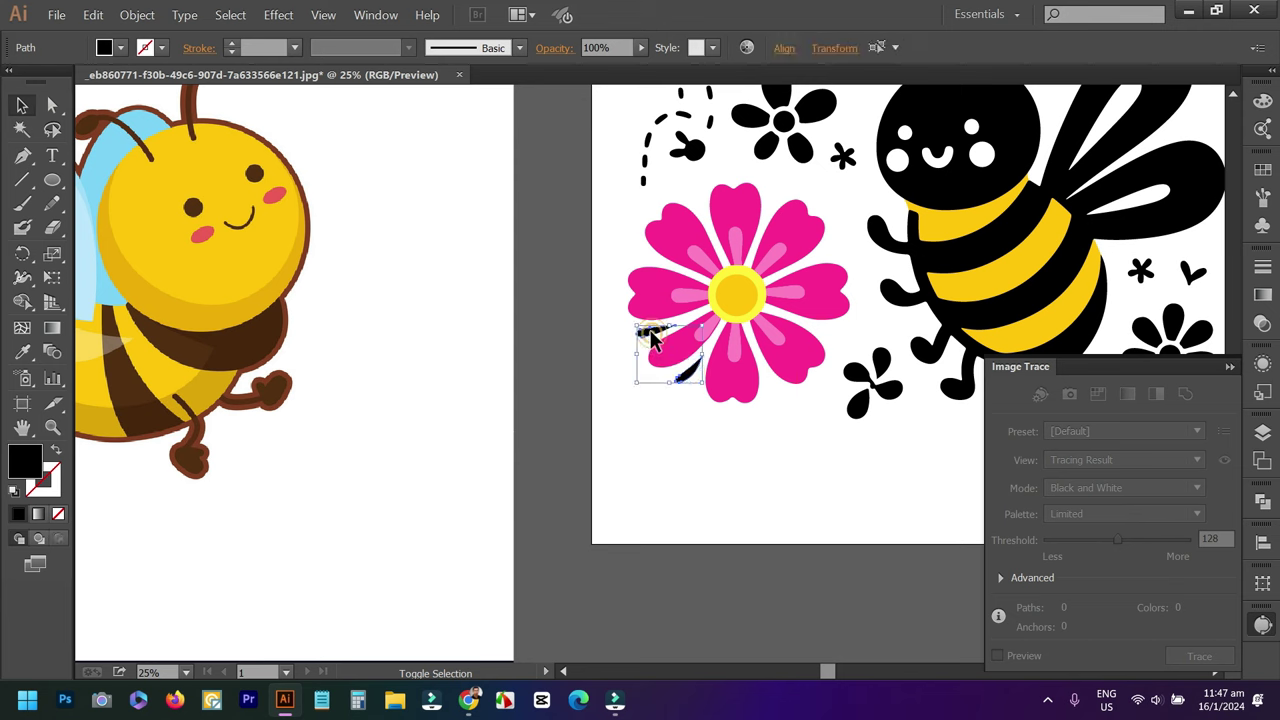
left_click(23, 352)
left_click(775, 253)
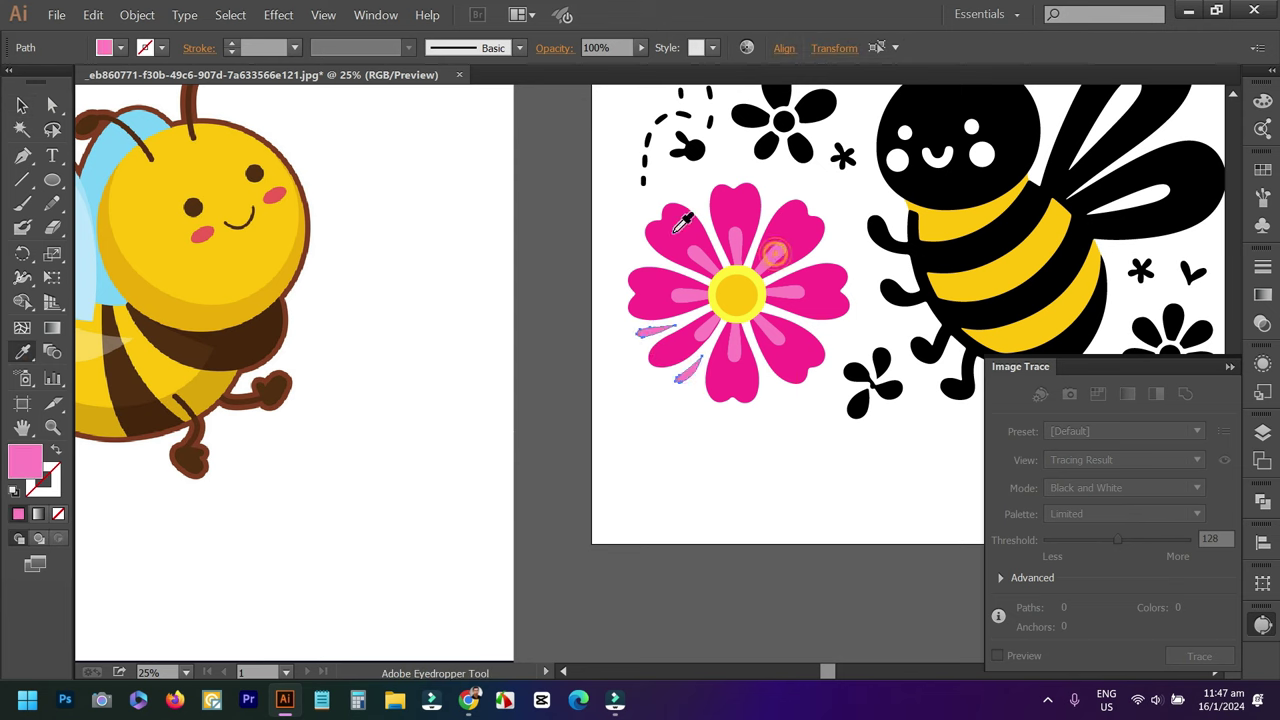
left_click(22, 105)
left_click(575, 190)
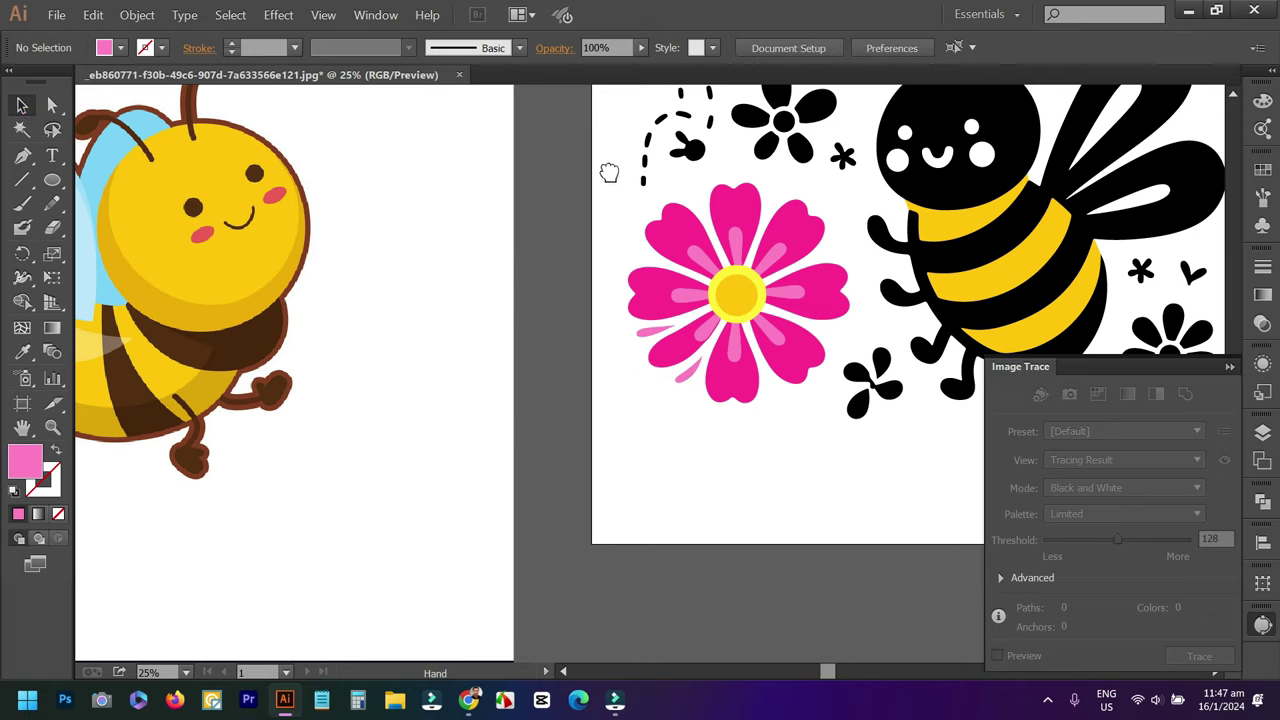
Recolour the dashed trail and small bee with the flower's pink.
left_click(645, 241)
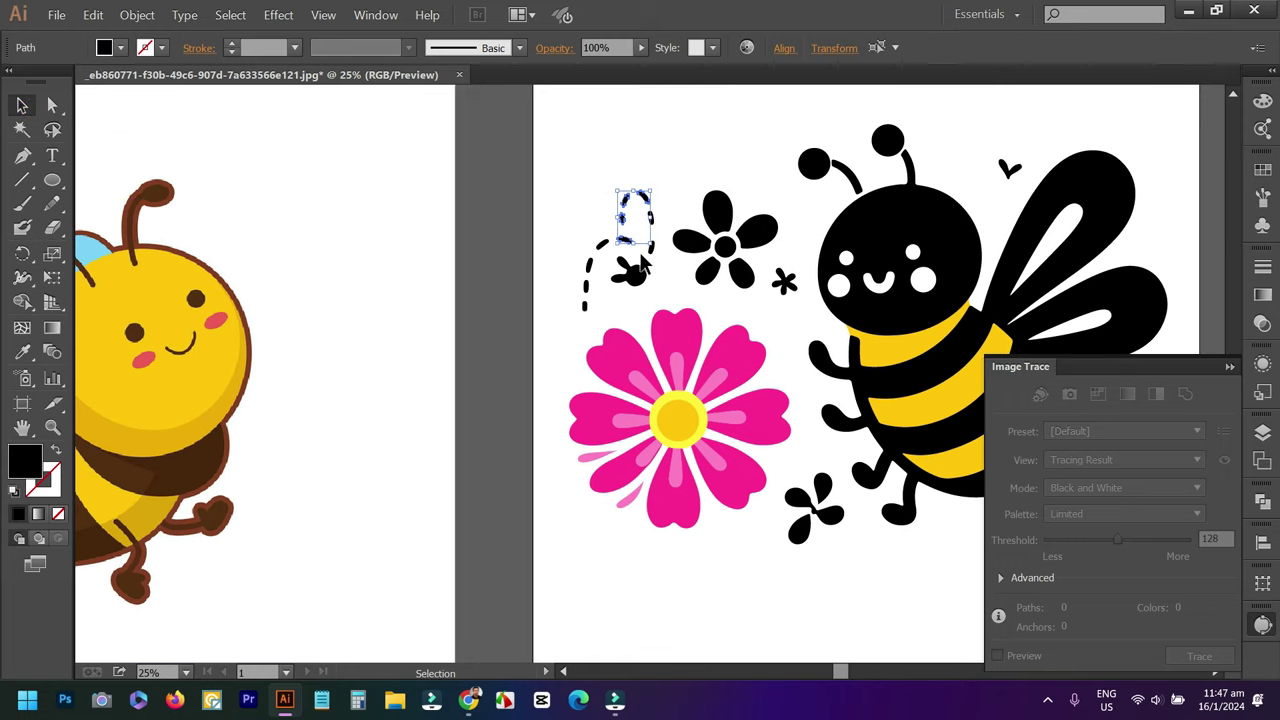
left_click_drag(642, 282, 658, 310)
left_click(22, 351)
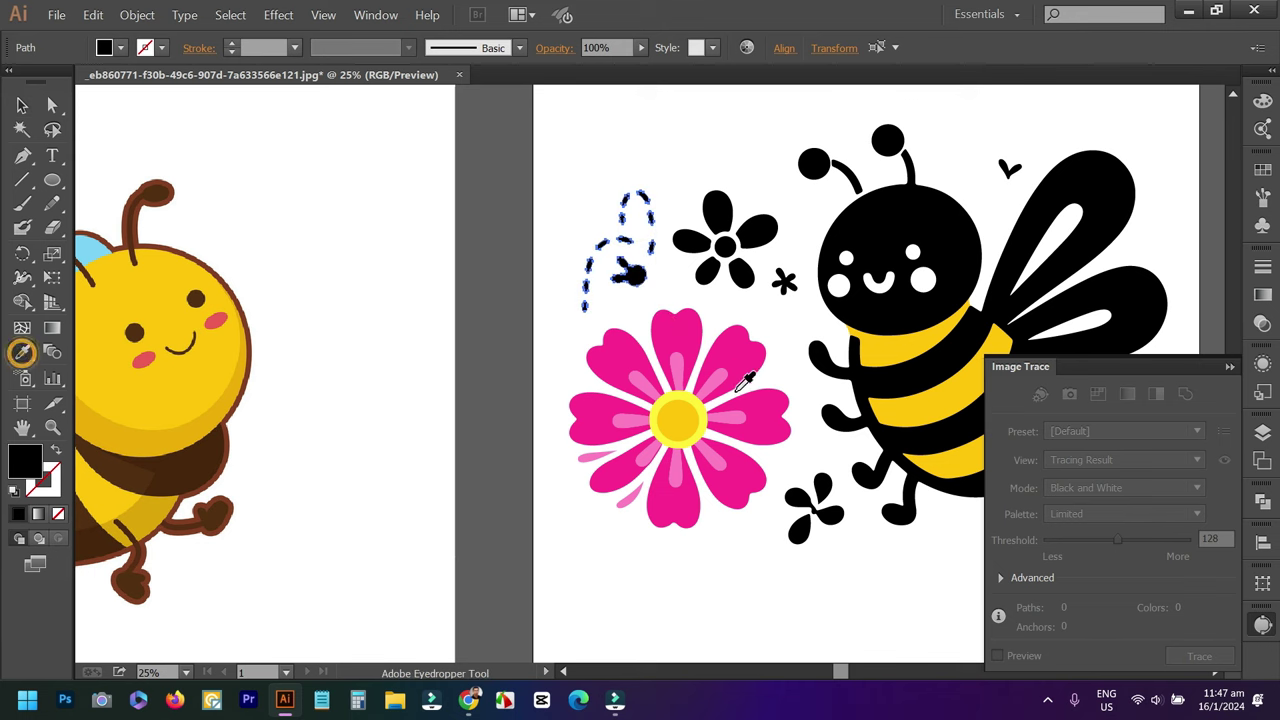
left_click(718, 374)
left_click(22, 105)
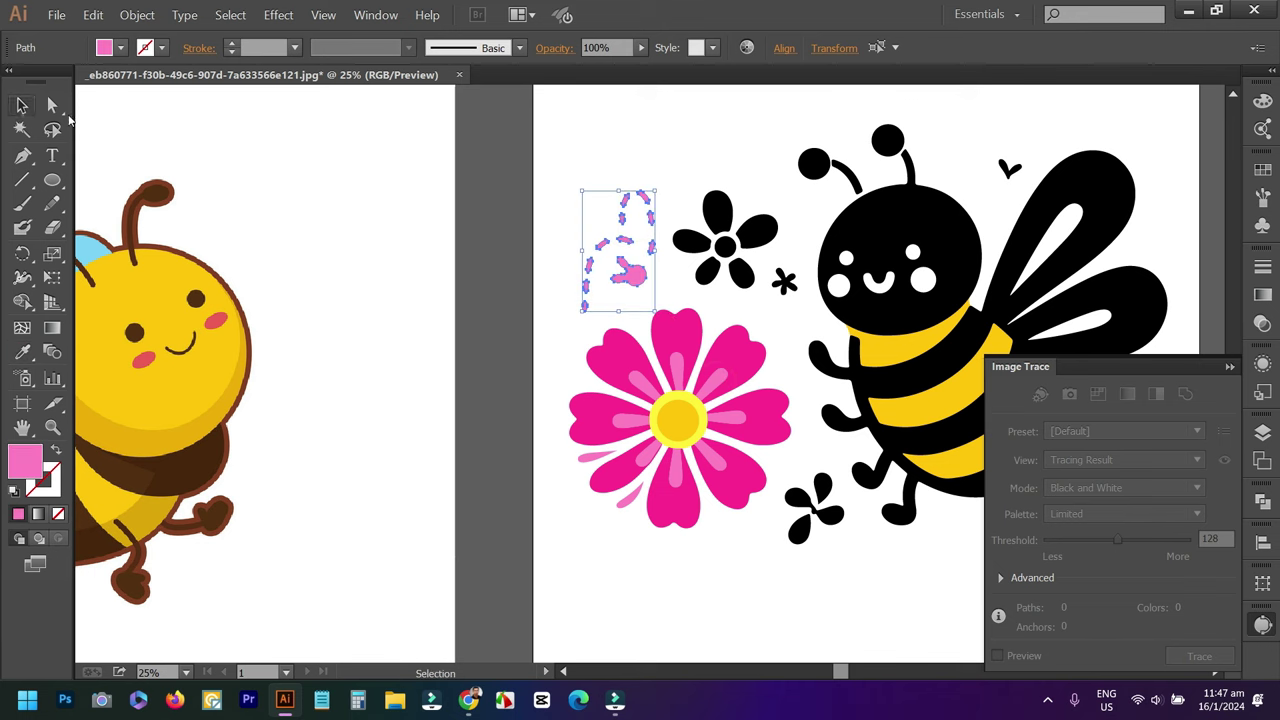
left_click(660, 153)
Turn the black five-petal flower and the small pinwheel flower pink.
scroll(600, 154, "right", 3)
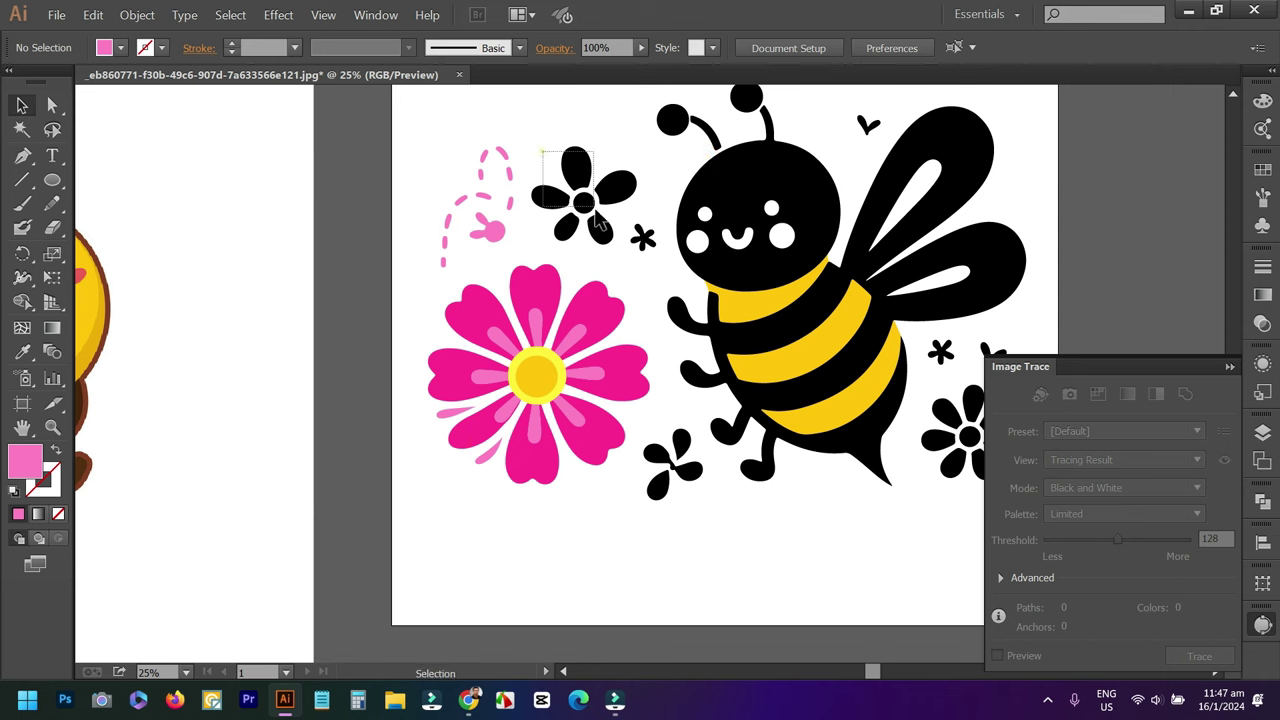
left_click(575, 170)
key("i")
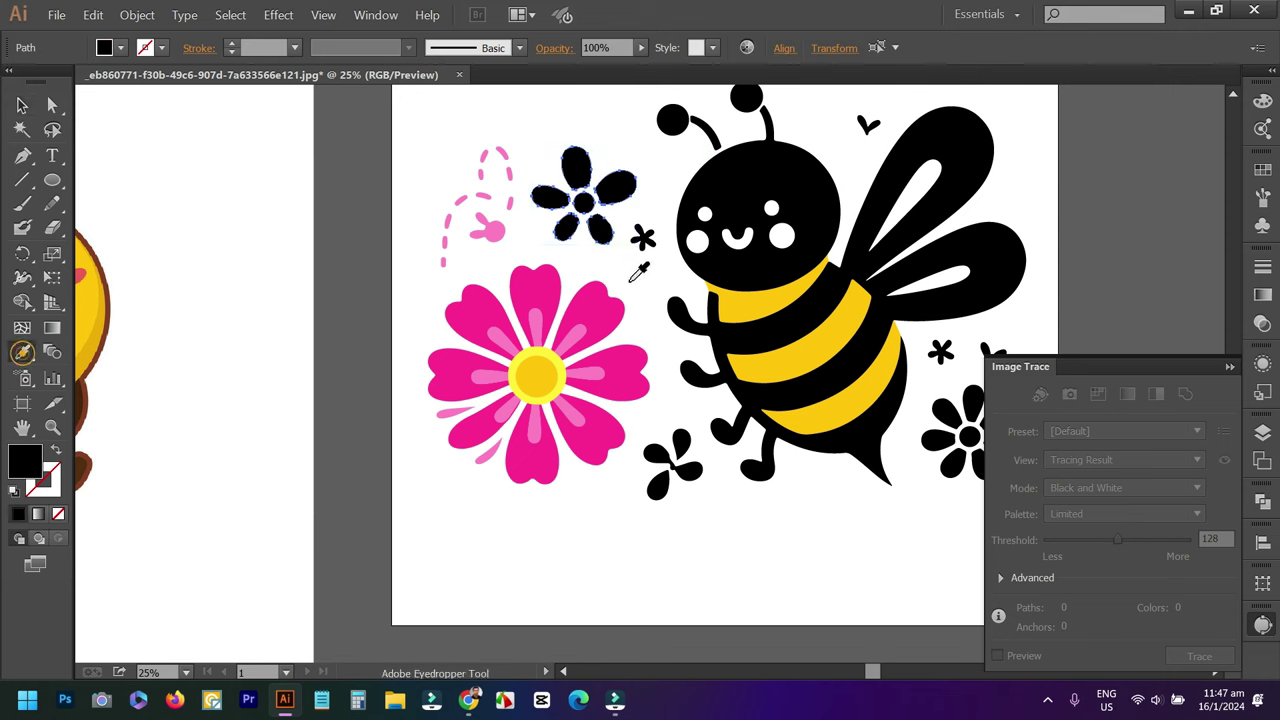
left_click(538, 310)
left_click(22, 105)
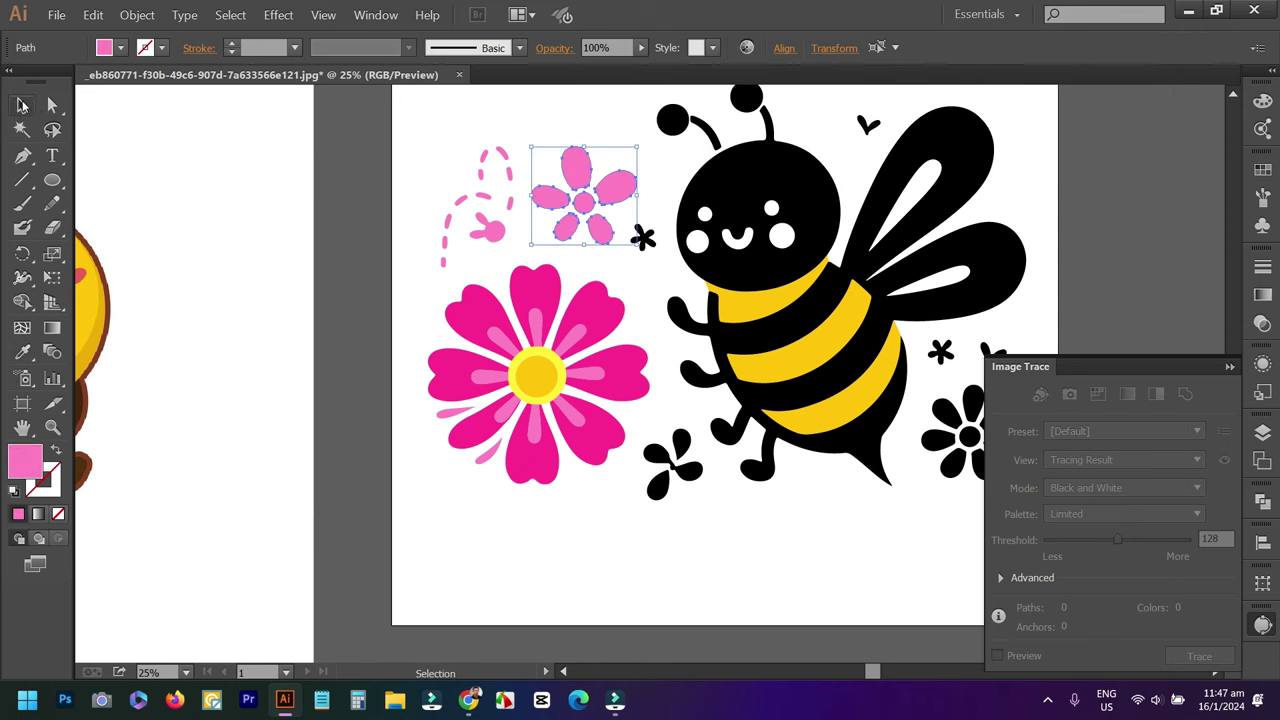
left_click(430, 185)
scroll(430, 185, "right", 3)
left_click_drag(497, 438, 538, 520)
left_click(22, 352)
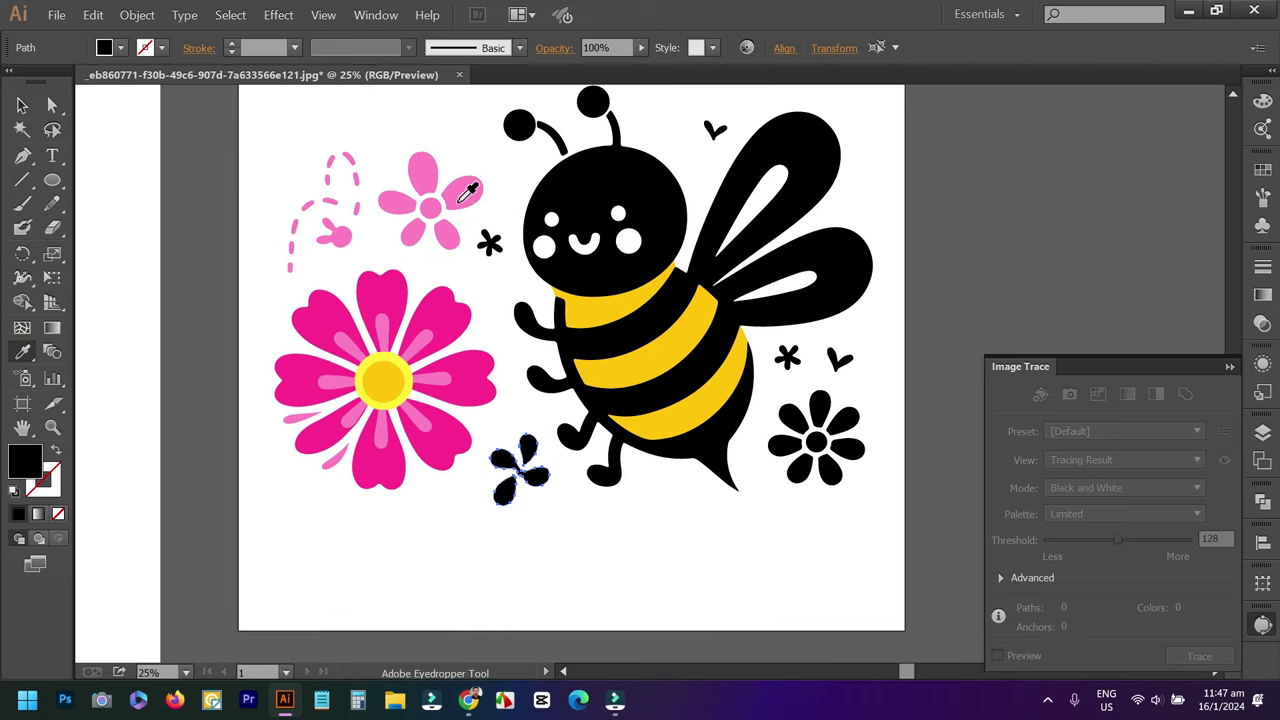
left_click(351, 157)
left_click(22, 105)
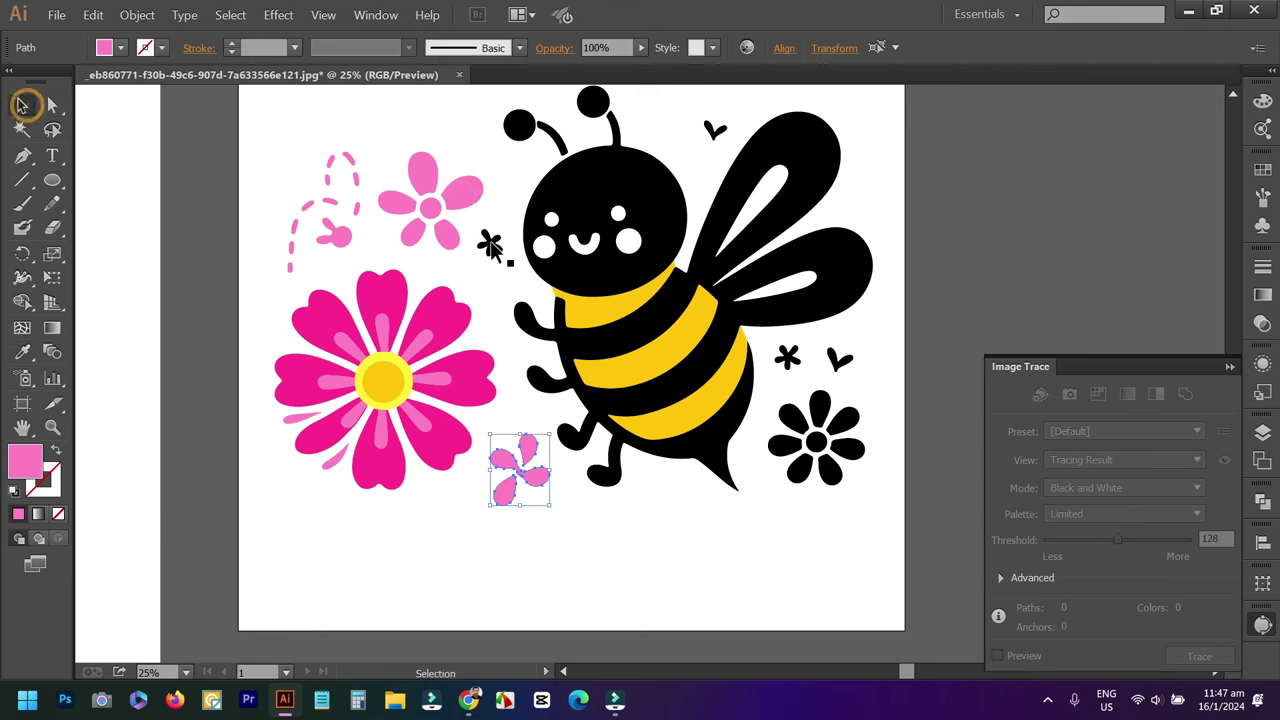
Turn the small asterisk and the heart above the wing pink.
left_click_drag(460, 205, 508, 262)
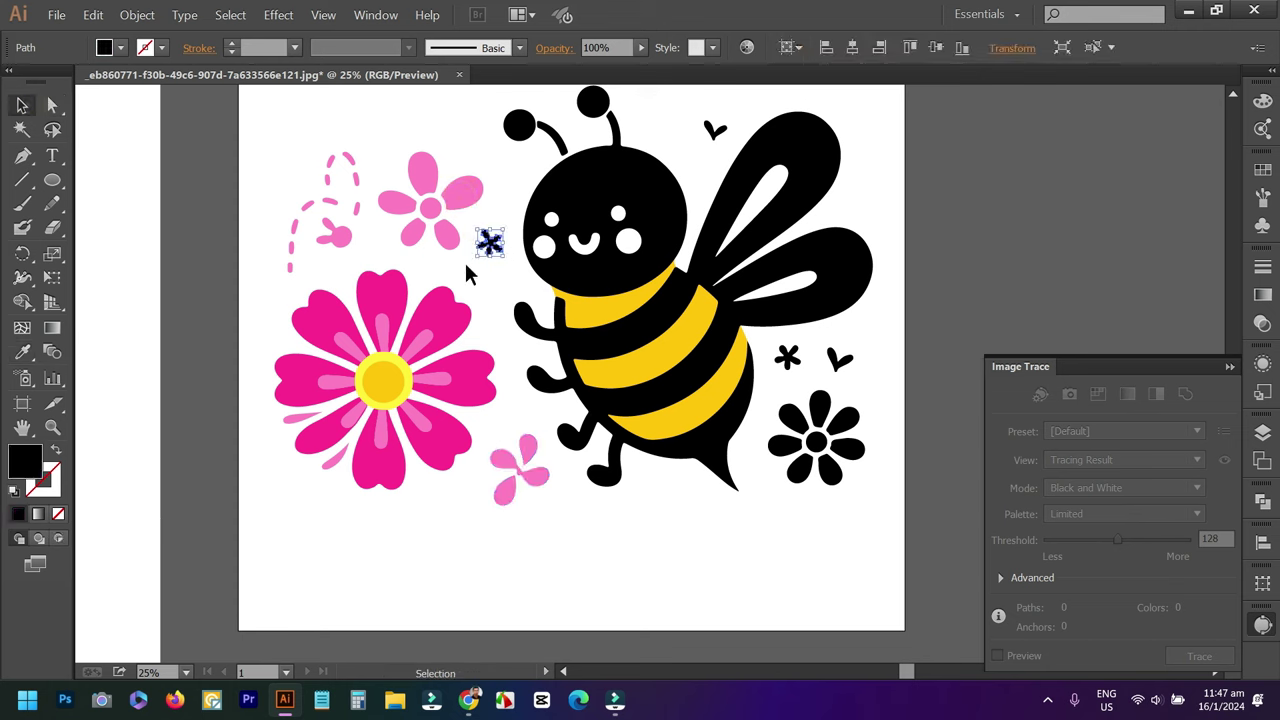
left_click(22, 352)
left_click(455, 195)
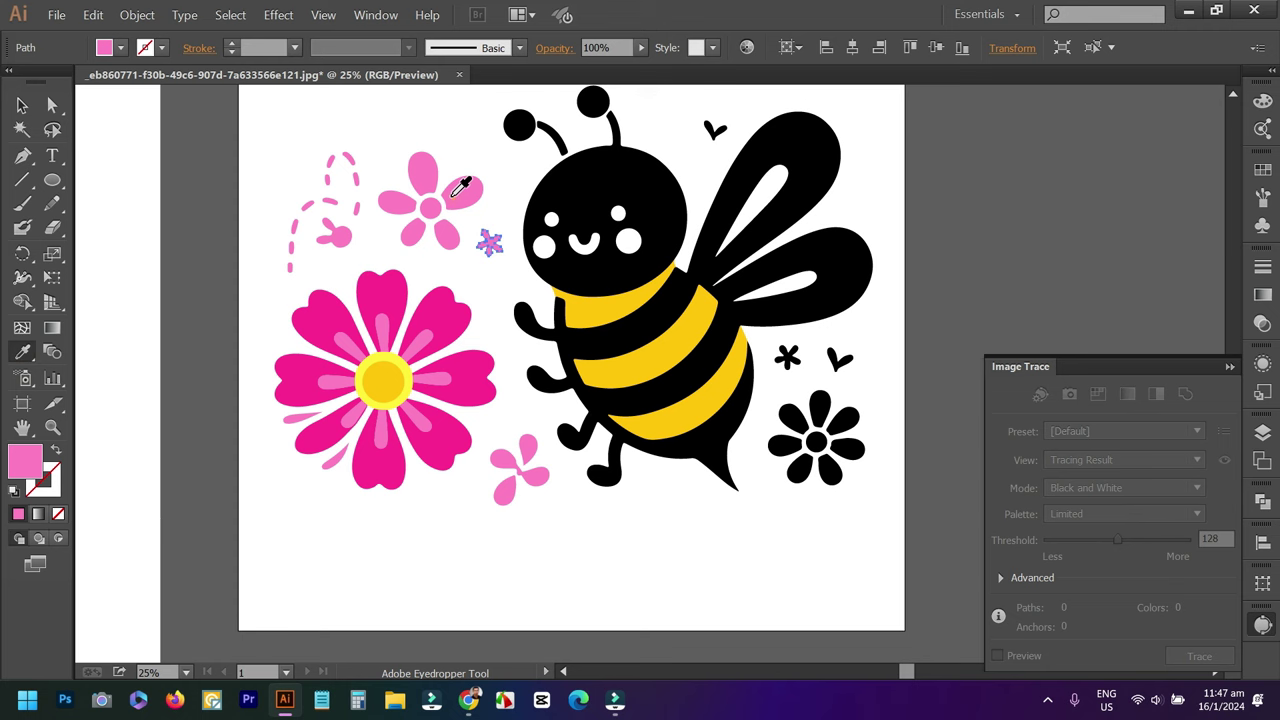
left_click(23, 106)
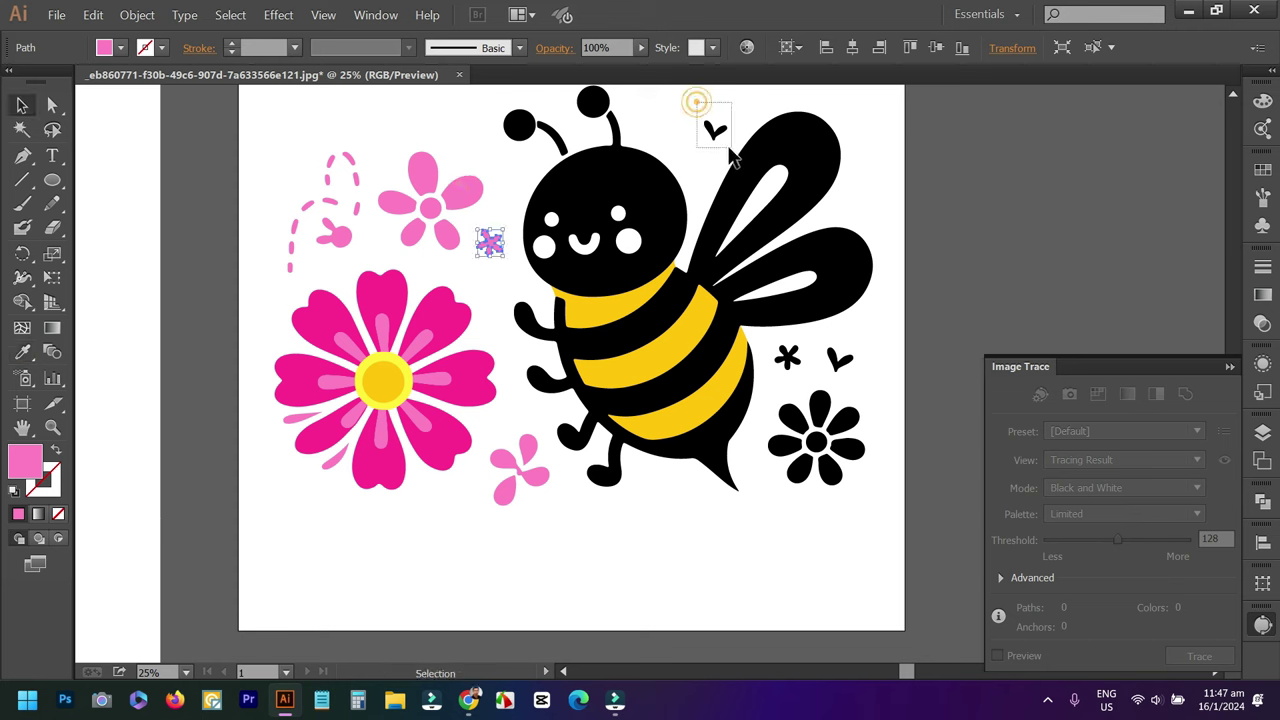
left_click_drag(729, 148, 731, 152)
left_click(22, 352)
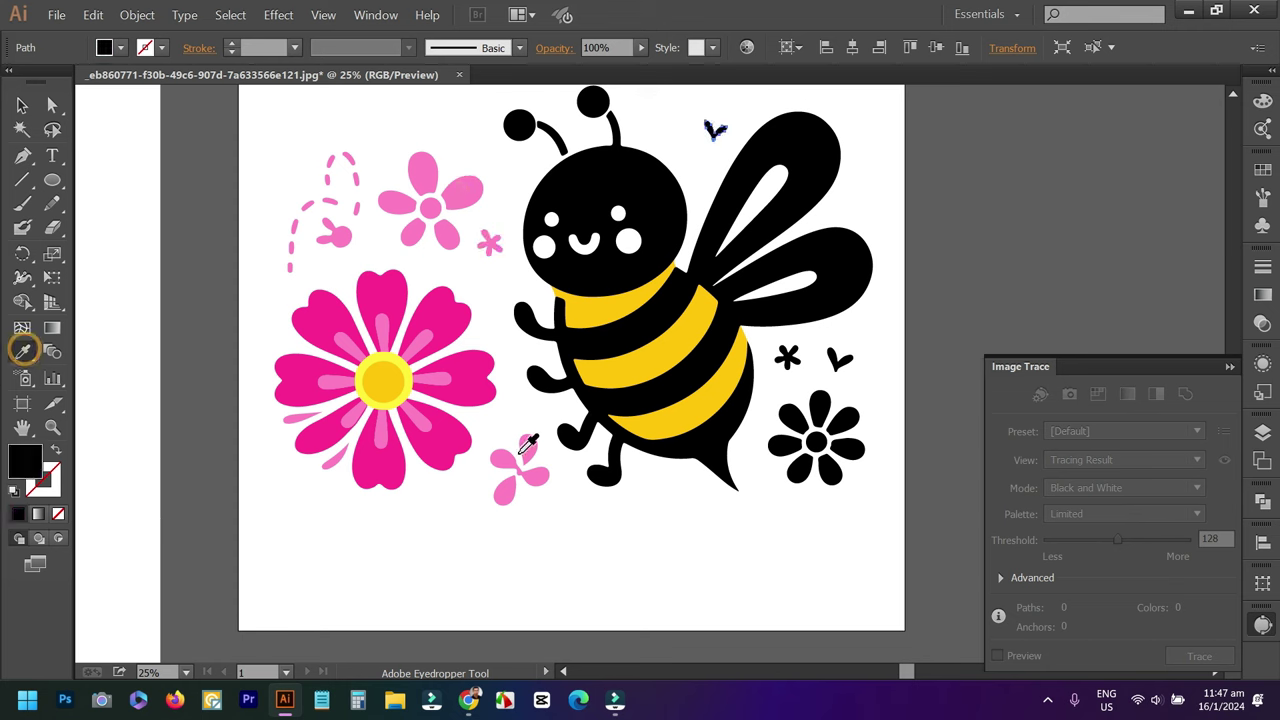
left_click(527, 450)
left_click(23, 106)
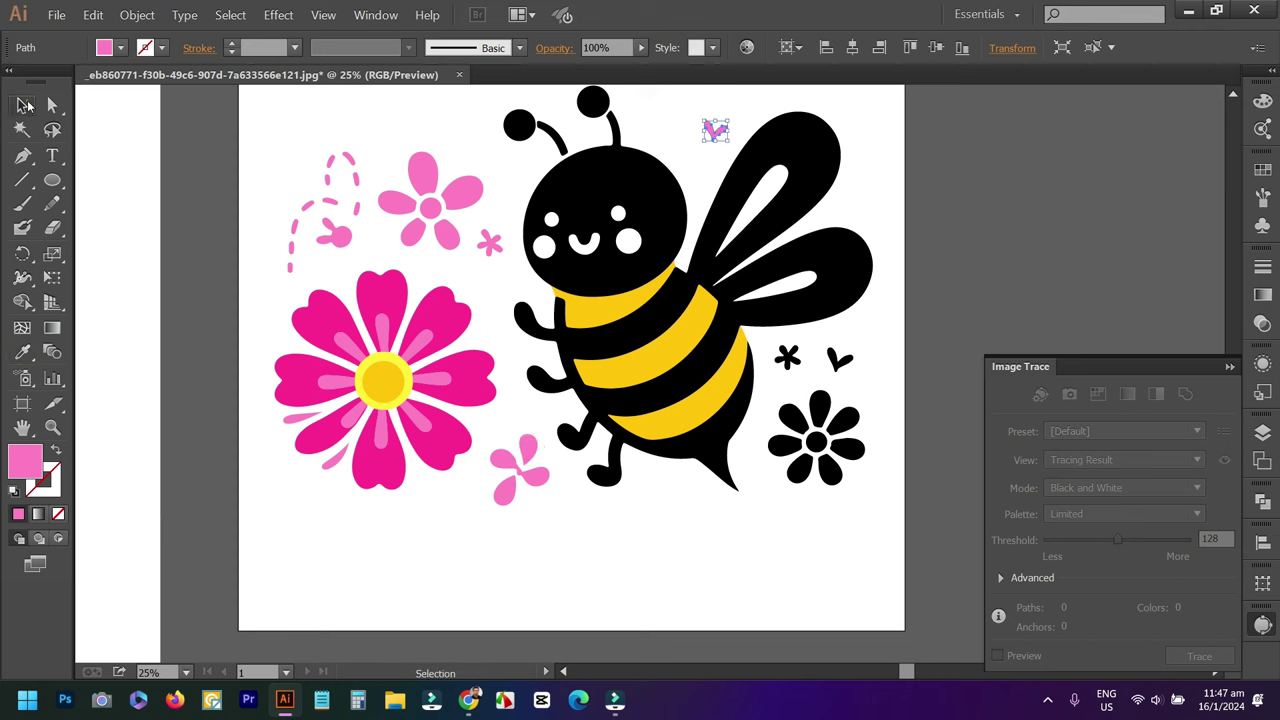
left_click(362, 130)
Turn the black flower at lower right pink.
left_click(857, 486)
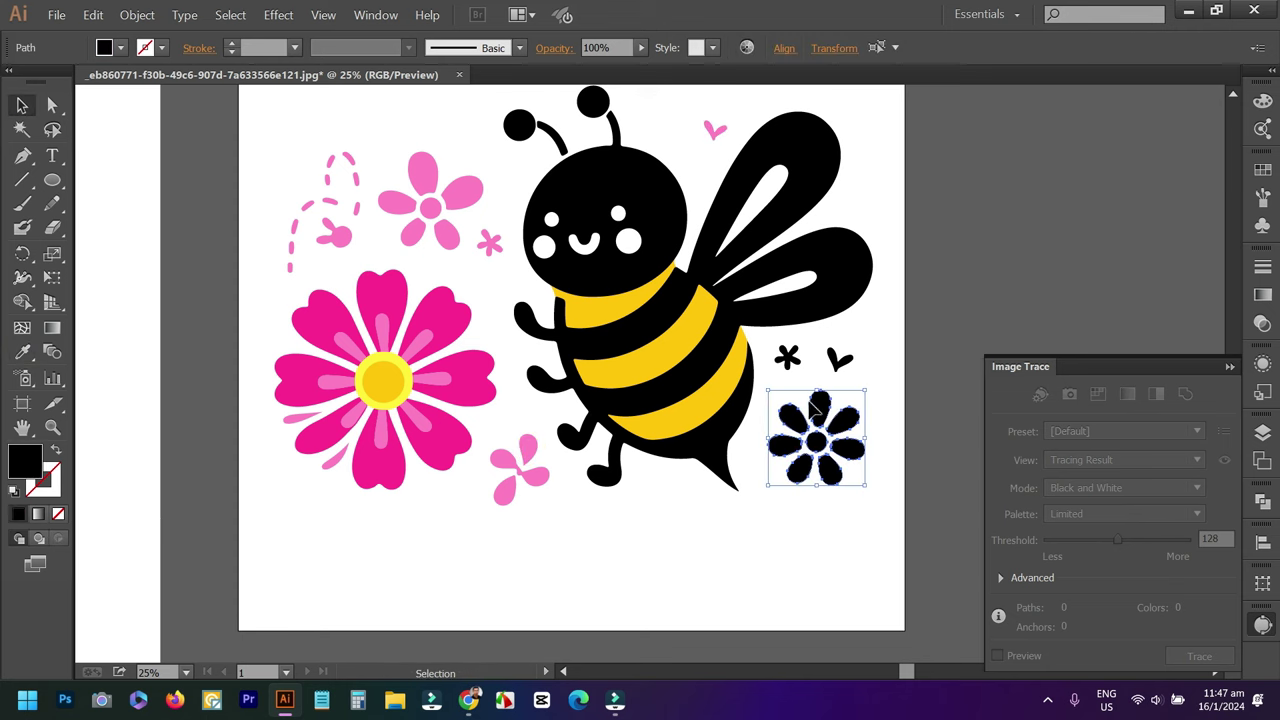
left_click(22, 352)
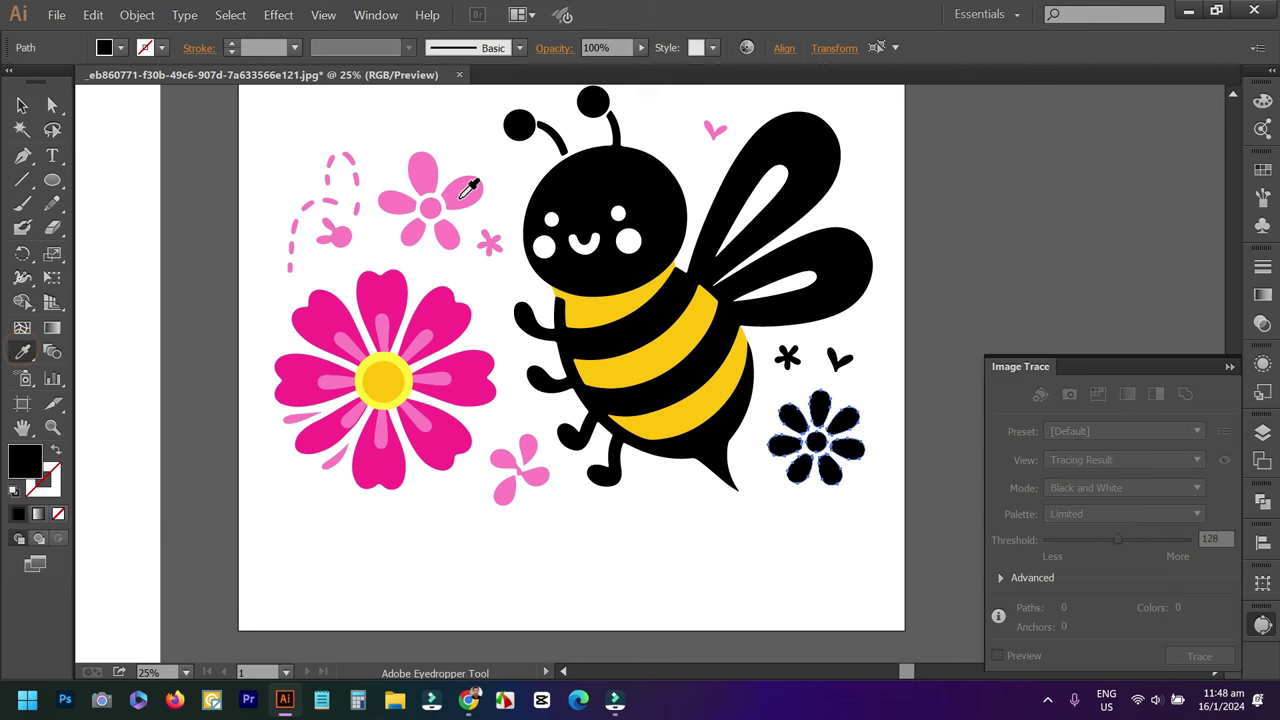
left_click(466, 190)
left_click(22, 106)
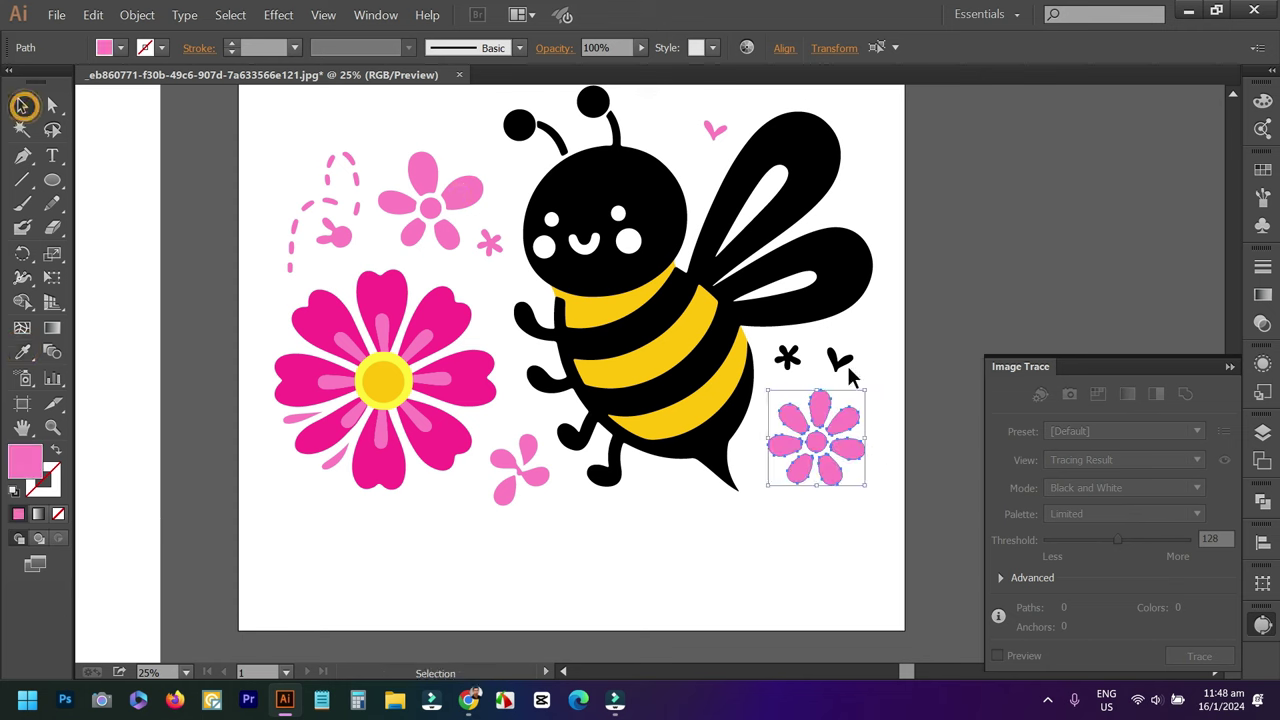
Give the star and heart beside the bee the flower centre's yellow.
left_click_drag(865, 362, 820, 375)
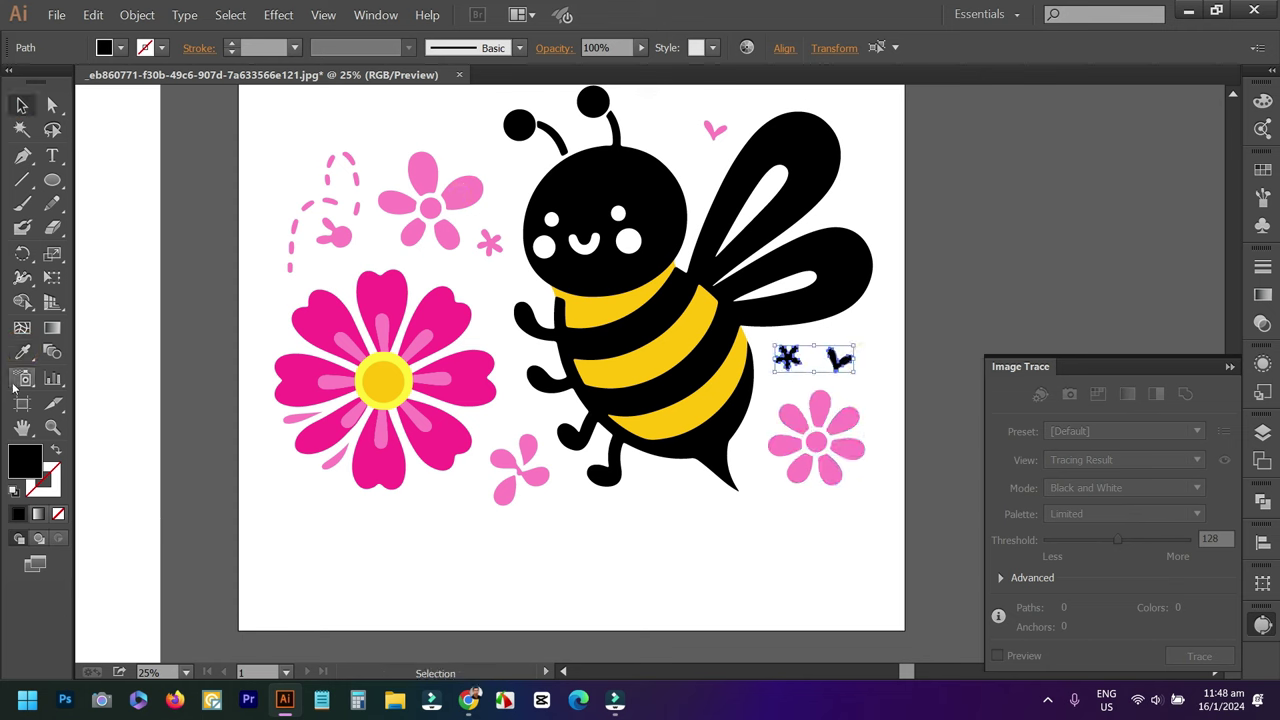
left_click(22, 353)
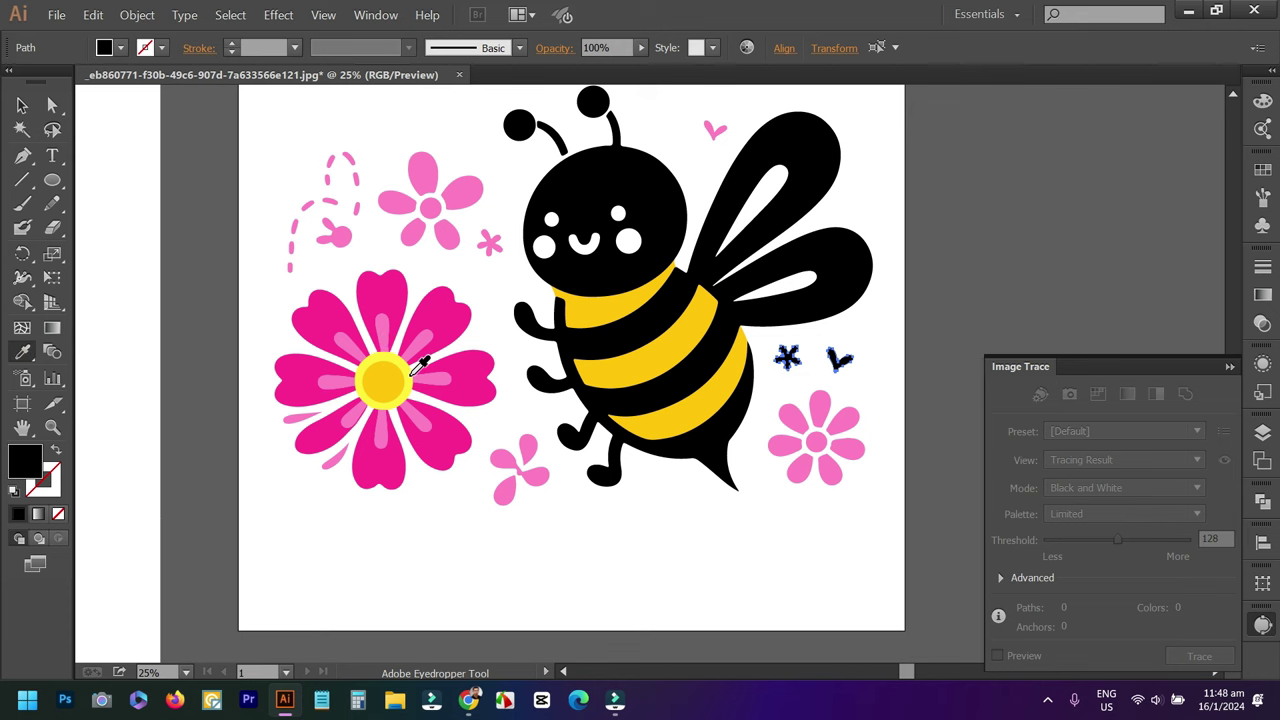
left_click(411, 376)
left_click(22, 106)
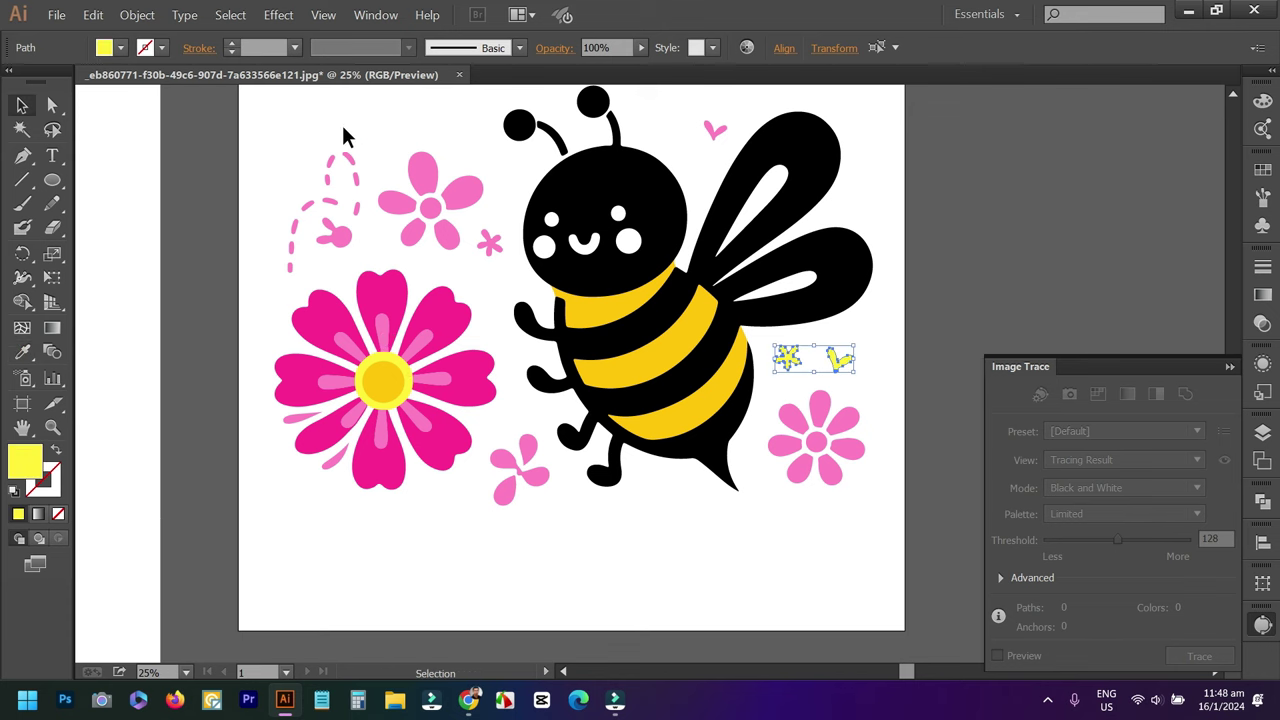
left_click(405, 130)
scroll(595, 225, "up", 2)
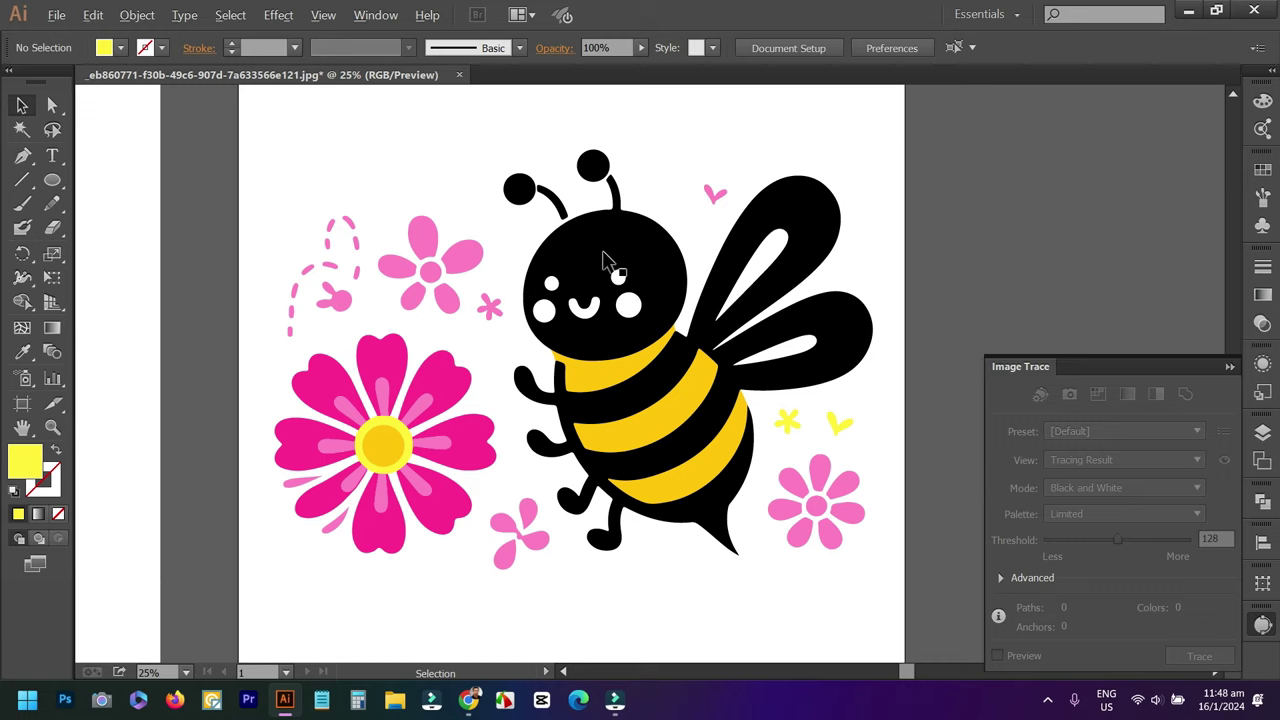
scroll(605, 262, "up", 1)
scroll(729, 286, "up", 1)
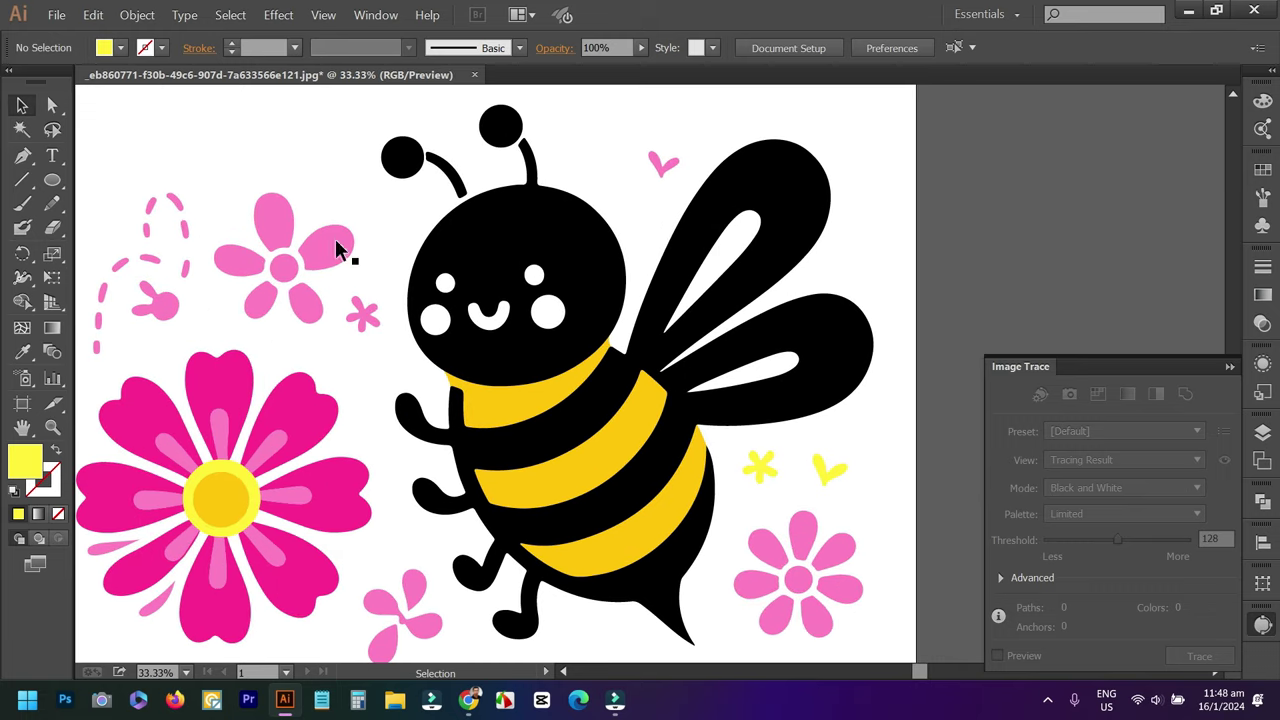
Fill both wings' white openings with Shape Builder, then select the inner wing shapes.
left_click(846, 363)
left_click(22, 301)
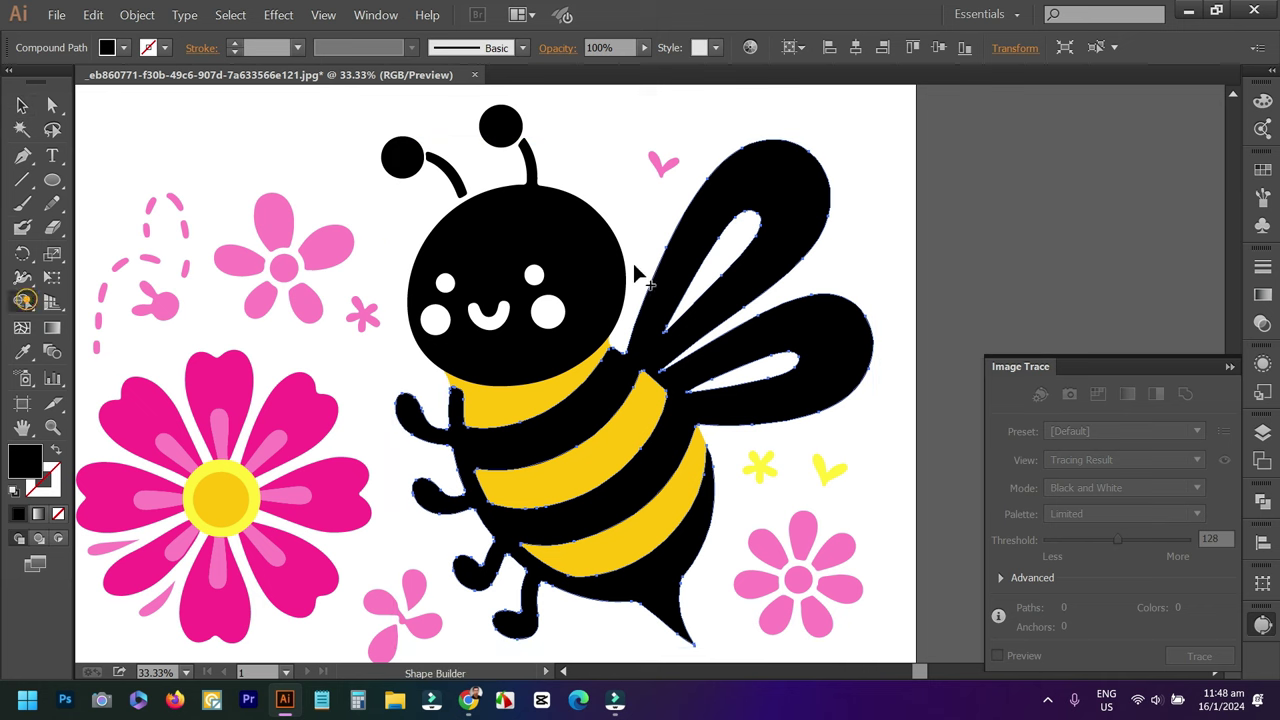
left_click(713, 280)
left_click(780, 362)
left_click(22, 106)
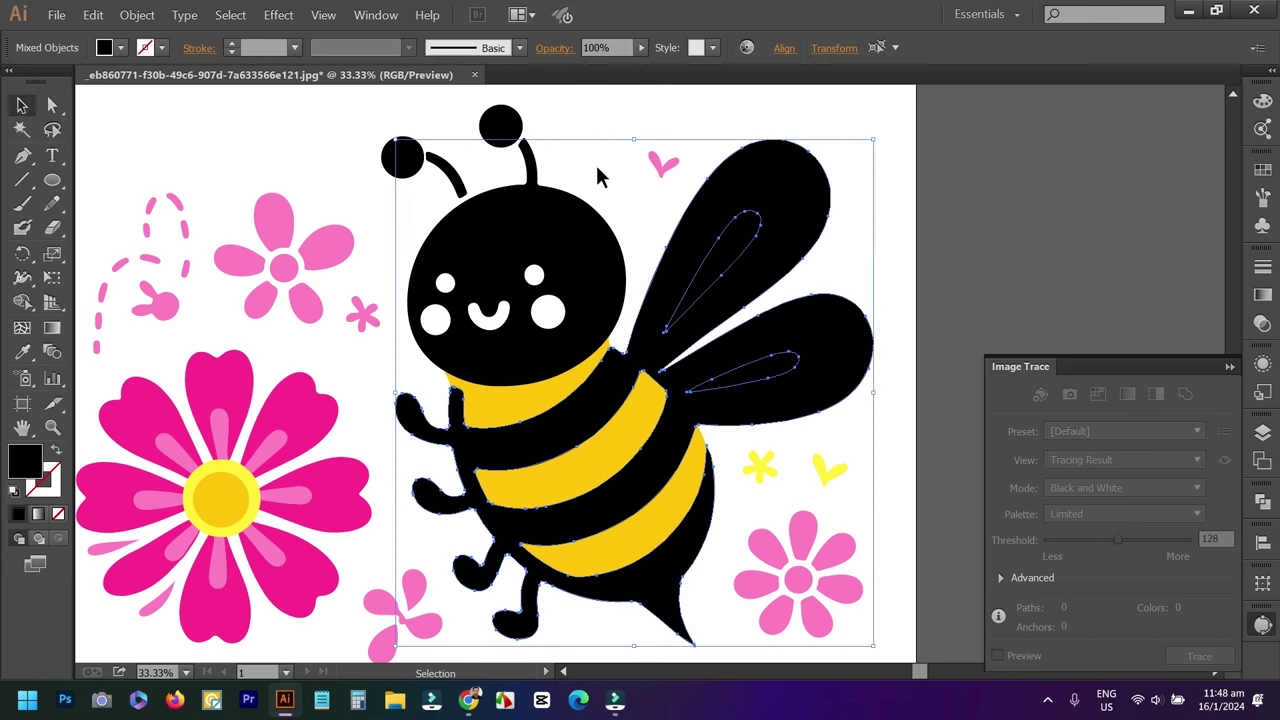
left_click(697, 118)
left_click(729, 250)
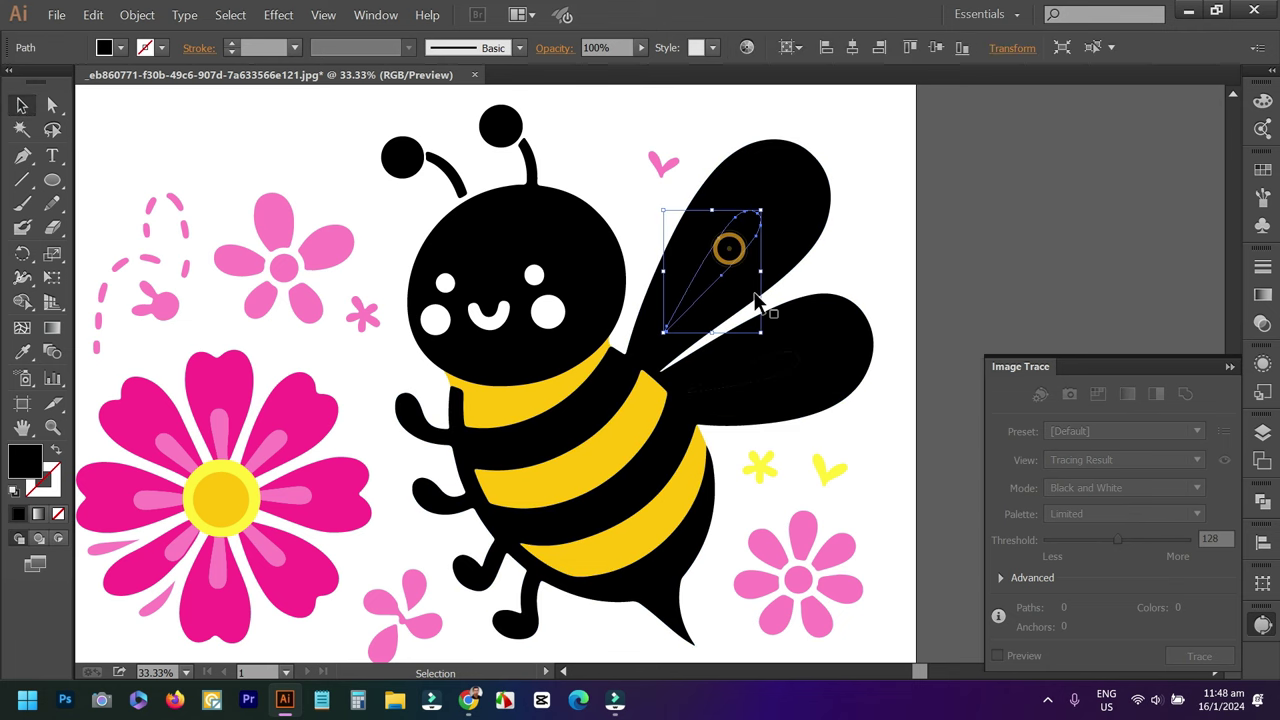
left_click(783, 377, "shift")
left_click(22, 350)
key("ctrl+minus")
key("ctrl+minus")
key("ctrl+minus")
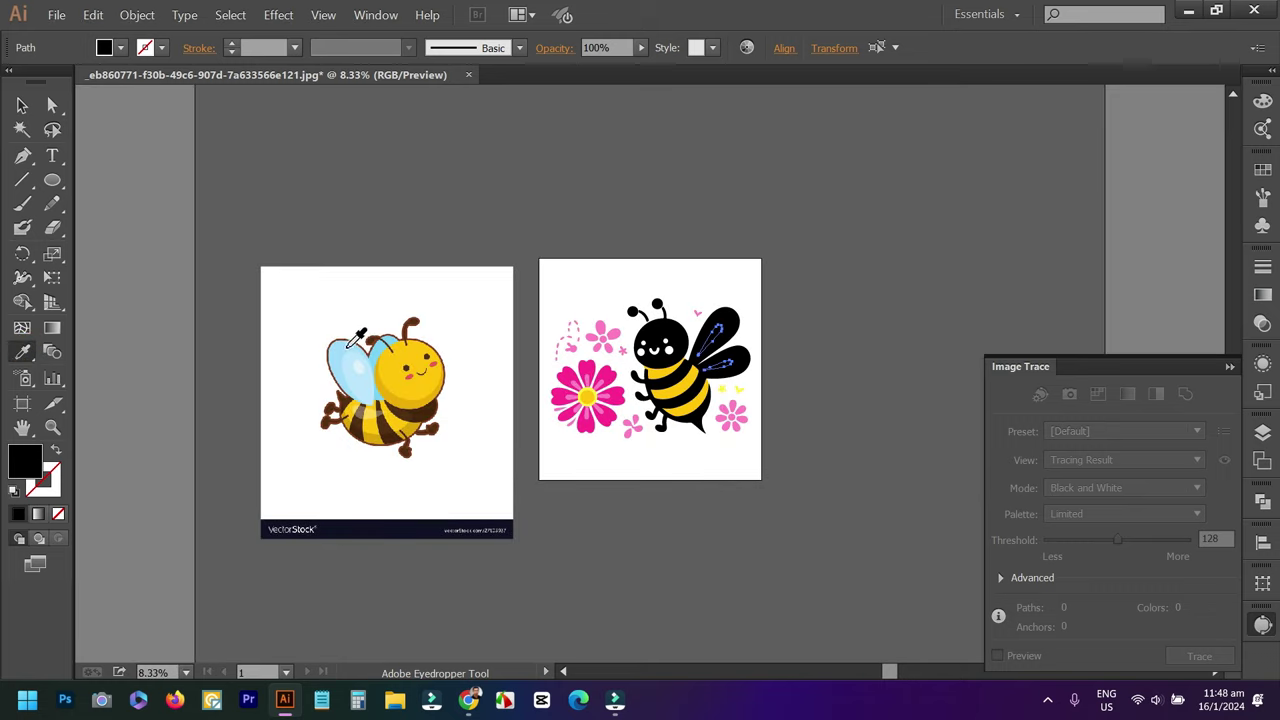
left_click(349, 344)
double_click(30, 468)
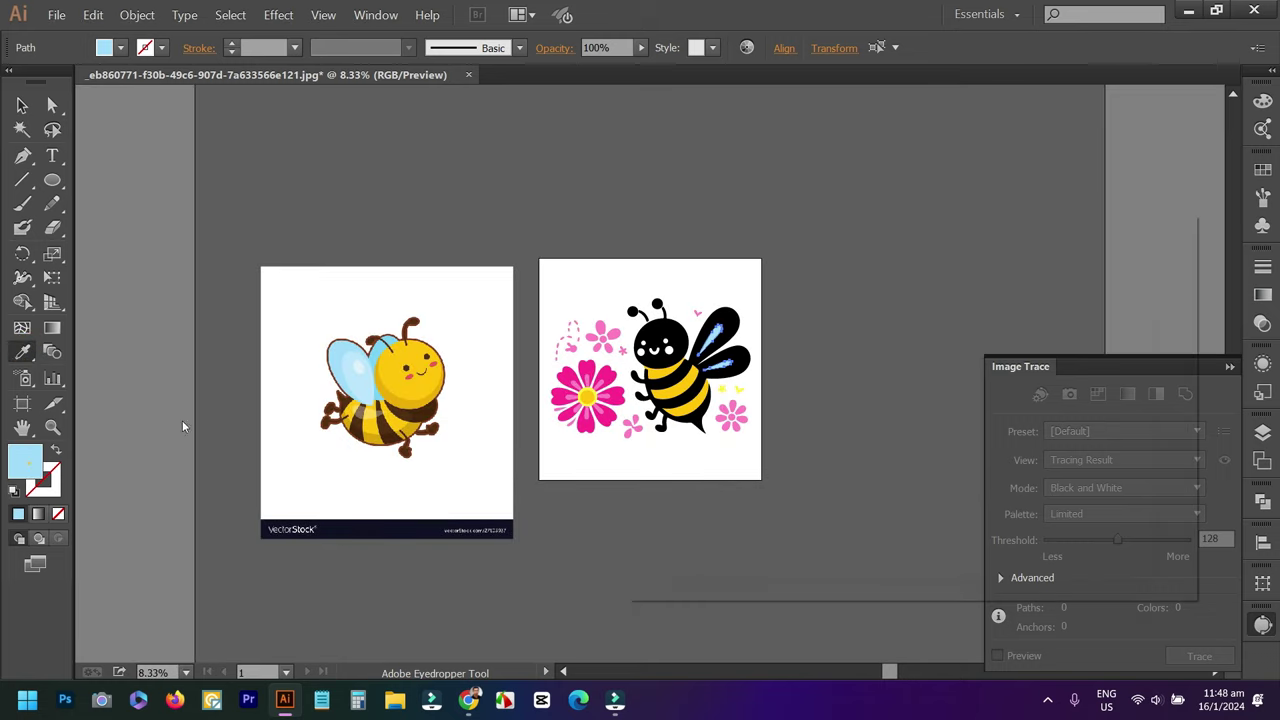
left_click_drag(786, 283, 774, 273)
left_click(774, 273)
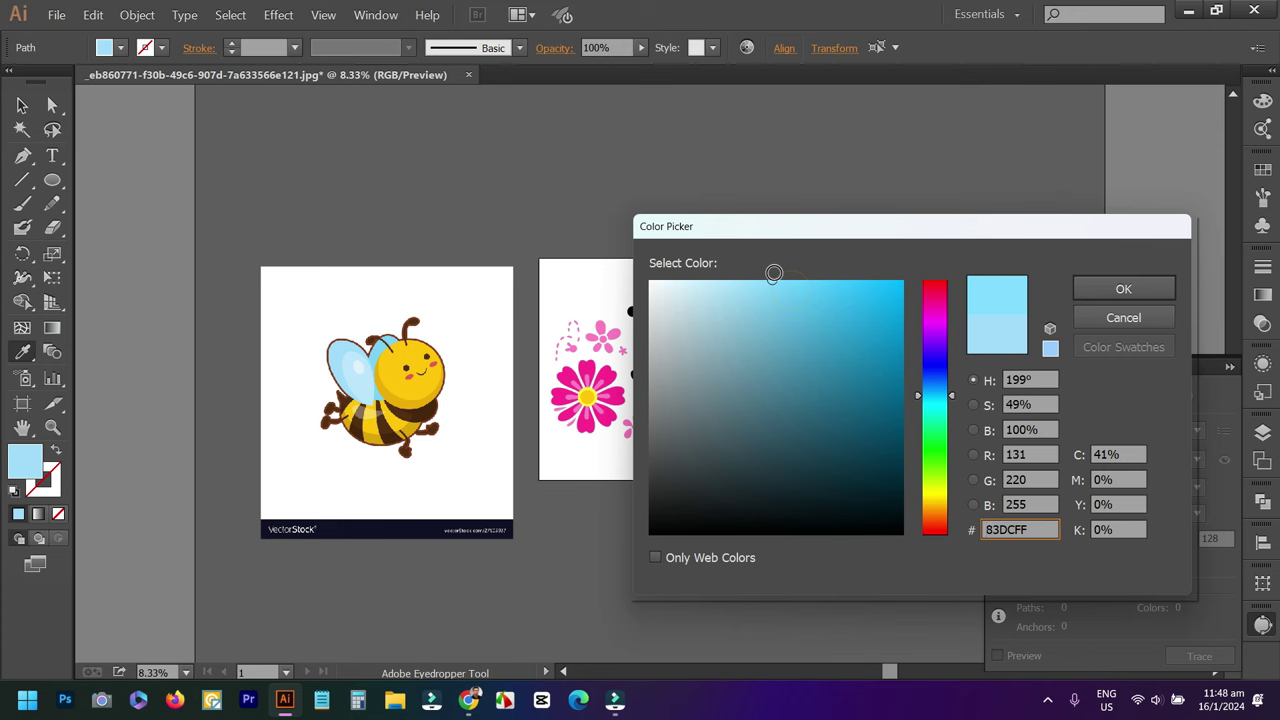
left_click(1110, 288)
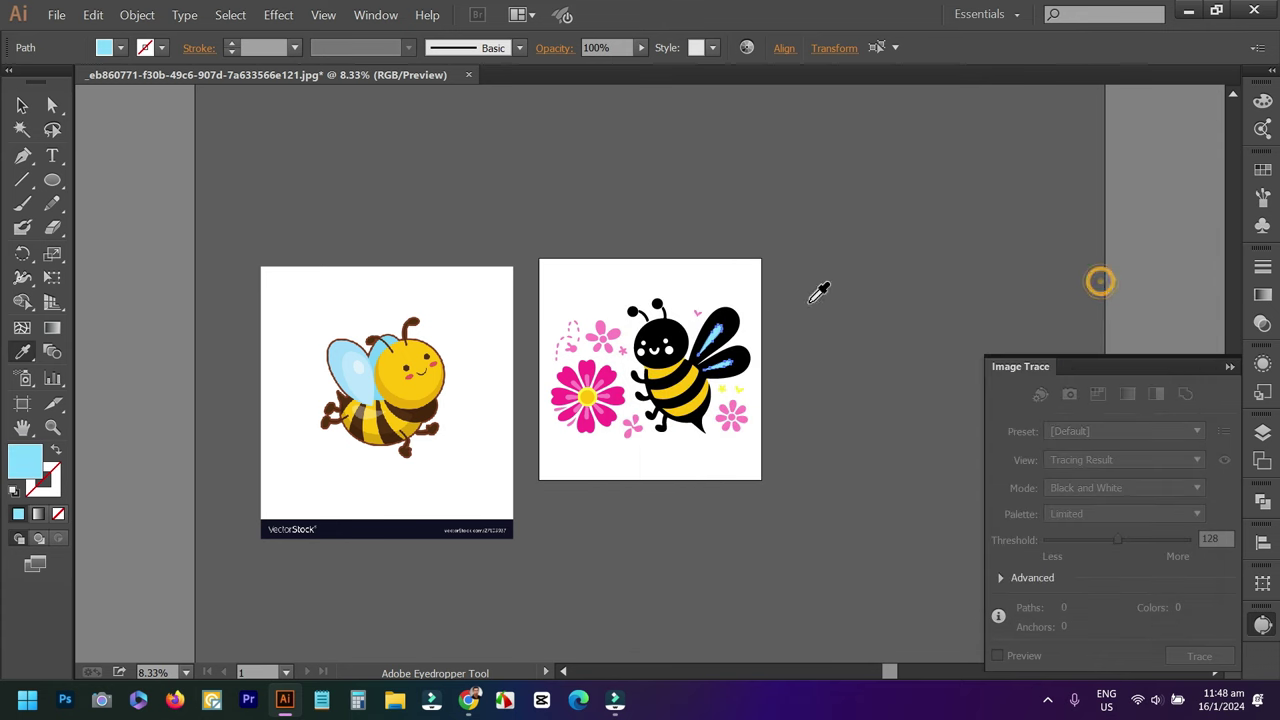
scroll(780, 295, "up", 3)
left_click(825, 327, "ctrl")
scroll(825, 320, "down", 2)
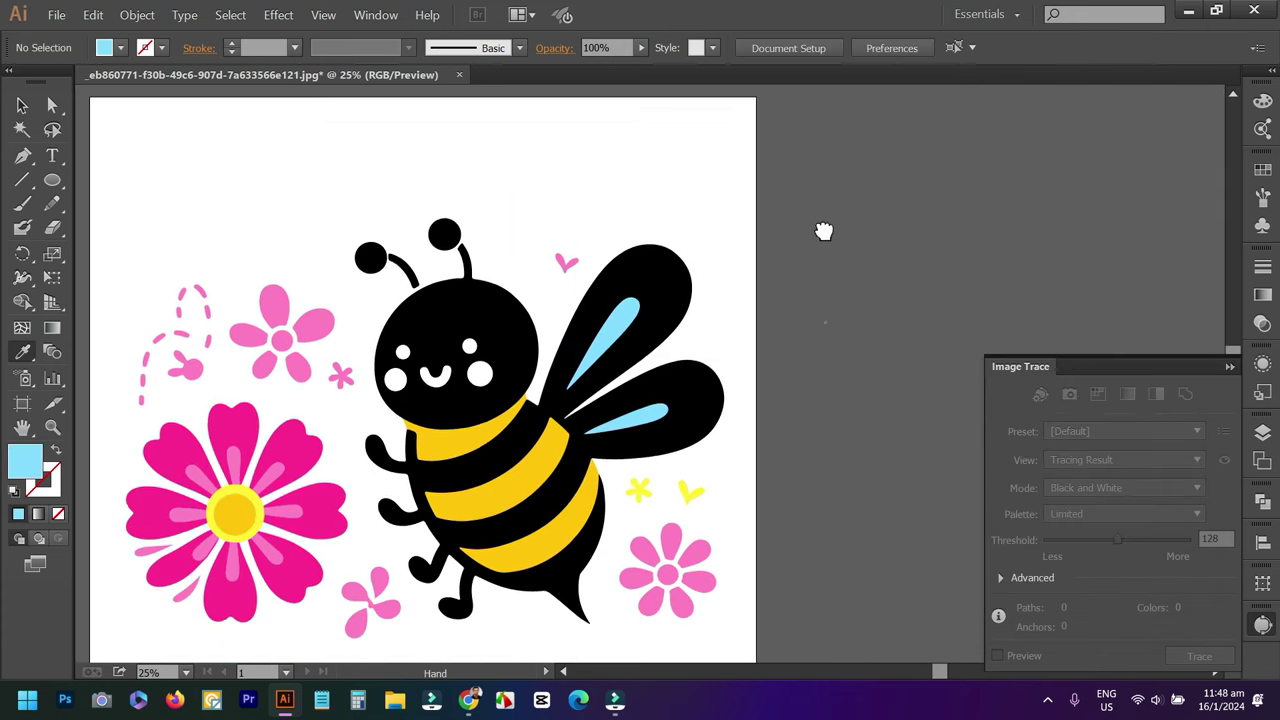
scroll(825, 320, "down", 1)
scroll(648, 258, "up", 1)
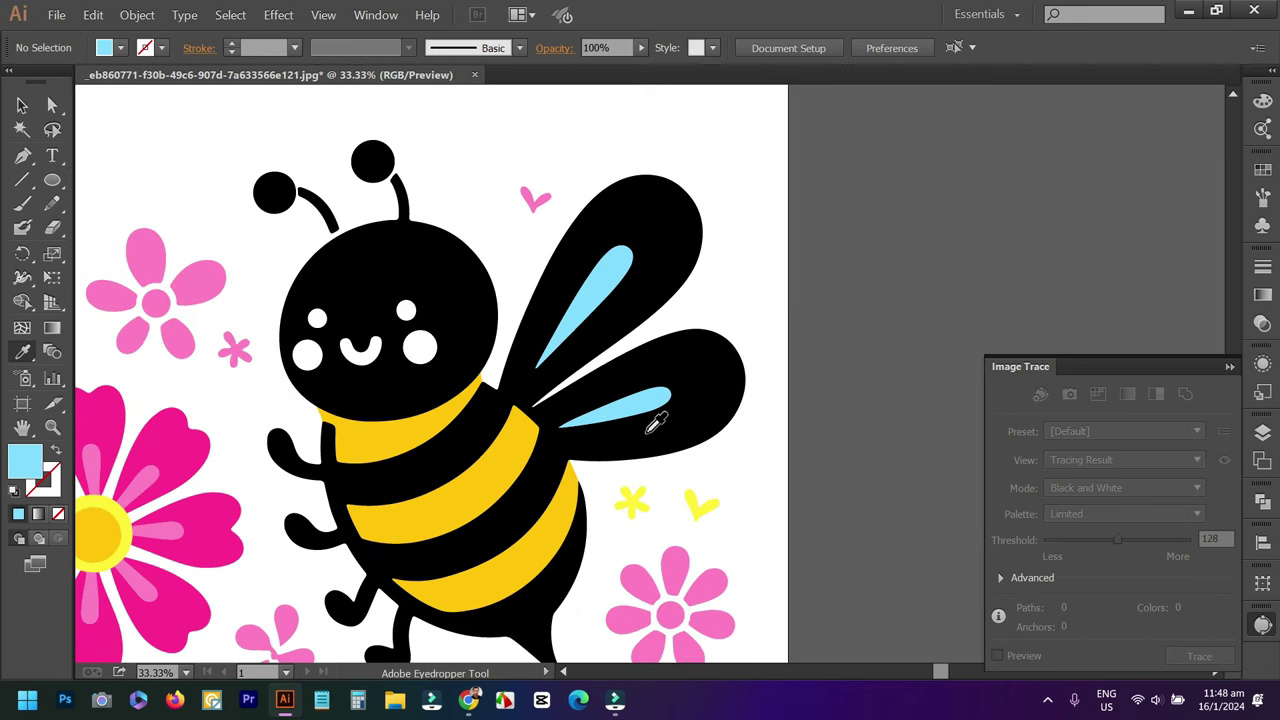
scroll(700, 395, "down", 1)
scroll(720, 375, "down", 2)
scroll(746, 363, "up", 1)
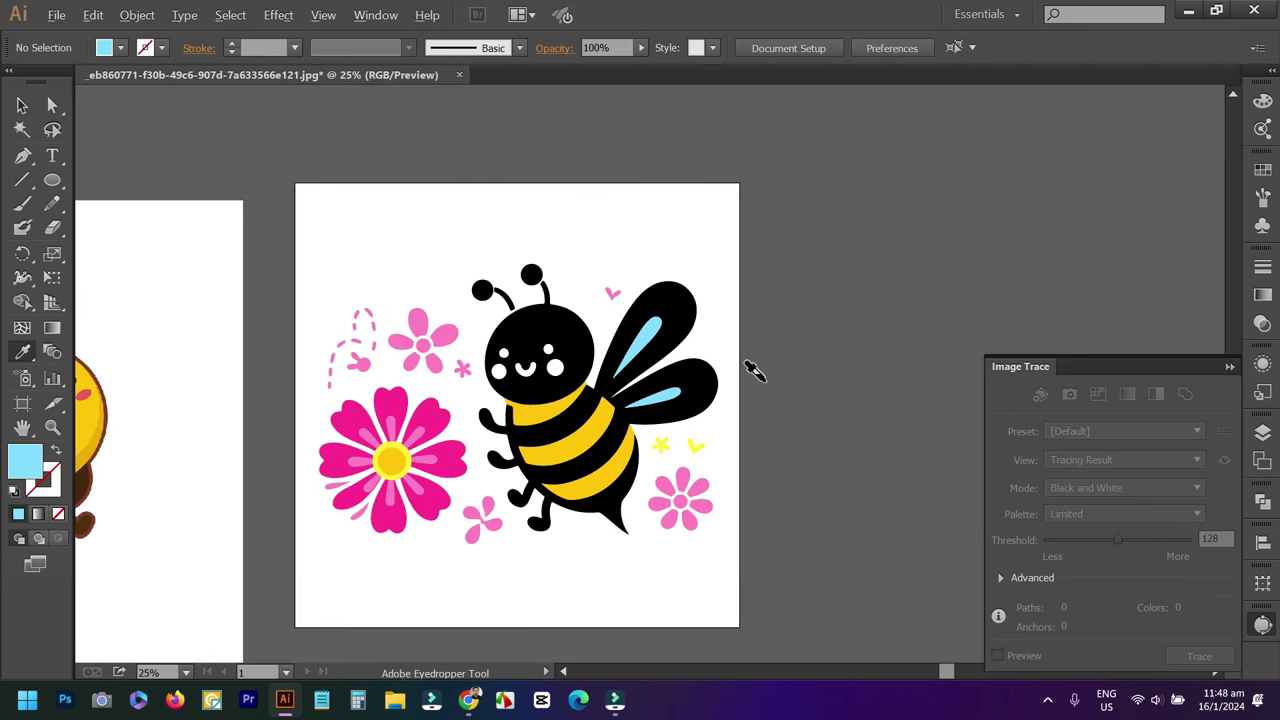
scroll(700, 345, "up", 1)
scroll(690, 326, "up", 1)
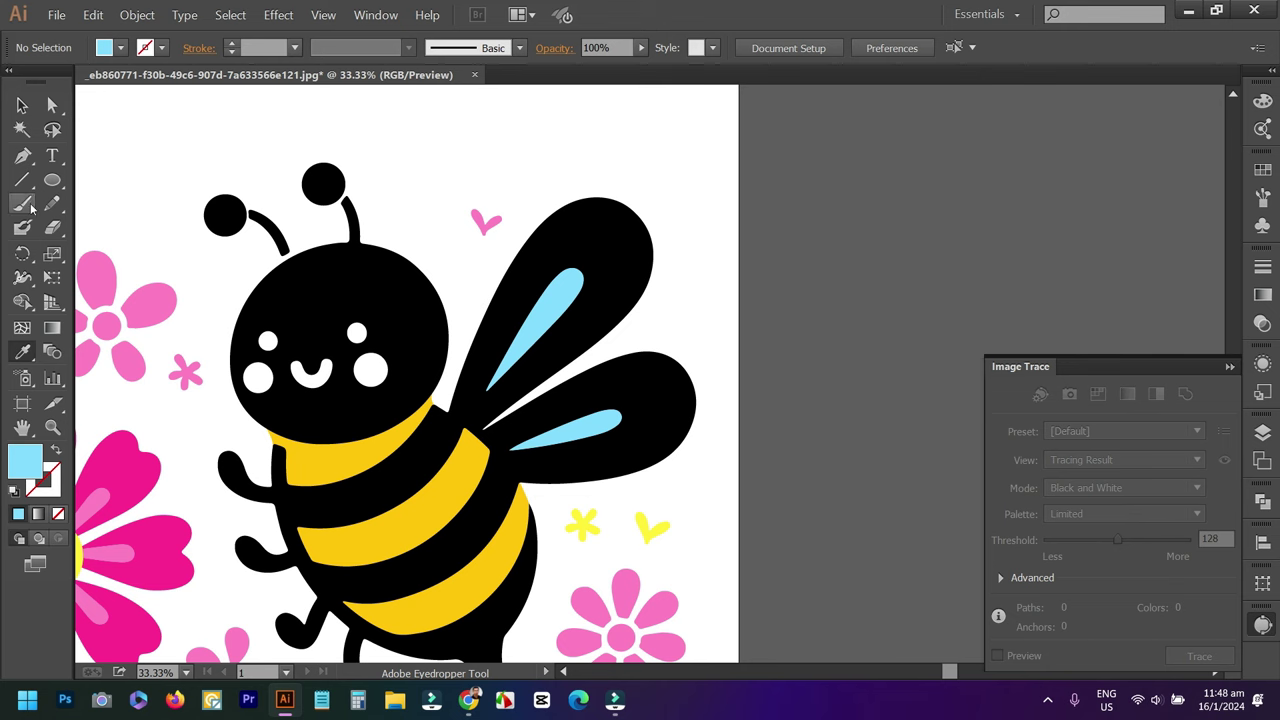
Draw an unfilled curved Pen path from the white gap's corner across the stripe's corner and back.
left_click(22, 156)
scroll(505, 465, "up", 2)
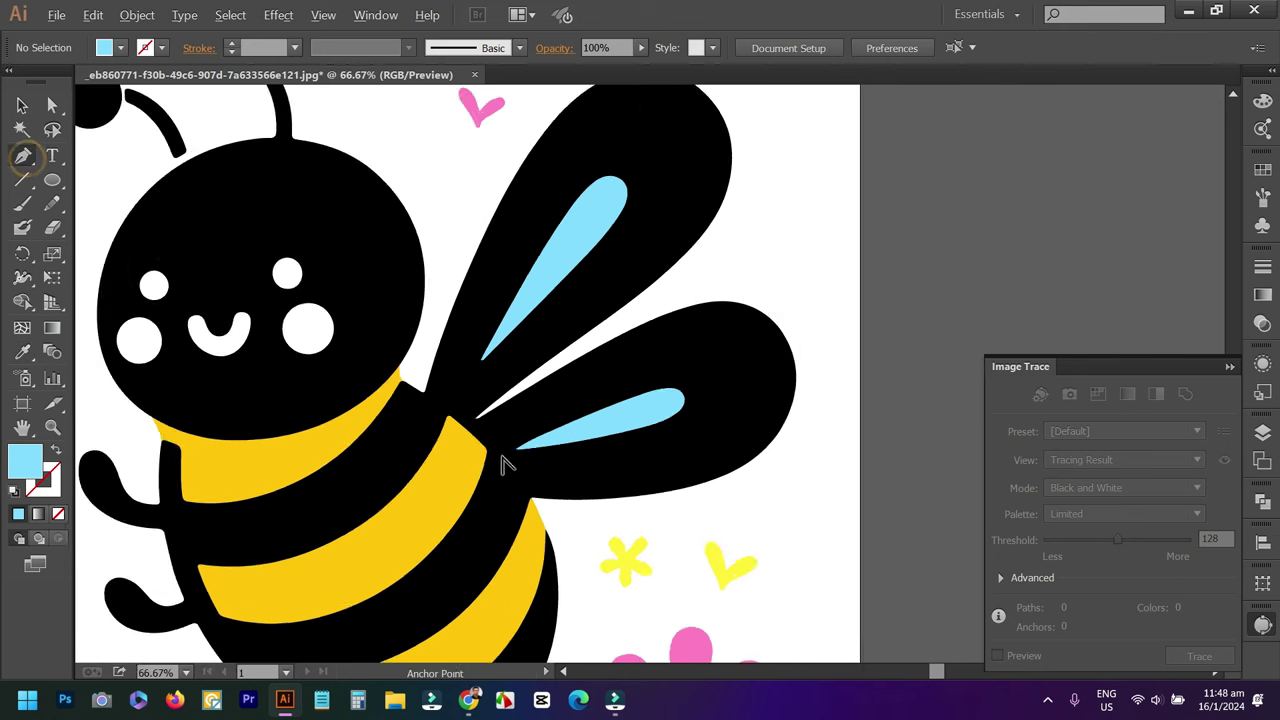
scroll(515, 440, "up", 1)
scroll(470, 360, "up", 1)
scroll(425, 295, "up", 1)
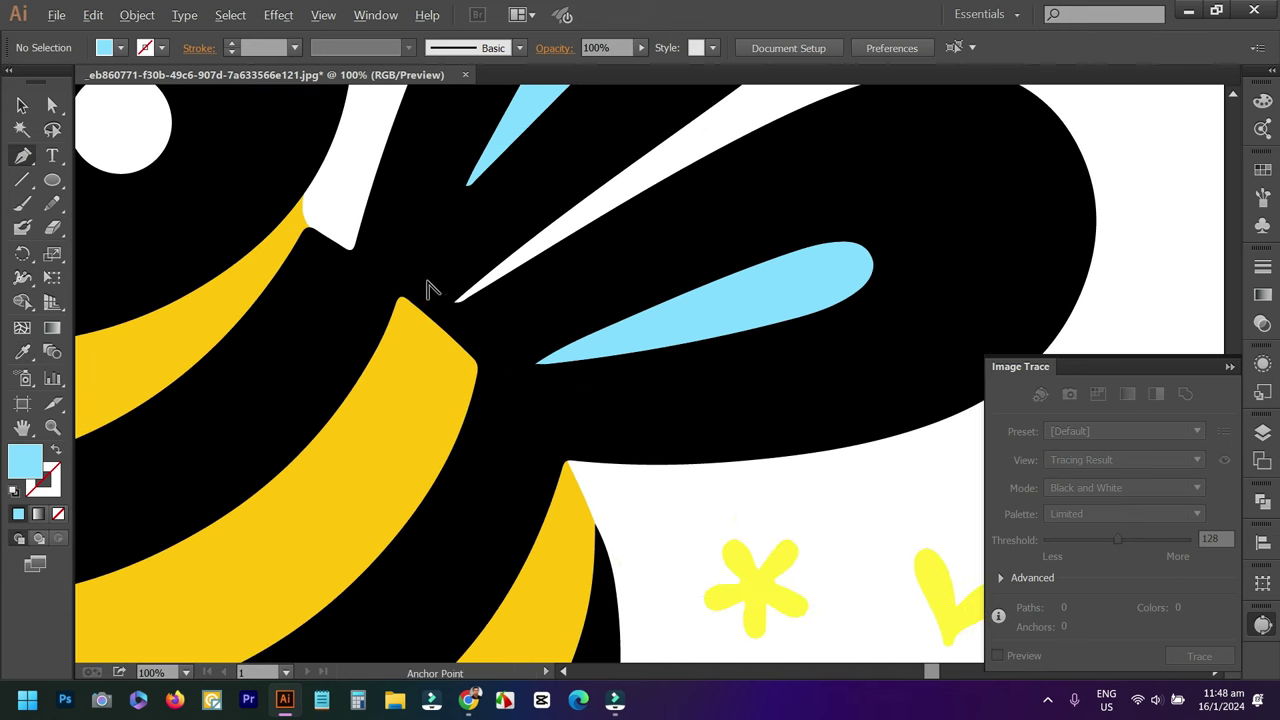
left_click(343, 249)
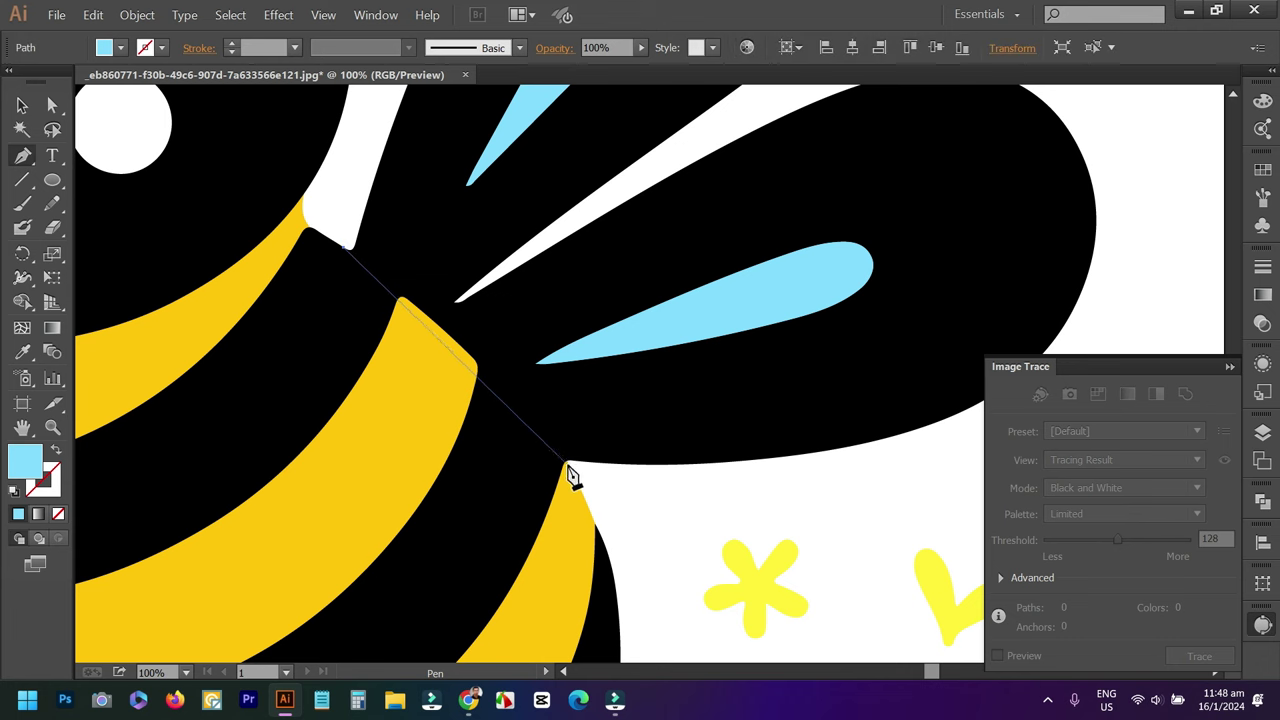
left_click_drag(567, 468, 624, 606)
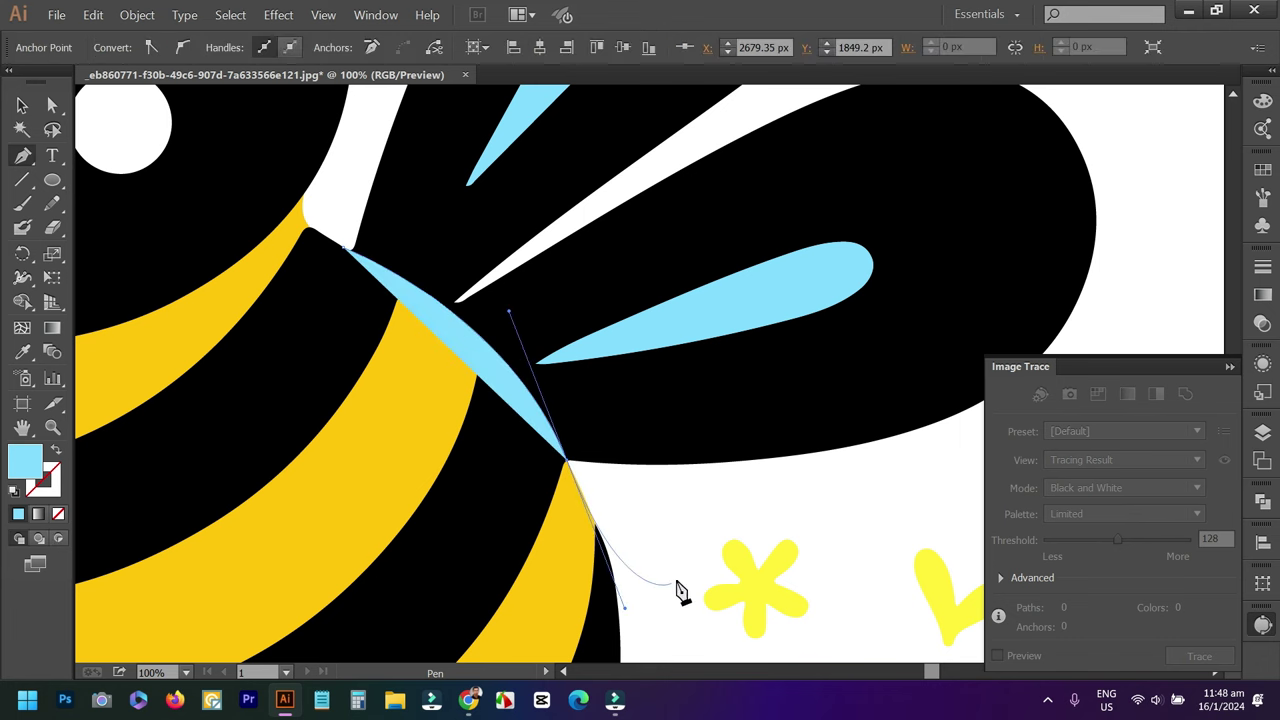
left_click(906, 480)
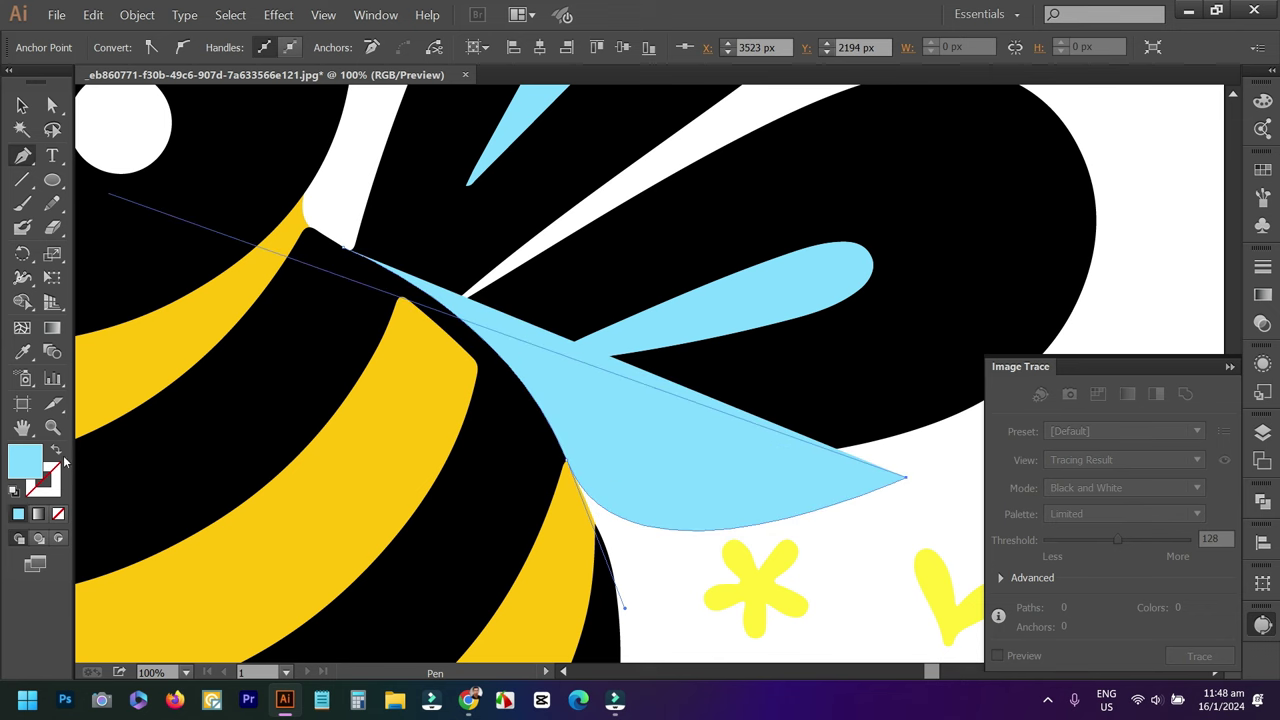
left_click(58, 513)
scroll(337, 222, "up", 3)
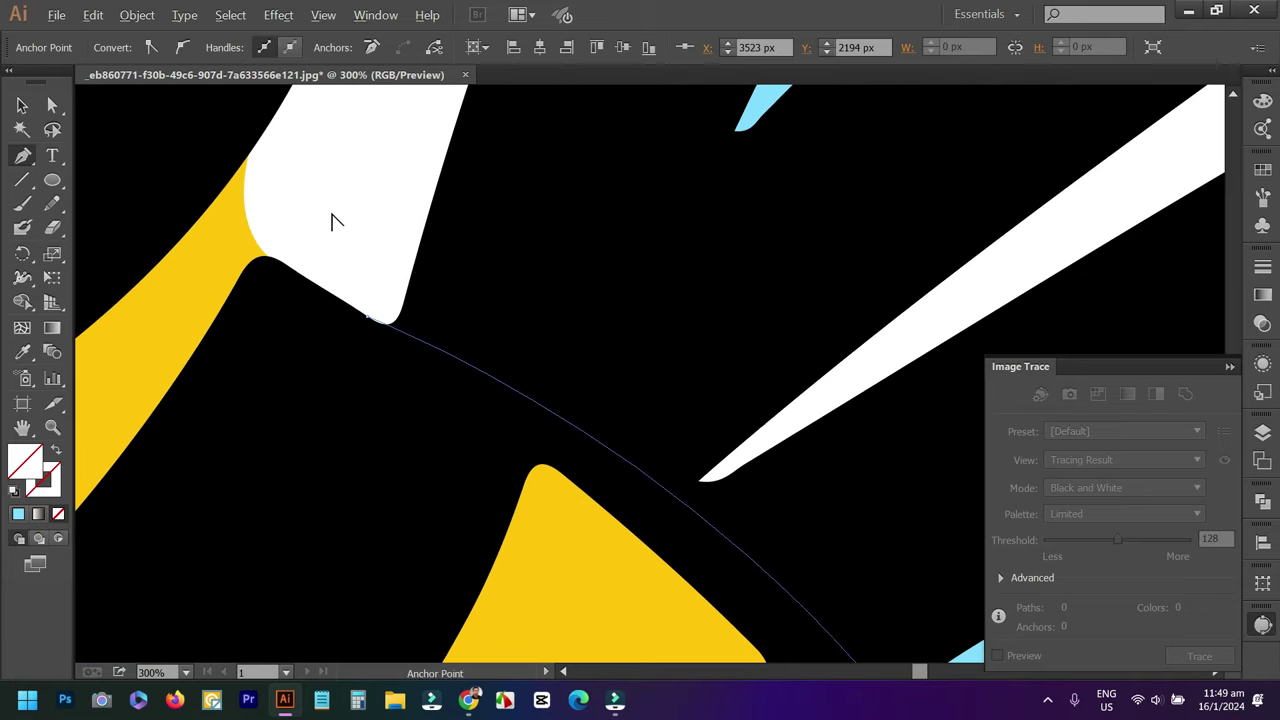
left_click(368, 318)
key("v")
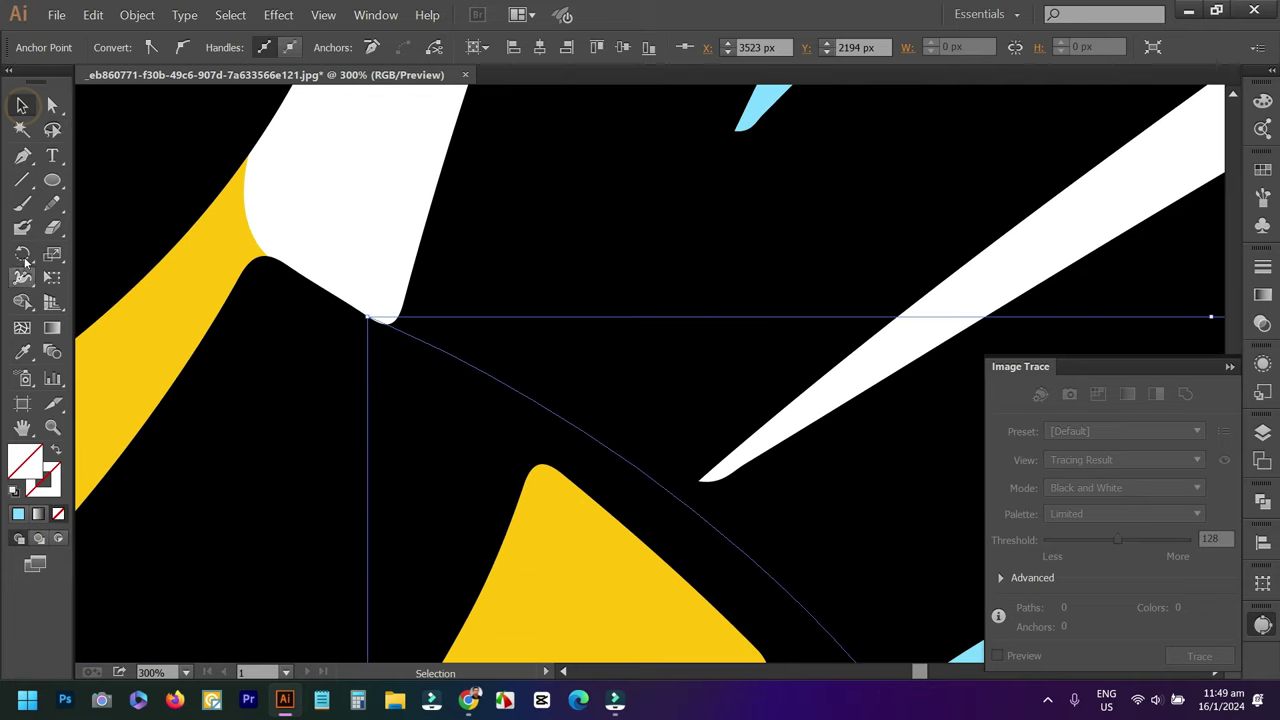
Move the path's start anchor onto the gap corner with Direct Selection.
left_click(22, 156)
scroll(355, 295, "up", 2)
scroll(366, 306, "up", 1)
key("ctrl")
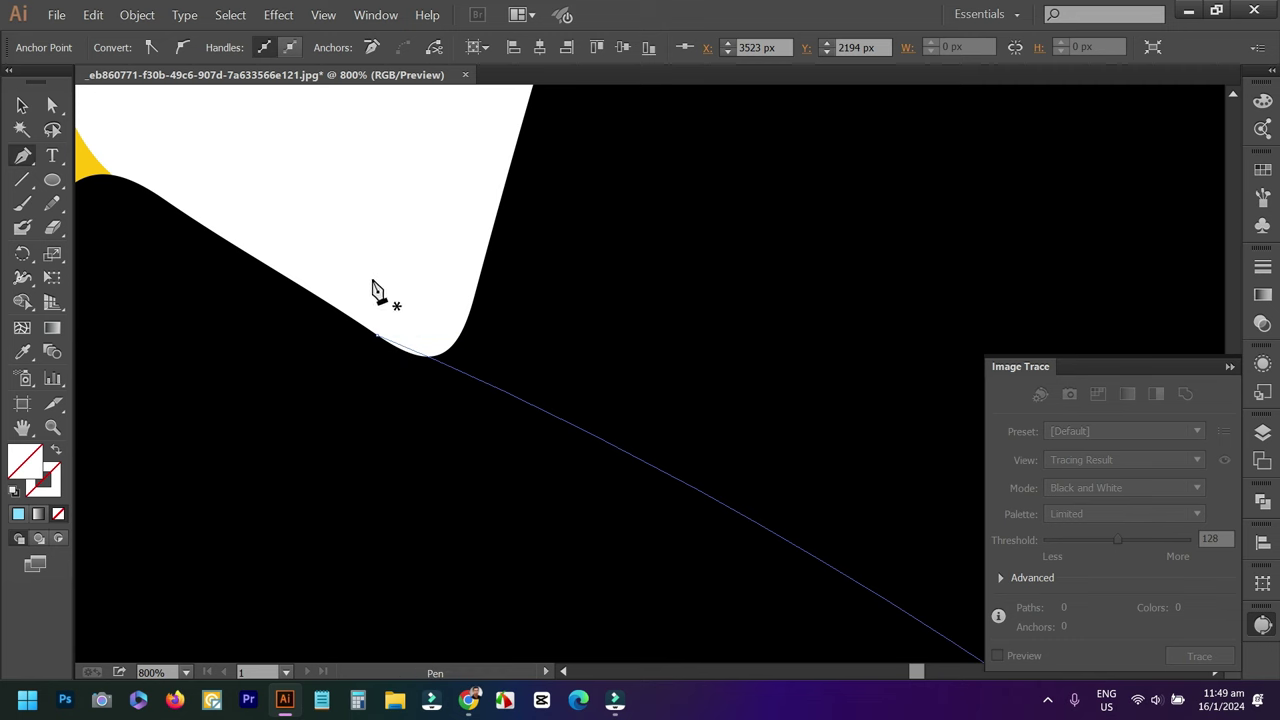
scroll(371, 288, "down", 2)
scroll(368, 287, "down", 1)
scroll(381, 312, "up", 2)
key("a")
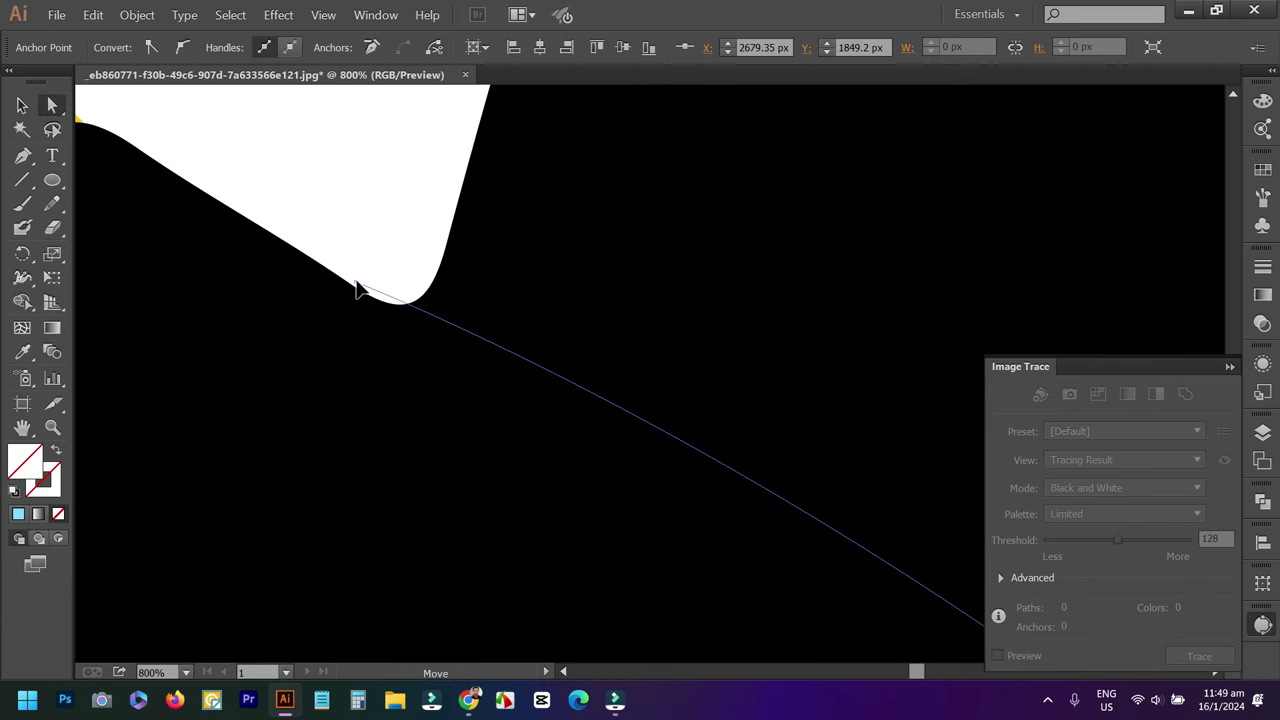
left_click_drag(357, 287, 386, 304)
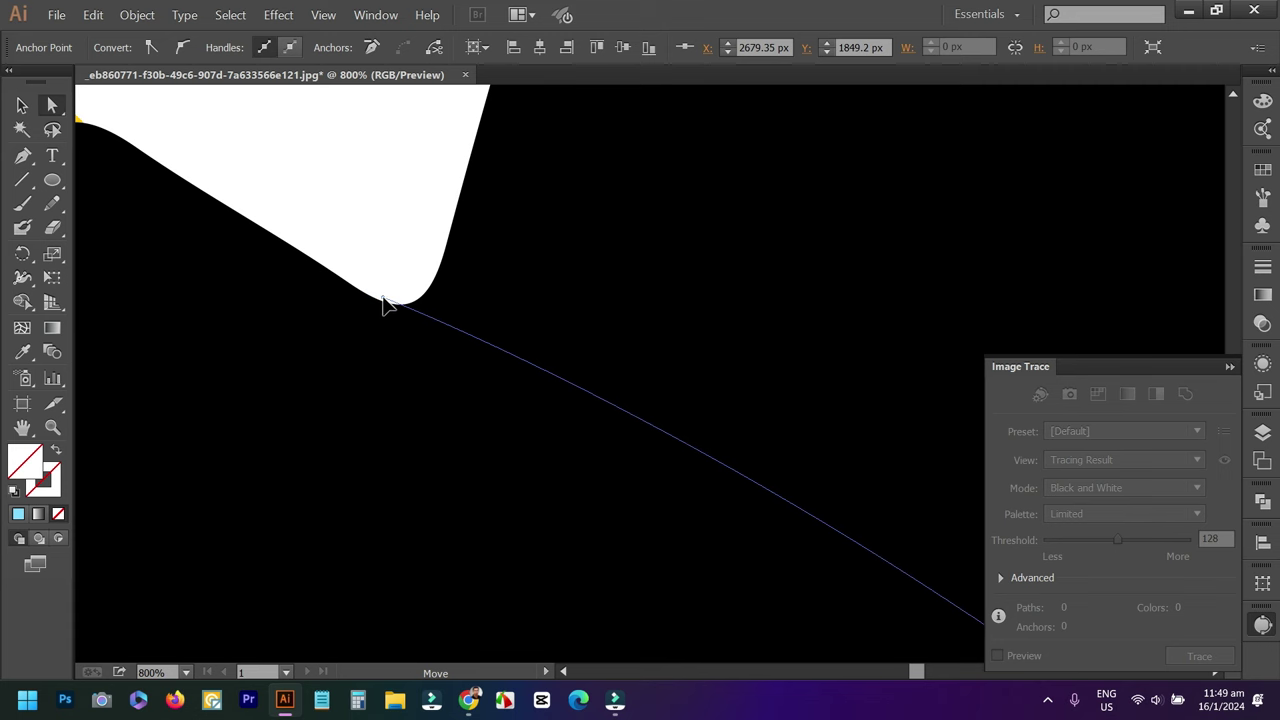
scroll(351, 237, "down", 3)
scroll(350, 236, "down", 2)
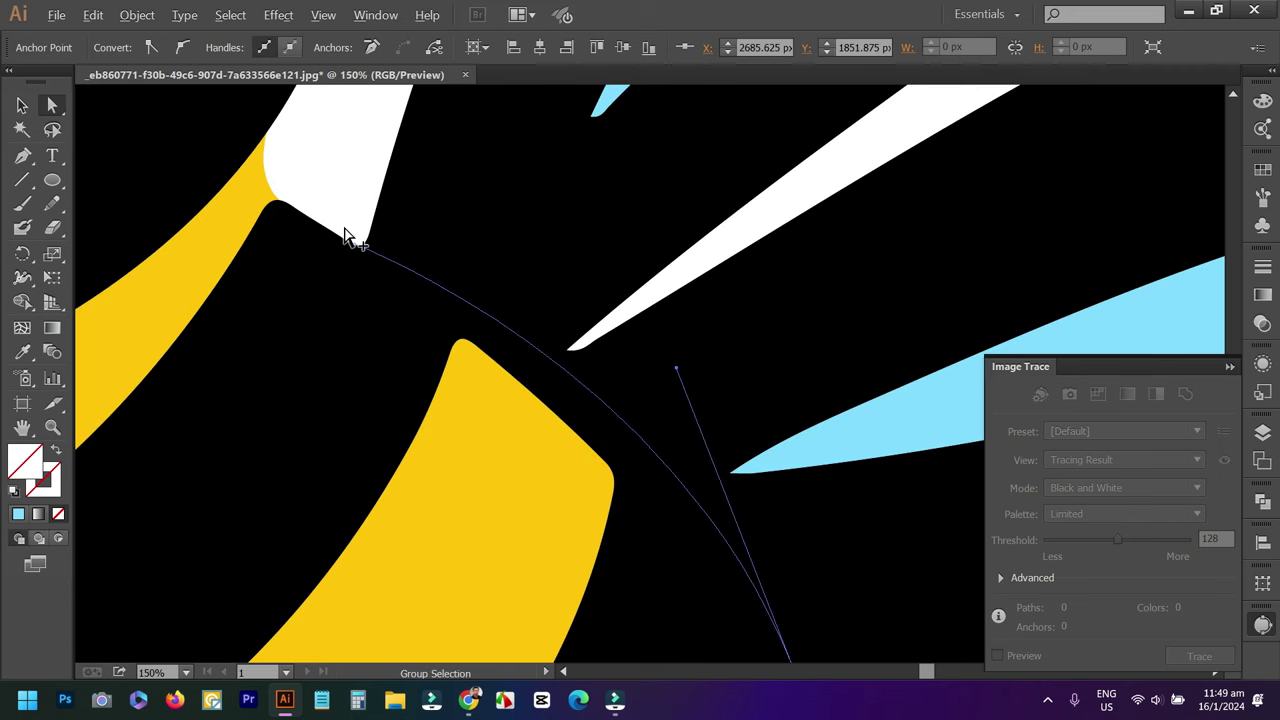
scroll(350, 238, "down", 2)
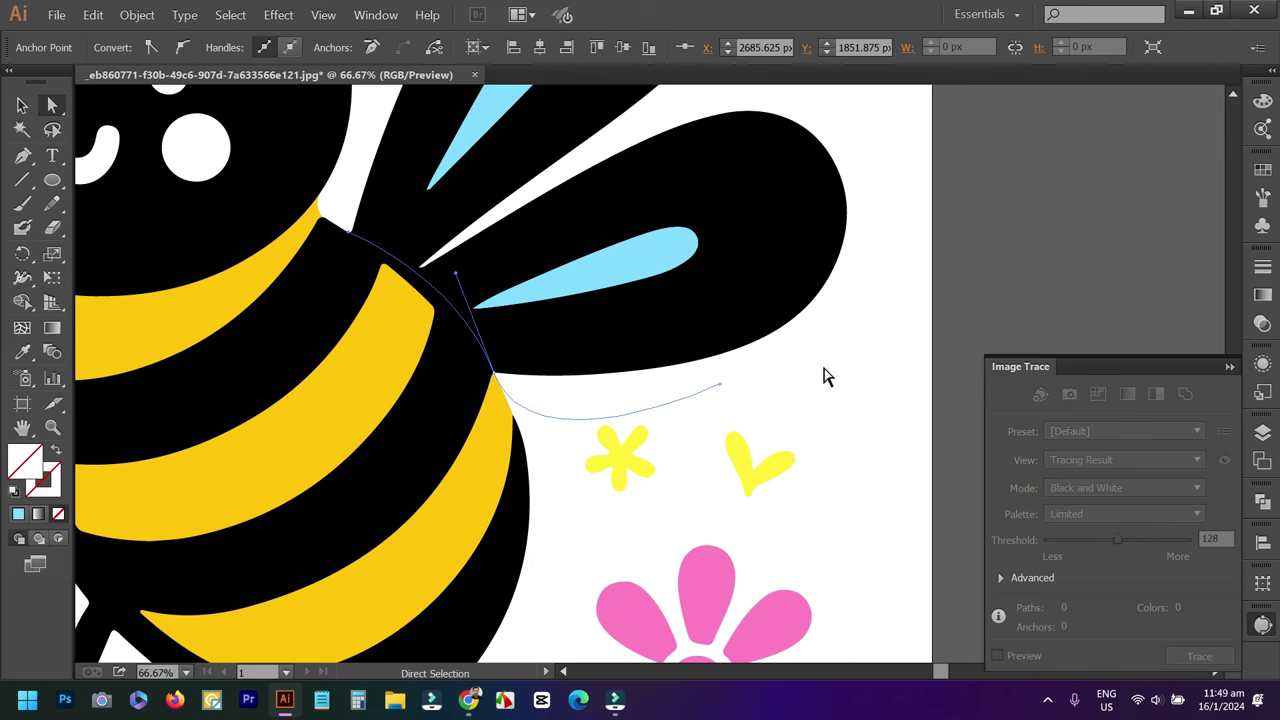
Divide the black bee shape along the curve using Pathfinder.
left_click(768, 300)
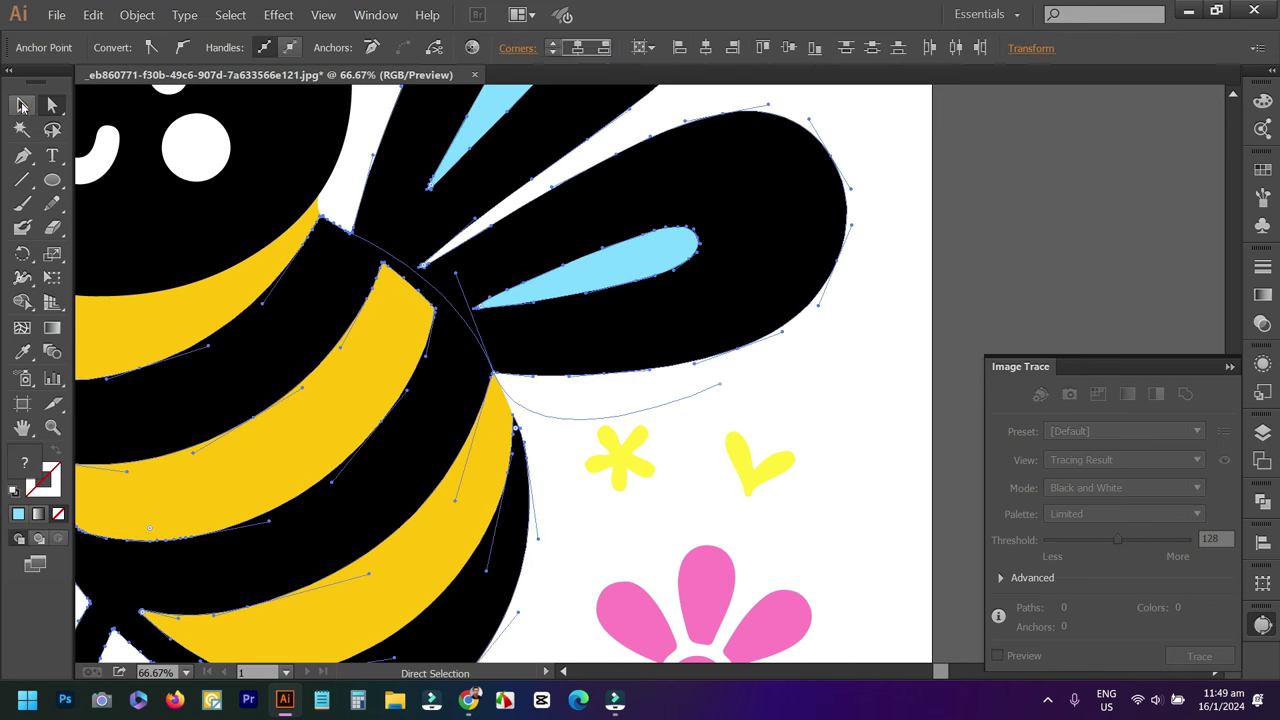
left_click(22, 105)
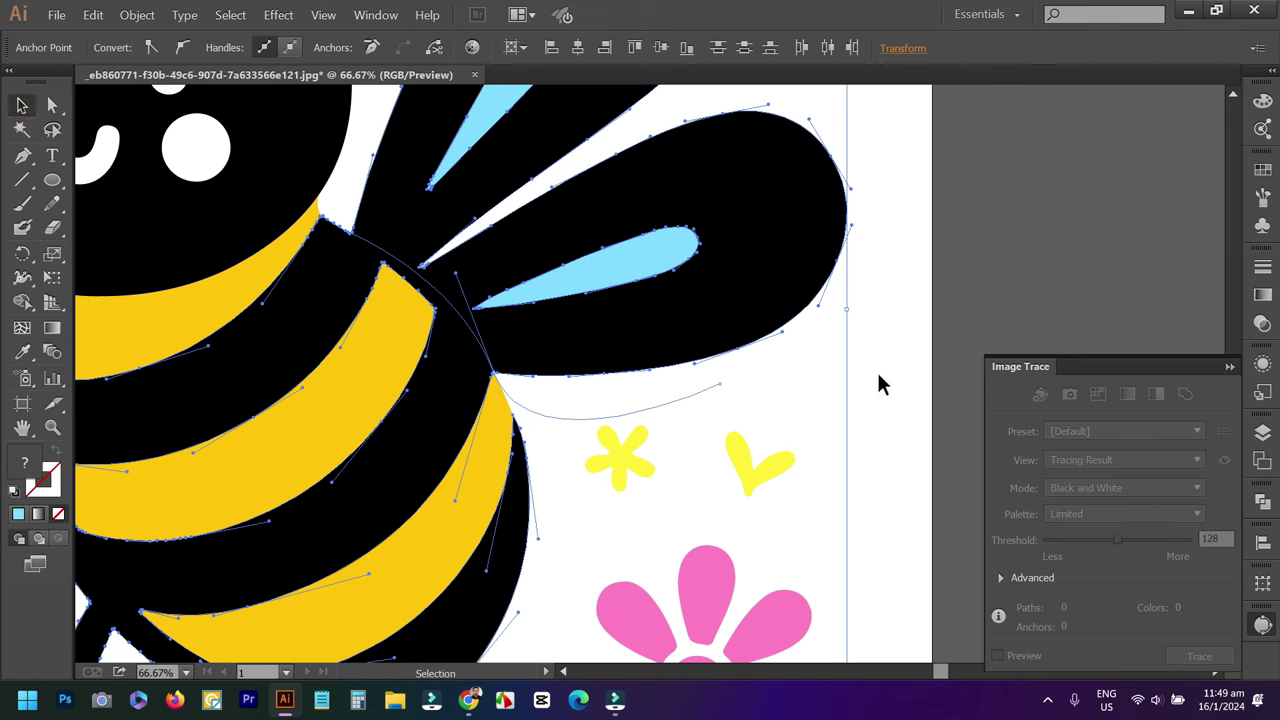
left_click(1262, 503)
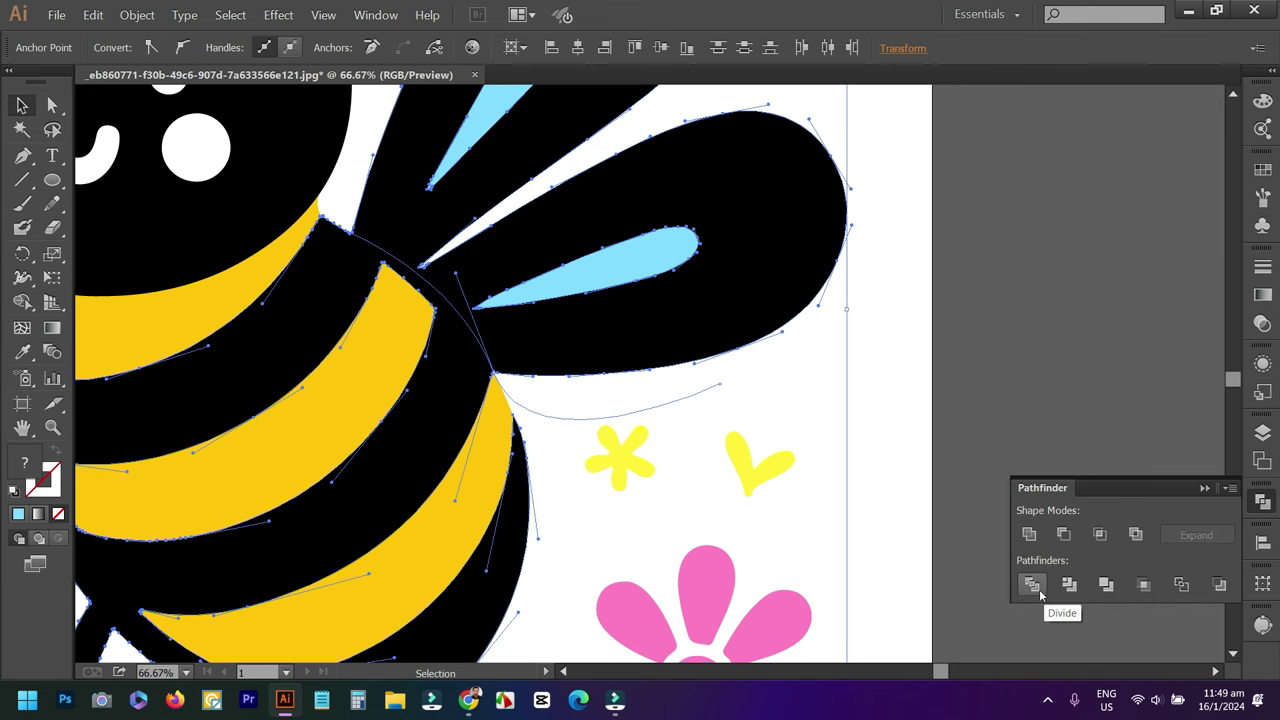
left_click(1033, 587)
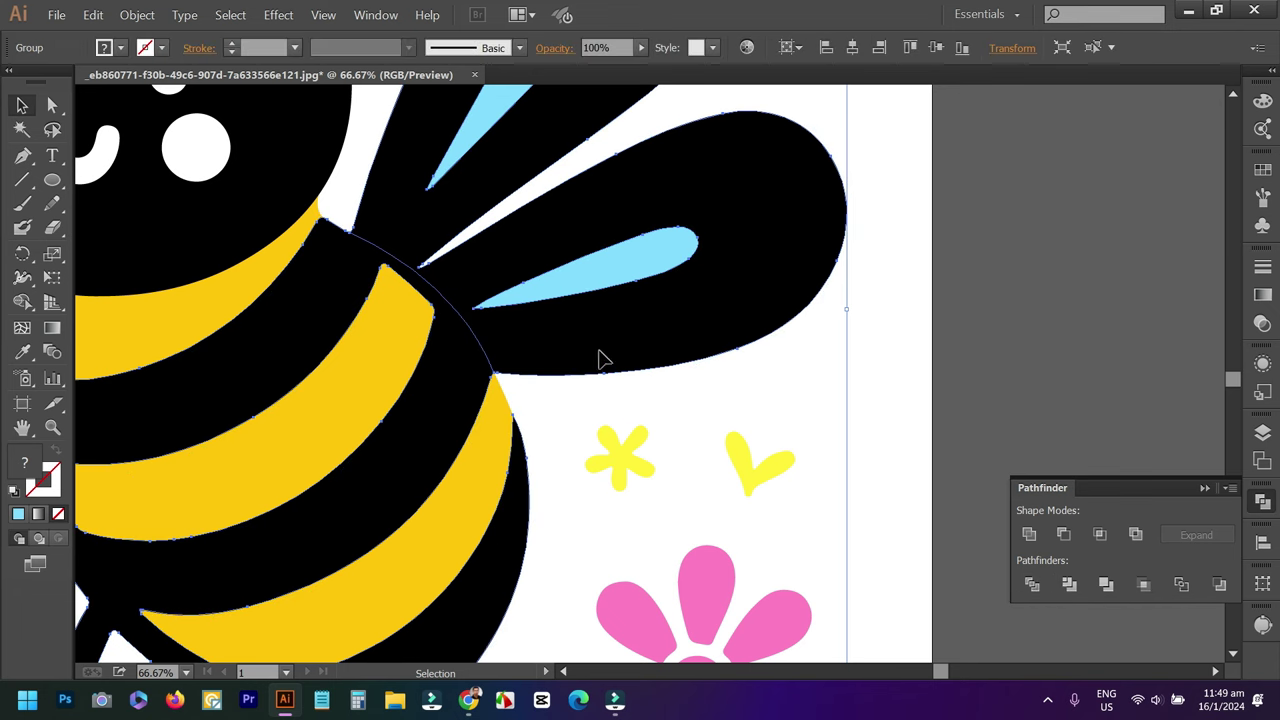
Select the divided wing pieces and ungroup them.
scroll(808, 318, "up", 3)
left_click(868, 331)
left_click(797, 349)
right_click(797, 349)
left_click(843, 443)
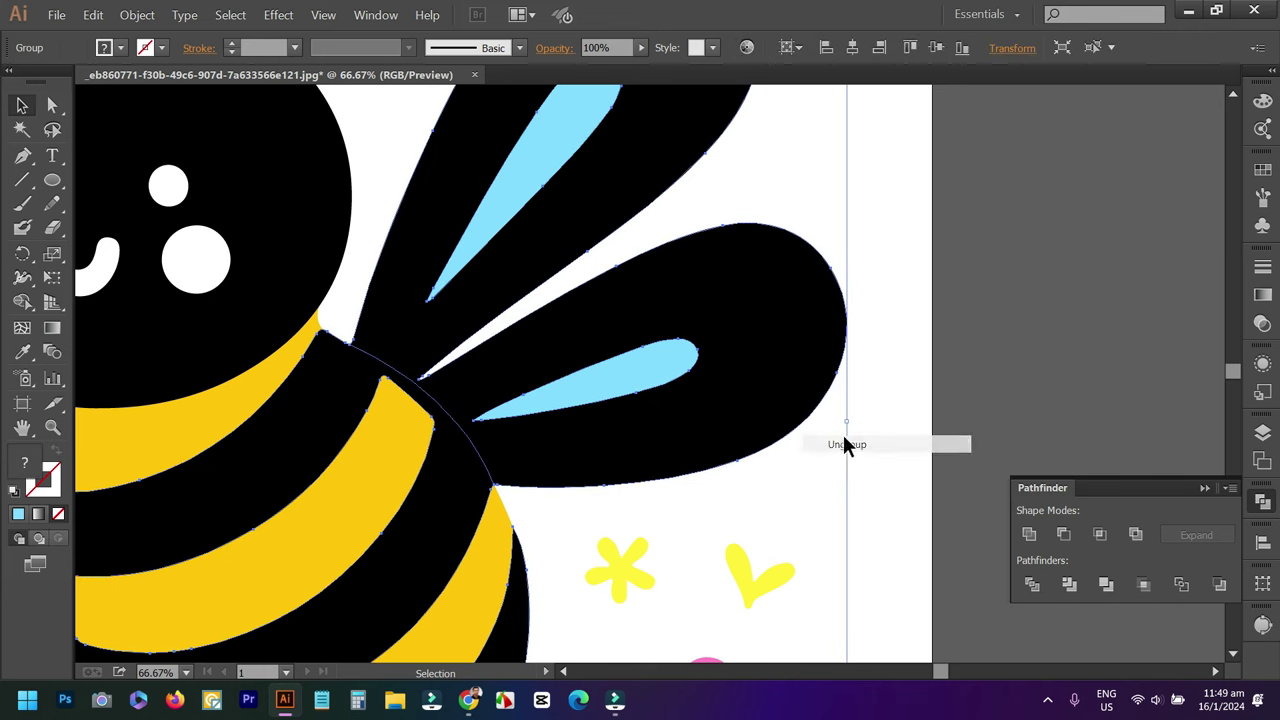
Eyedropper the light-blue colour onto the separated wings.
left_click(781, 347)
key("i")
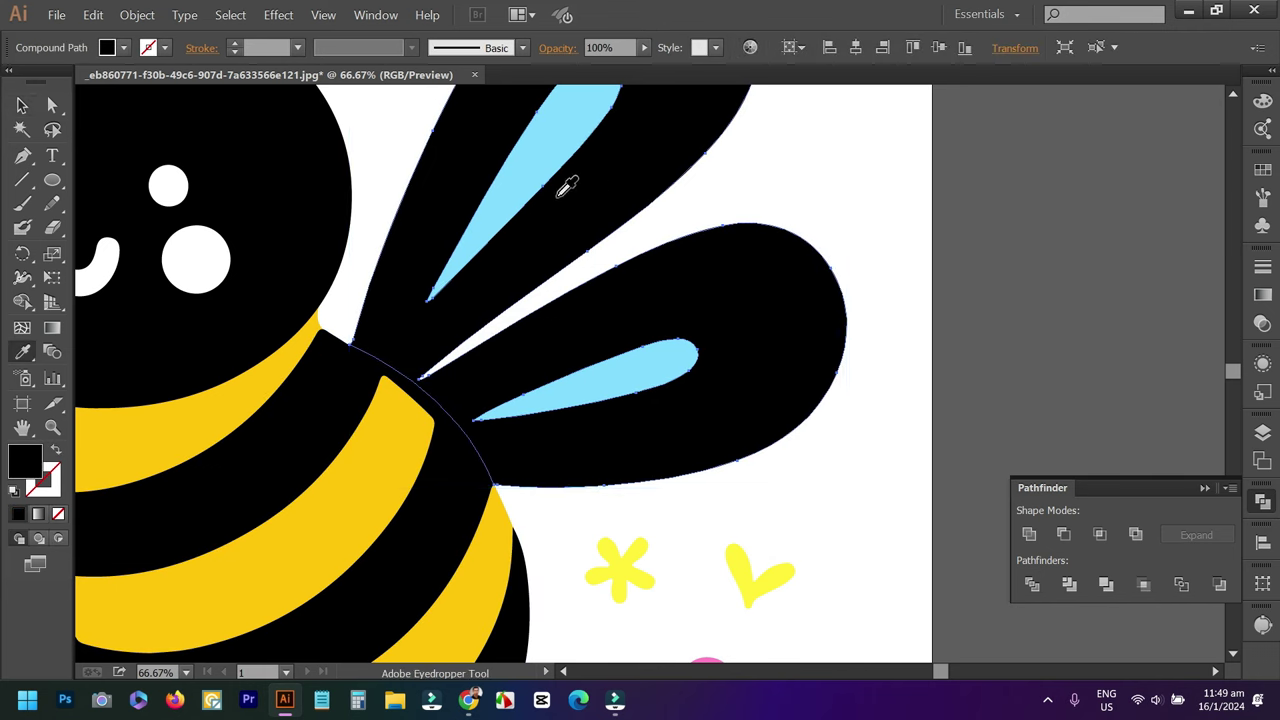
left_click(536, 158)
left_click(22, 105)
left_click(655, 196)
Fill both wings' inner highlights with paler blue #B6EEFF.
left_click(534, 162)
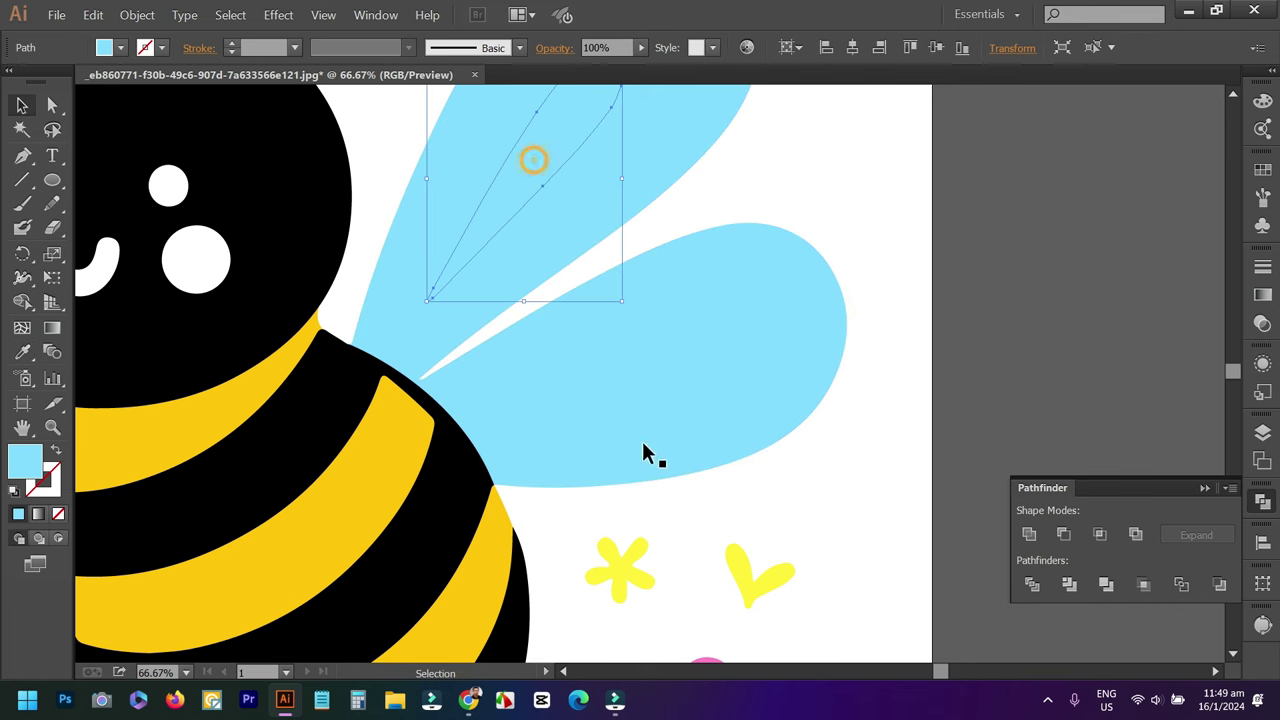
left_click(621, 385, "shift")
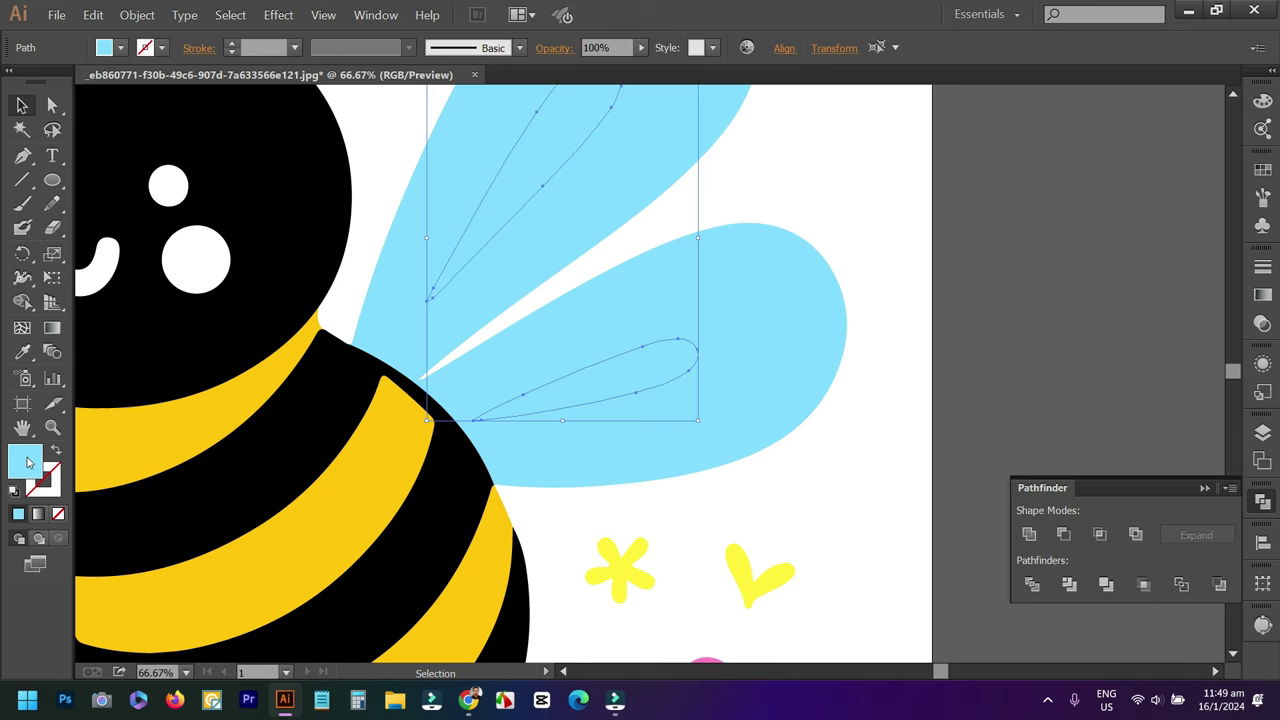
double_click(28, 462)
left_click_drag(694, 340, 722, 272)
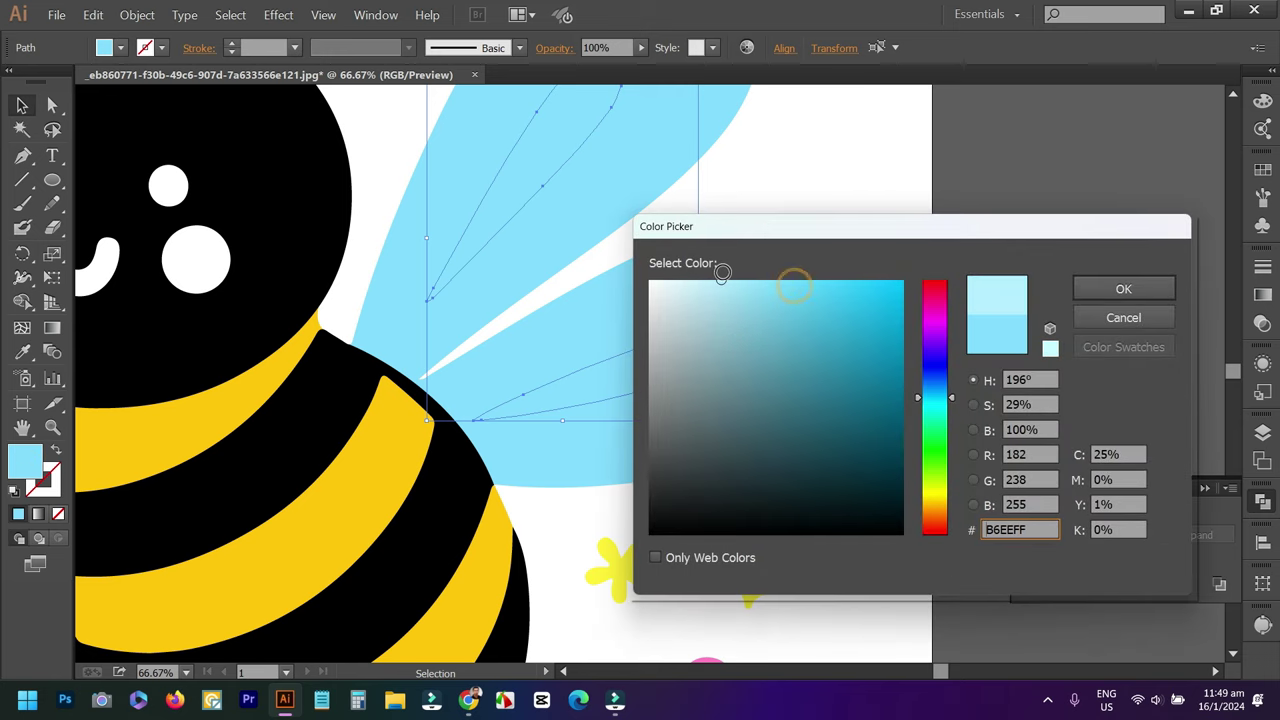
left_click(1110, 288)
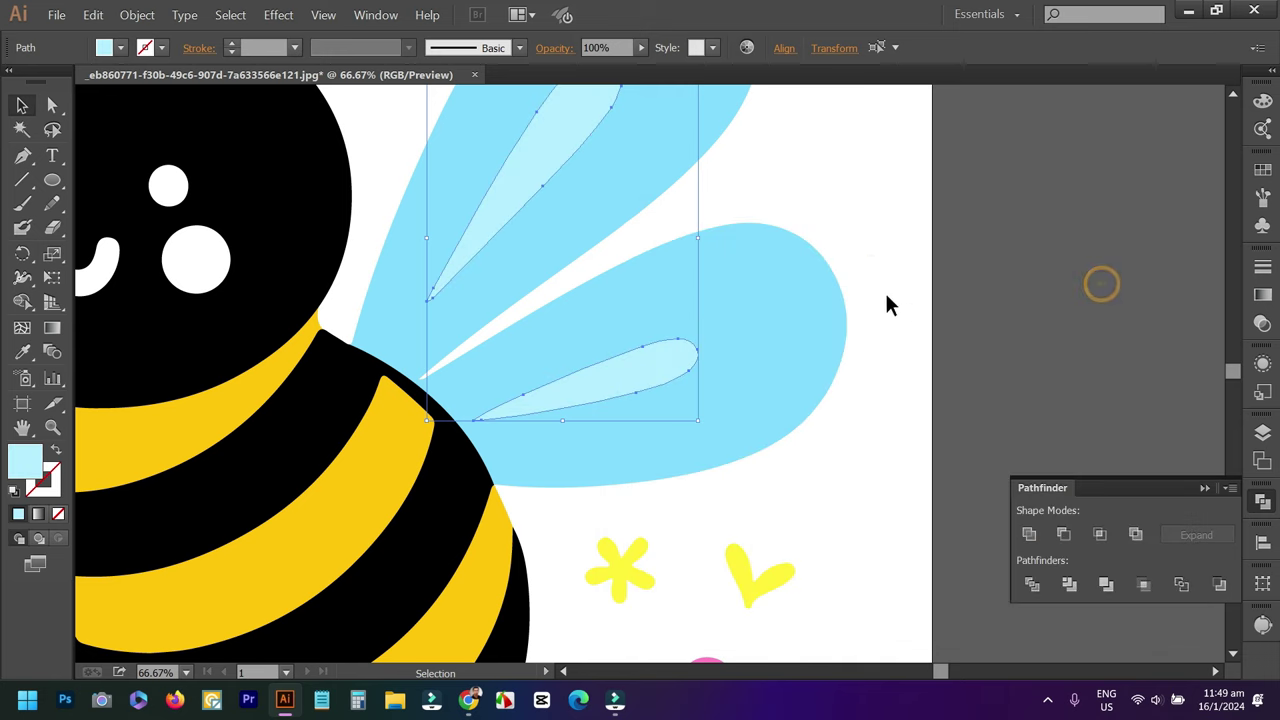
left_click(871, 263)
scroll(886, 274, "down", 1)
scroll(886, 274, "down", 2)
scroll(886, 274, "up", 1)
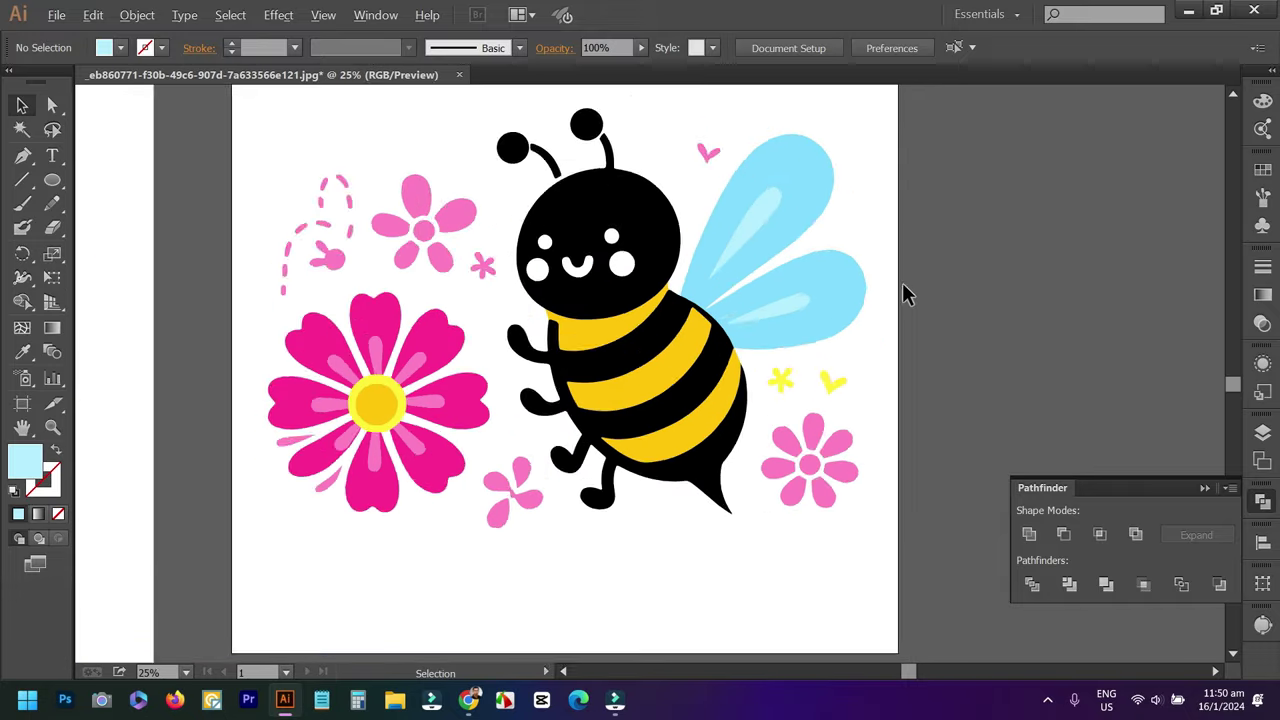
scroll(876, 298, "up", 1)
scroll(848, 300, "down", 4)
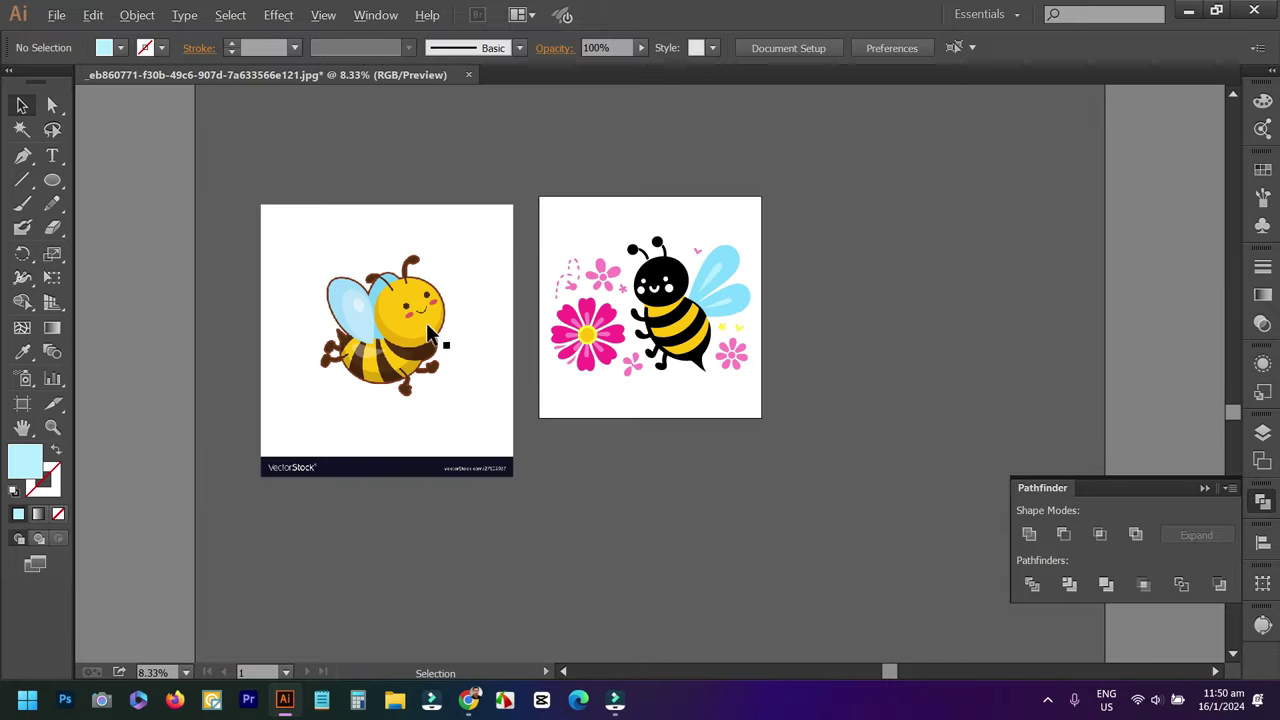
scroll(419, 312, "up", 1)
scroll(419, 312, "up", 2)
mouse_move(1005, 272)
left_mouse_down()
mouse_move(655, 280)
mouse_move(686, 306)
left_mouse_up()
scroll(710, 304, "down", 2)
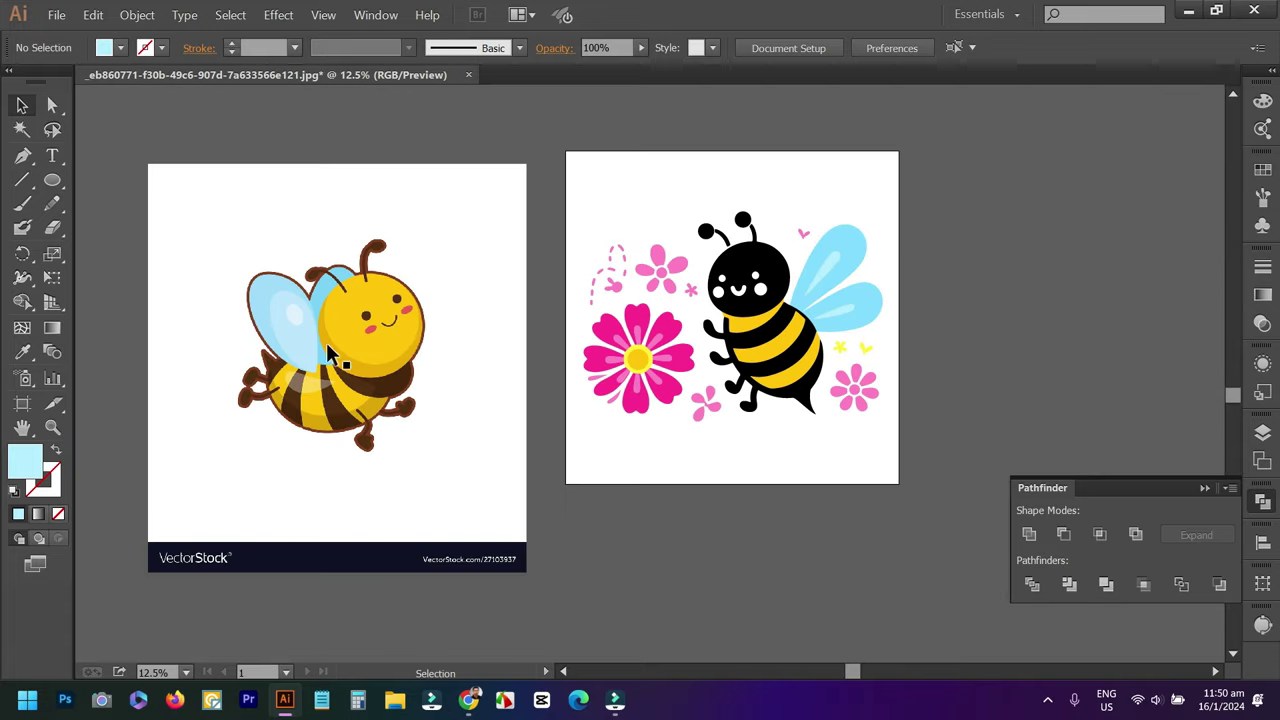
scroll(797, 340, "up", 2)
scroll(738, 262, "up", 1)
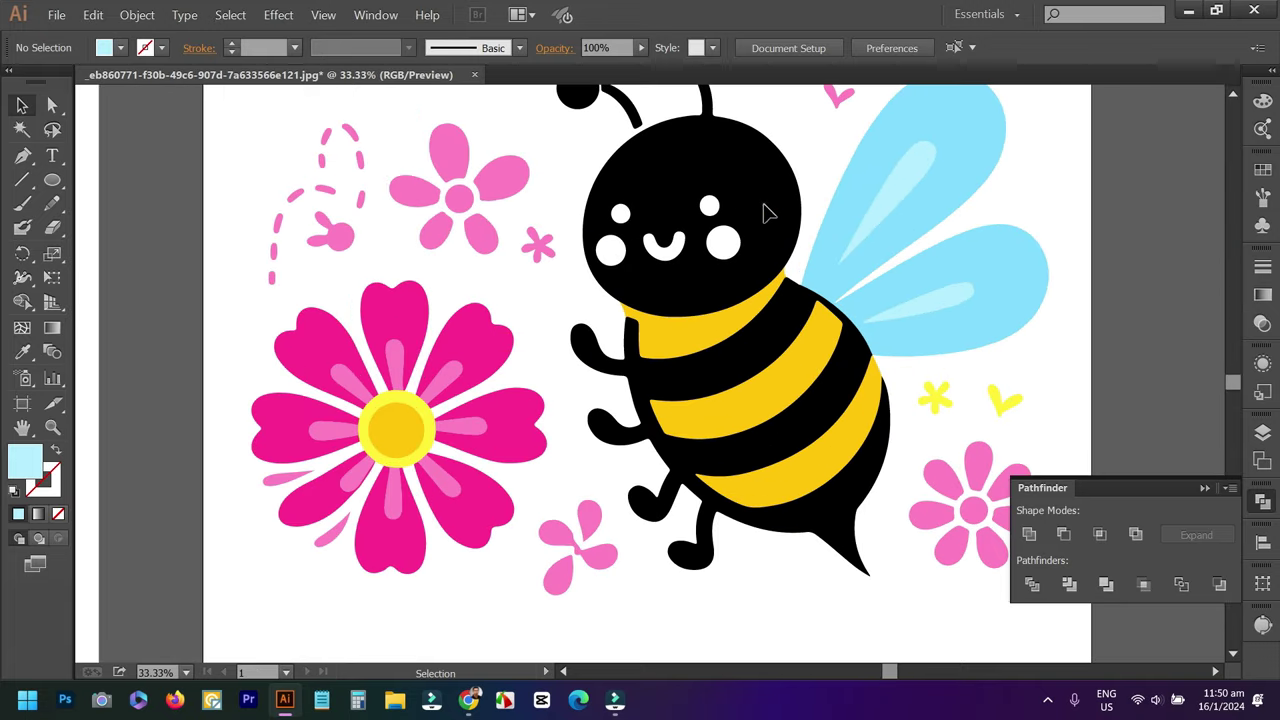
left_click(765, 213)
scroll(765, 210, "up", 1)
left_click(740, 150)
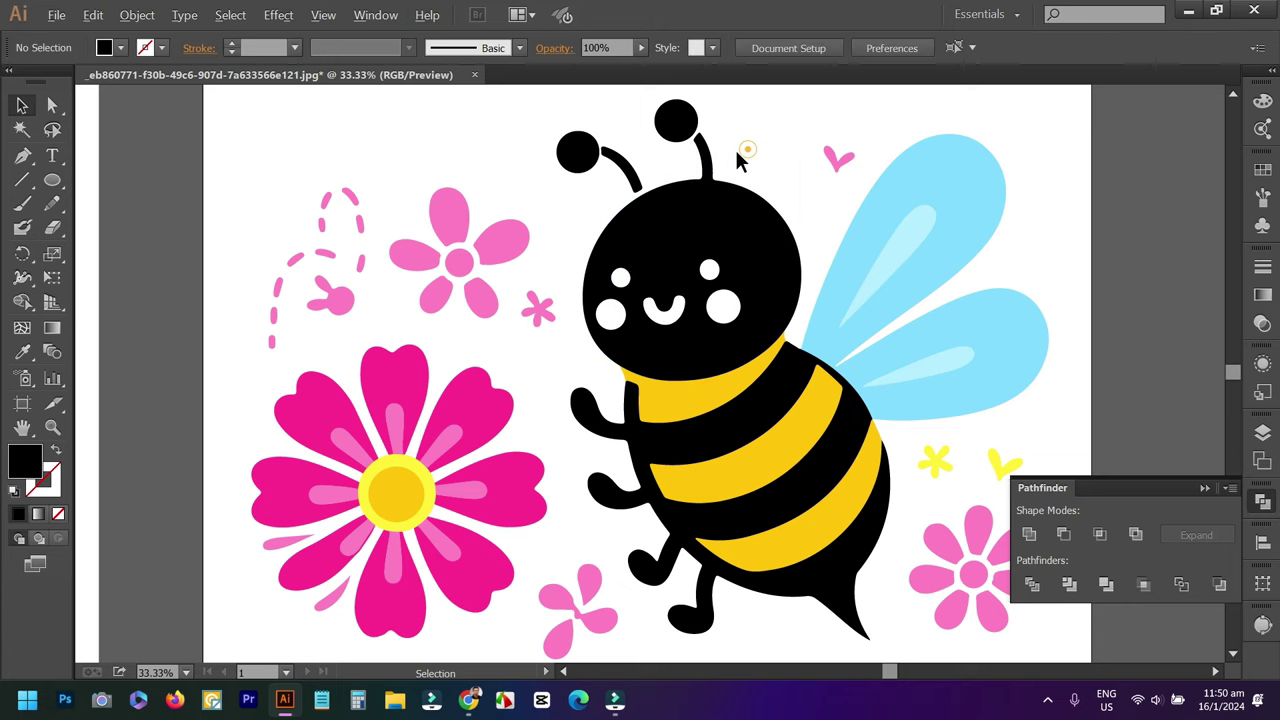
scroll(740, 160, "up", 3)
Draw a closed Pen outline following the top arc of the bee's body.
left_click(52, 180)
left_click(22, 157)
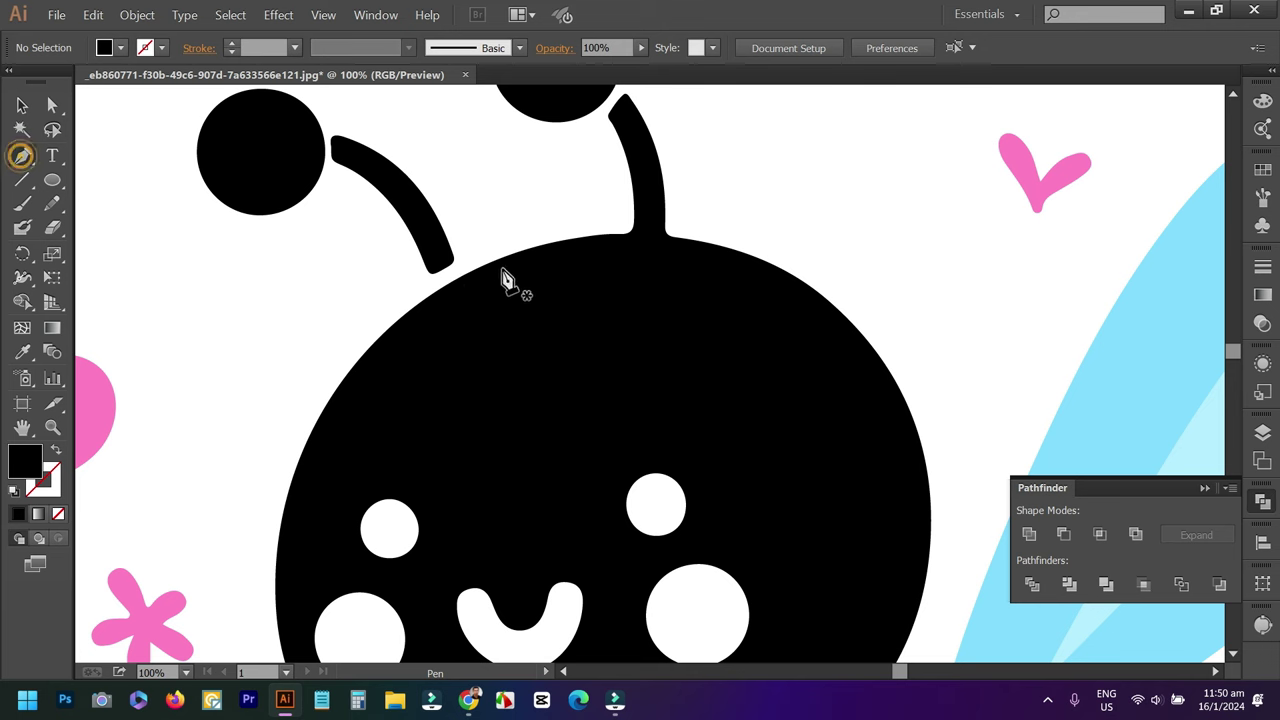
scroll(480, 275, "up", 2)
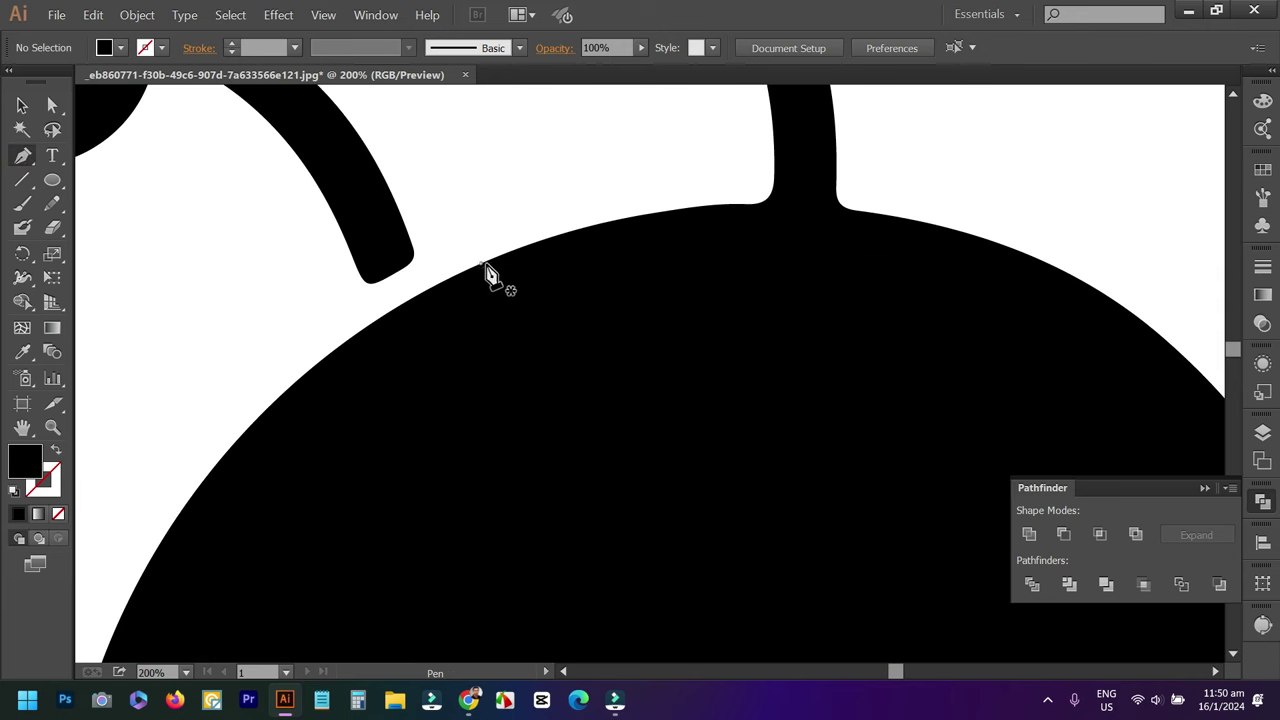
left_click(480, 265)
mouse_move(1100, 296)
left_mouse_down()
mouse_move(858, 458)
mouse_move(879, 481)
left_mouse_up()
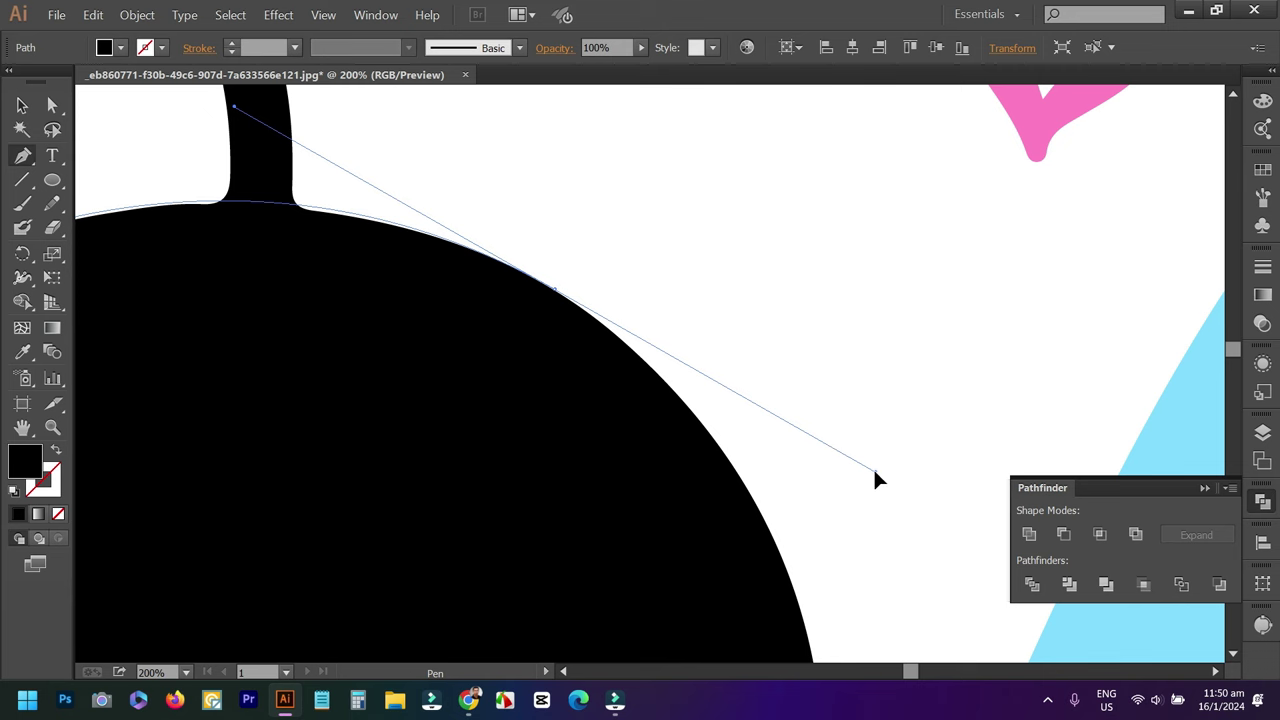
left_click_drag(874, 472, 874, 471)
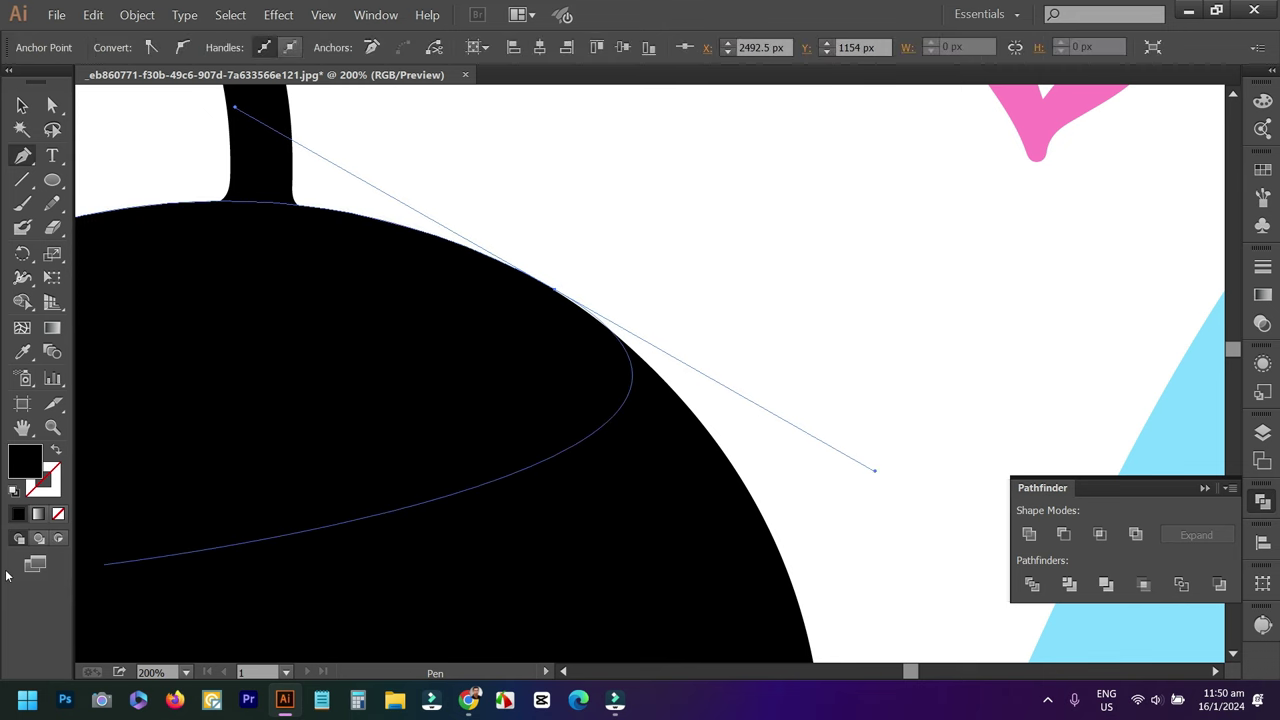
left_click_drag(557, 296, 588, 428)
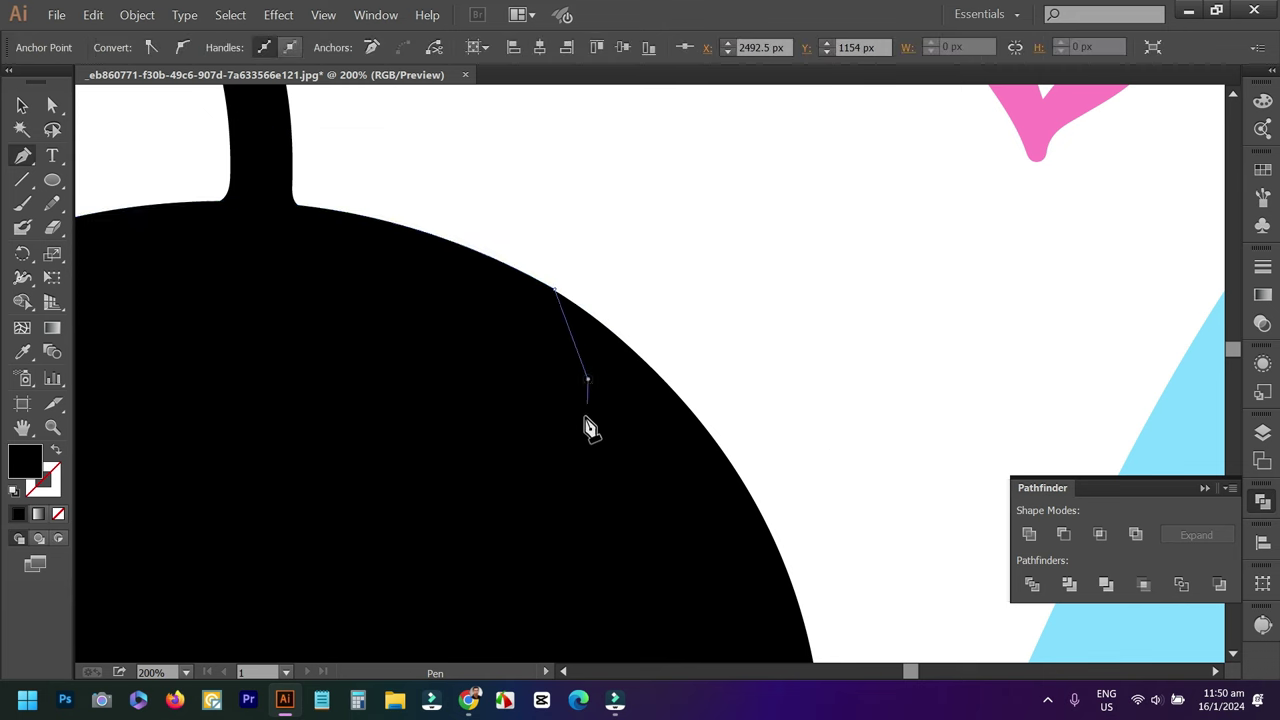
left_click_drag(486, 443, 823, 314)
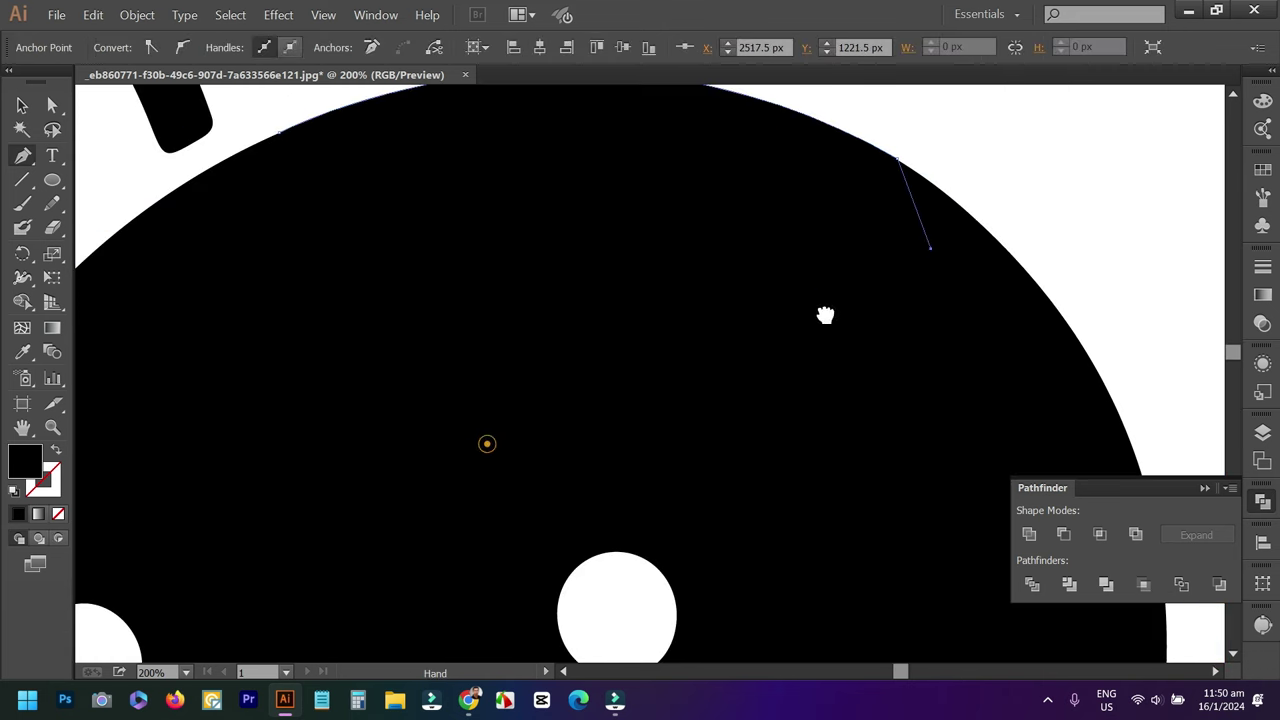
left_click(279, 139)
Marquee-select the body shape together with the new outline.
key("v")
scroll(688, 295, "up", 3)
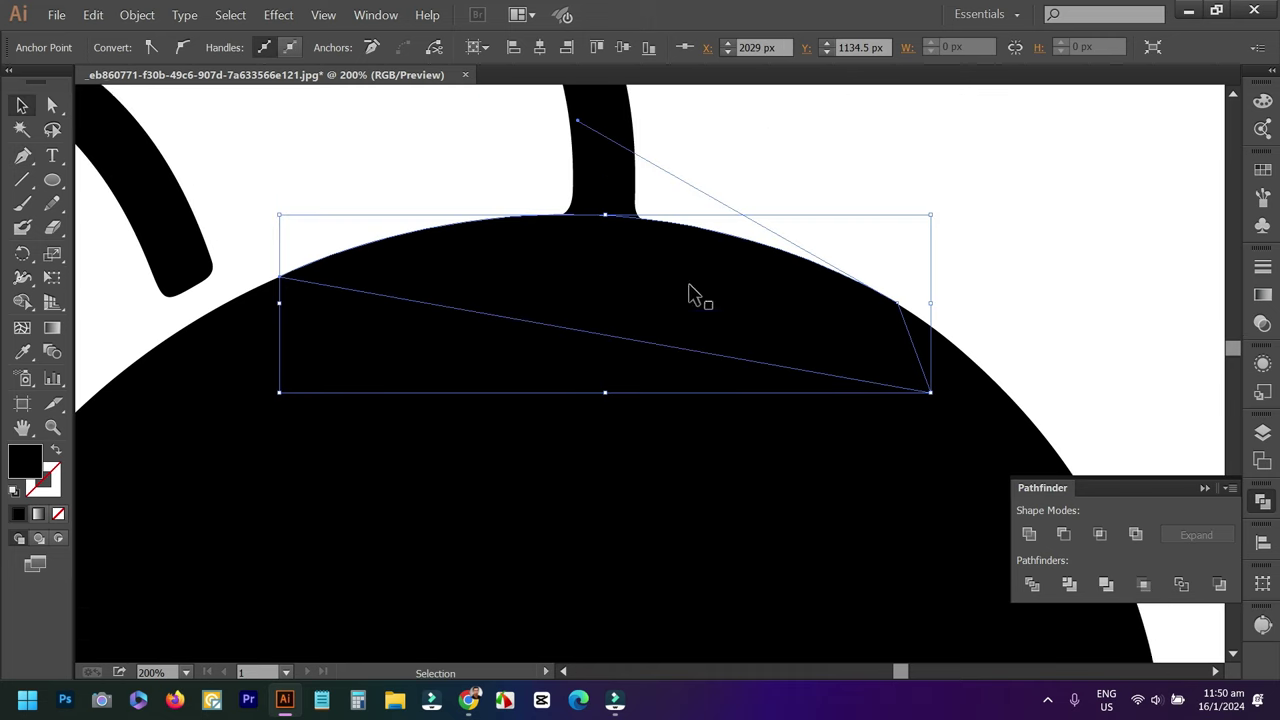
left_click_drag(806, 166, 482, 390)
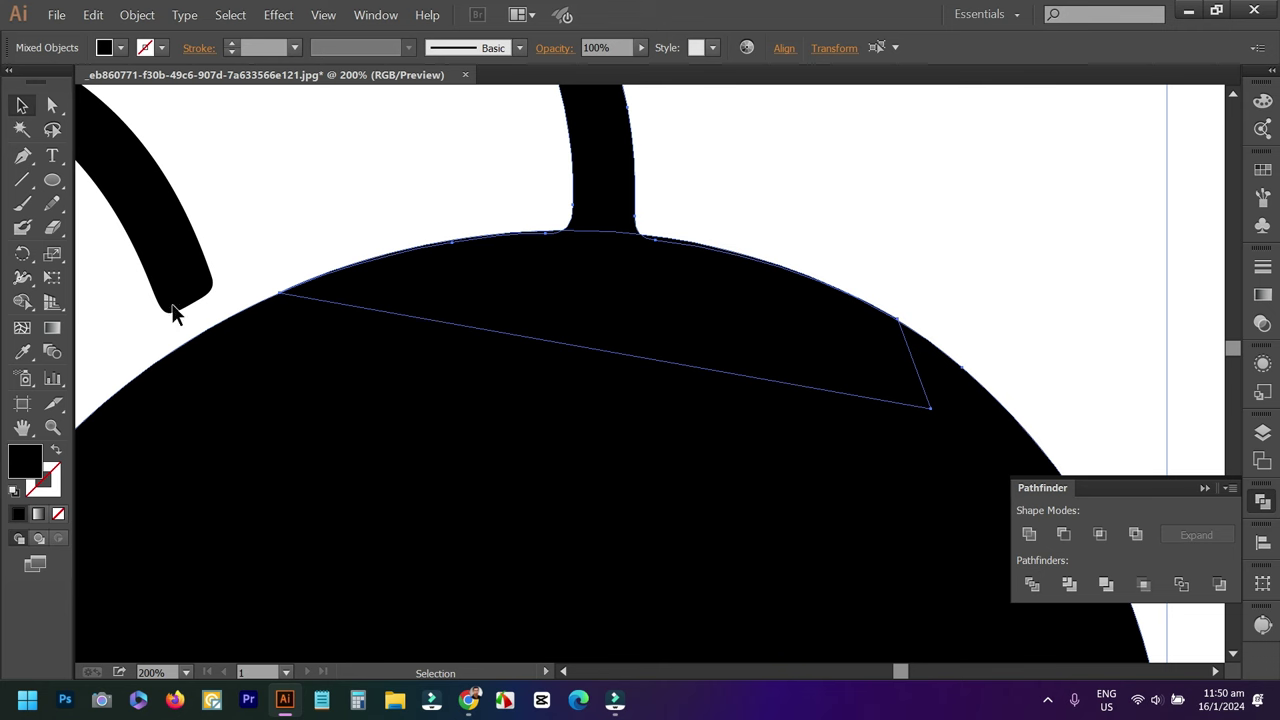
Drag Shape Builder across the region above the new outline.
left_click(22, 302)
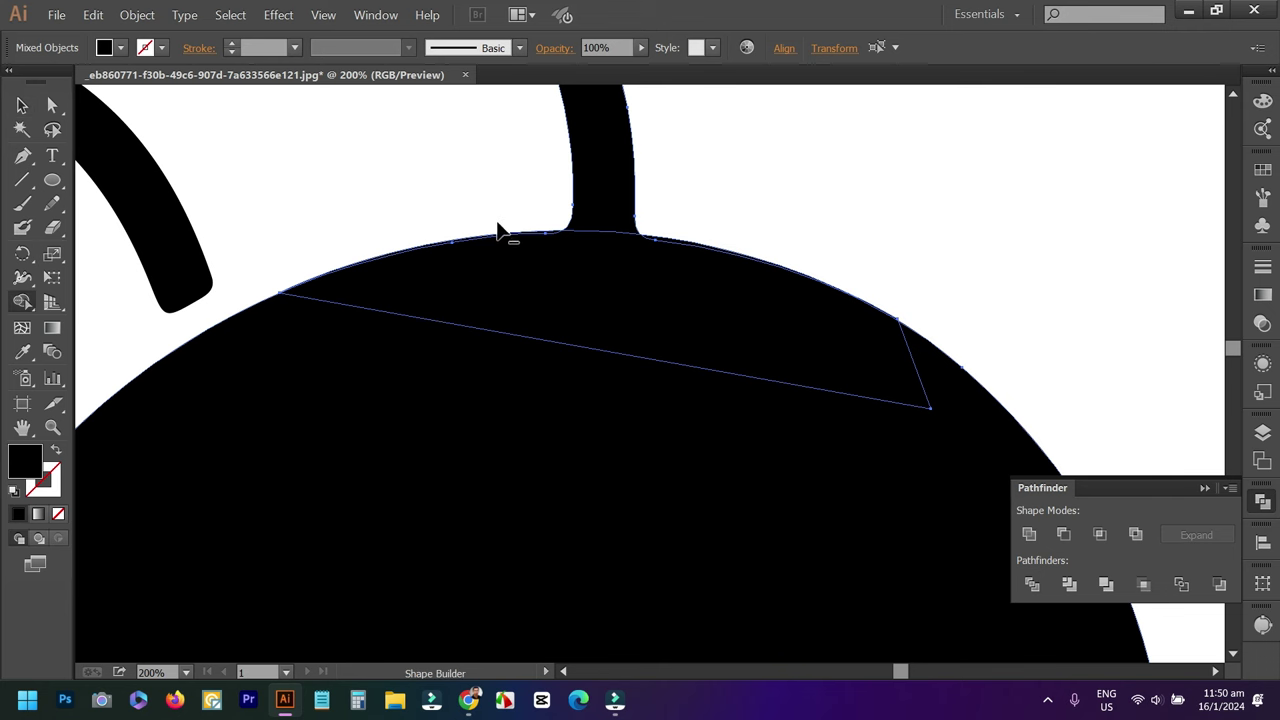
scroll(498, 227, "up", 3)
left_click_drag(635, 310, 637, 256)
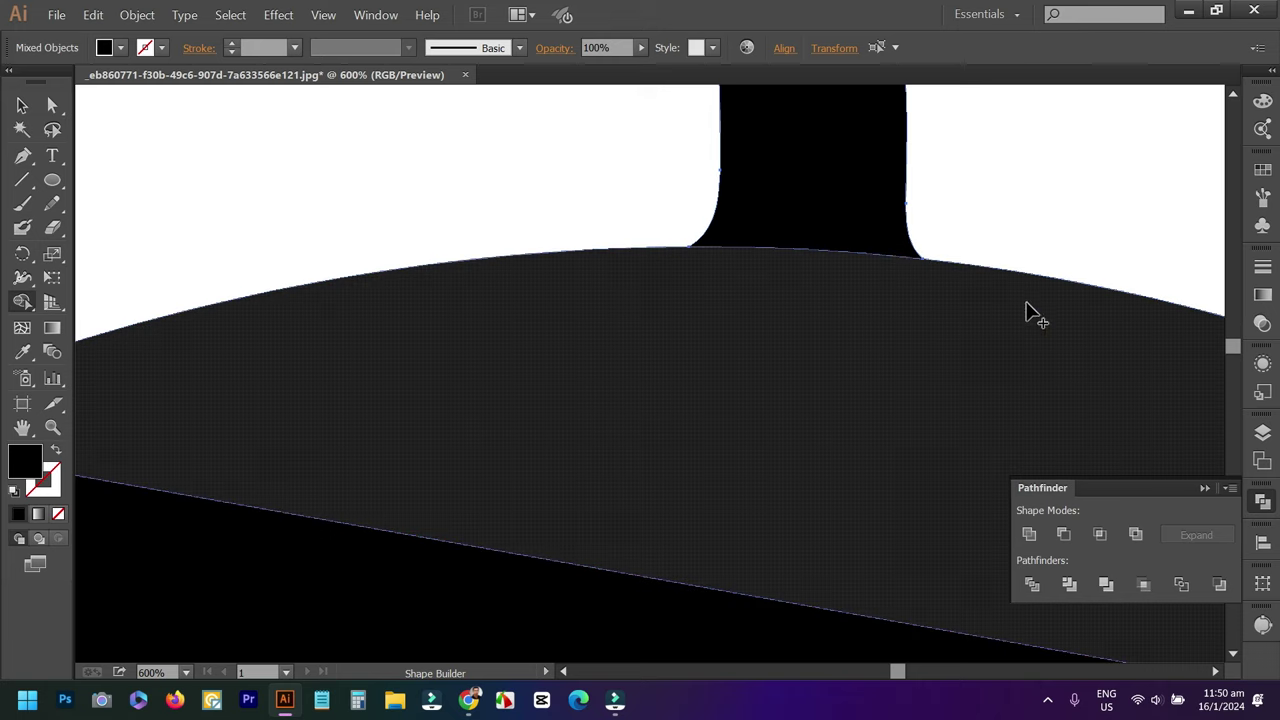
scroll(830, 318, "down", 3)
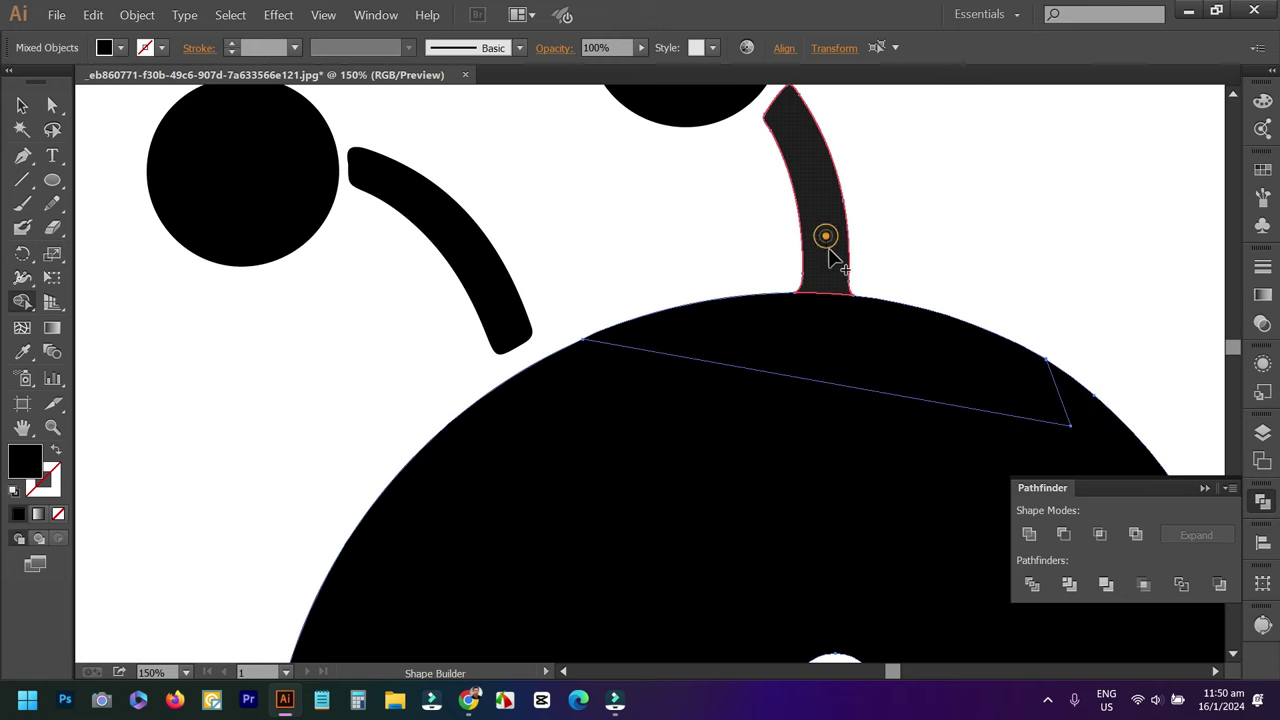
Reselect the body and outline, then merge the two body regions with Shape Builder.
left_click(22, 105)
left_click(708, 253)
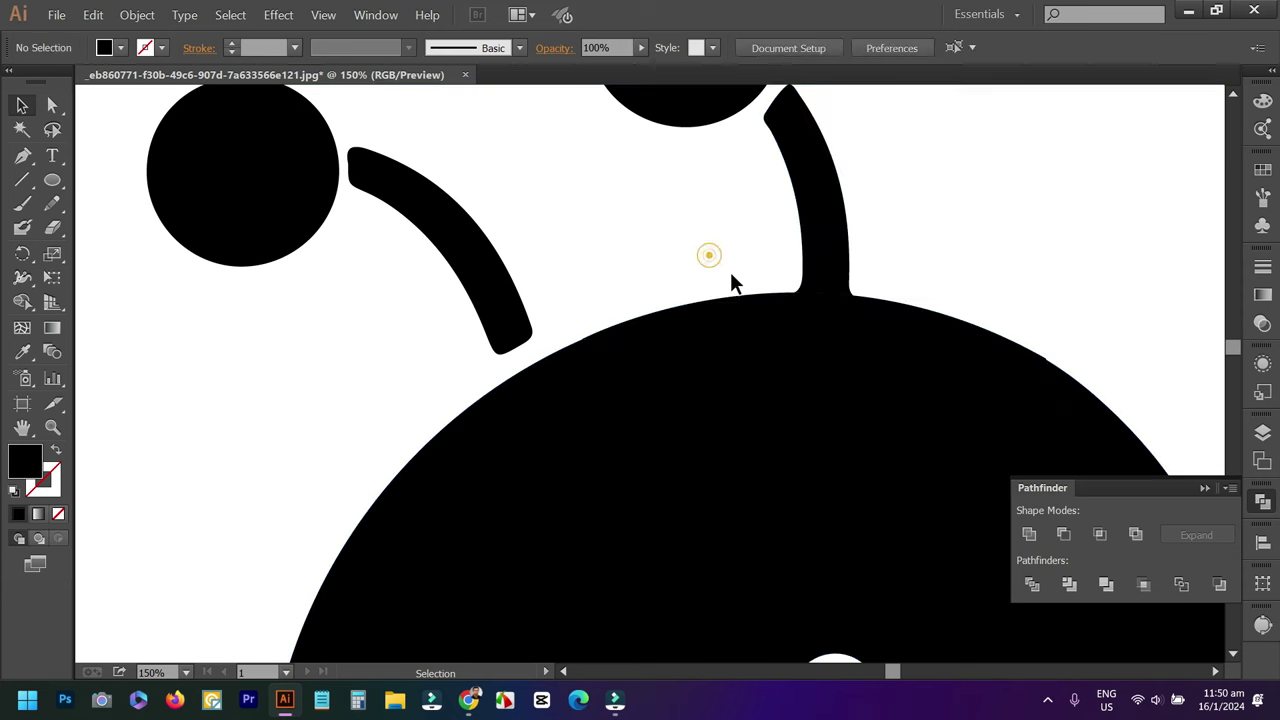
left_click_drag(1060, 341, 994, 457)
scroll(613, 387, "down", 2)
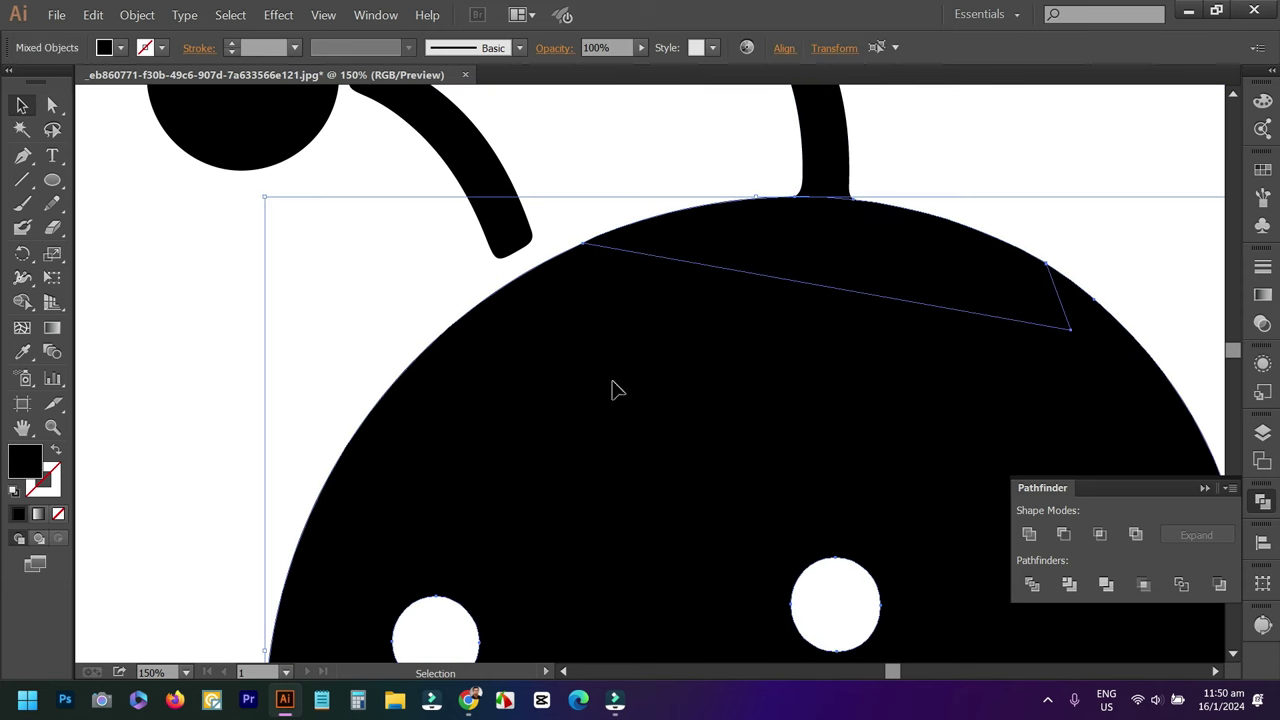
left_click(22, 301)
left_click_drag(874, 274, 858, 334)
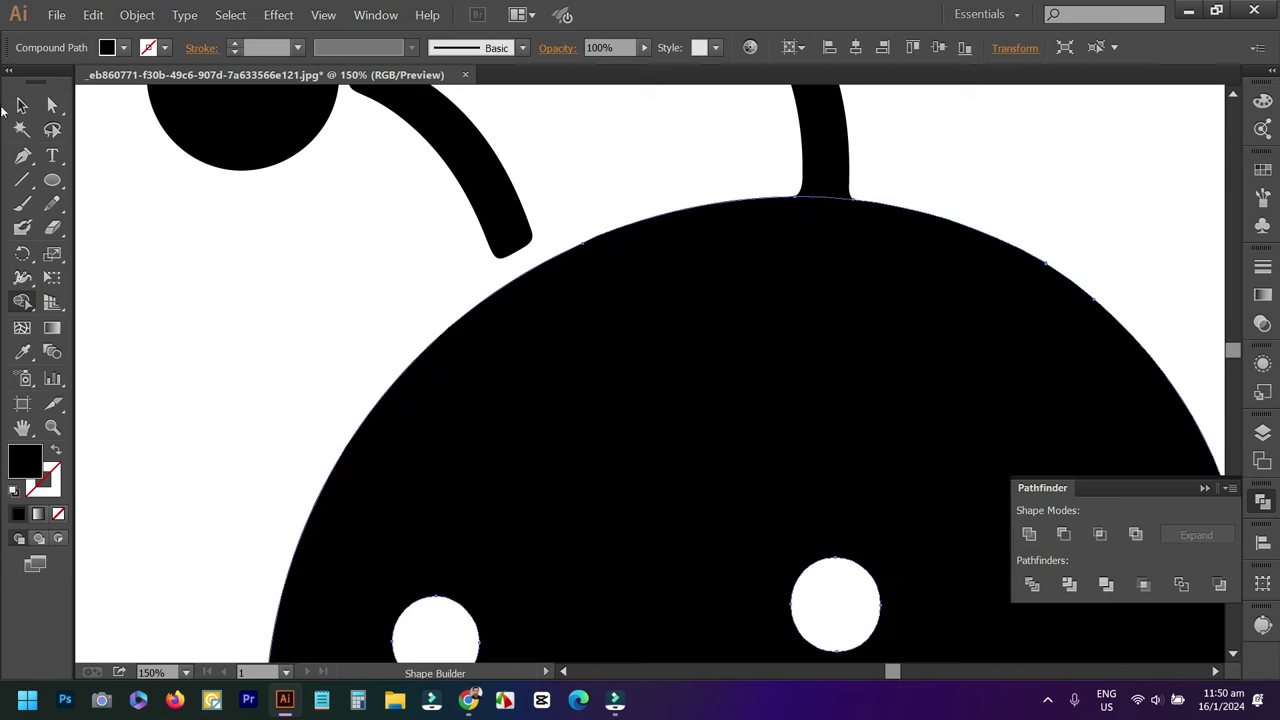
Zoom out to the whole bee and select its striped body shape.
left_click(22, 105)
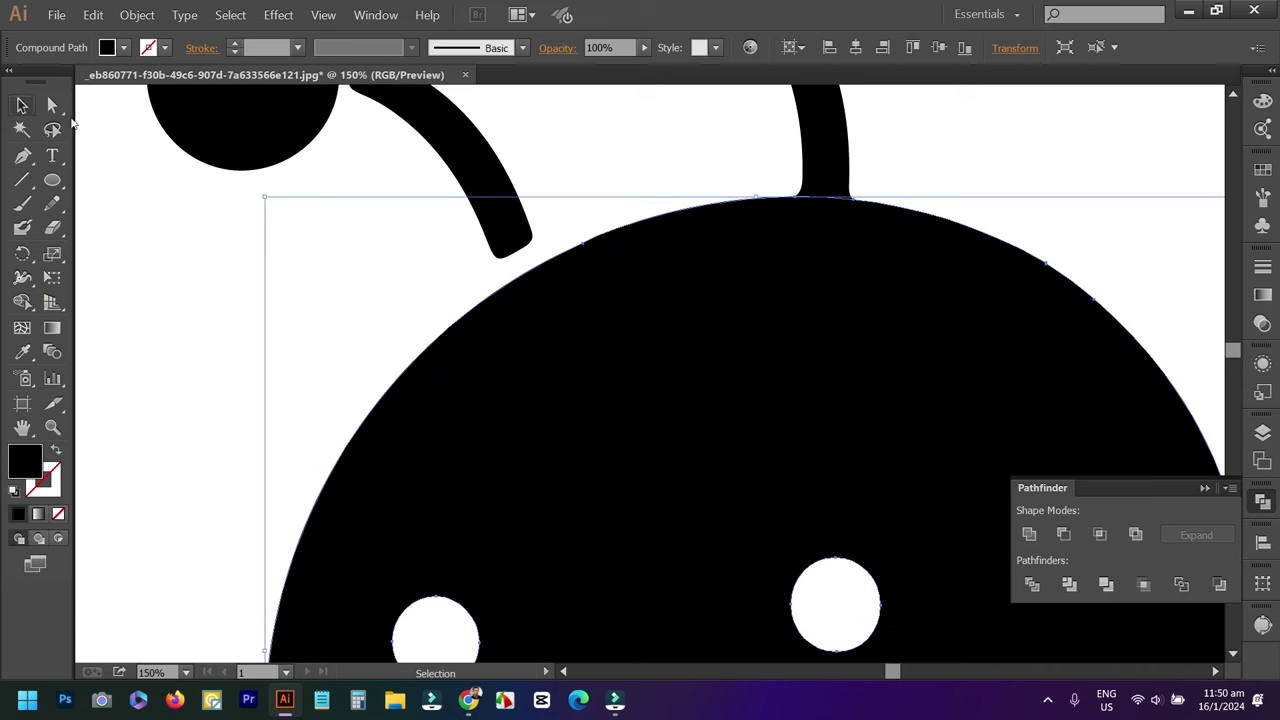
left_click(320, 308)
key("ctrl+minus")
key("ctrl+minus")
key("ctrl+minus")
left_click_drag(432, 354, 673, 271)
left_click(772, 403)
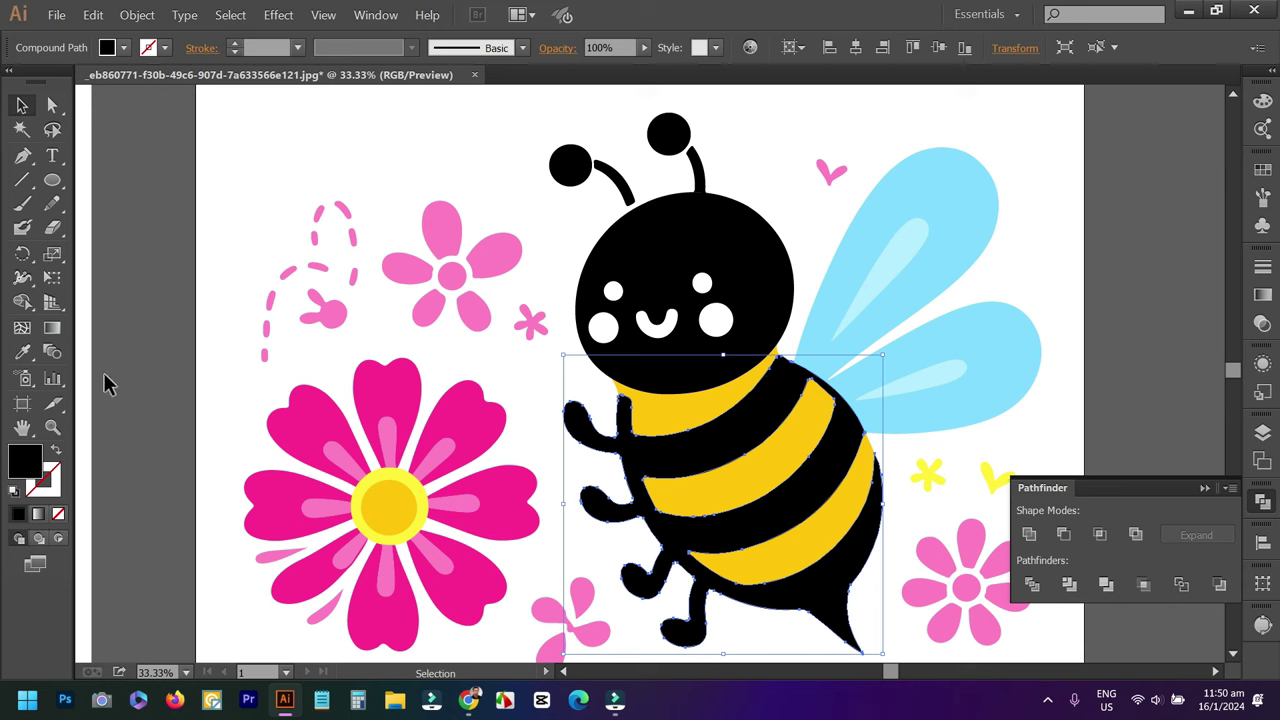
Colour the body stripes with the reference bee's brown via Eyedropper.
left_click(22, 351)
left_click_drag(390, 385, 808, 285)
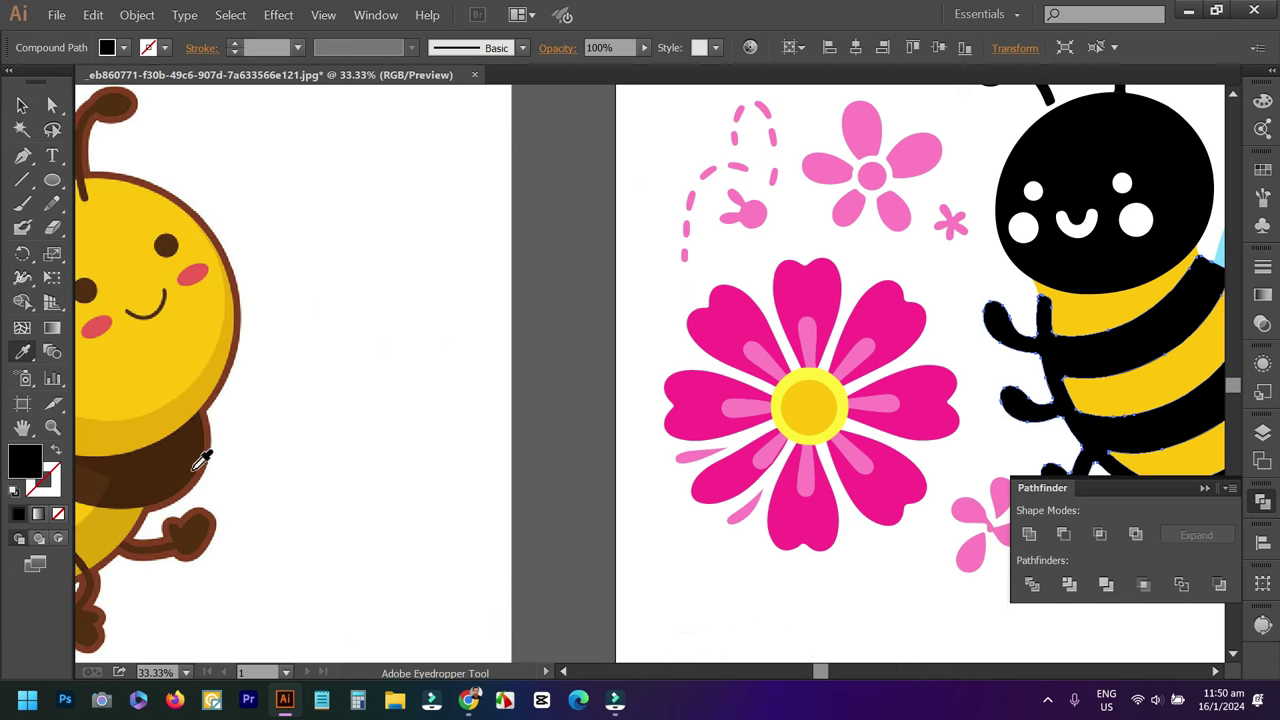
scroll(198, 466, "down", 1)
left_click(198, 516)
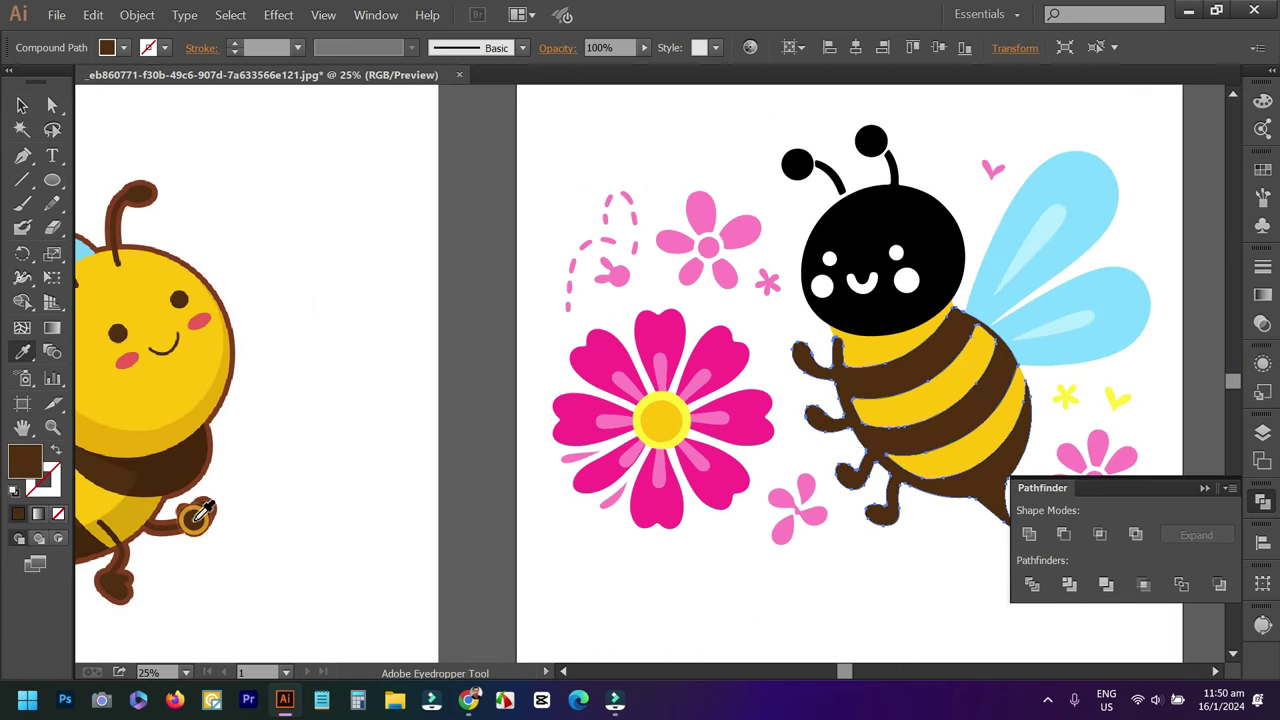
left_click(22, 105)
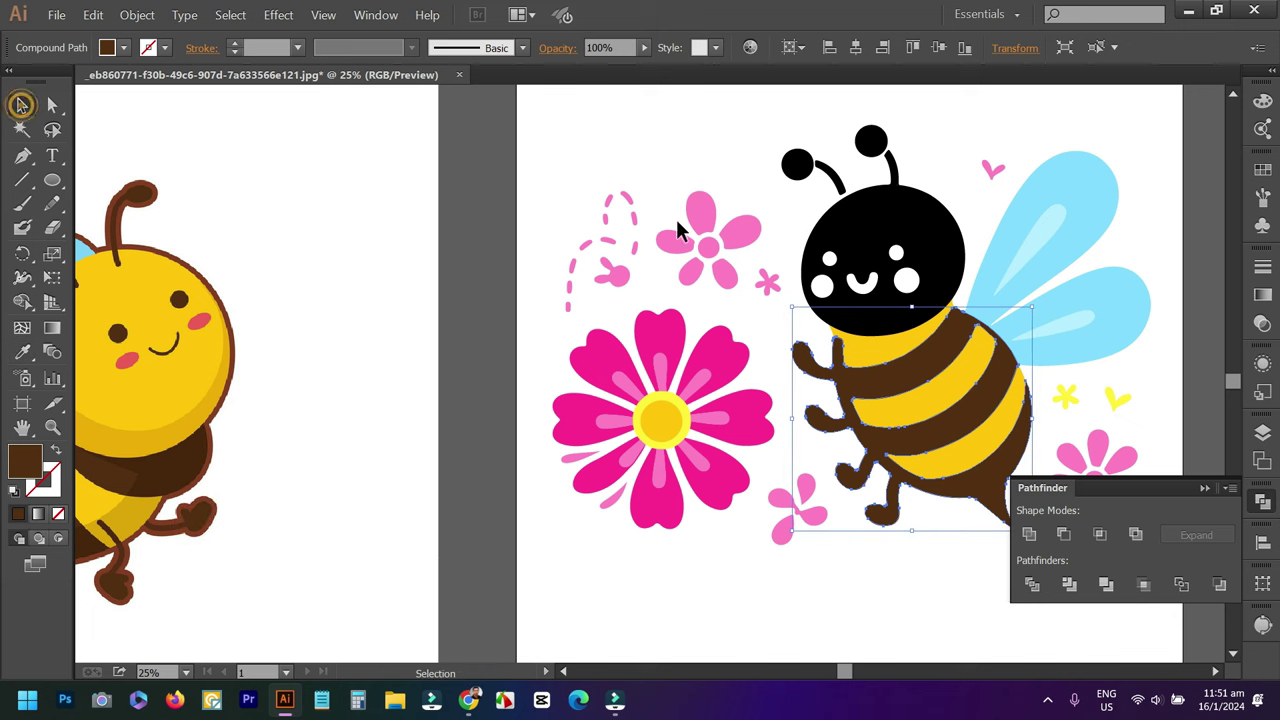
left_click(690, 175)
Give the bee's head the reference bee's darker yellow.
left_click(884, 210)
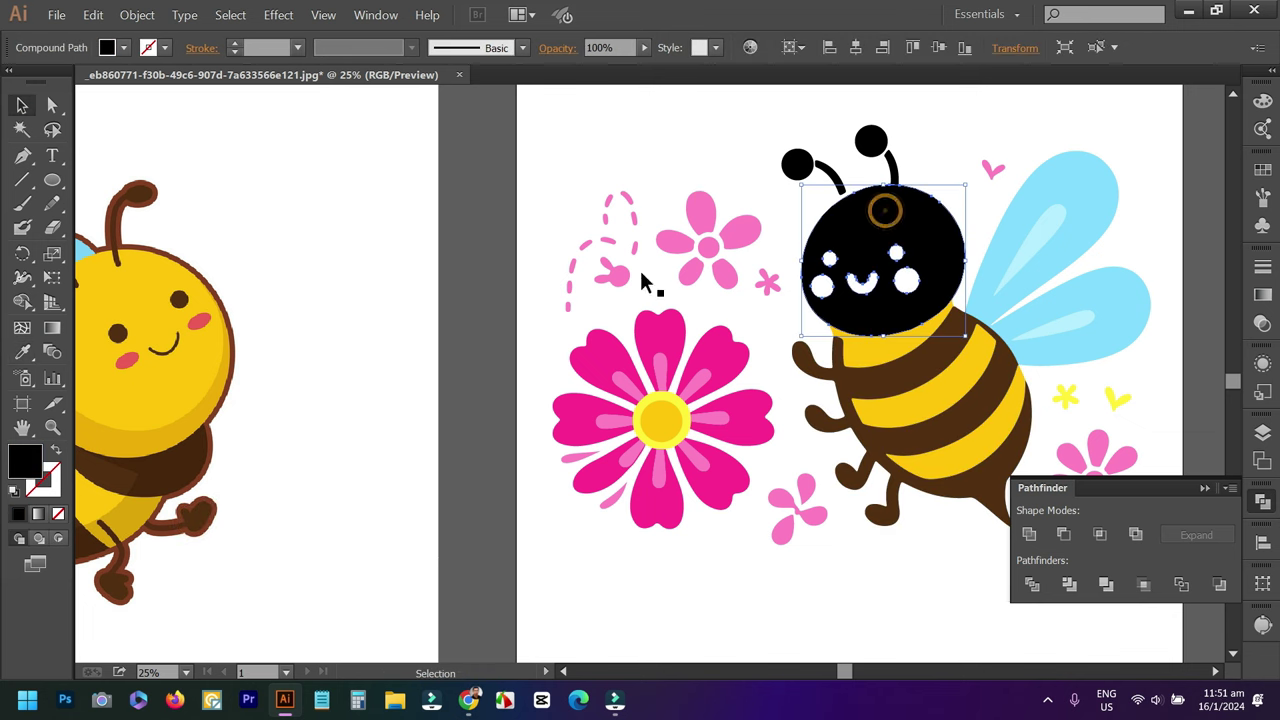
left_click(22, 352)
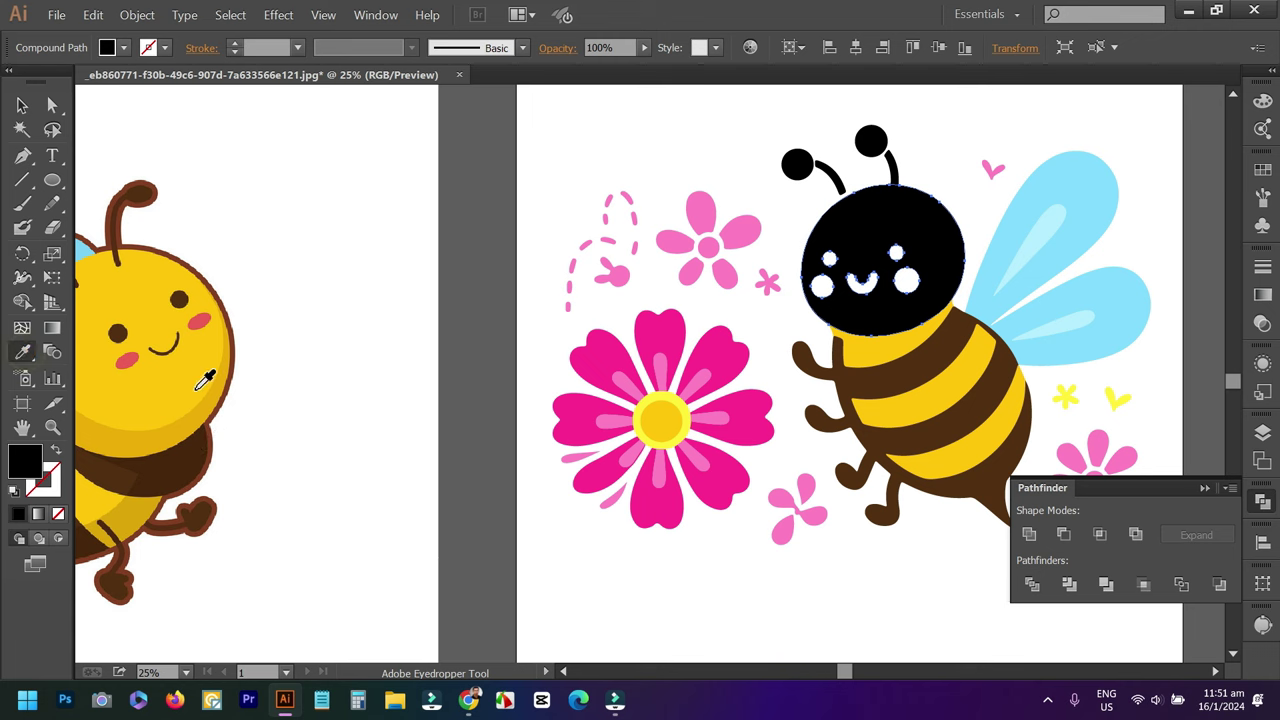
left_click(168, 401)
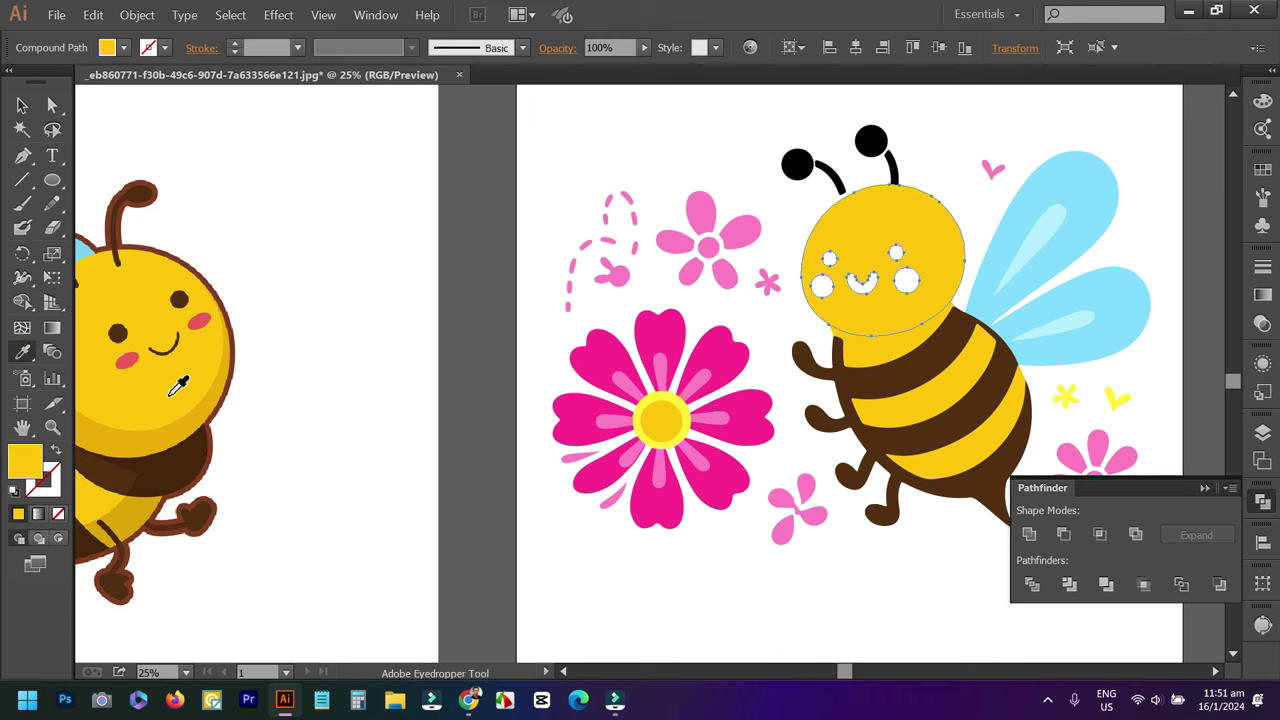
left_click(172, 441)
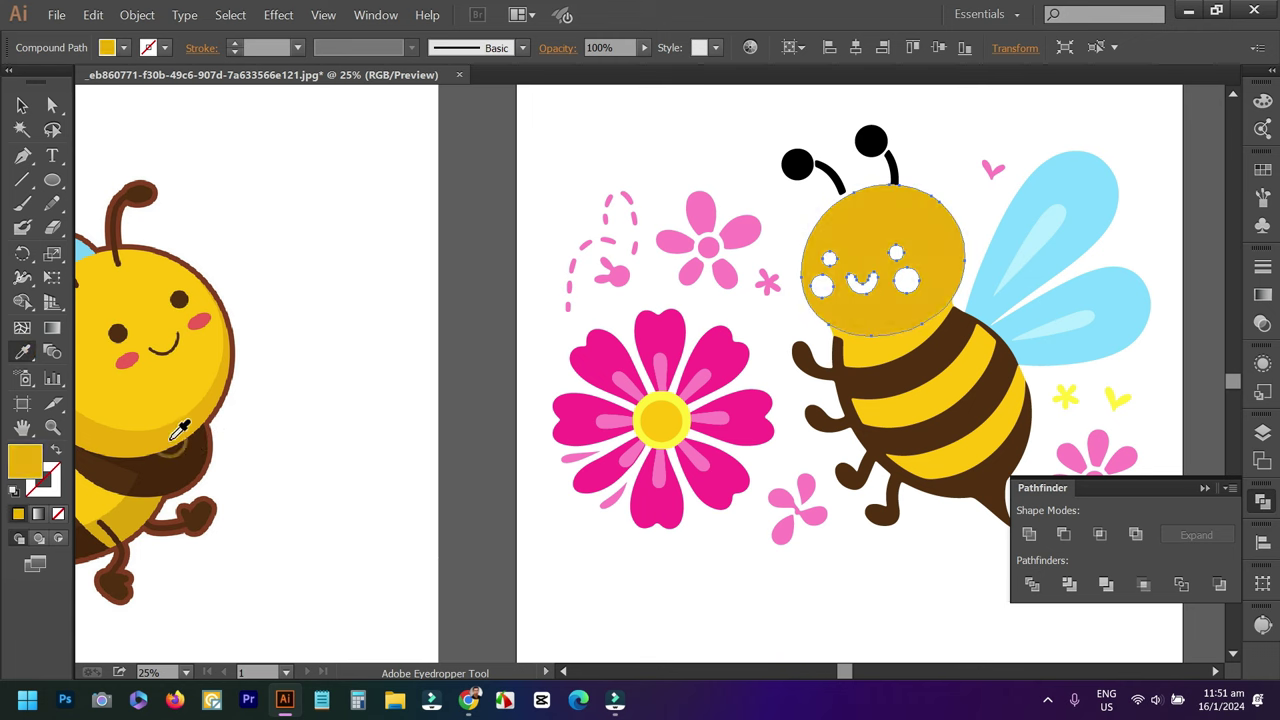
left_click(22, 105)
left_click(593, 140)
Colour both antennae with the reference bee's darker brown.
mouse_move(694, 160)
left_mouse_down()
mouse_move(586, 191)
mouse_move(790, 228)
left_mouse_up()
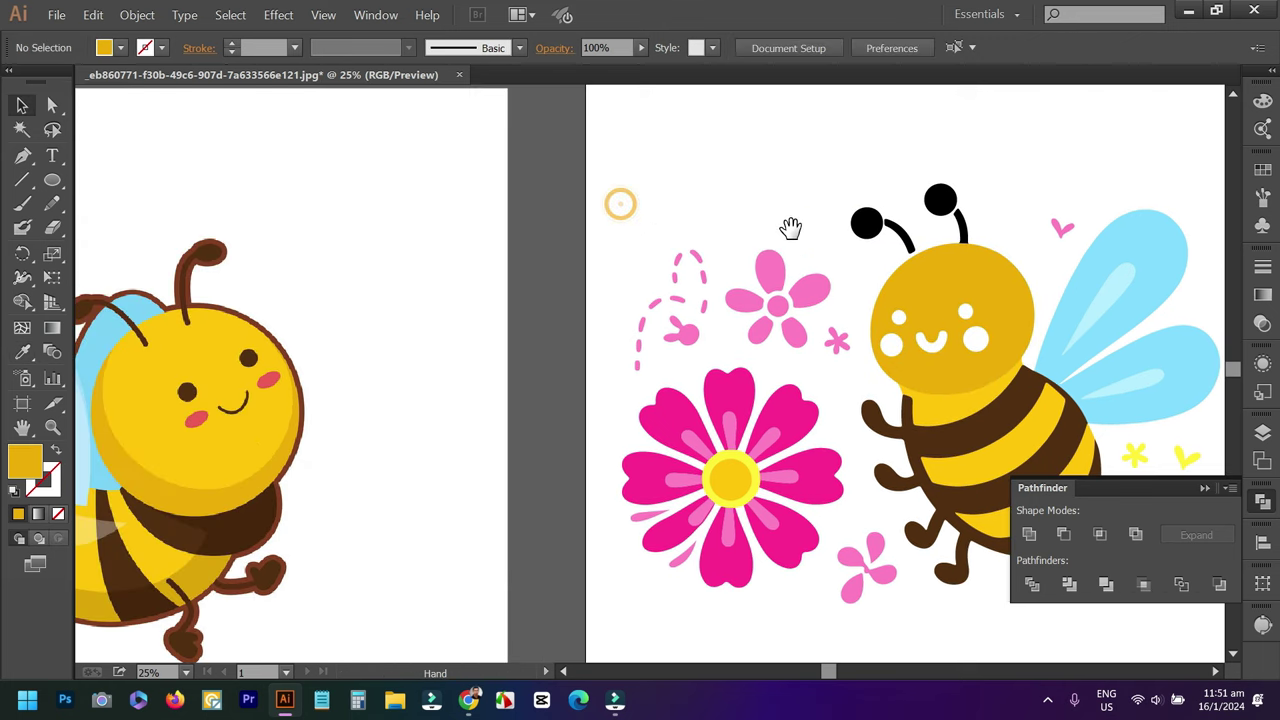
left_click_drag(861, 160, 988, 237)
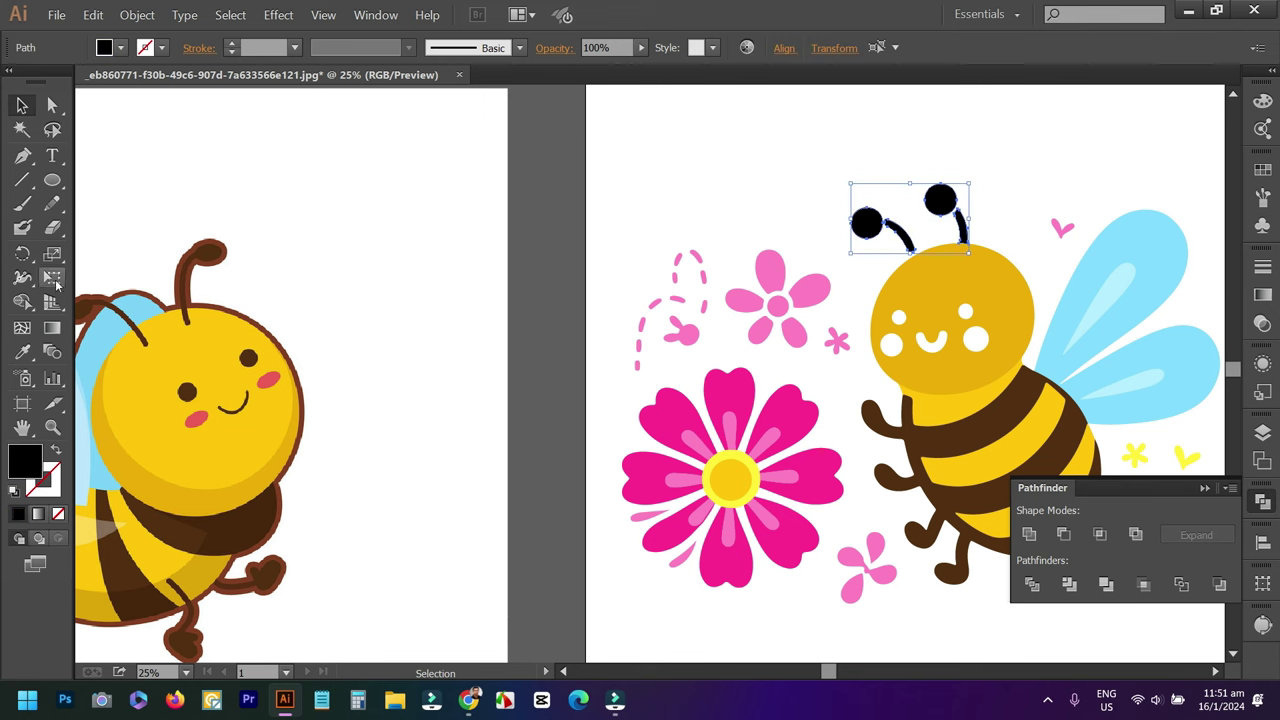
left_click(22, 352)
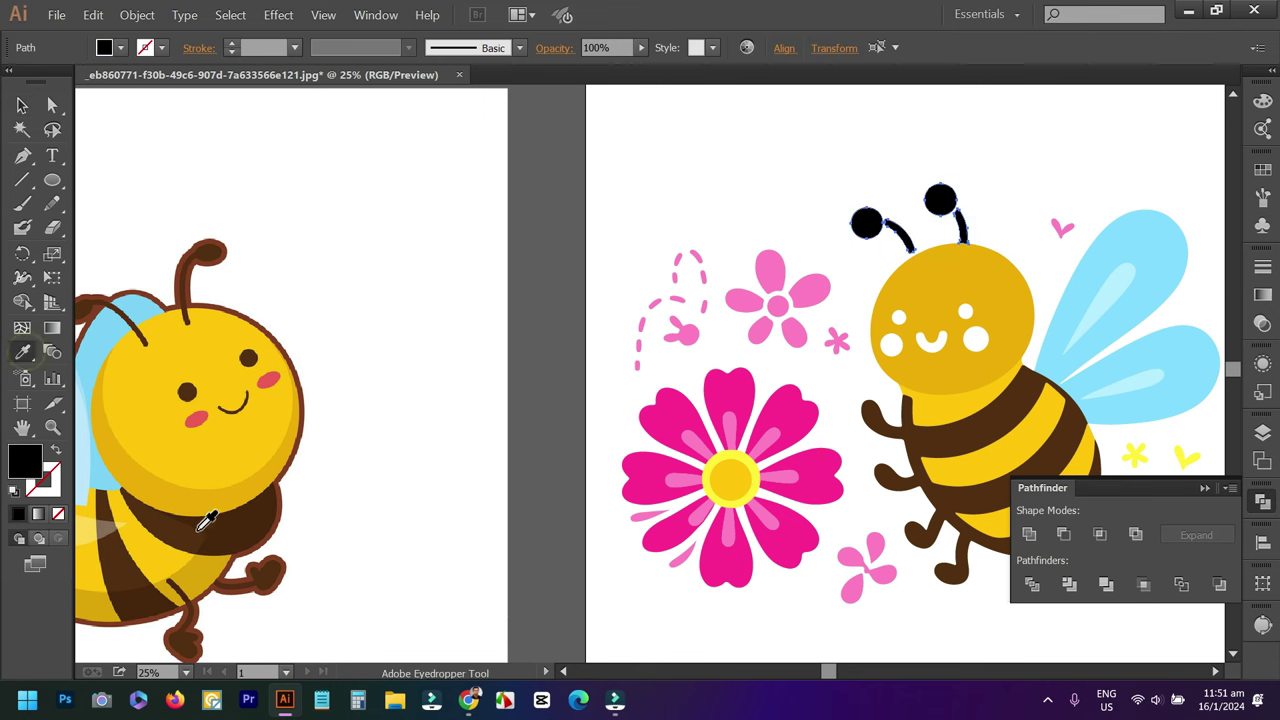
left_click(190, 540)
left_click(256, 528)
left_click(22, 105)
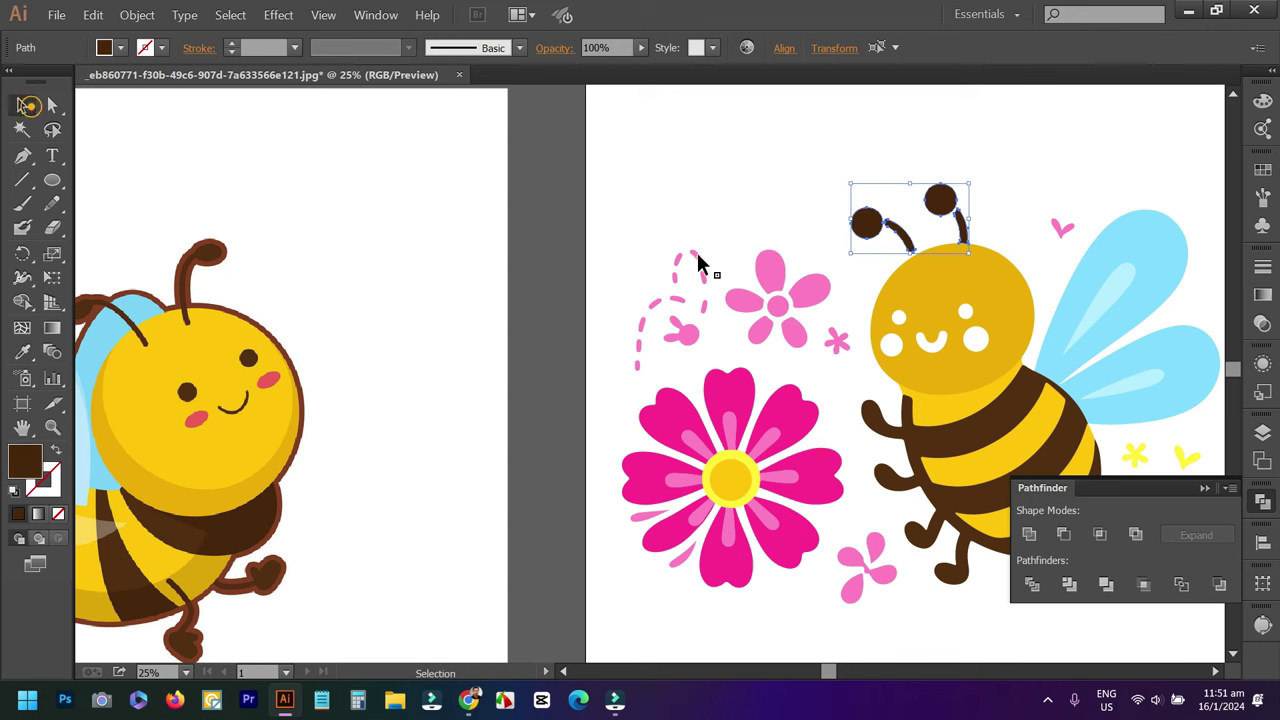
left_click(767, 203)
Zoom in on the recoloured bee and select its head shape.
left_click_drag(767, 203, 534, 177)
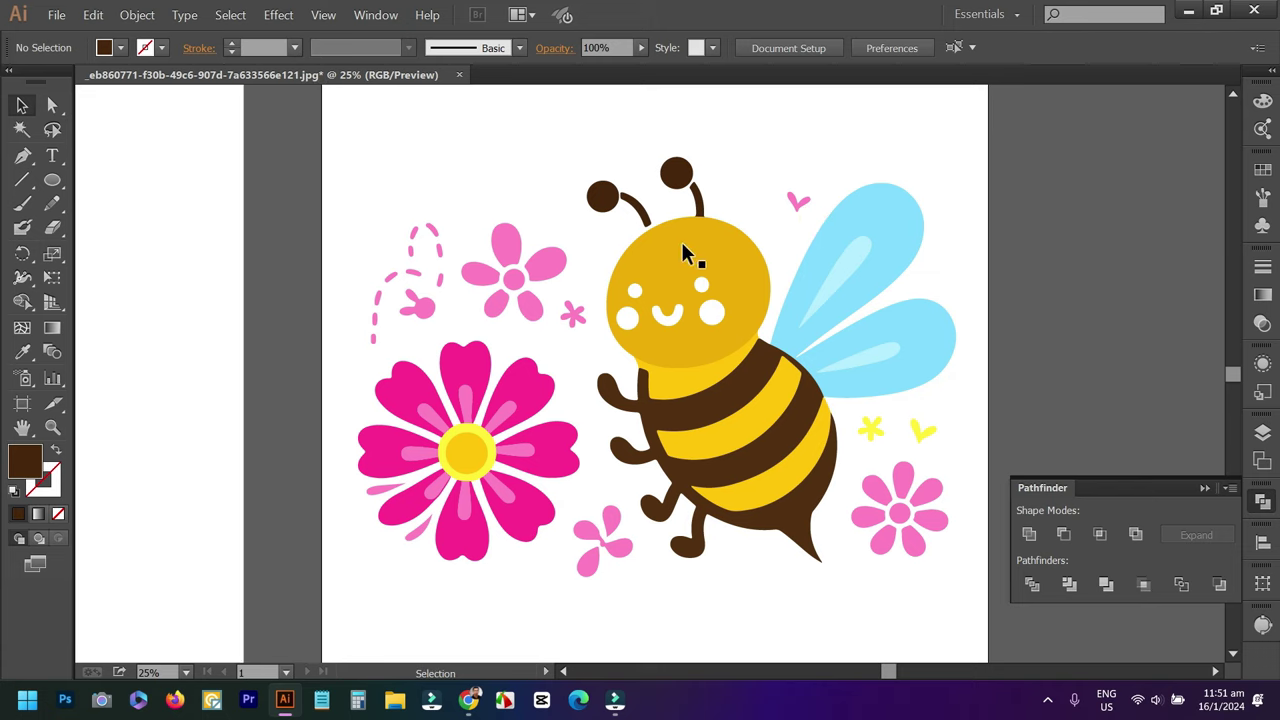
key("ctrl+plus")
key("ctrl+plus")
scroll(679, 270, "up", 2)
scroll(725, 372, "down", 3)
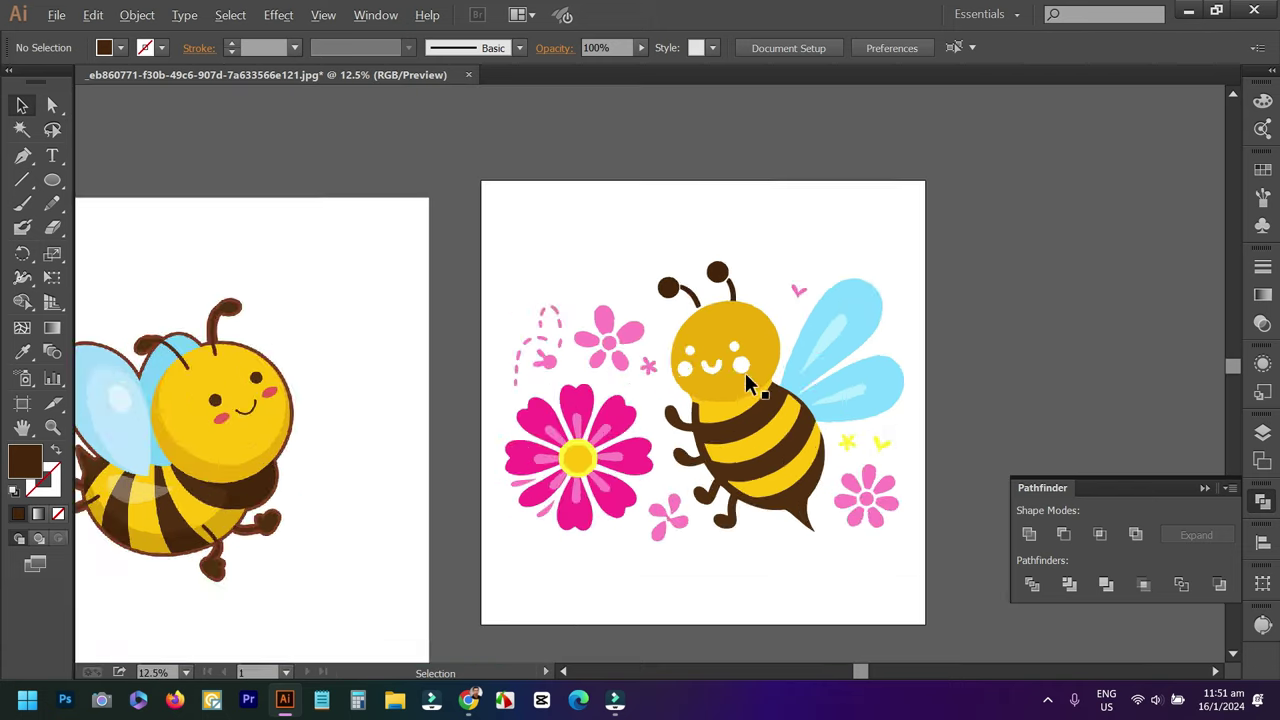
scroll(745, 372, "down", 1)
scroll(739, 366, "up", 3)
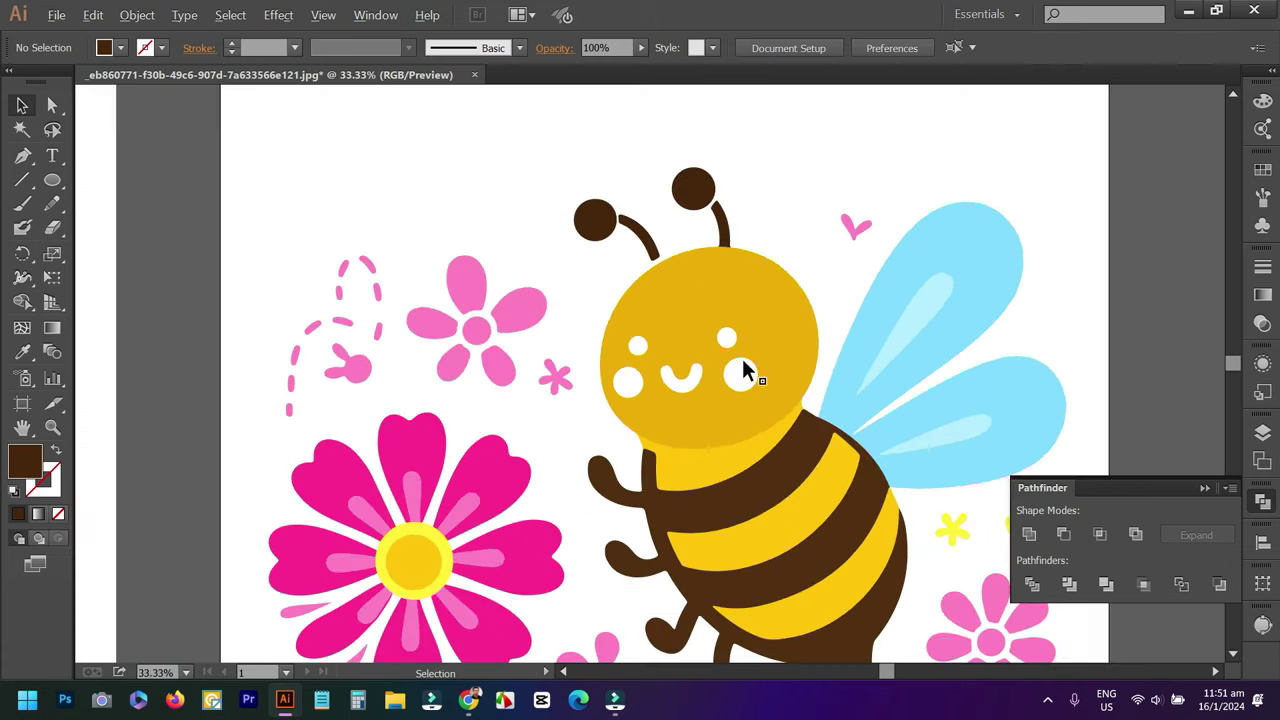
left_click(664, 318)
Merge the cheek, leftover face and mouth shapes into the head with Shape Builder.
left_click(22, 302)
scroll(737, 360, "up", 3)
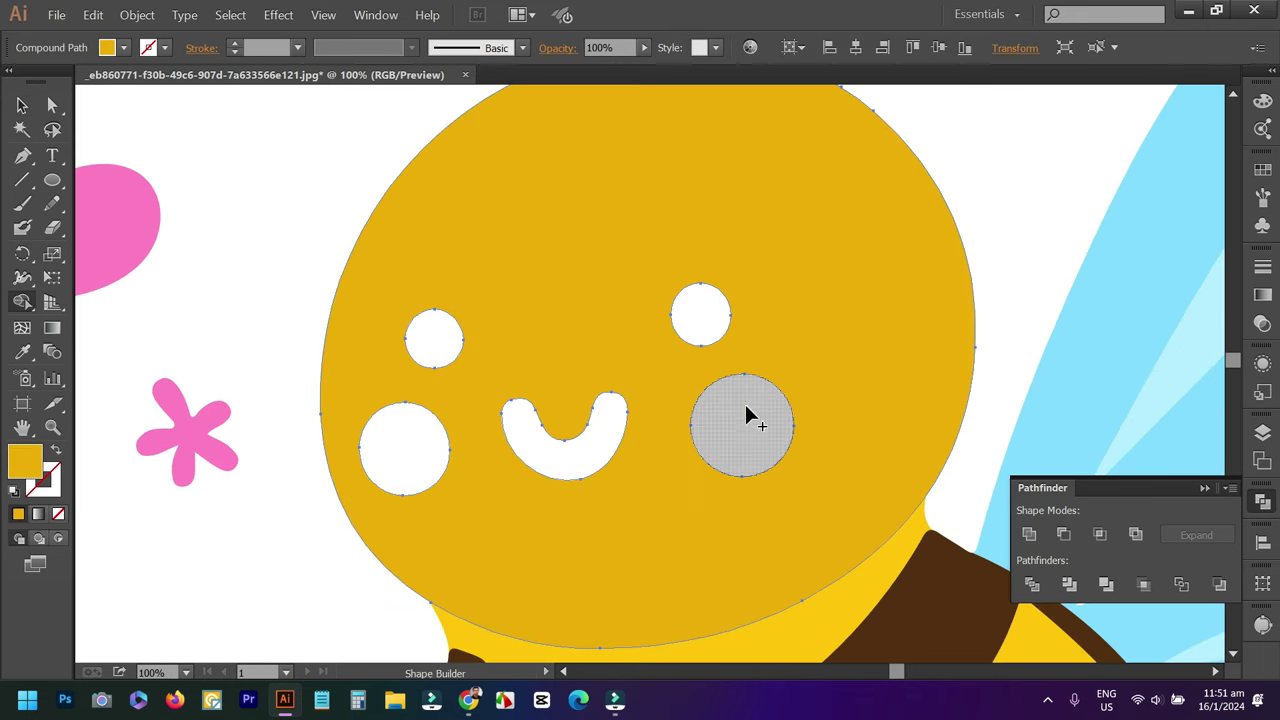
left_click(746, 410)
left_click(698, 318)
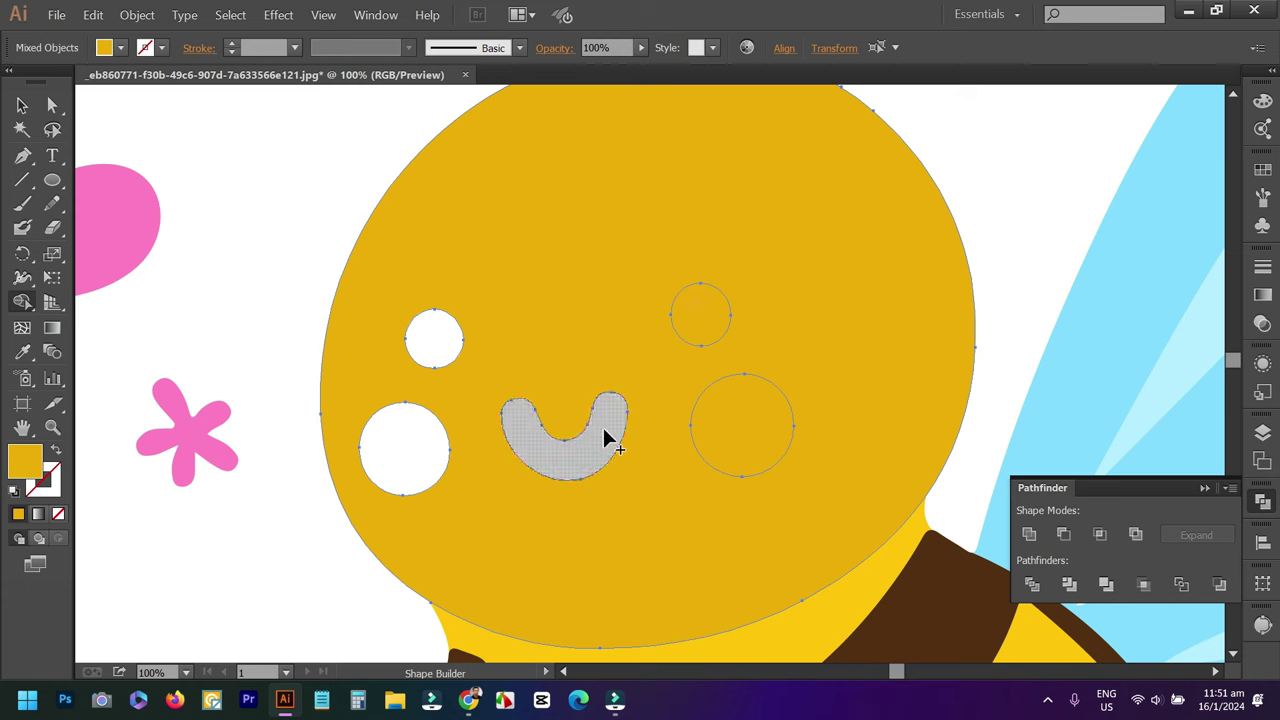
left_click(530, 458)
Select both of the bee's eye circles.
left_click(22, 104)
left_click(271, 202)
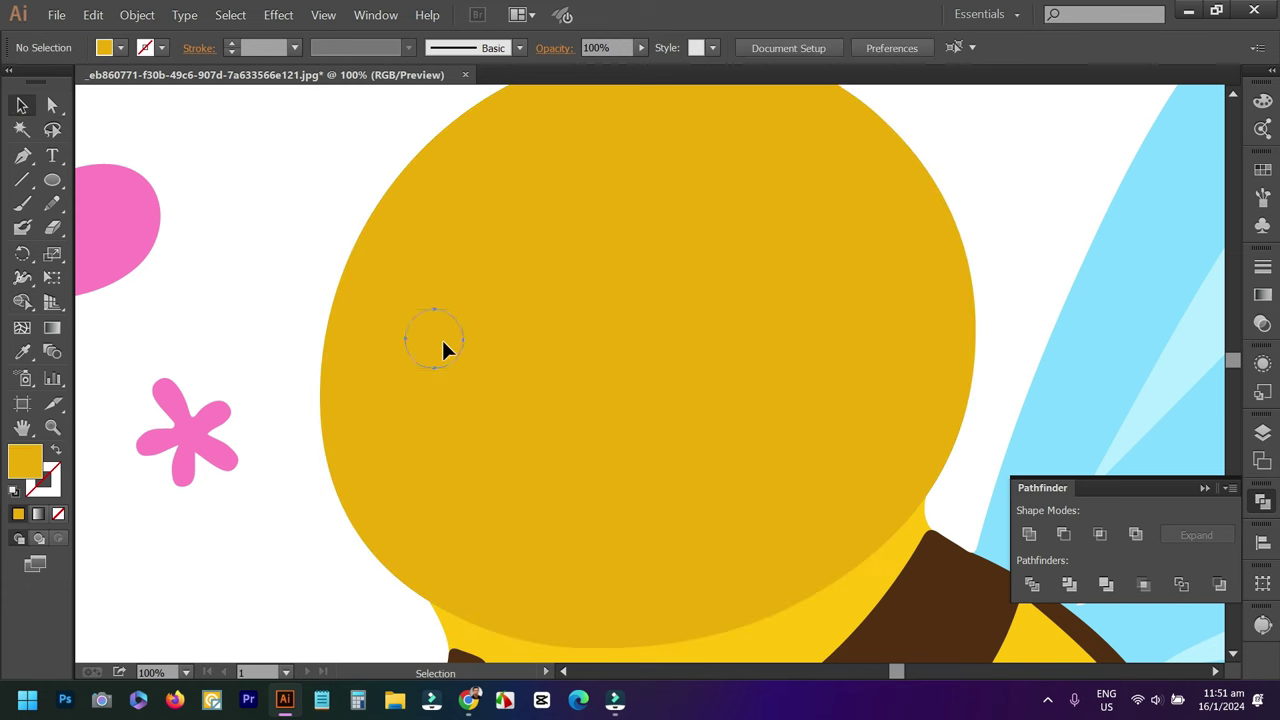
left_click(442, 340)
left_click(697, 320, "shift")
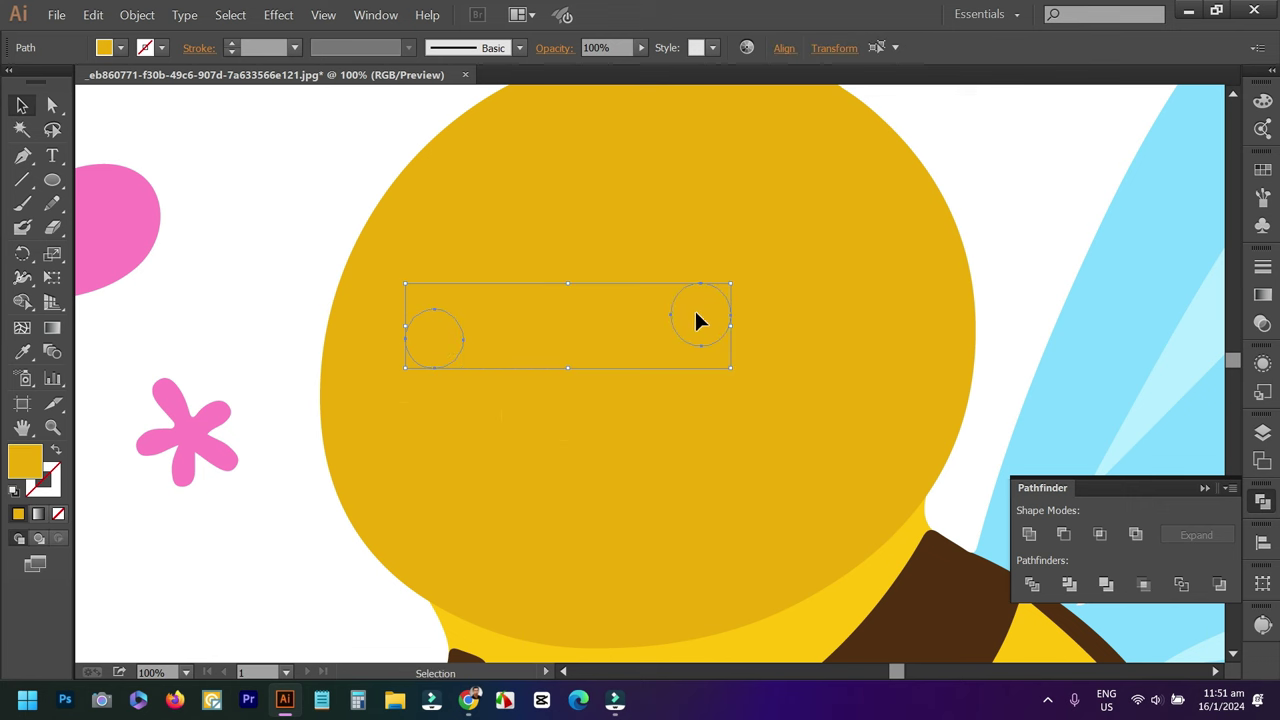
scroll(697, 345, "down", 3)
scroll(698, 348, "down", 1)
scroll(698, 348, "down", 3)
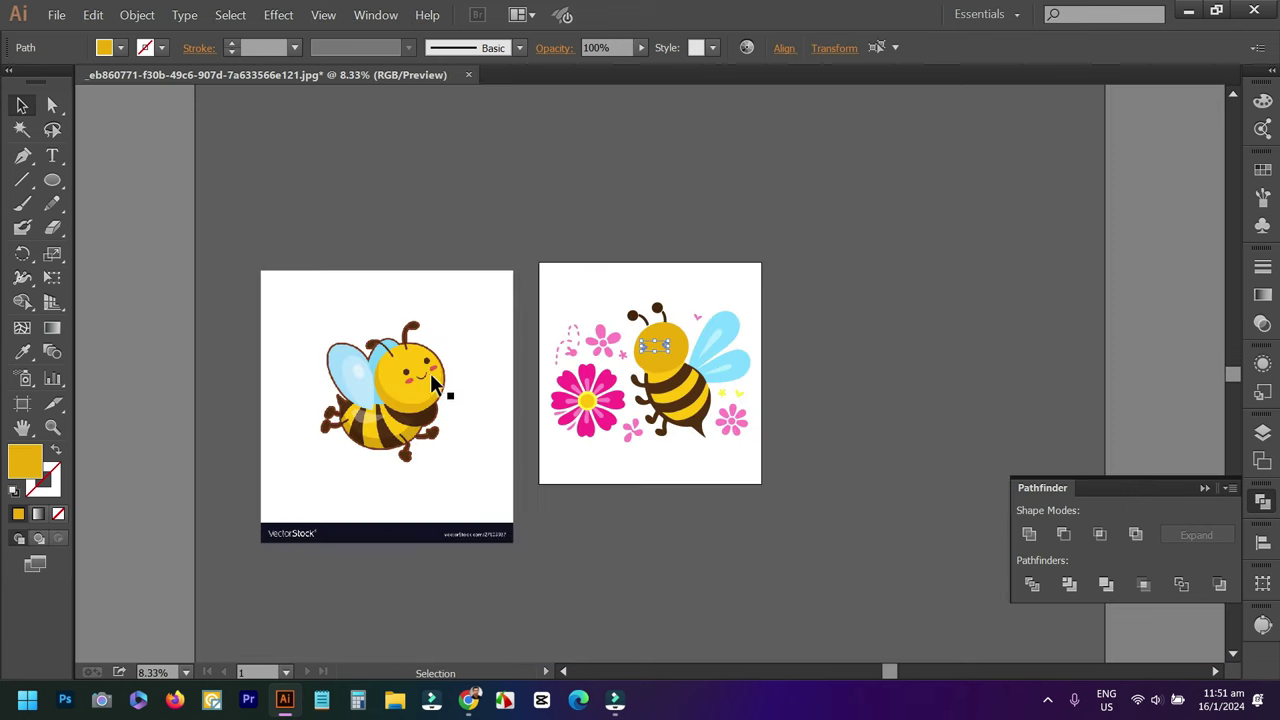
scroll(430, 373, "up", 2)
scroll(433, 369, "up", 1)
Give the eyes the antenna's dark brown with the Eyedropper.
left_click(22, 352)
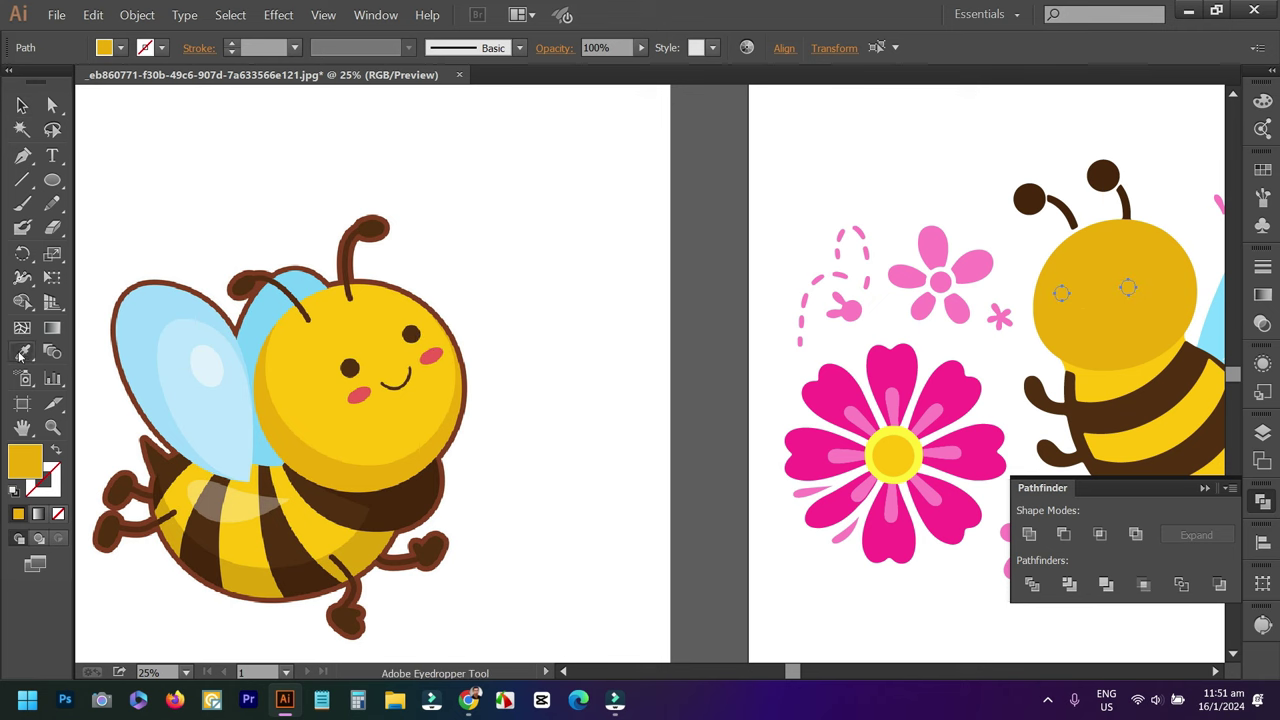
left_click(1096, 181)
left_click(22, 105)
left_click(700, 218)
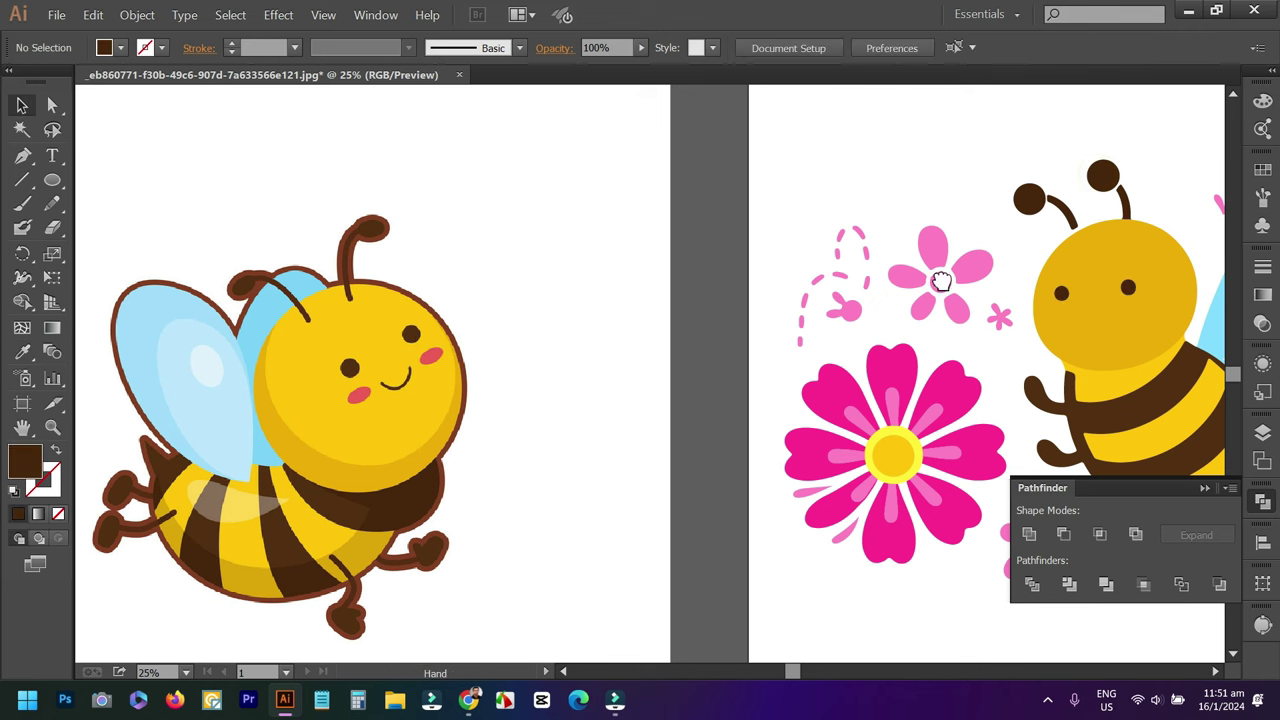
scroll(945, 285, "up", 1)
scroll(949, 295, "up", 2)
Fill both cheek circles with the reference bee's bright face yellow.
left_click(995, 331)
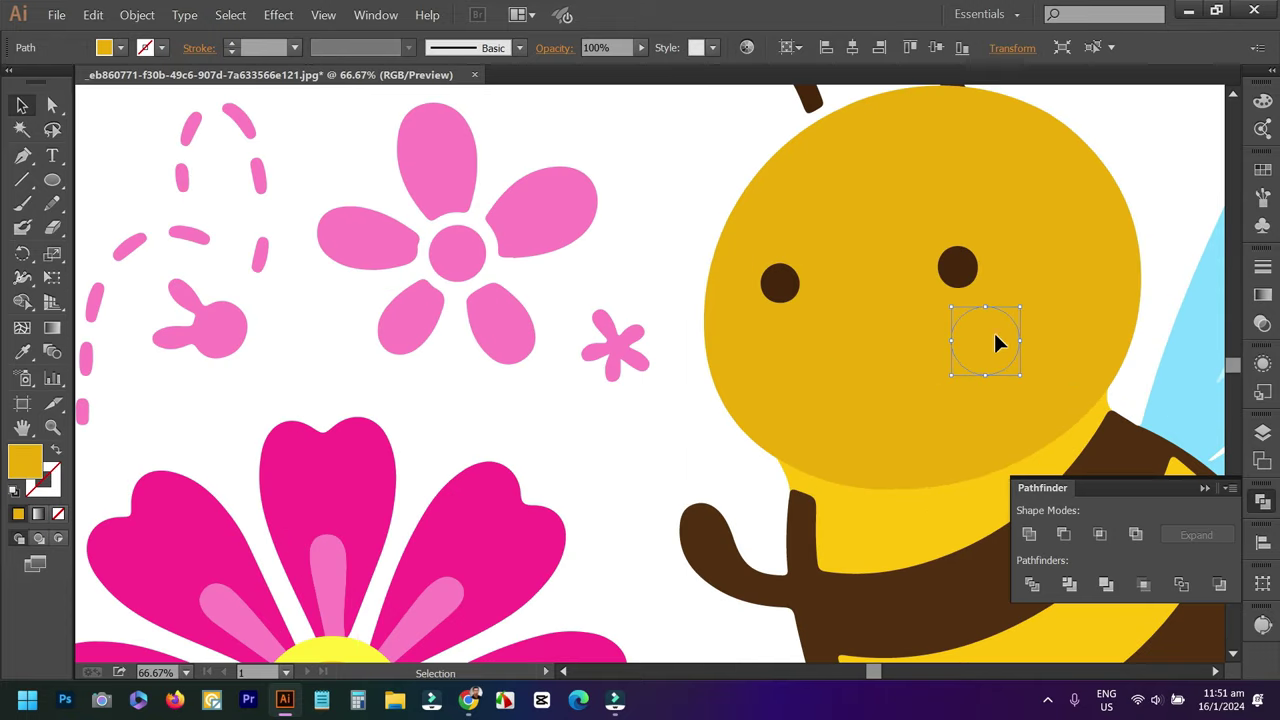
left_click(789, 358, "shift")
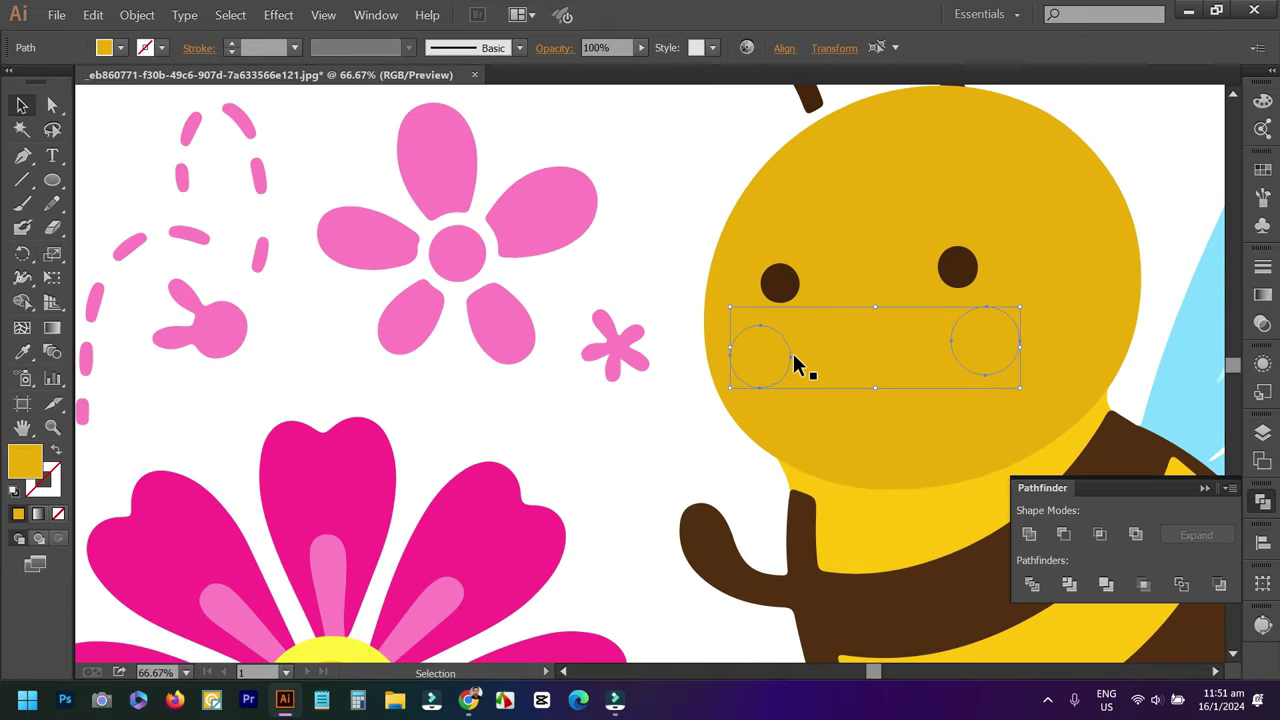
left_click(22, 352)
scroll(718, 355, "down", 2)
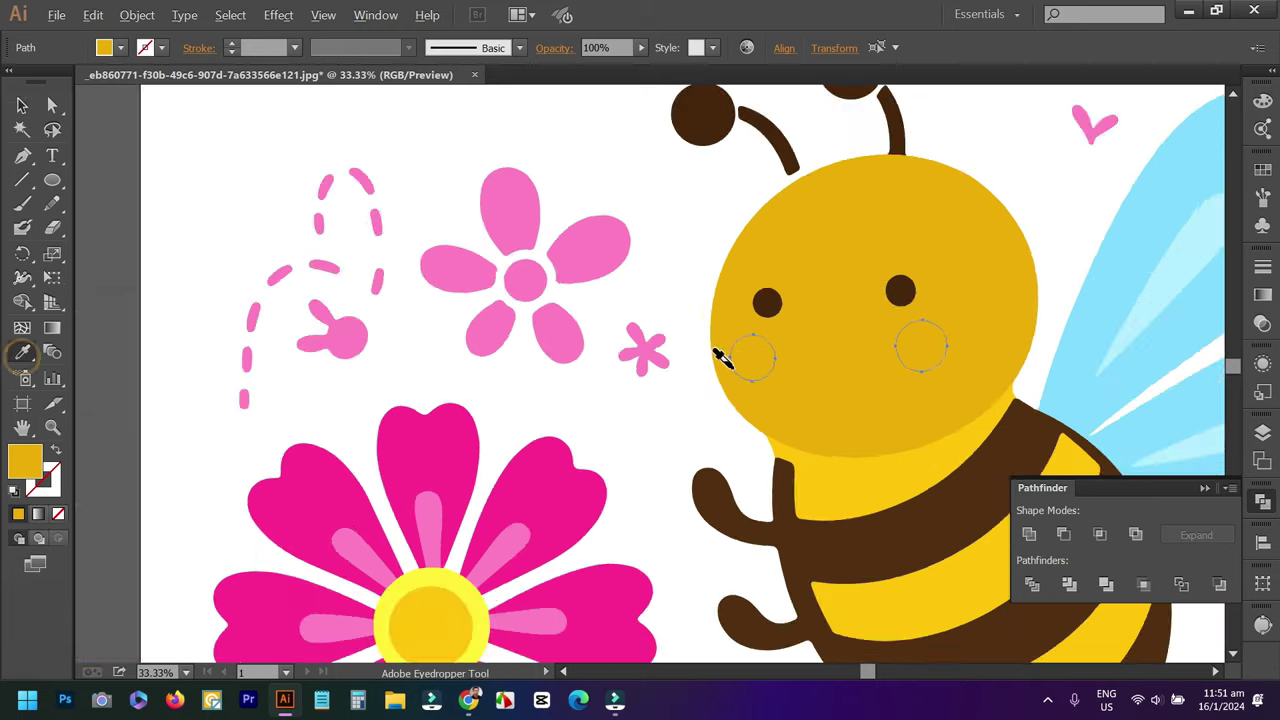
scroll(700, 360, "down", 2)
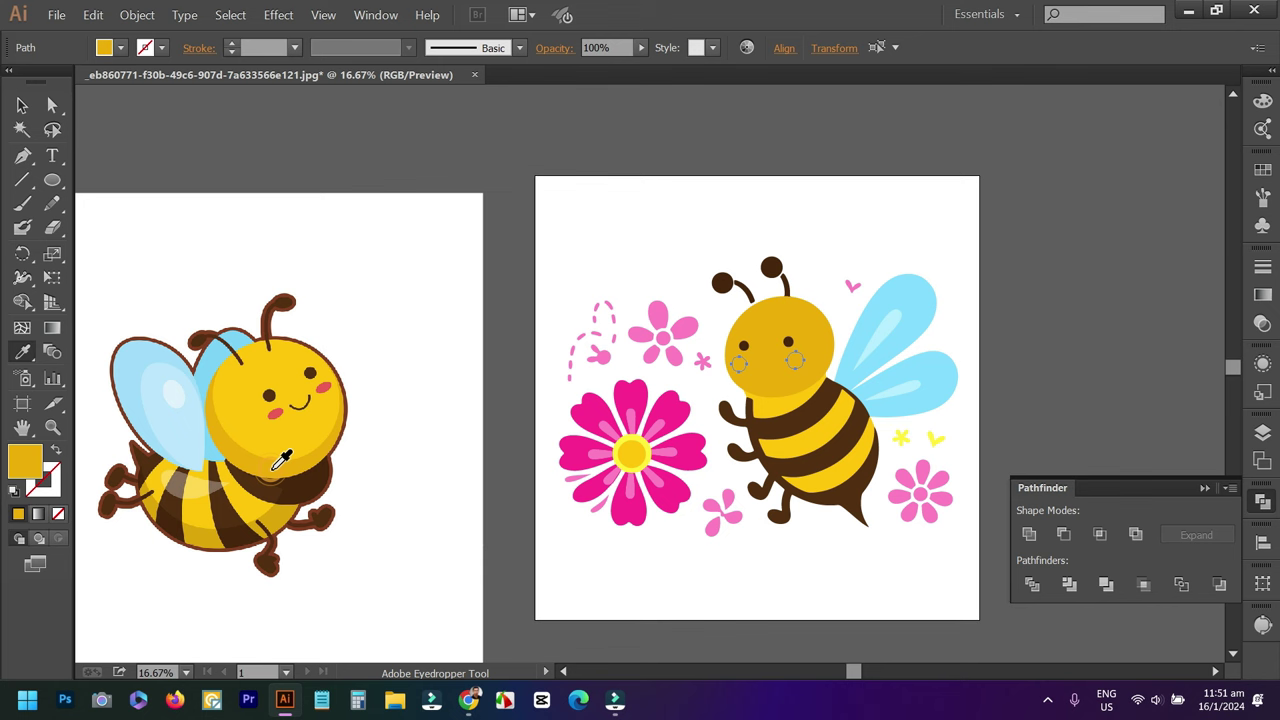
left_click(293, 437)
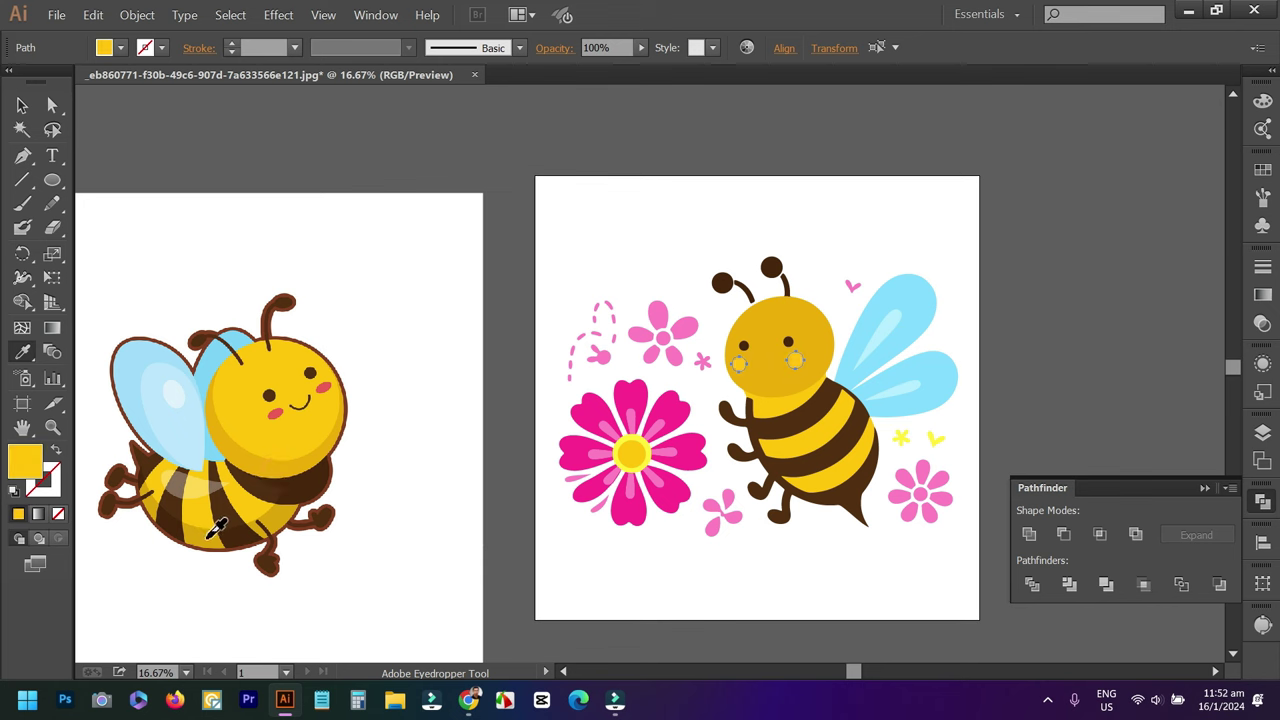
left_click(208, 538)
scroll(380, 398, "up", 1, "alt")
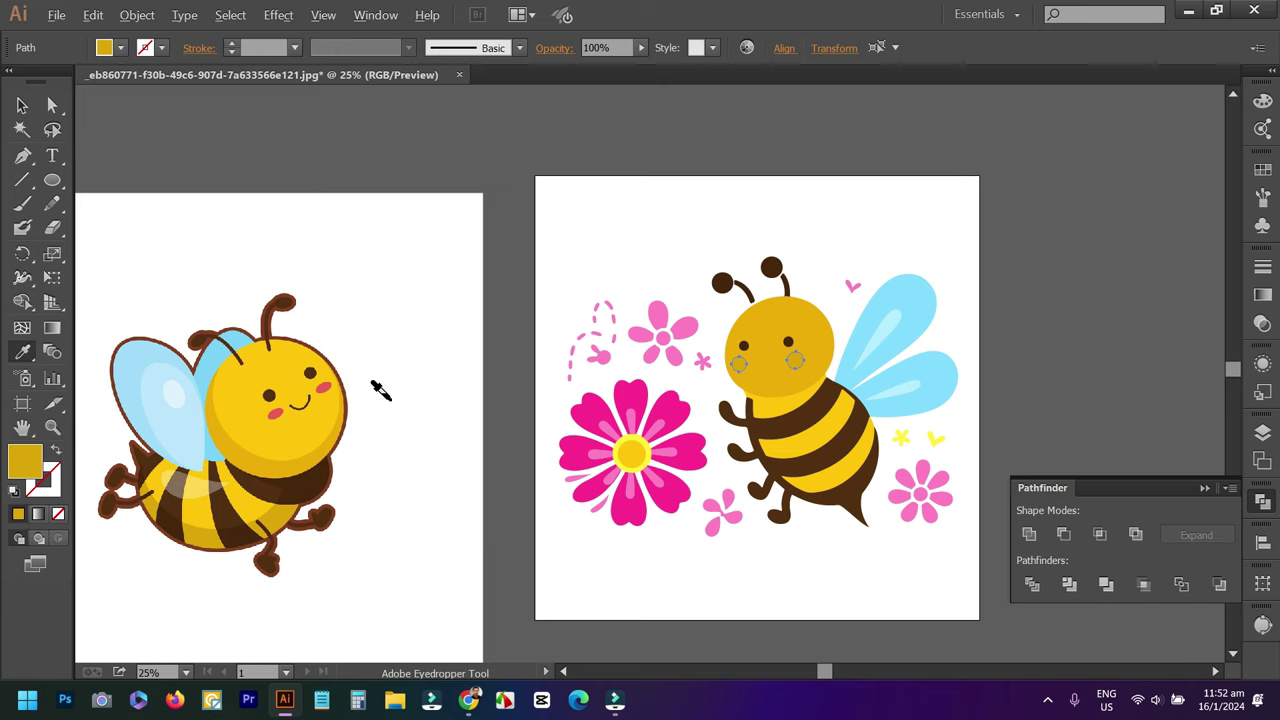
left_click(289, 426)
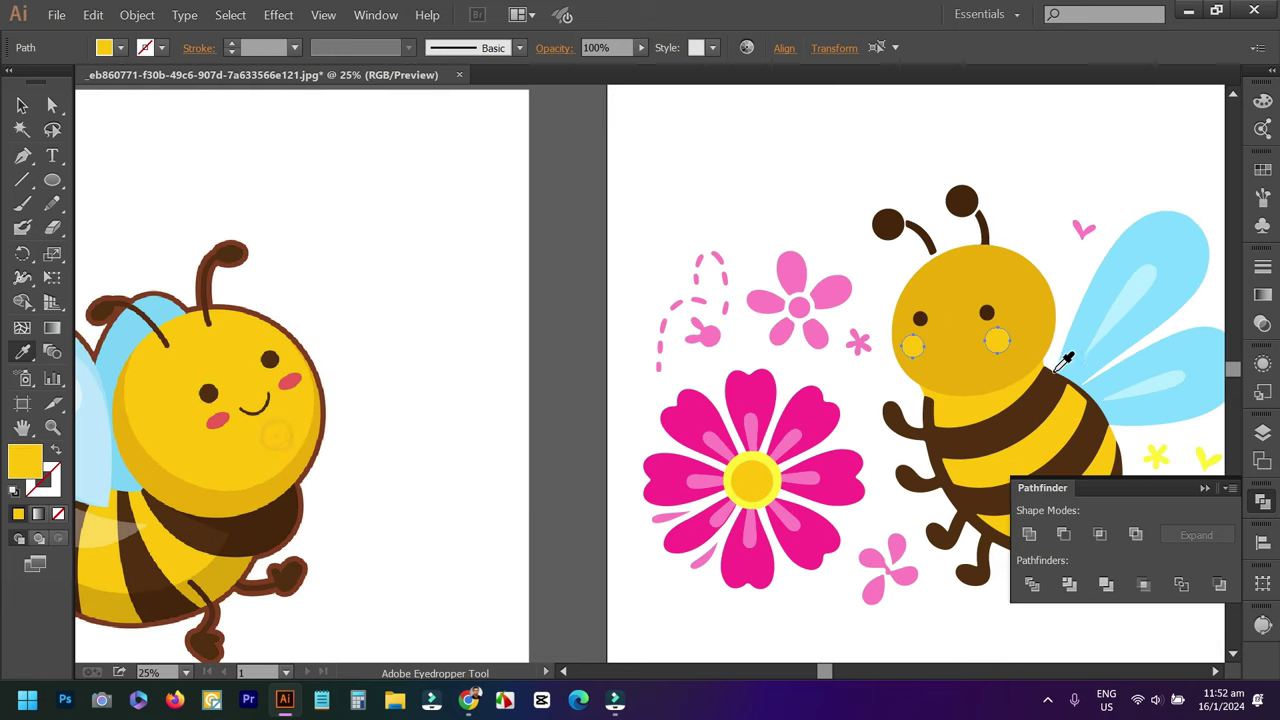
scroll(1065, 350, "up", 1, "alt")
scroll(1065, 350, "up", 1, "alt")
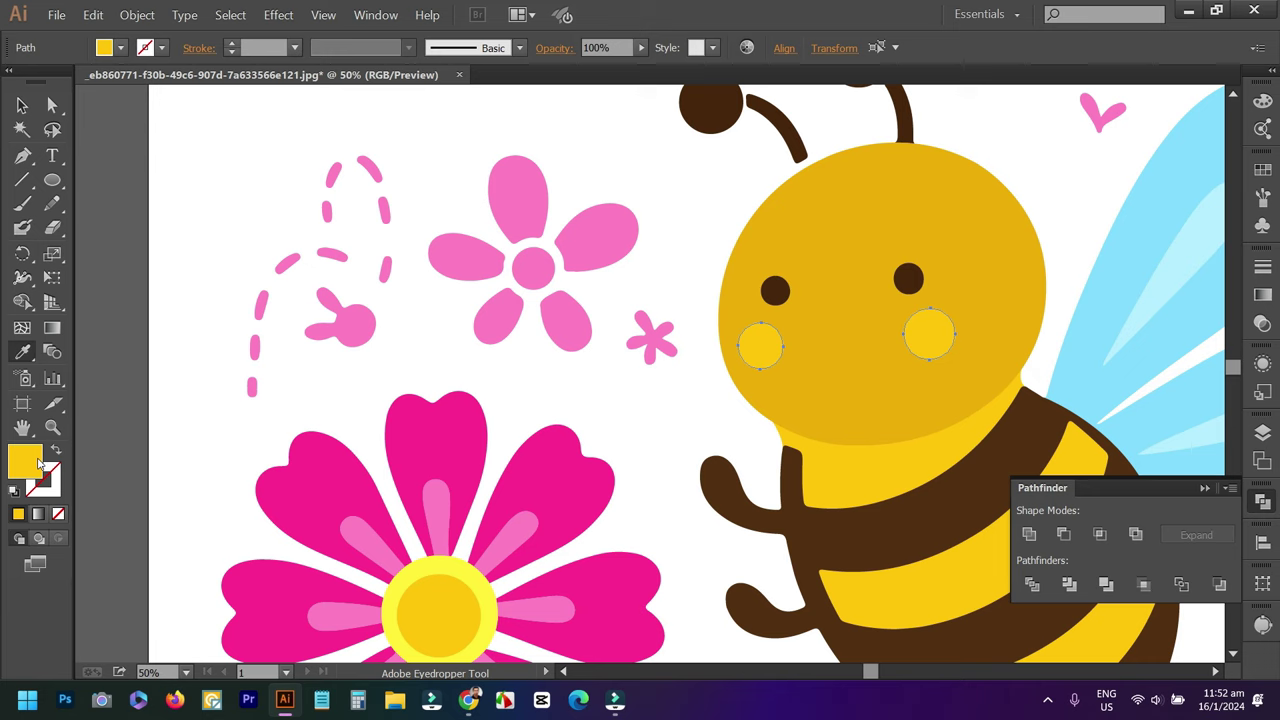
Fill the bee's cheeks with a soft light pink, FFB6D9, using the Color Picker.
double_click(38, 462)
left_click(831, 280)
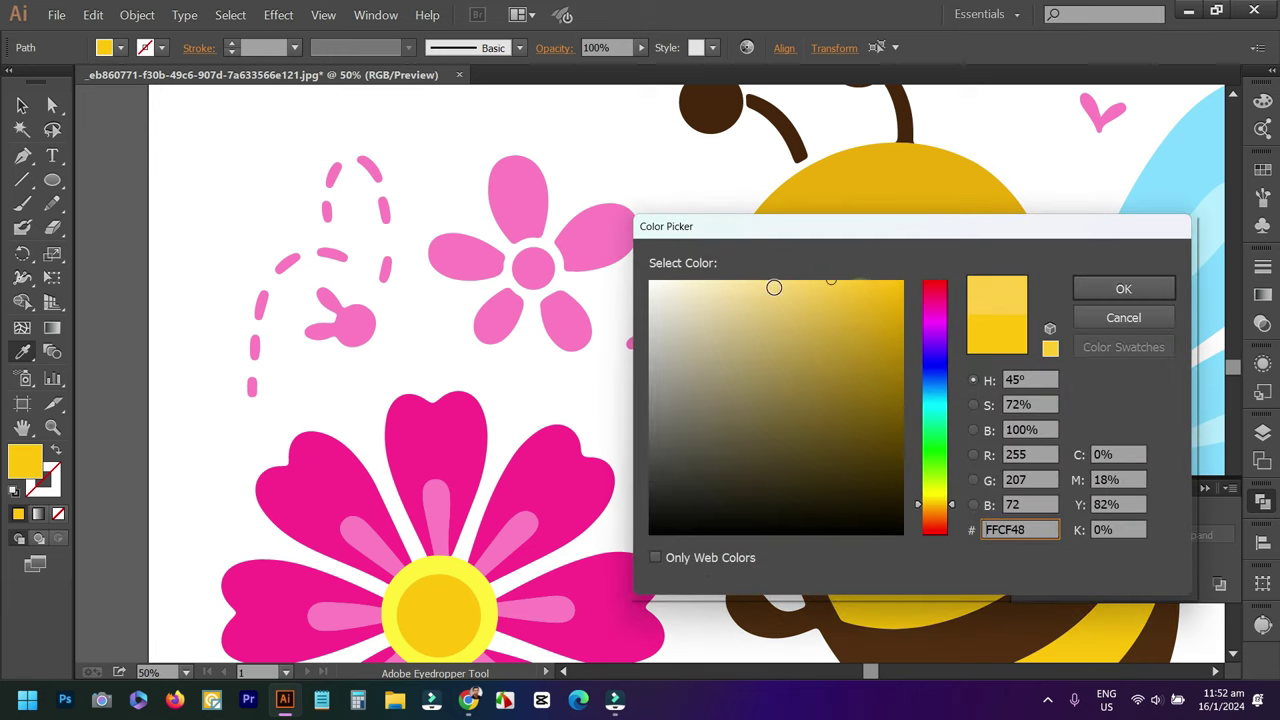
left_click(943, 318)
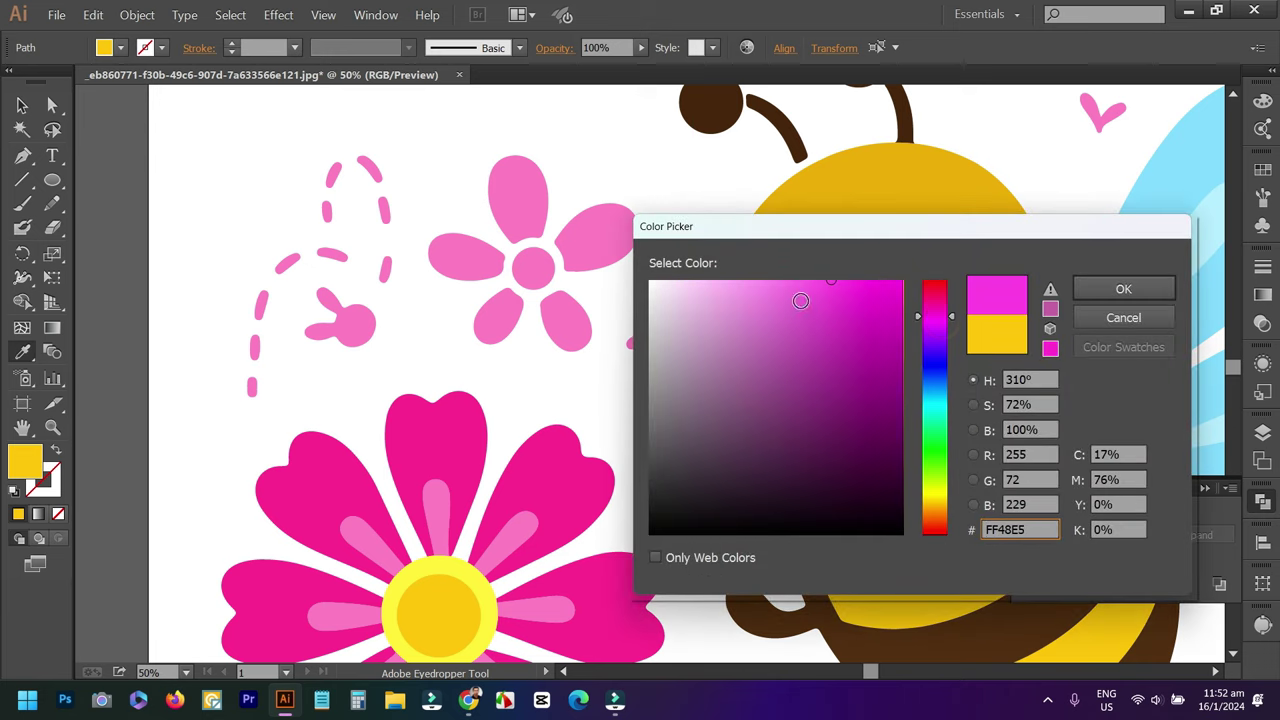
left_click_drag(926, 311, 763, 264)
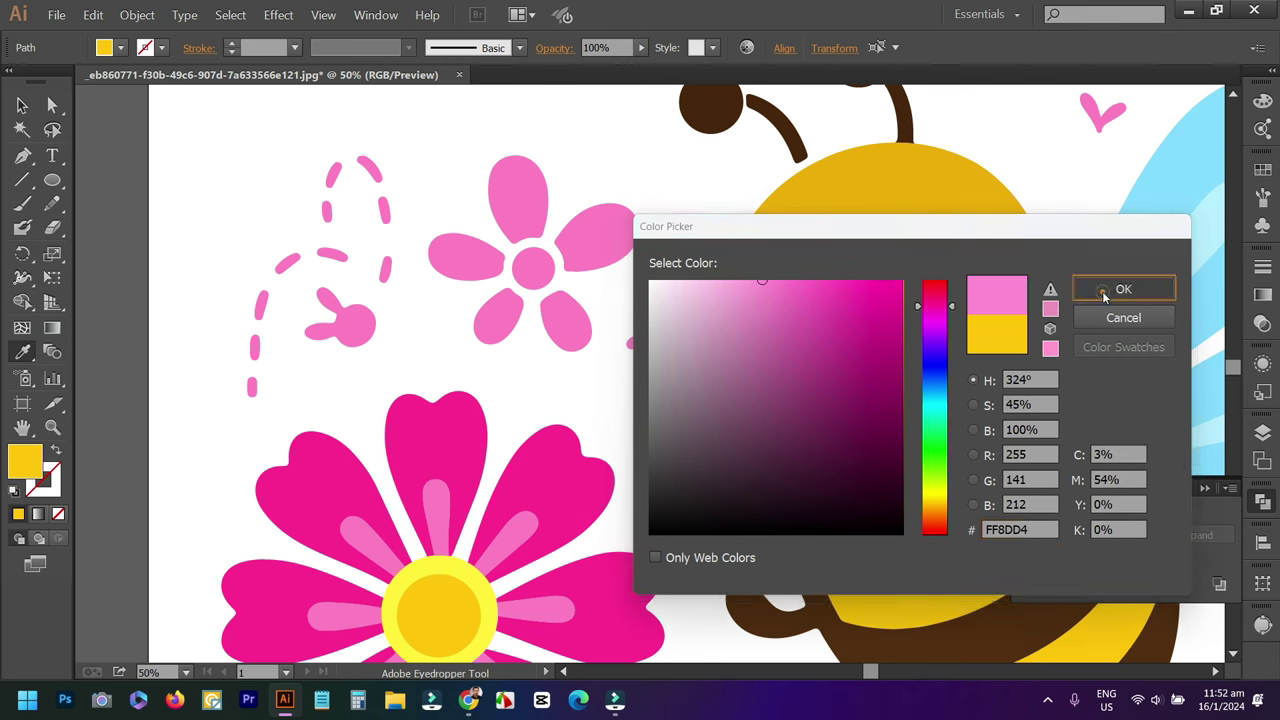
left_click(1098, 289)
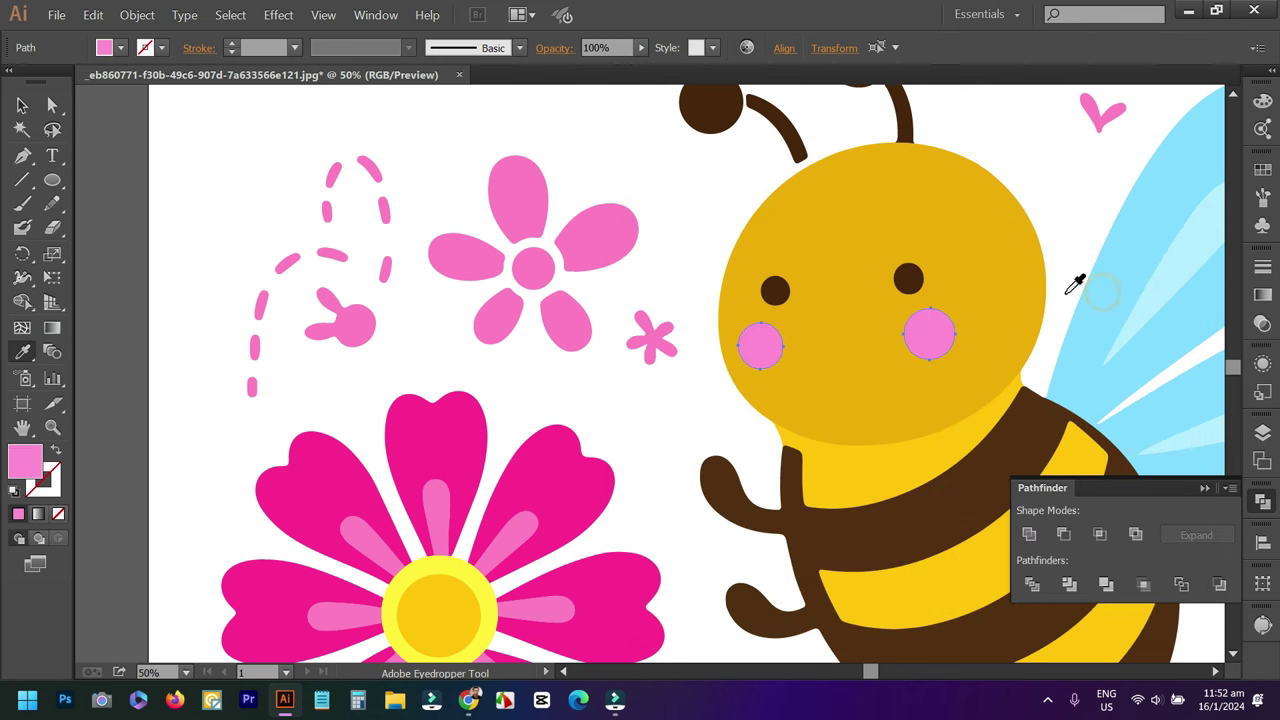
double_click(25, 461)
left_click_drag(754, 300, 728, 260)
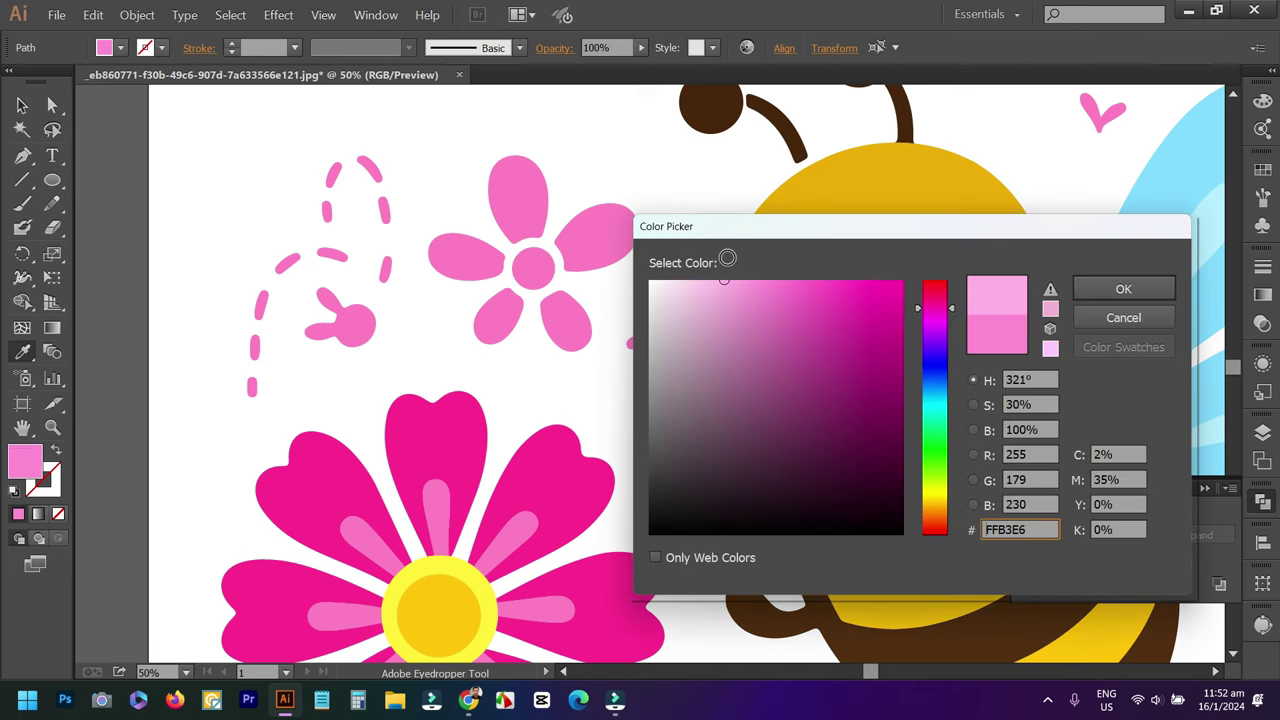
left_click(1123, 289)
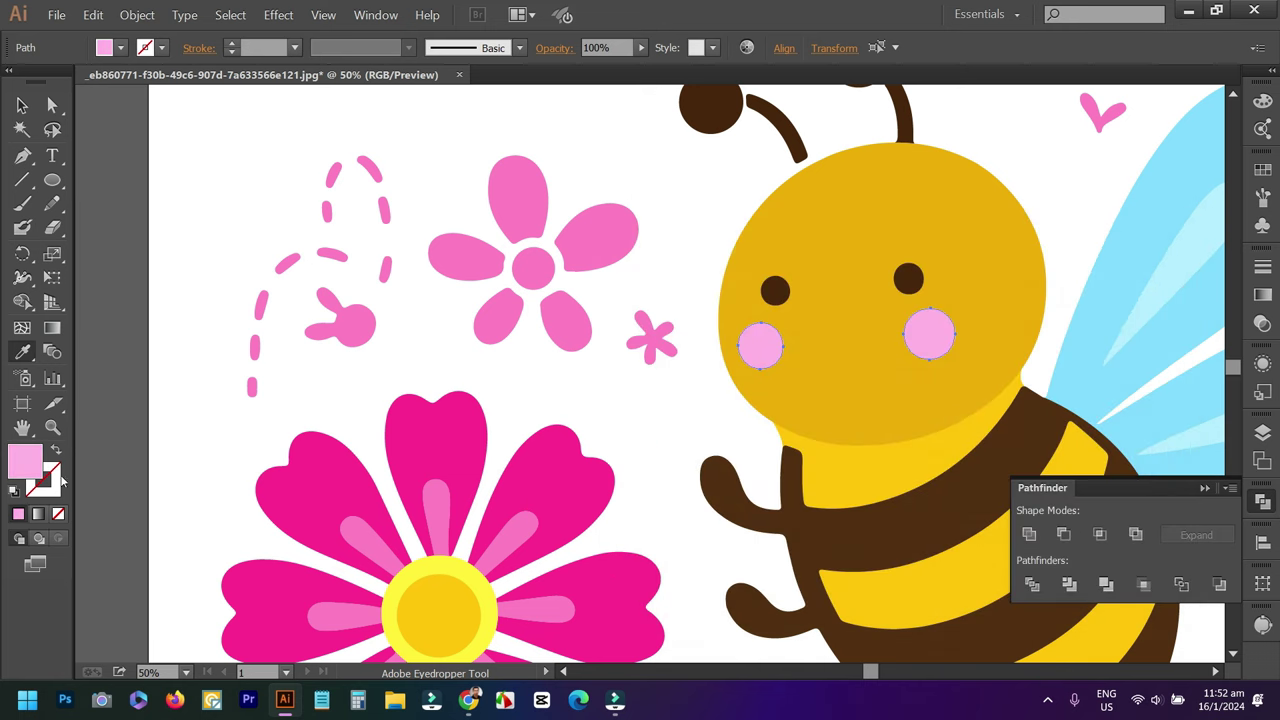
double_click(27, 464)
mouse_move(957, 326)
left_mouse_down()
mouse_move(943, 323)
mouse_move(950, 287)
left_mouse_up()
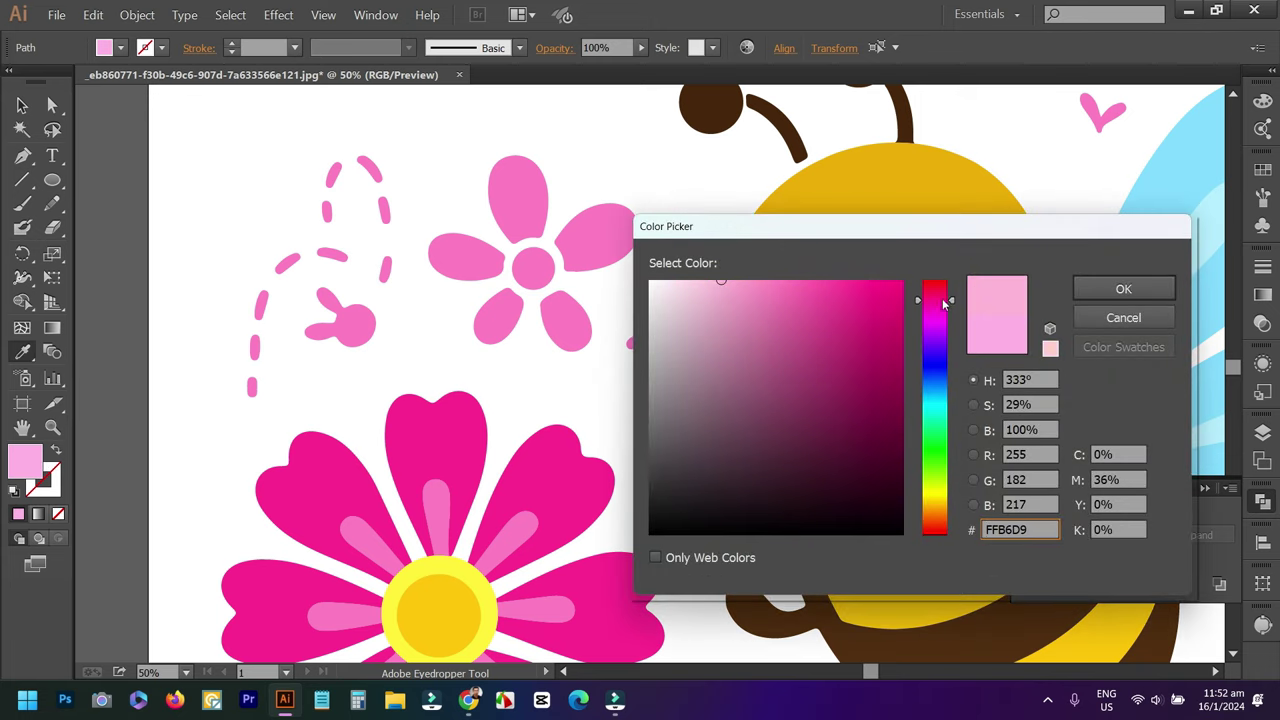
left_click(1100, 289)
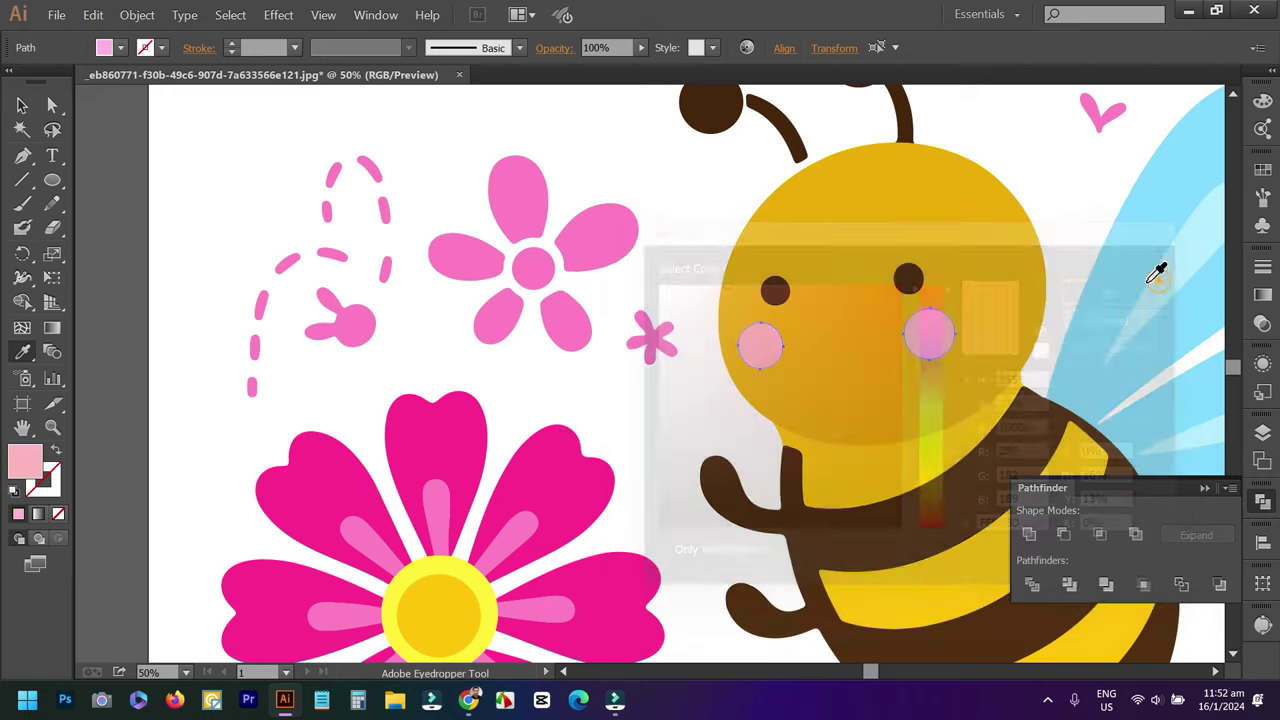
Give the bee's mouth the eyes' dark brown with the Eyedropper.
left_click(22, 105)
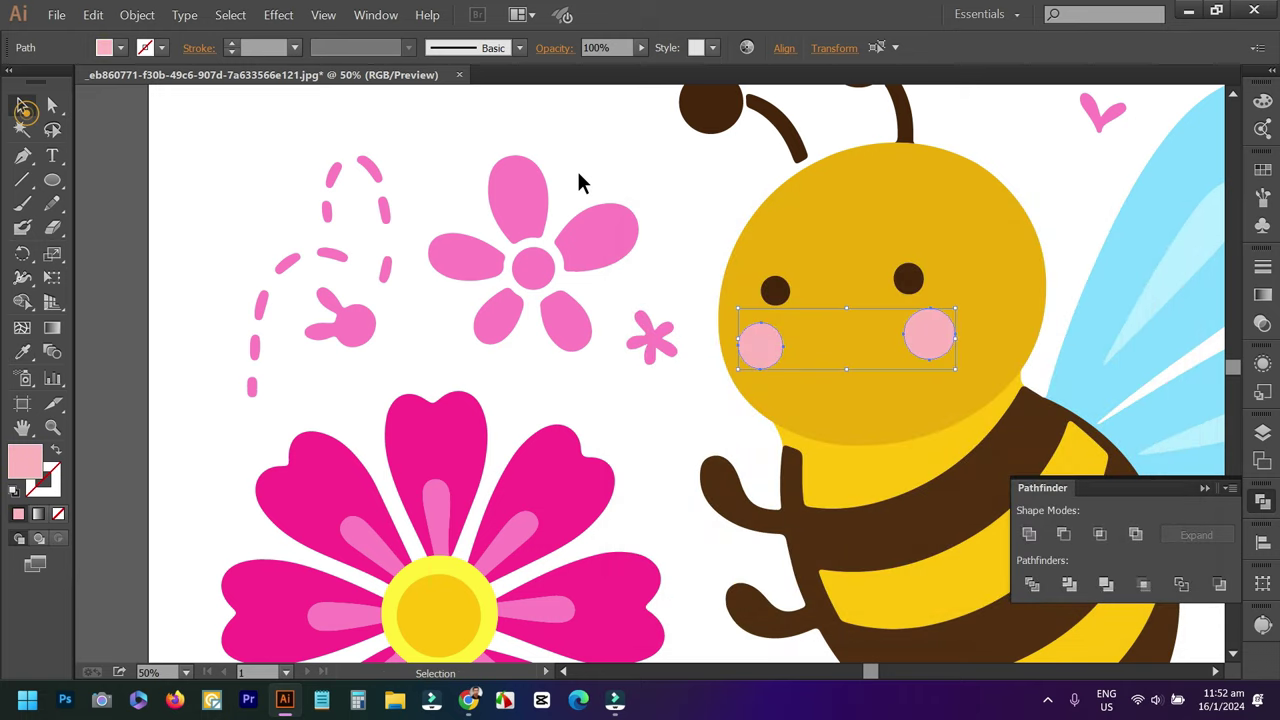
left_click(579, 169)
left_click(845, 353)
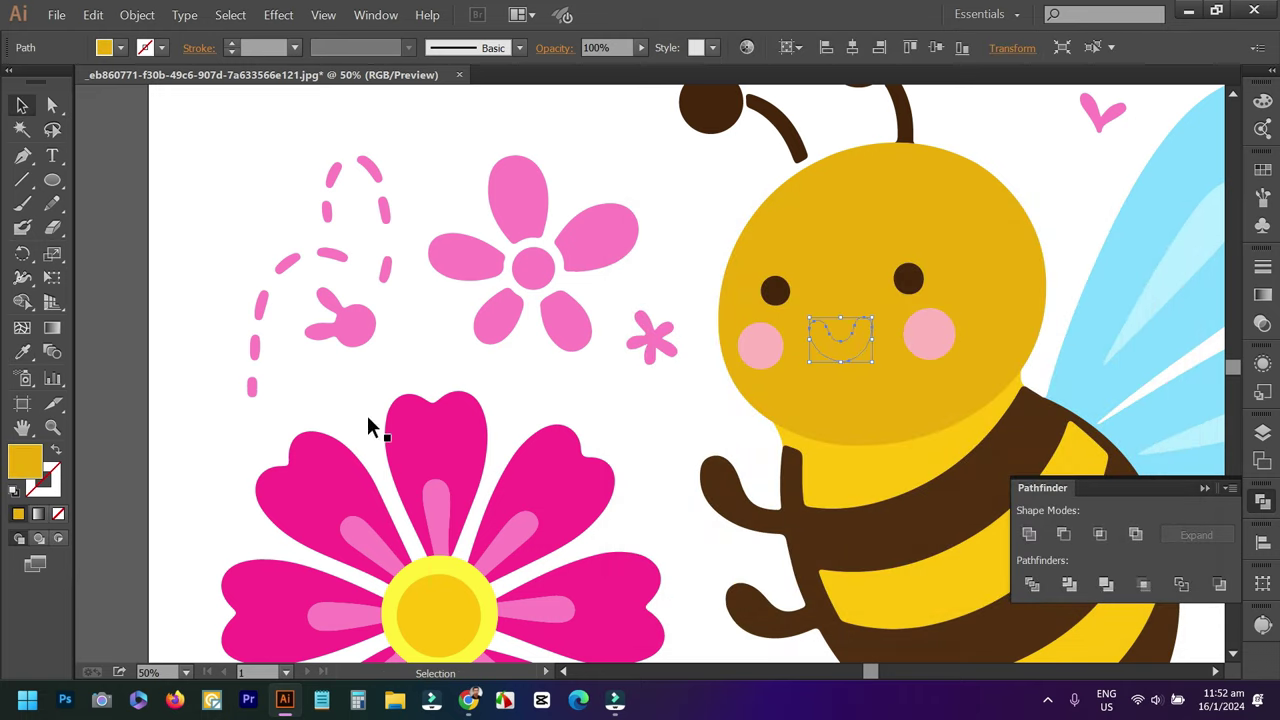
left_click(22, 351)
left_click(910, 279)
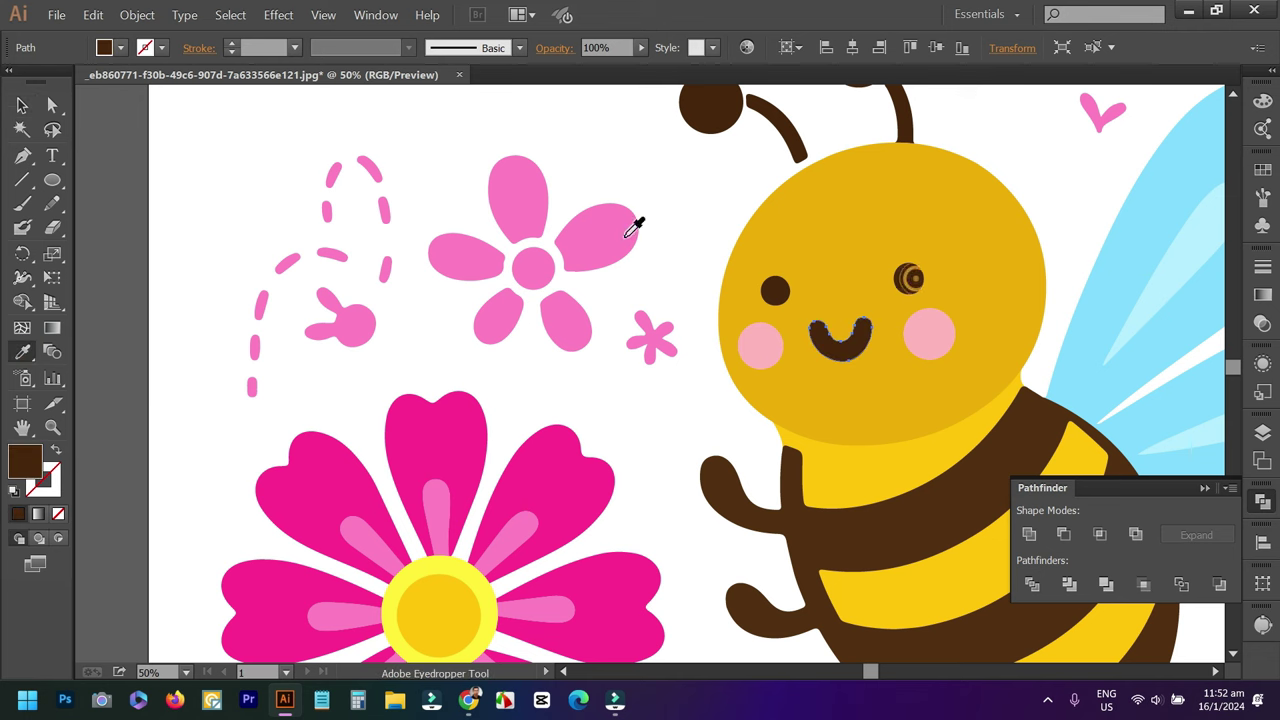
left_click(22, 105)
Recolour the two small yellow hearts pink by sampling the nearby flower colour.
left_click(592, 152)
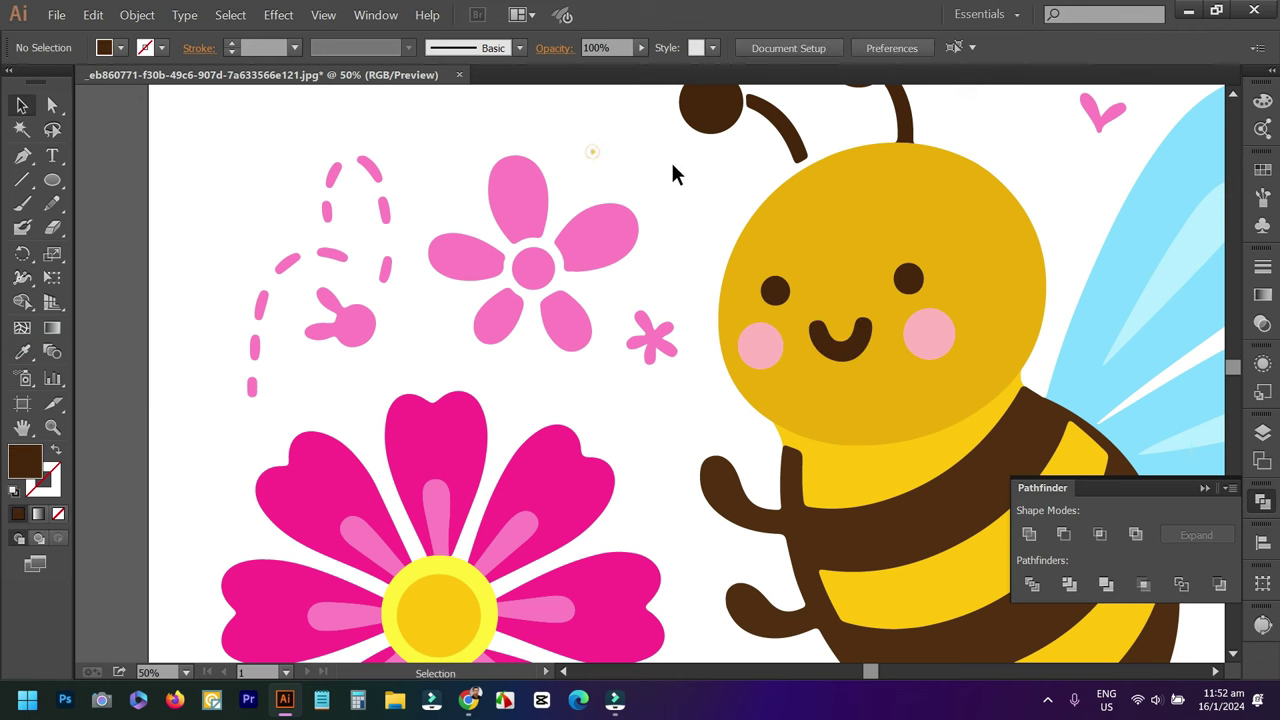
scroll(680, 240, "down", 1)
scroll(700, 300, "down", 3)
scroll(860, 360, "right", 1)
scroll(800, 380, "right", 1)
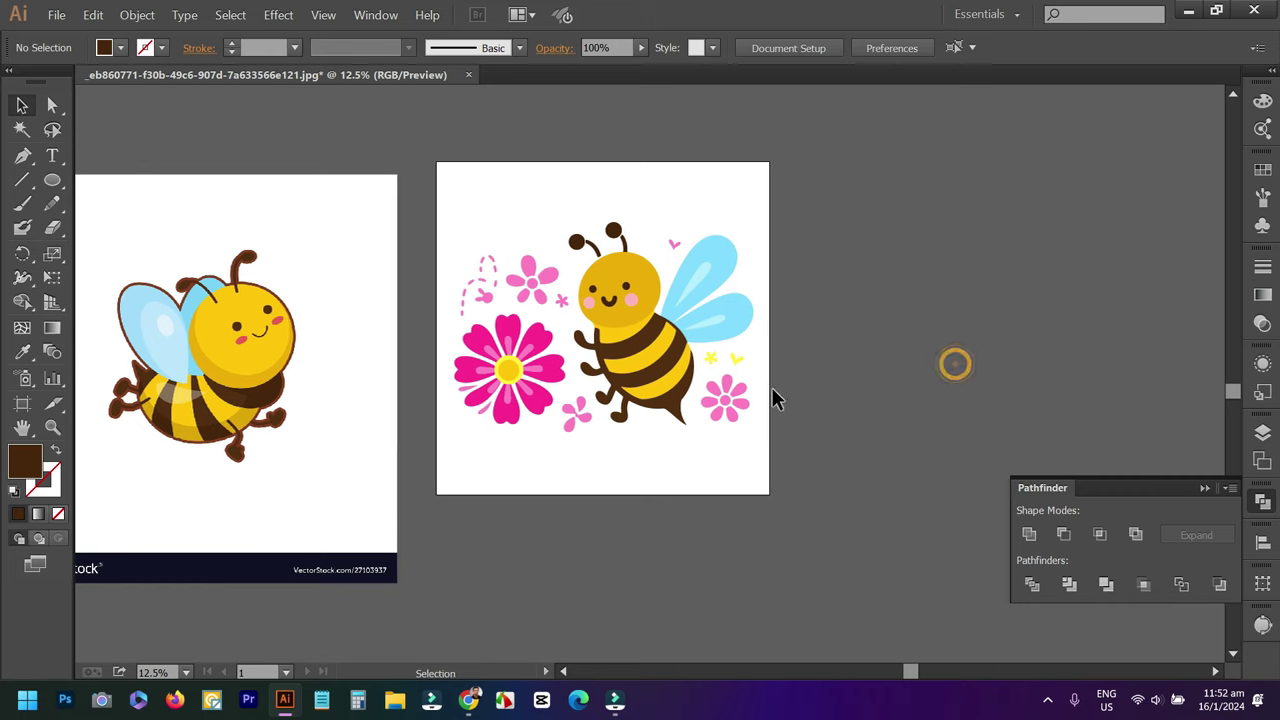
scroll(745, 390, "up", 1)
scroll(711, 380, "up", 1)
left_click_drag(711, 338, 708, 338)
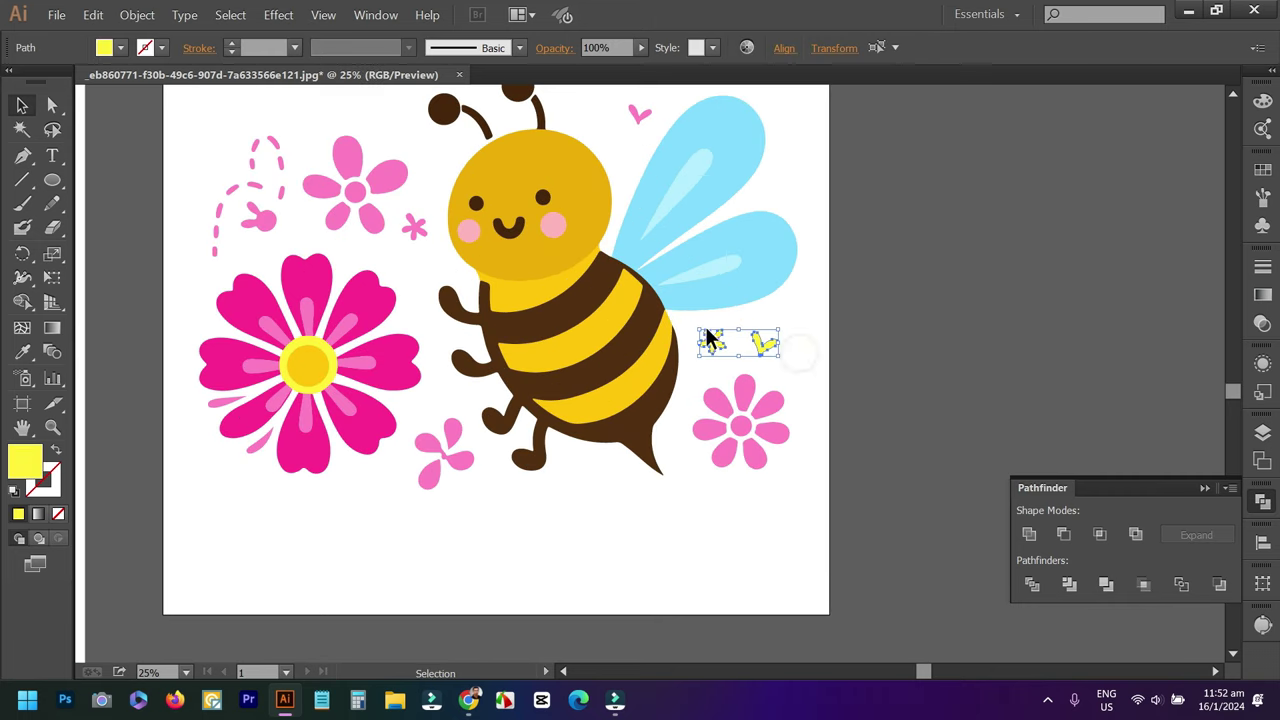
left_click(22, 351)
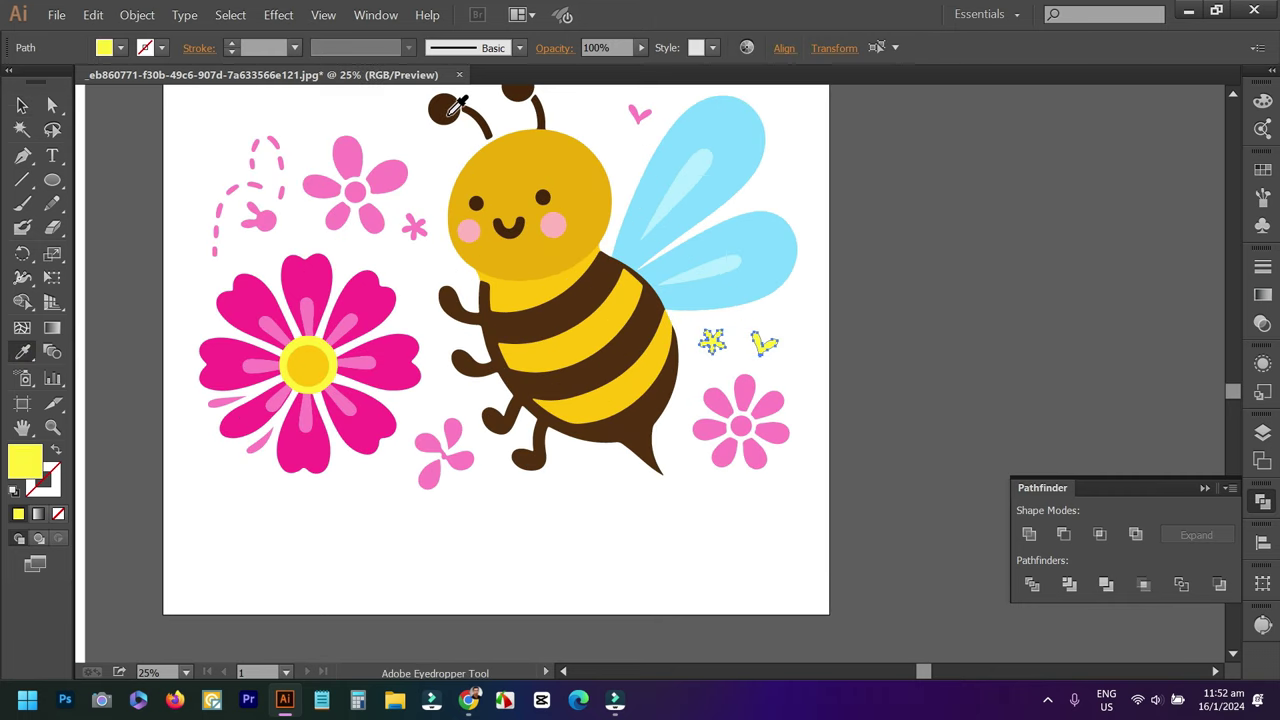
left_click(742, 390)
key("v")
left_click(897, 343)
Delete the leftover original bee image beside the artboard.
key("ctrl+minus")
key("ctrl+minus")
key("ctrl+minus")
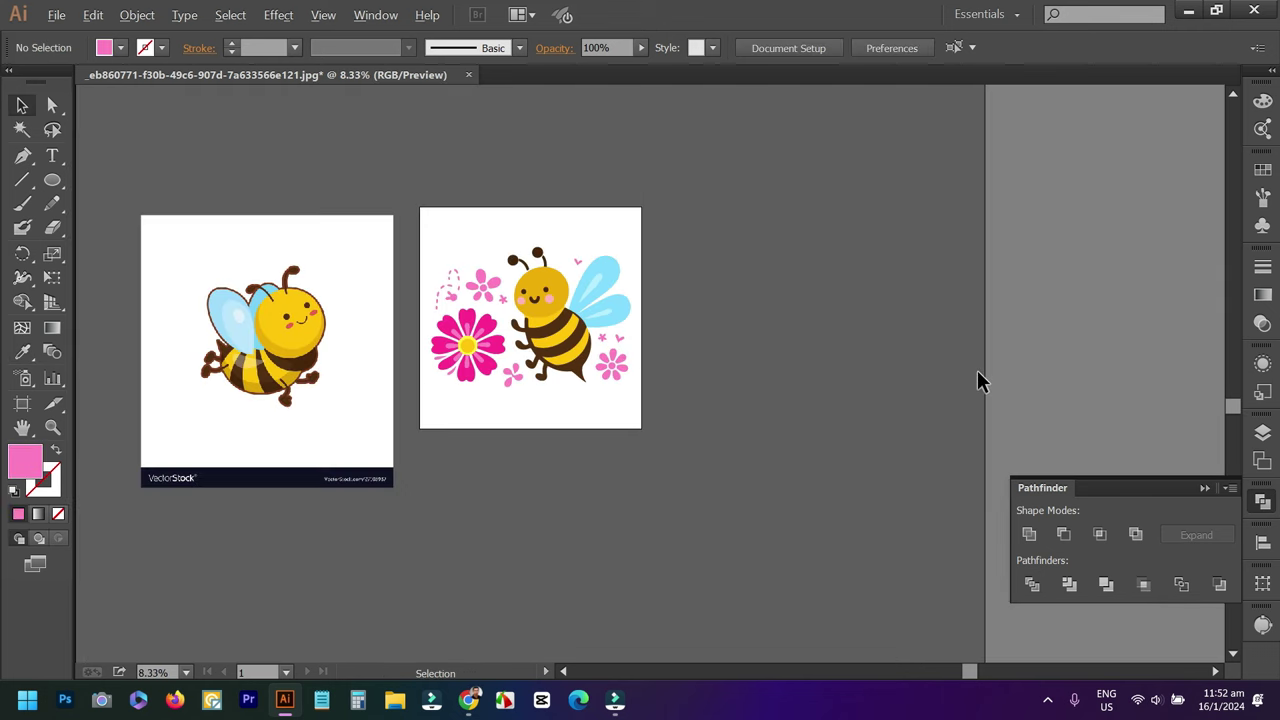
left_click_drag(188, 233, 326, 423)
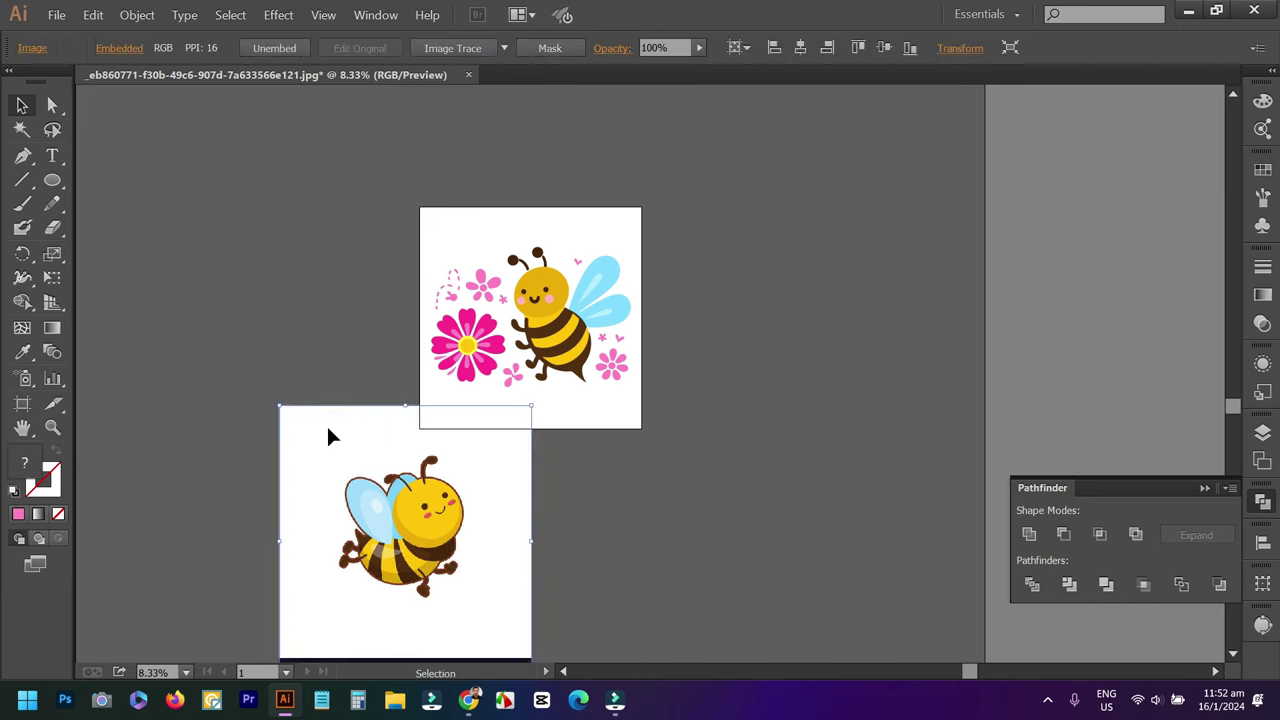
key("Delete")
scroll(446, 357, "up", 1)
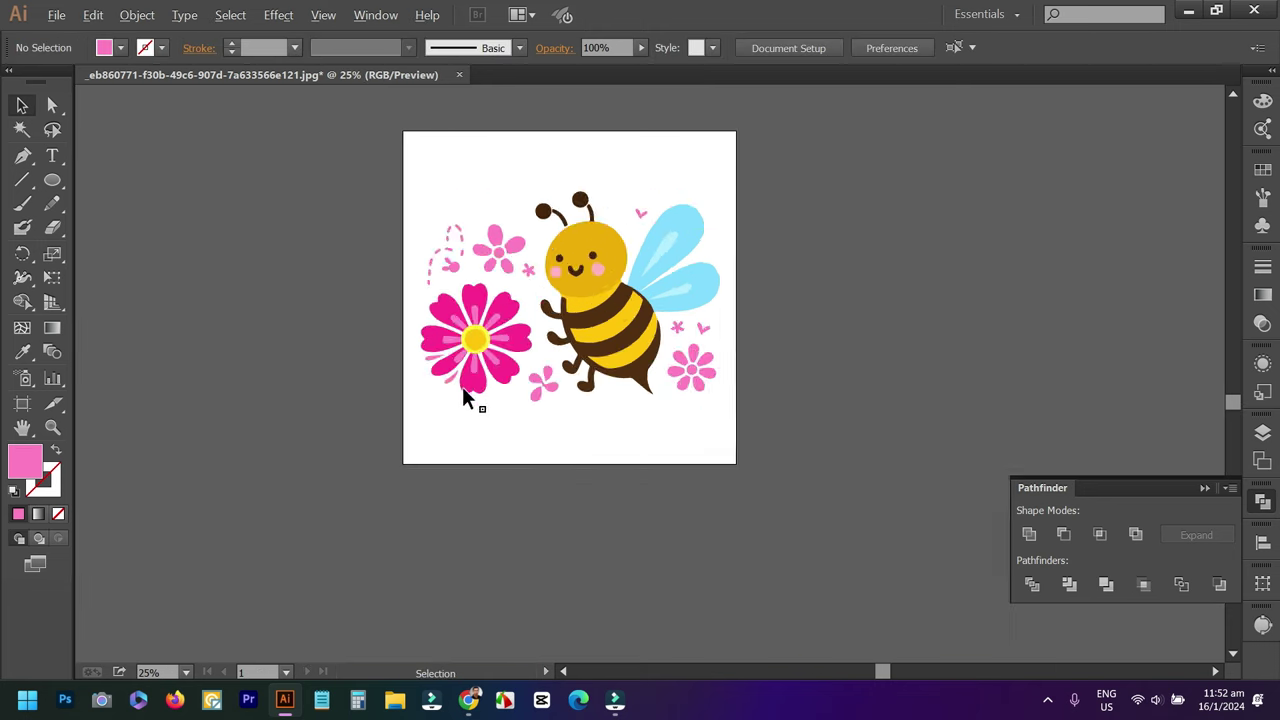
scroll(446, 360, "up", 2)
left_click_drag(814, 449, 726, 555)
Delete the small pink four-petal shape, the pink star and the blob at the trail's end.
scroll(553, 543, "up", 1)
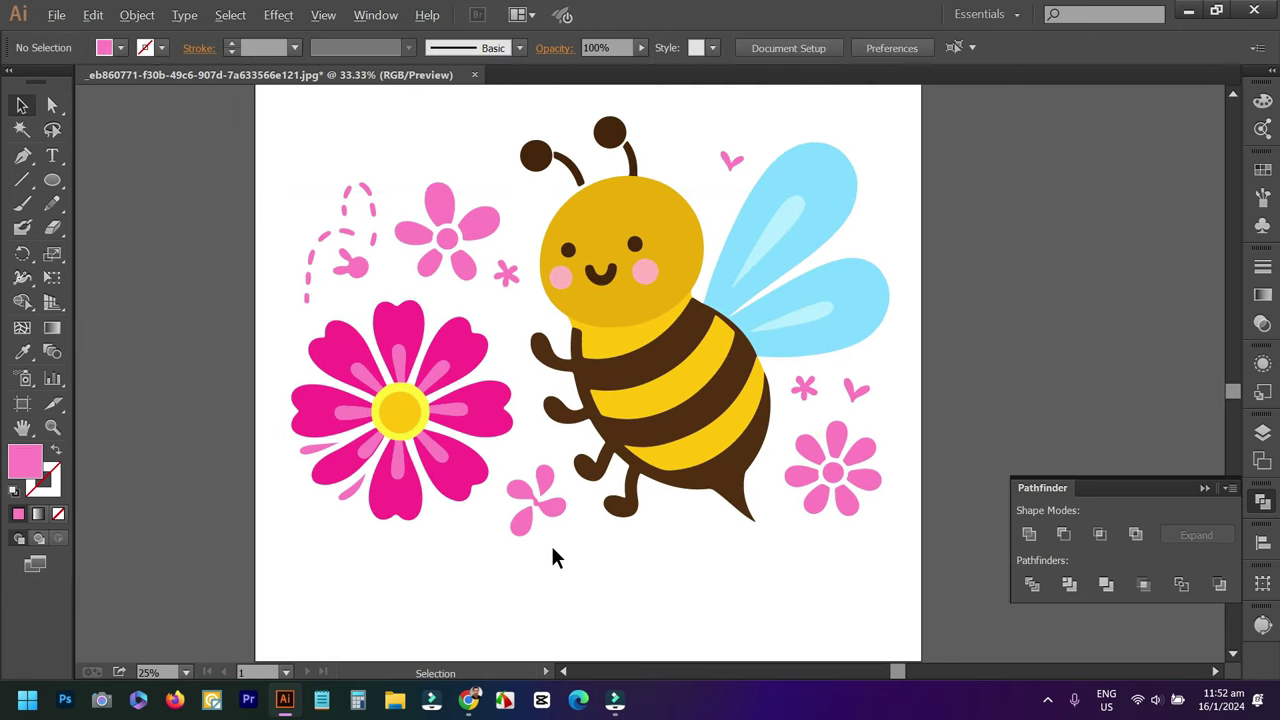
left_click(556, 524)
key("Delete")
left_click(494, 186)
key("Delete")
left_click(289, 172)
key("Delete")
Delete the small star and small heart beside the right flower.
scroll(327, 206, "up", 1)
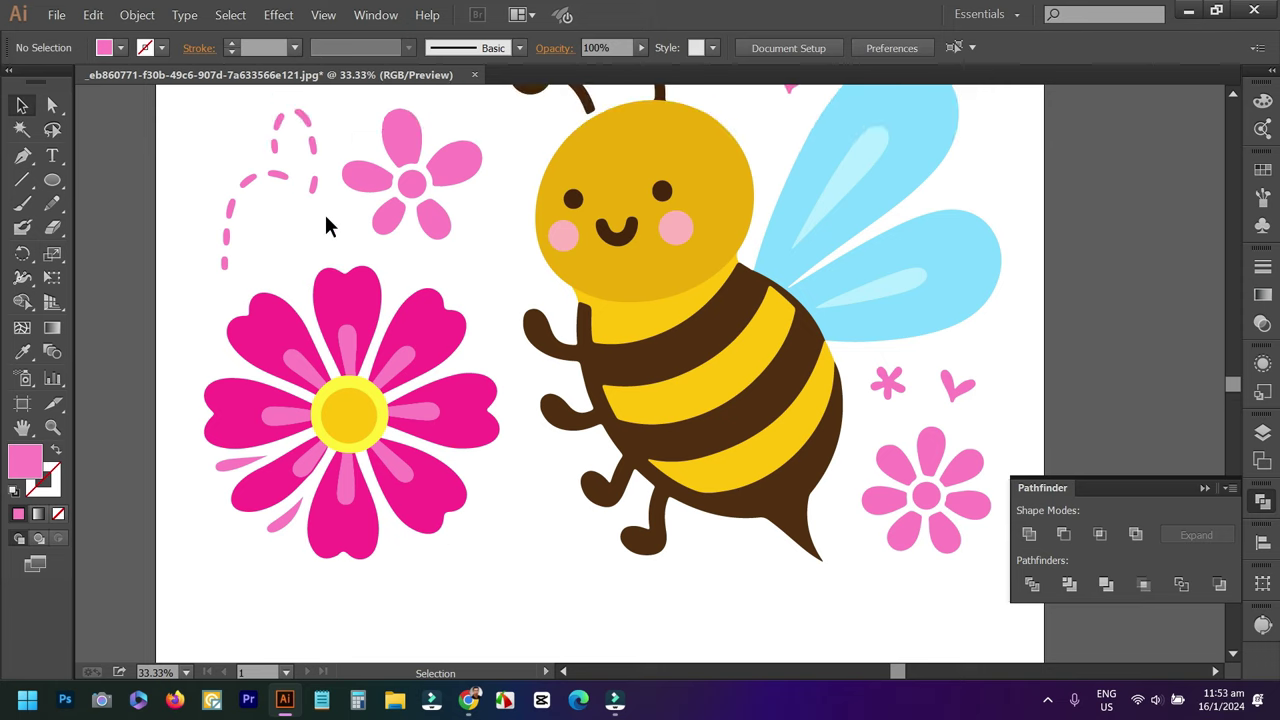
scroll(324, 212, "up", 1)
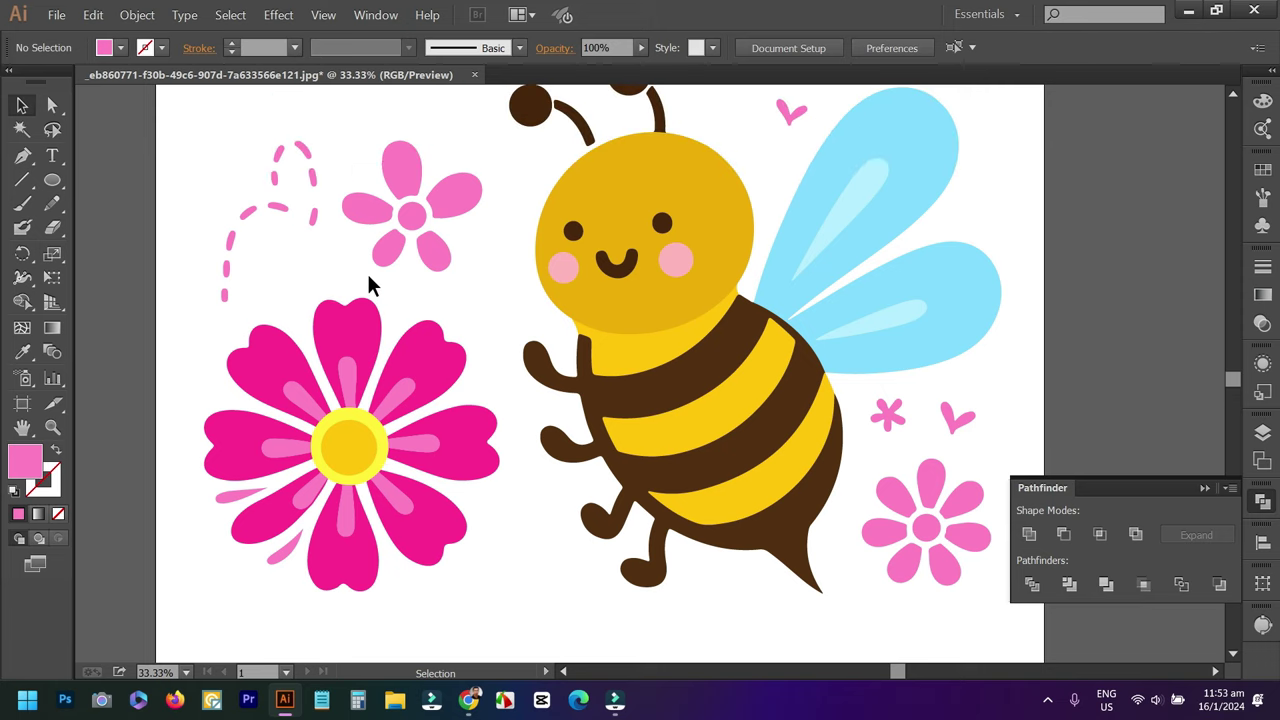
scroll(369, 286, "down", 2)
scroll(635, 351, "up", 3)
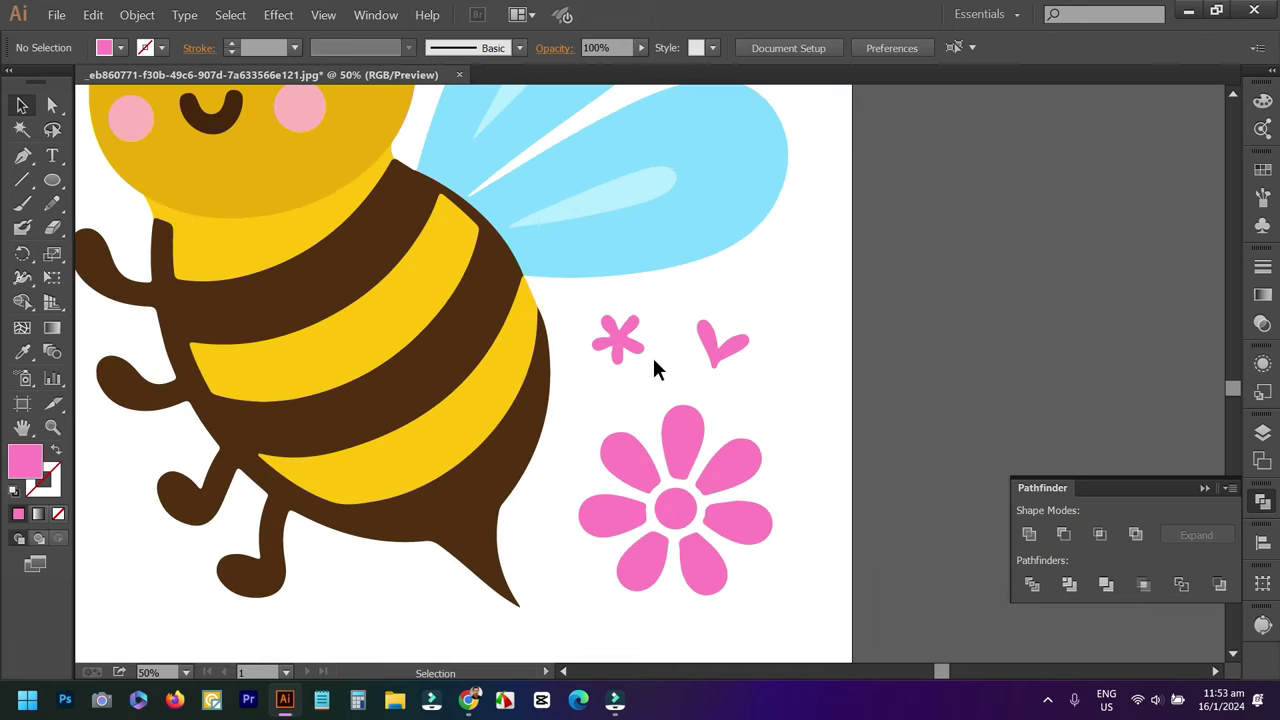
left_click(621, 347)
key("Delete")
left_click(722, 343)
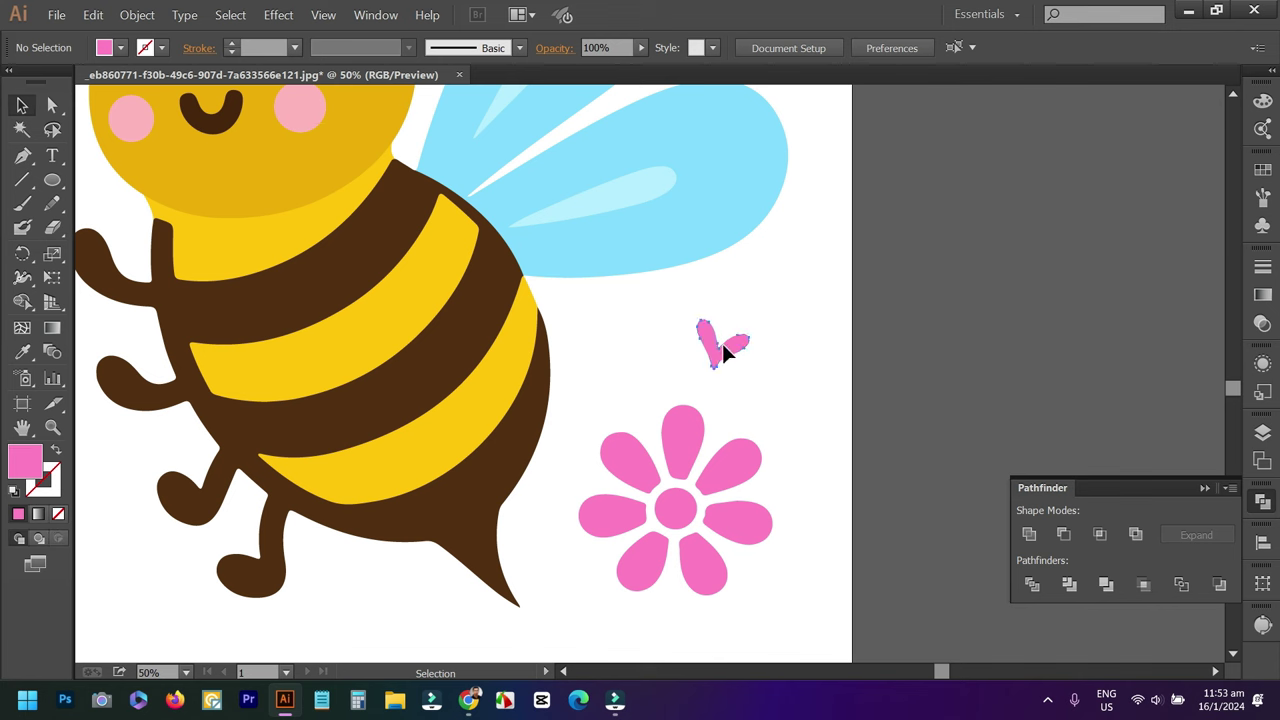
key("Delete")
scroll(740, 350, "down", 1)
scroll(757, 378, "down", 1)
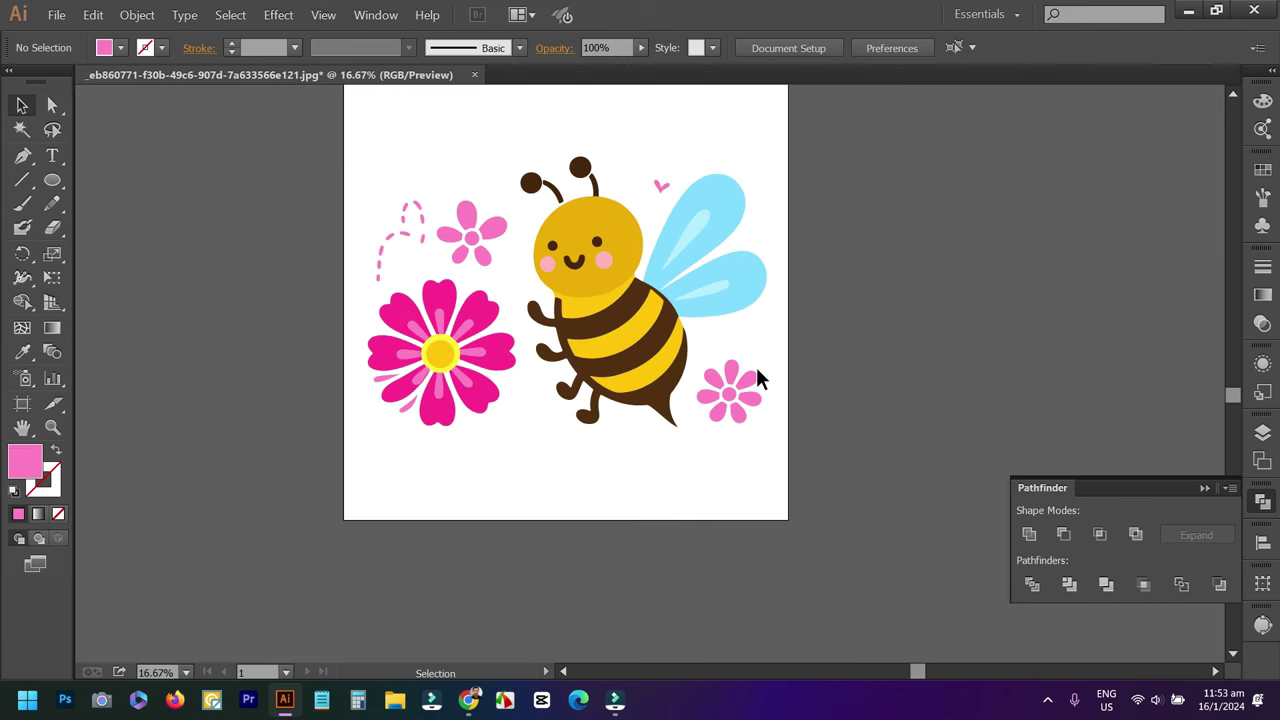
Enlarge the heart above the bee's wing near its antenna.
left_click(658, 185)
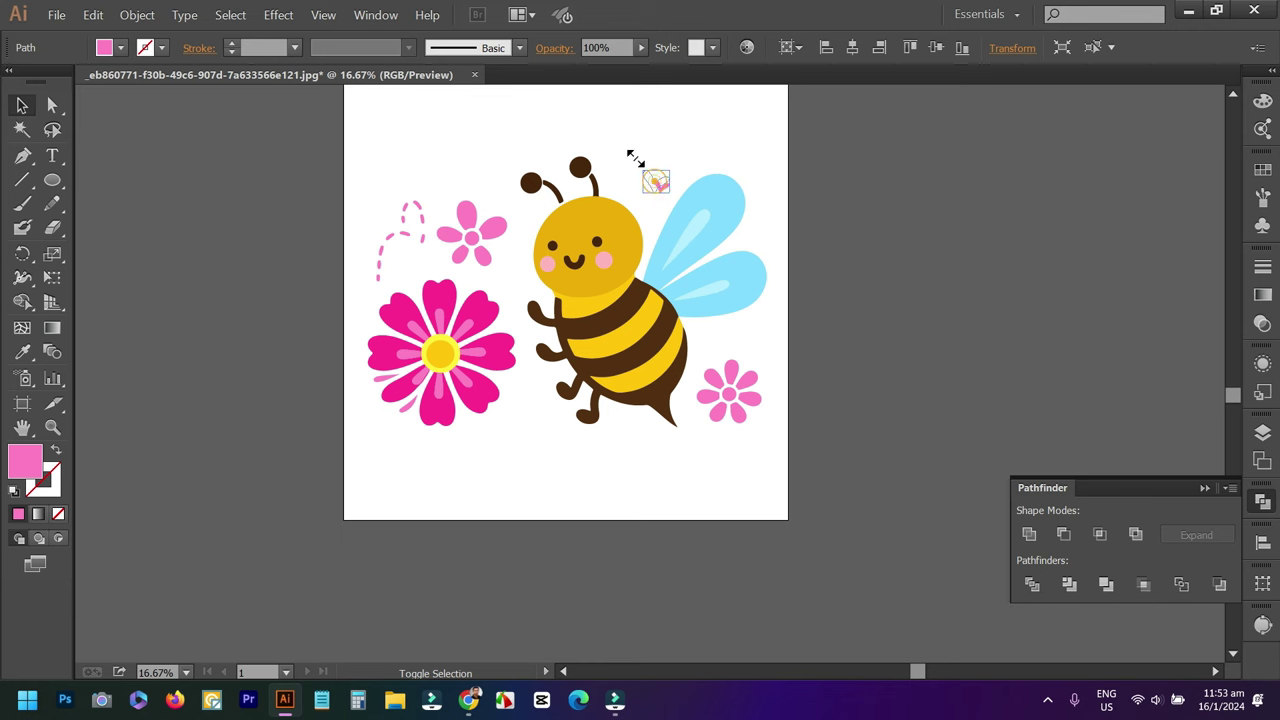
left_click_drag(660, 185, 634, 163)
left_click(712, 163)
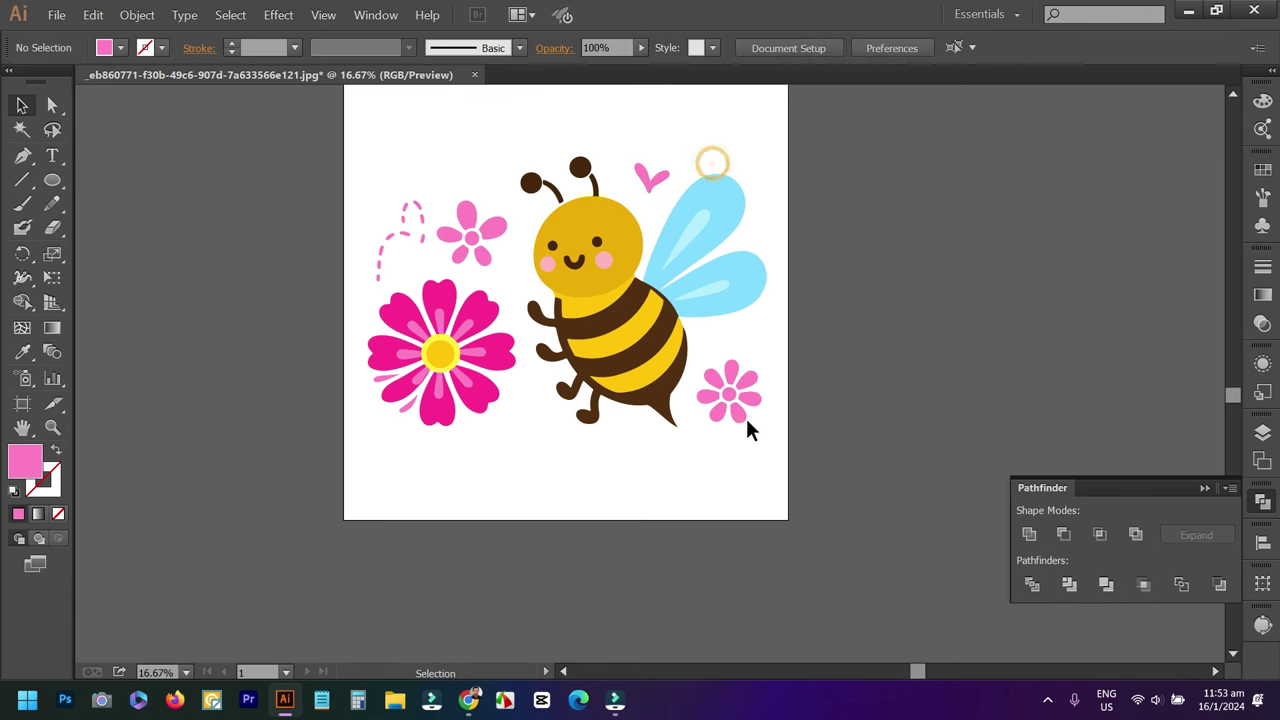
Place a rotated copy of the small pink flower above the bee's left antenna.
mouse_move(745, 438)
left_mouse_down()
mouse_move(710, 358)
mouse_move(748, 404)
mouse_move(551, 426)
mouse_move(552, 448)
left_mouse_up()
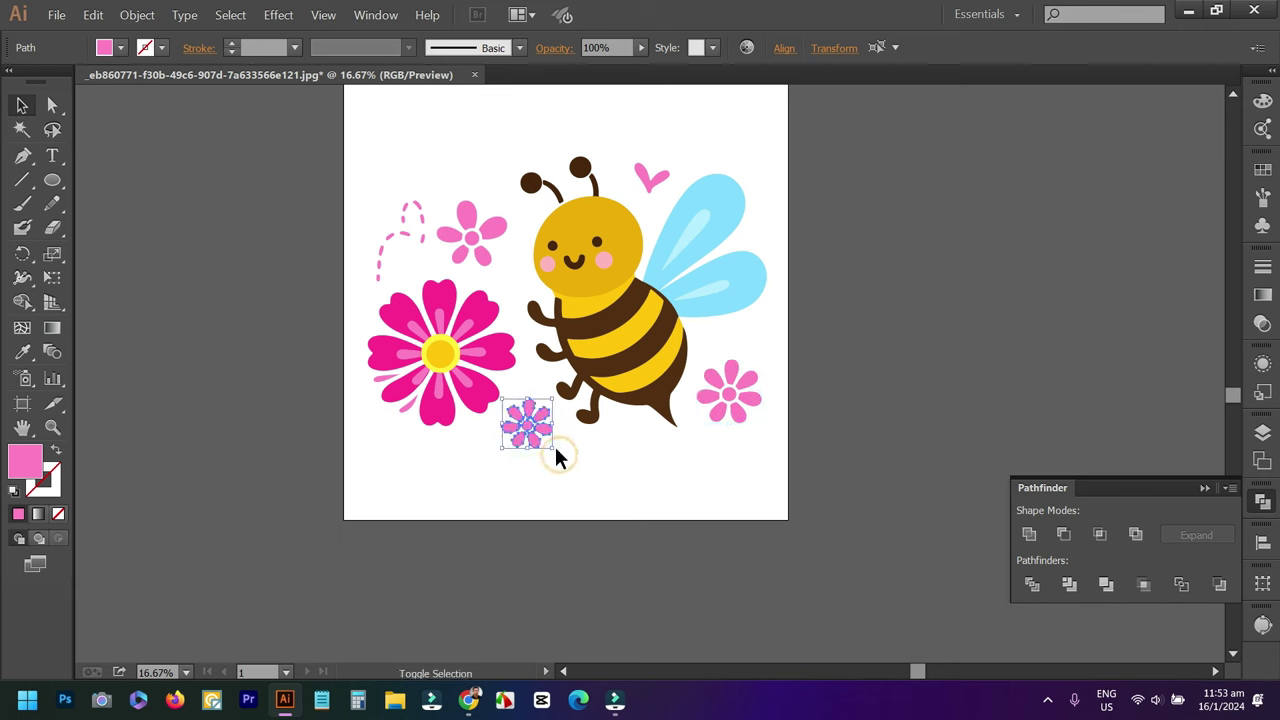
left_click(577, 457)
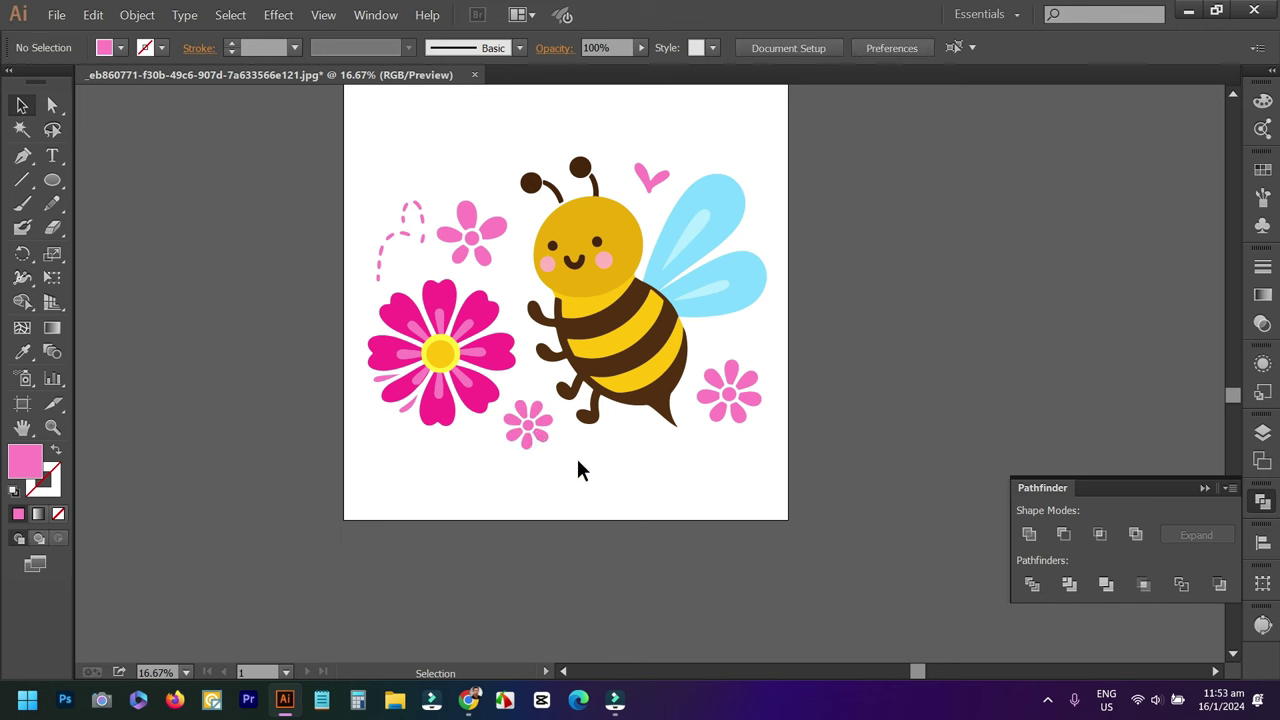
left_click_drag(513, 395, 580, 437)
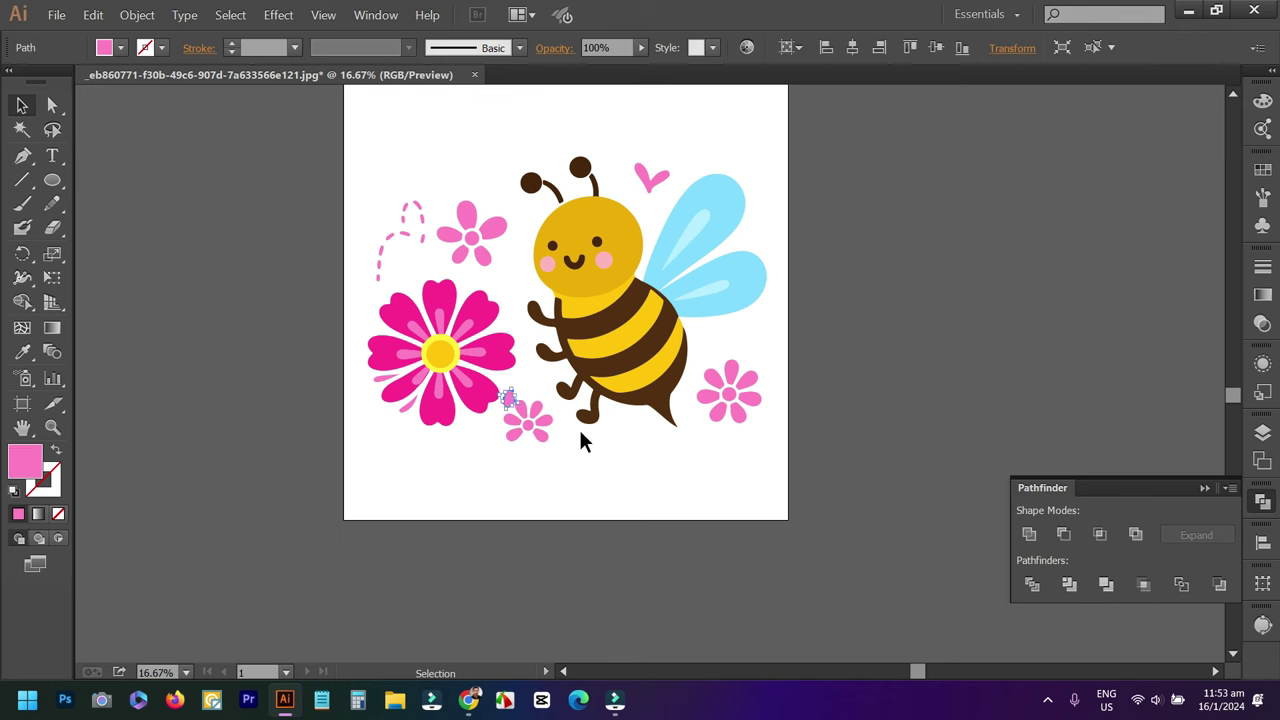
mouse_move(506, 413)
left_mouse_down()
mouse_move(534, 428)
mouse_move(512, 150)
left_mouse_up()
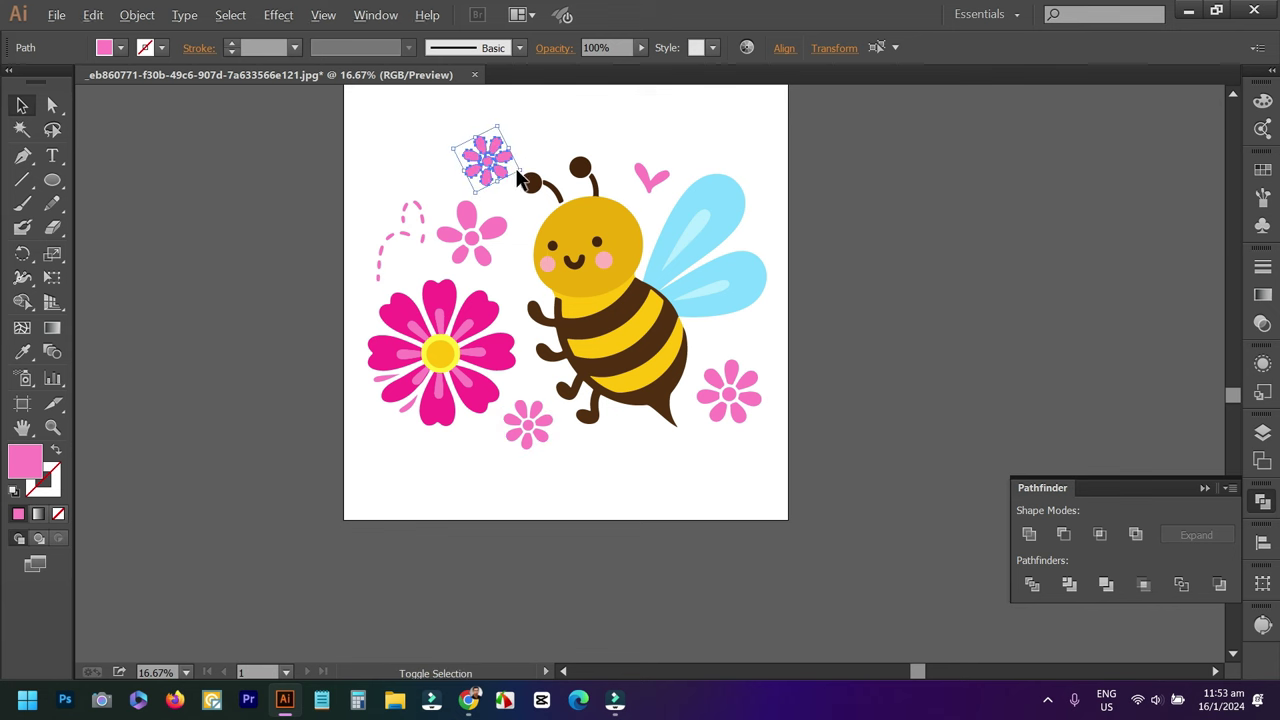
left_click(531, 160)
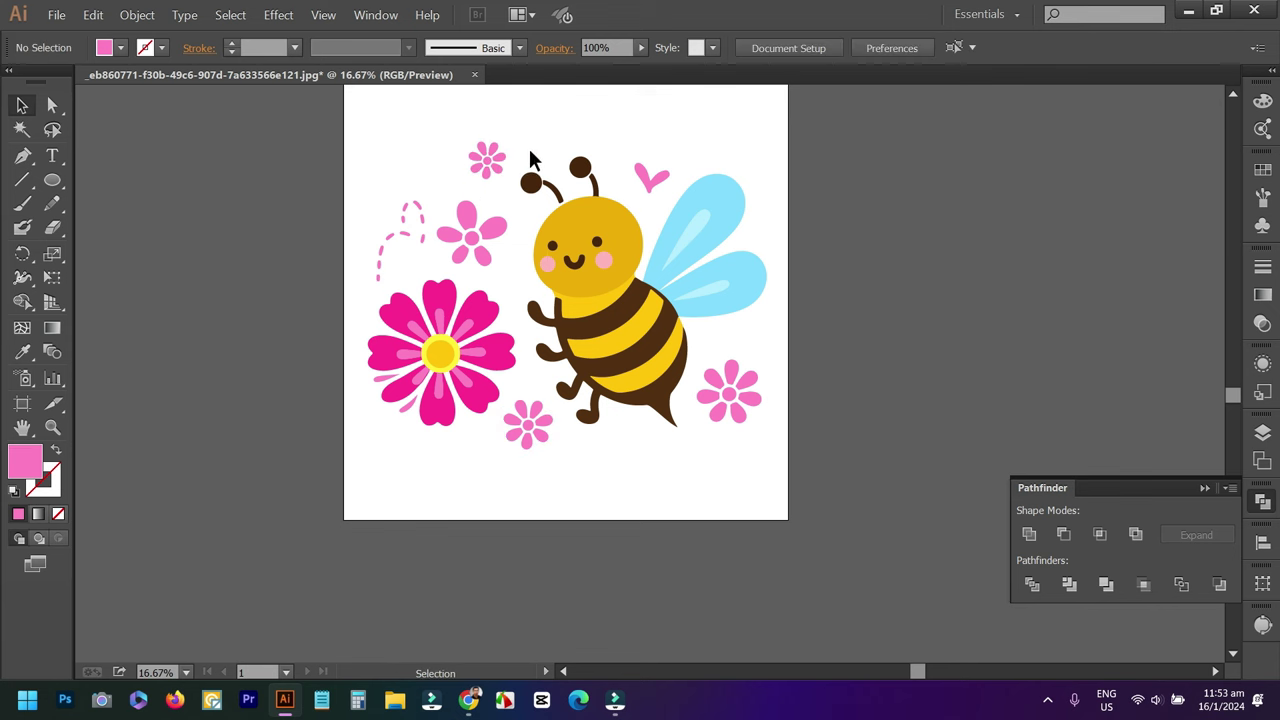
scroll(529, 150, "down", 1)
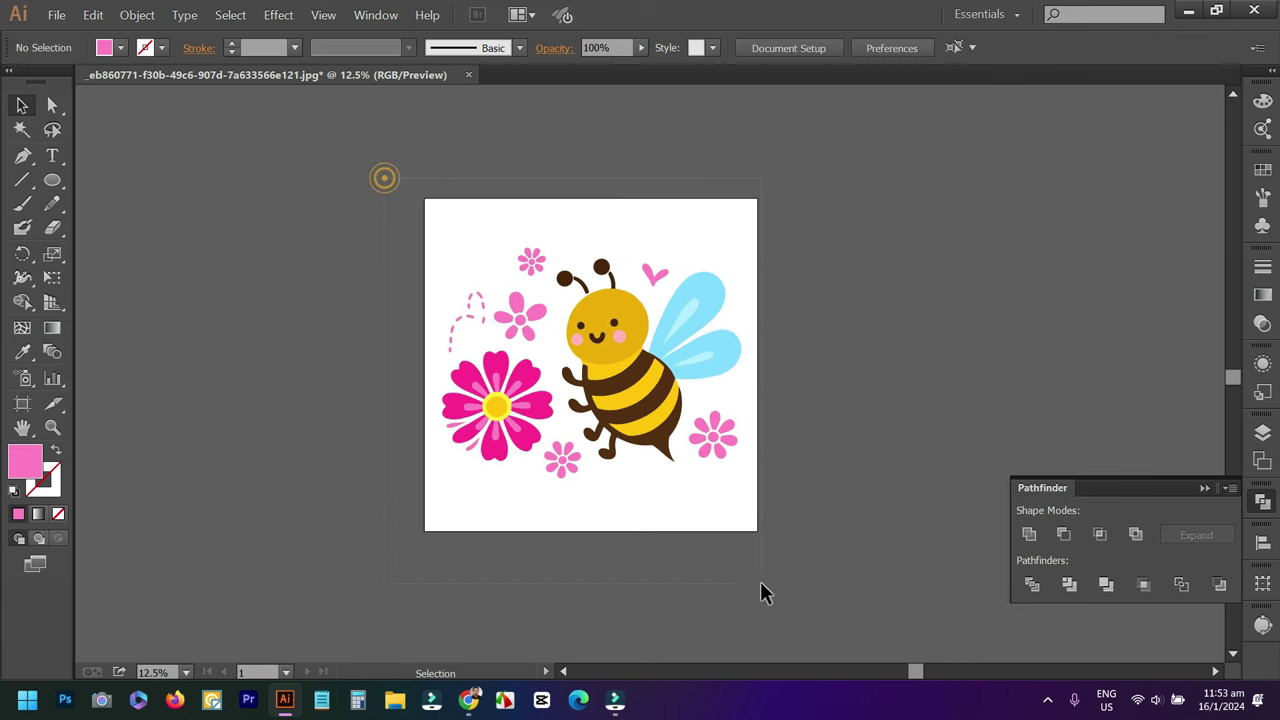
key("ctrl+a")
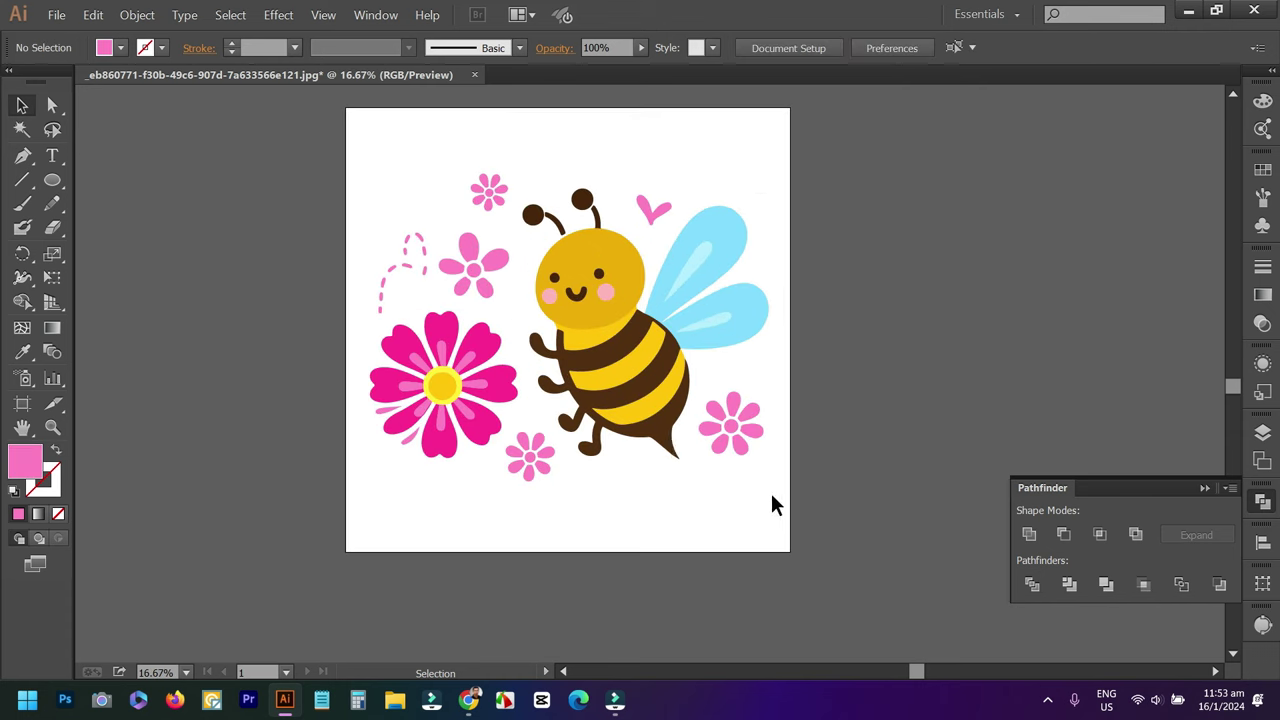
Select all the bee-and-flowers artwork and apply Pathfinder Trim to remove hidden overlaps.
left_click_drag(771, 509, 380, 160)
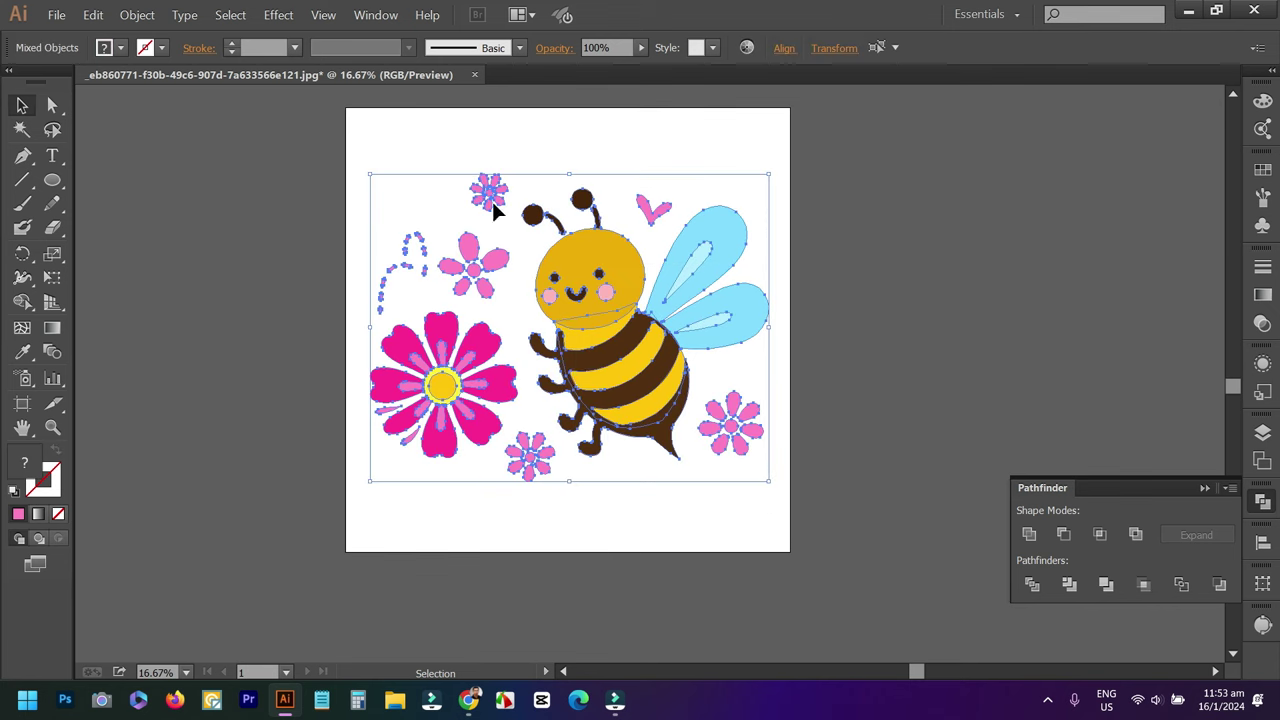
scroll(580, 385, "up", 3)
scroll(545, 378, "down", 1)
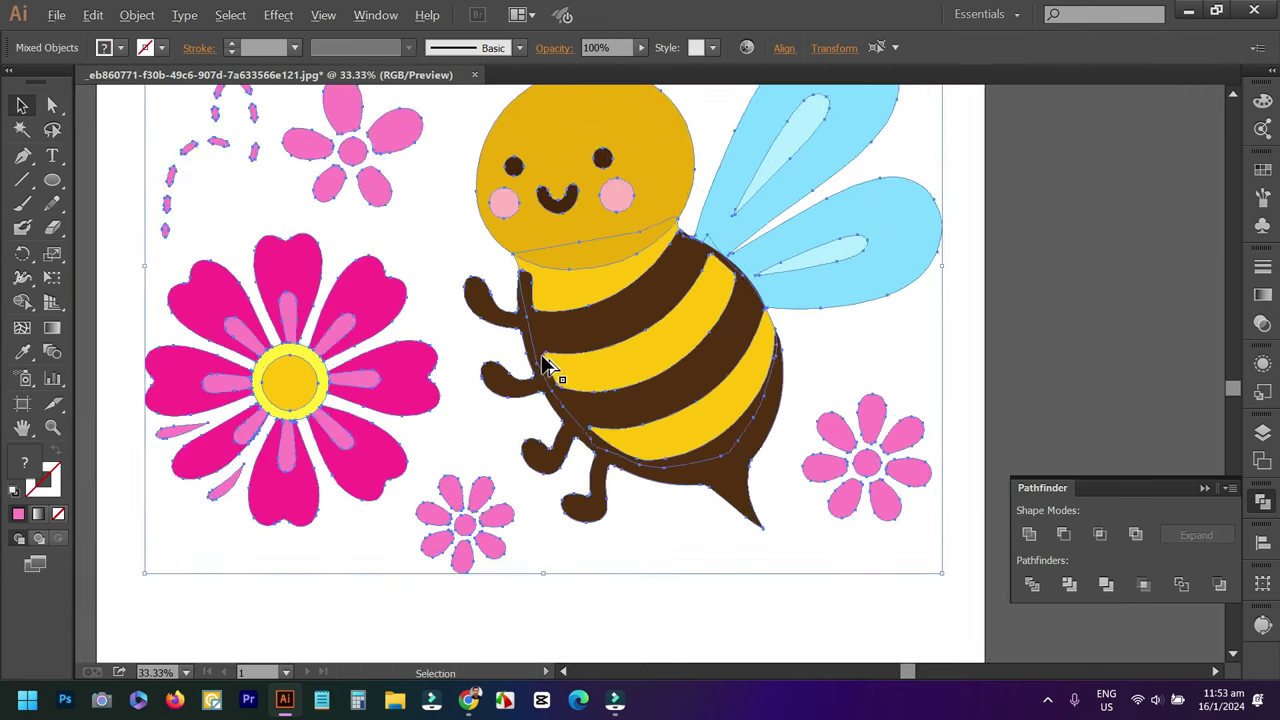
scroll(600, 400, "down", 1)
scroll(855, 475, "up", 1)
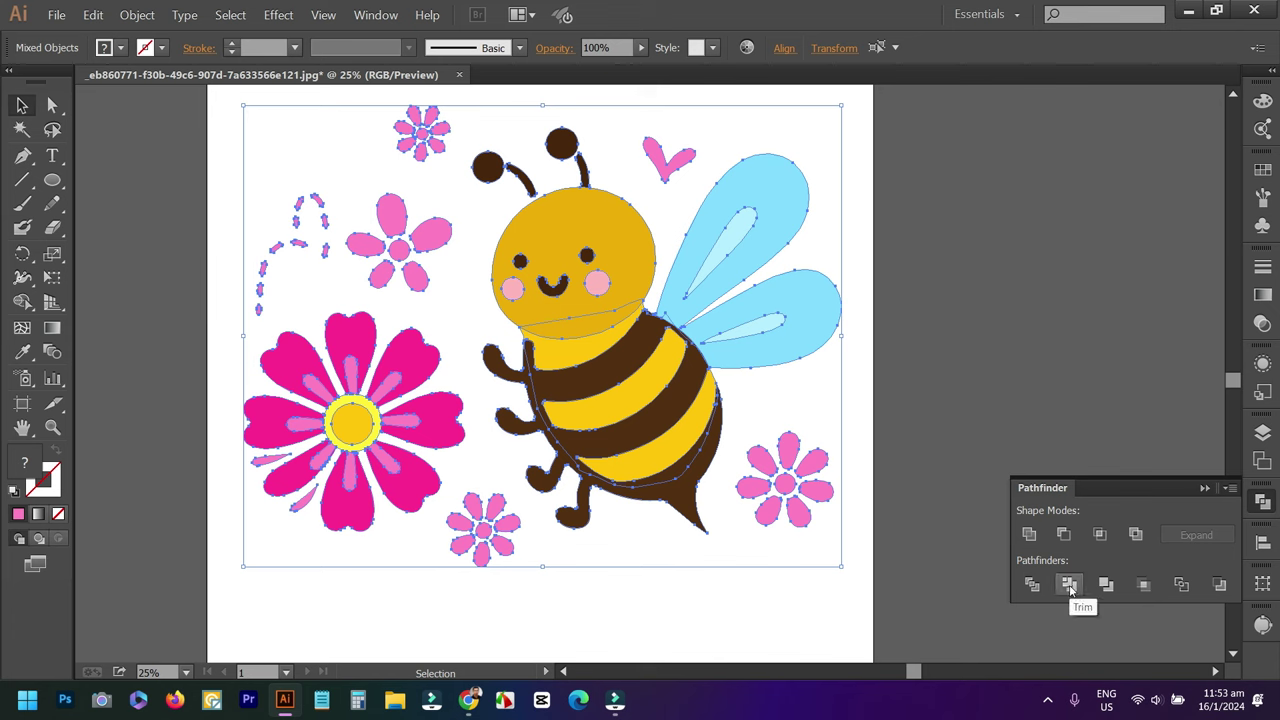
left_click(1070, 586)
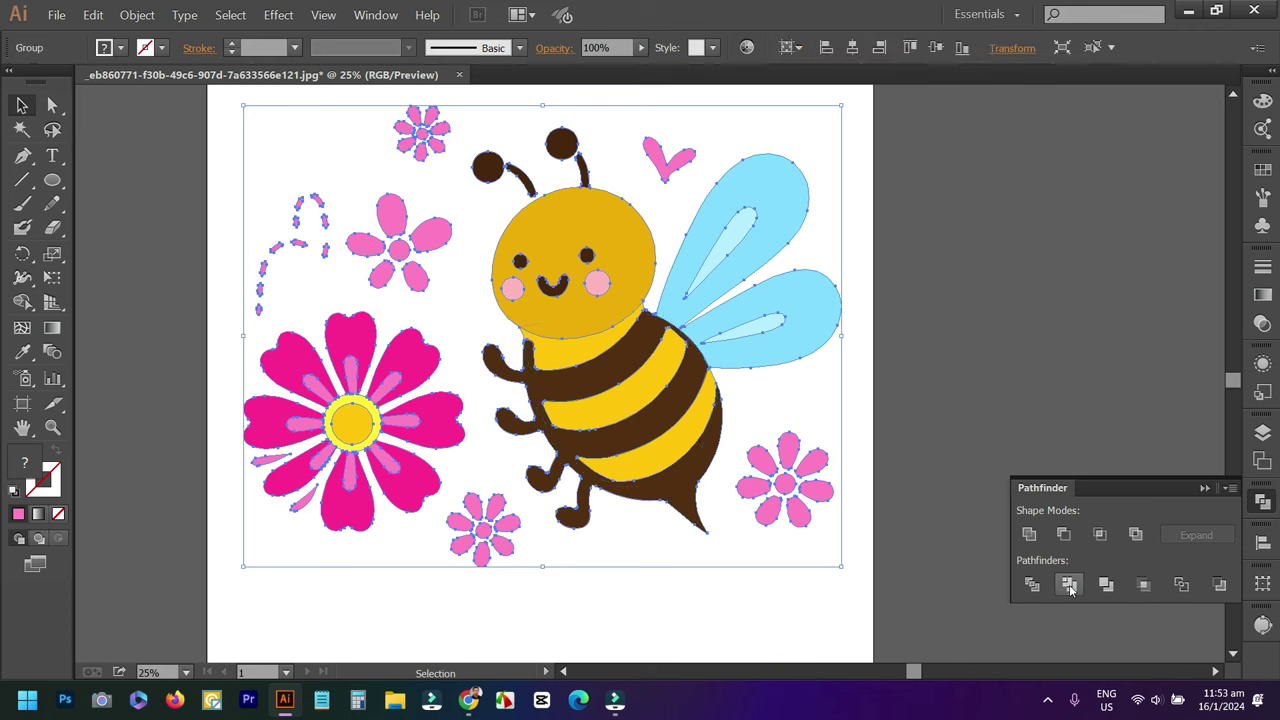
left_click(935, 412)
scroll(927, 408, "down", 2)
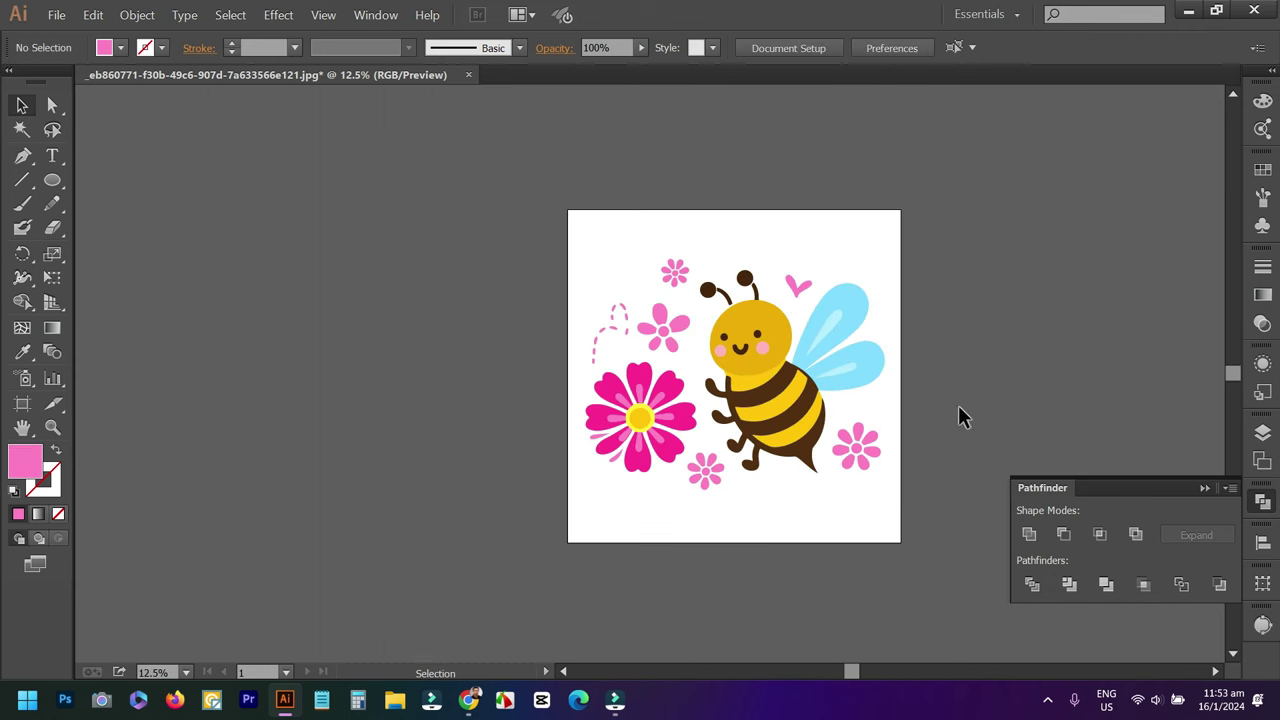
Save the artwork to the Desktop as 'bee 02' in Illustrator EPS format.
left_click_drag(958, 417, 740, 402)
left_click(57, 15)
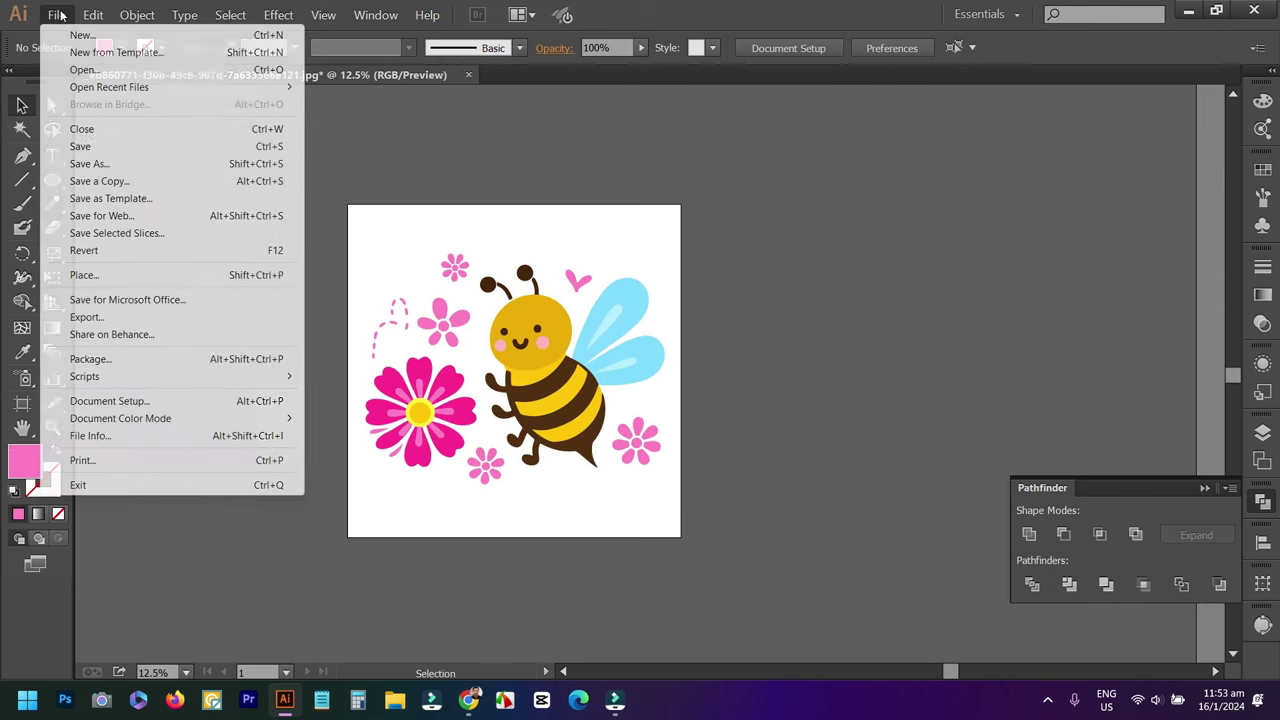
left_click(88, 164)
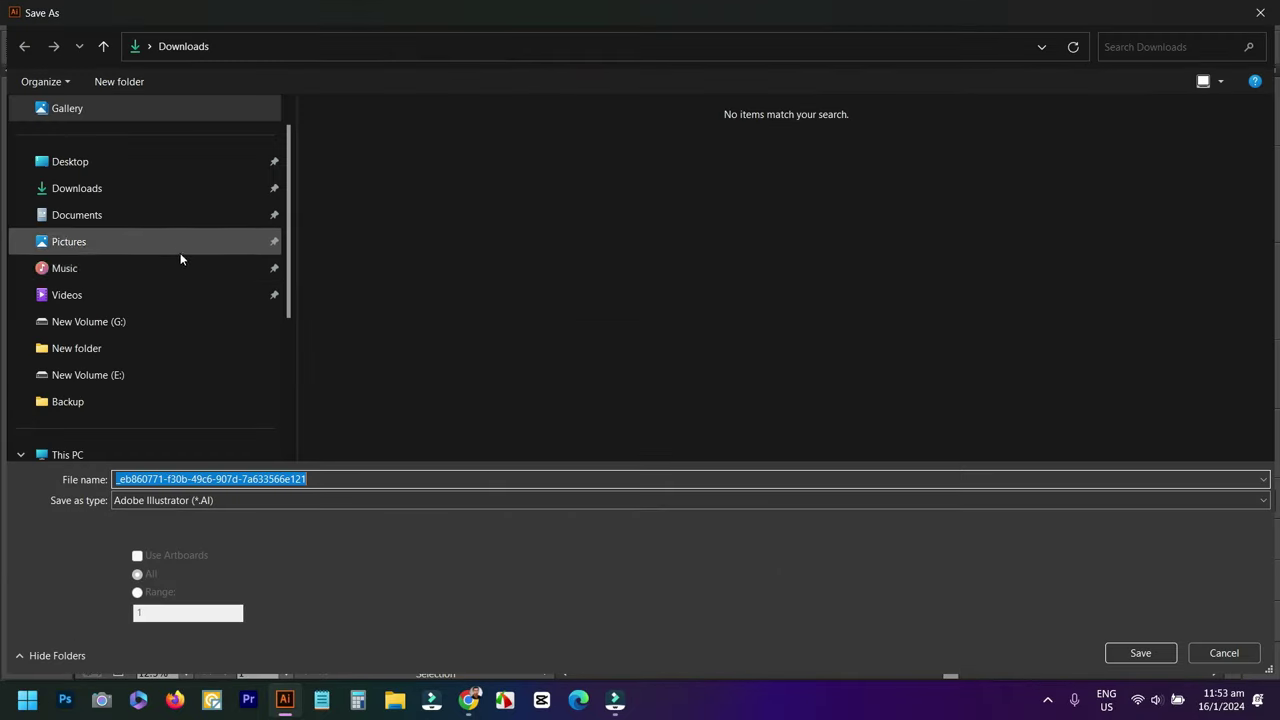
left_click(62, 161)
left_click(300, 479)
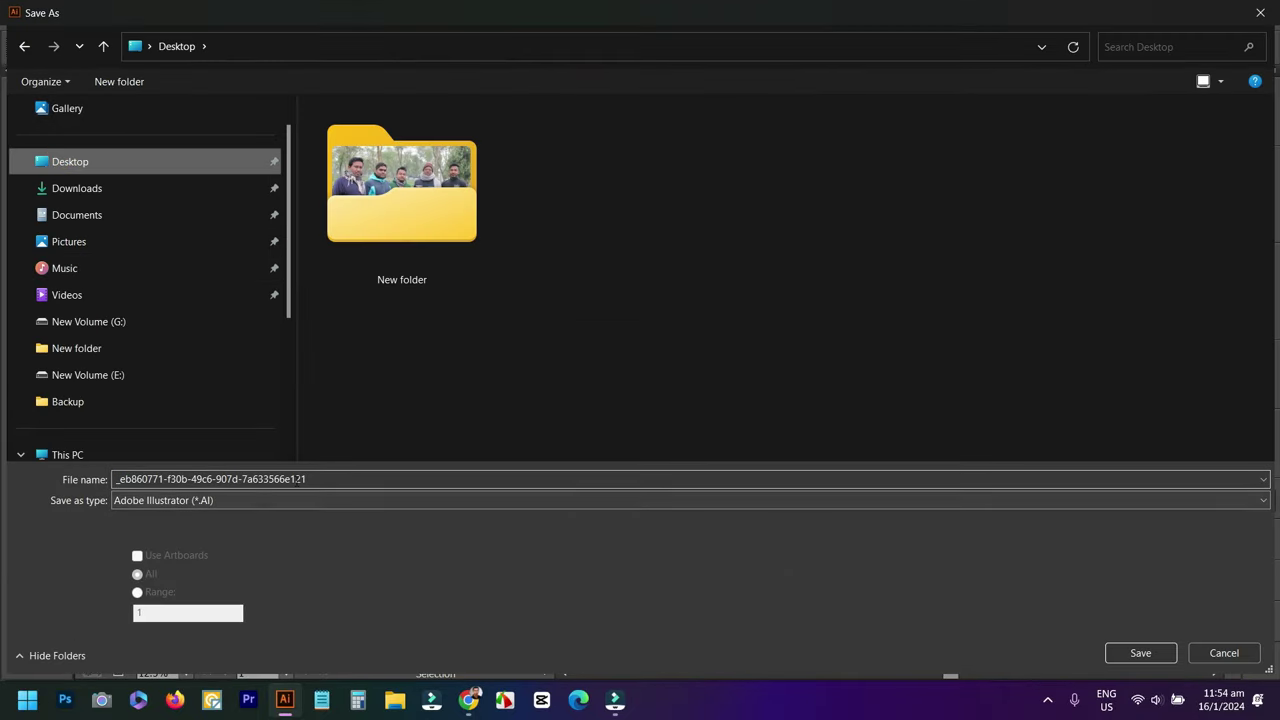
left_click(300, 479)
type("be")
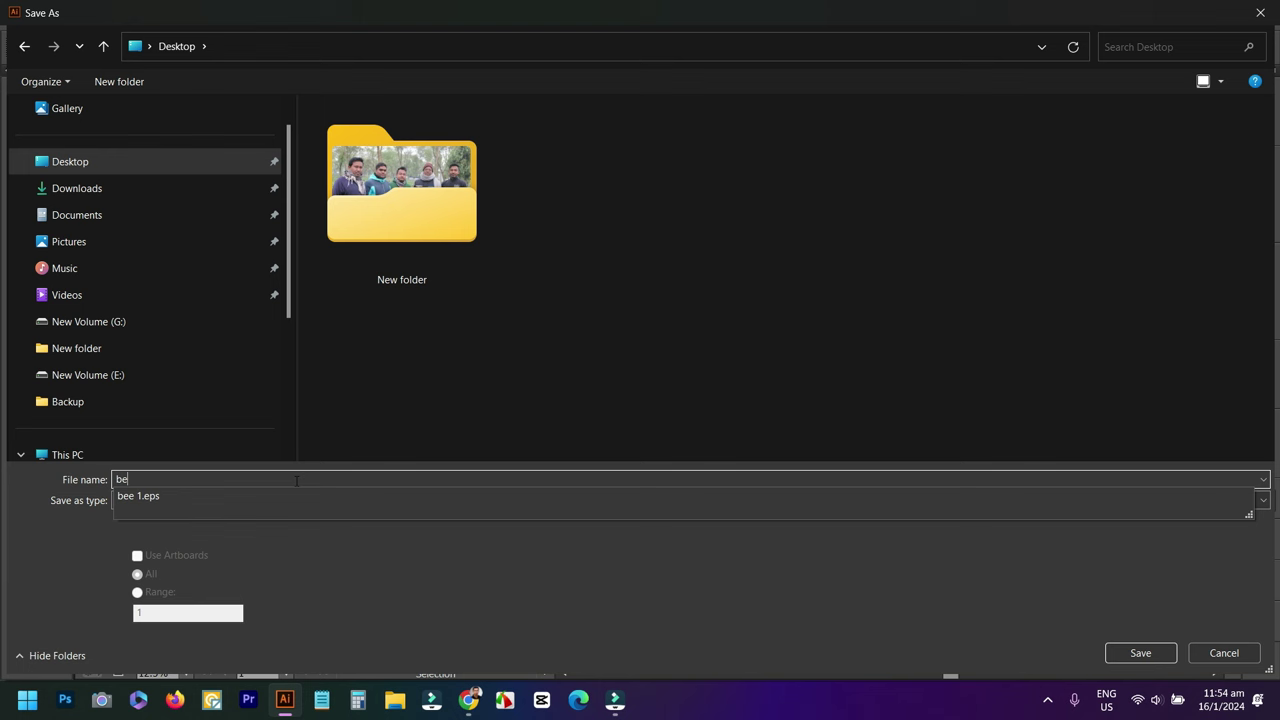
type("e 02")
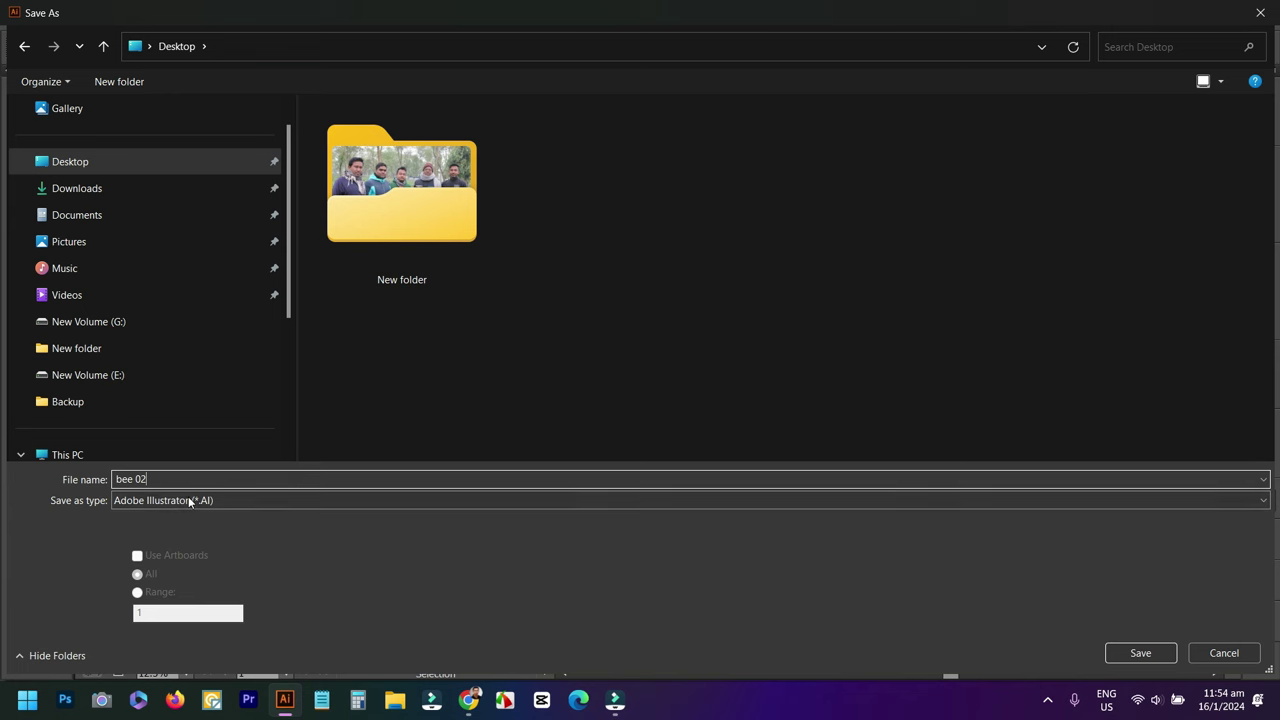
left_click(188, 497)
left_click(190, 543)
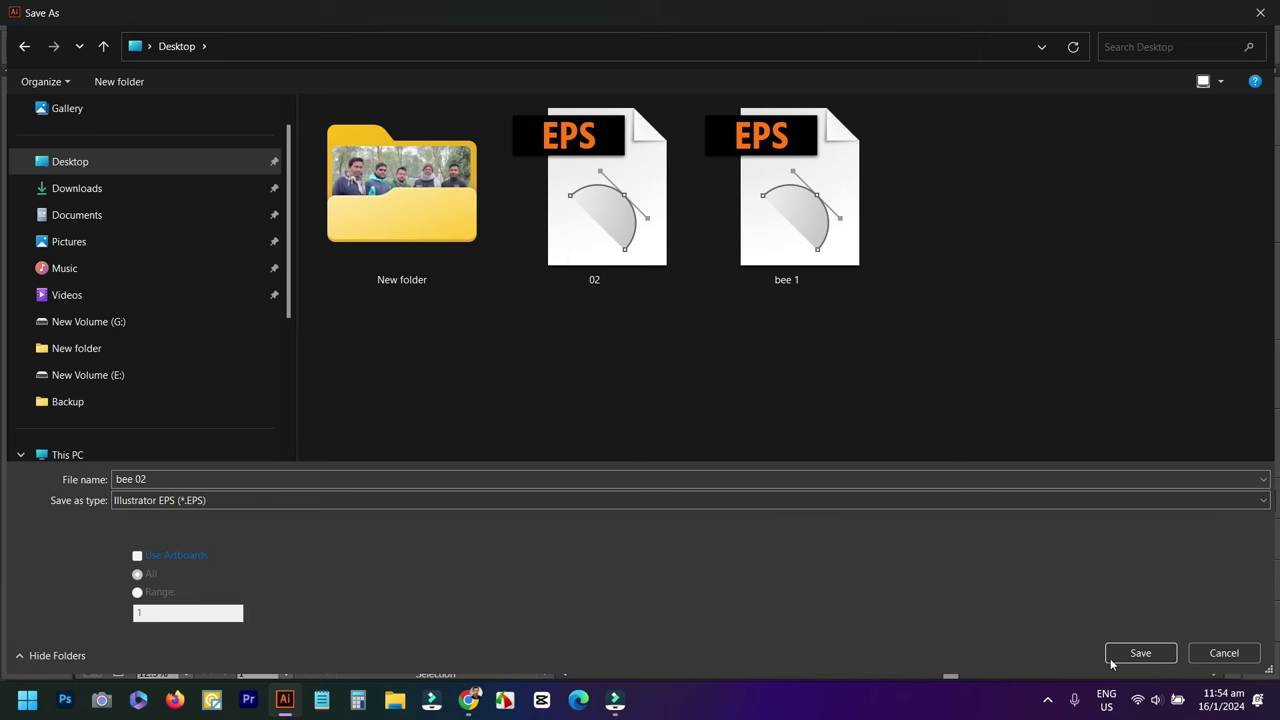
left_click(1141, 653)
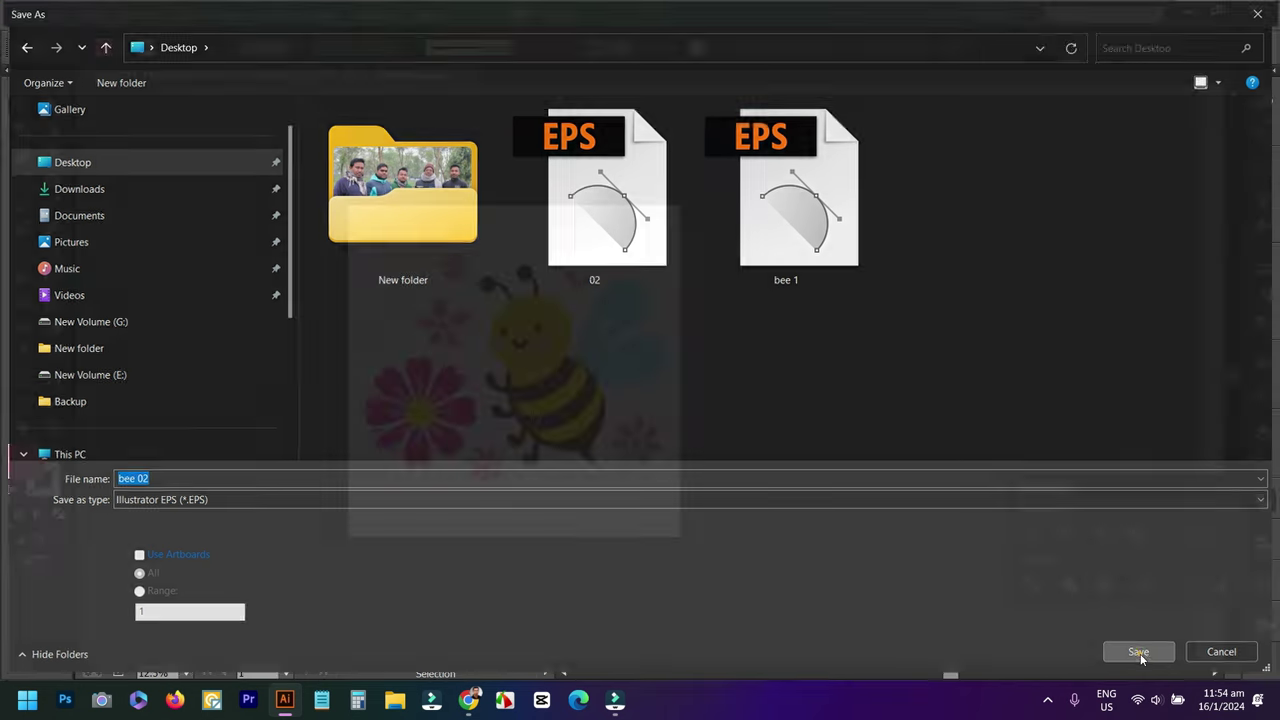
left_click(580, 75)
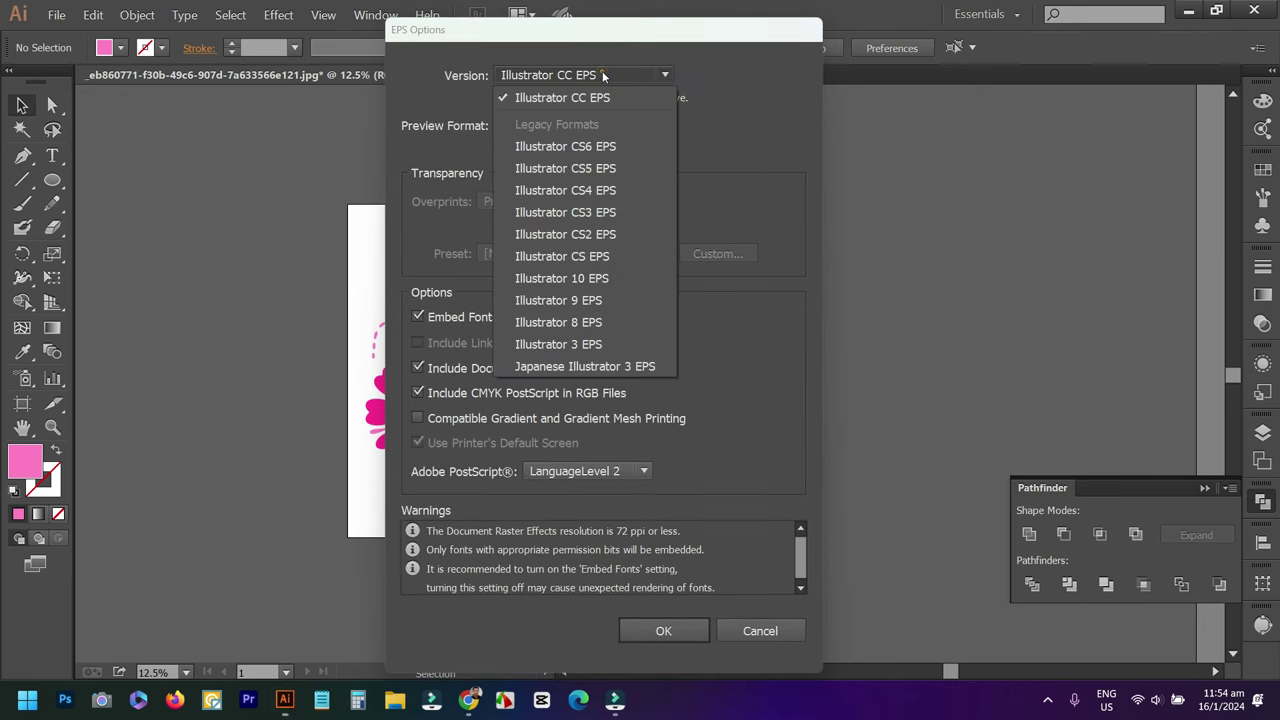